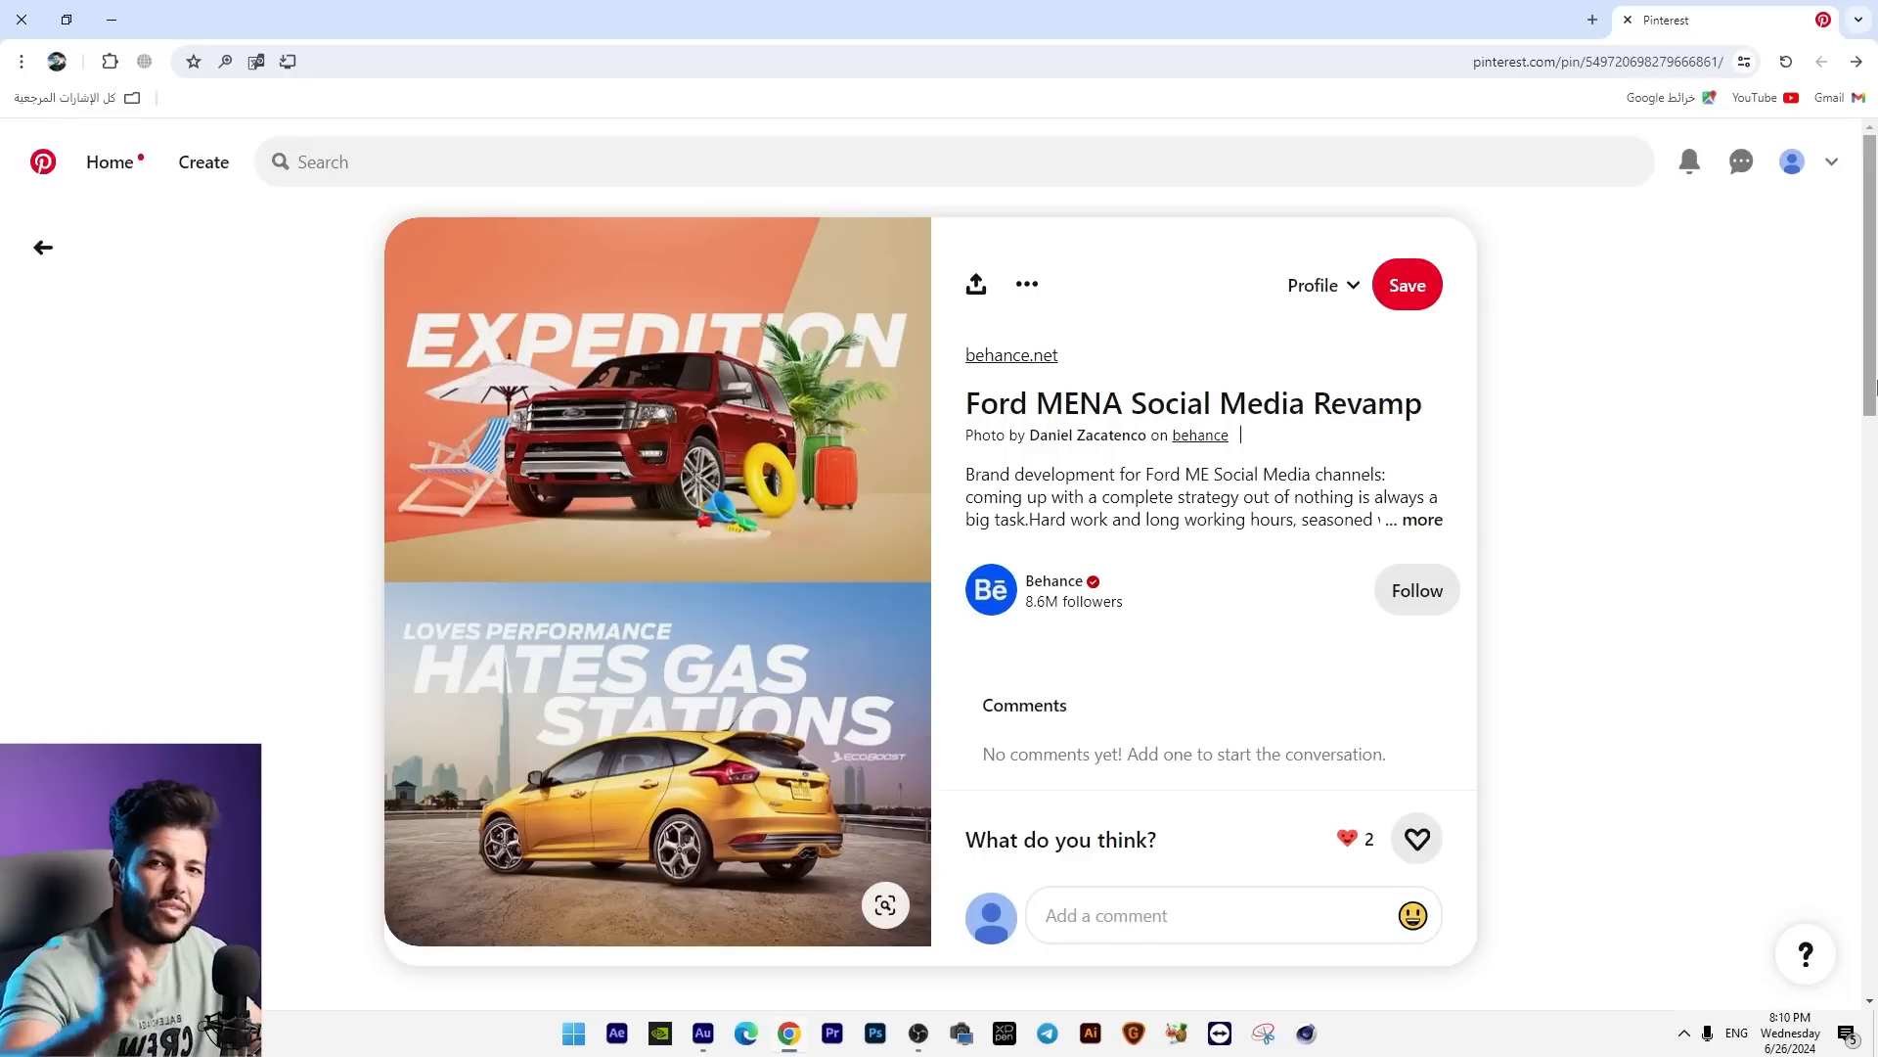
Step: Search Pinterest for "real estate ads" and look through the resulting designs for reference ideas
click(661, 147)
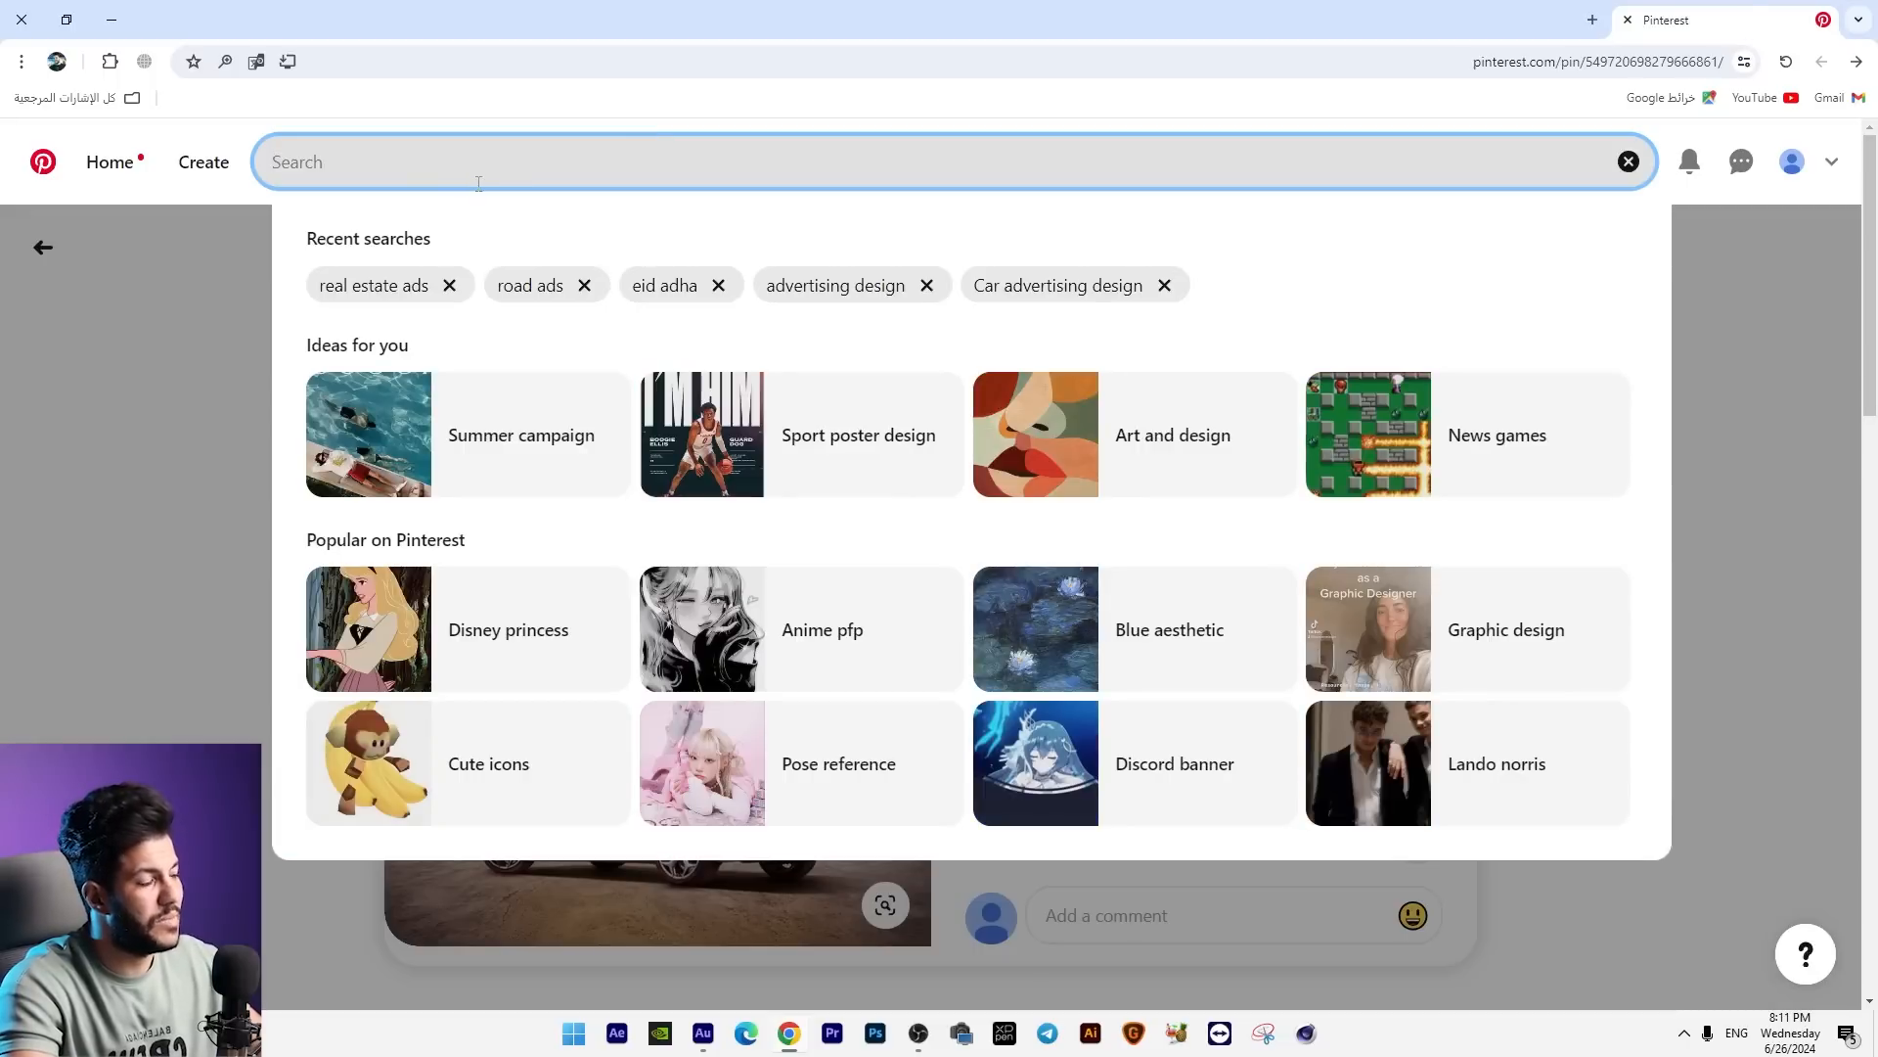
text(real estate a)
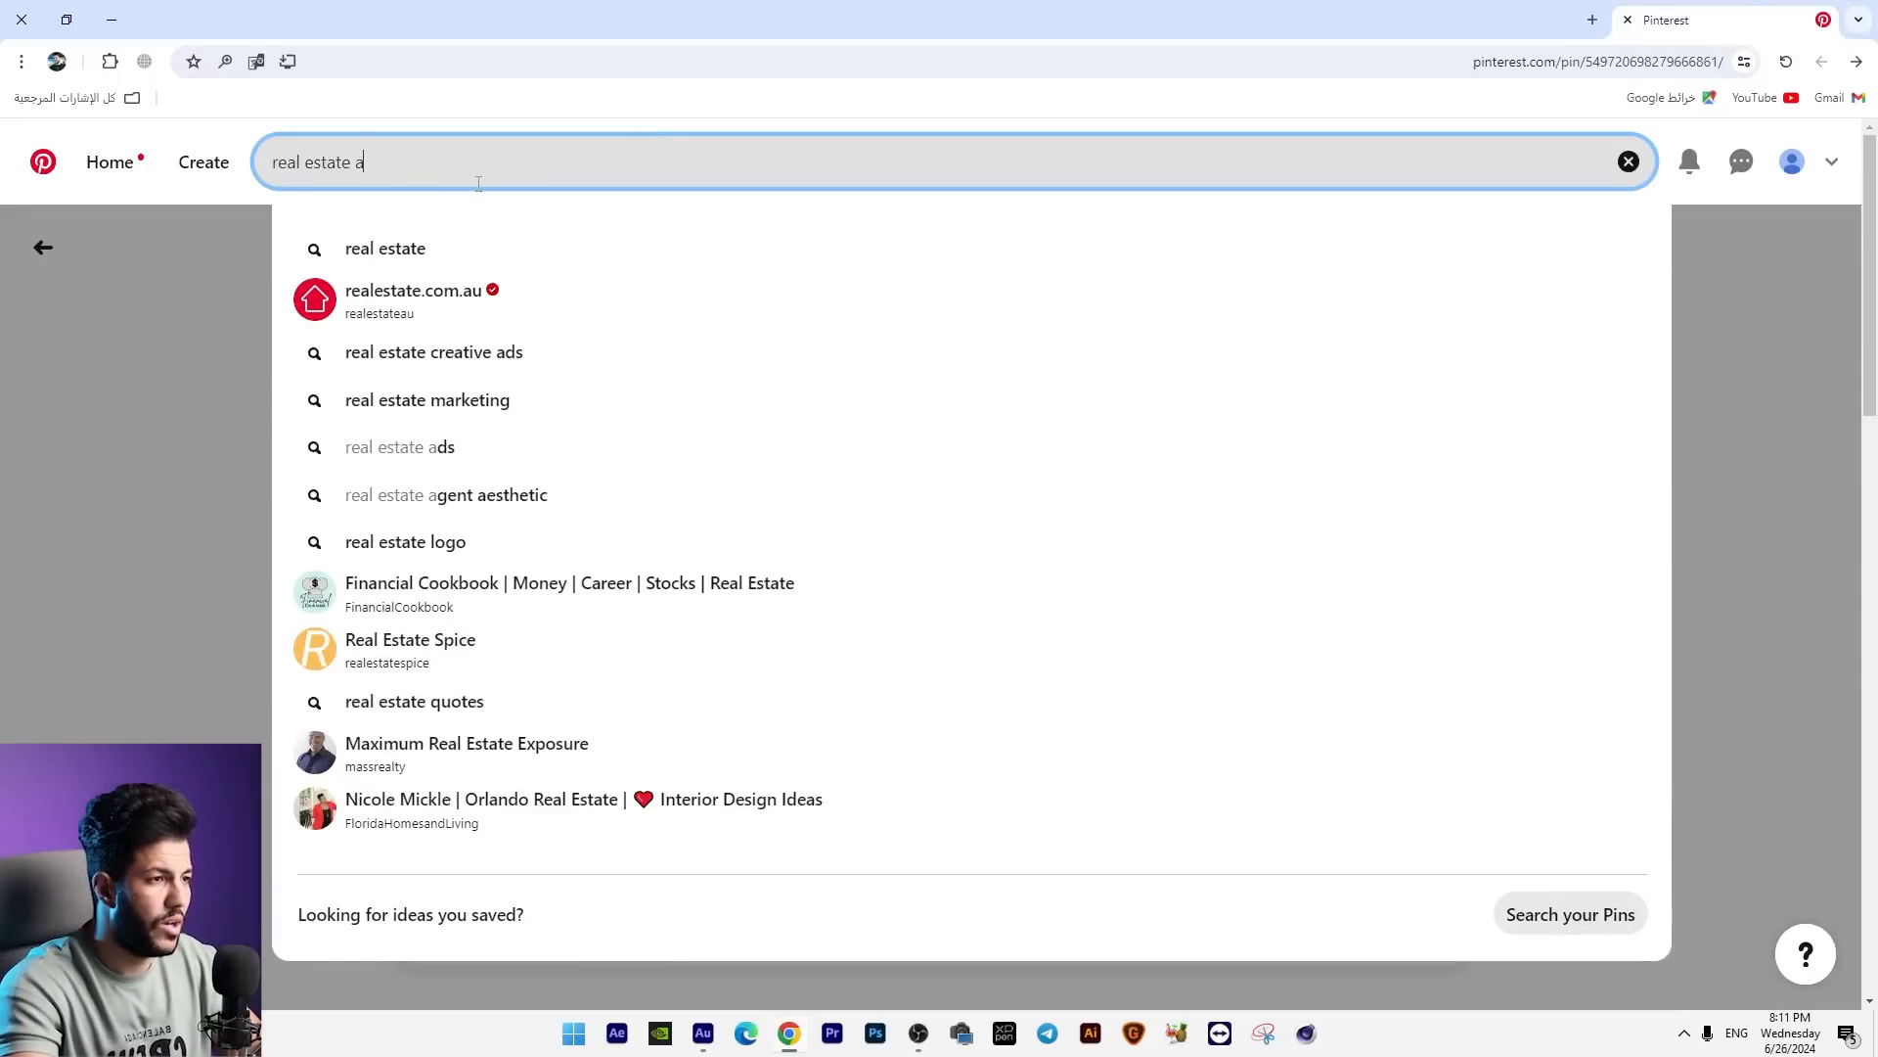
text(ds)
key(Return)
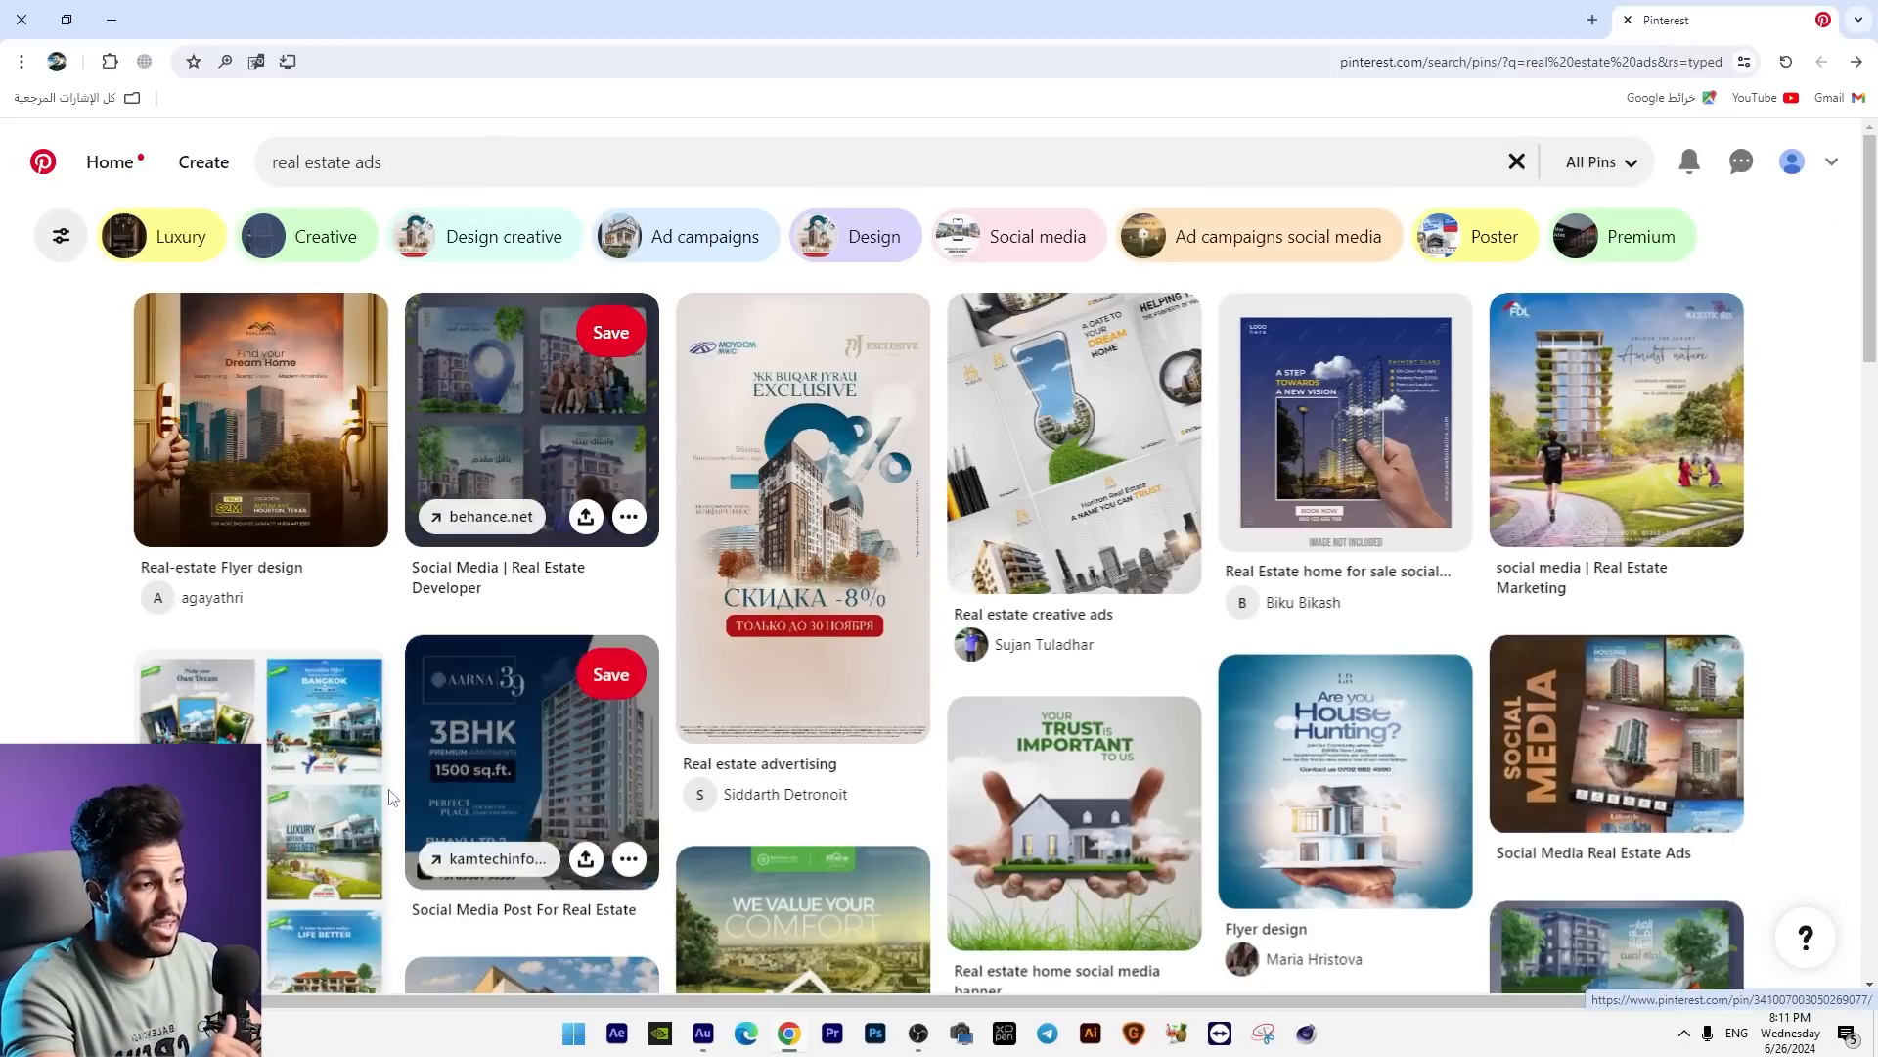
scroll(391, 797, down, 7)
scroll(701, 654, down, 6)
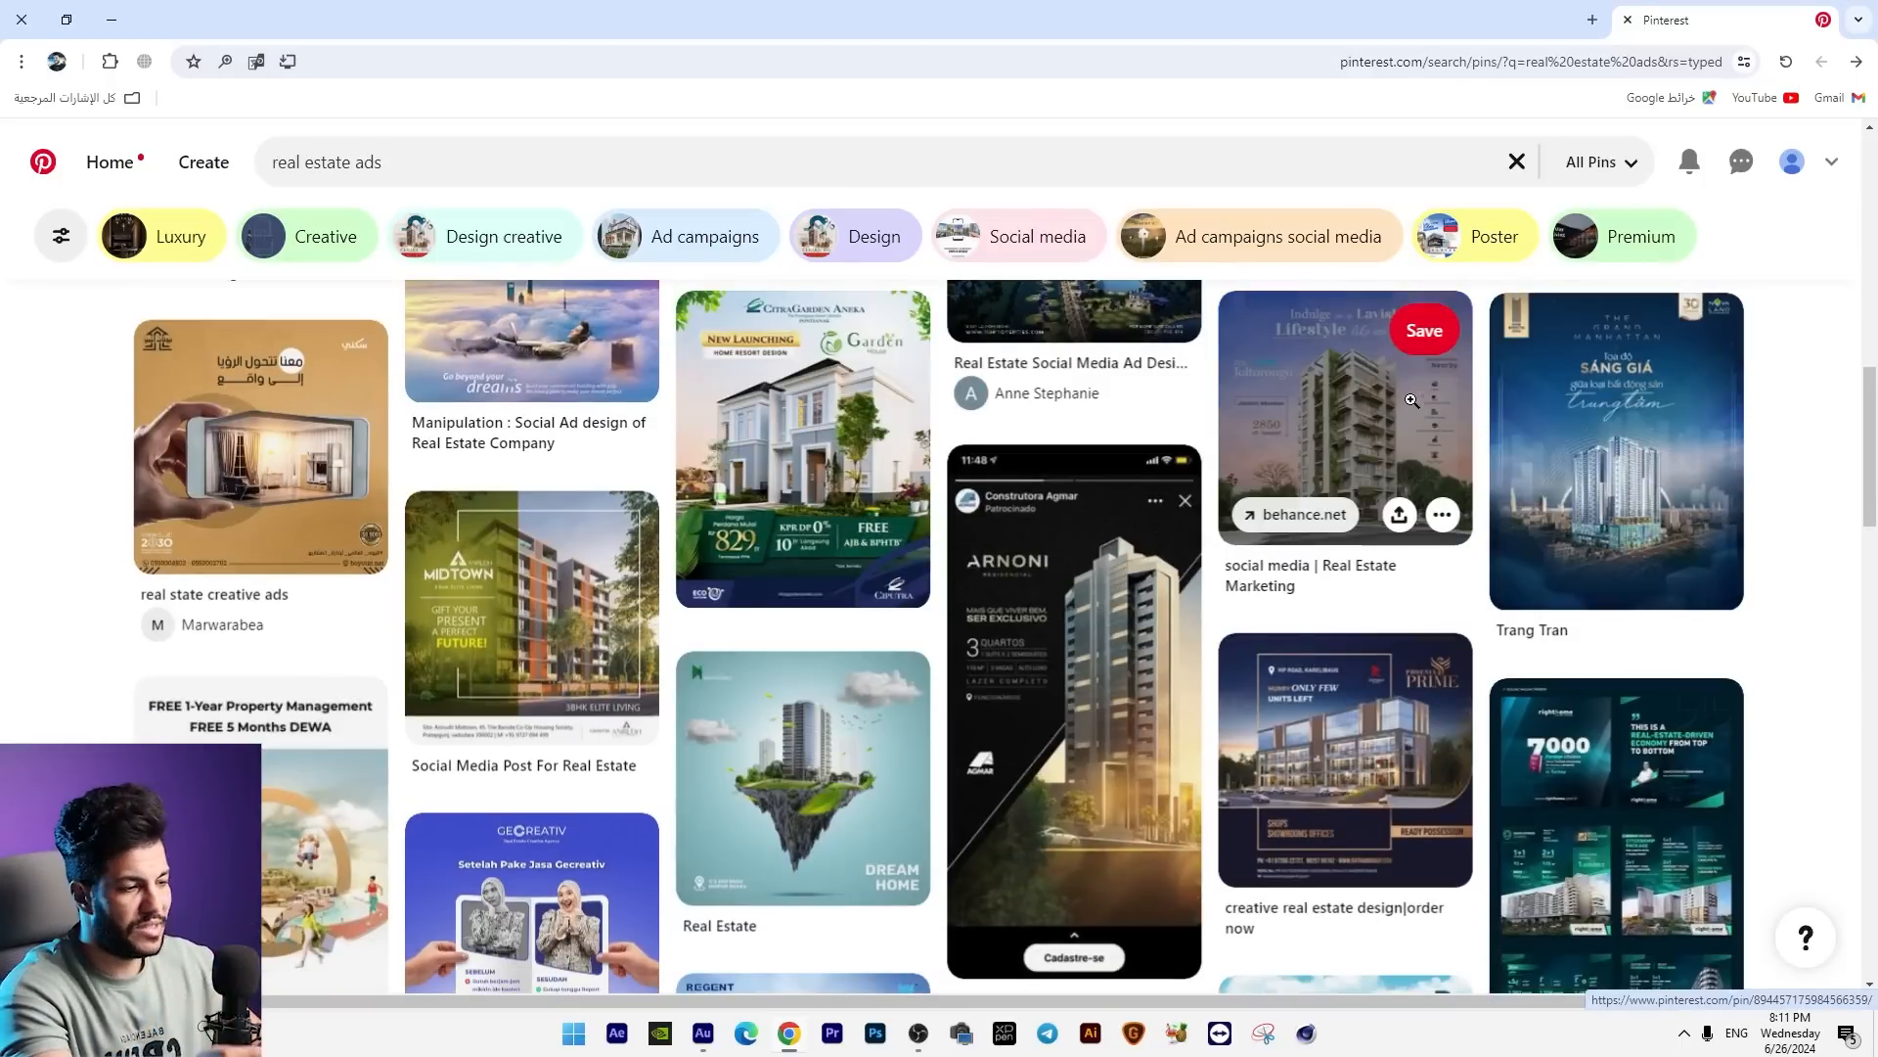
scroll(1277, 543, down, 10)
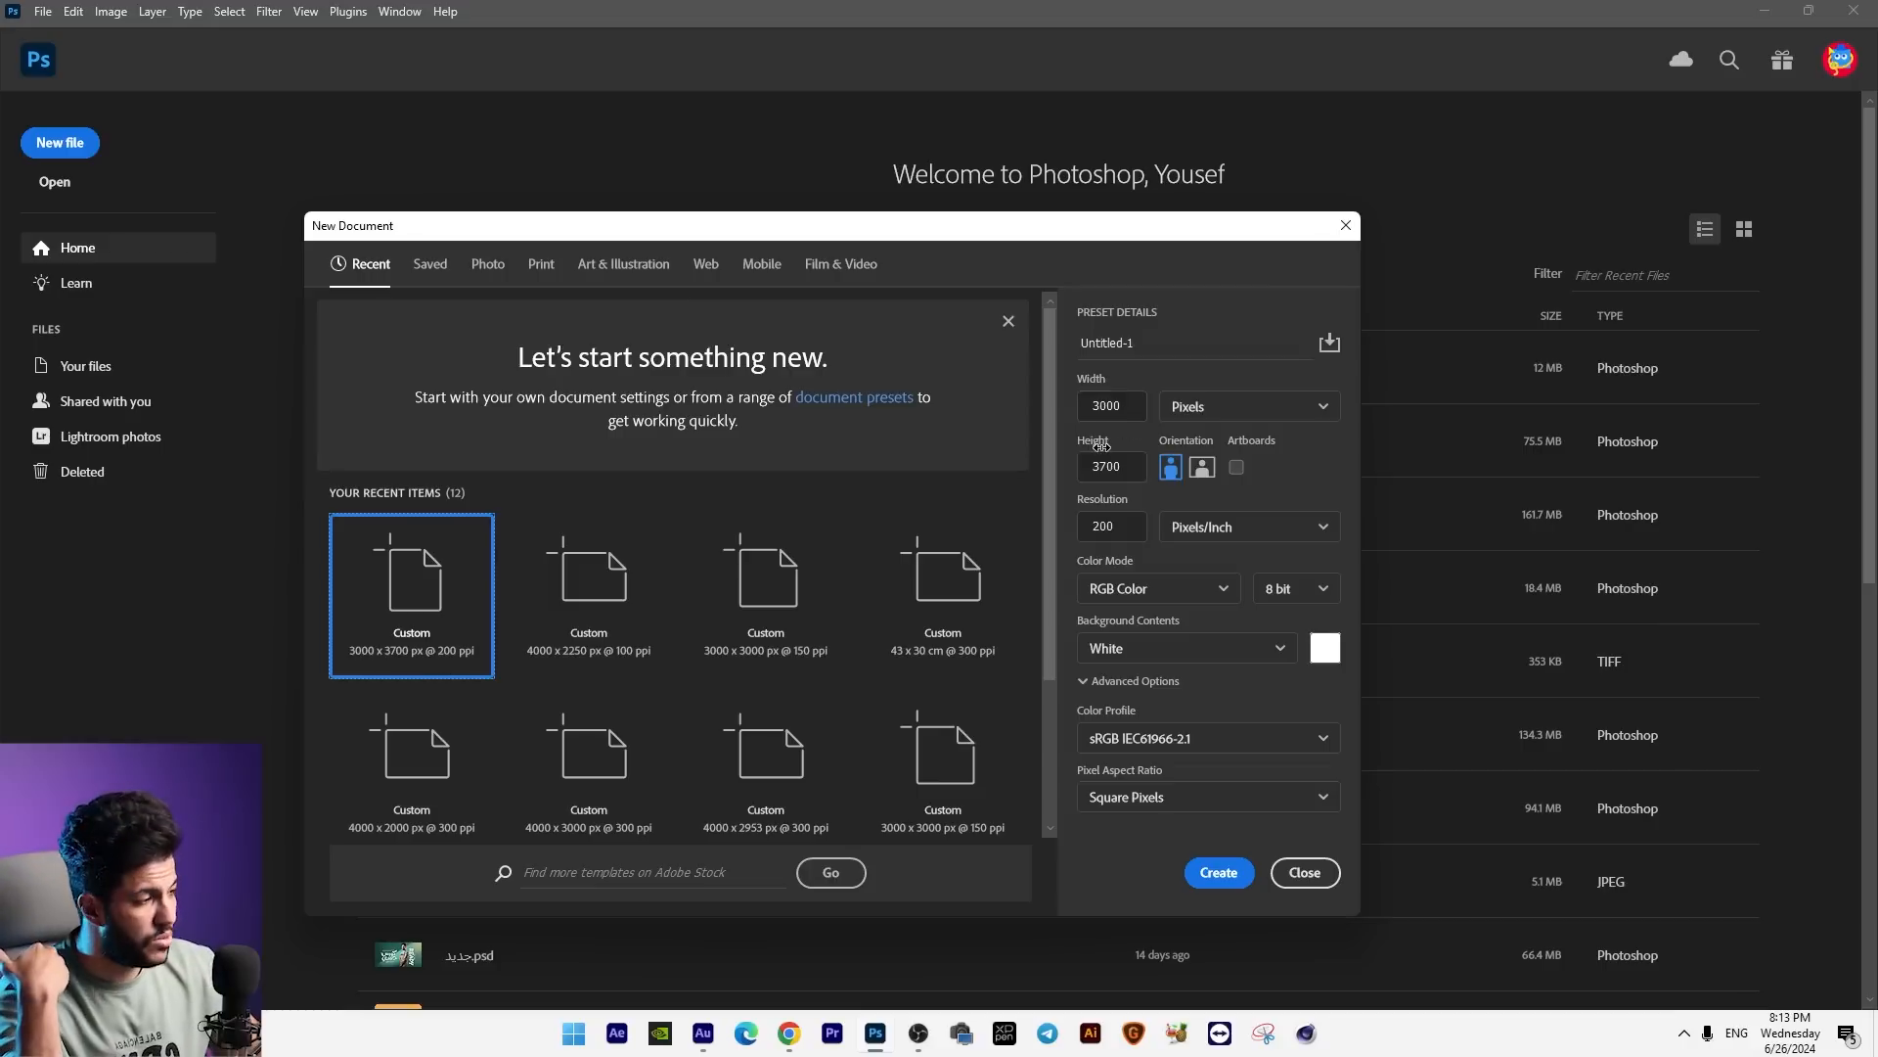
Step: In Photoshop, create a new 2500 × 4000 px RGB Color document at 200 pixels/inch with a white background
click(1134, 592)
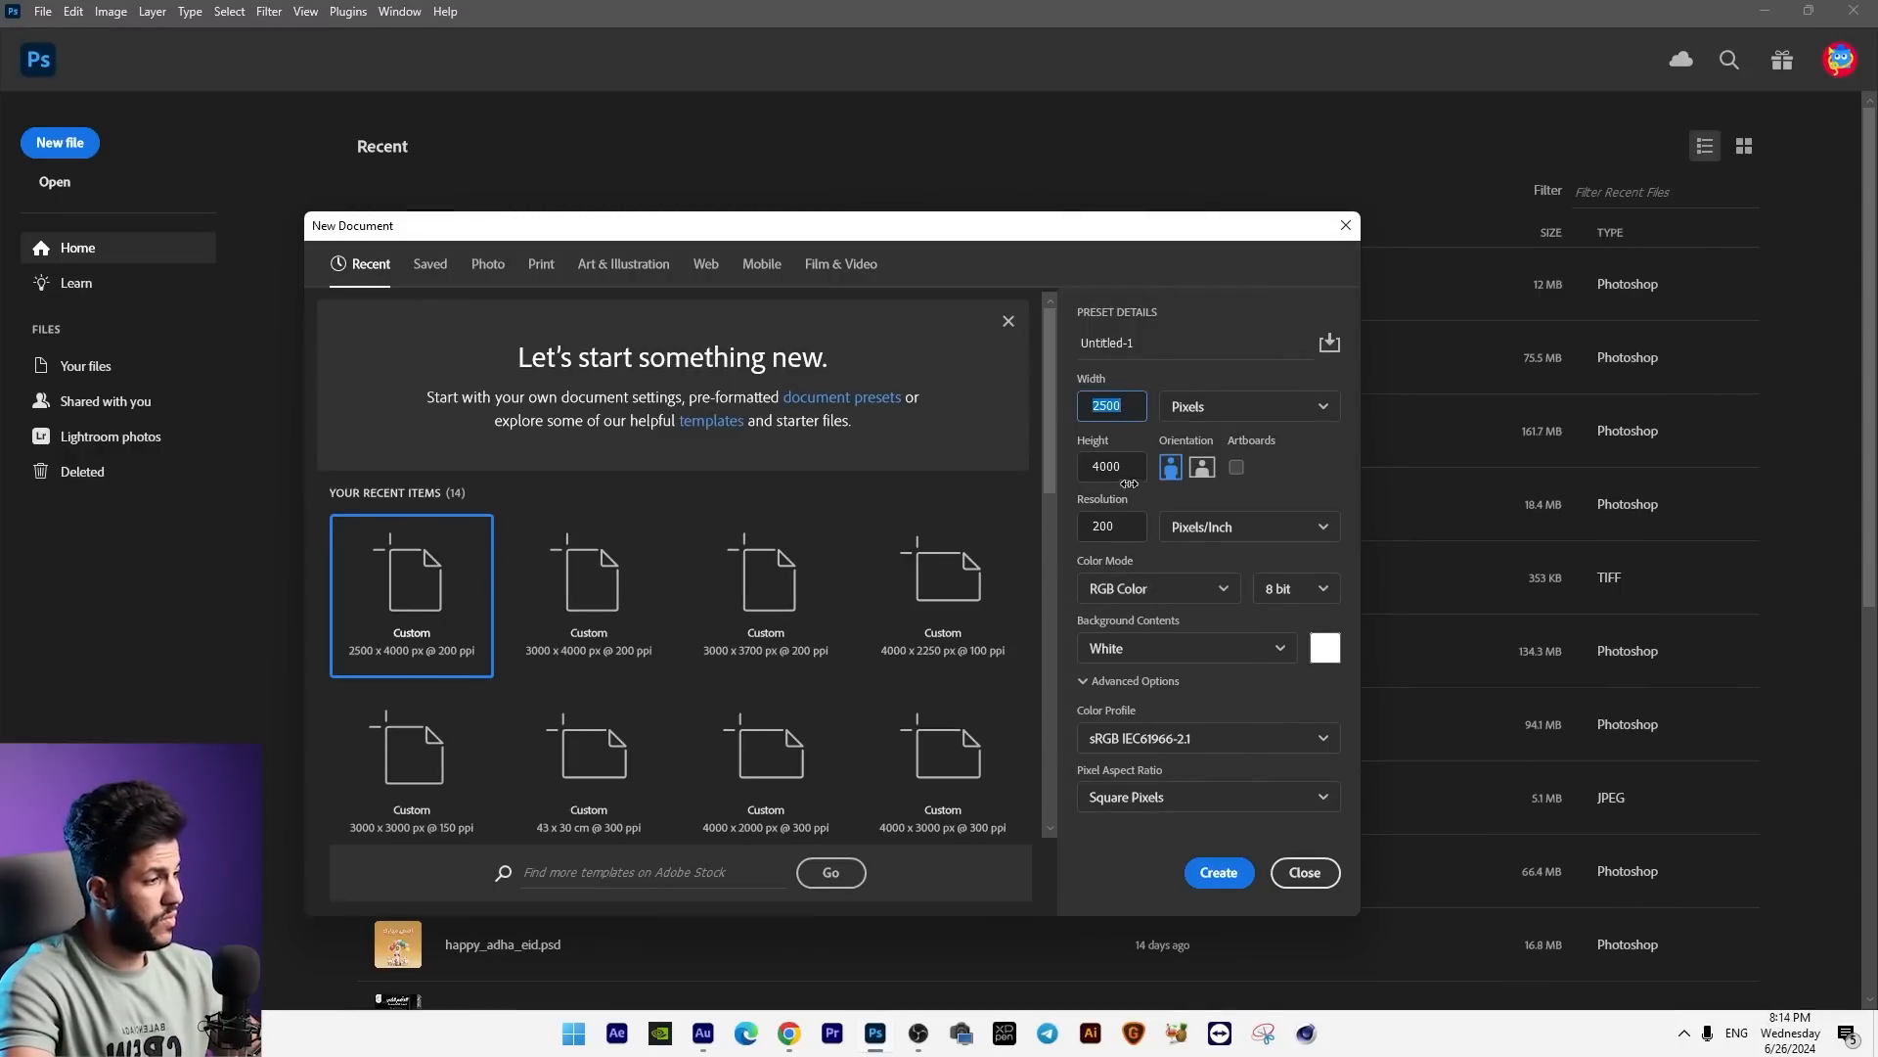
click(1219, 871)
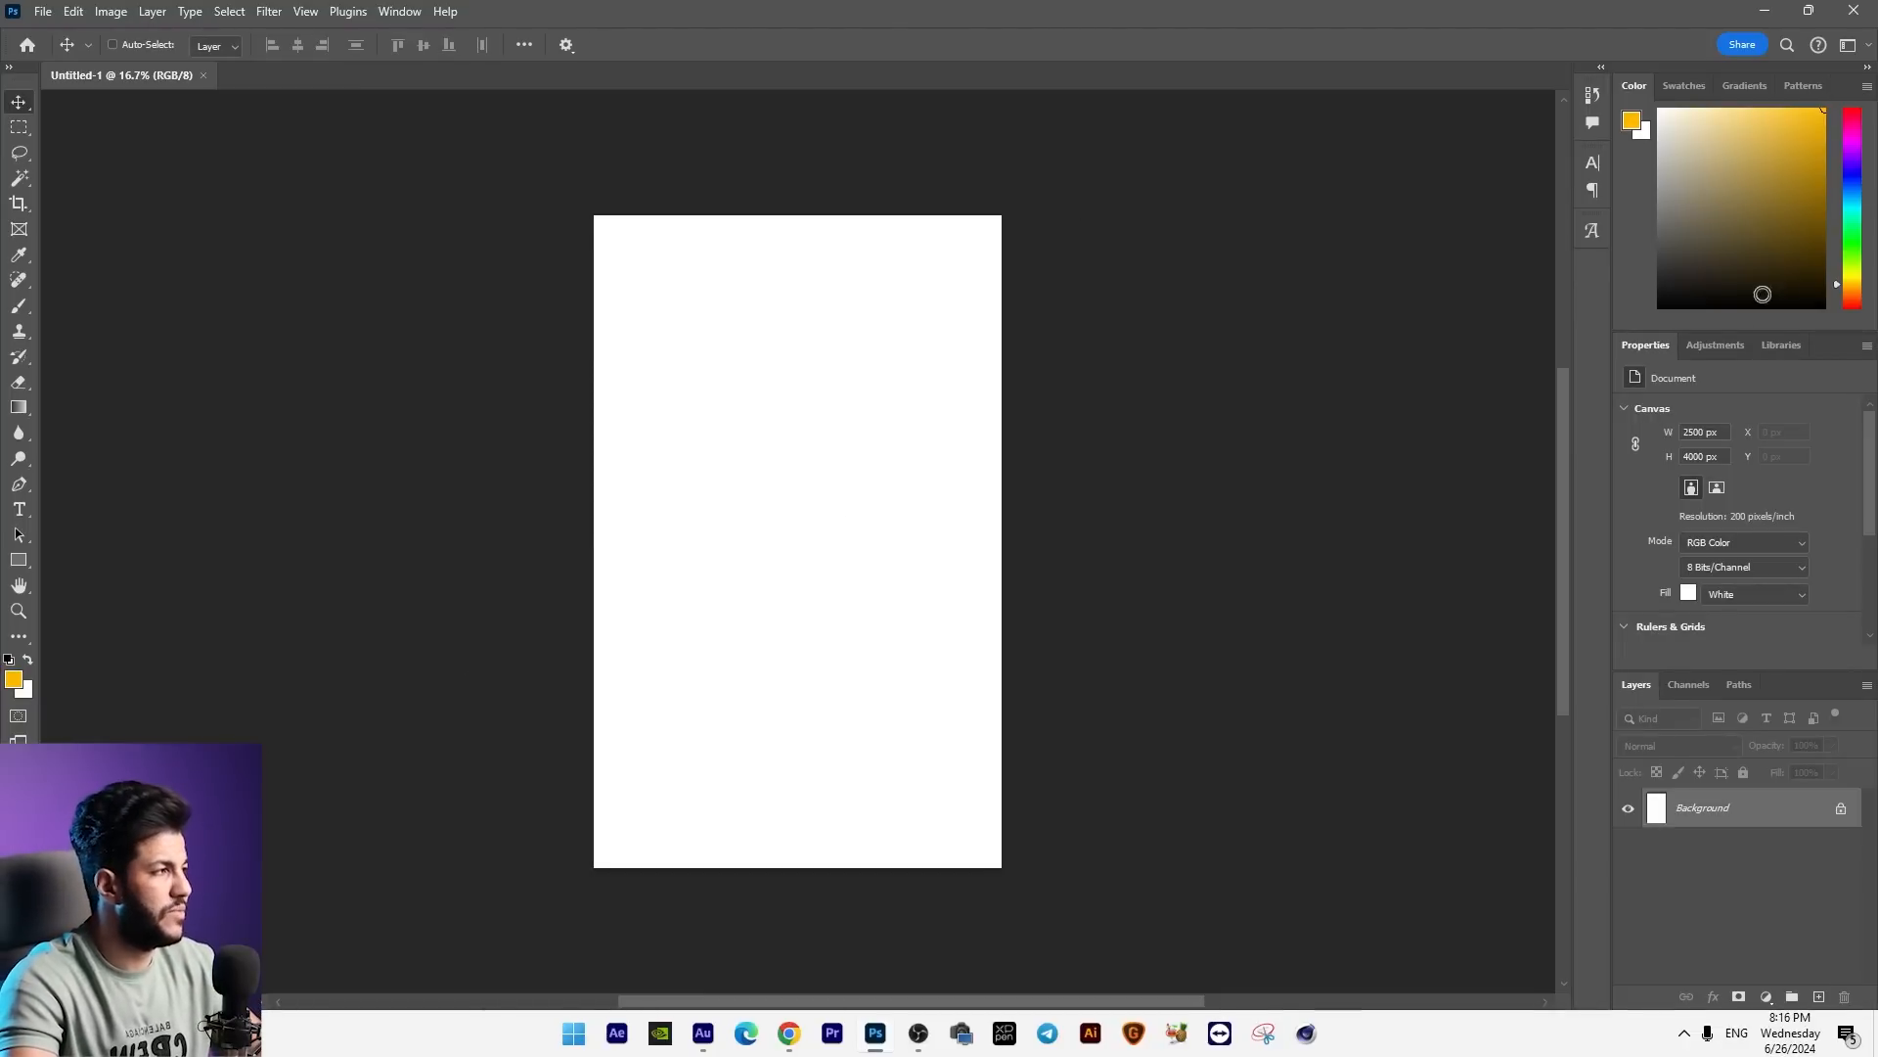
Step: Switch to the browser, load the Freepik author page freepik.com/author/3ddarkzone and look through the first page of assets
key(alt+Tab)
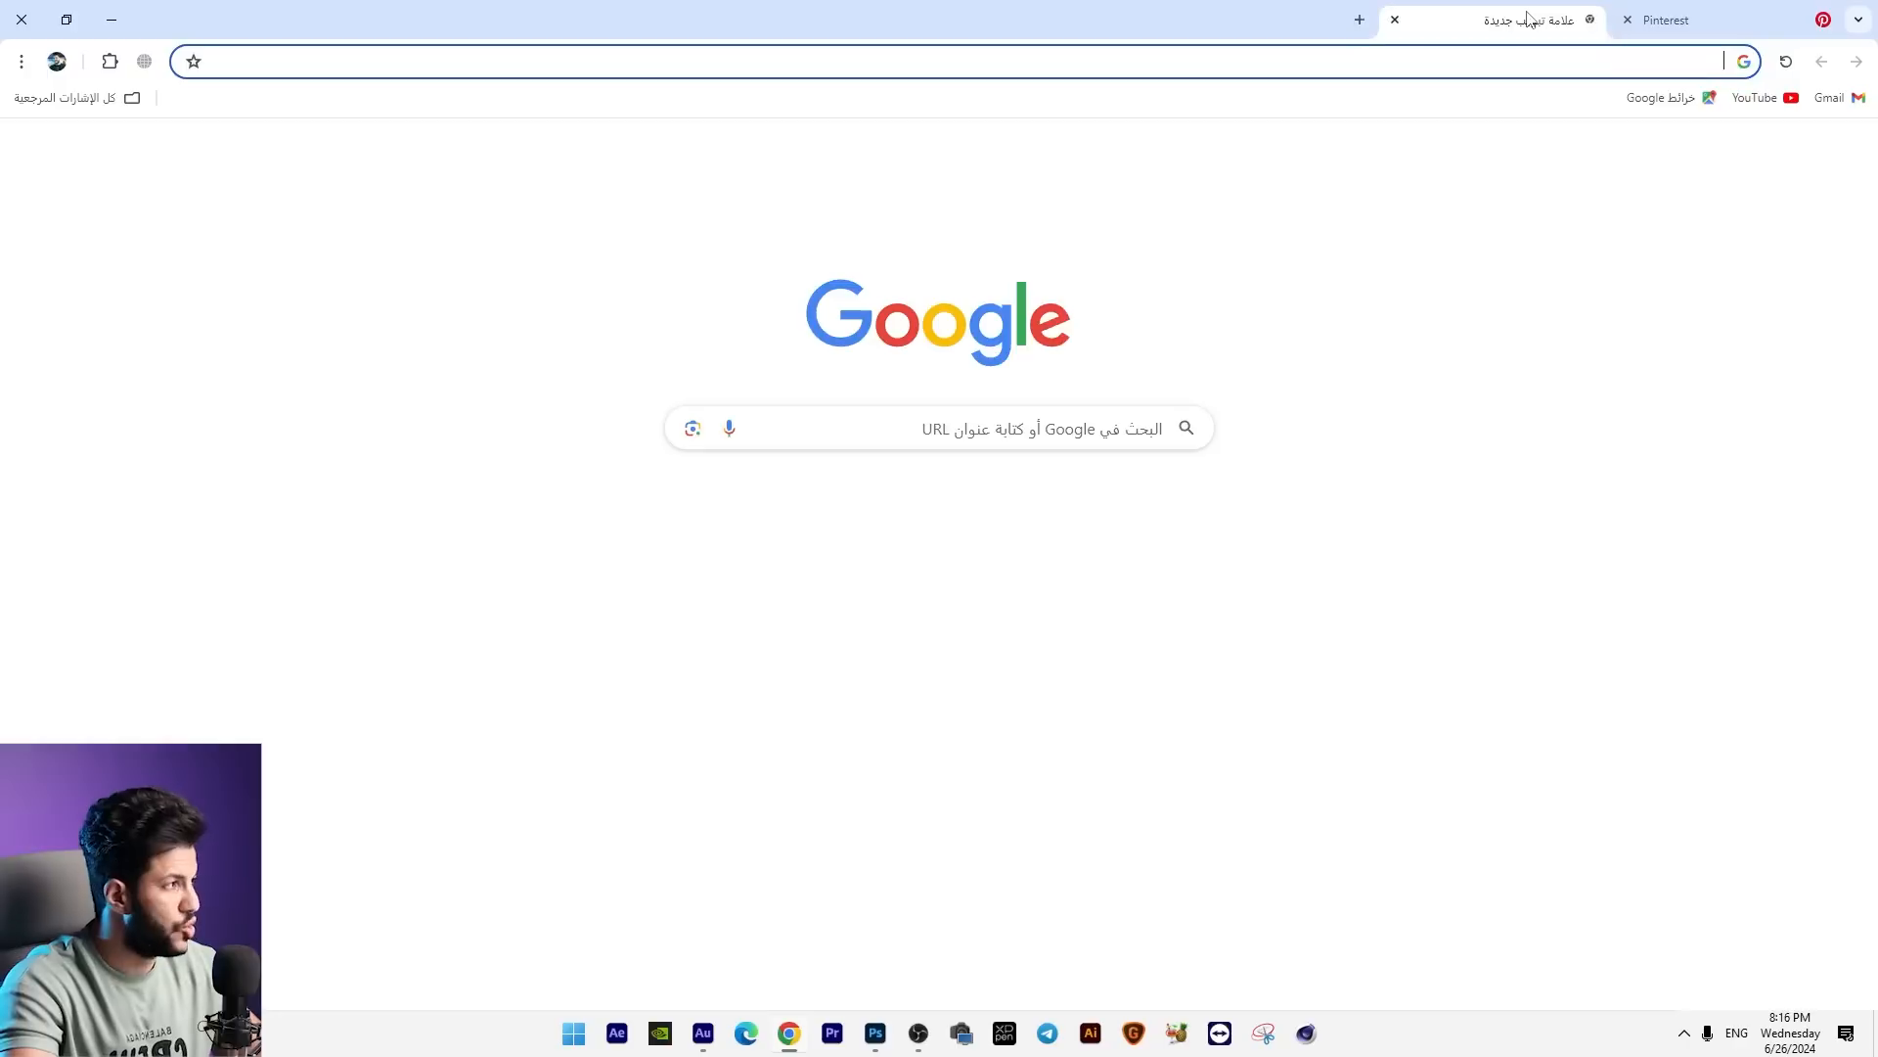
text(https://www.freepik.com/author/3ddarkzone)
key(Return)
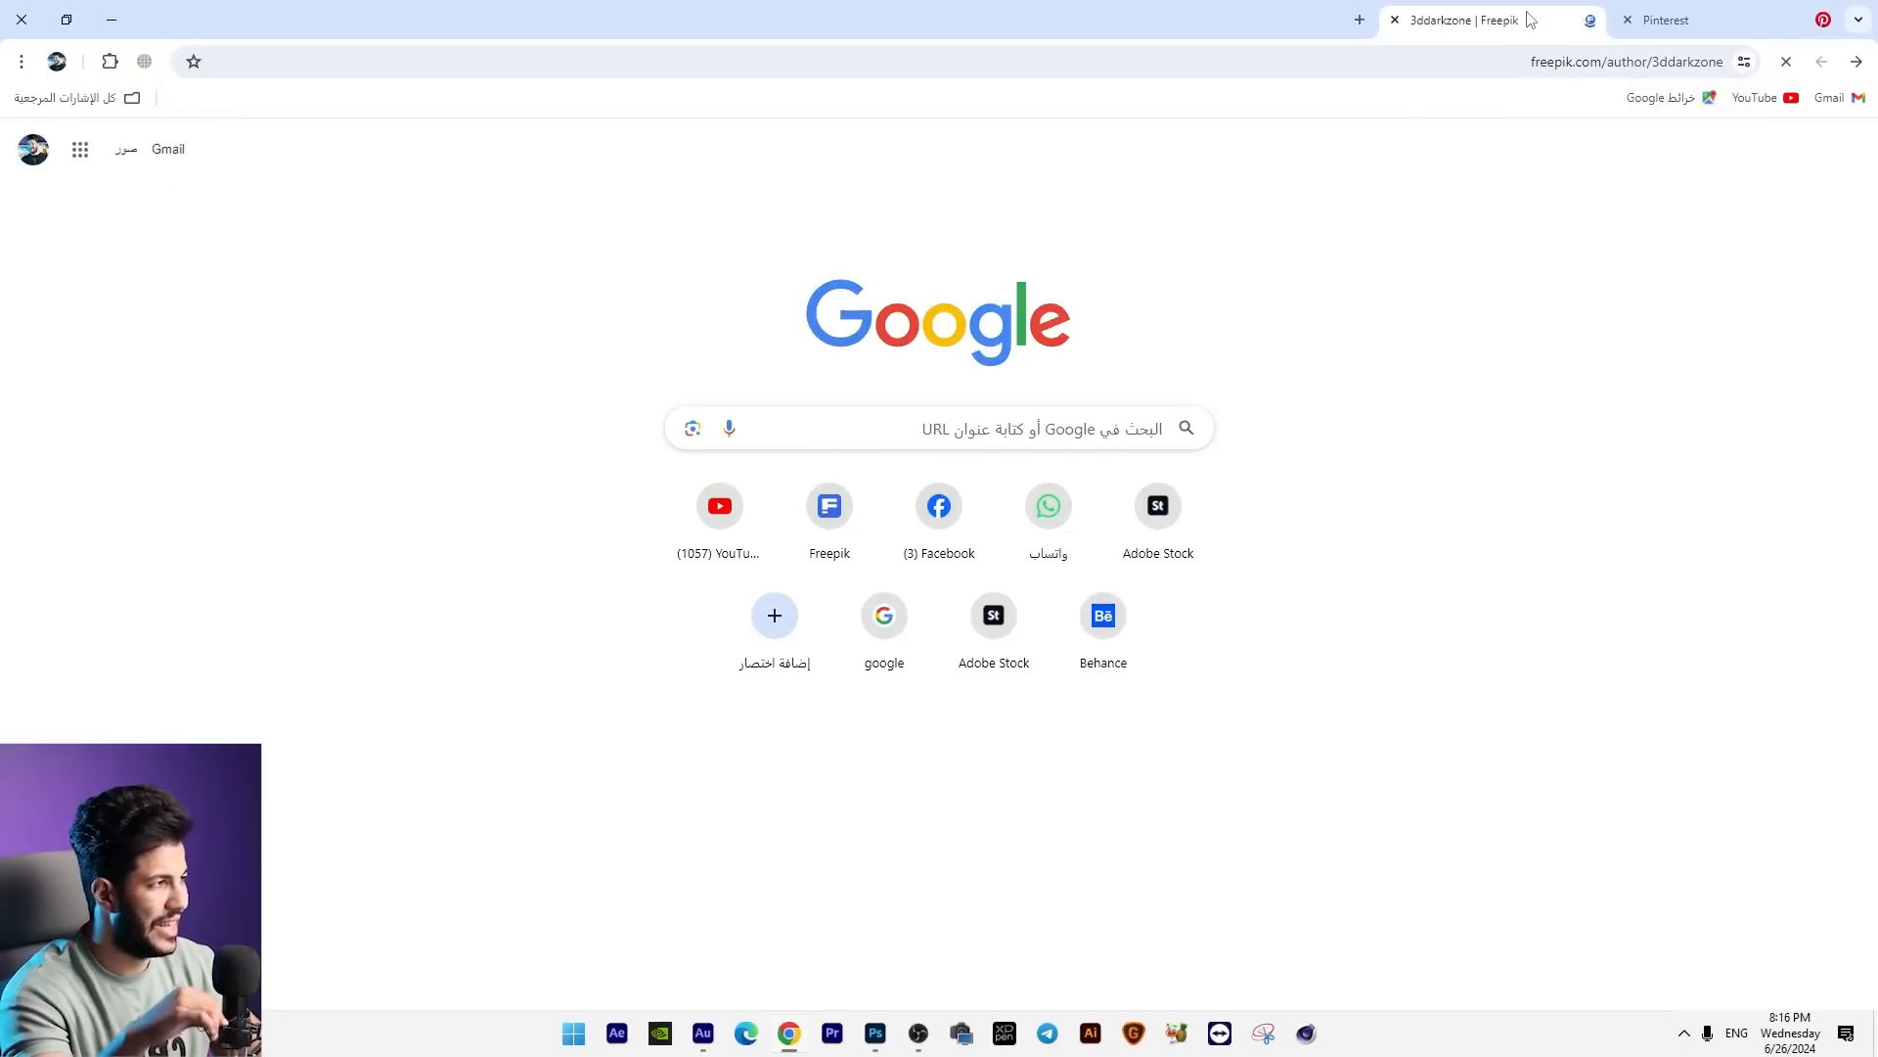
scroll(1153, 364, down, 10)
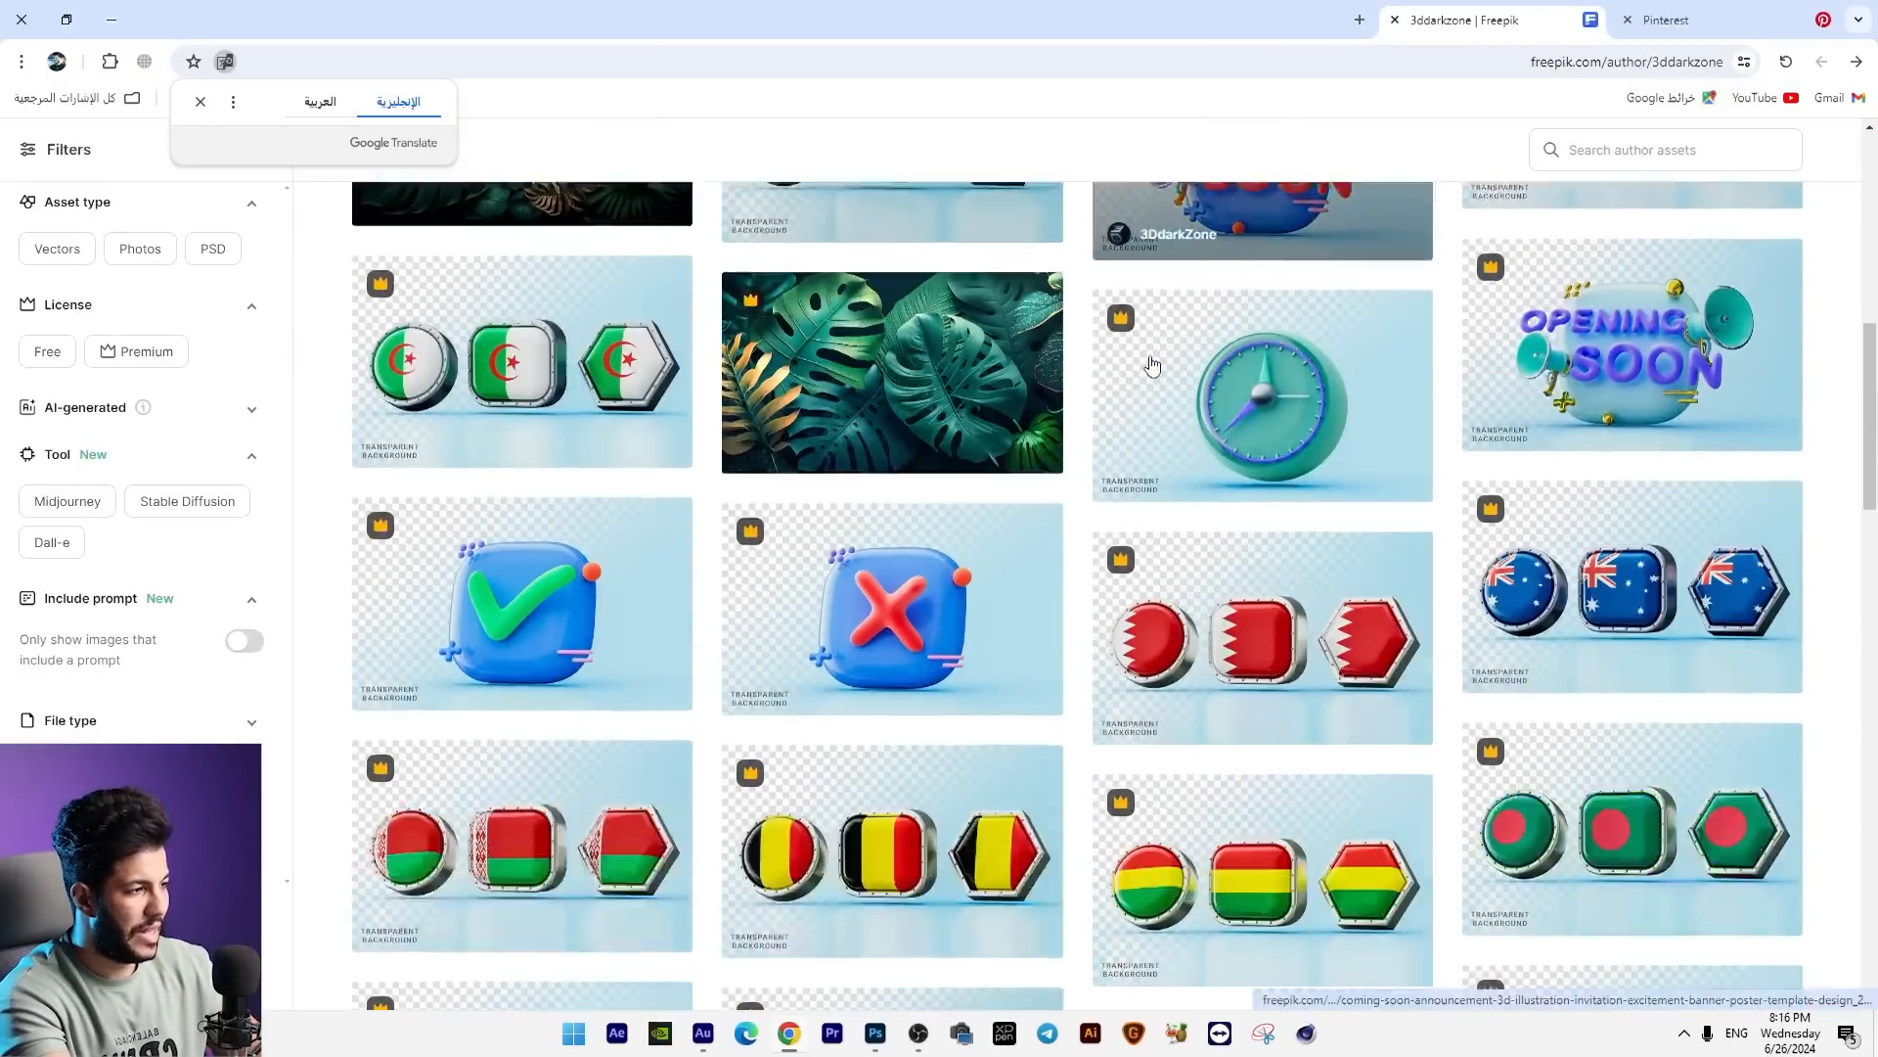
scroll(1152, 364, down, 15)
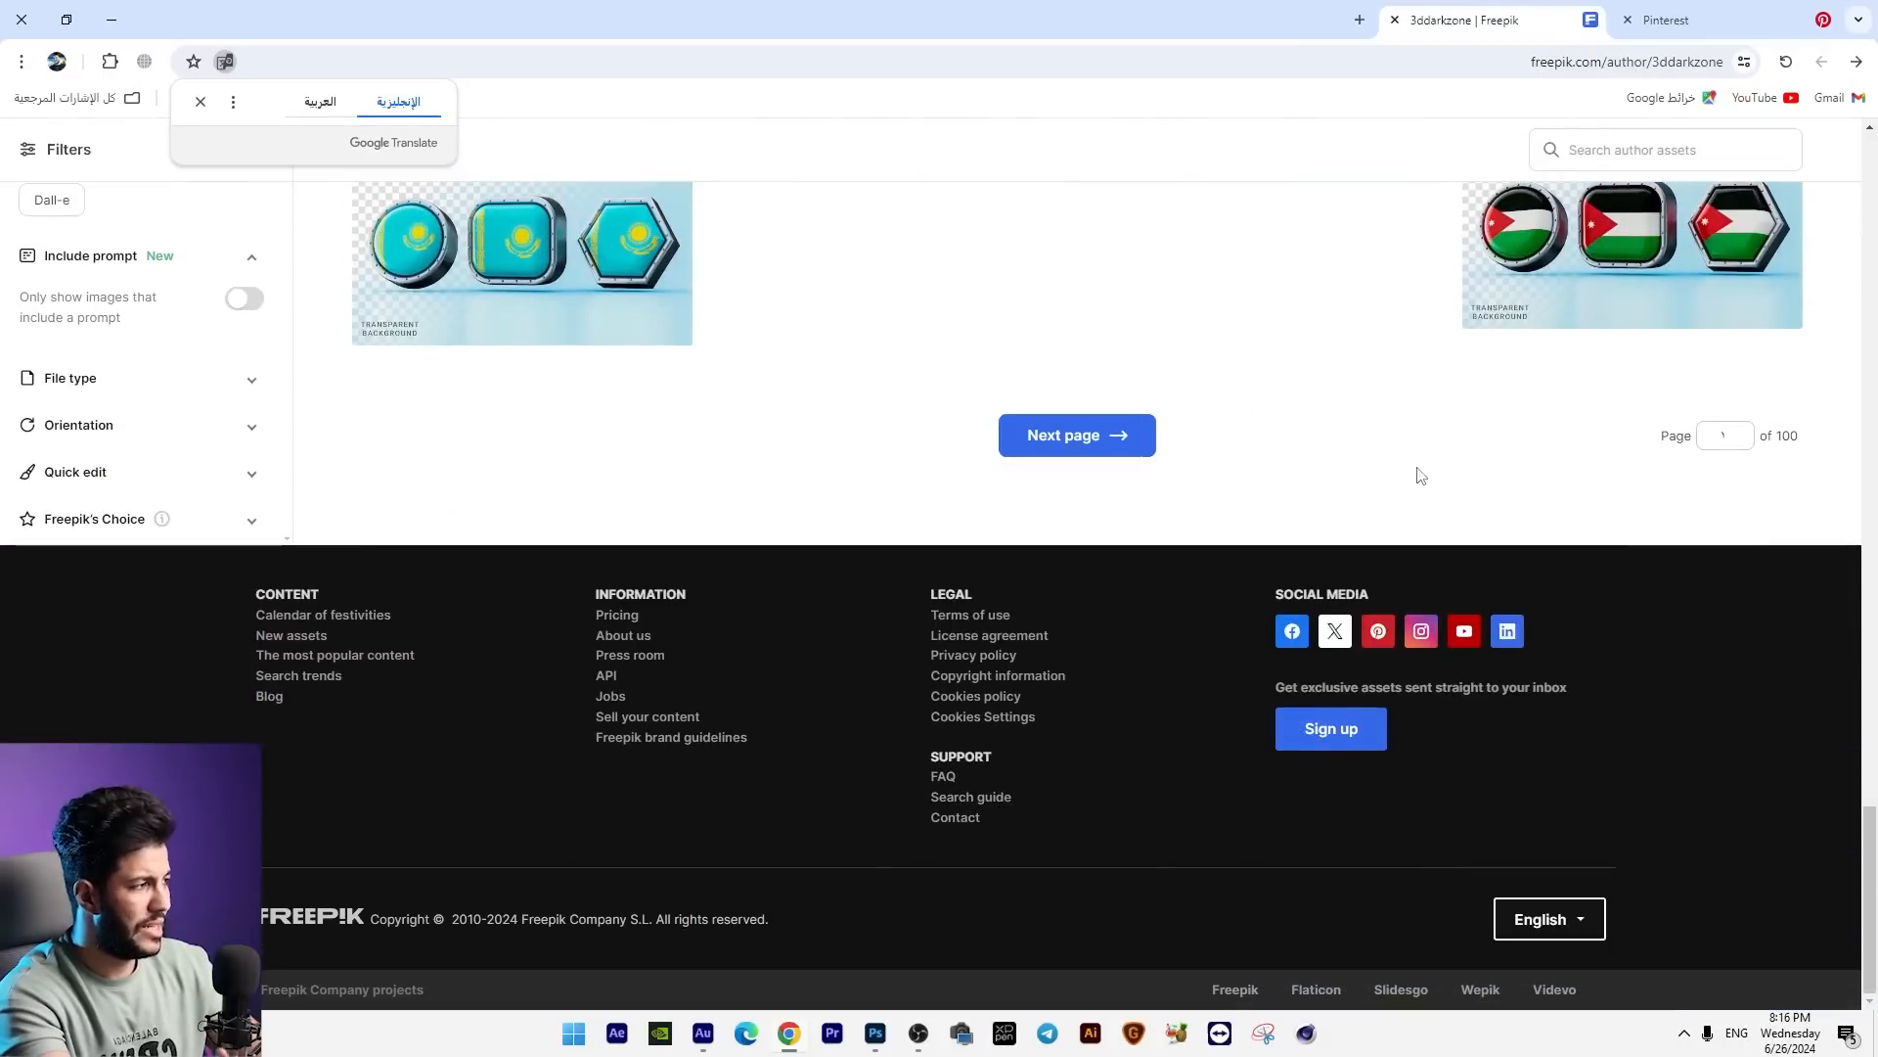
Step: Jump to page 4 of the author's assets and continue through page 5 to page 6, looking over the 3D discount numbers
click(1704, 442)
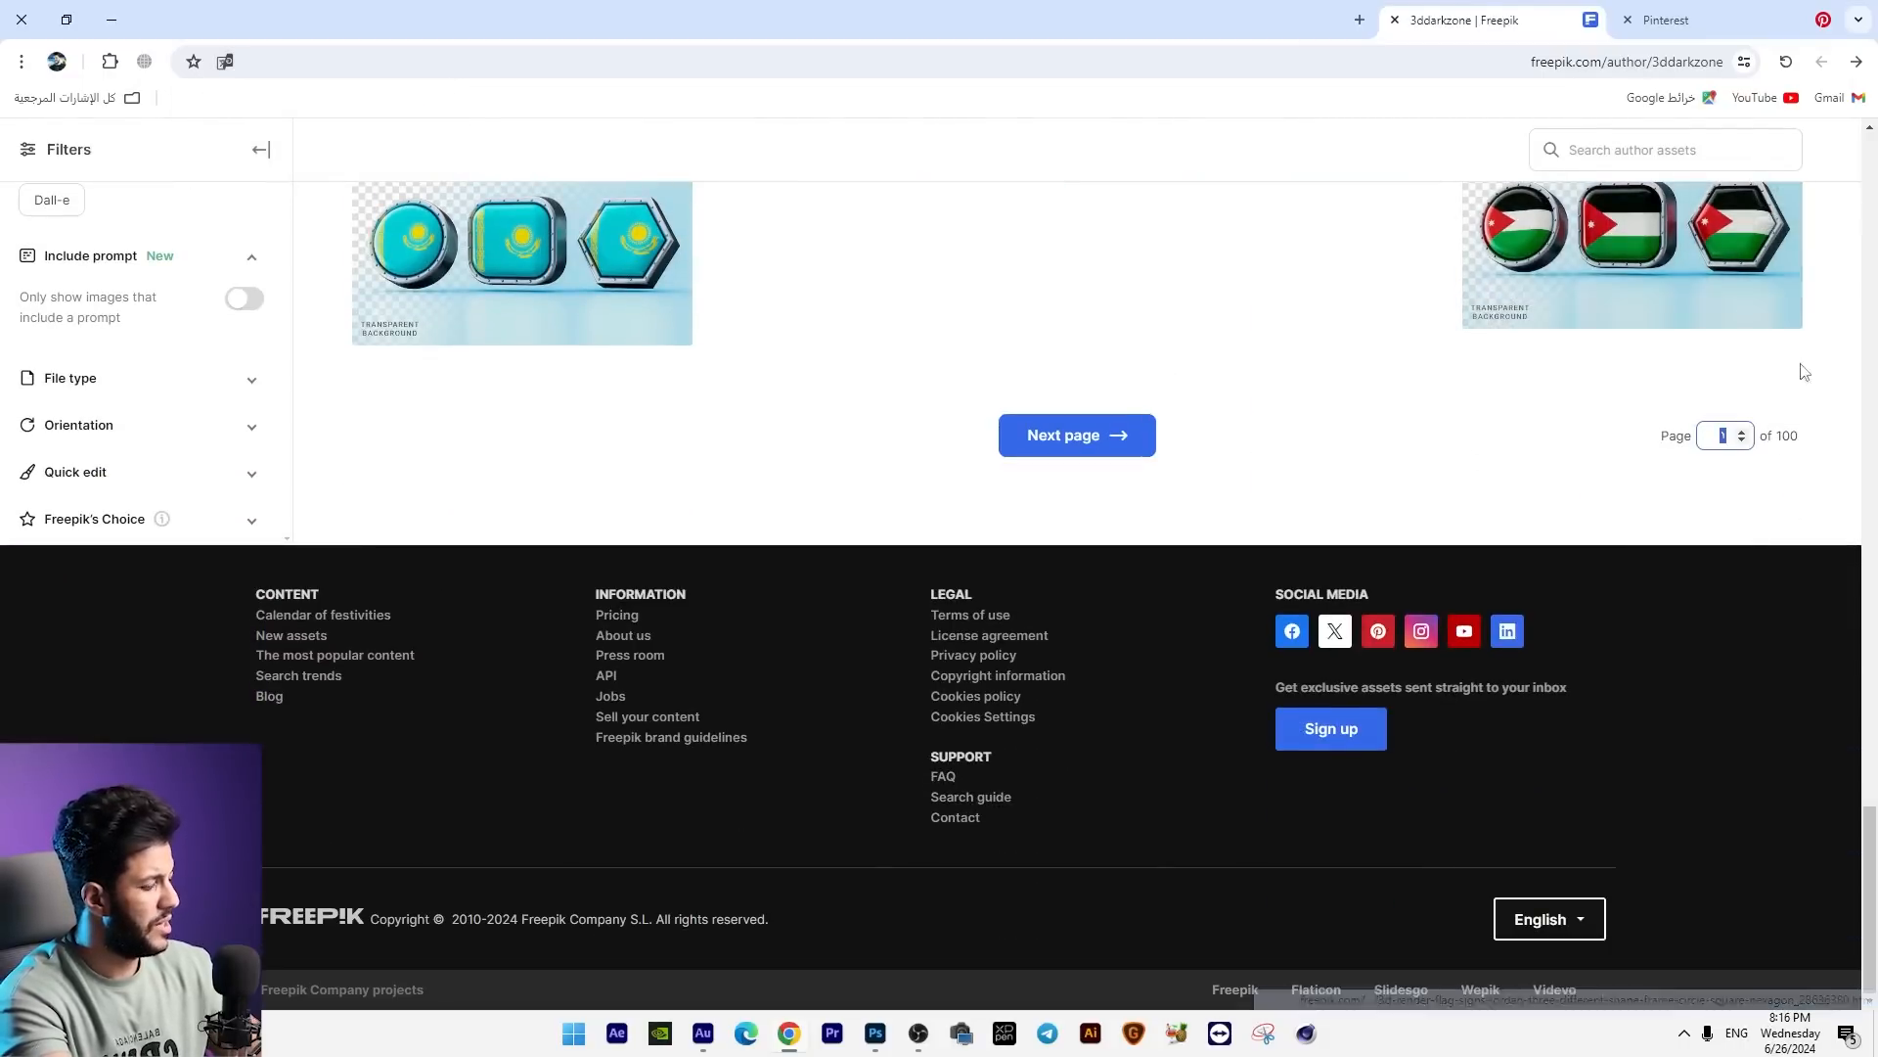
text(4)
key(Return)
scroll(1127, 422, down, 10)
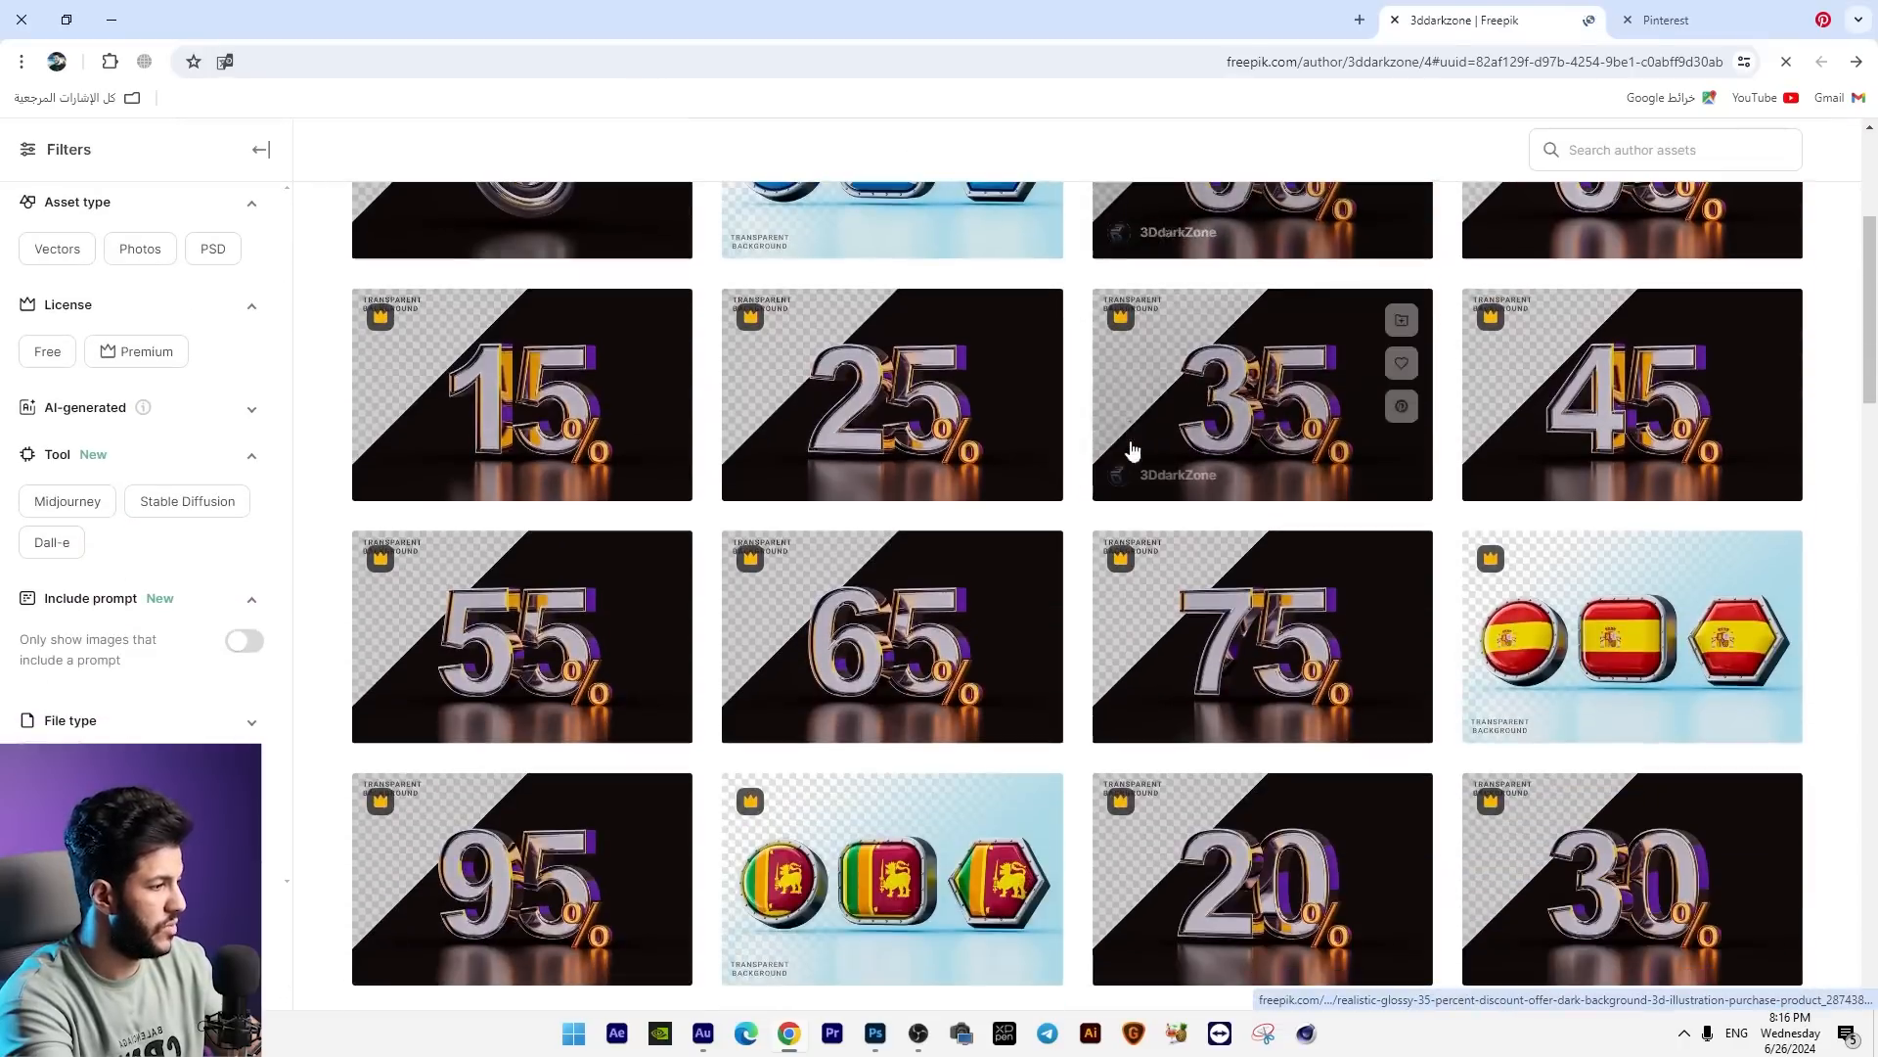
scroll(1171, 498, down, 12)
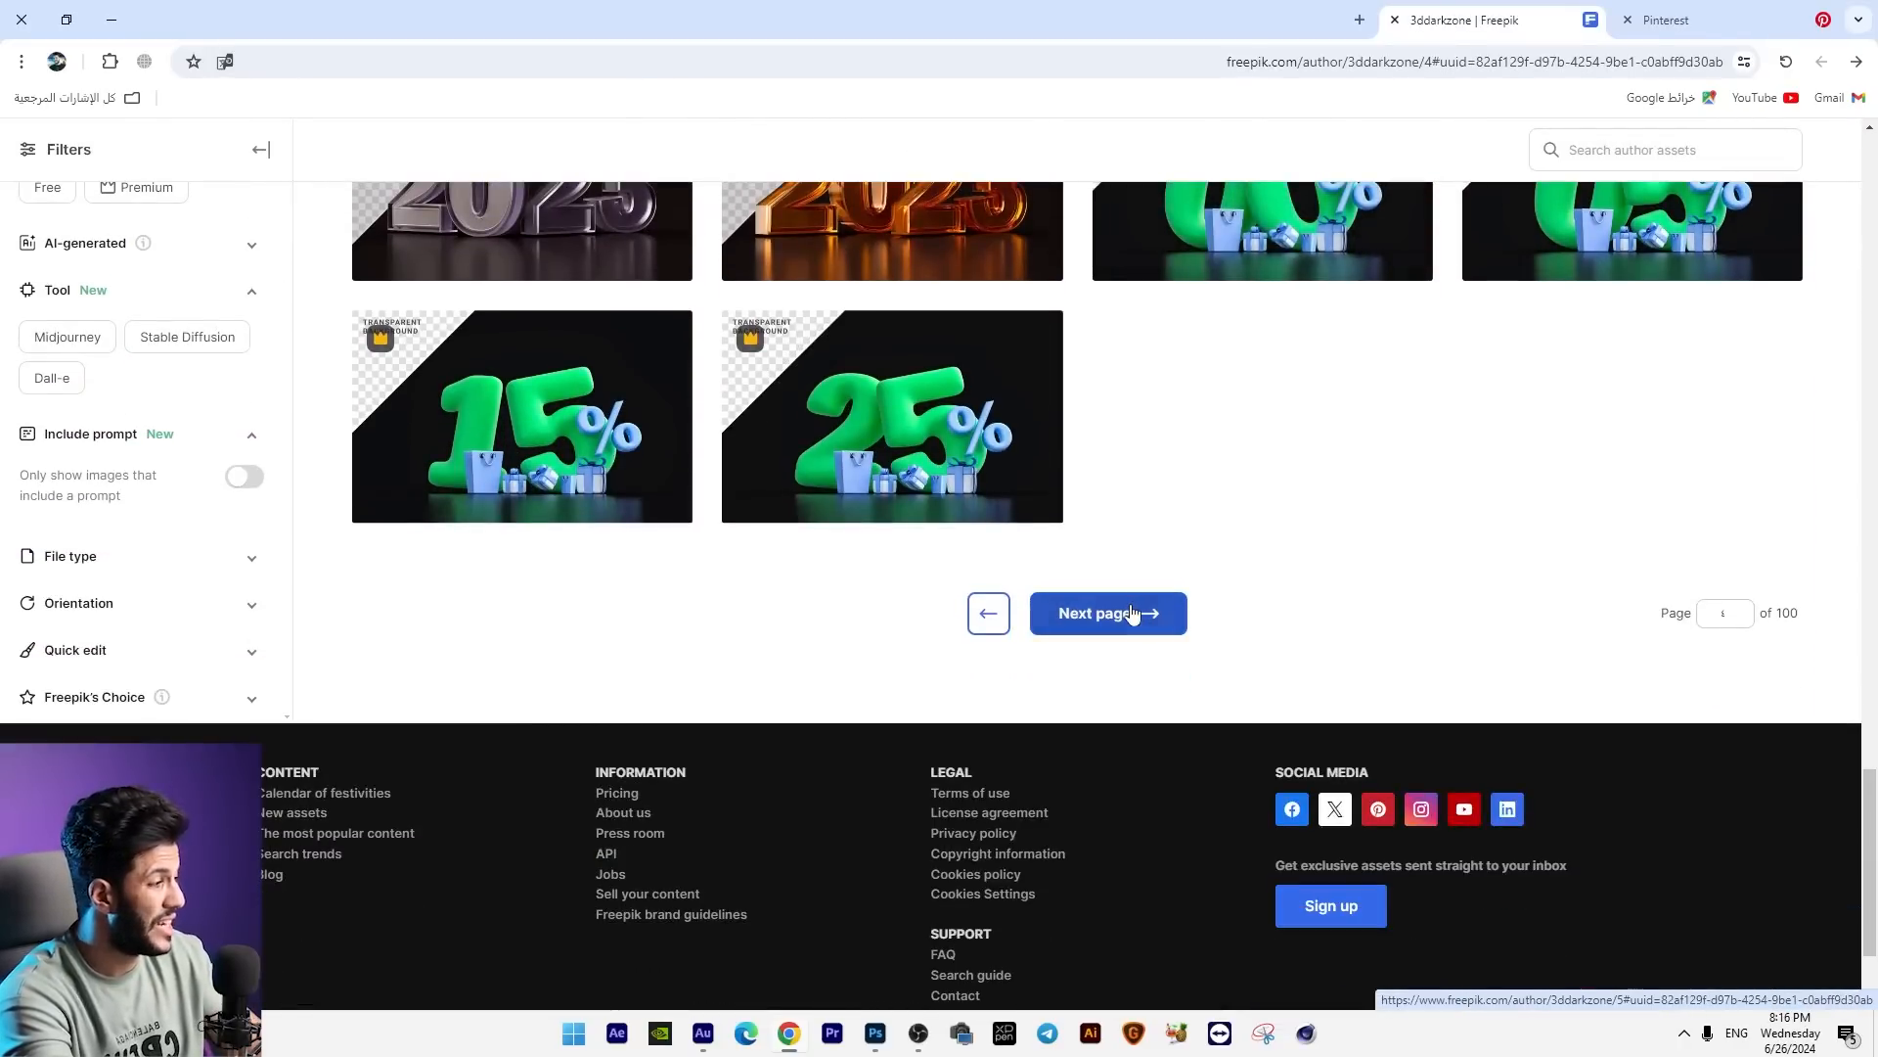
click(1132, 614)
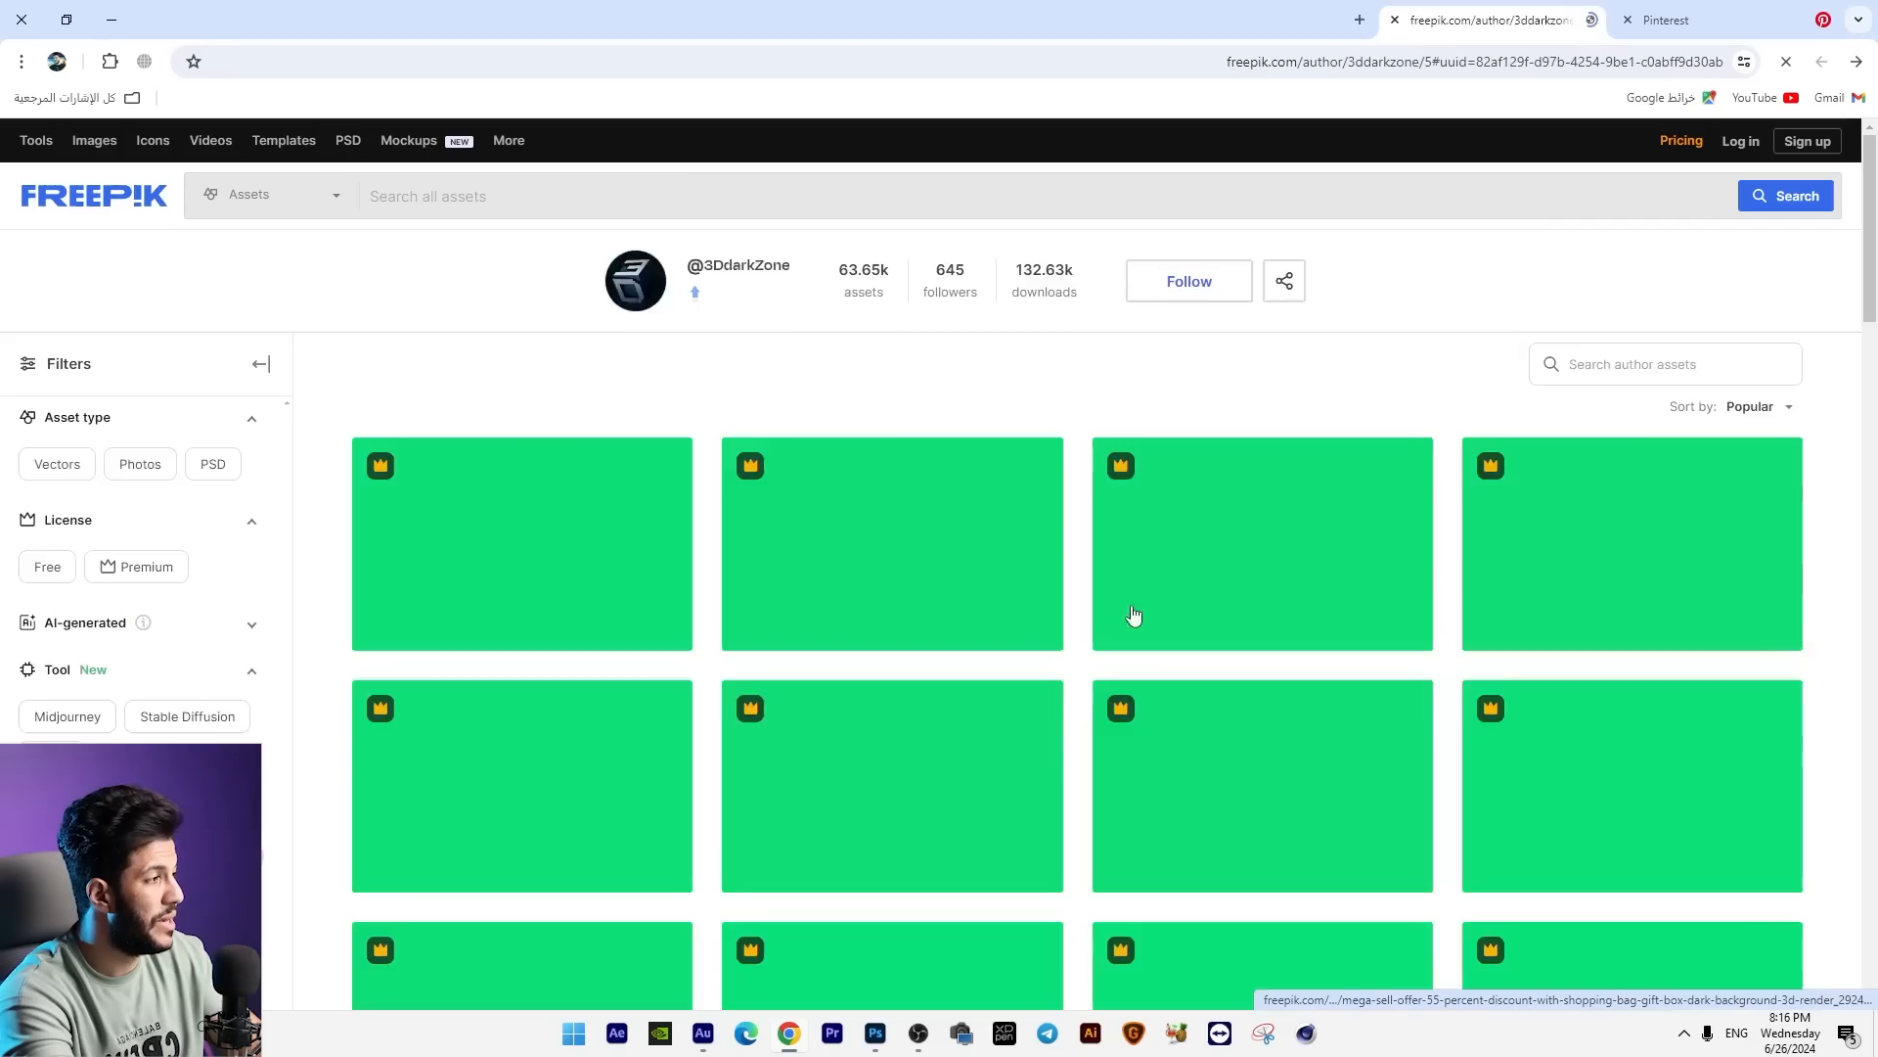
scroll(1242, 469, down, 10)
scroll(1220, 503, down, 15)
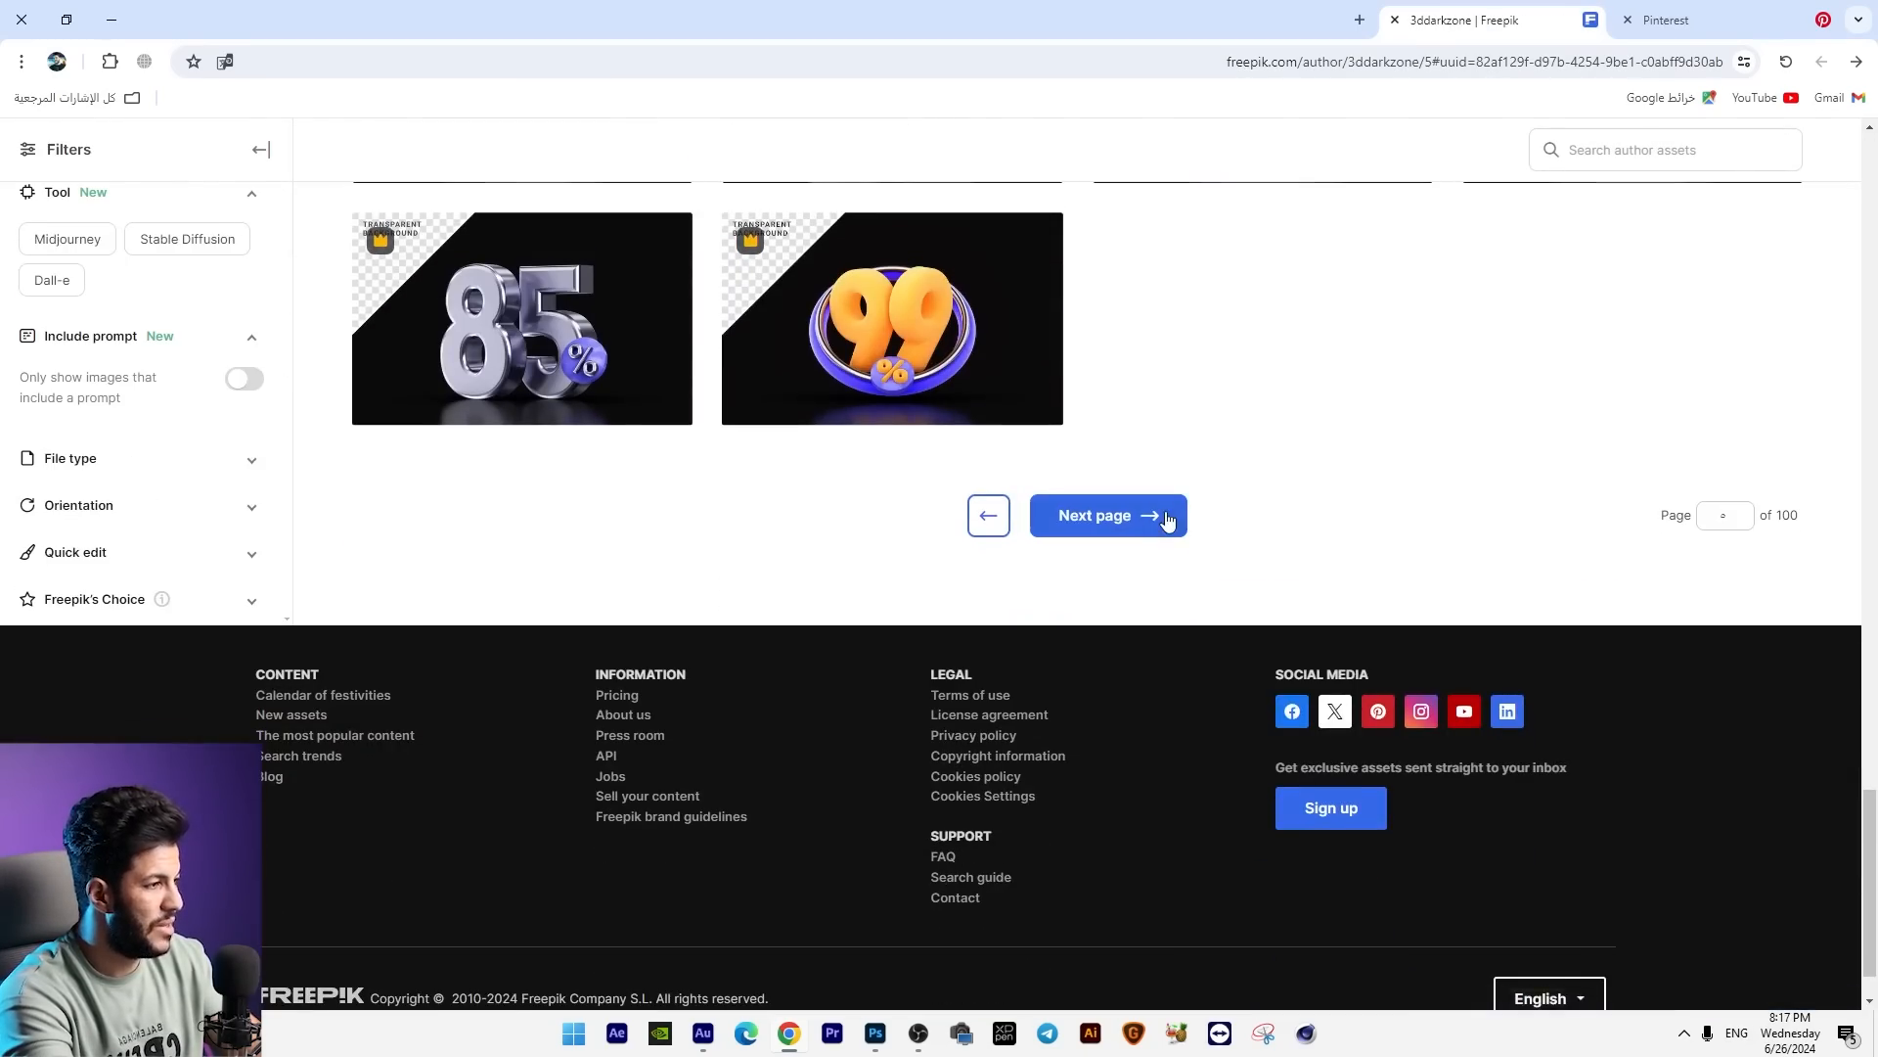
click(1153, 519)
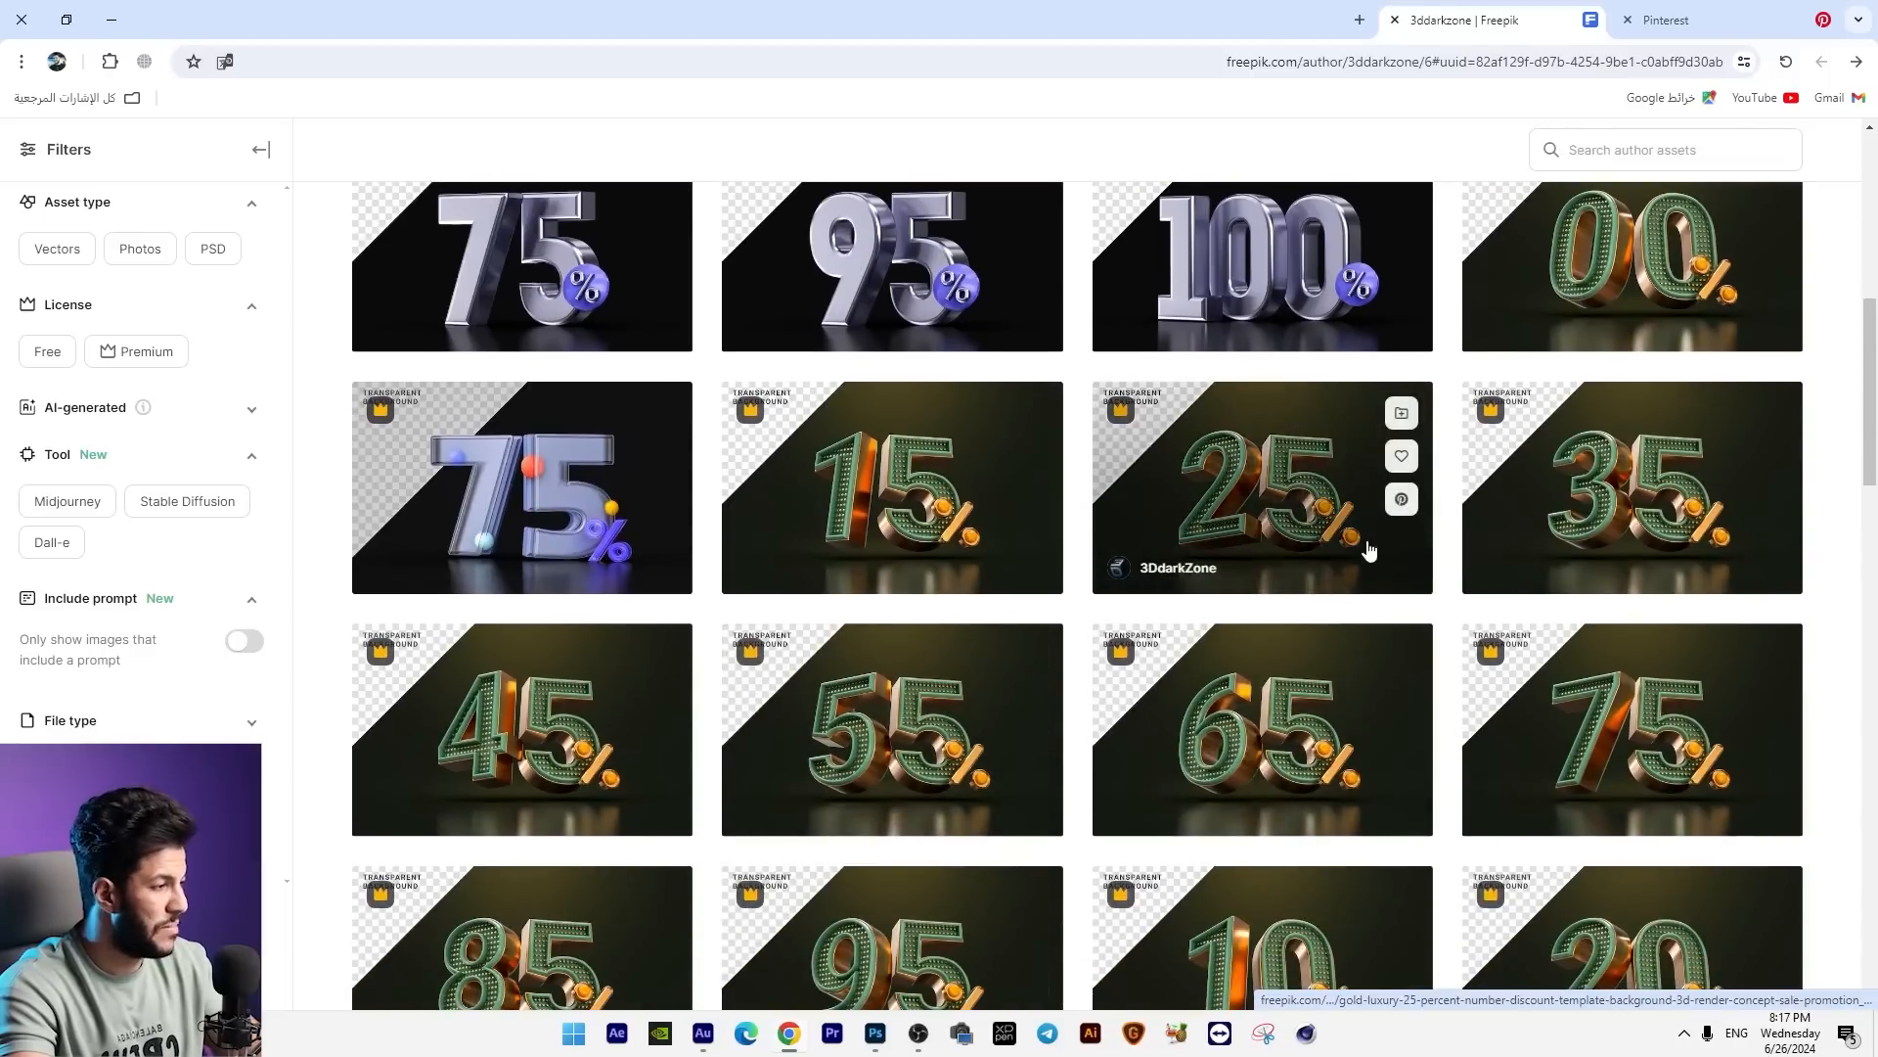
Step: Find the green and gold luxury 50 percent 3D number among the assets and download its PSD
scroll(1130, 383, down, 4)
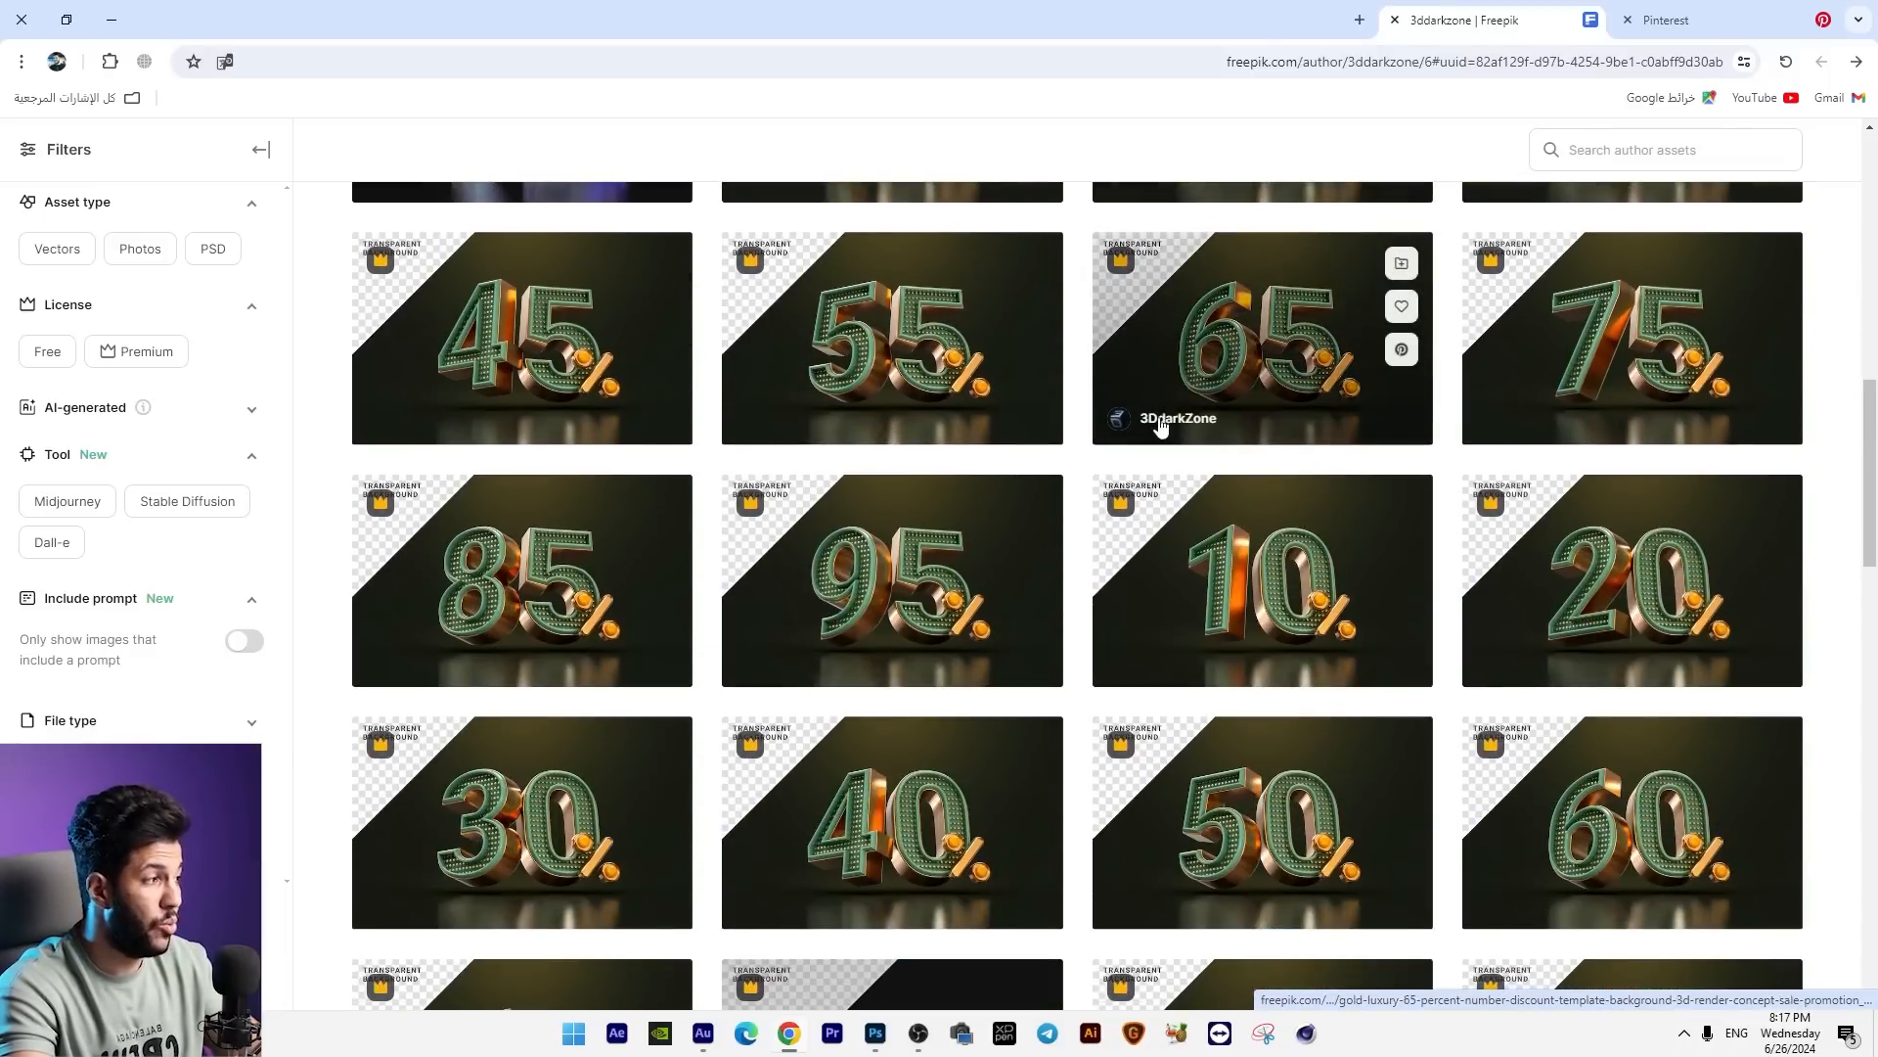
scroll(1252, 665, down, 2)
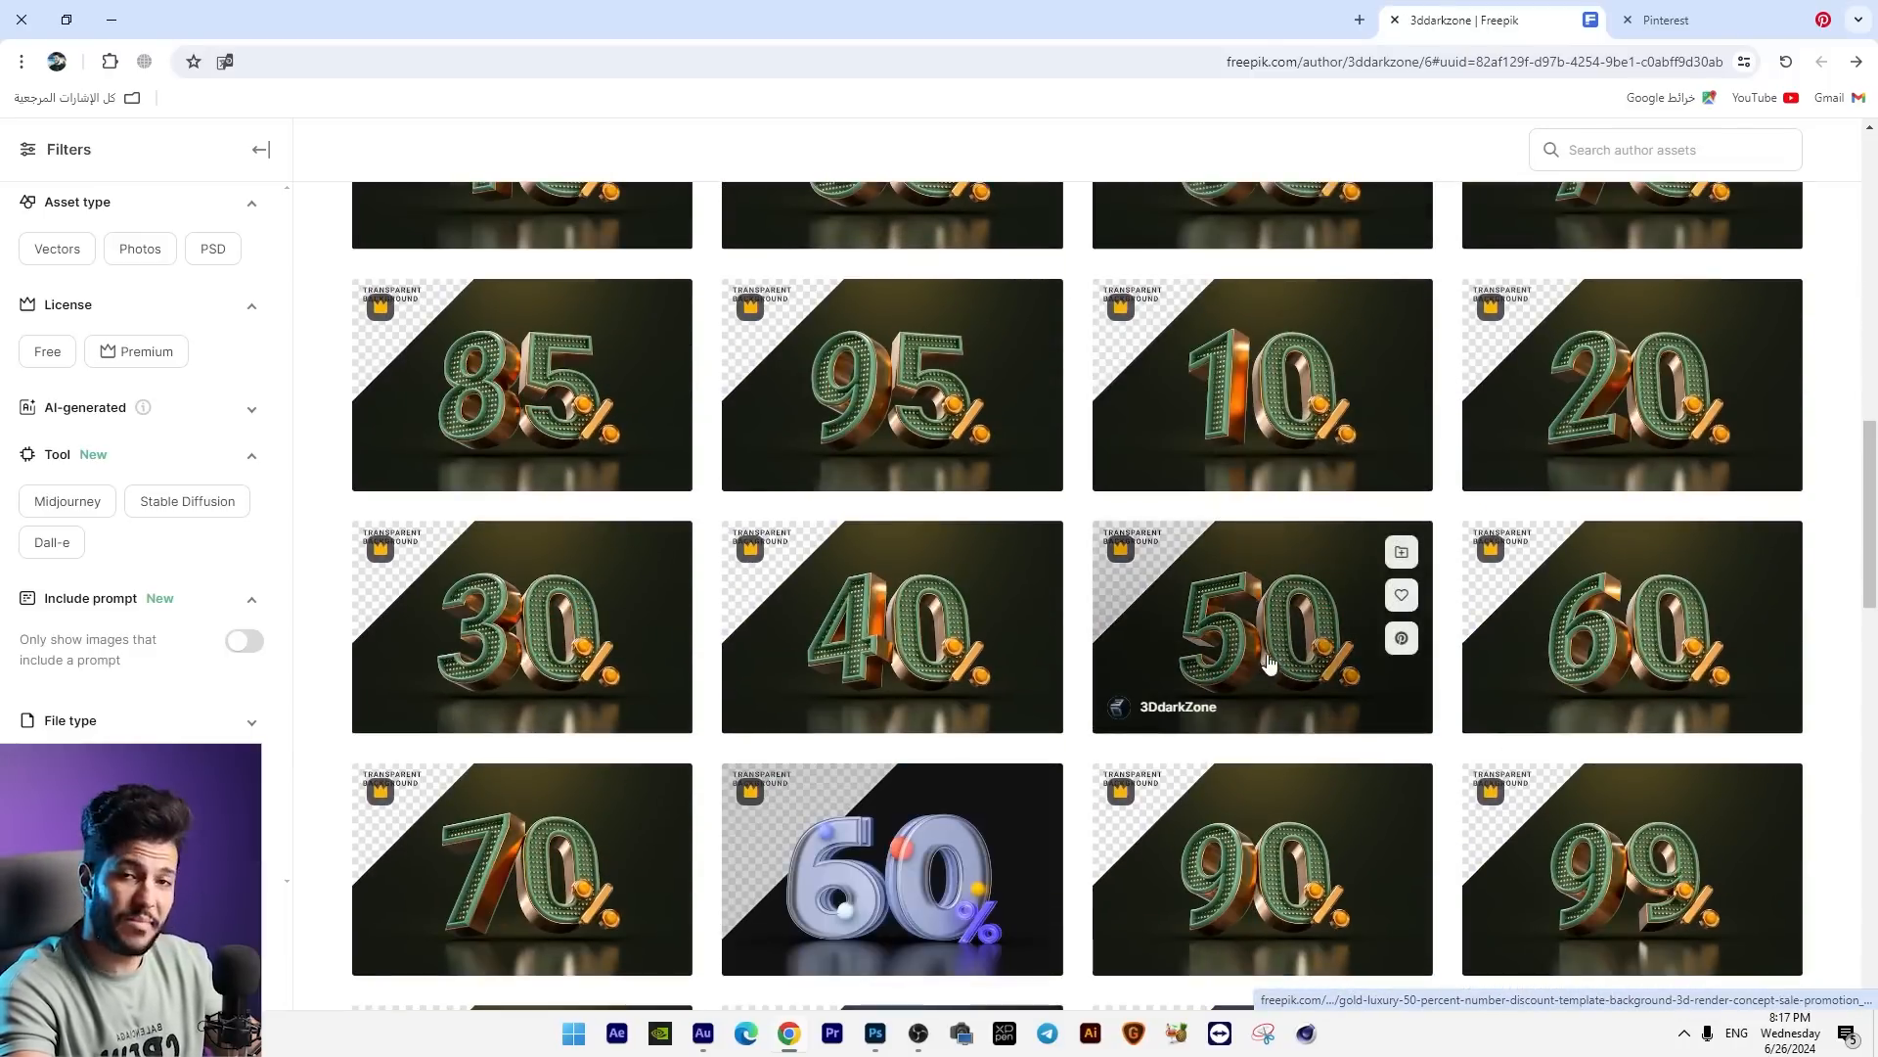
click(1252, 665)
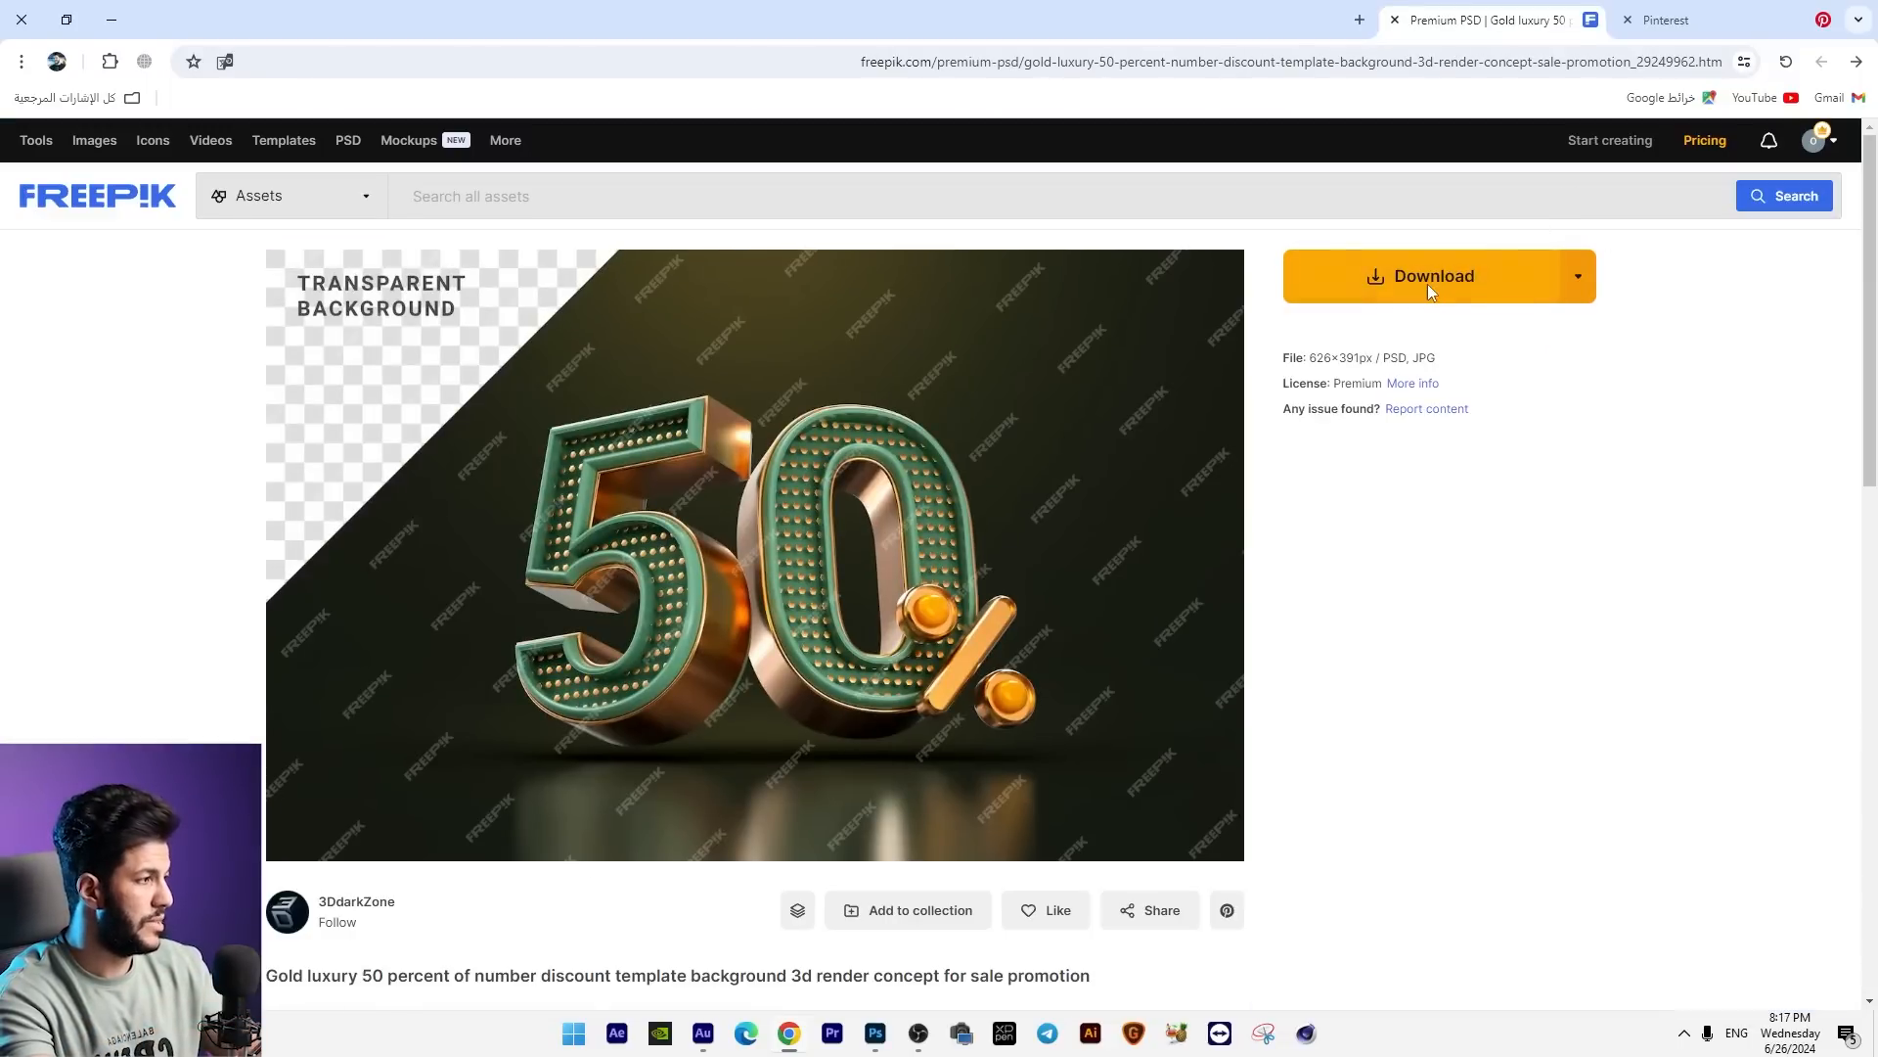
click(1431, 286)
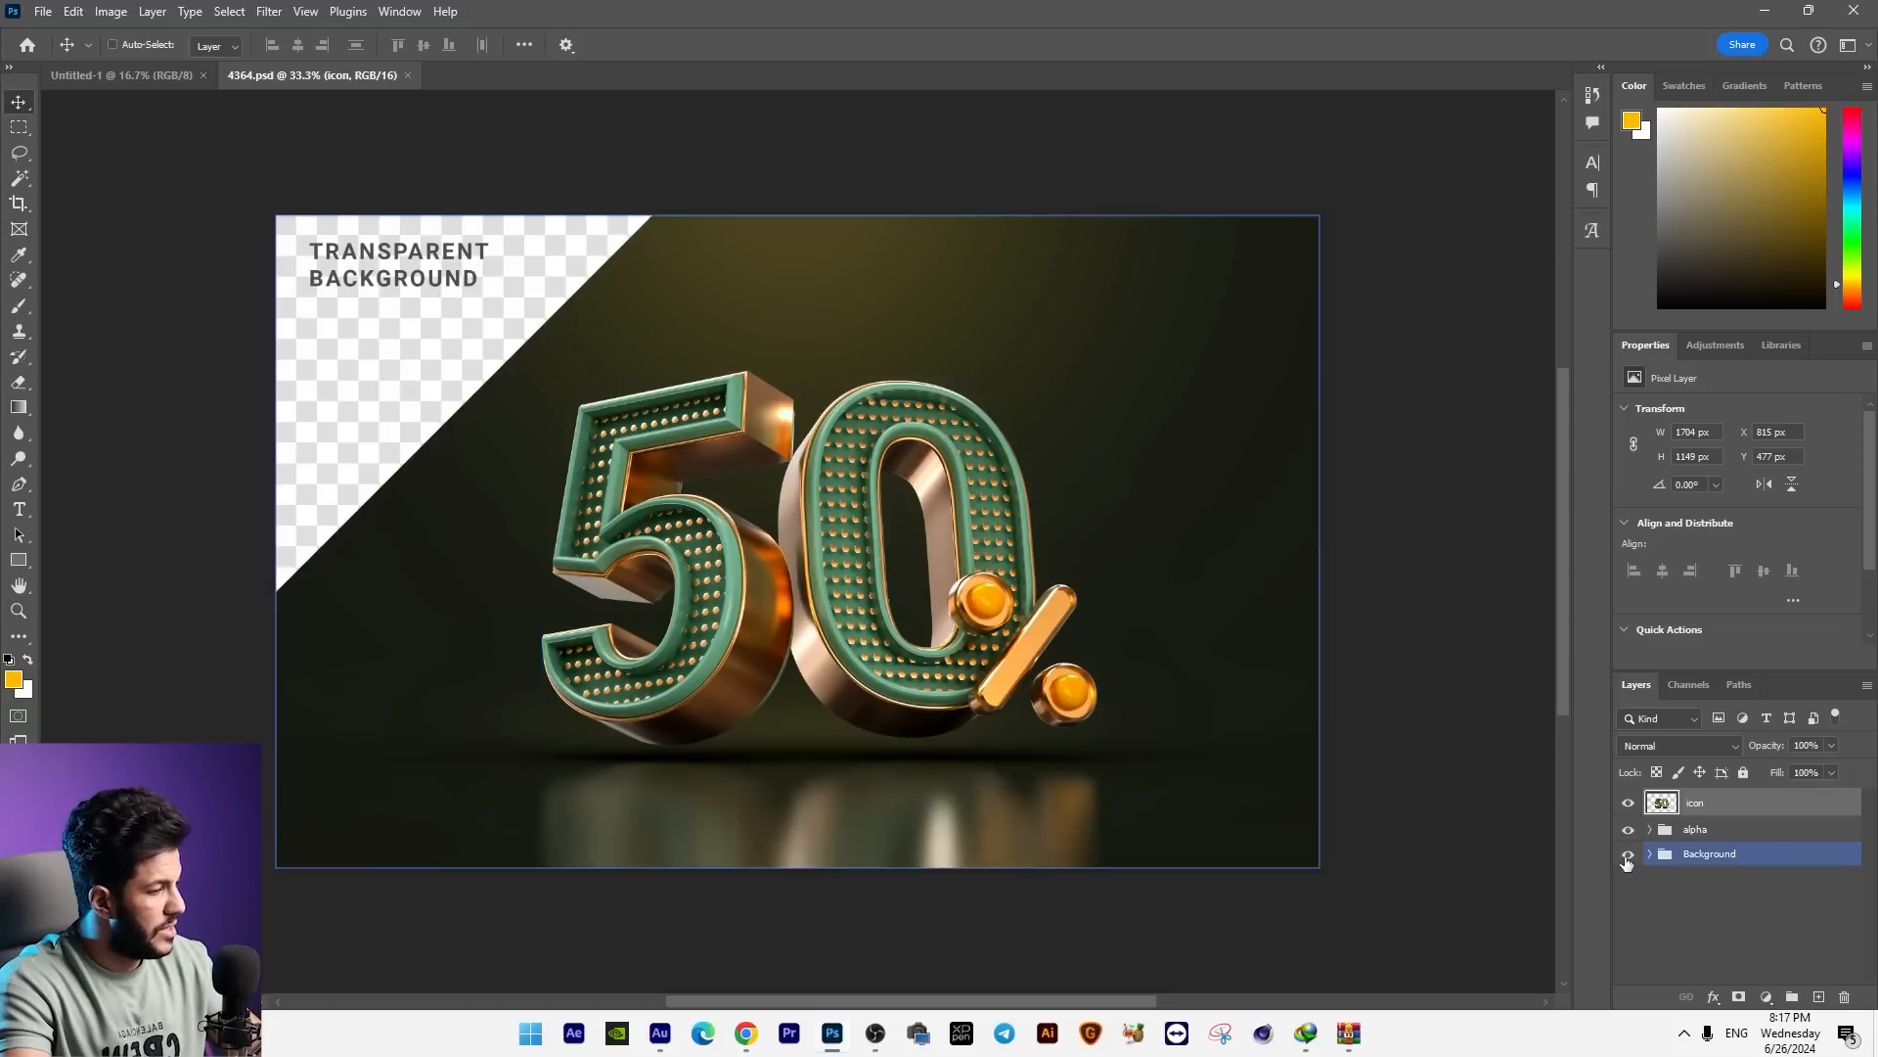
Step: In Photoshop's 4364.psd, hide the Background and alpha groups and shift the 50% graphic slightly left
click(1627, 857)
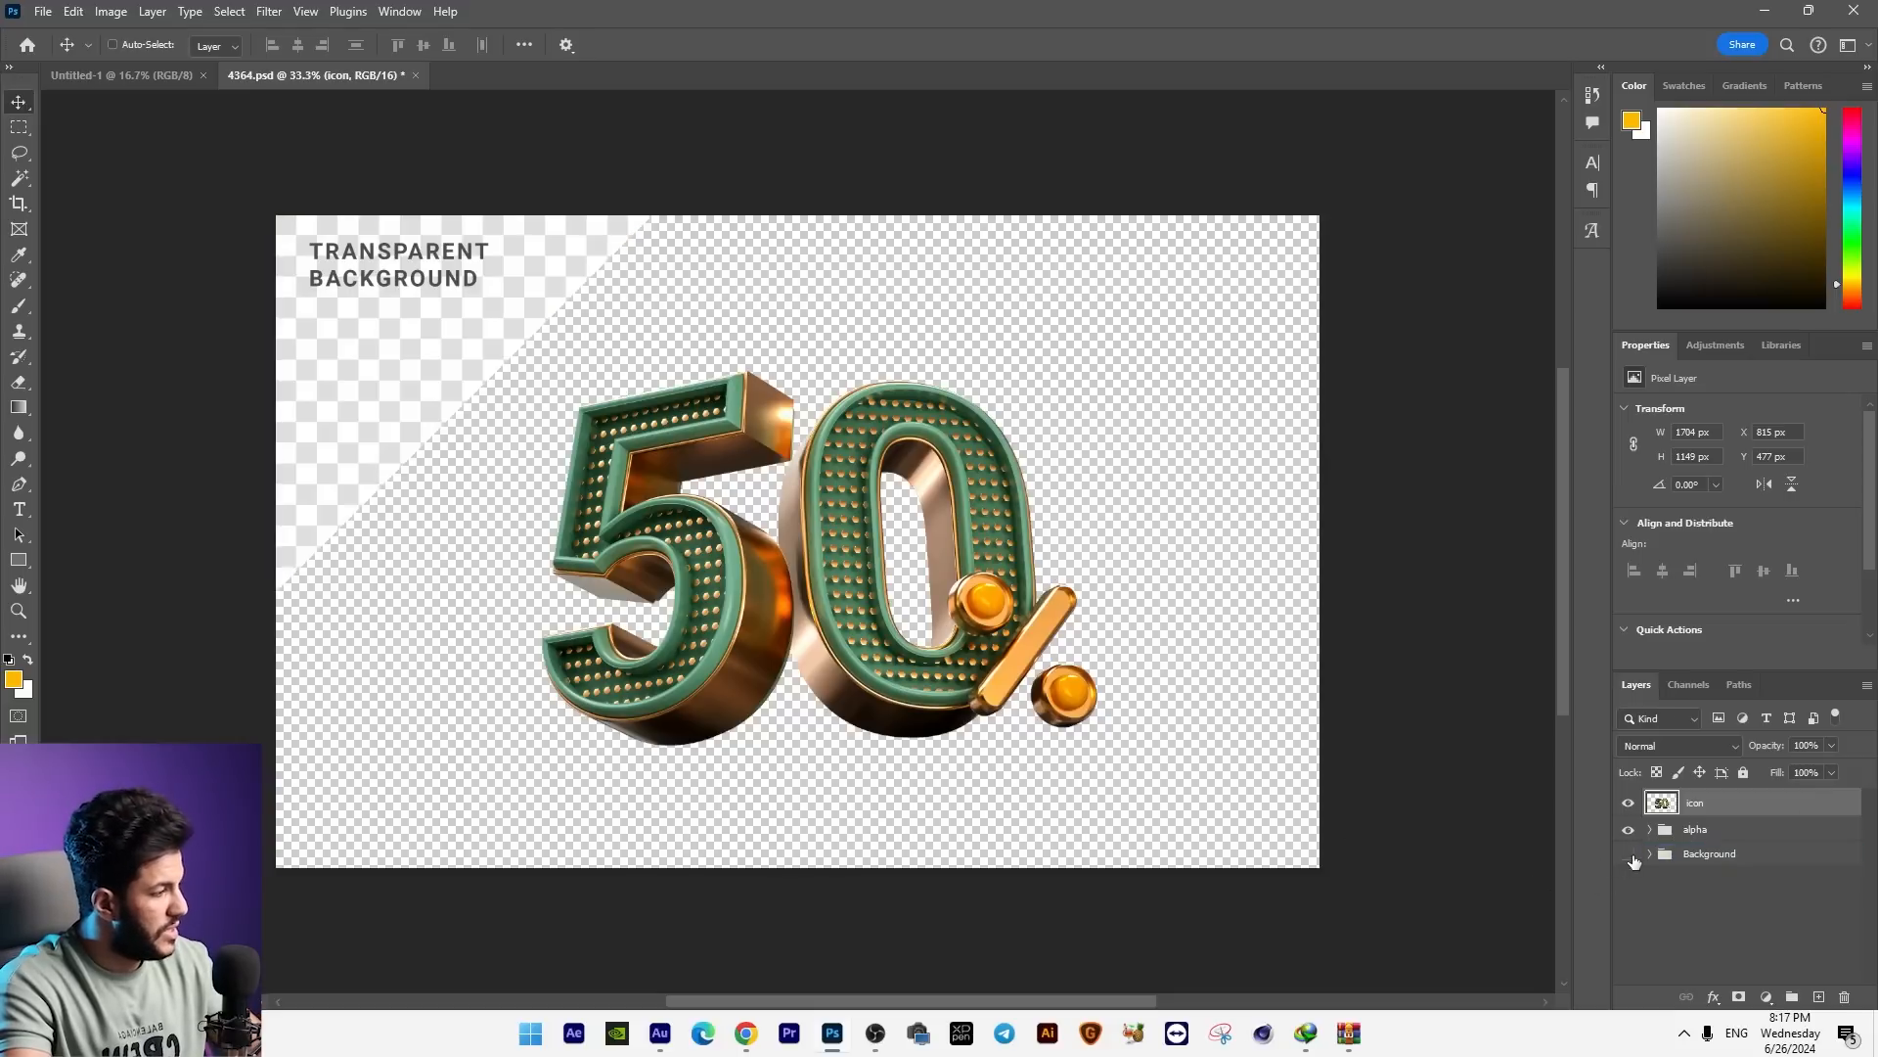
click(1628, 828)
drag(662, 471, 568, 481)
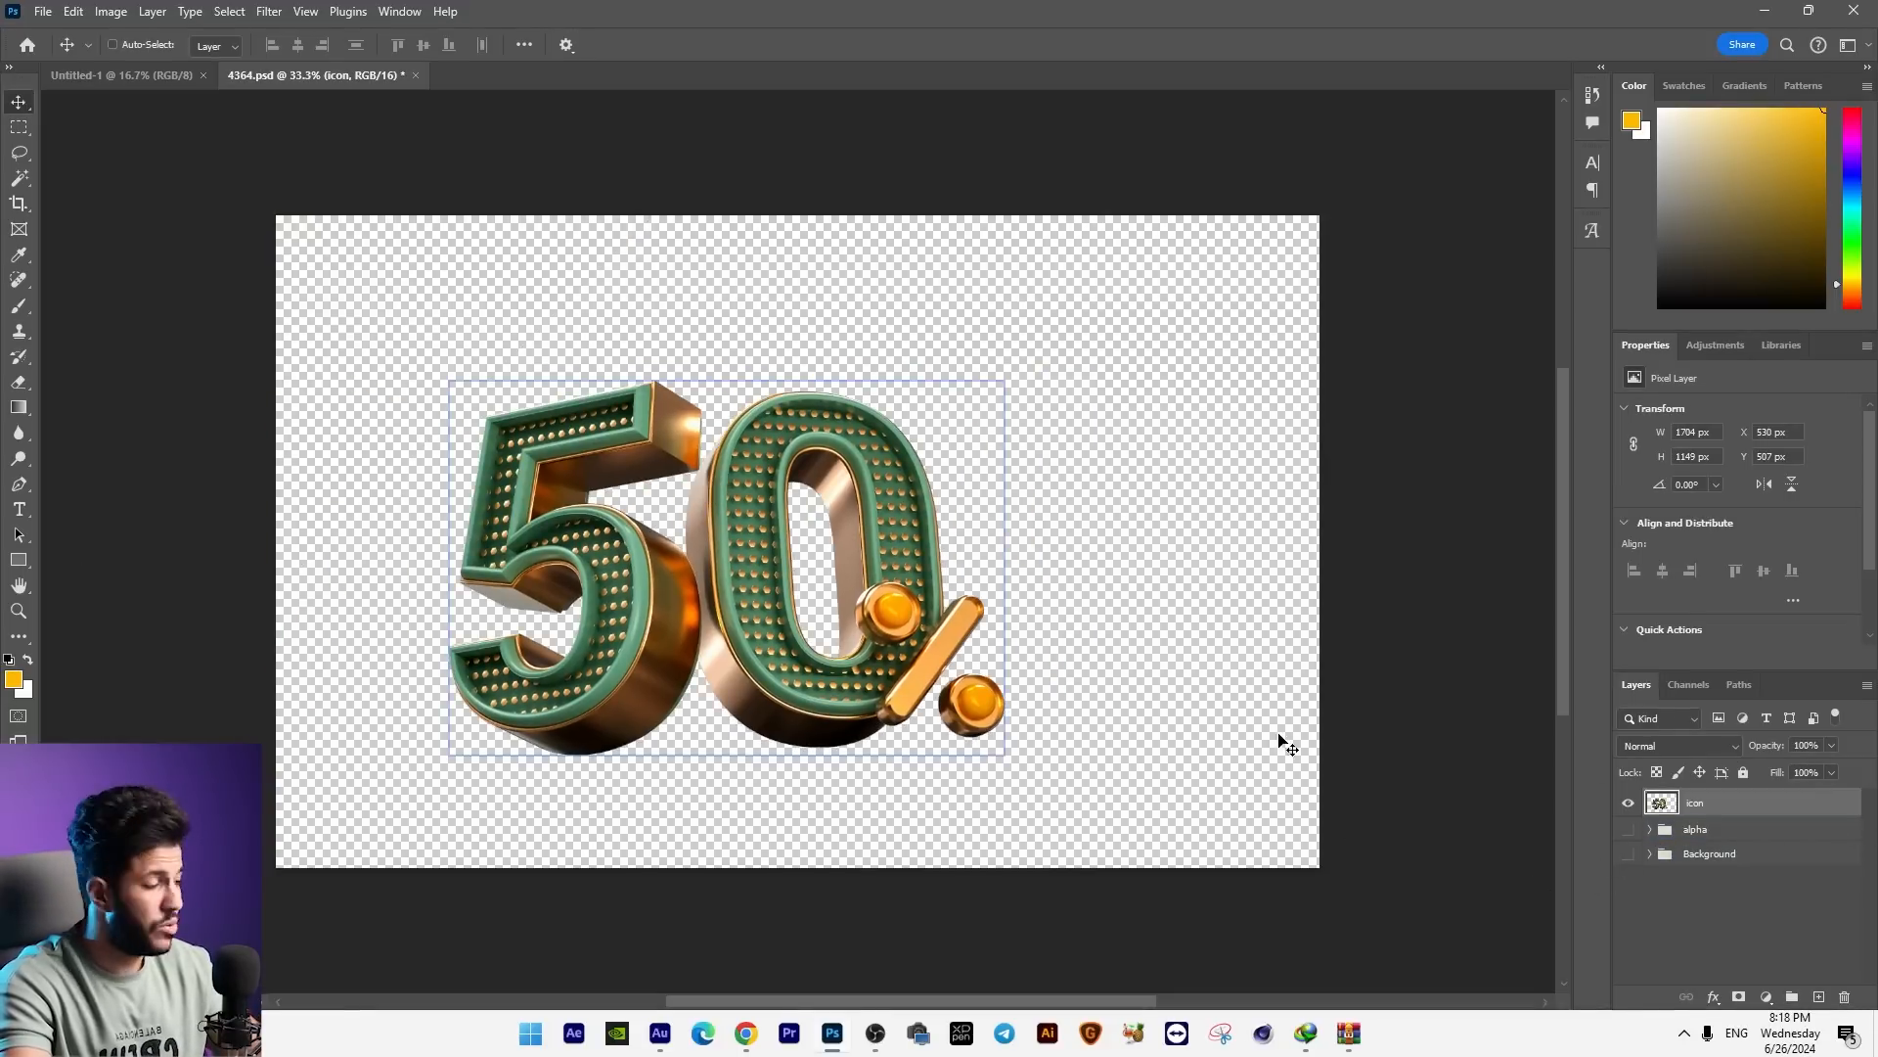
Step: Convert the icon layer to a smart object and copy it into the Untitled-1 document, accepting the bit depth difference permanently
right_click(1710, 804)
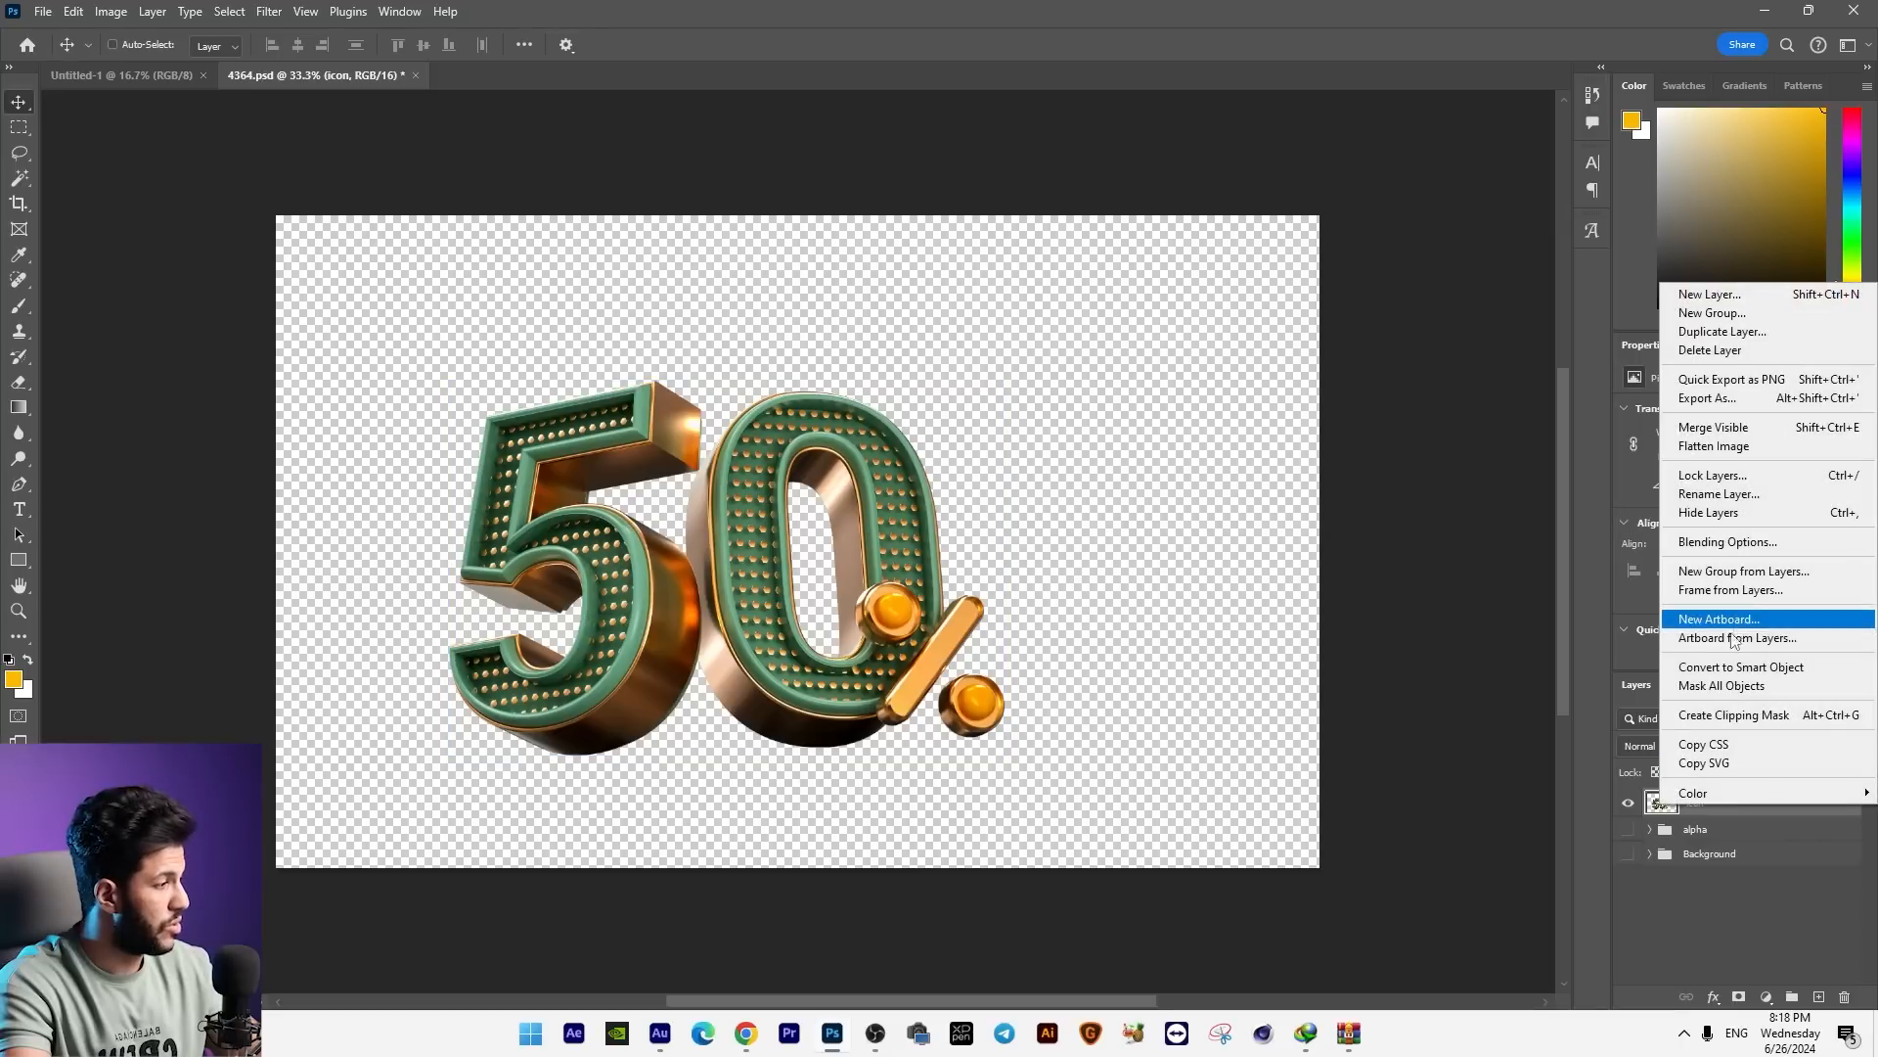
click(1740, 667)
drag(771, 540, 820, 442)
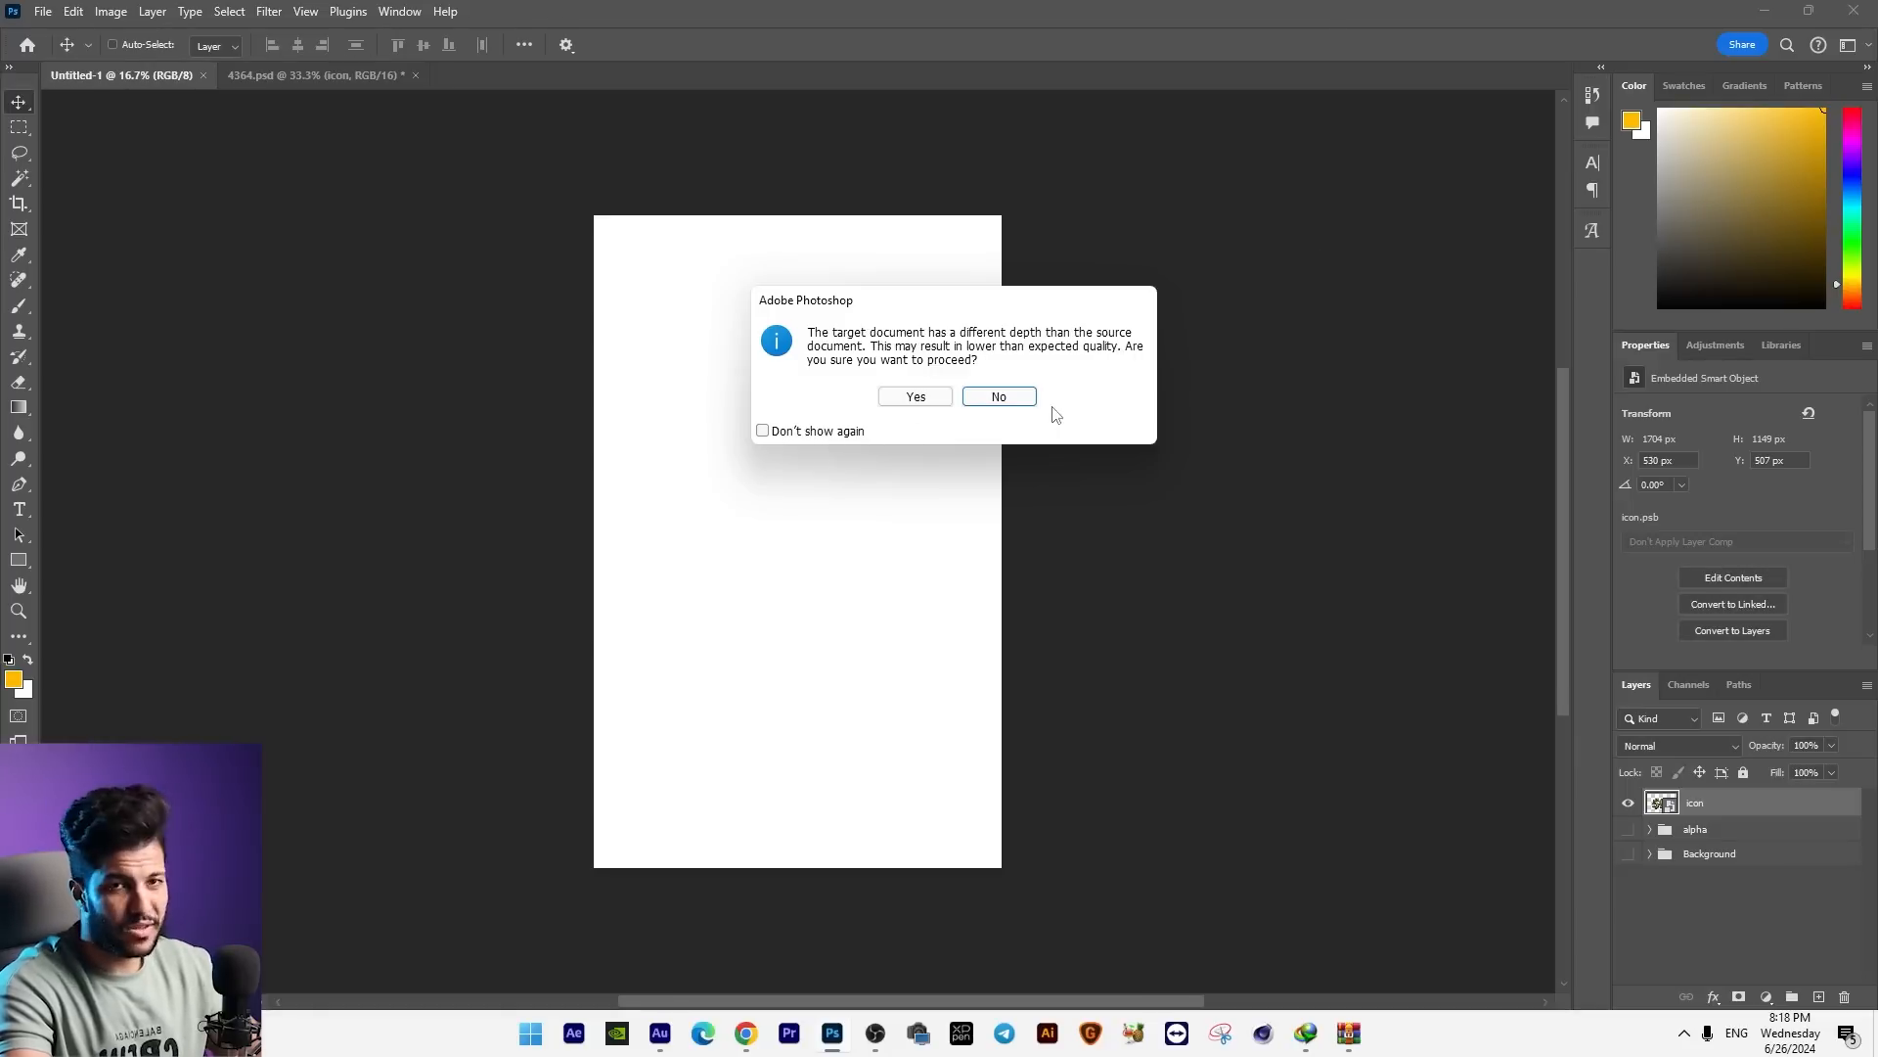
click(762, 430)
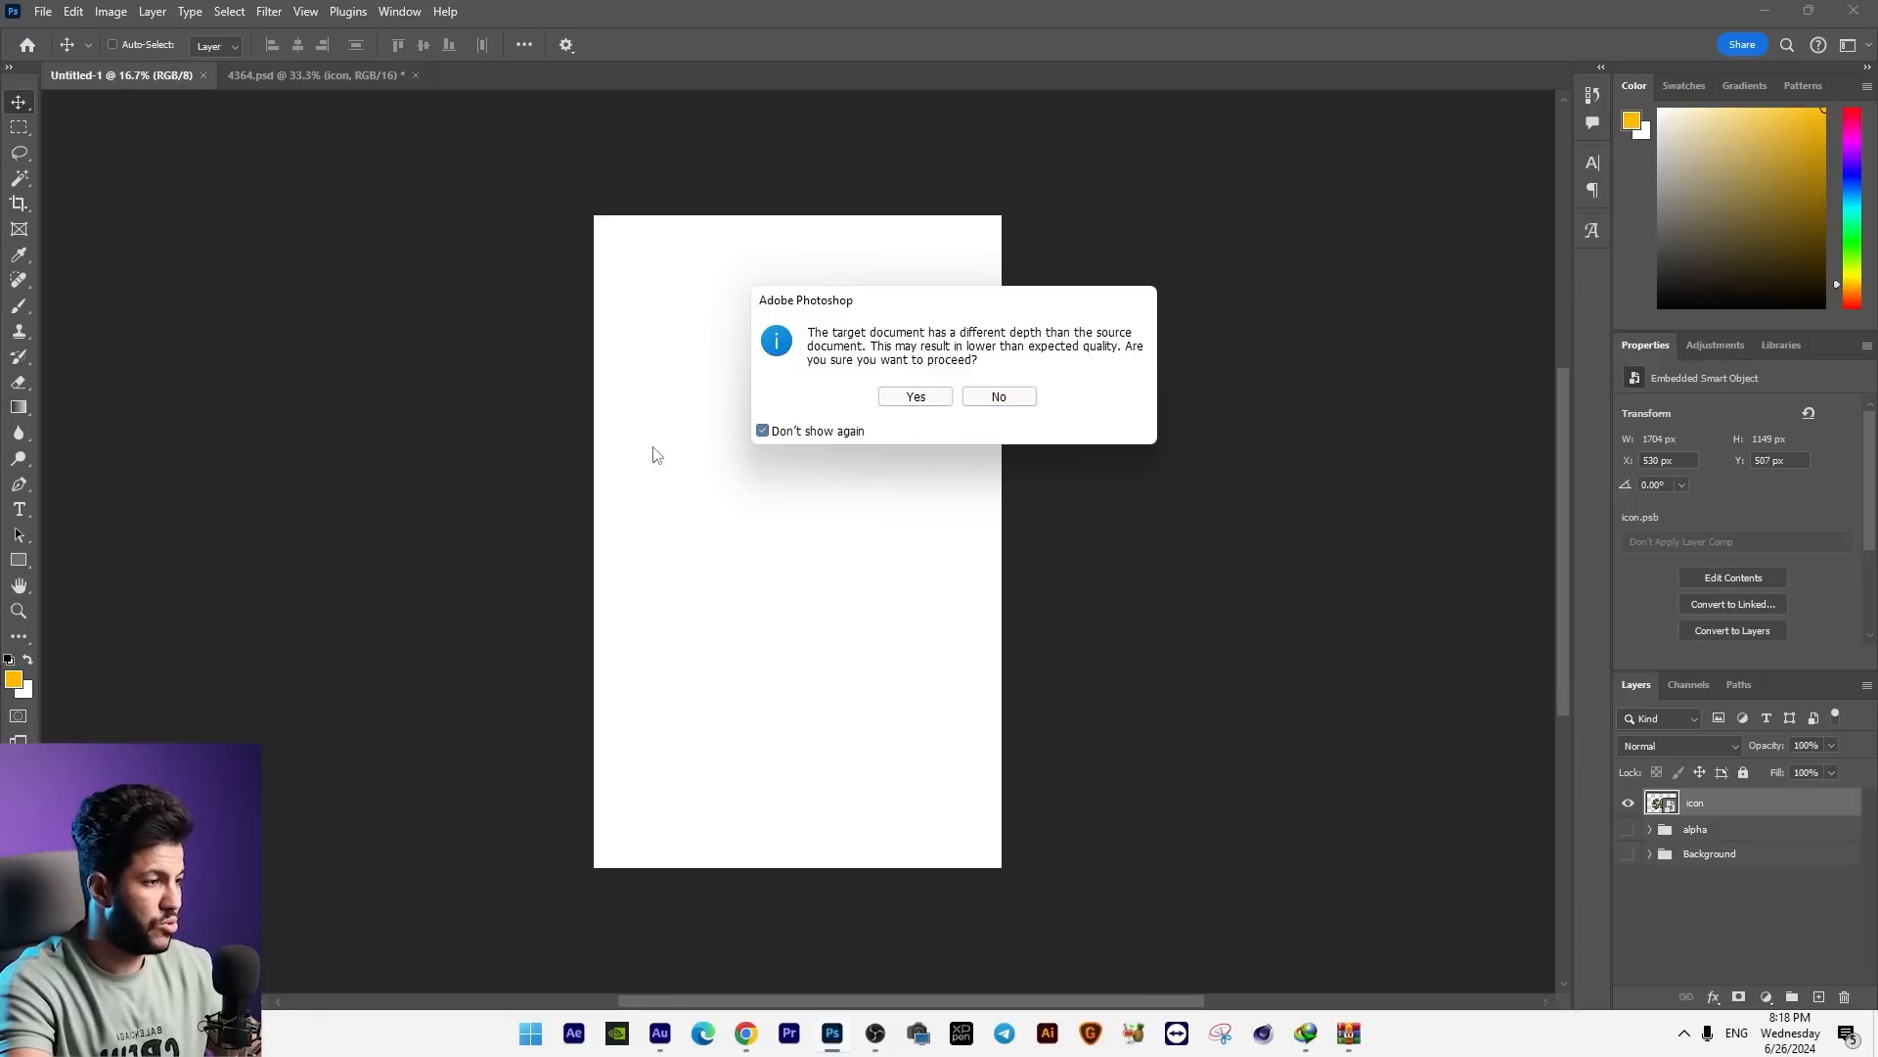
click(916, 397)
Step: Scale the 50% graphic to about 1770 × 1193 px and place it in the lower half of the canvas
drag(954, 607, 959, 554)
key(ctrl+t)
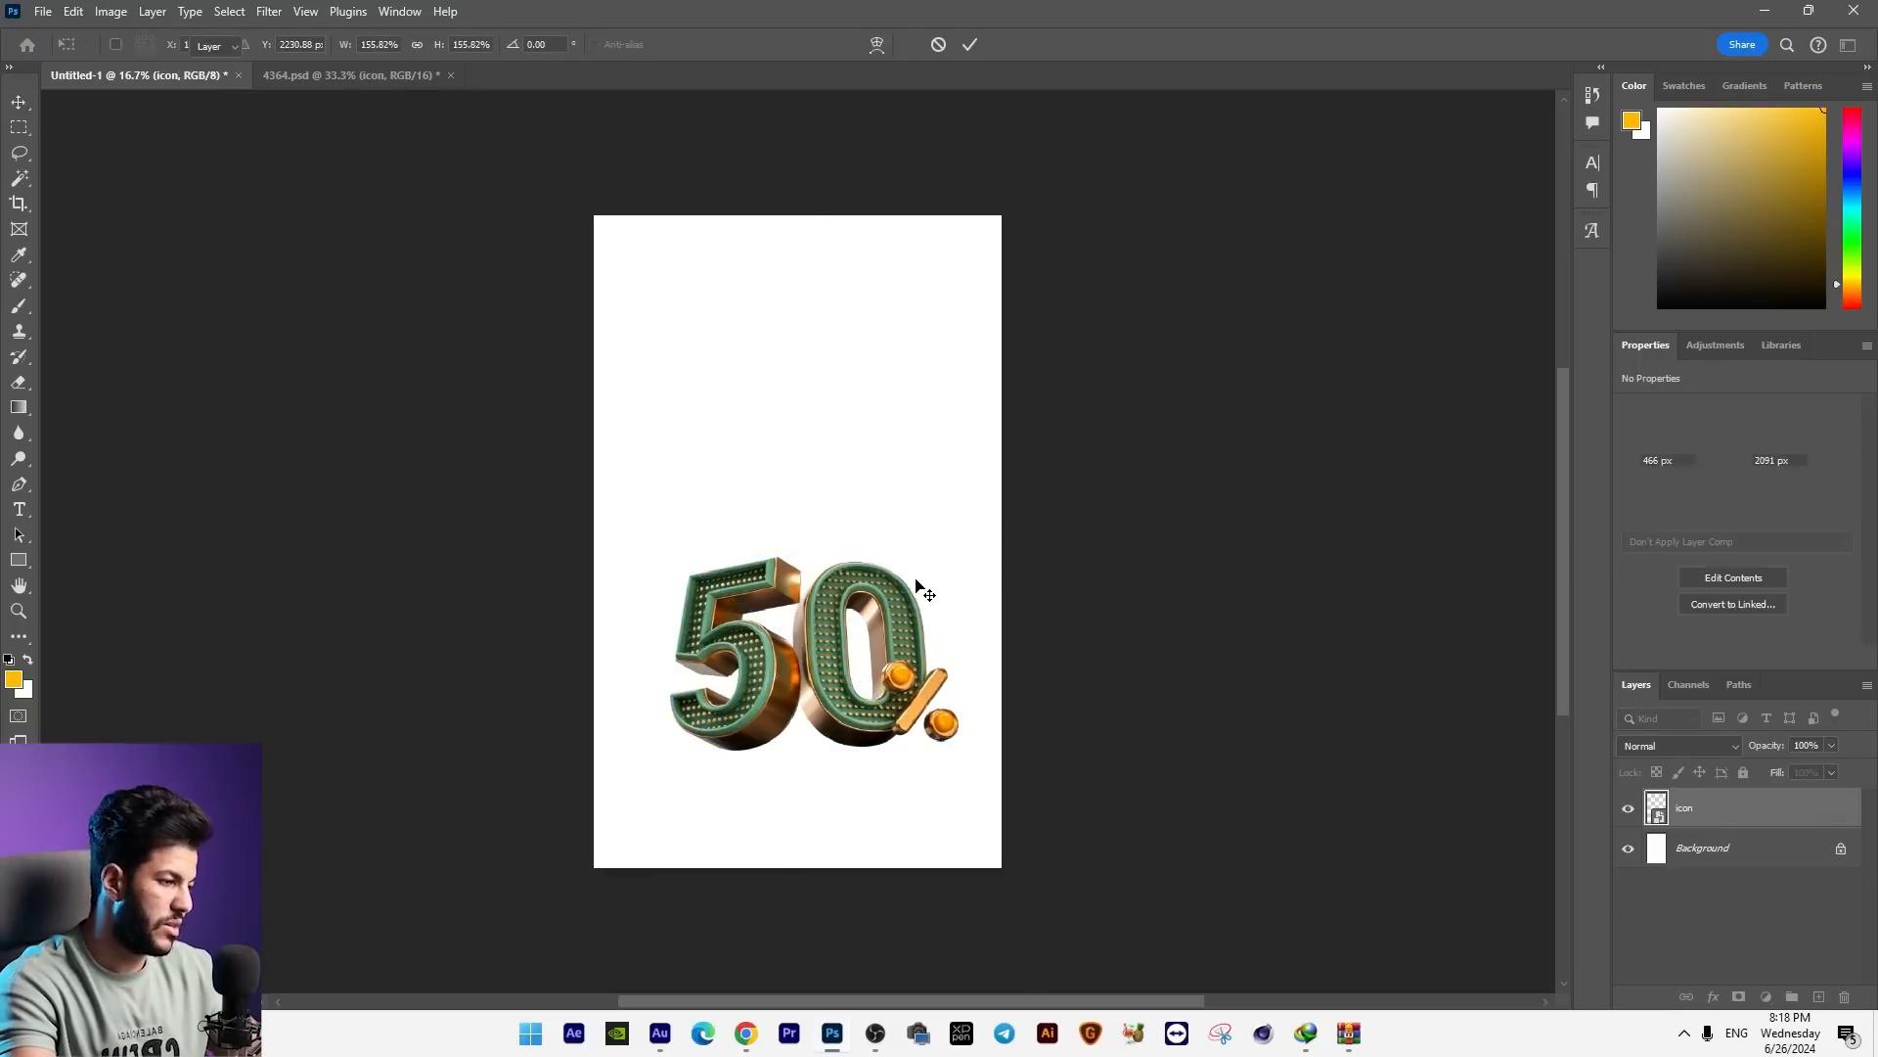
key(Return)
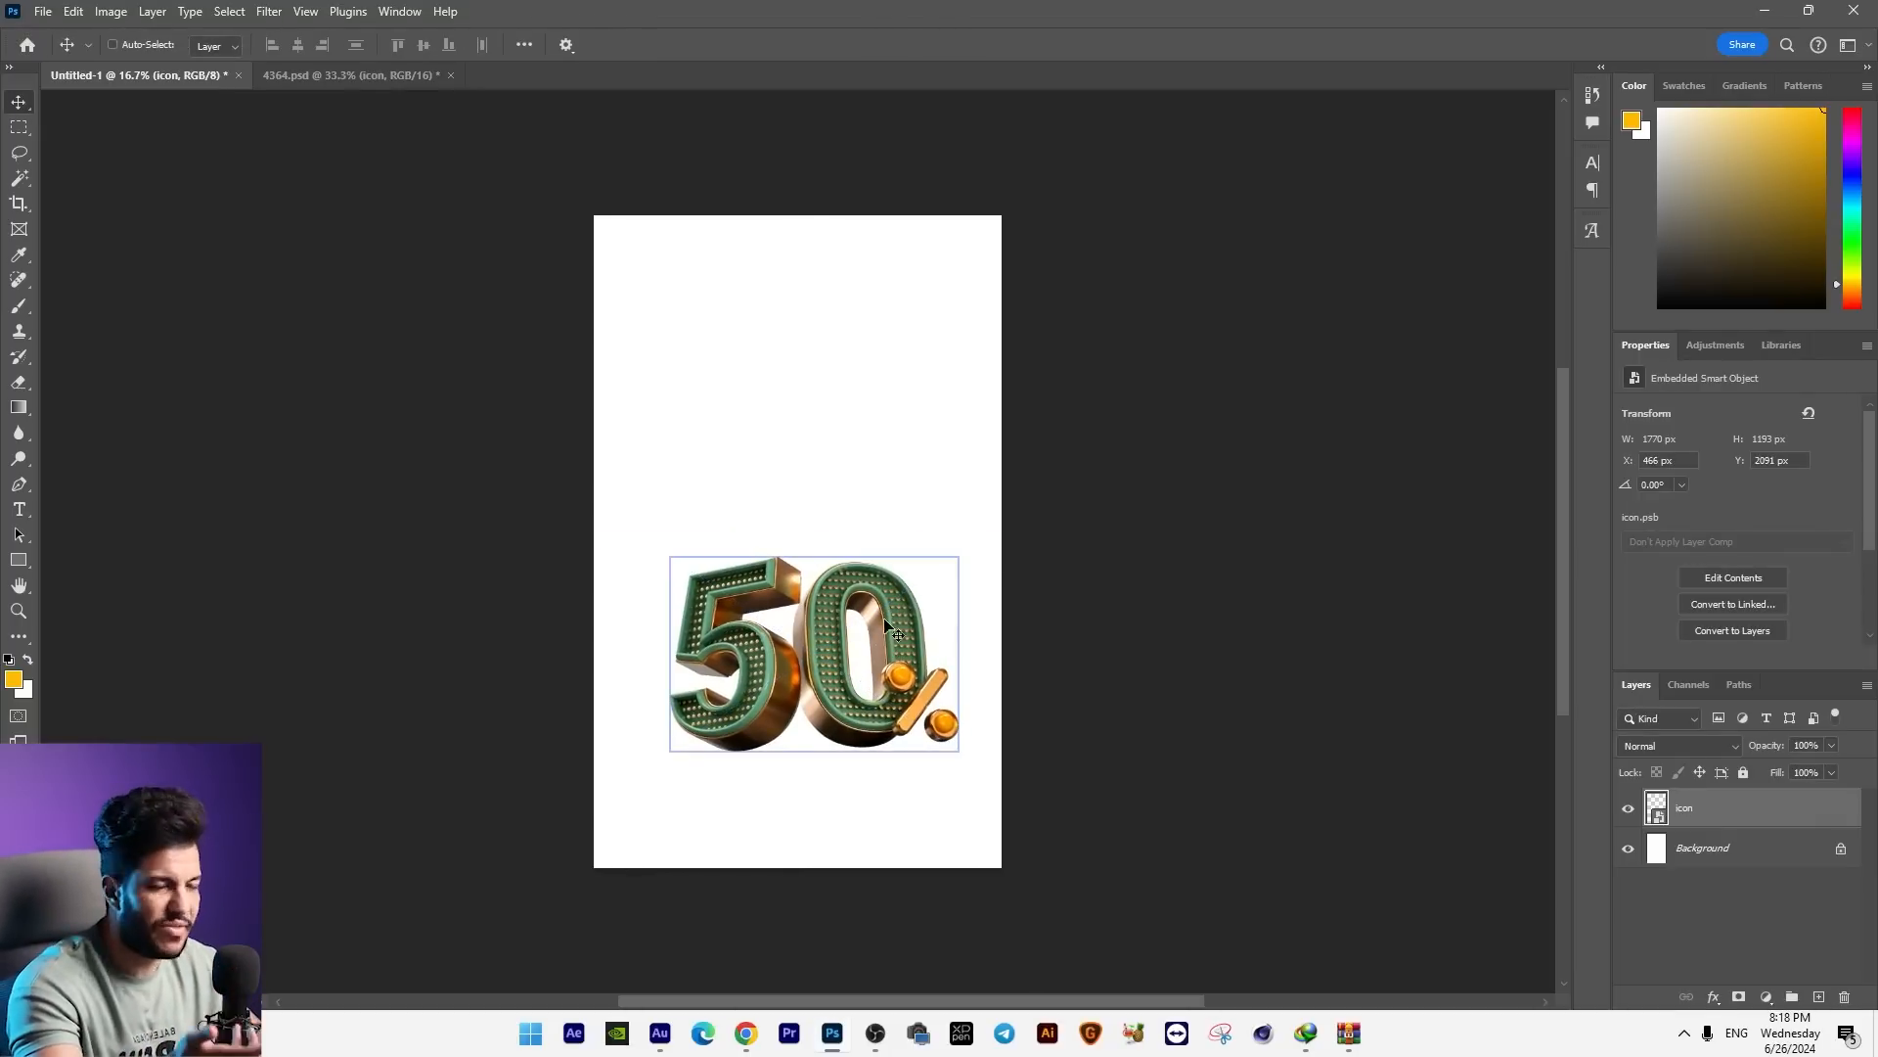
Step: Add a Solid Color fill layer above the Background in dark green 0d2717, sampled from the 50% graphic
key(ctrl+plus)
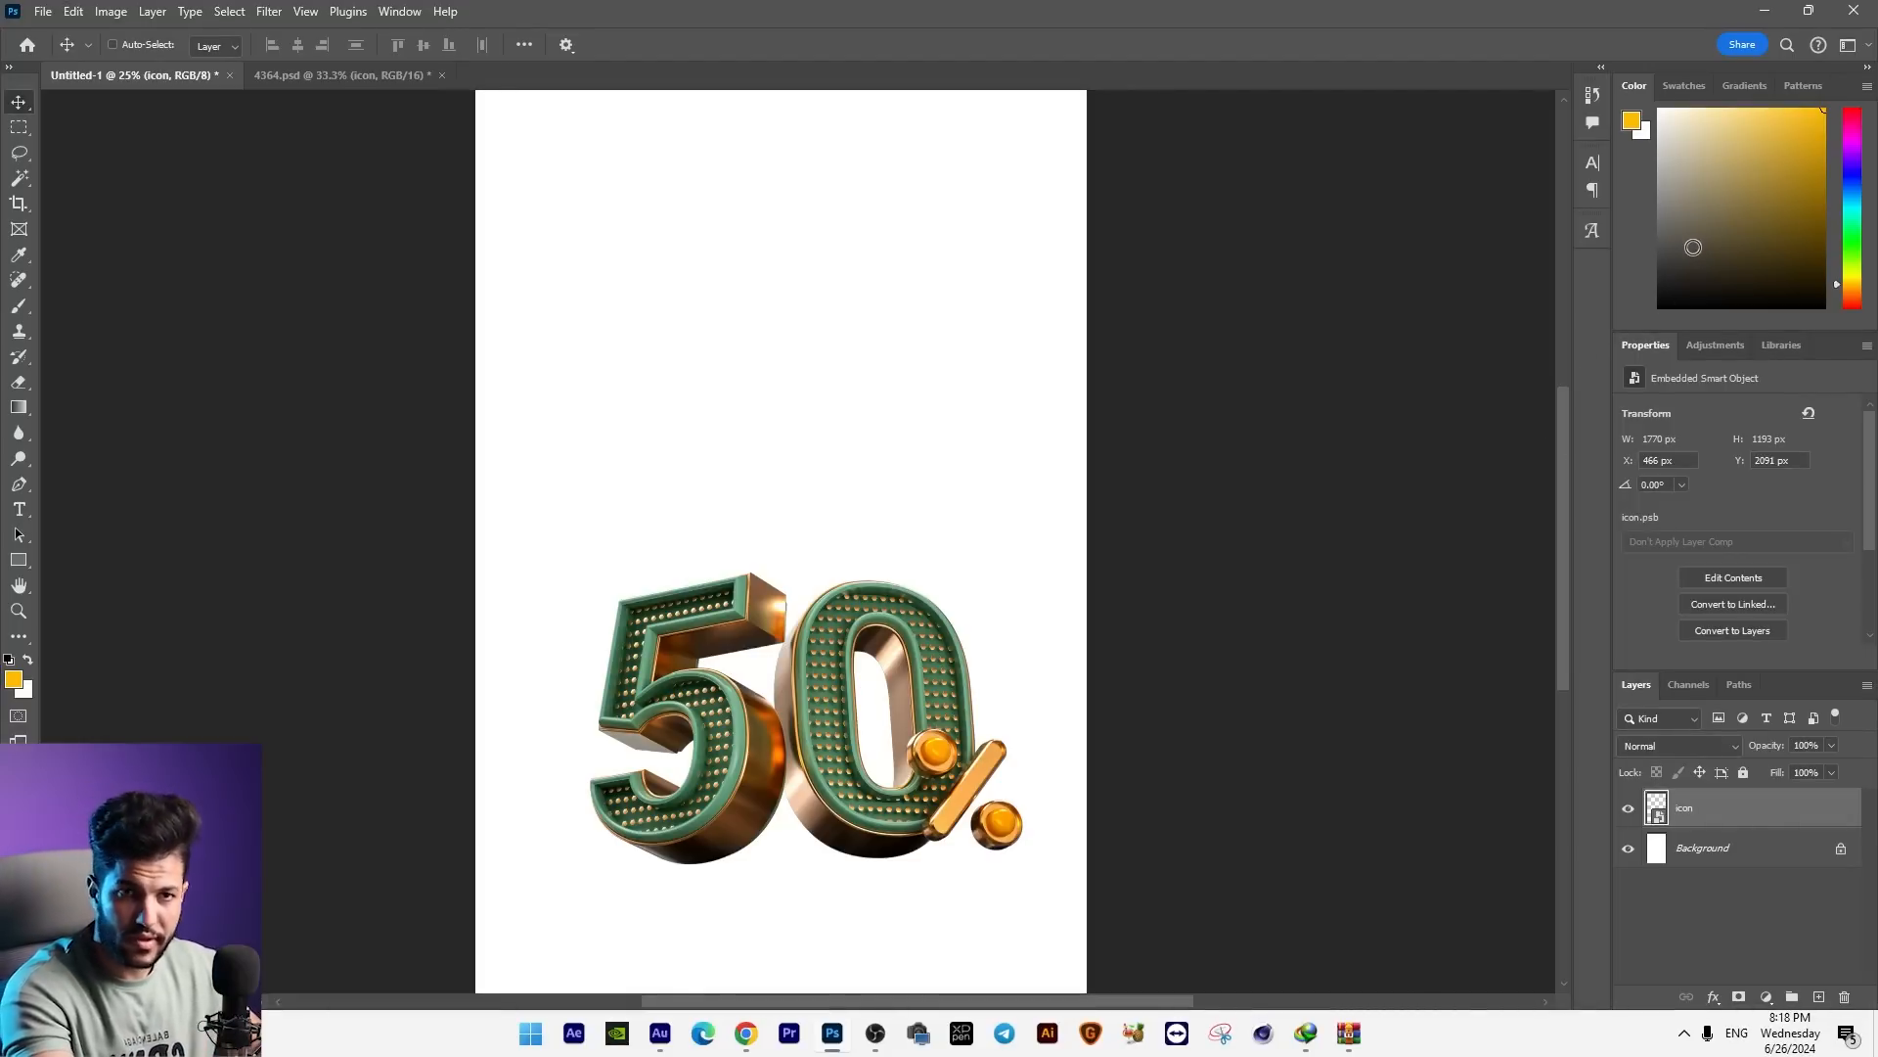
click(1741, 864)
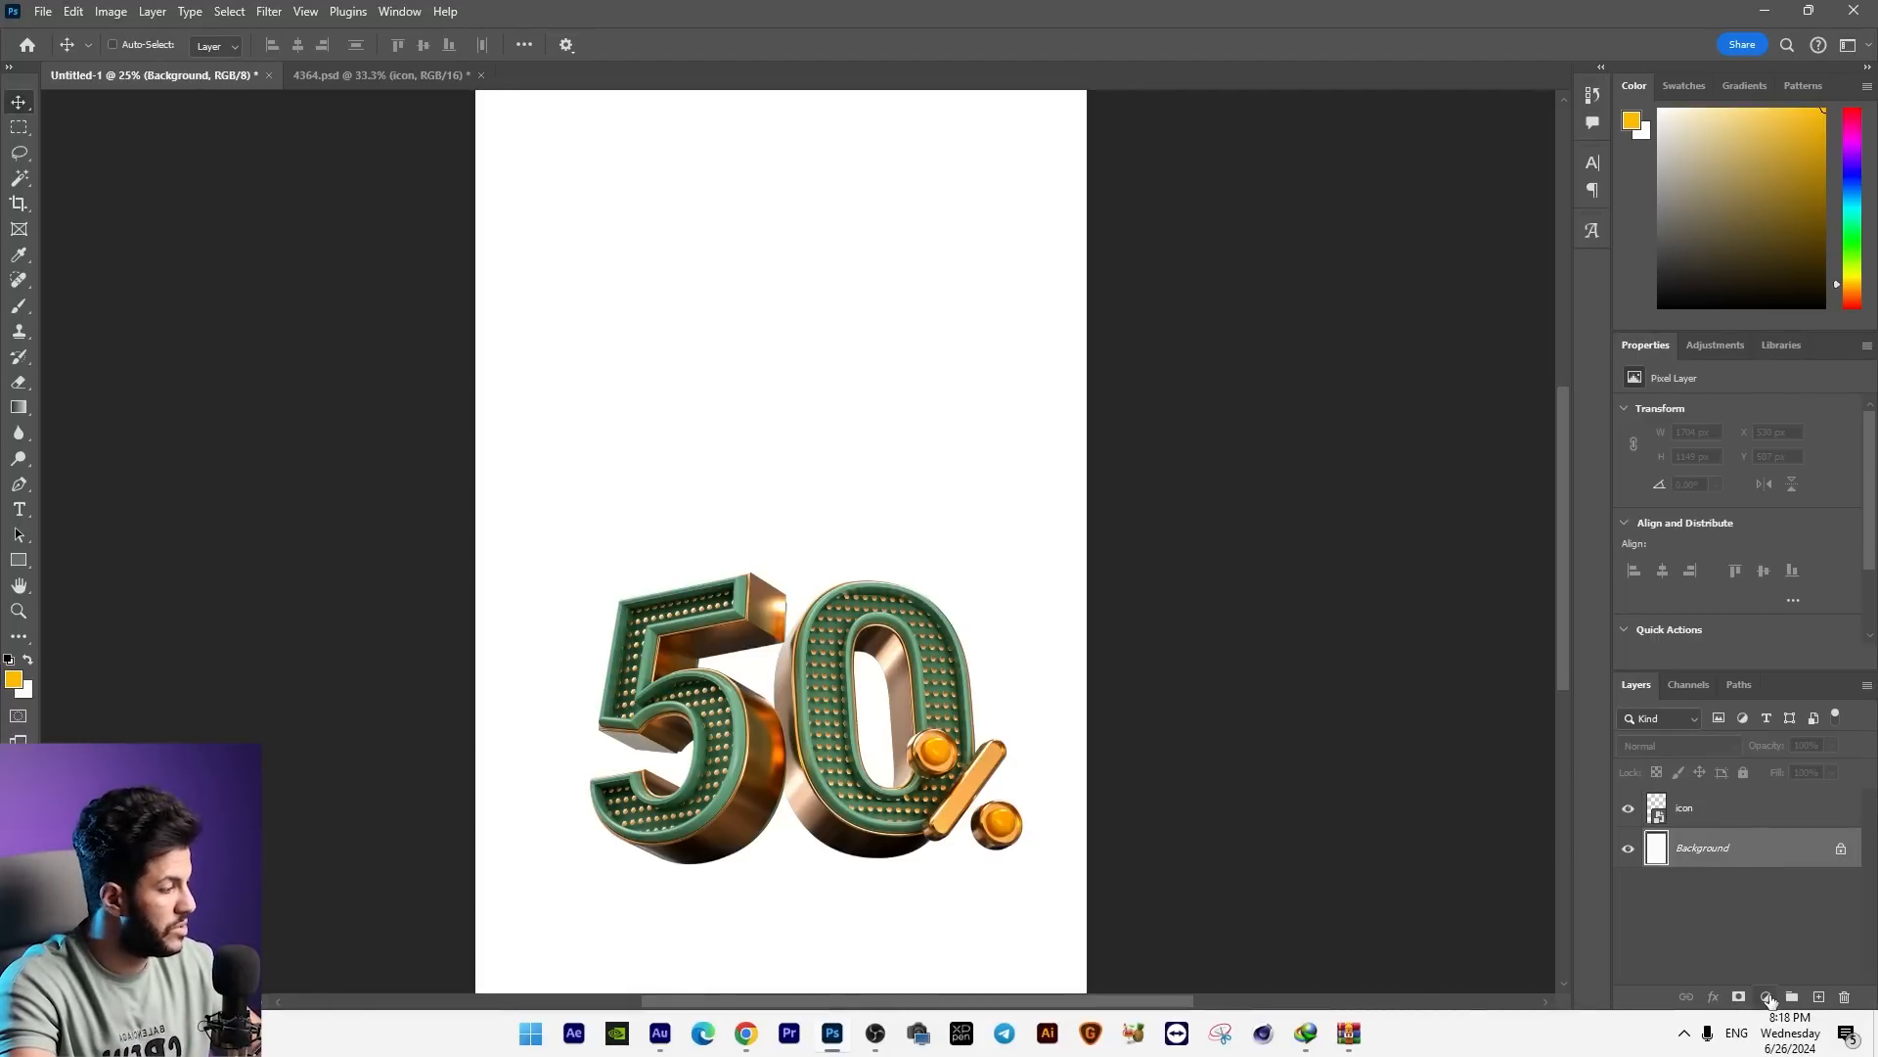
click(1767, 996)
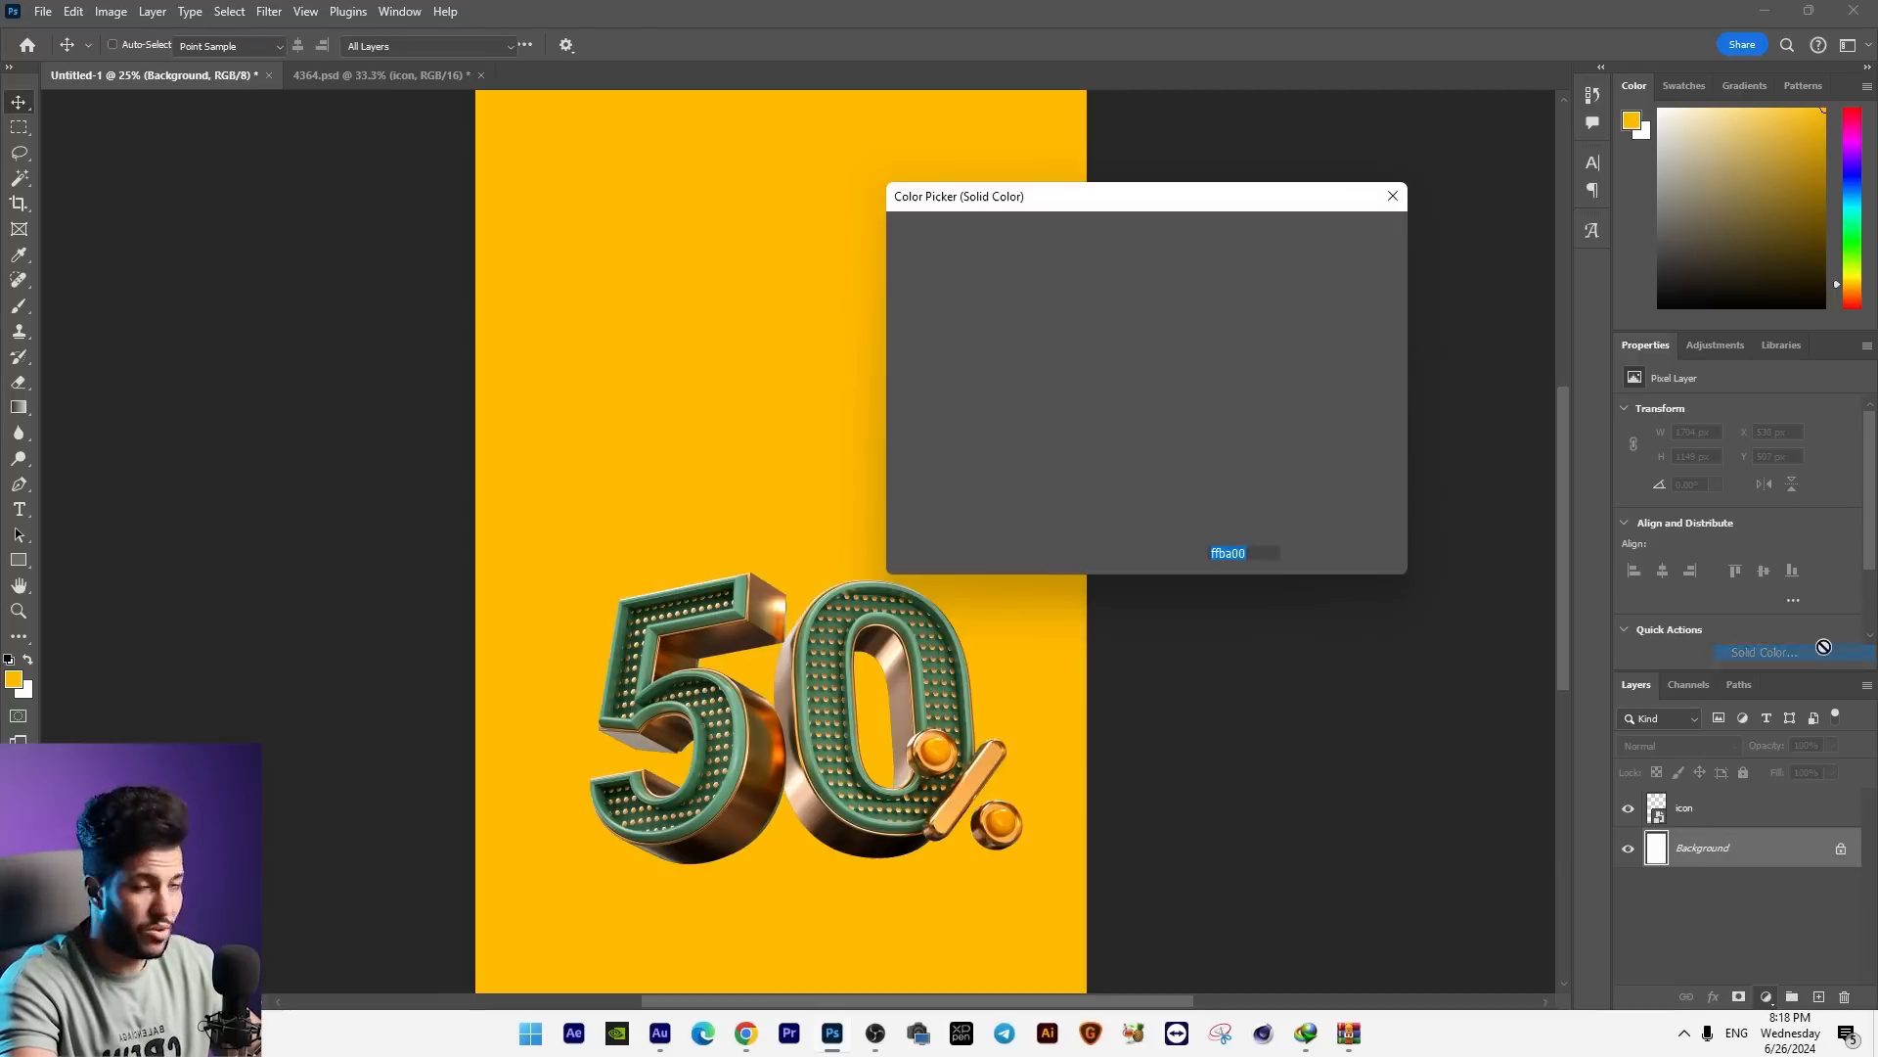
click(1757, 652)
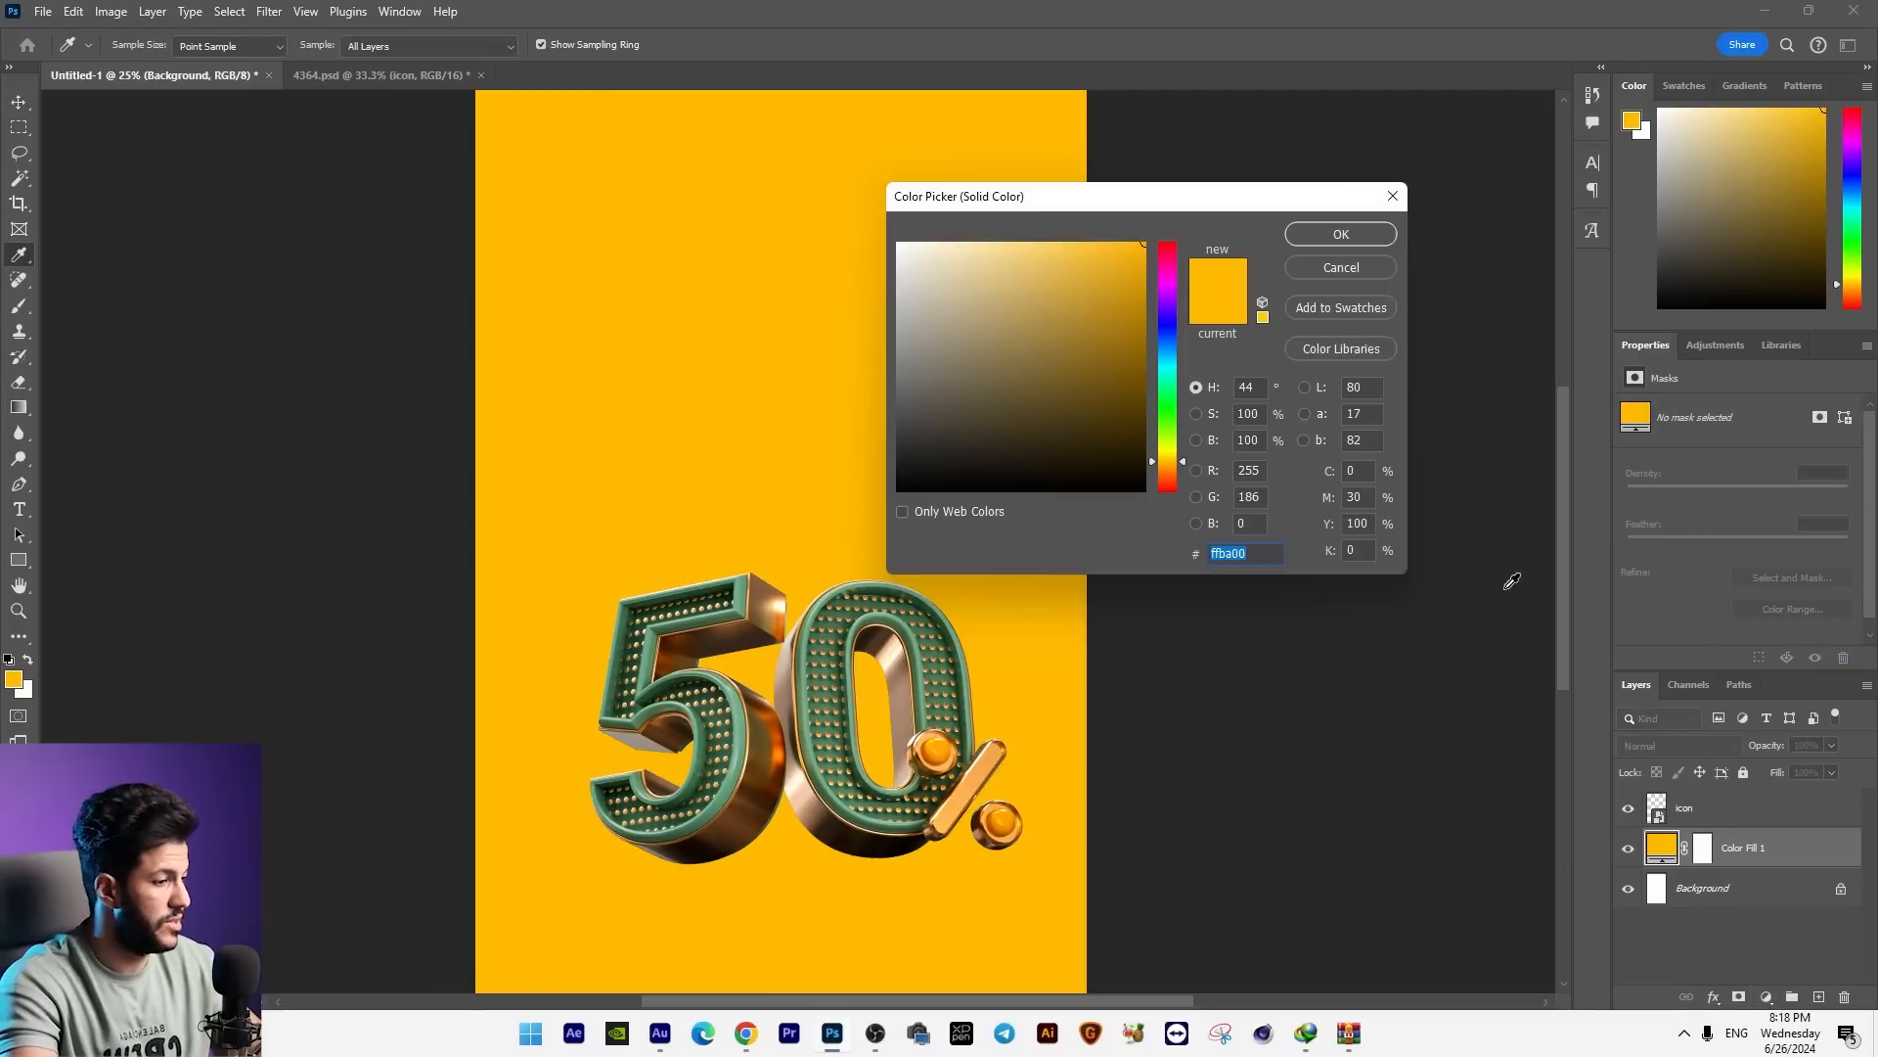
click(693, 685)
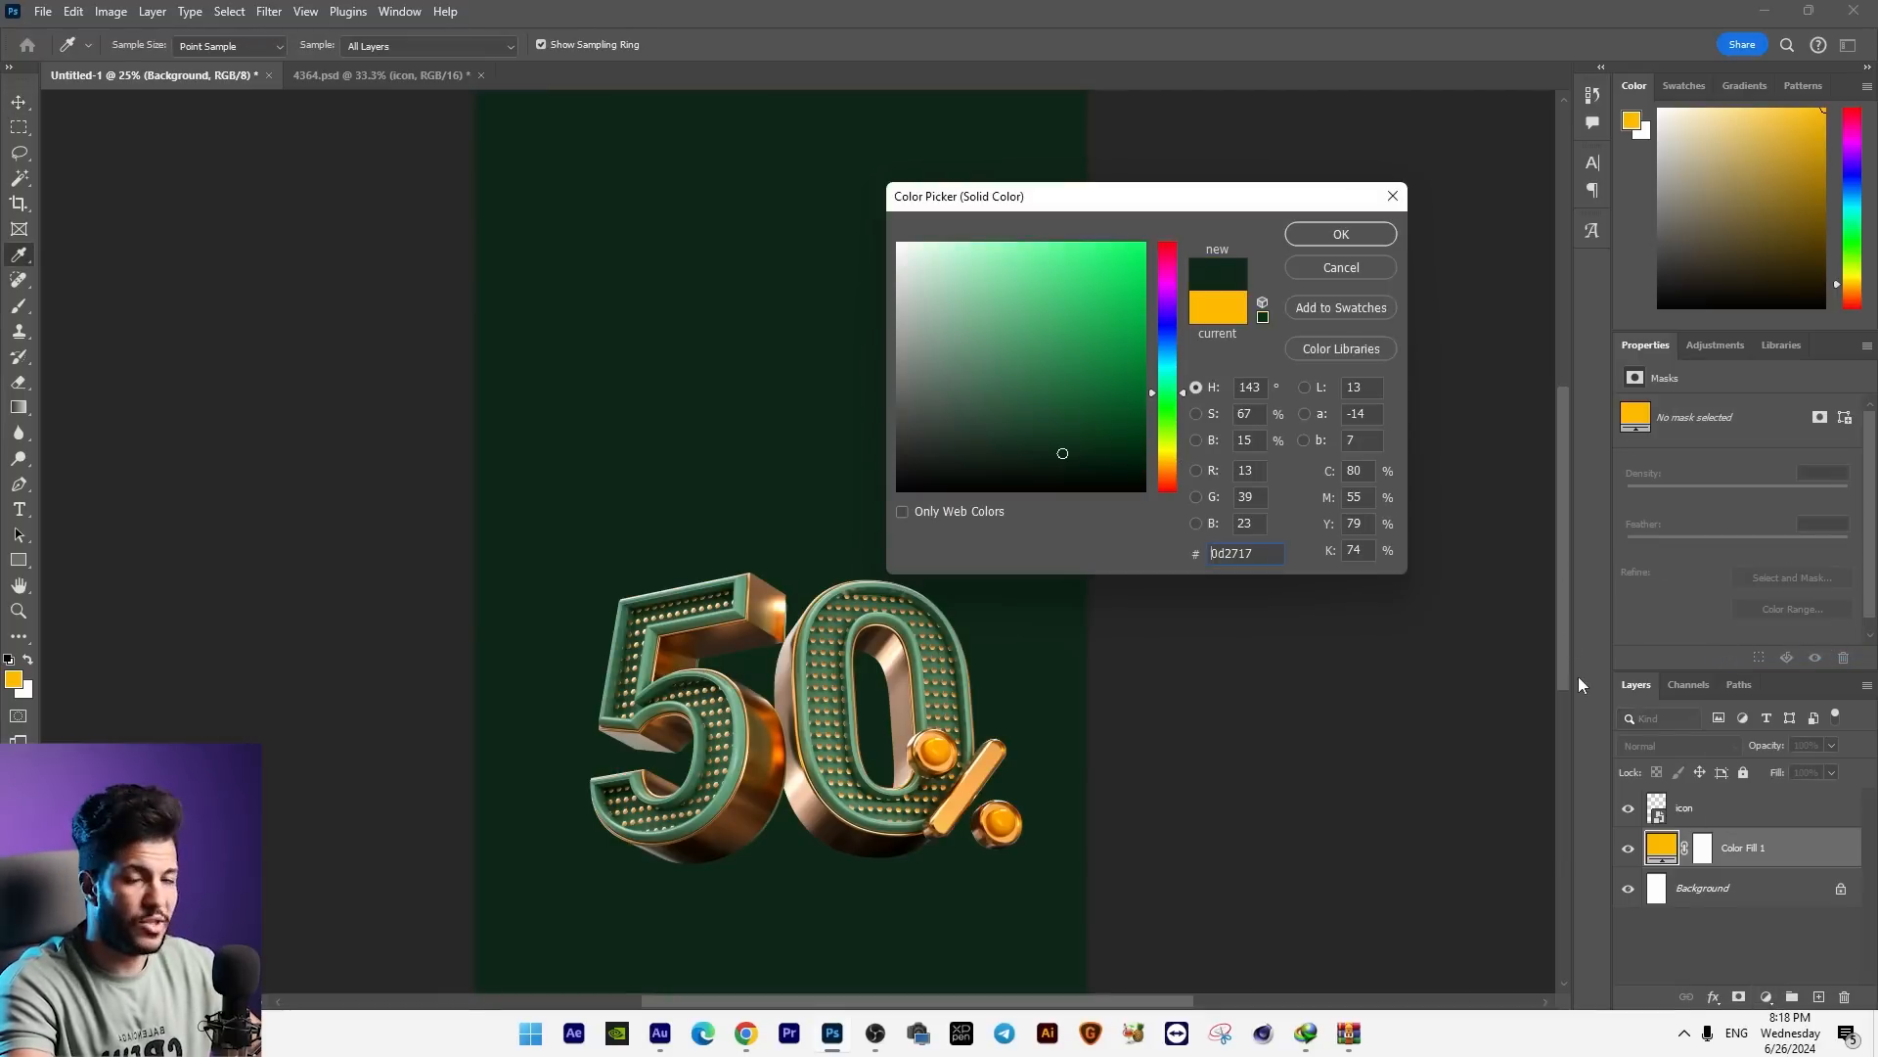
key(Return)
key(v)
key(ctrl+minus)
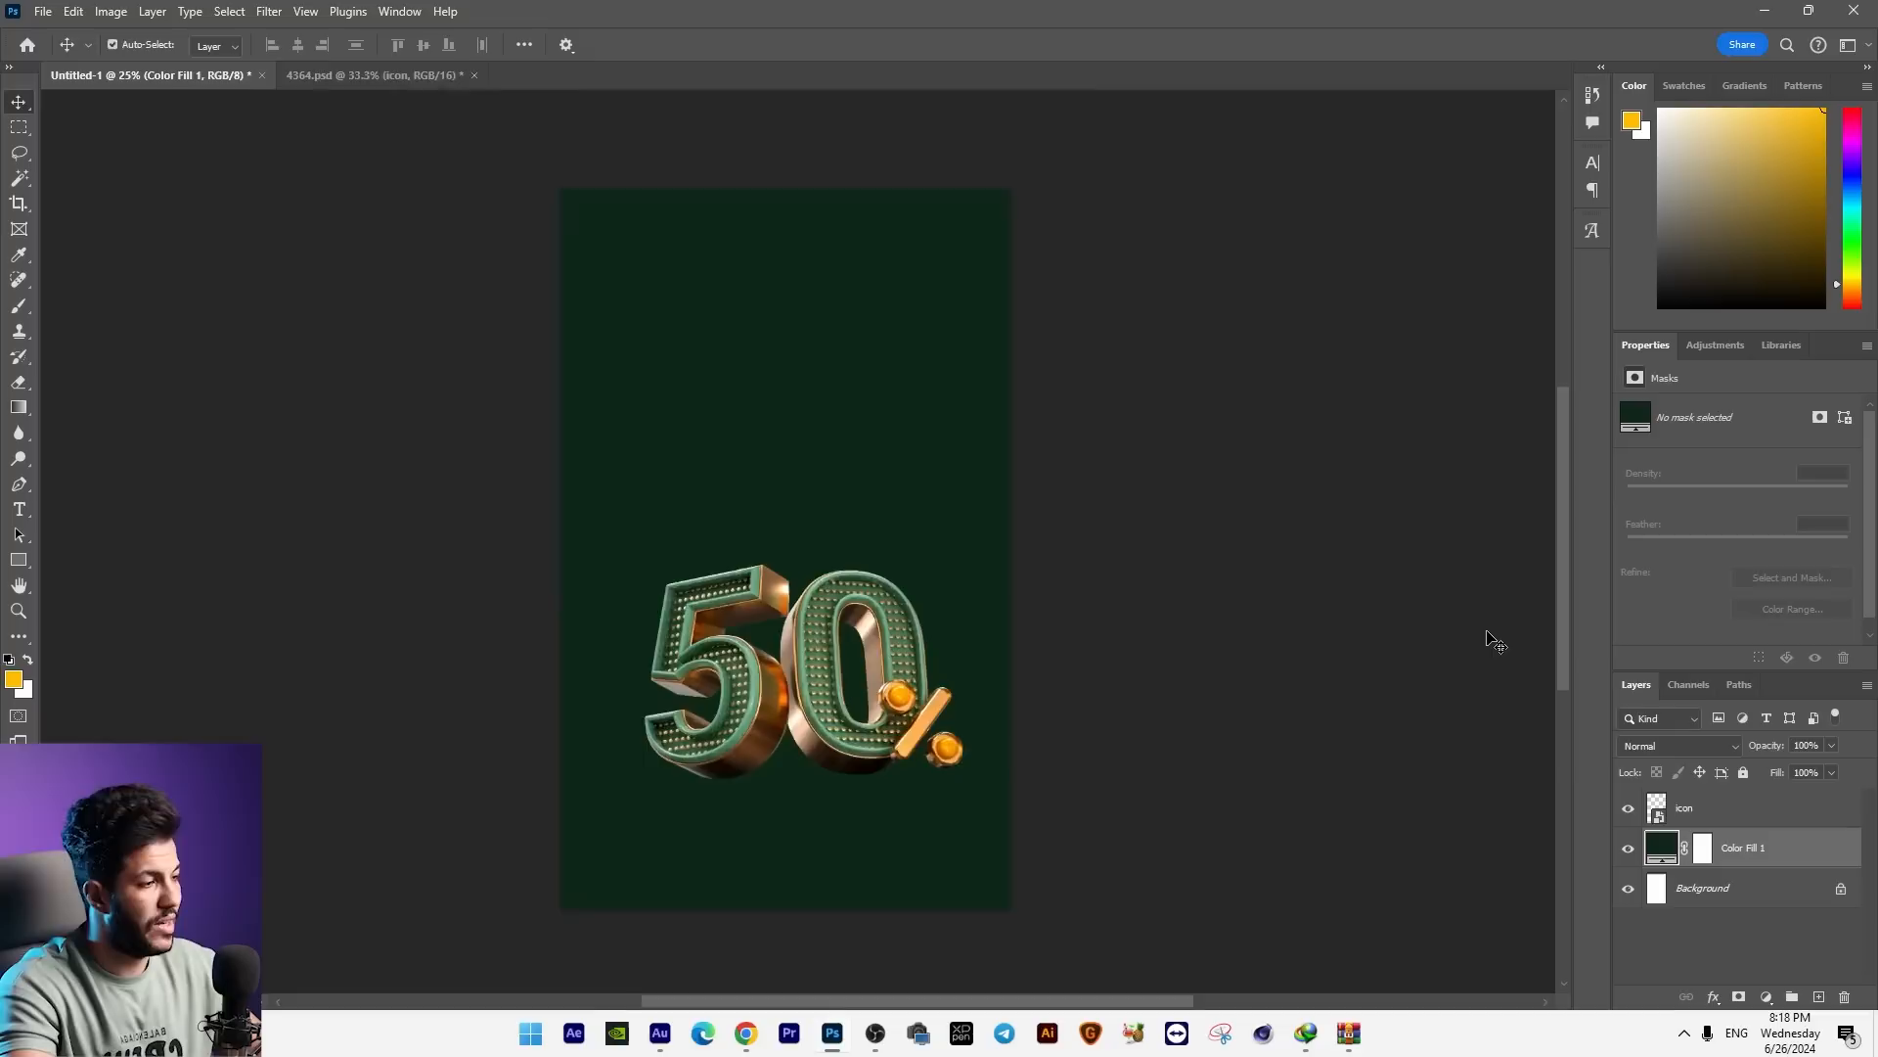
Step: Select the 50% graphic's layer and reposition it in the lower half of the canvas at about X 425 px, Y 2196 px
right_click(891, 633)
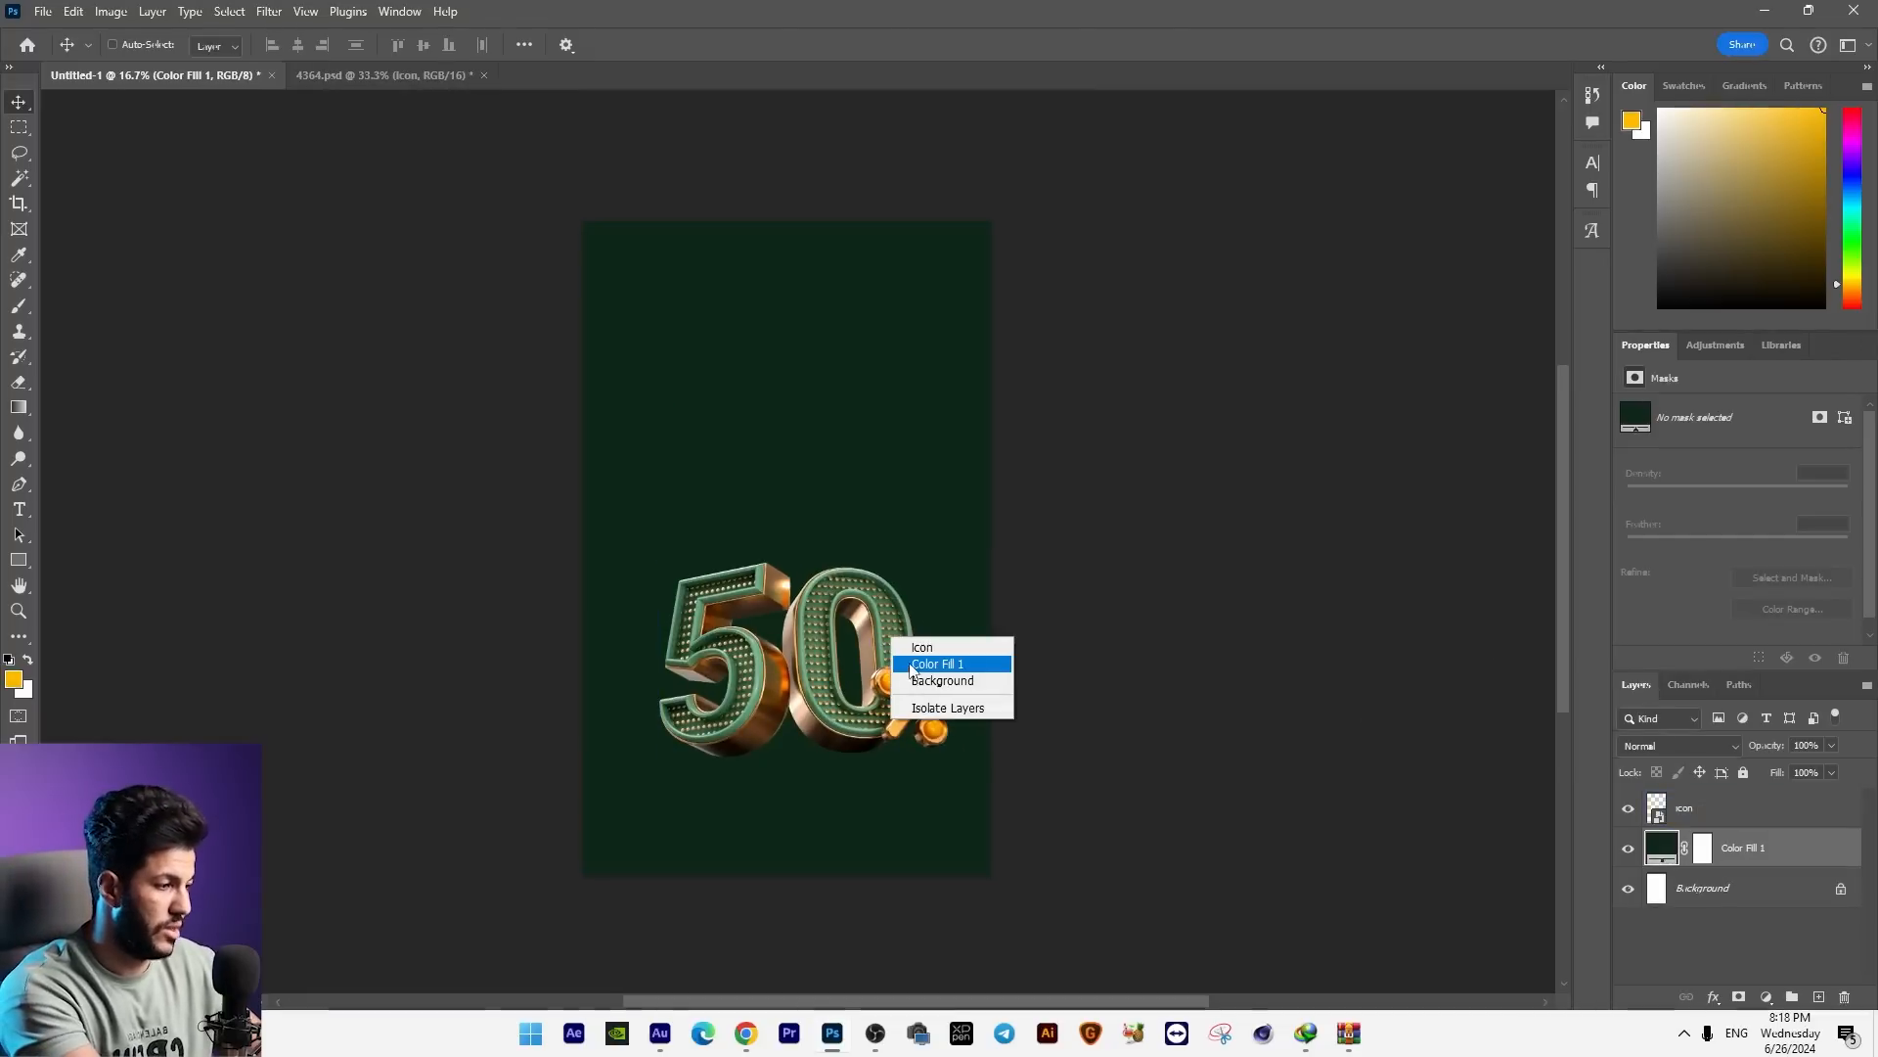
click(925, 647)
drag(944, 651, 931, 668)
key(Right)
key(Right)
key(Right)
key(Right)
key(Right)
key(Right)
key(Right)
key(Right)
key(Right)
key(Right)
key(Right)
key(Right)
key(Right)
key(Right)
key(Right)
key(Right)
key(Right)
key(Right)
key(Right)
key(Right)
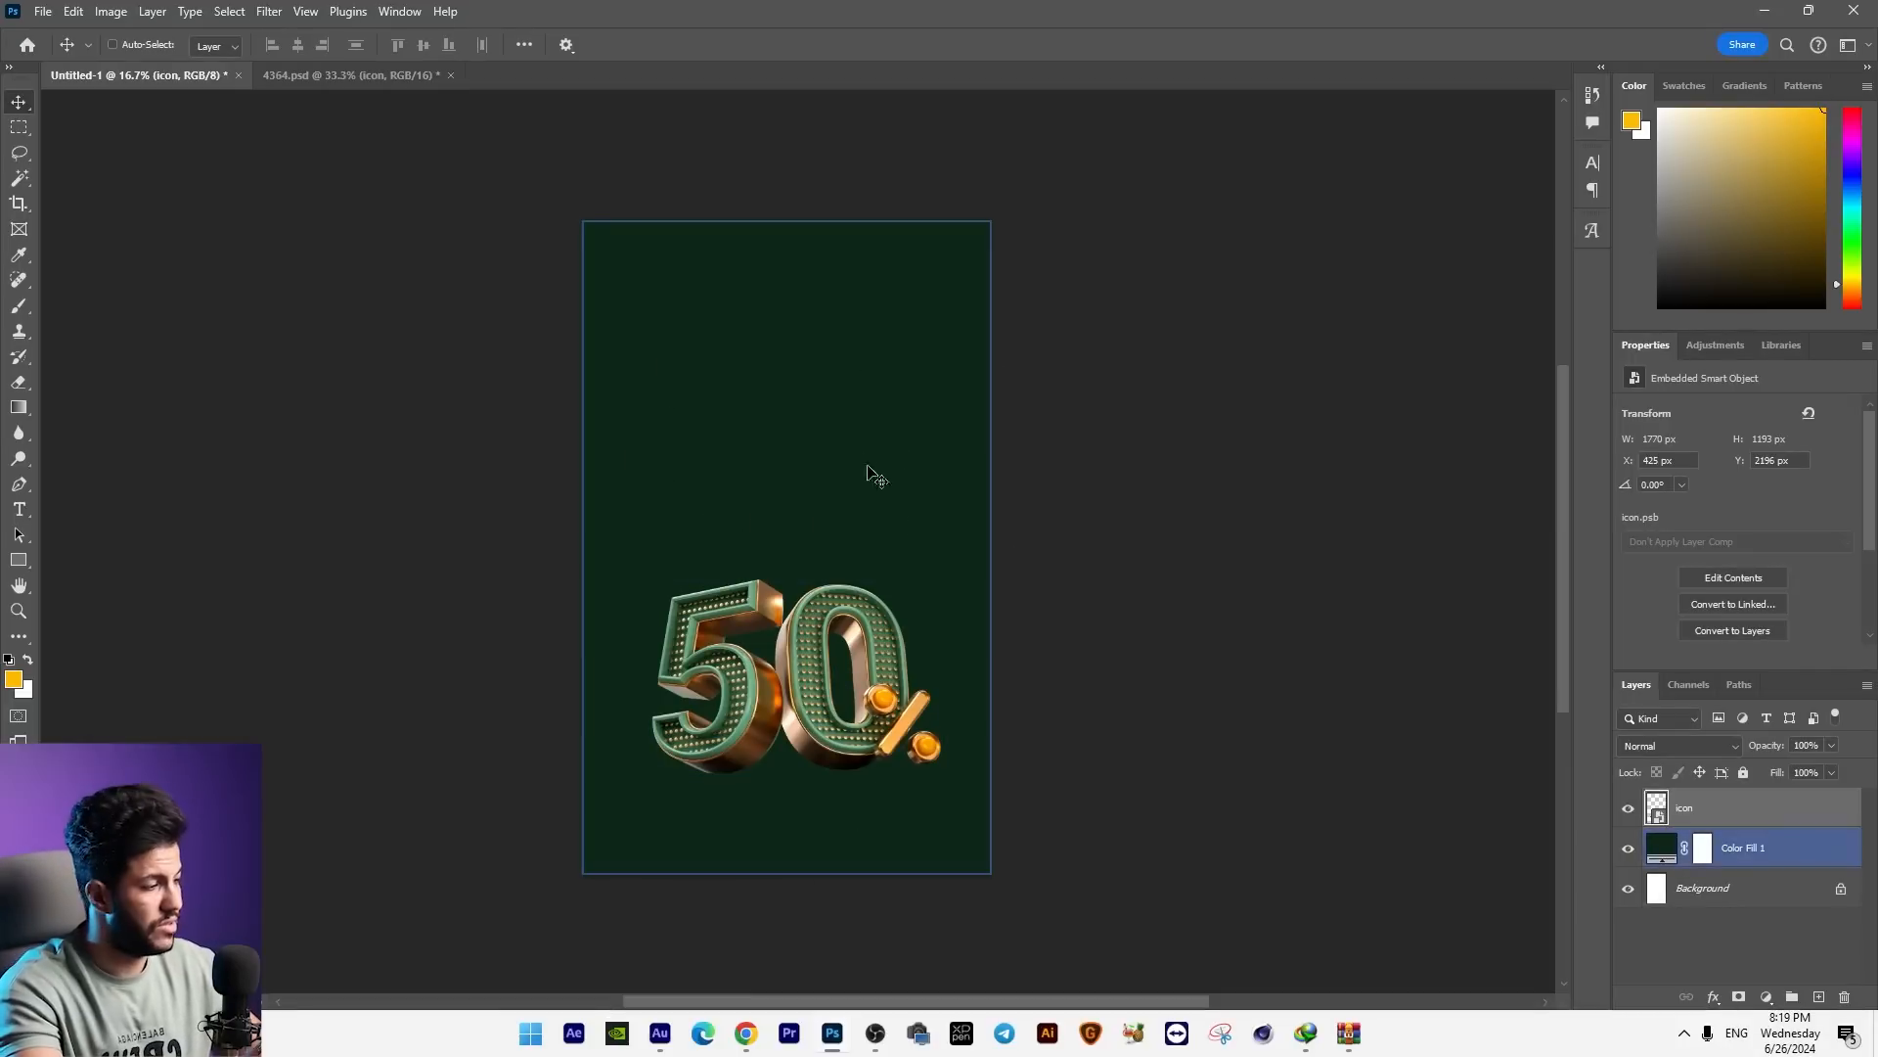
Step: On a new layer above the dark green fill, stamp a lighter green spot mid-canvas with a 1457 px, 0% hardness brush
click(1769, 864)
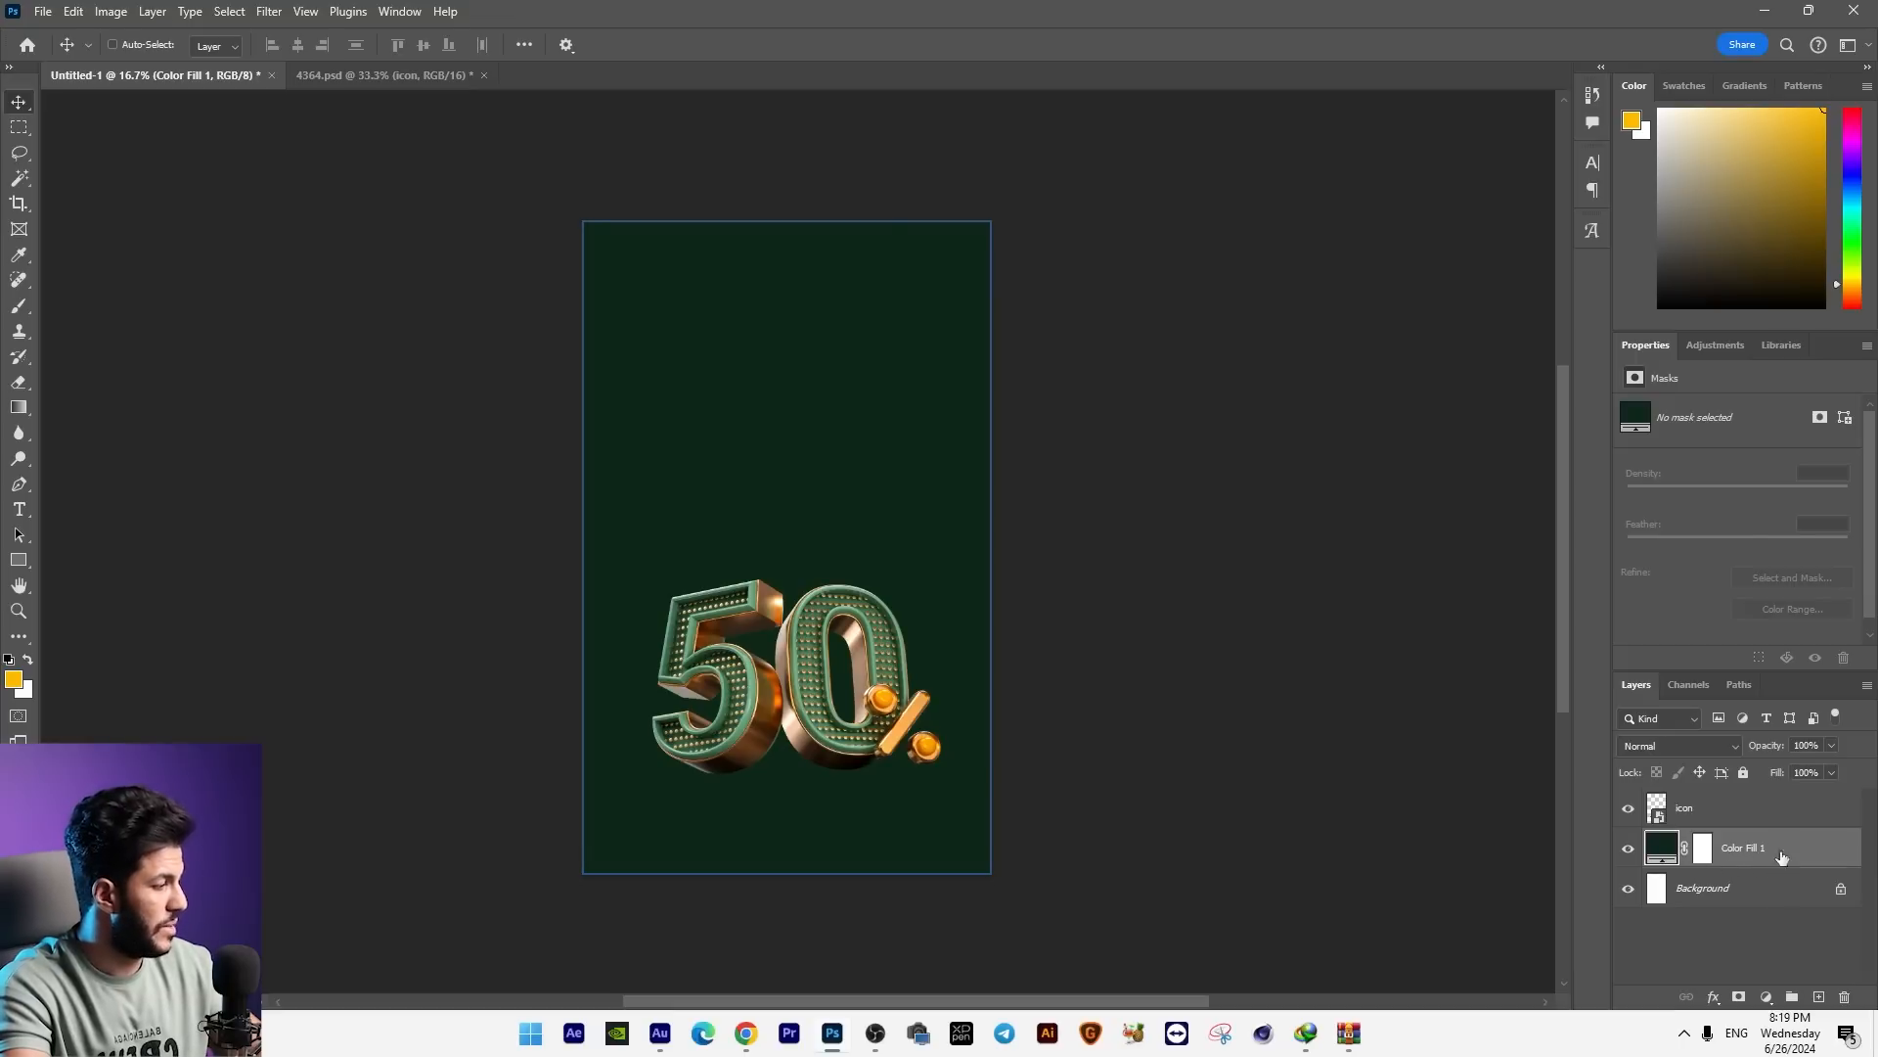
click(1819, 996)
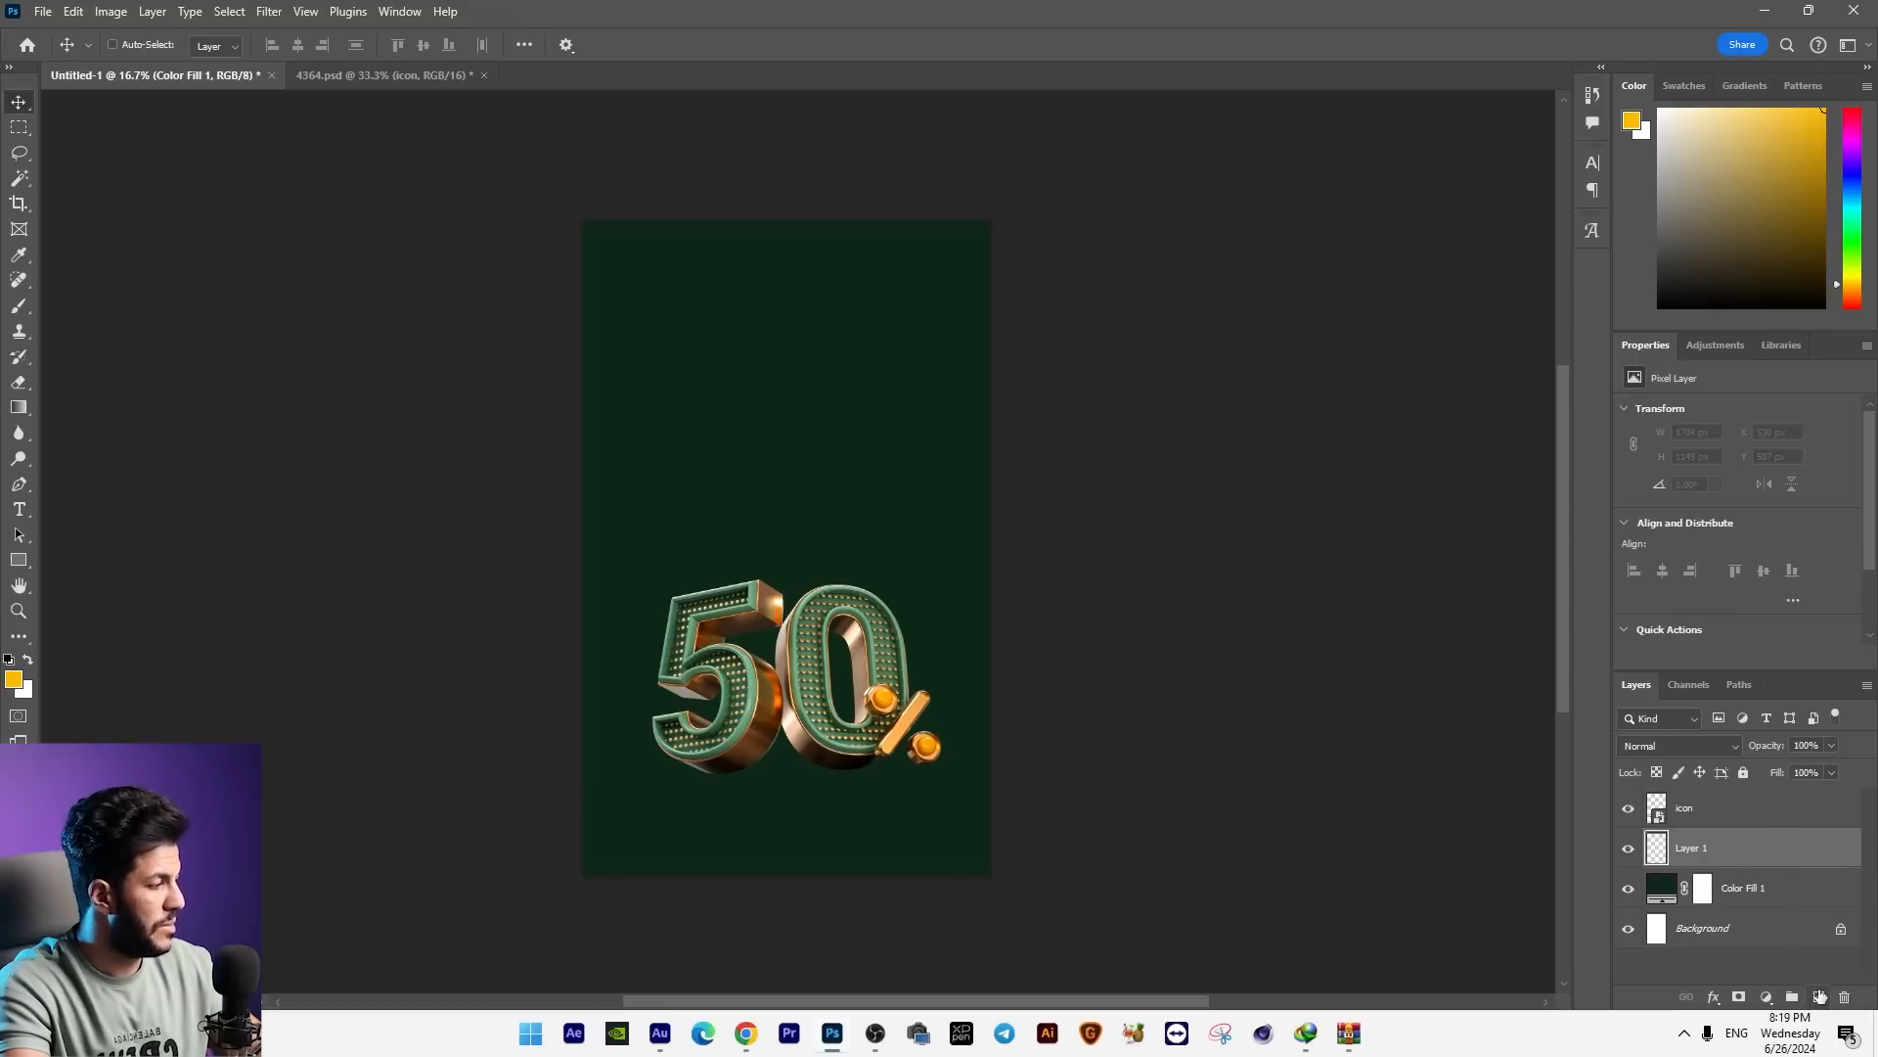
click(20, 307)
right_click(839, 437)
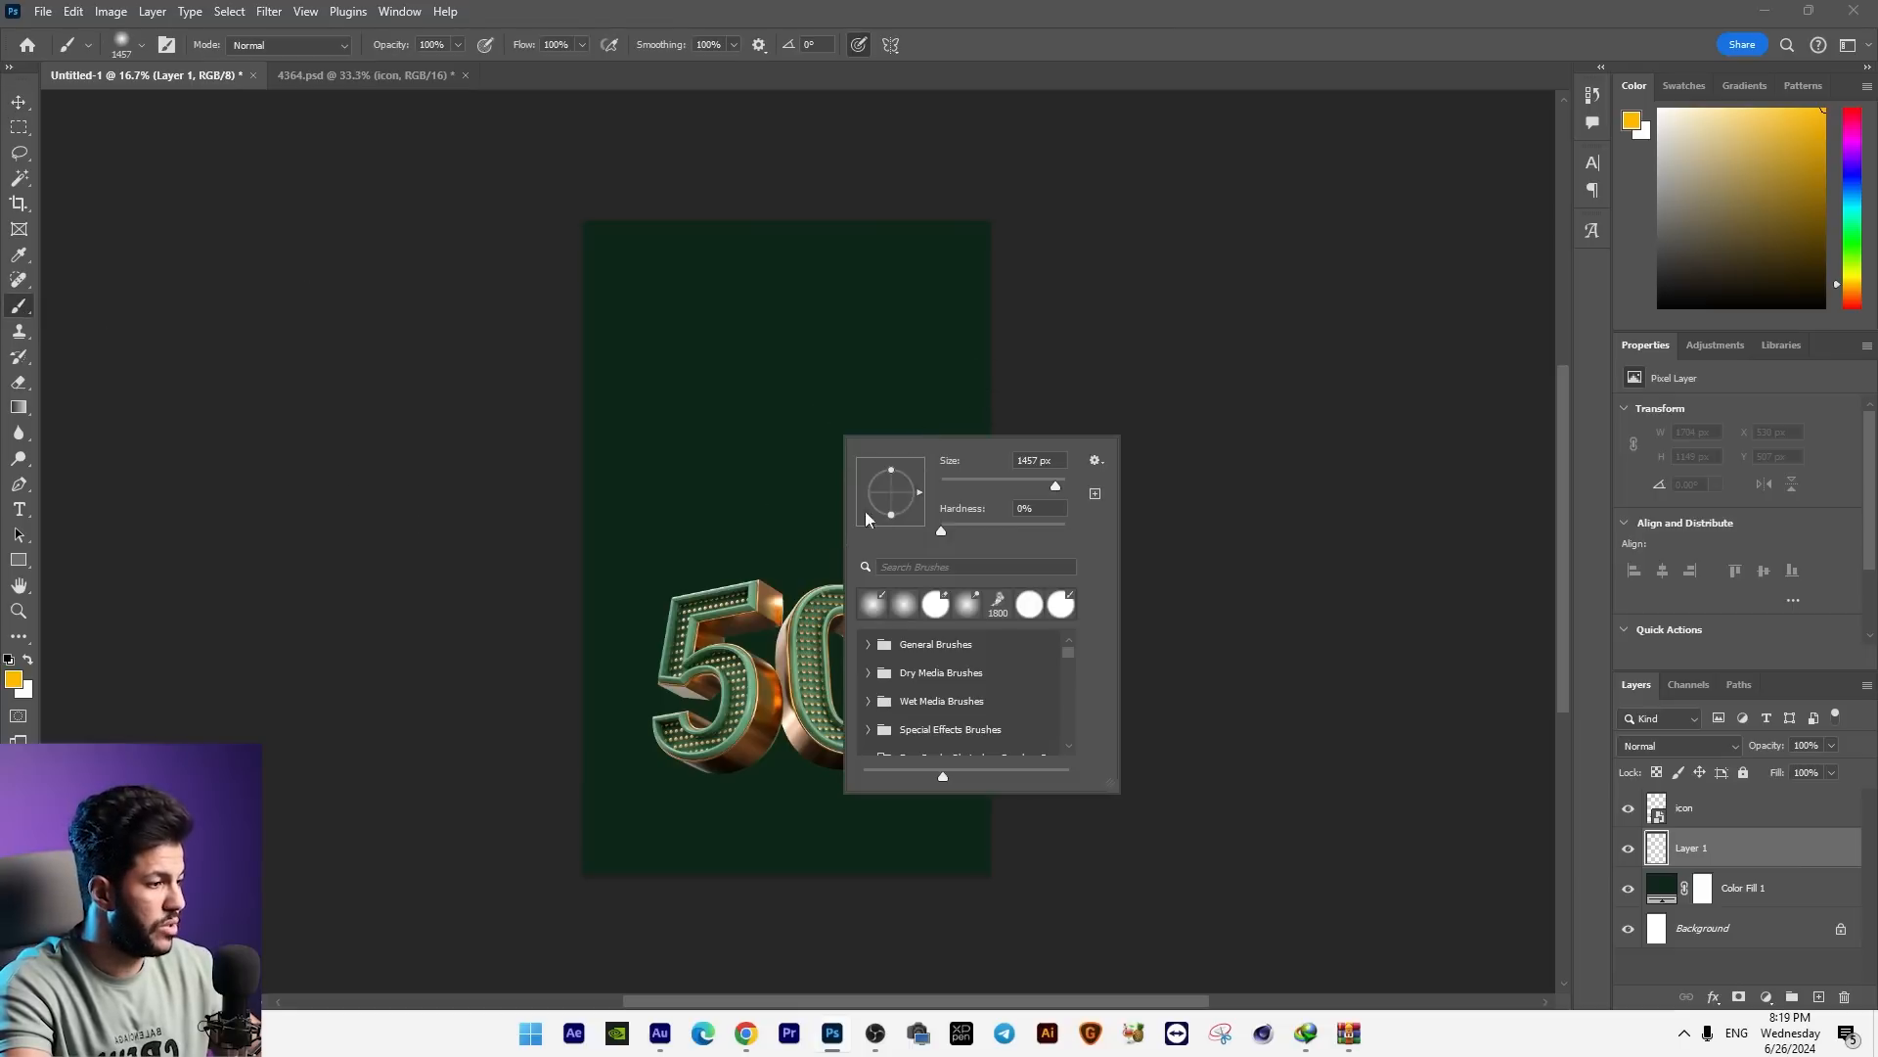
click(15, 680)
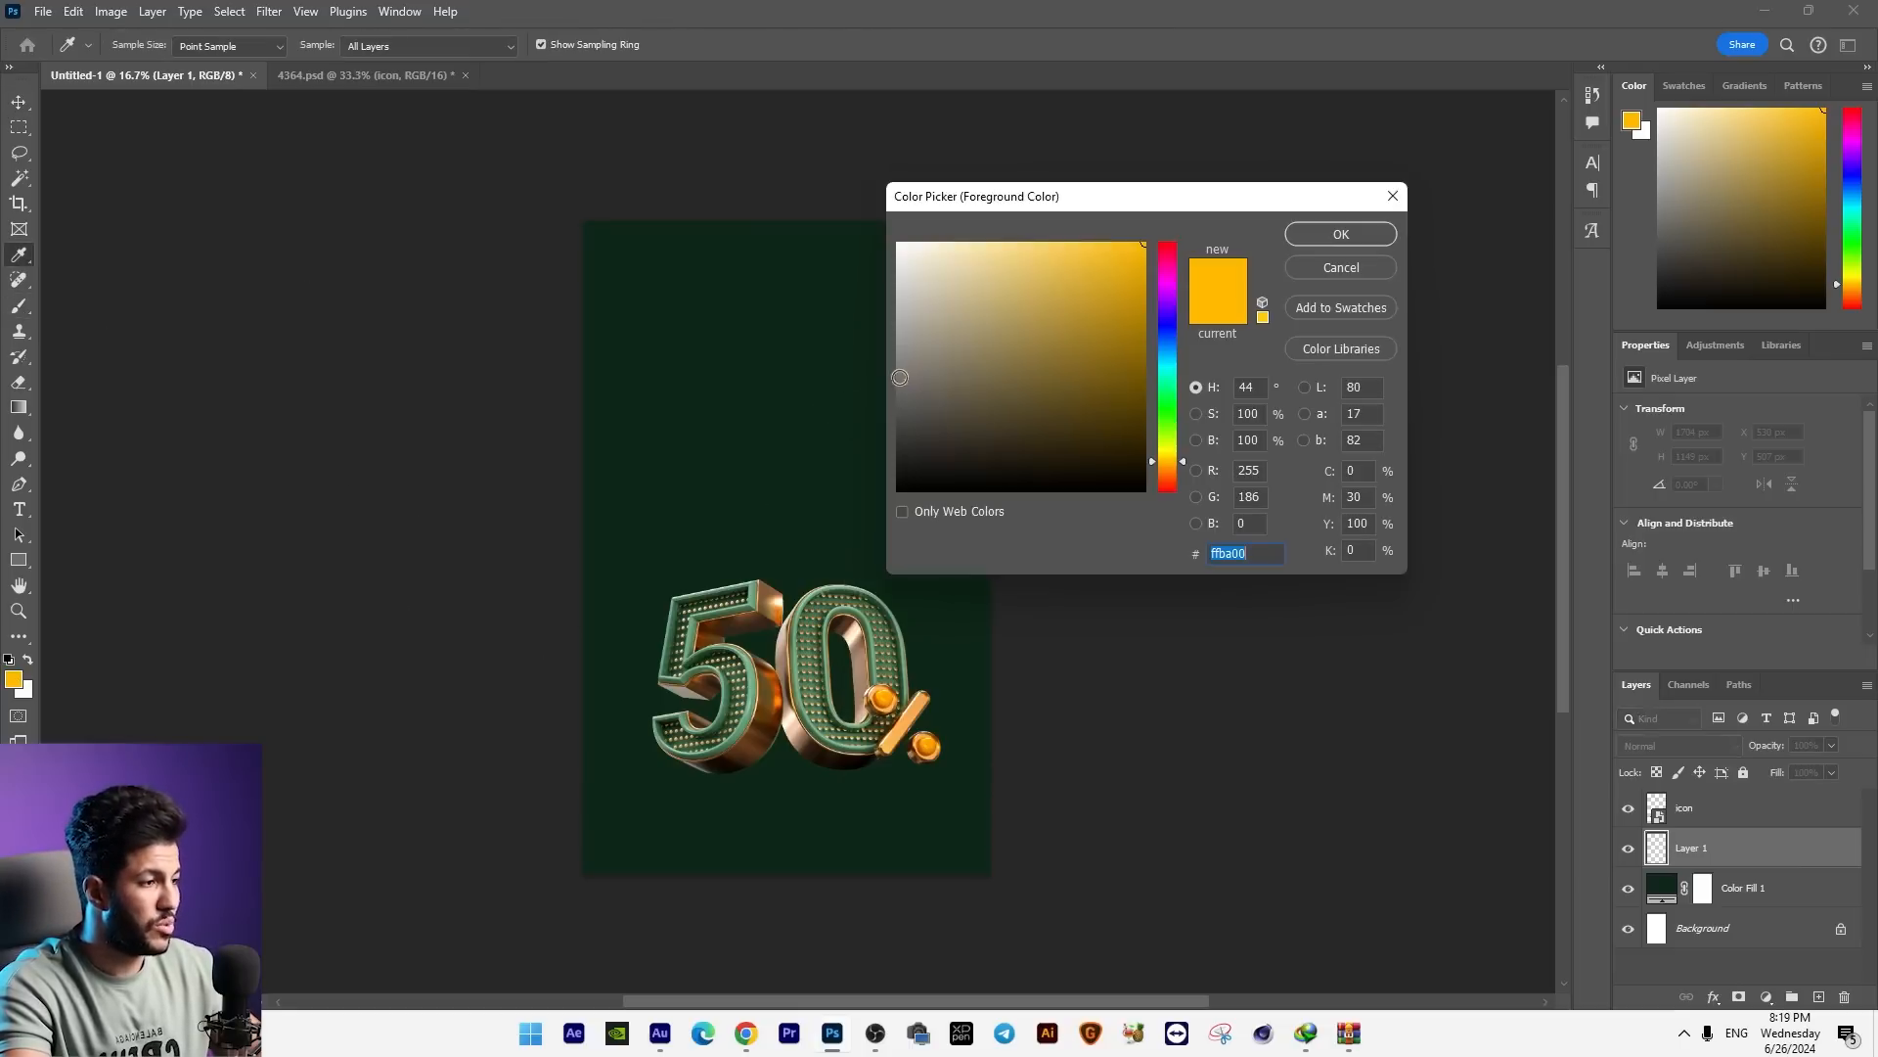
click(755, 428)
drag(1061, 458, 1045, 311)
click(1355, 236)
click(790, 477)
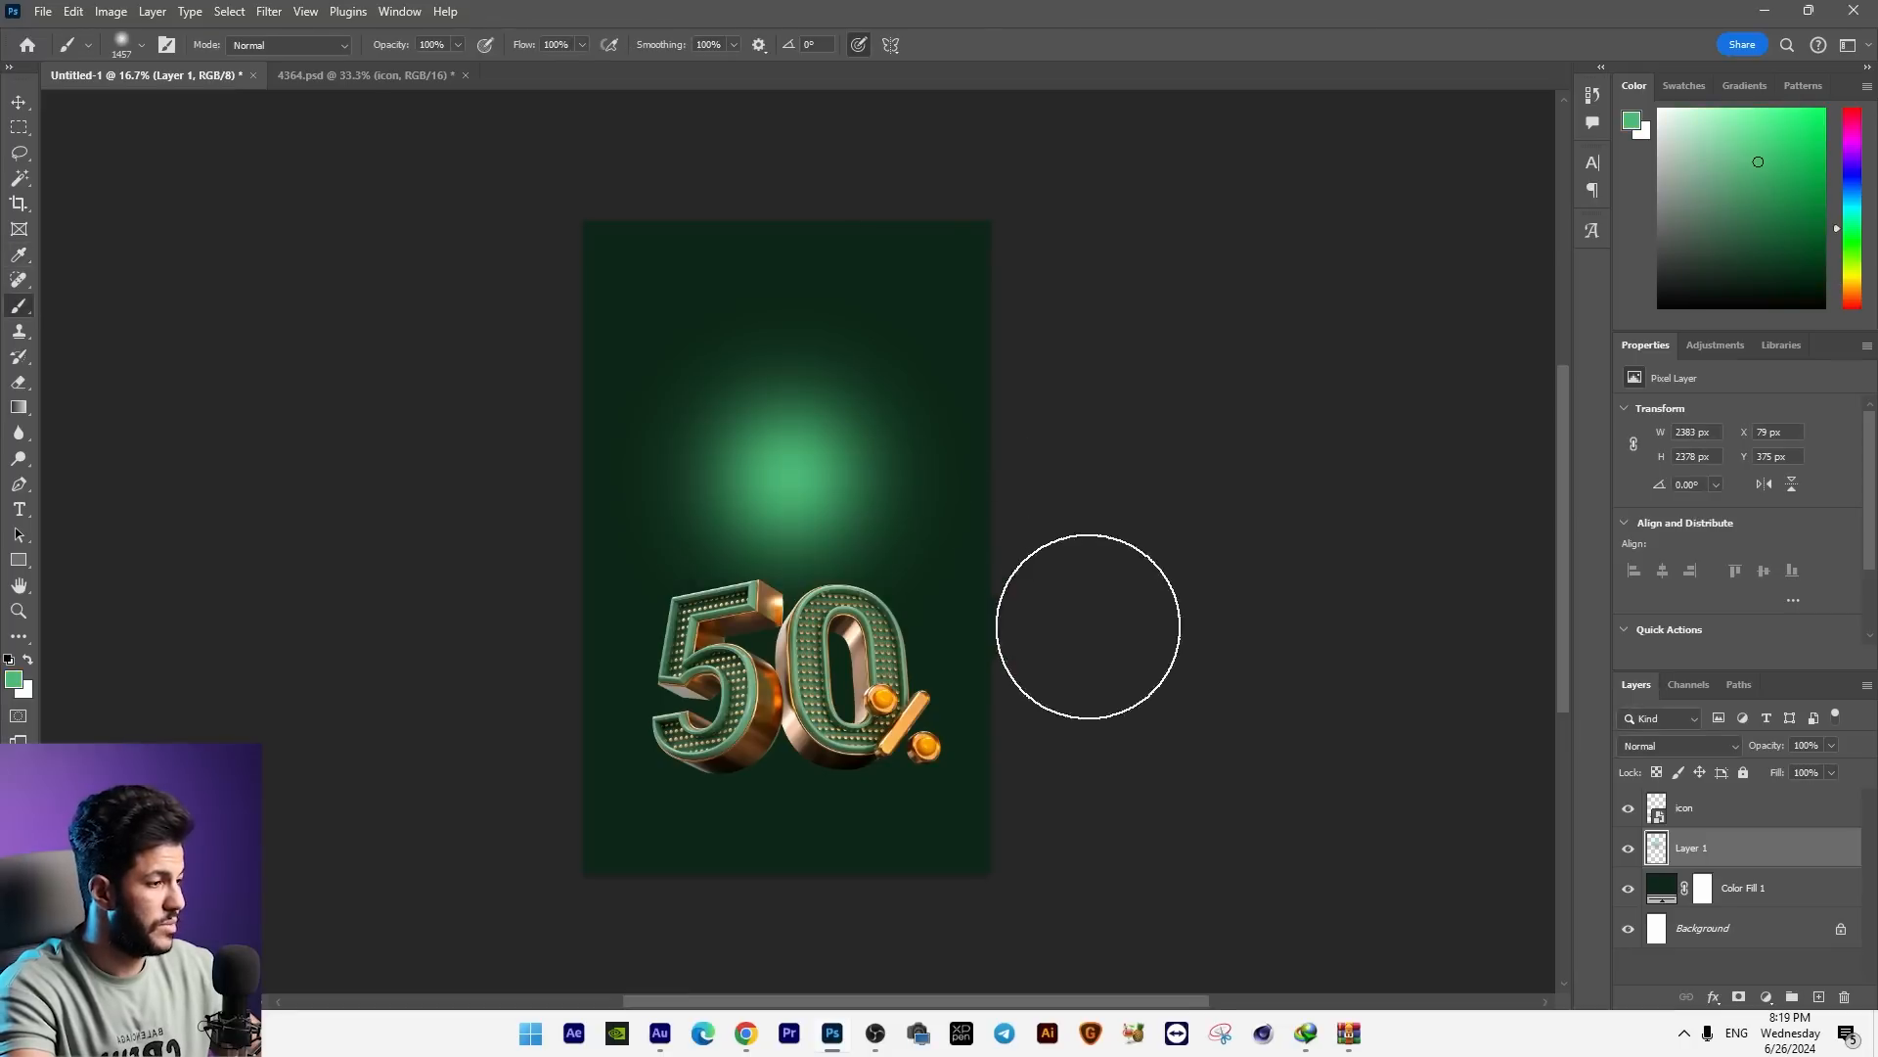
Step: Enlarge the green glow to about 4268 × 4259 px and move it down to sit centred behind the 50% graphic
key(ctrl+t)
drag(983, 671, 1119, 805)
drag(1011, 641, 1040, 691)
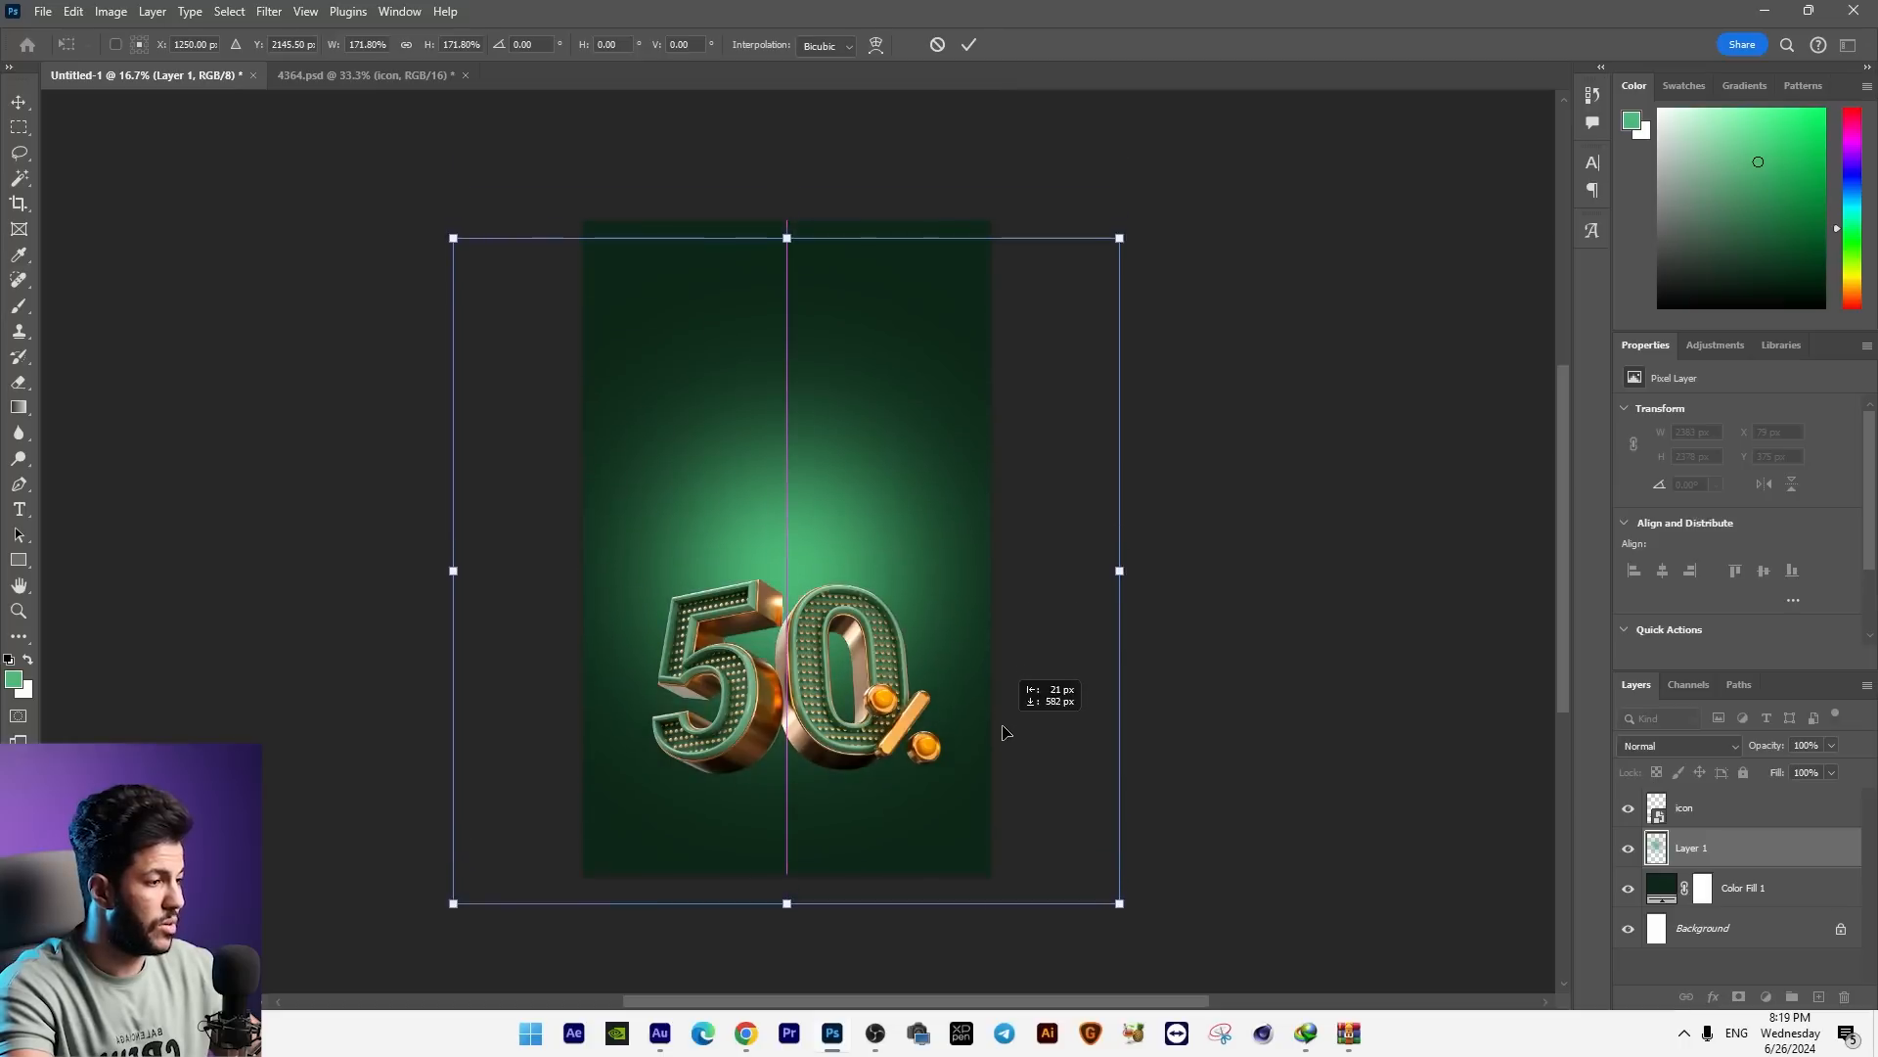
drag(1117, 247, 1133, 232)
key(Return)
key(v)
drag(737, 431, 737, 441)
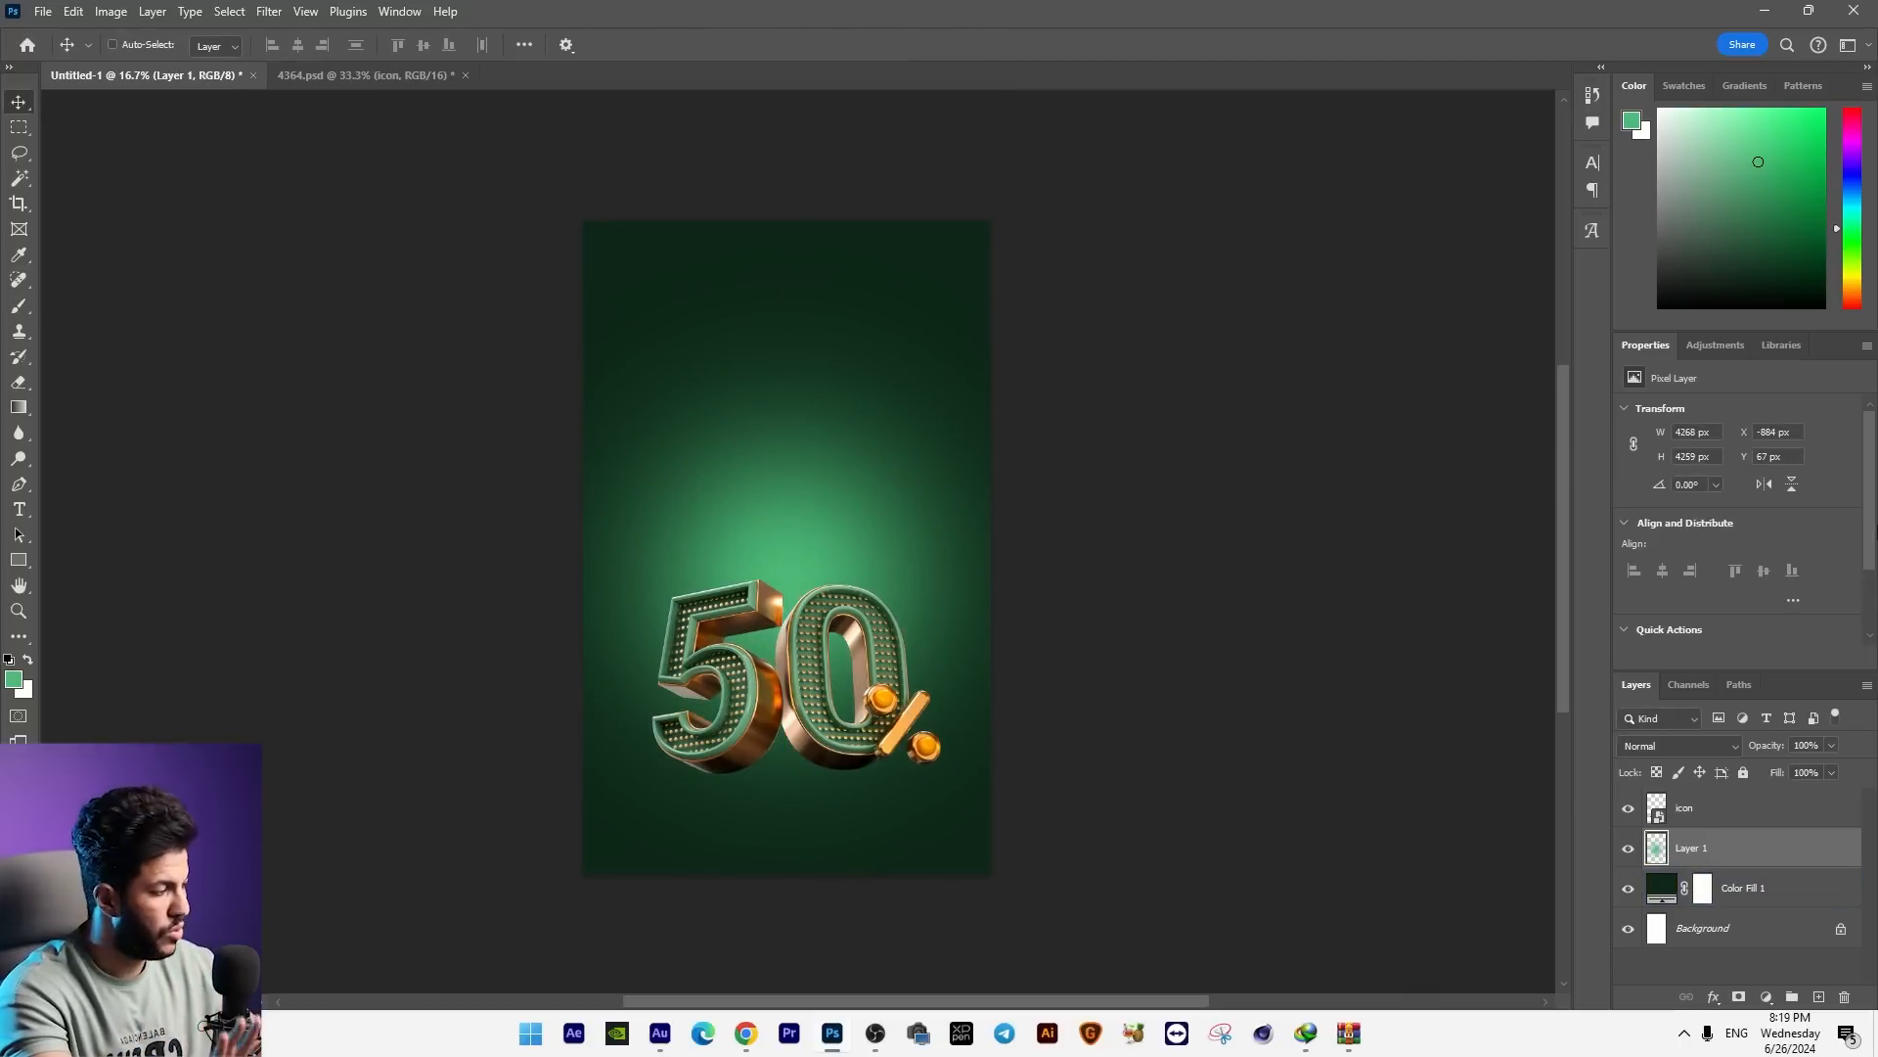
Step: Add a Hue/Saturation adjustment layer above the glow and set its hue to +15
click(1765, 996)
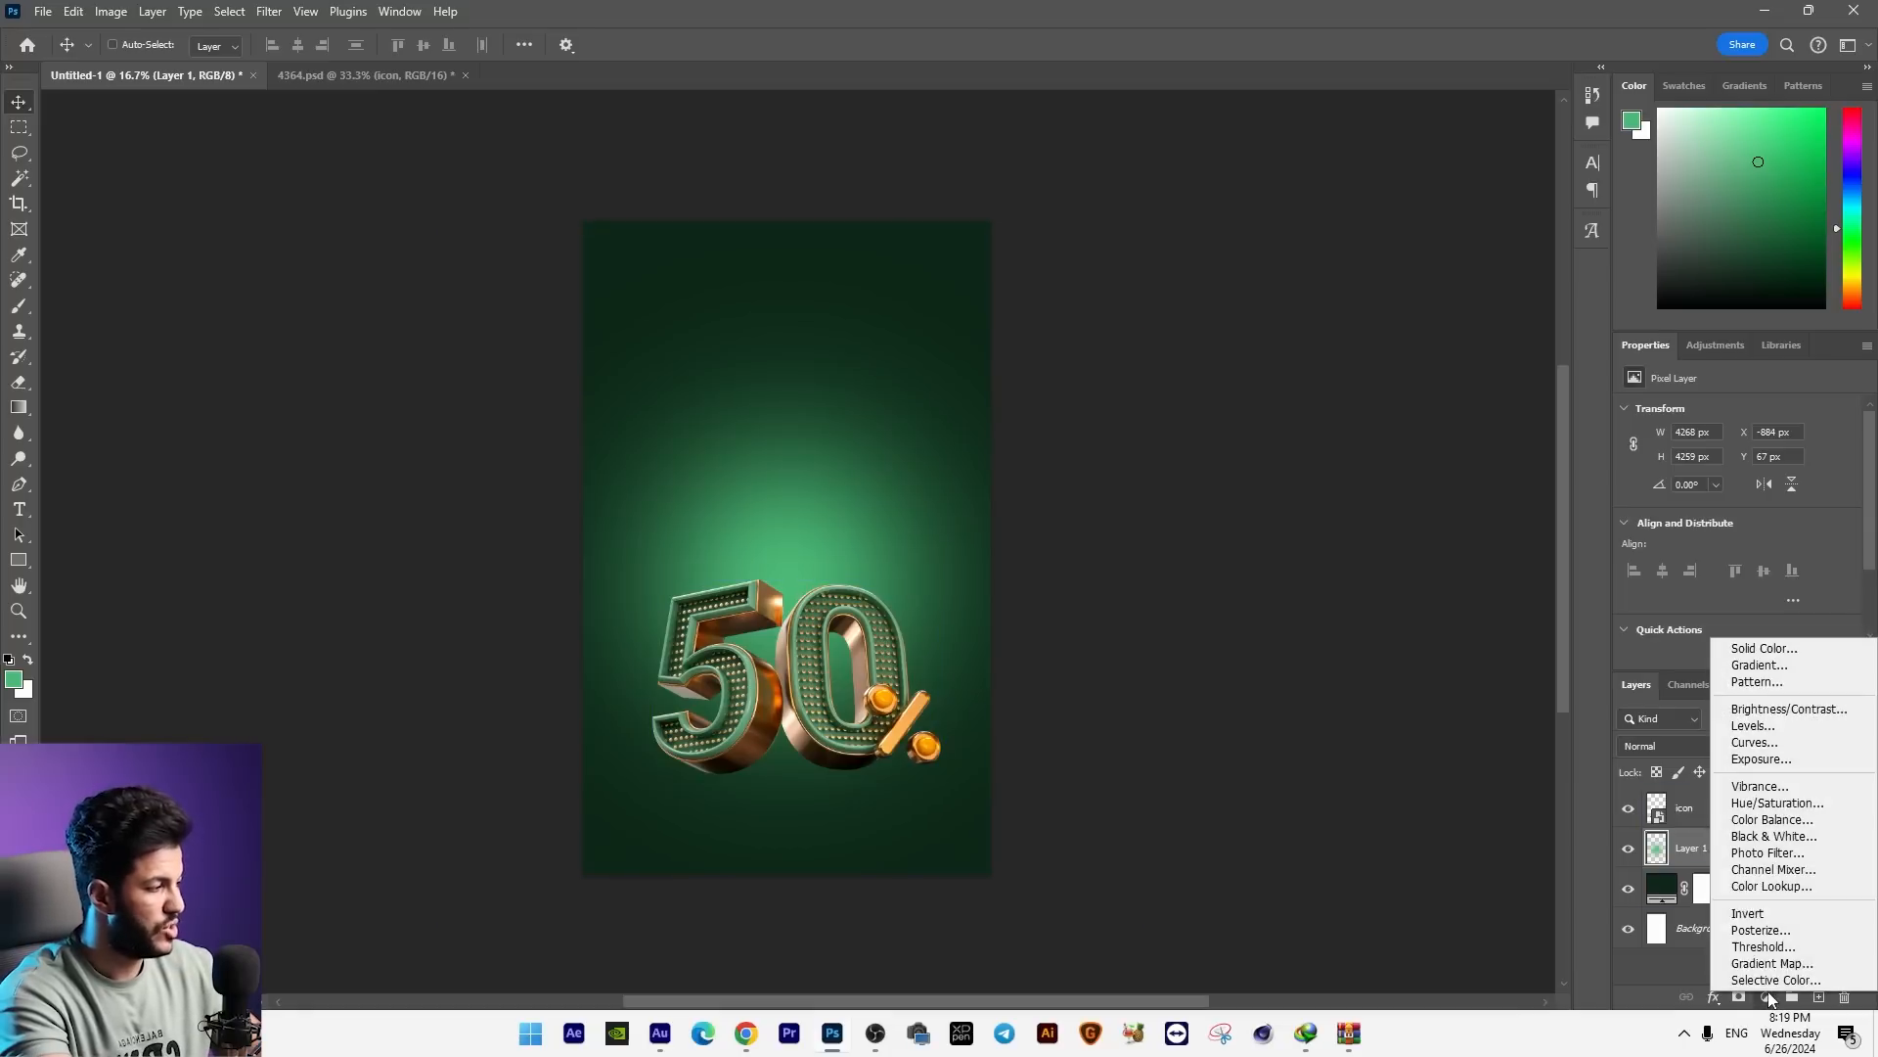
click(1772, 803)
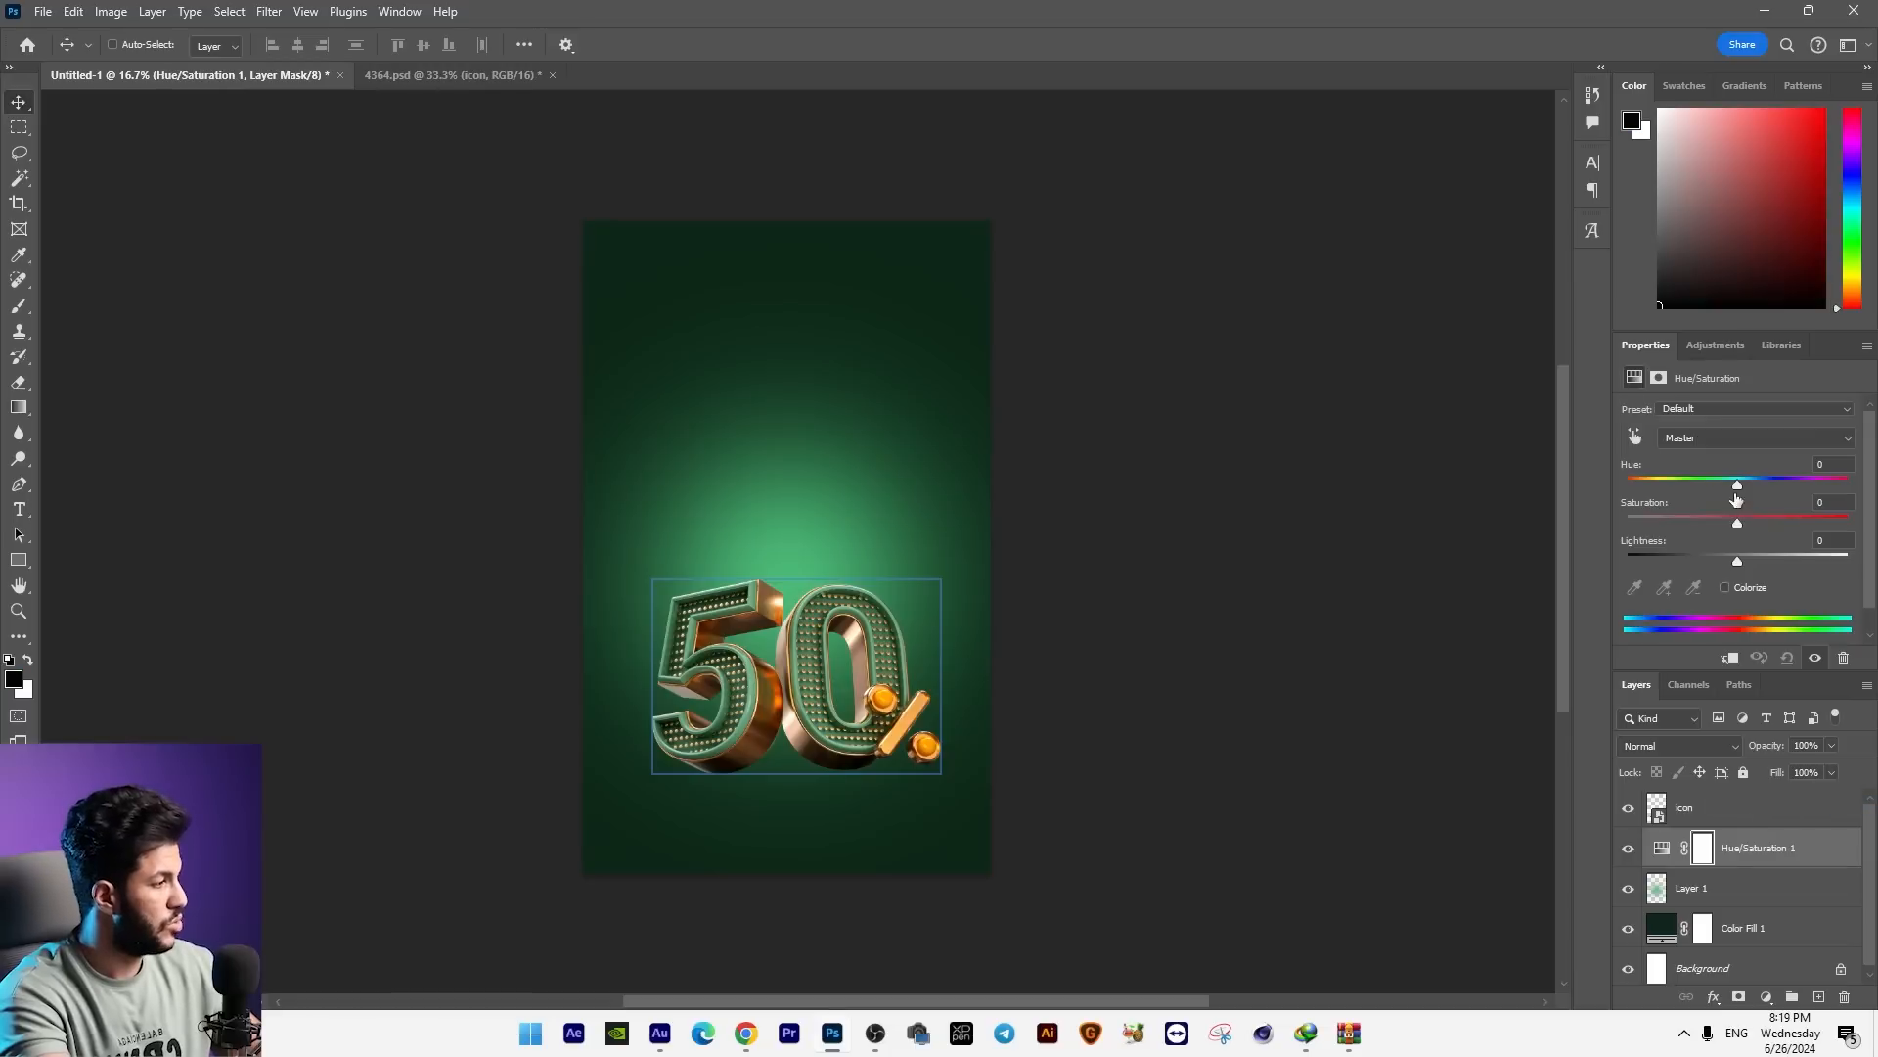
drag(1738, 480, 1754, 486)
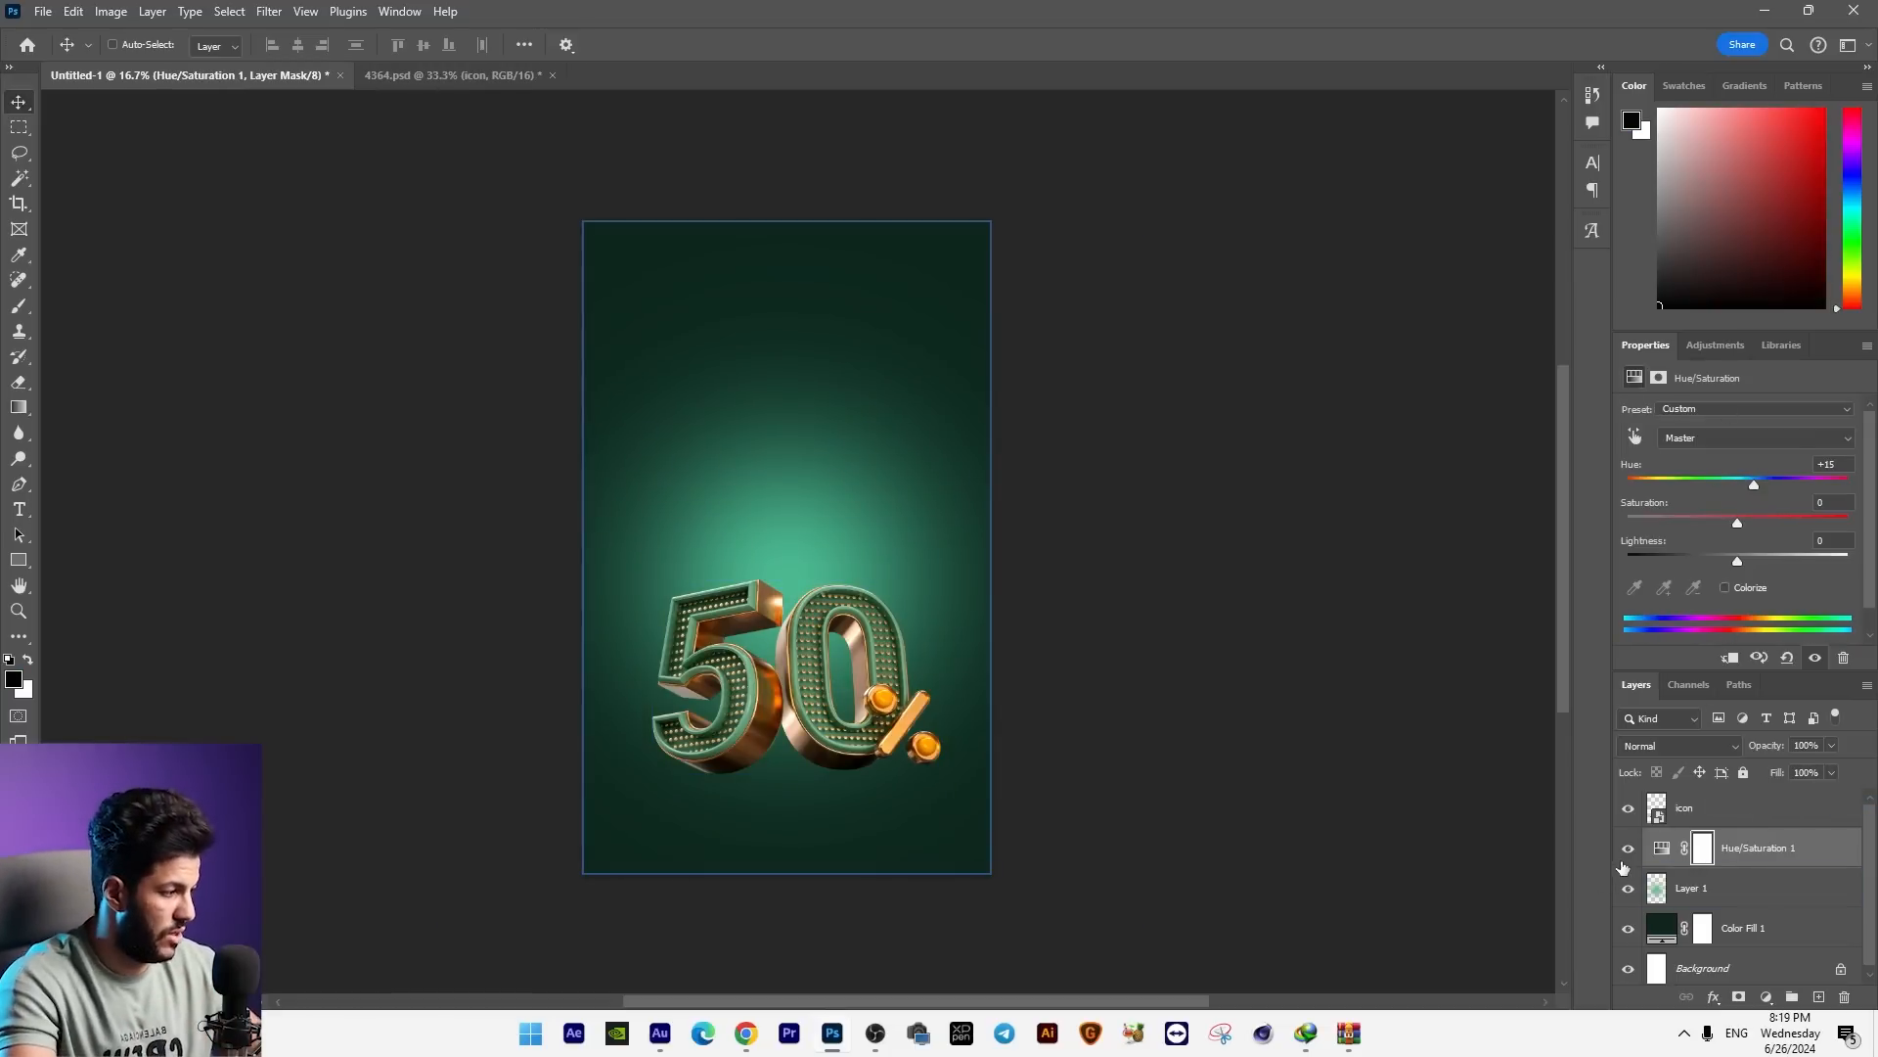
Step: Nudge the 50% graphic right to X 460 px
right_click(868, 722)
click(895, 733)
key(shift+Right)
key(shift+Right)
key(shift+Right)
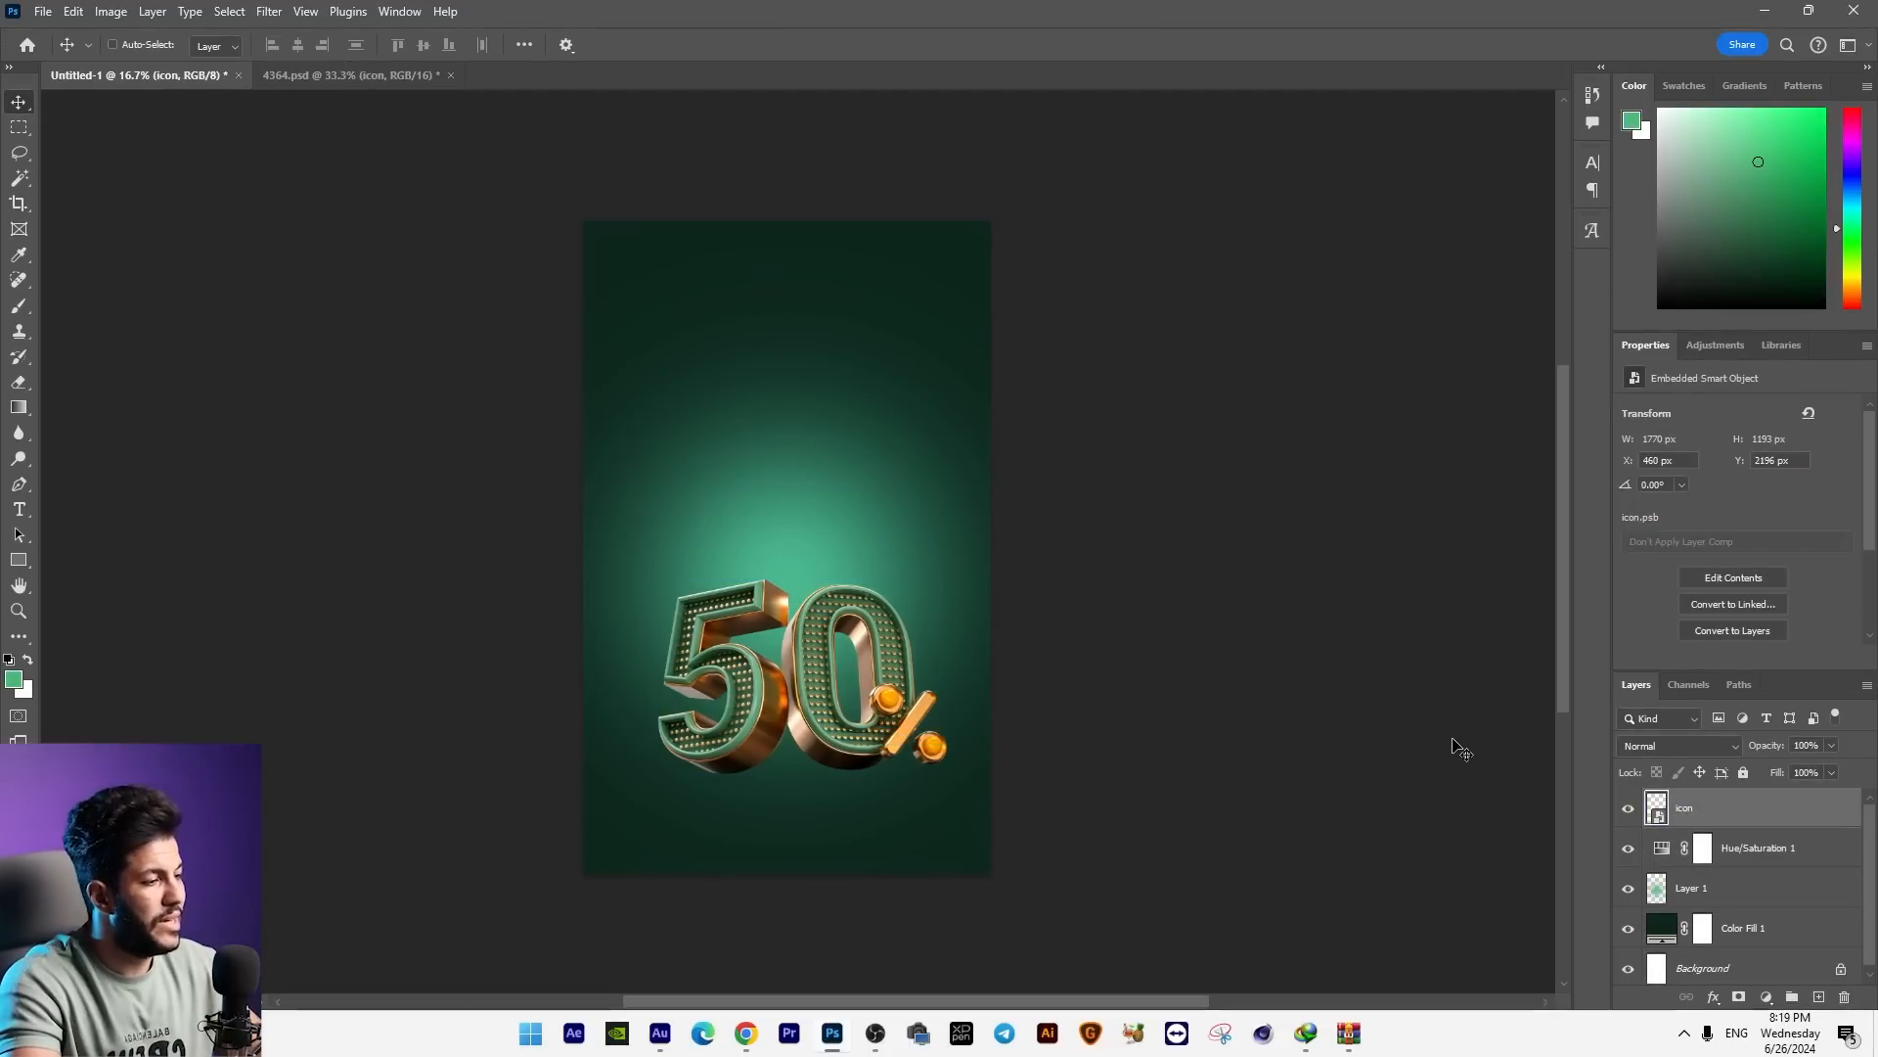
Step: Duplicate the 50% graphic, then flip the lower copy vertically, shorten it and skew it about -4° as a reflection beneath the original
key(ctrl+plus)
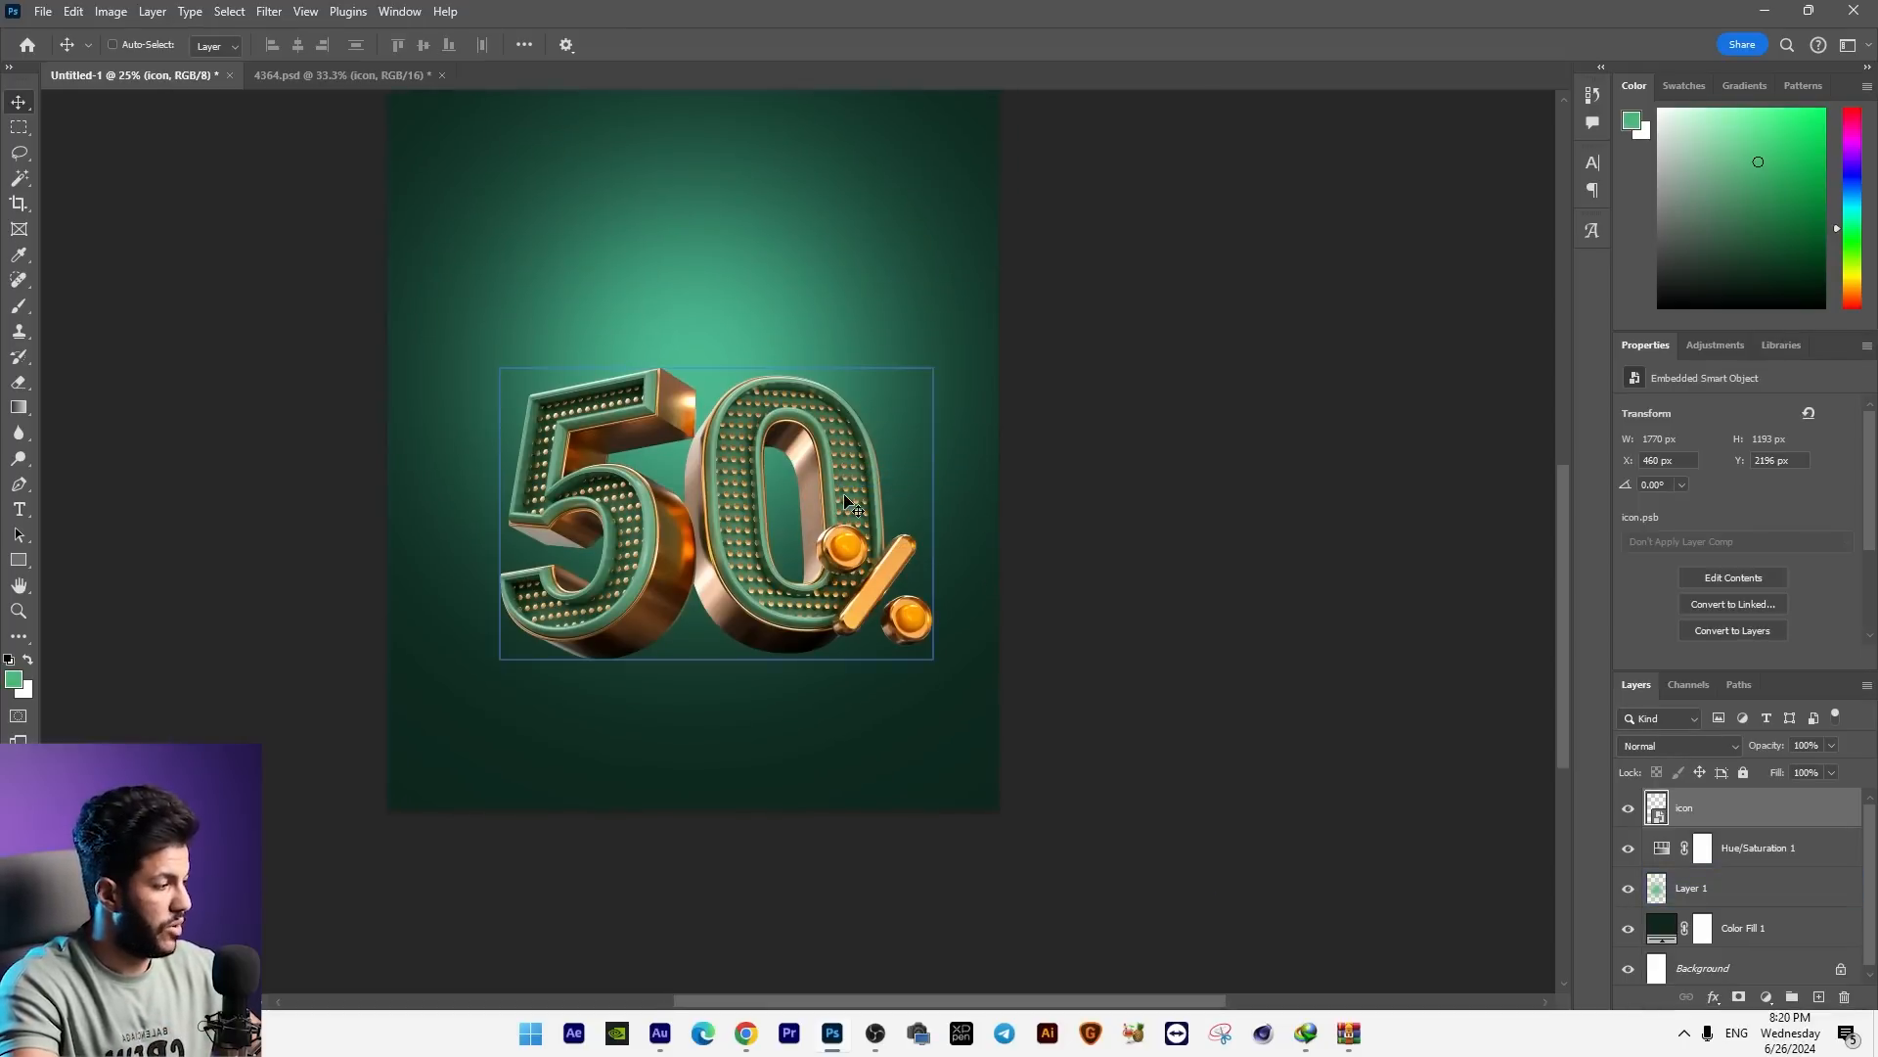
key(ctrl+j)
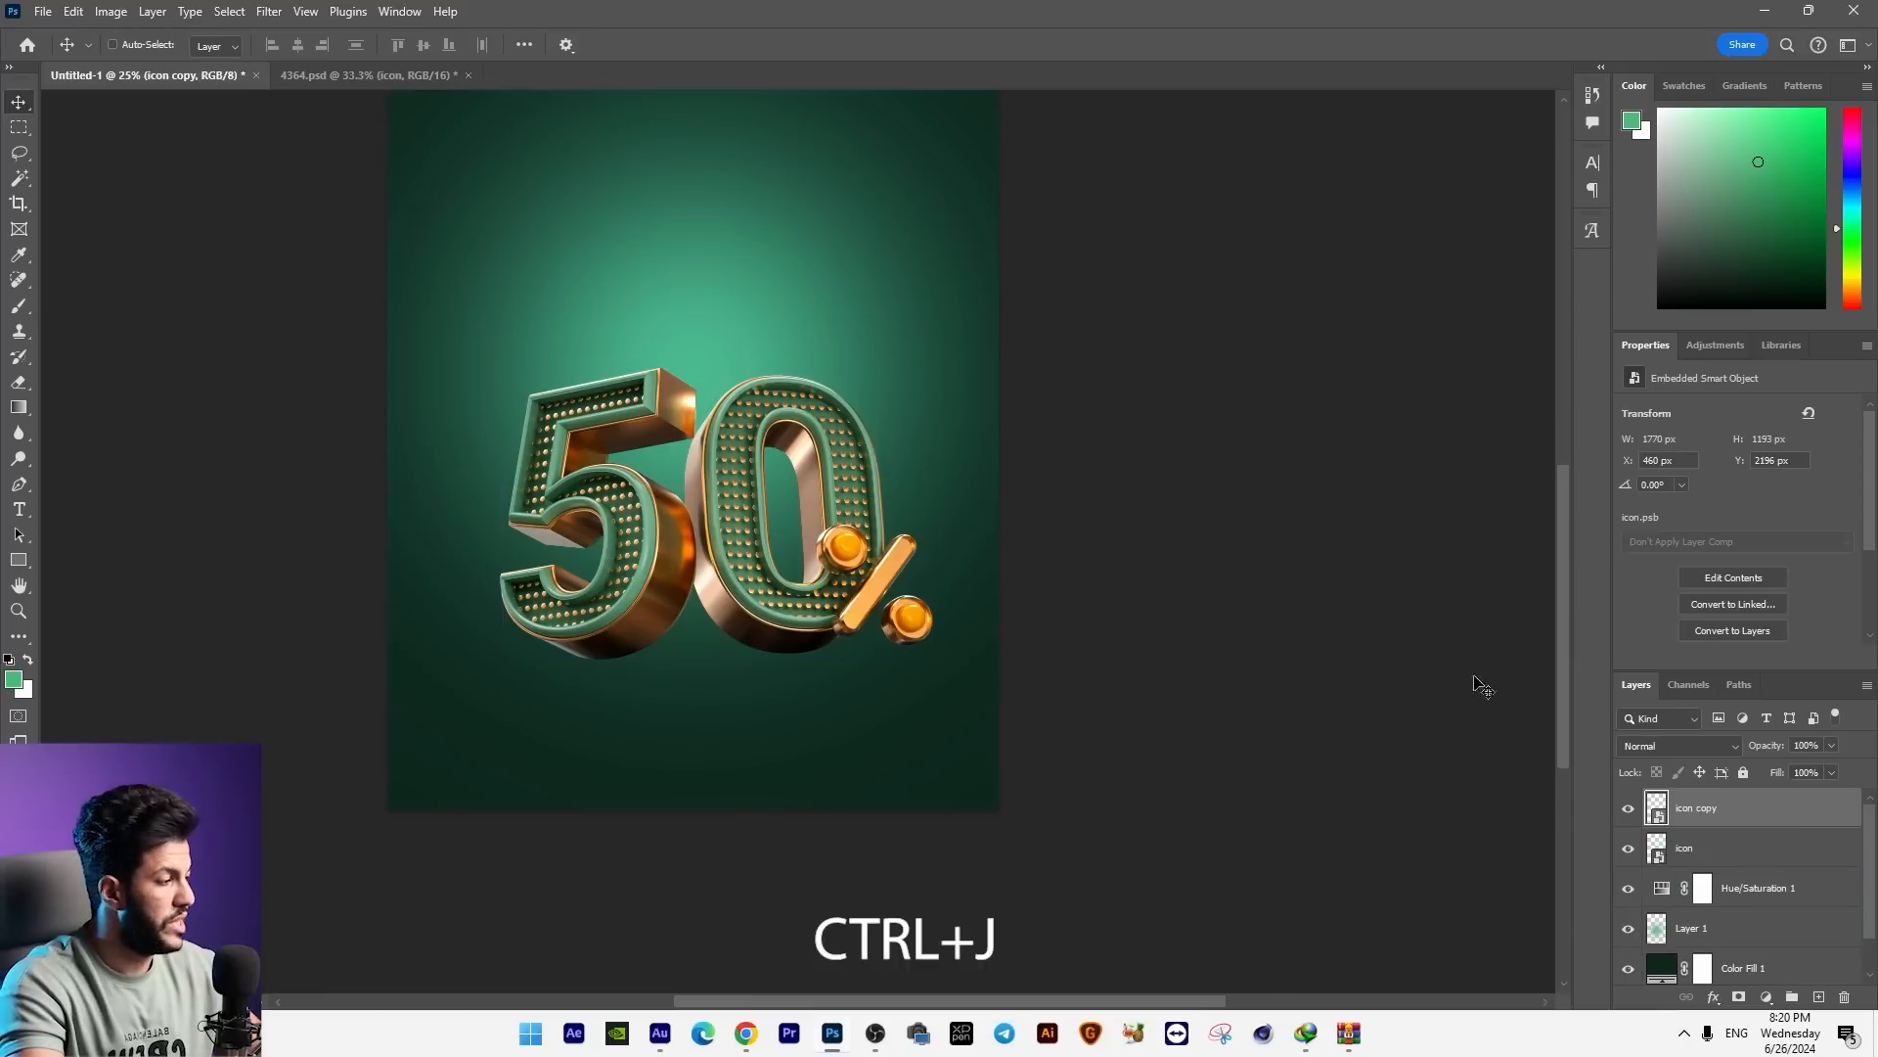
click(1696, 858)
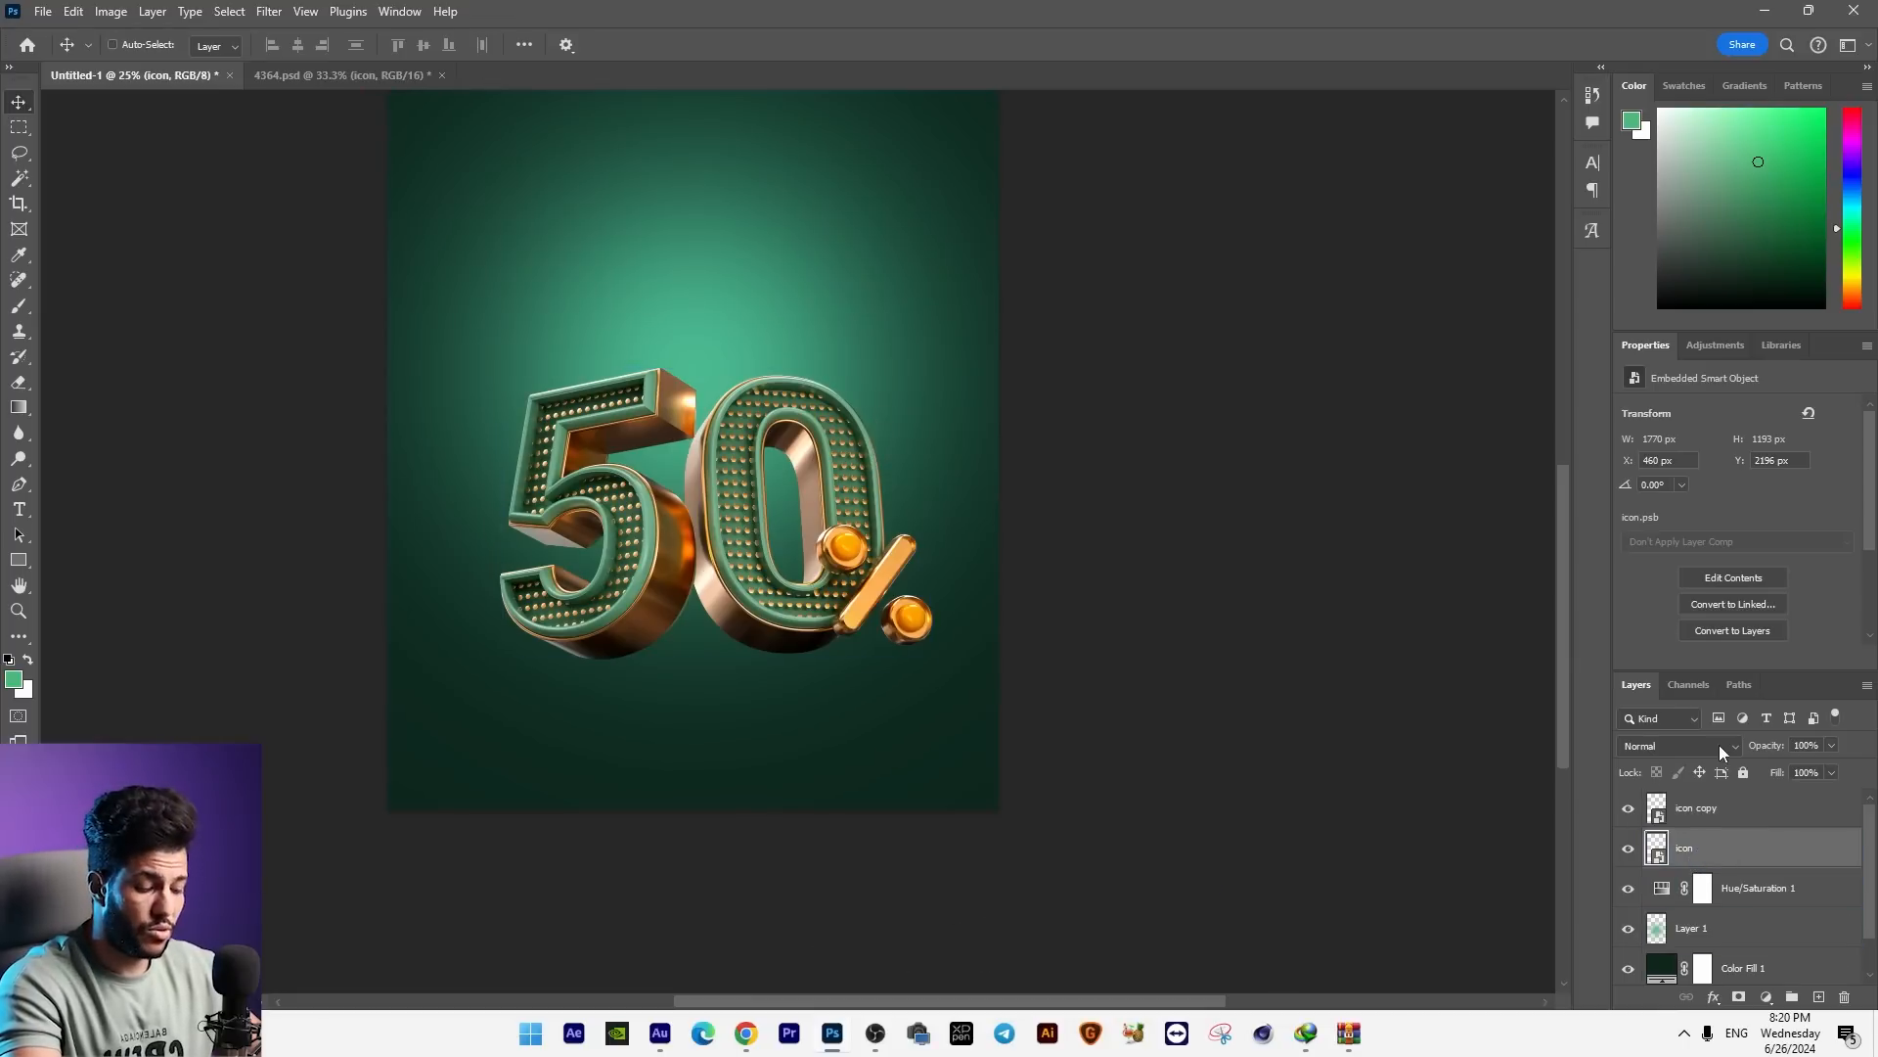
key(ctrl+t)
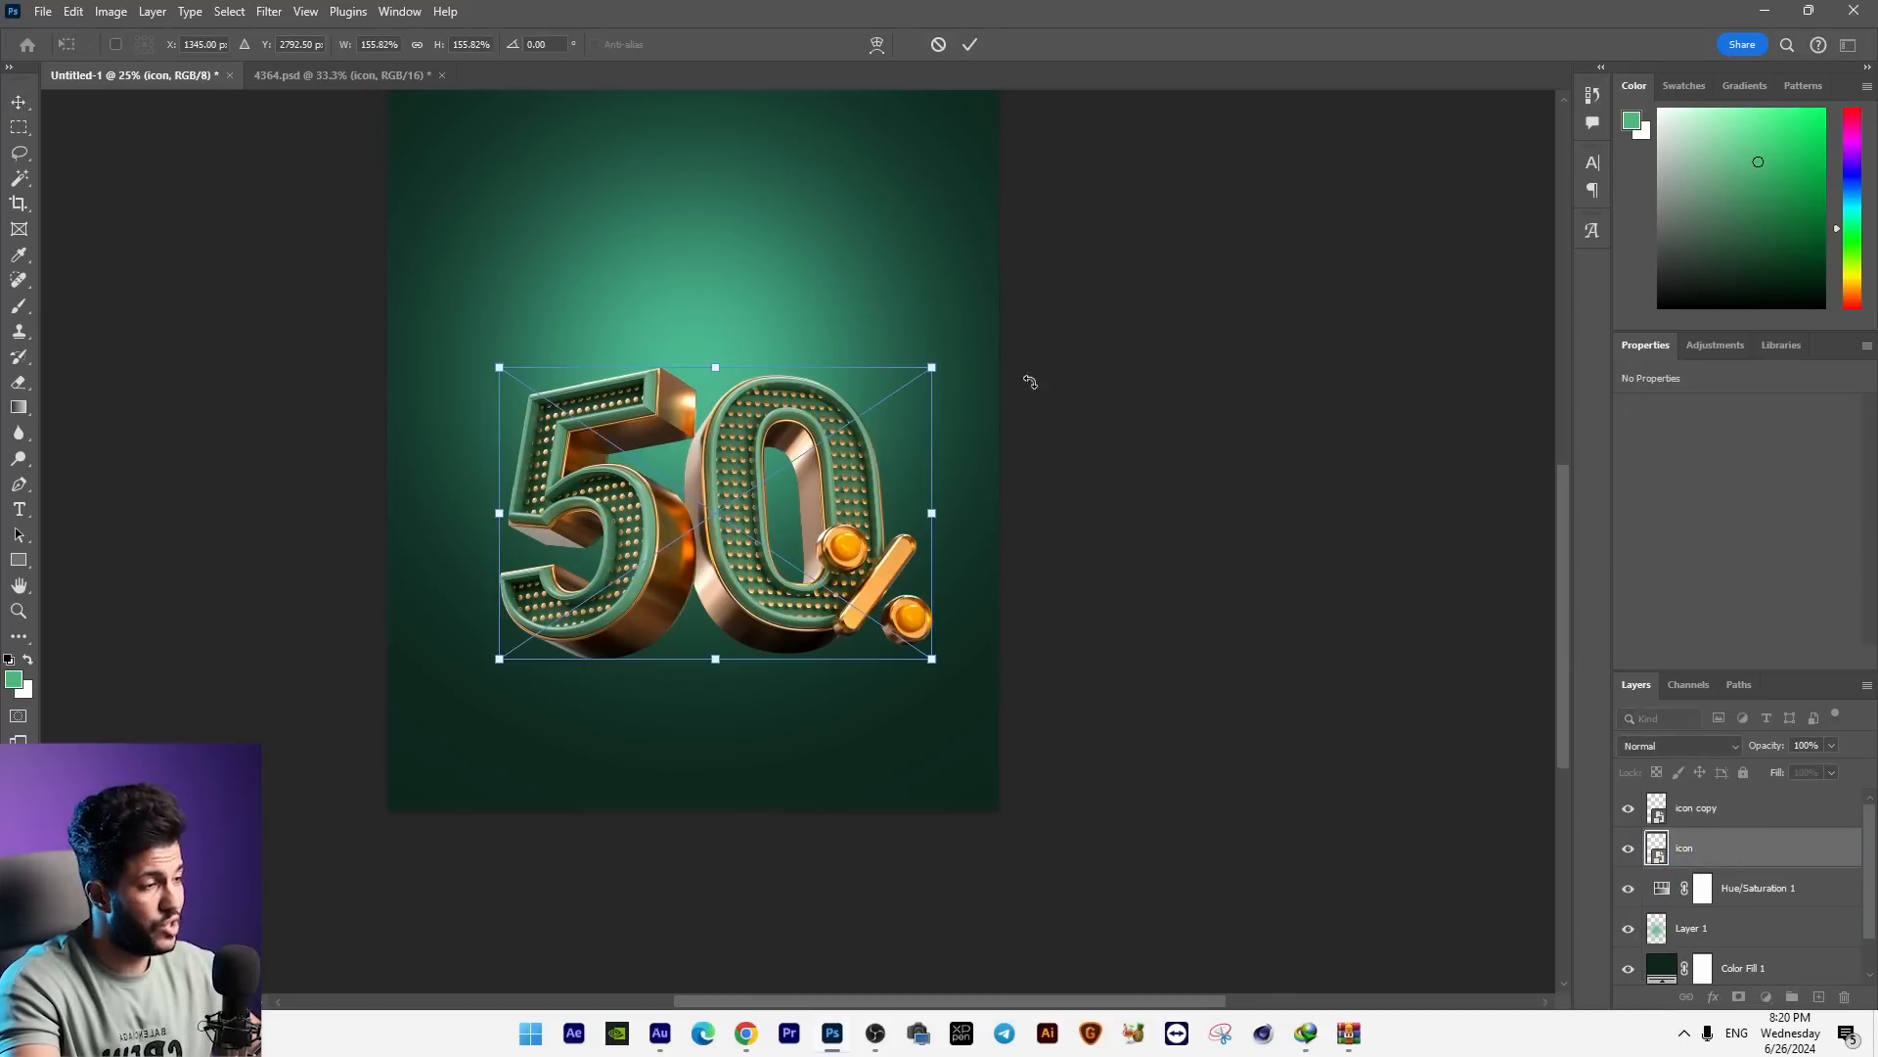
drag(720, 369, 716, 905)
drag(717, 666, 717, 664)
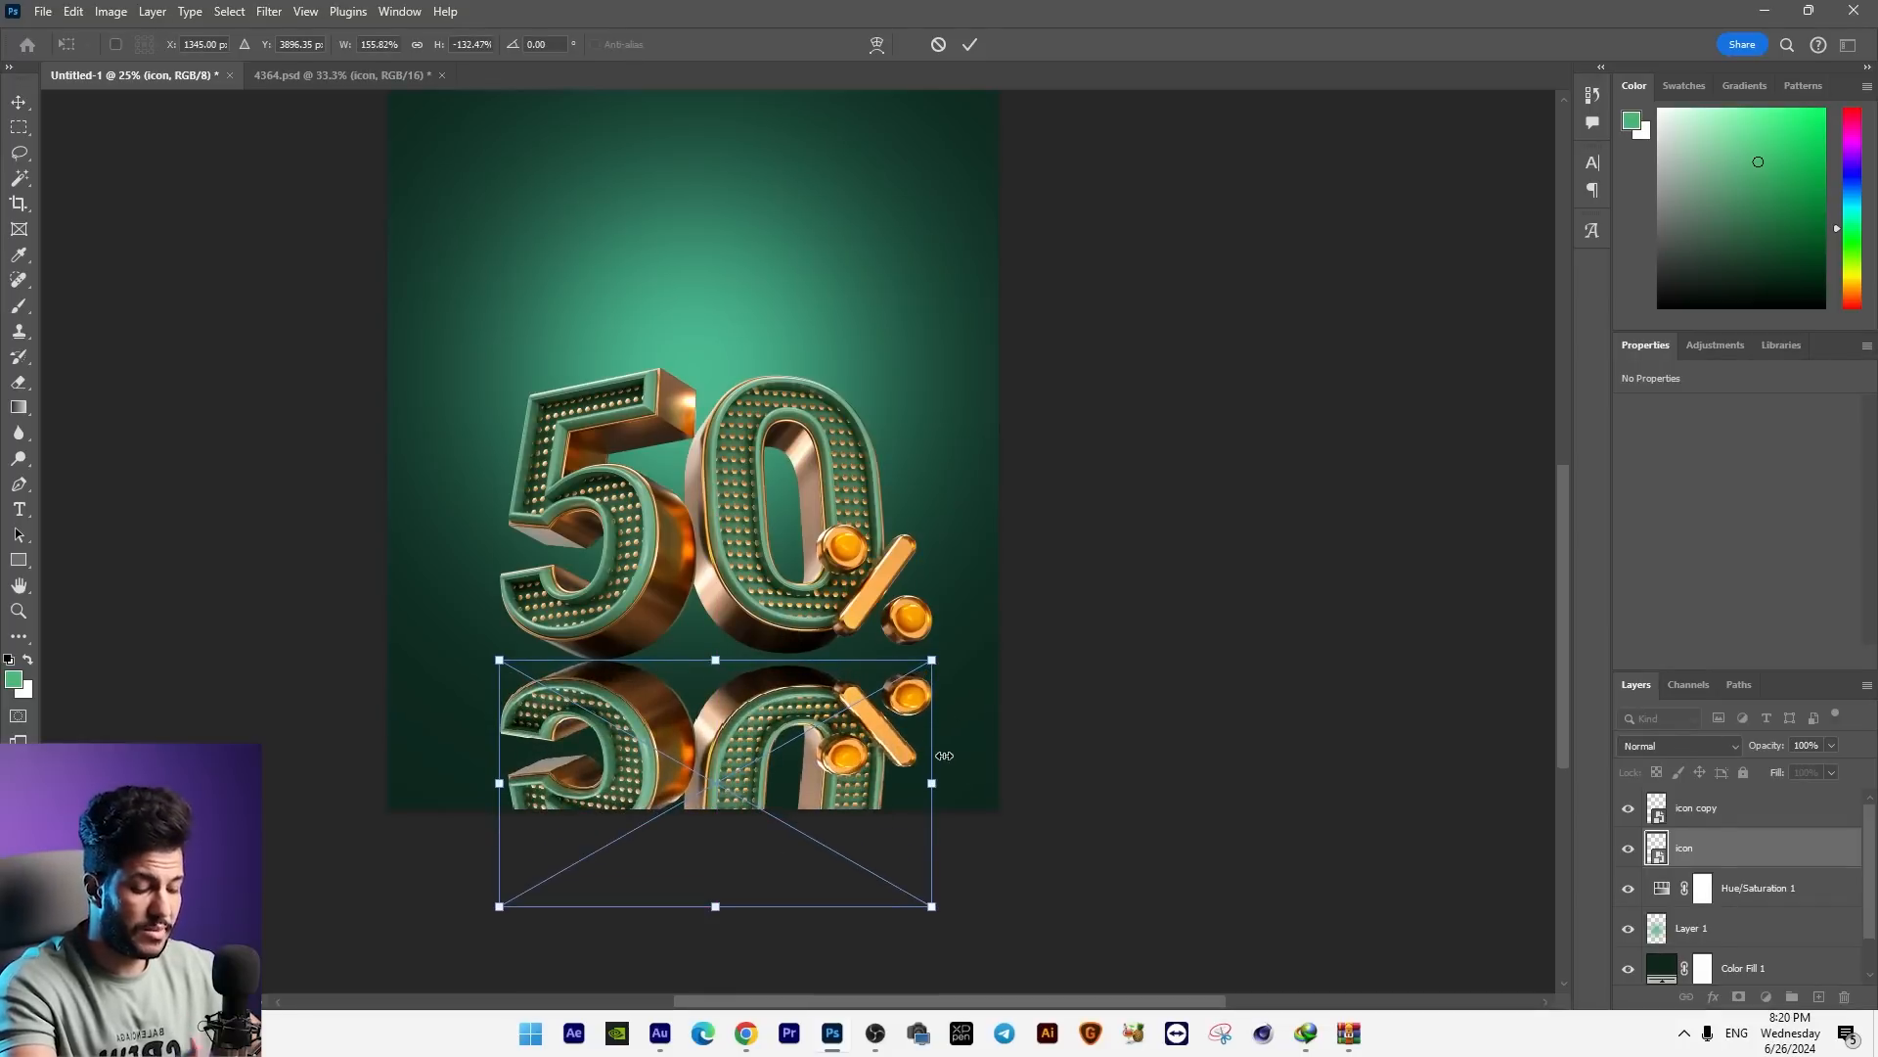
drag(931, 786, 931, 761)
key(Return)
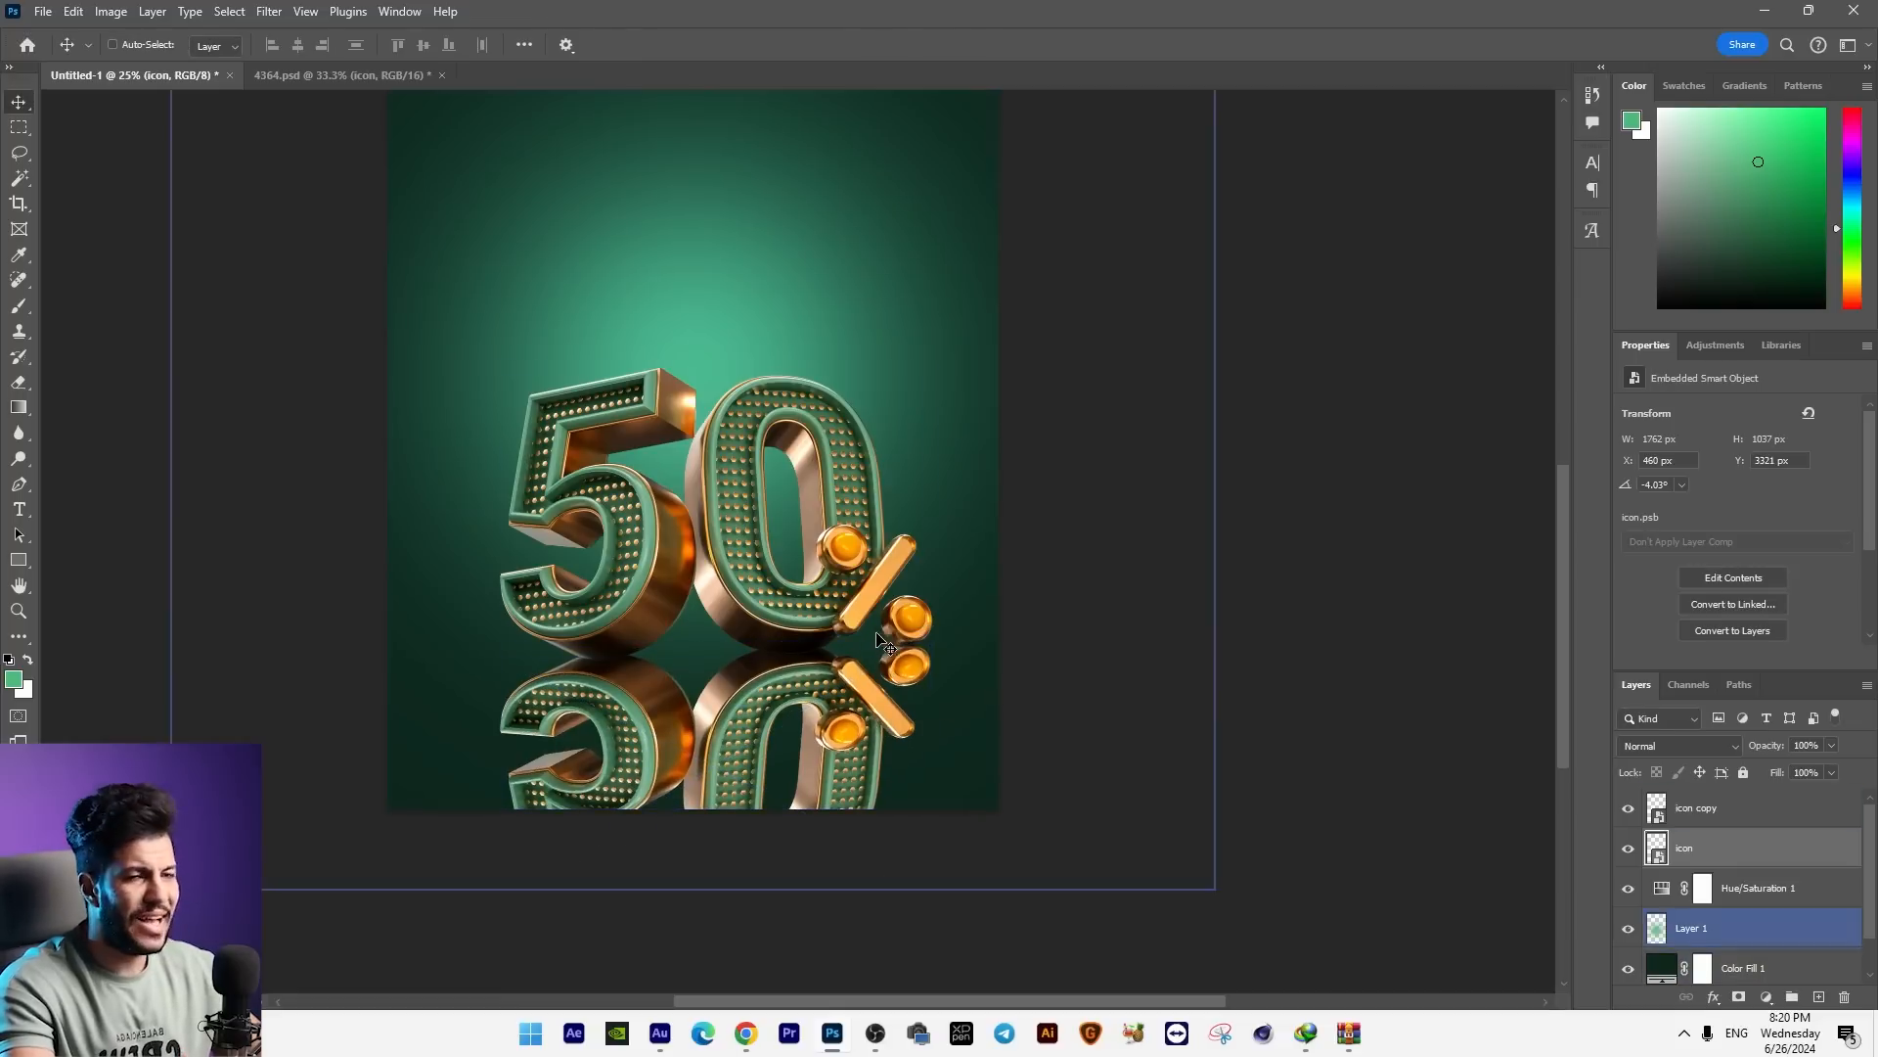
Step: Apply a 415 px Tilt-Shift blur to the reflection, with the sharp zone ending at the base of the 50% graphic
click(267, 12)
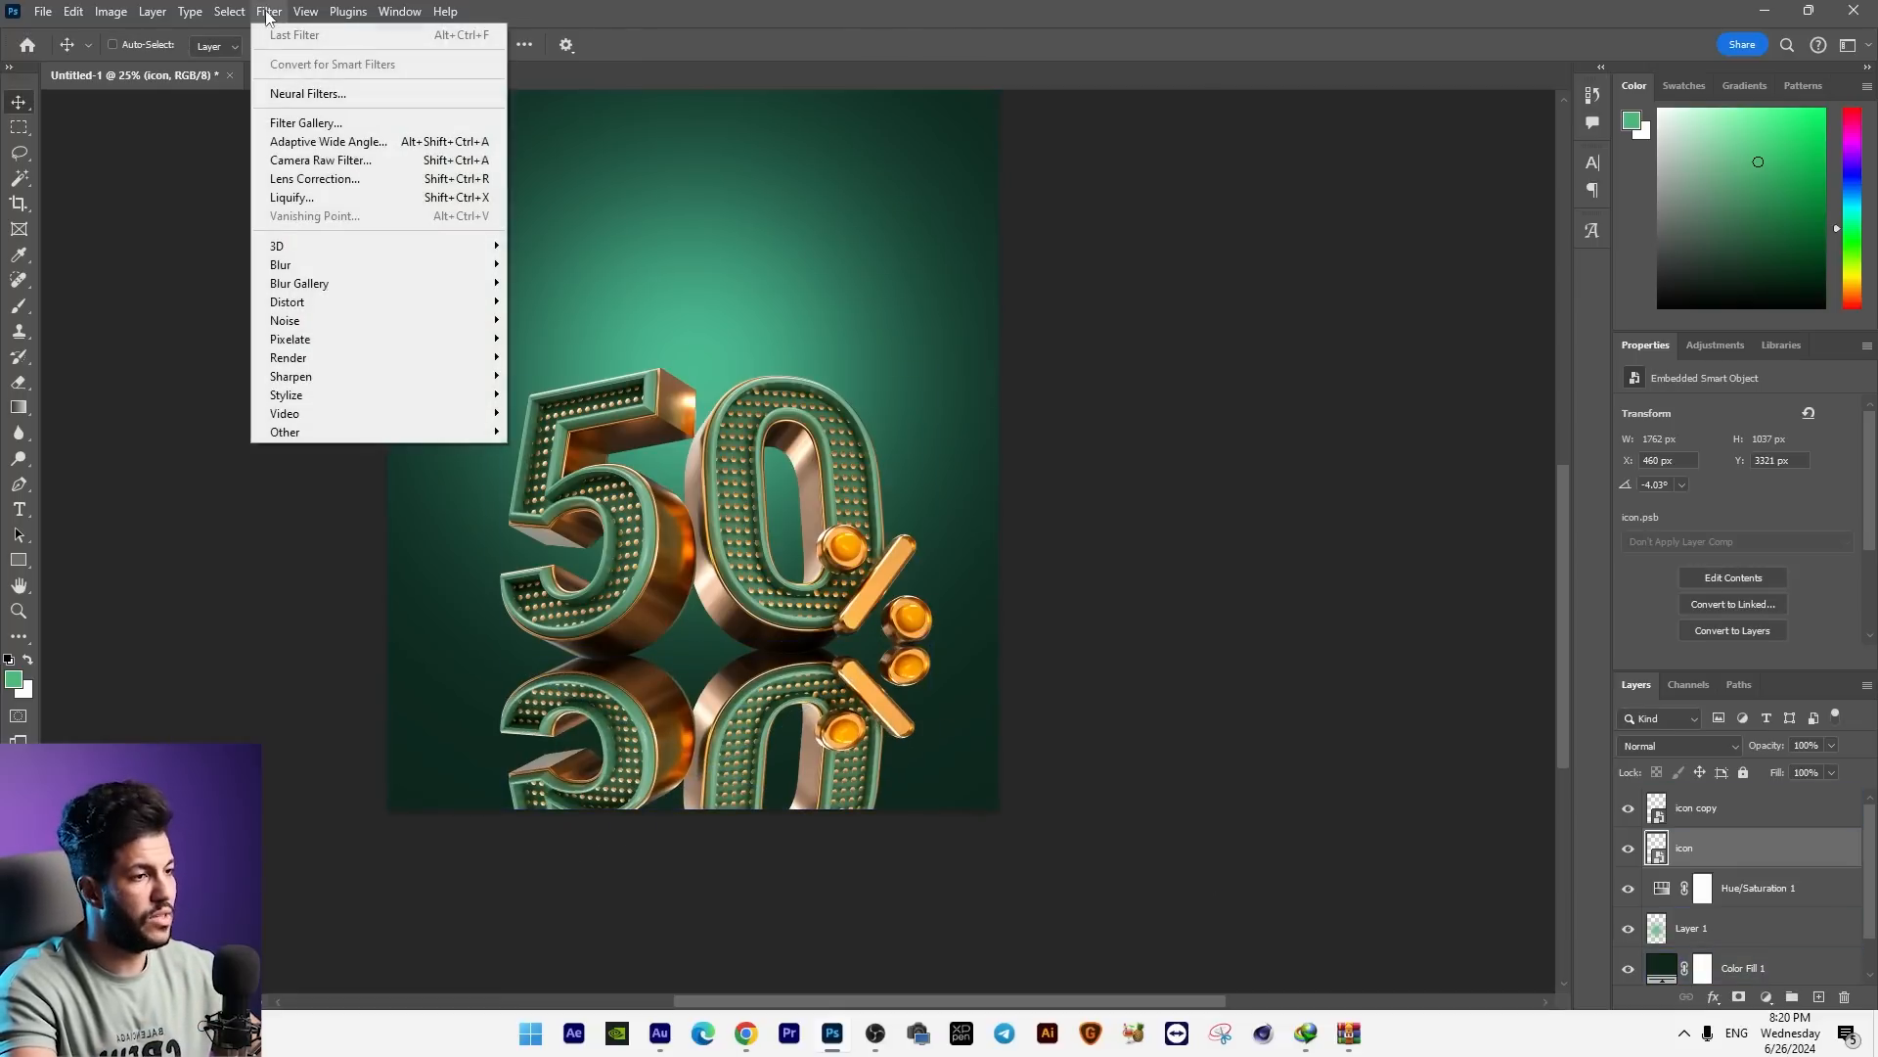
mouse_move(296, 284)
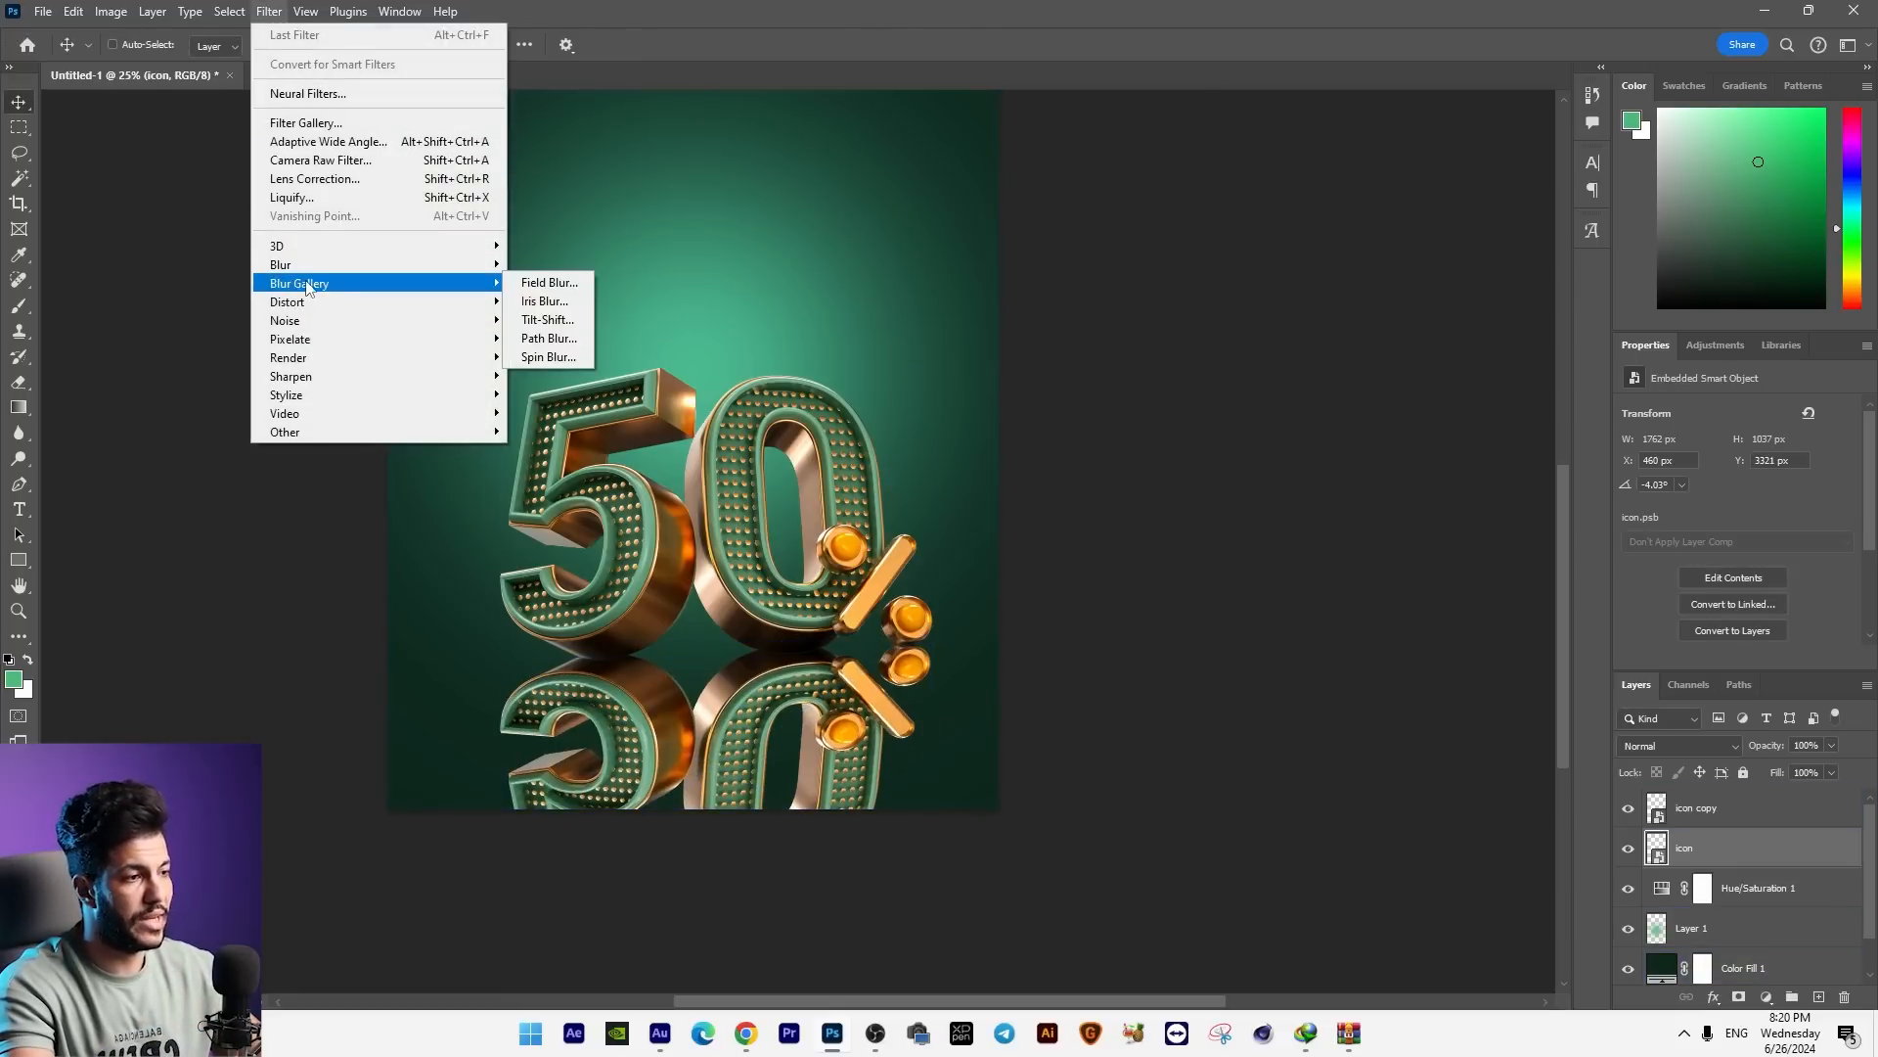
click(567, 320)
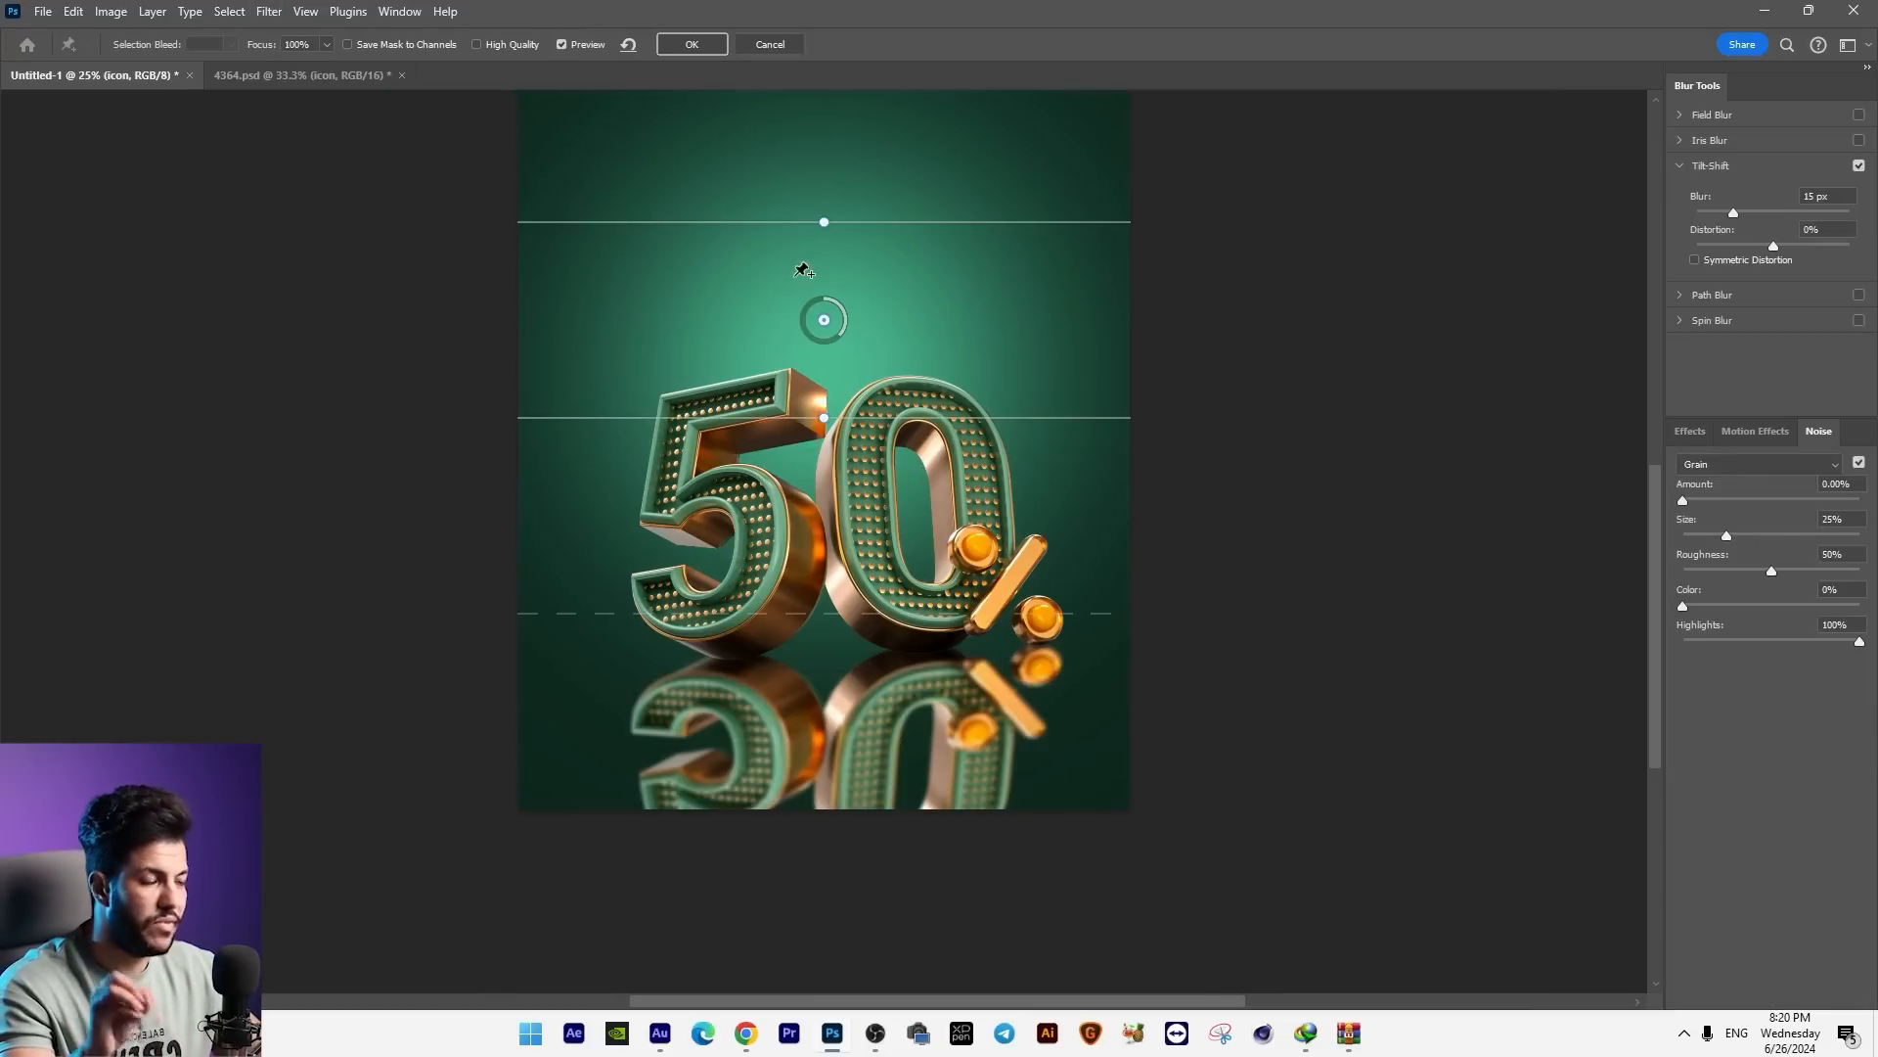
drag(824, 318, 804, 476)
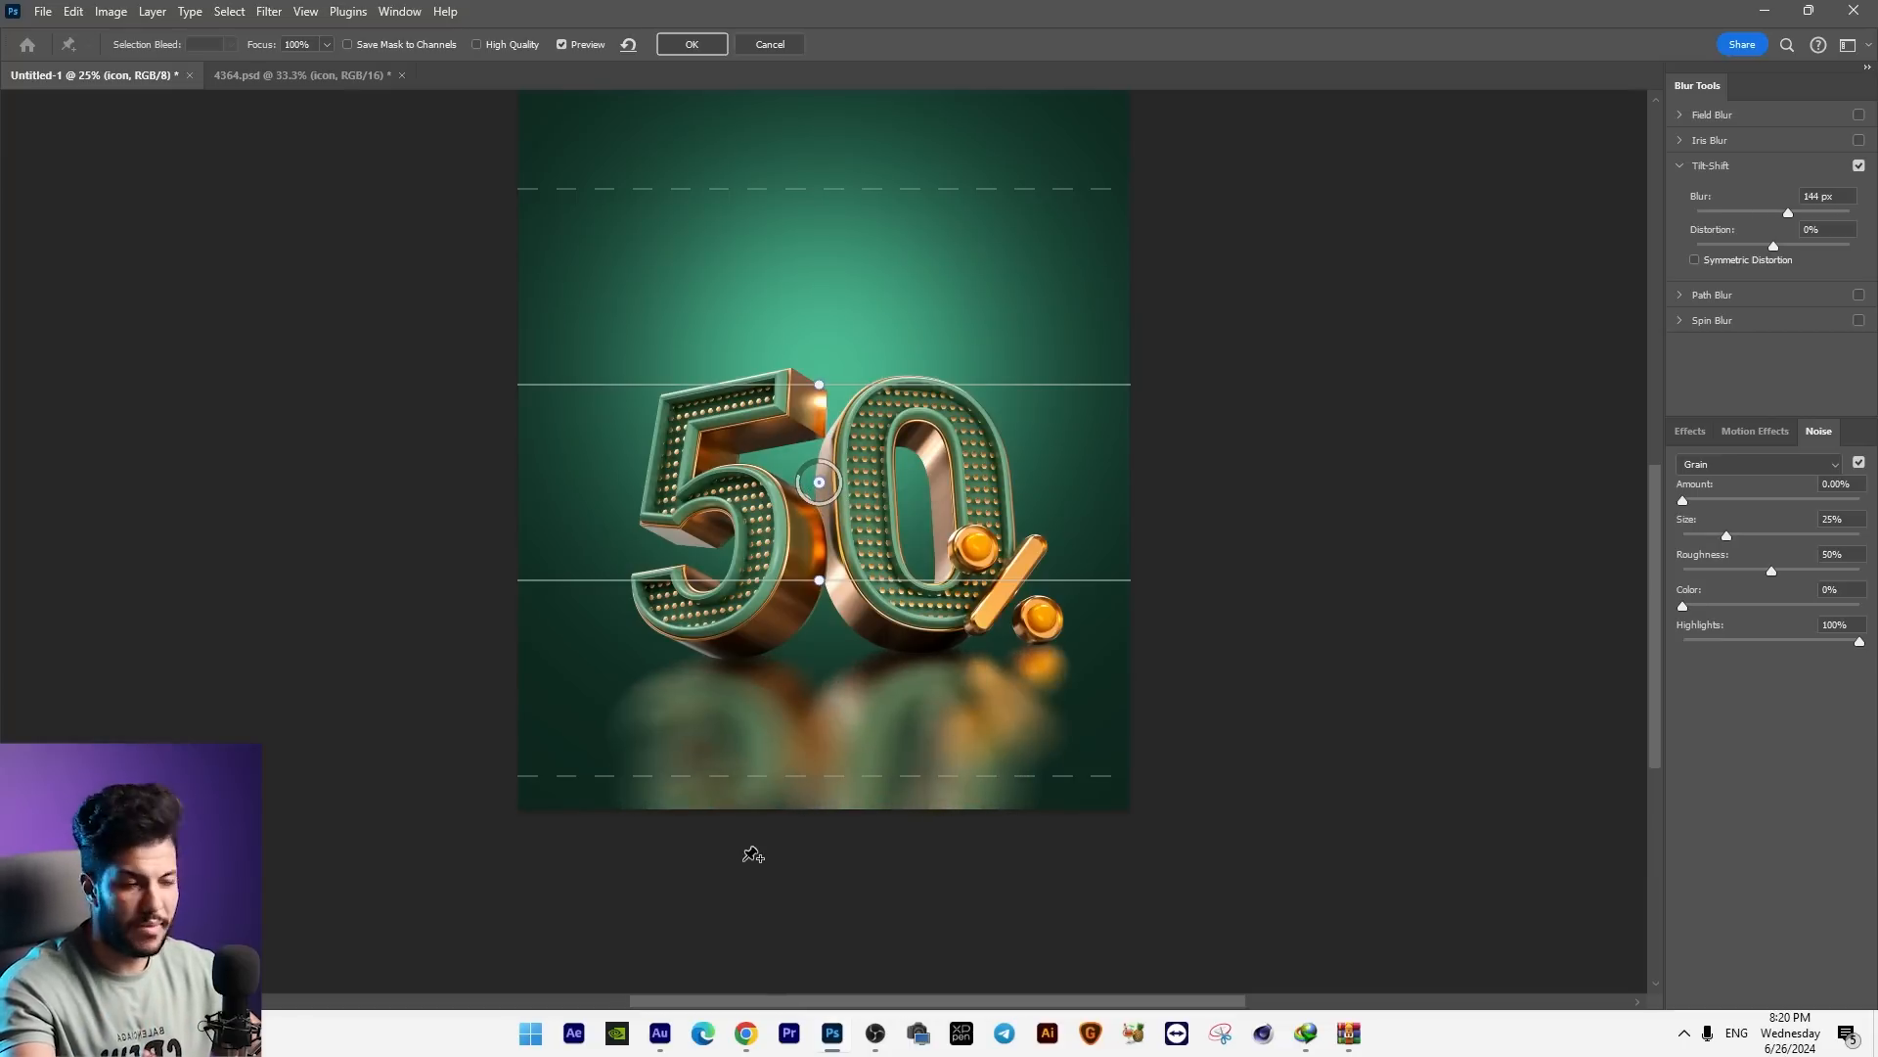
drag(953, 517, 933, 575)
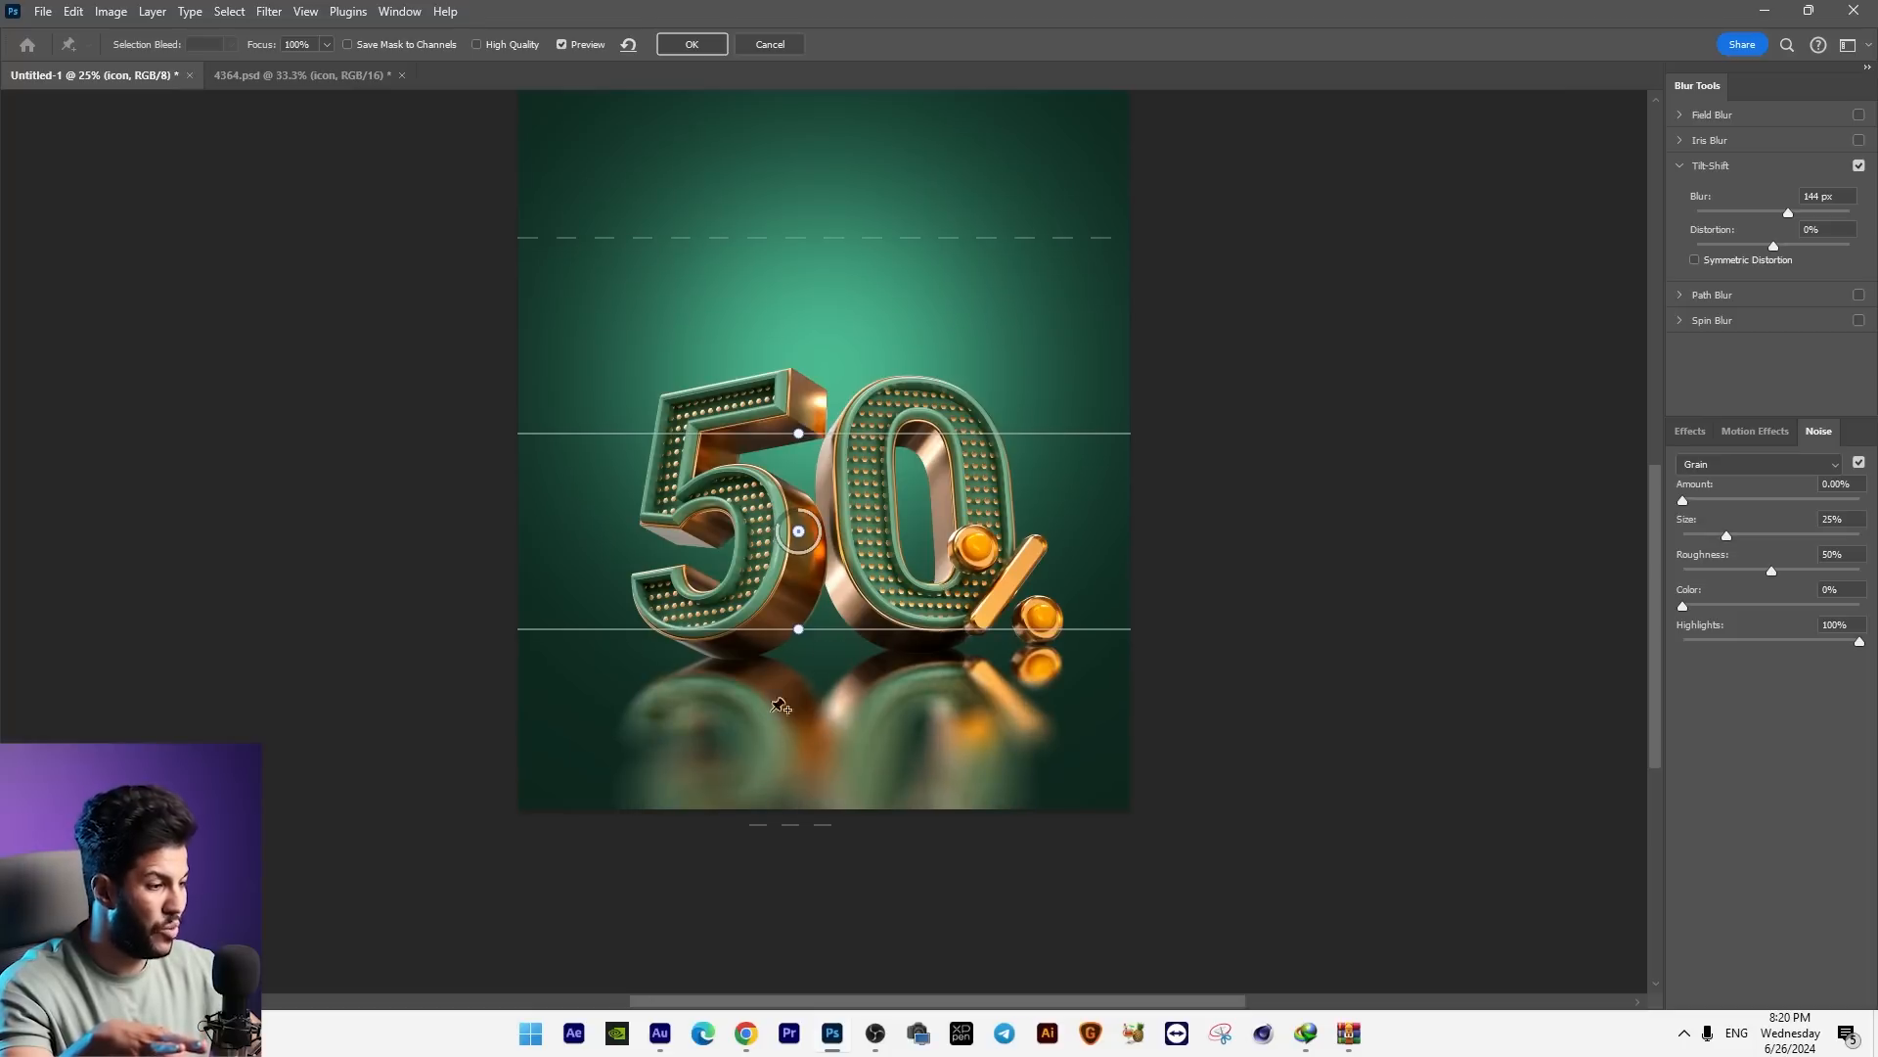
drag(966, 479, 954, 519)
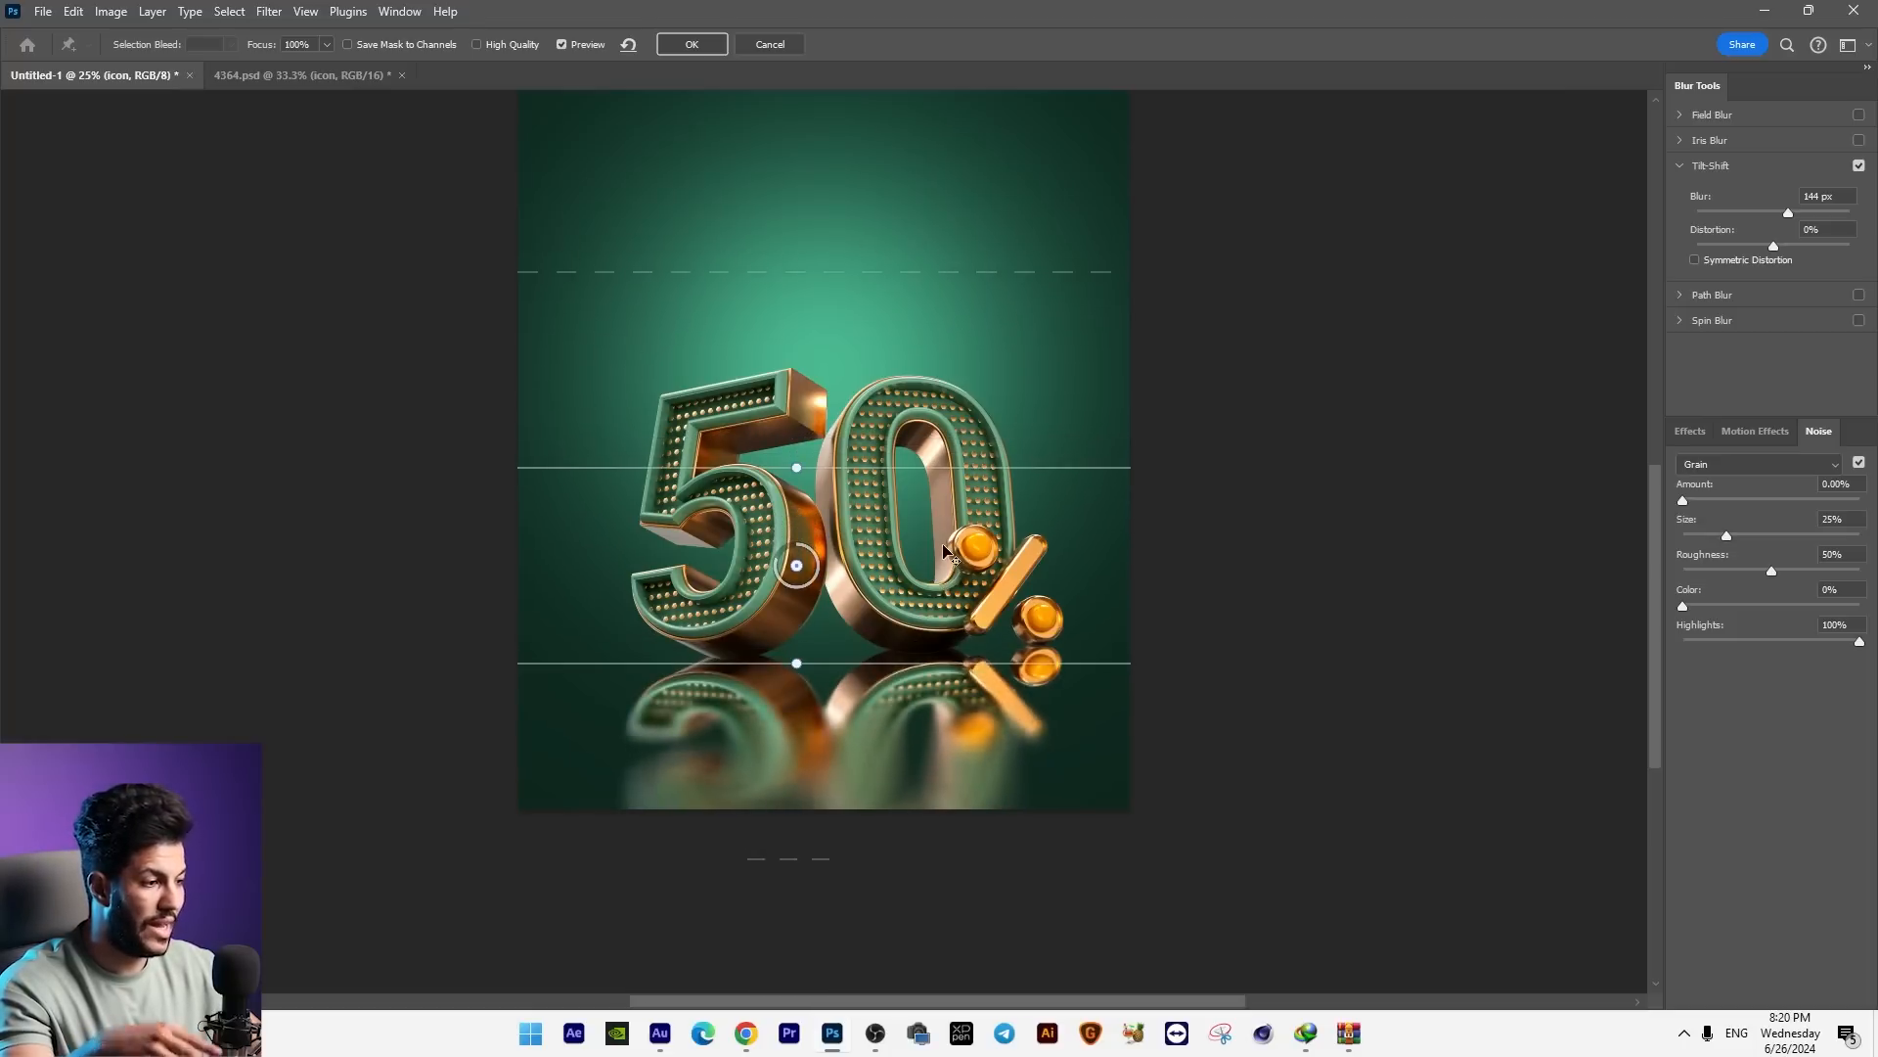
drag(773, 579, 798, 552)
drag(1018, 582, 1017, 570)
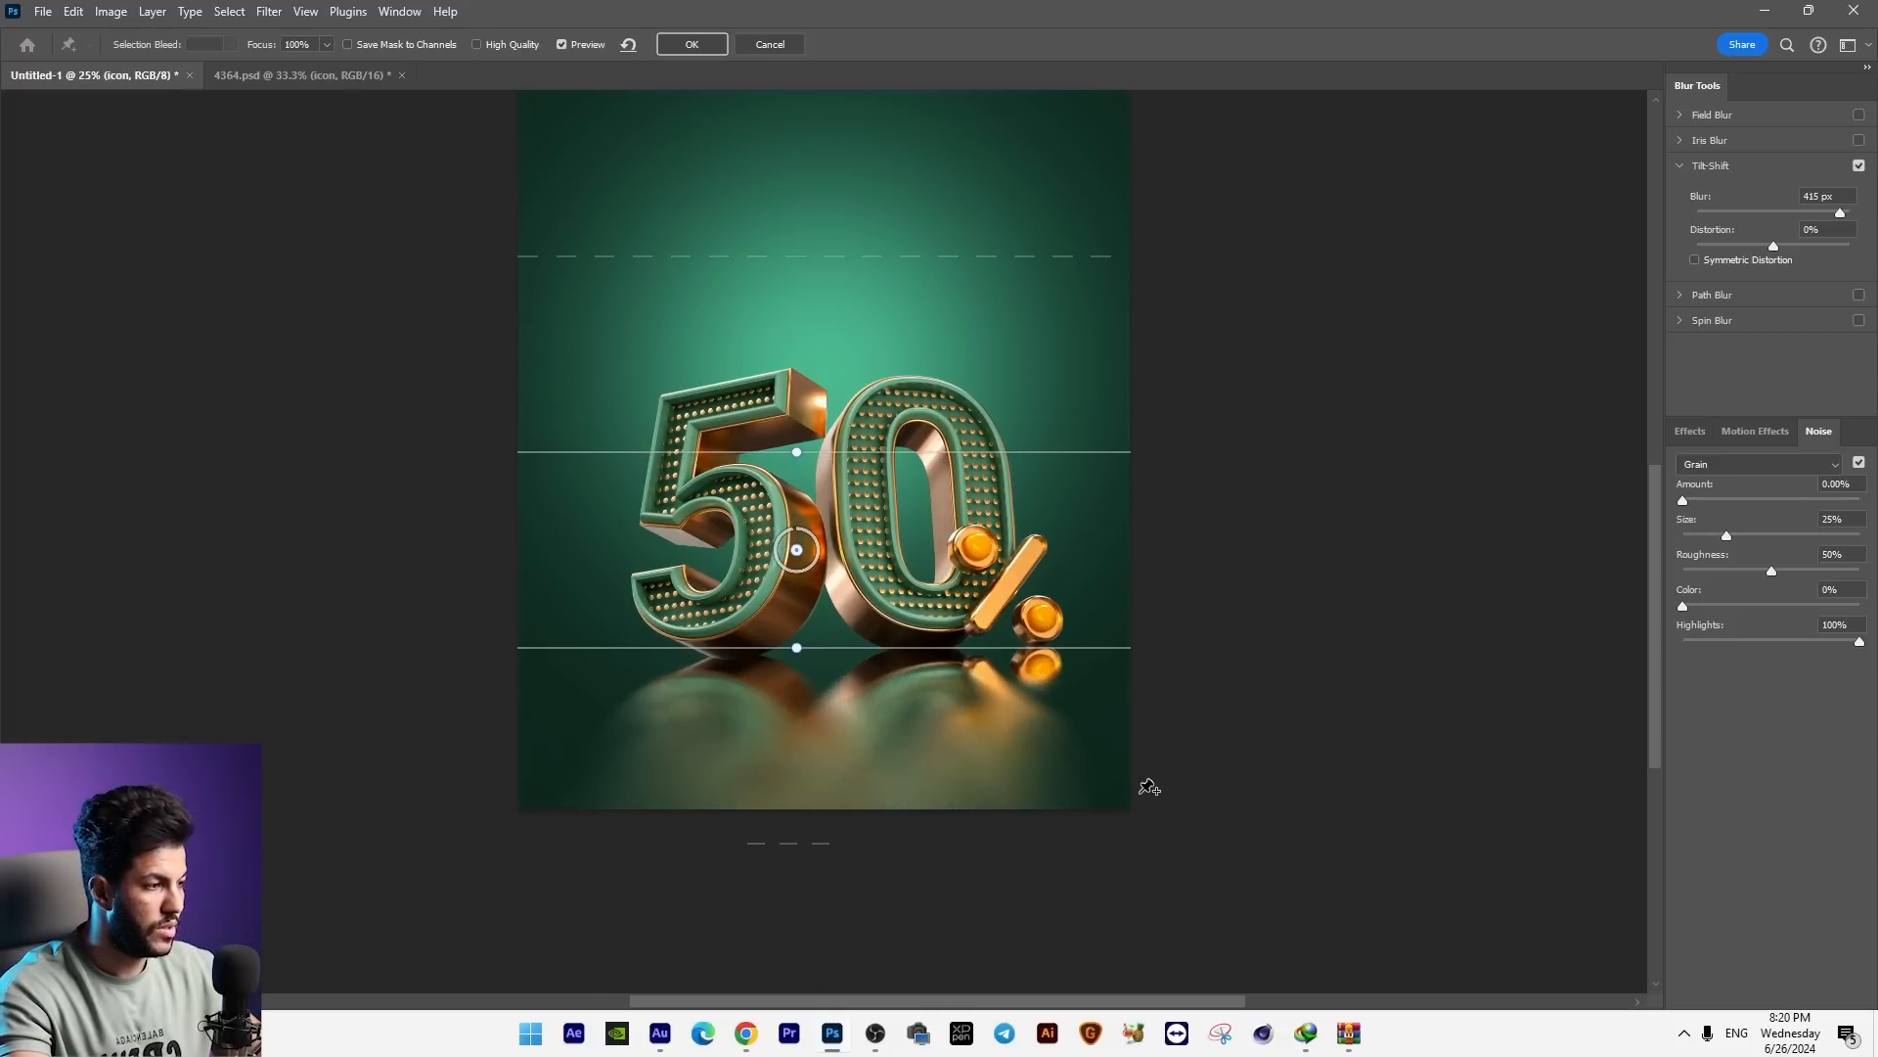
key(Return)
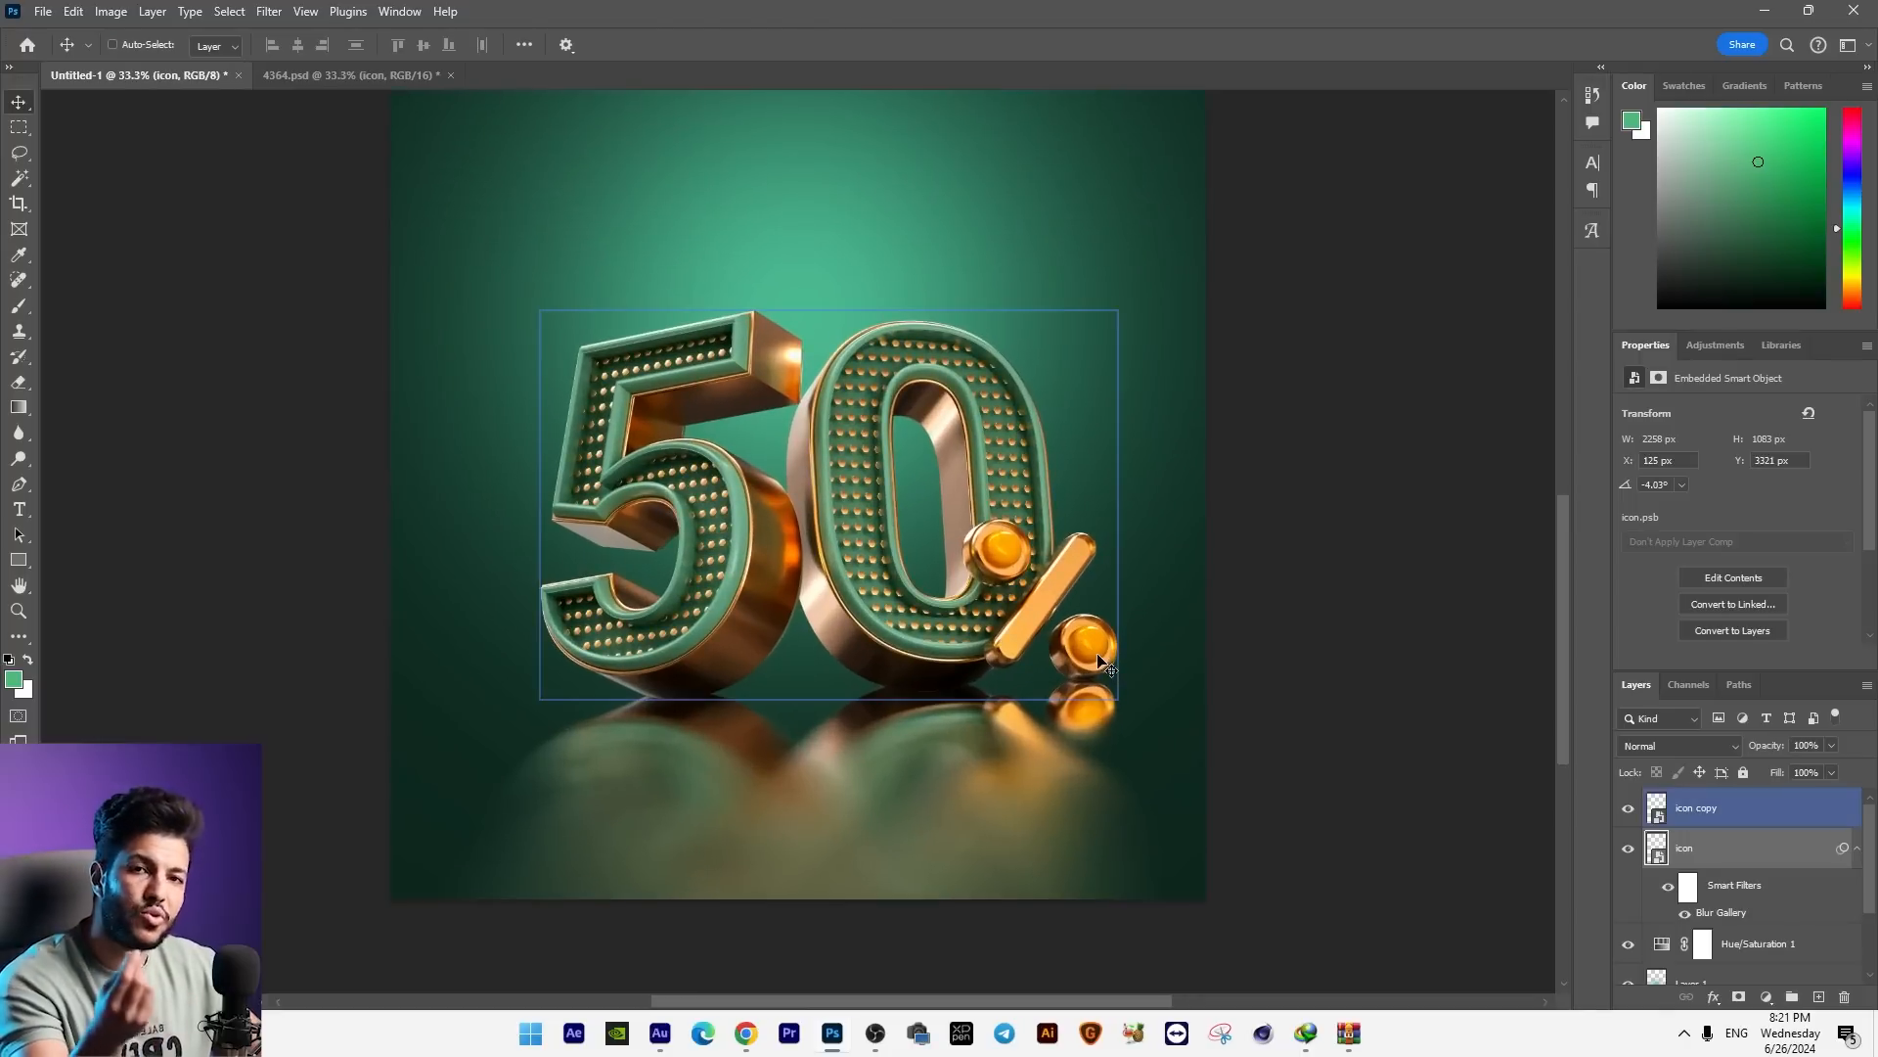
Step: Lower the blurred reflection layer's opacity to 57%
ctrl+click(945, 824)
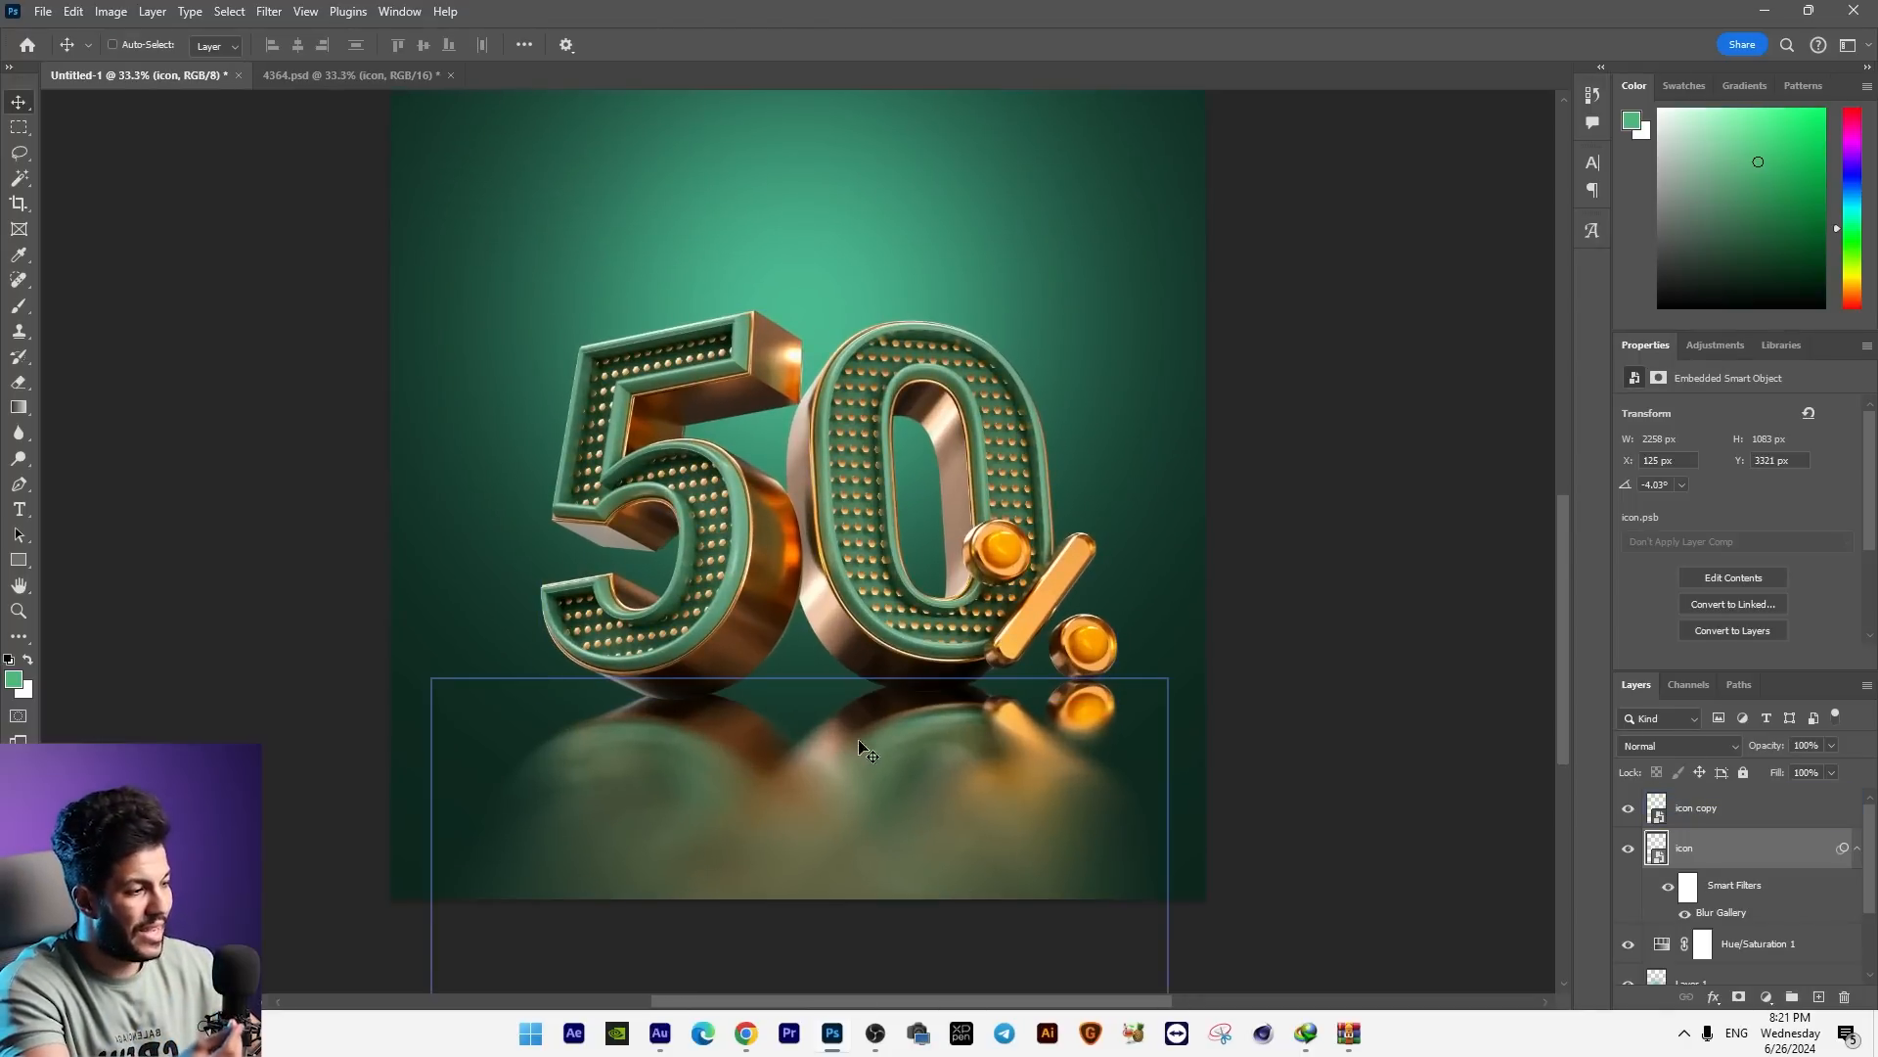
ctrl+click(908, 643)
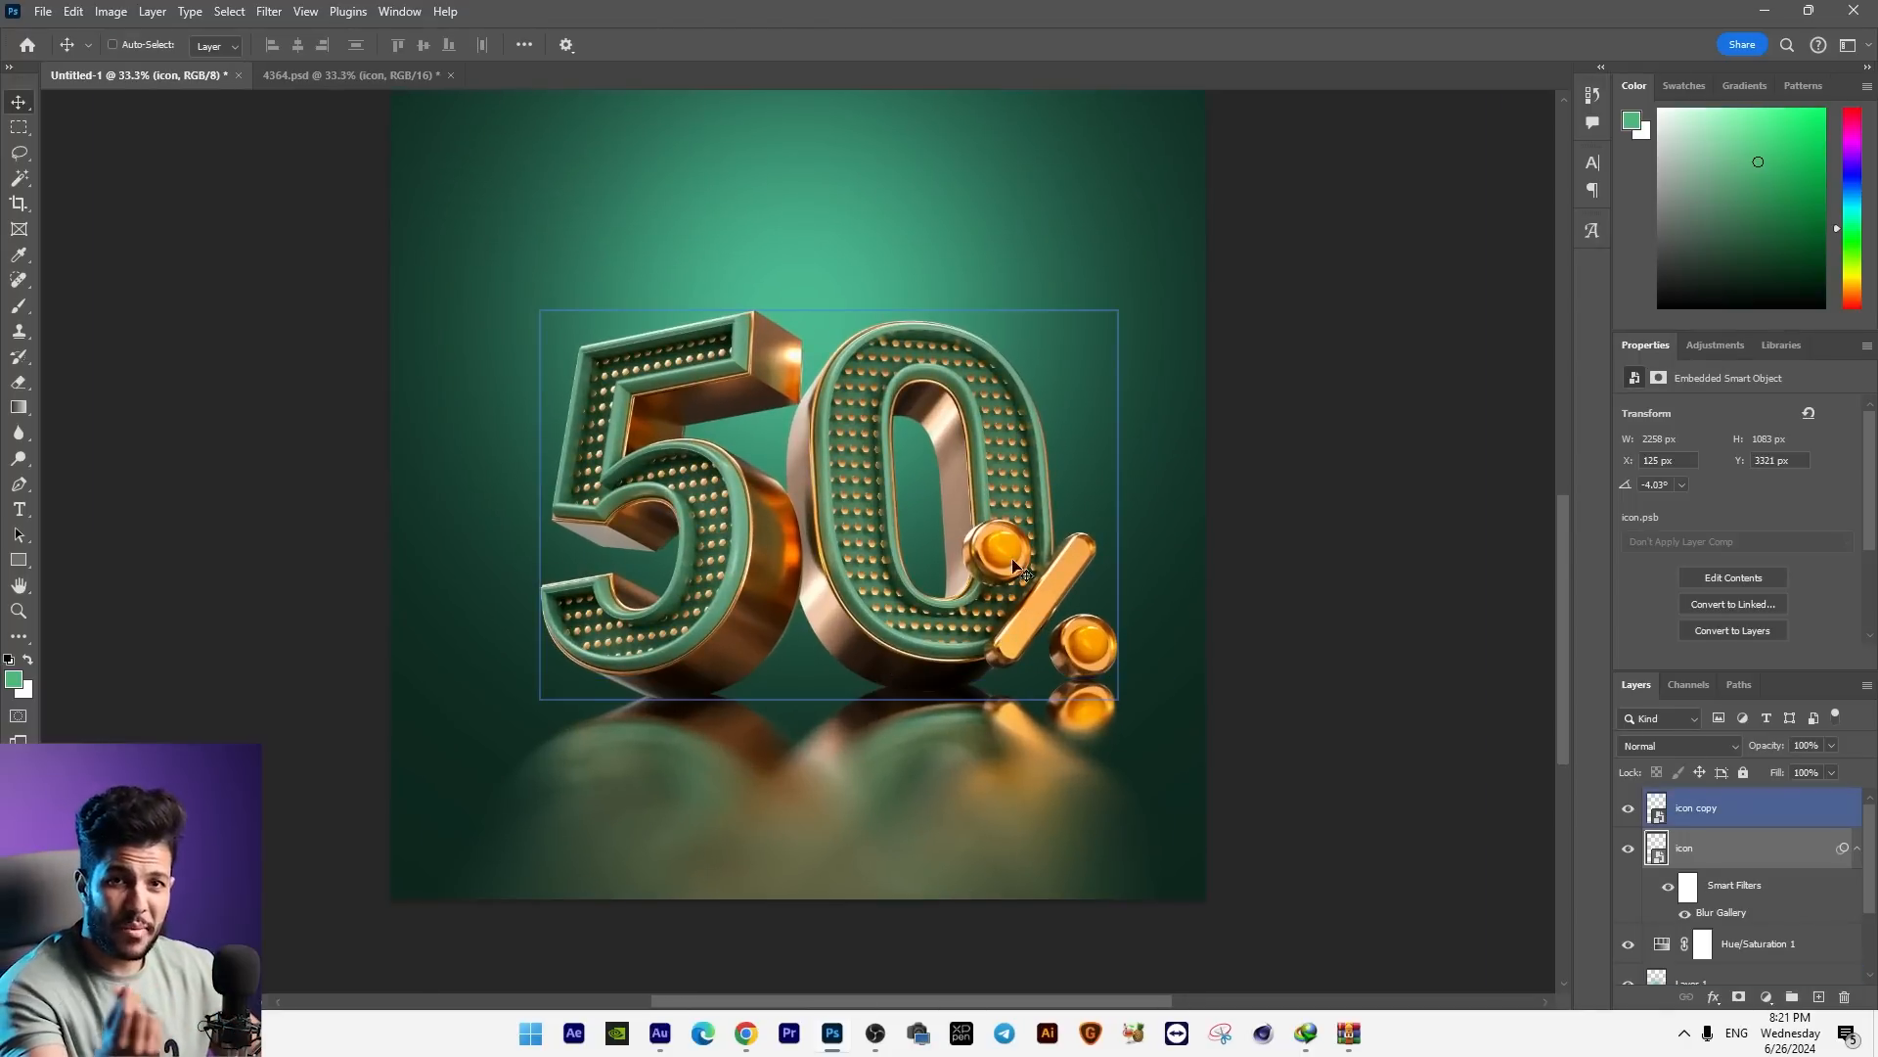
ctrl+click(959, 236)
ctrl+click(704, 767)
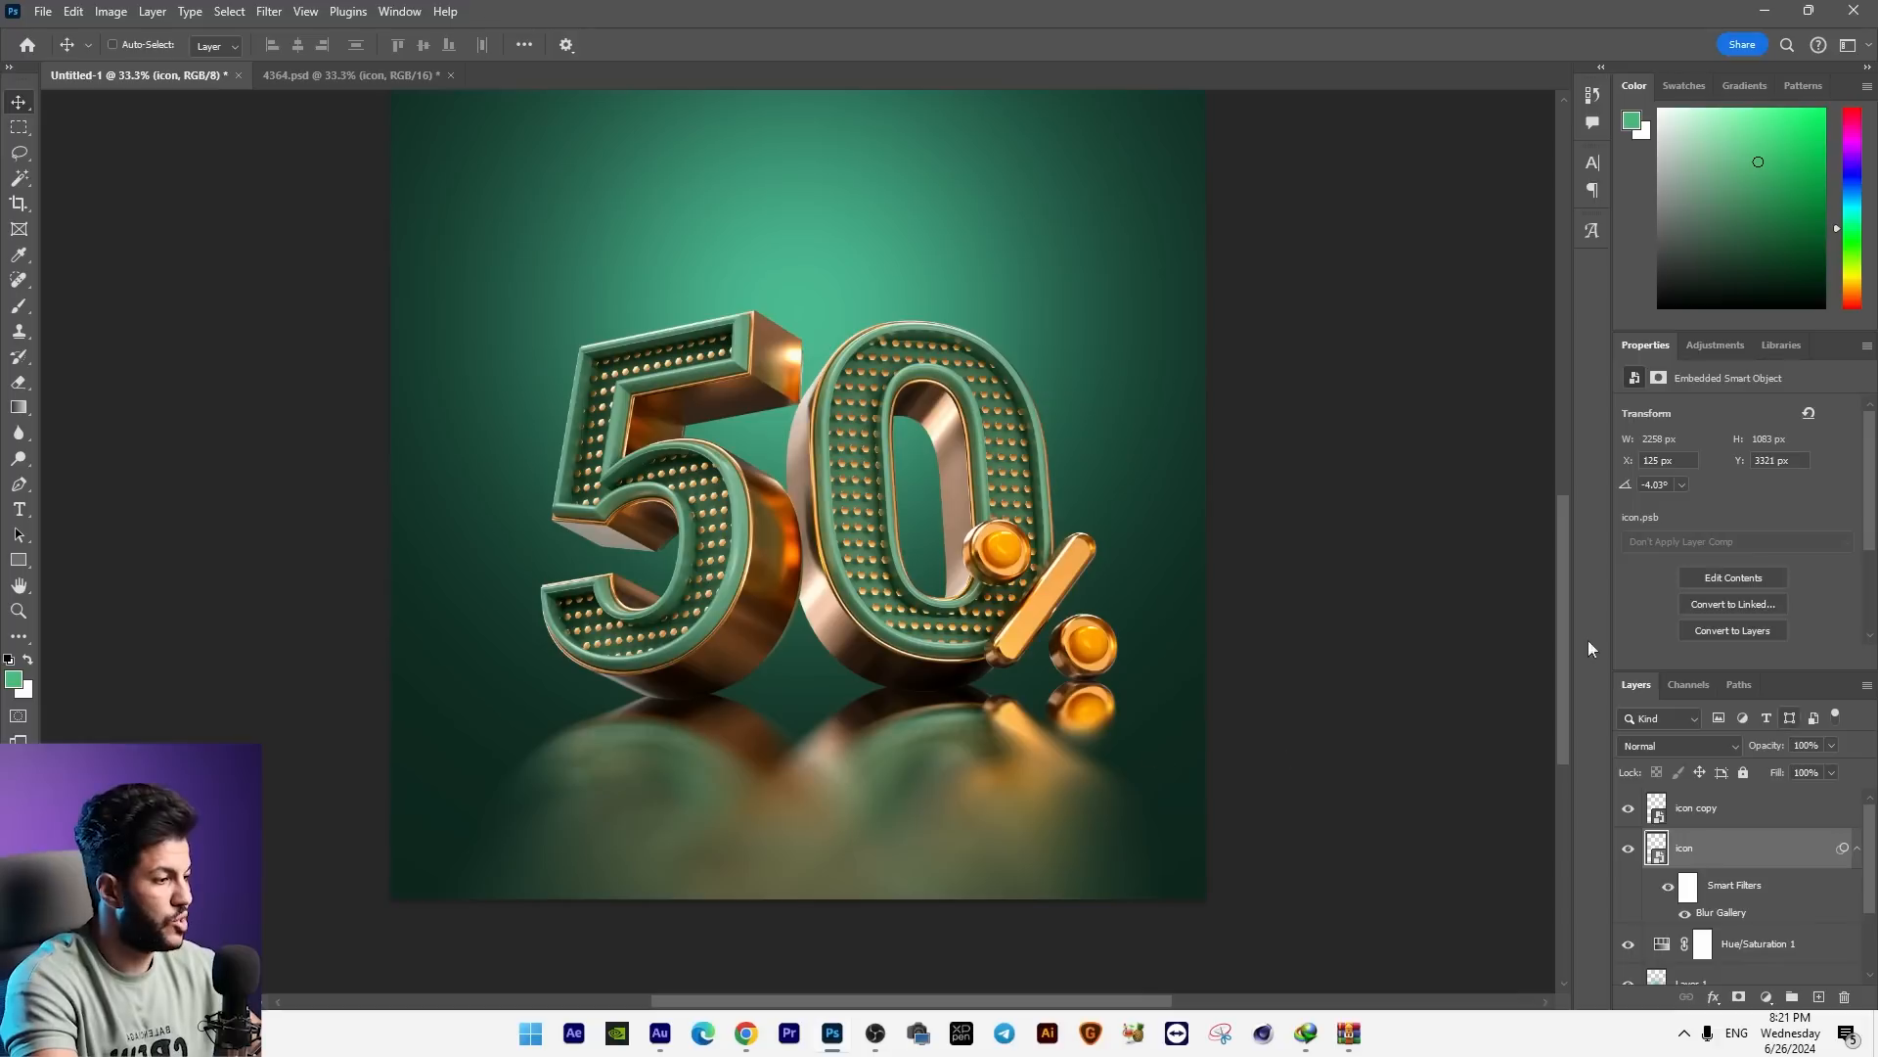
click(1829, 745)
drag(1804, 761, 1792, 772)
click(1668, 766)
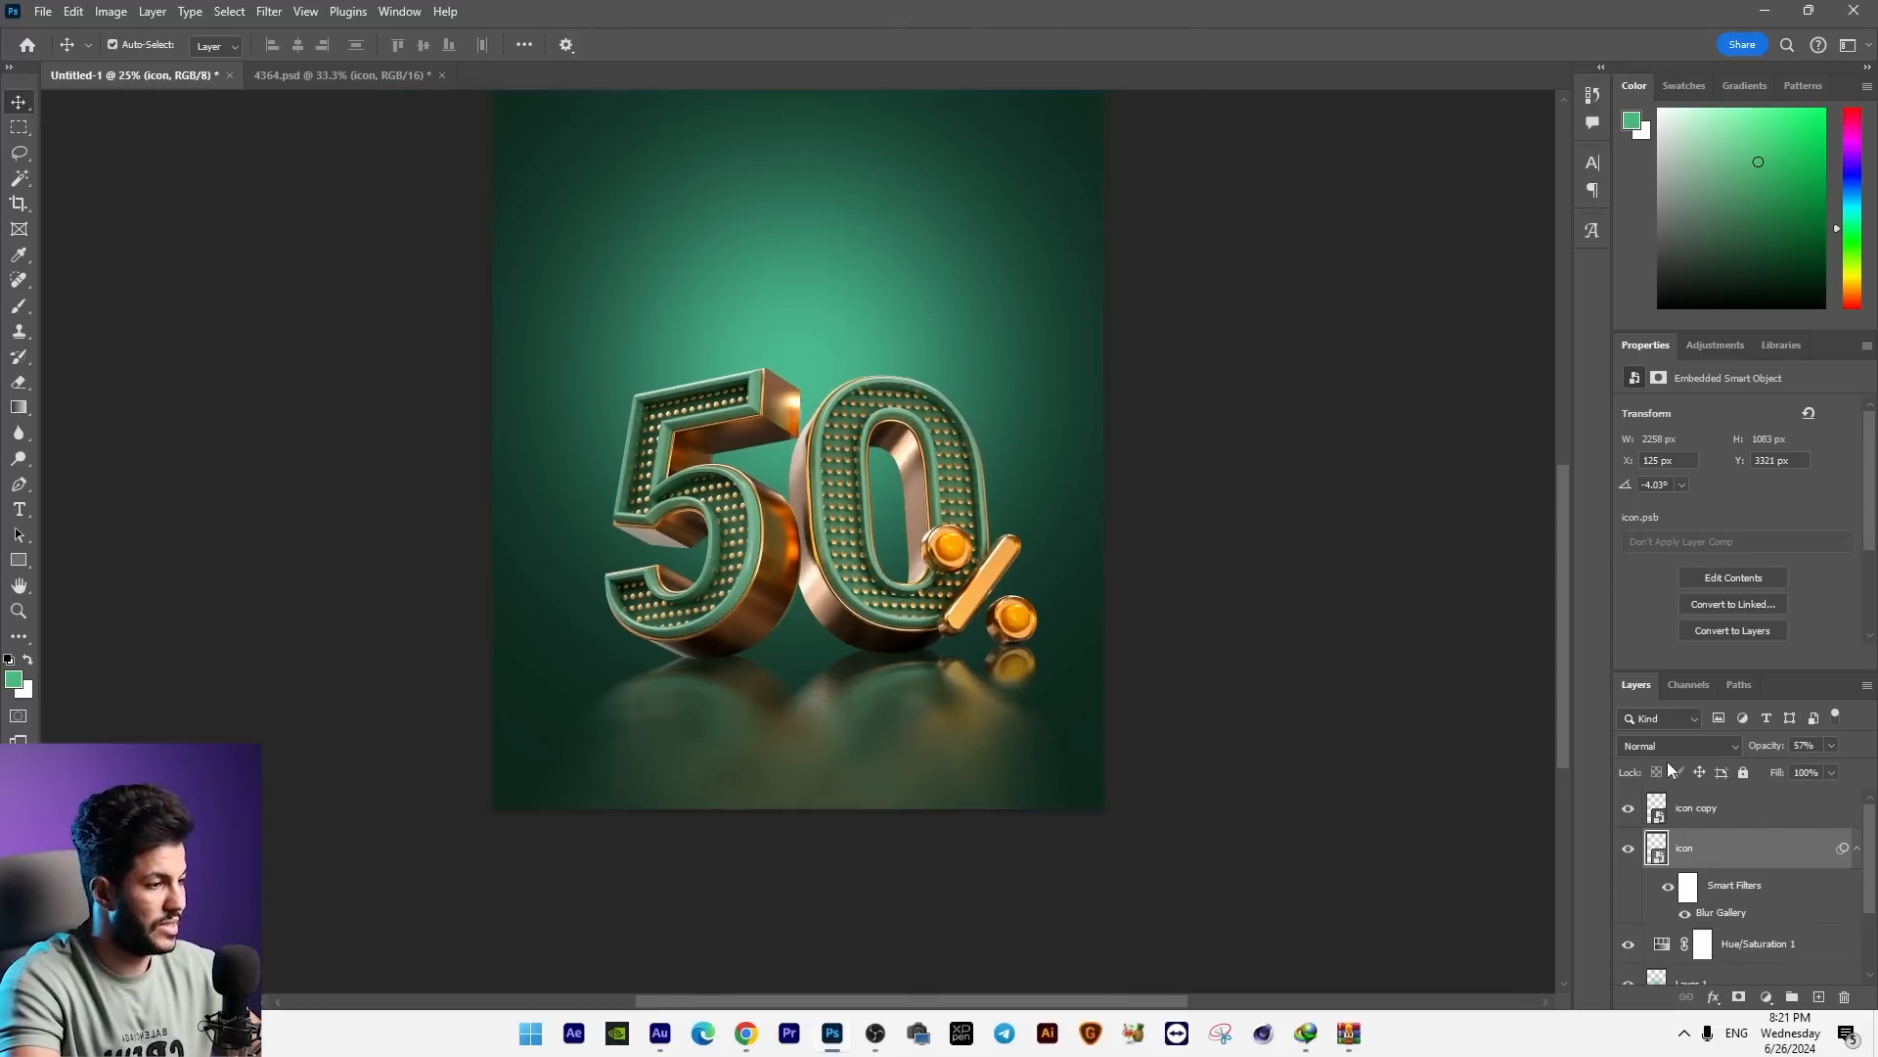
Step: Add a layer above the reflection and stamp a black spot below the 5 with a 306 px, 0% hardness brush
key(ctrl+plus)
key(ctrl+plus)
drag(1001, 732, 950, 596)
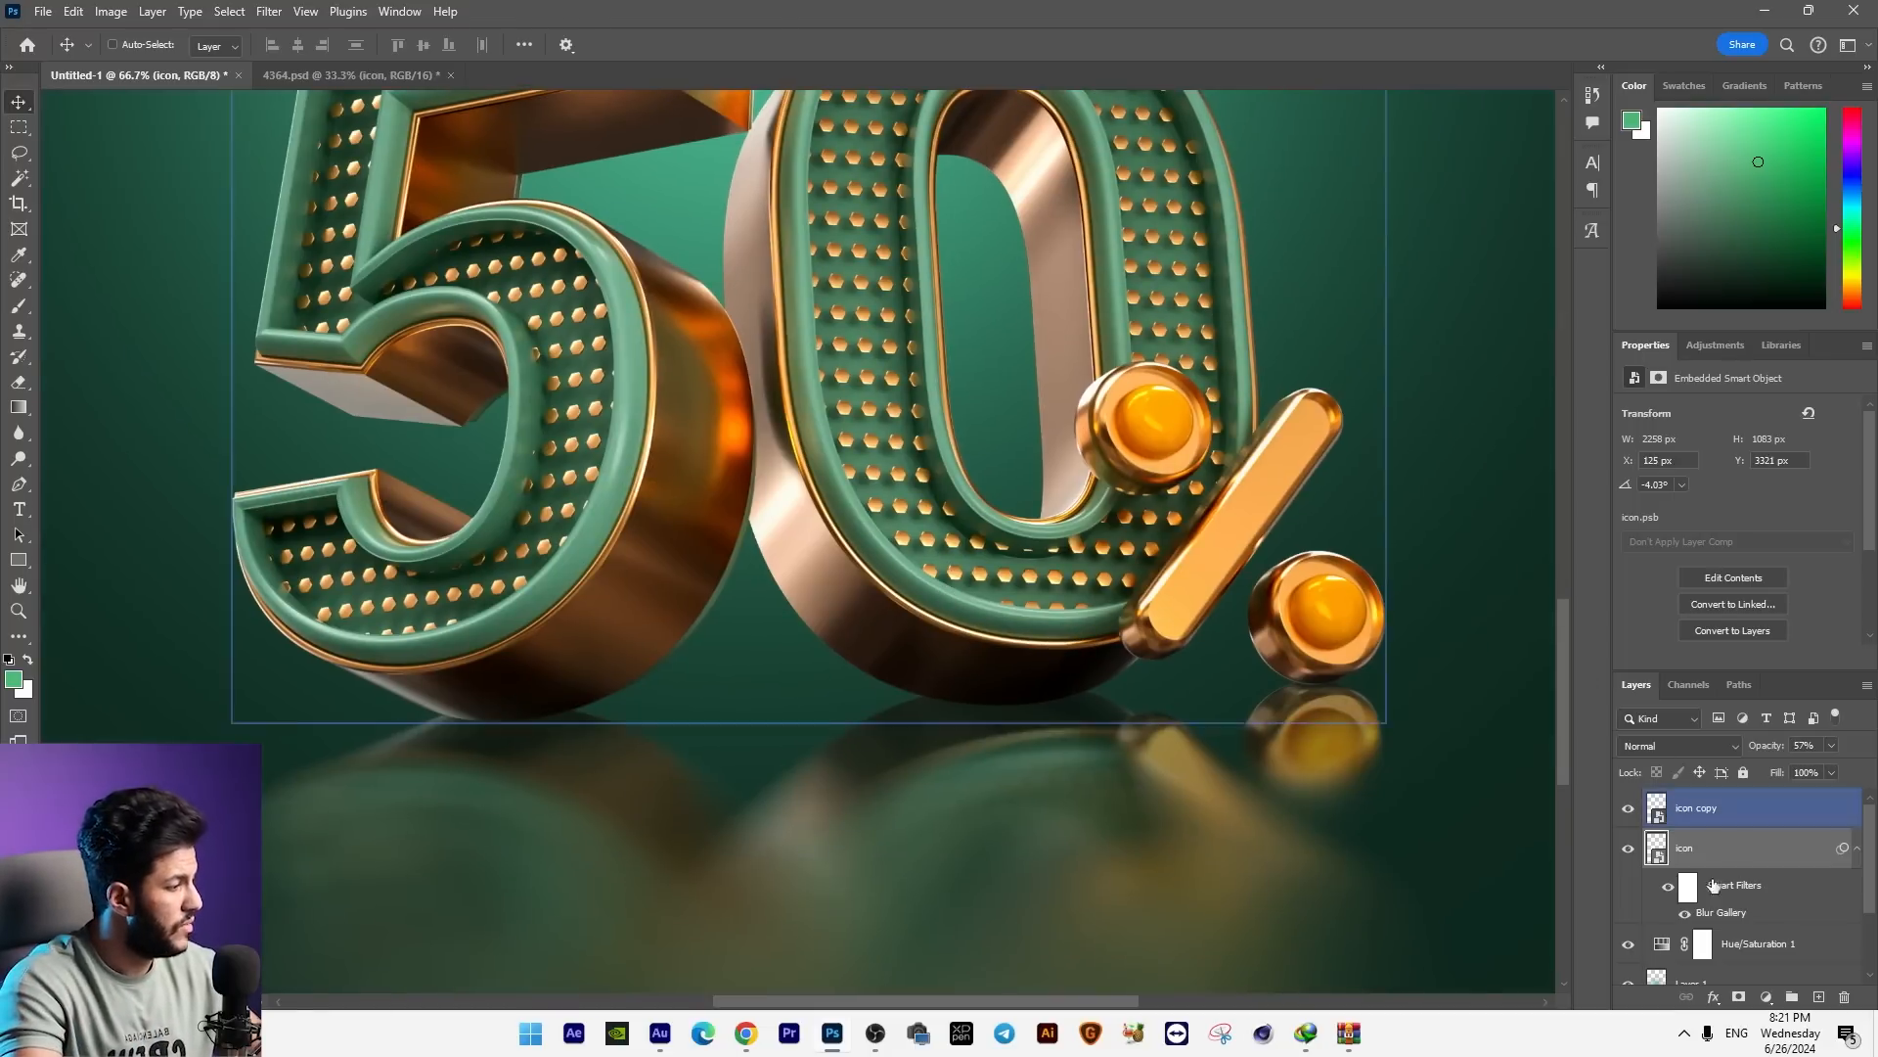
click(1722, 980)
click(1819, 996)
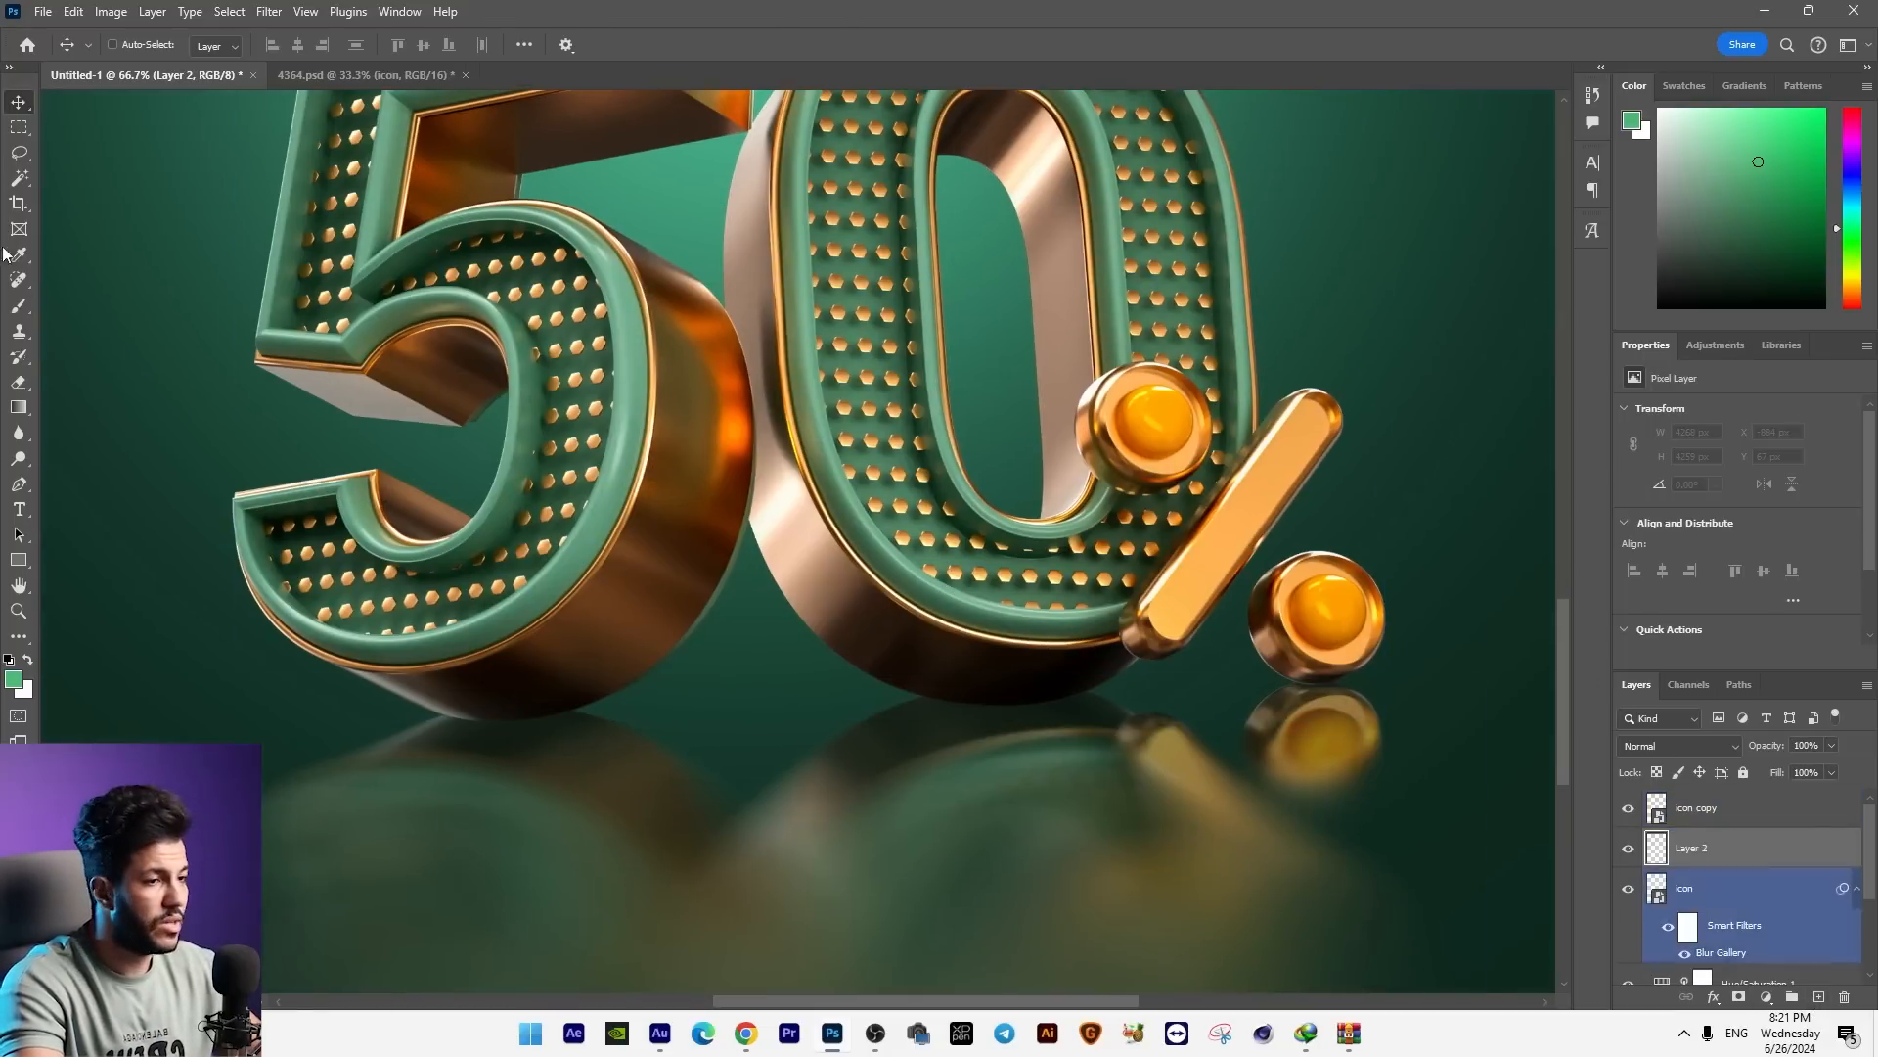
key(b)
right_click(812, 685)
click(982, 704)
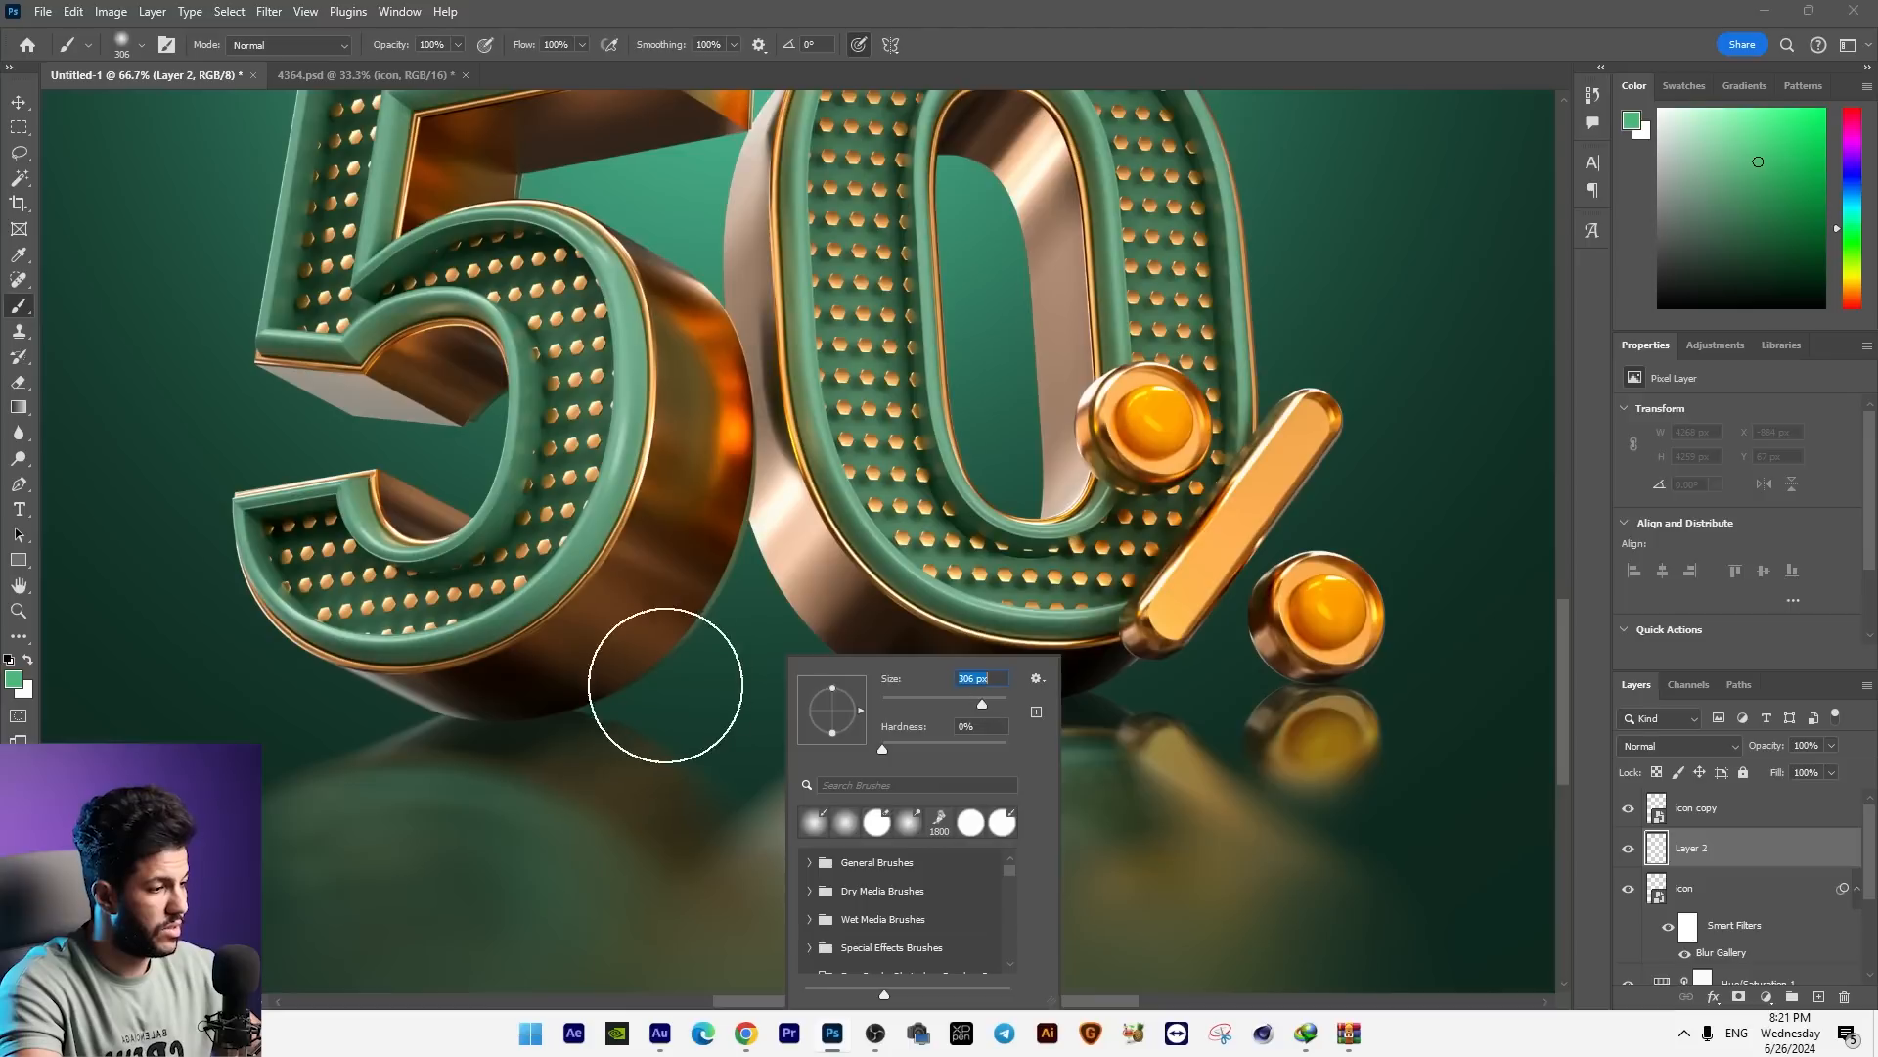
click(13, 684)
drag(1037, 431, 1476, 592)
key(Return)
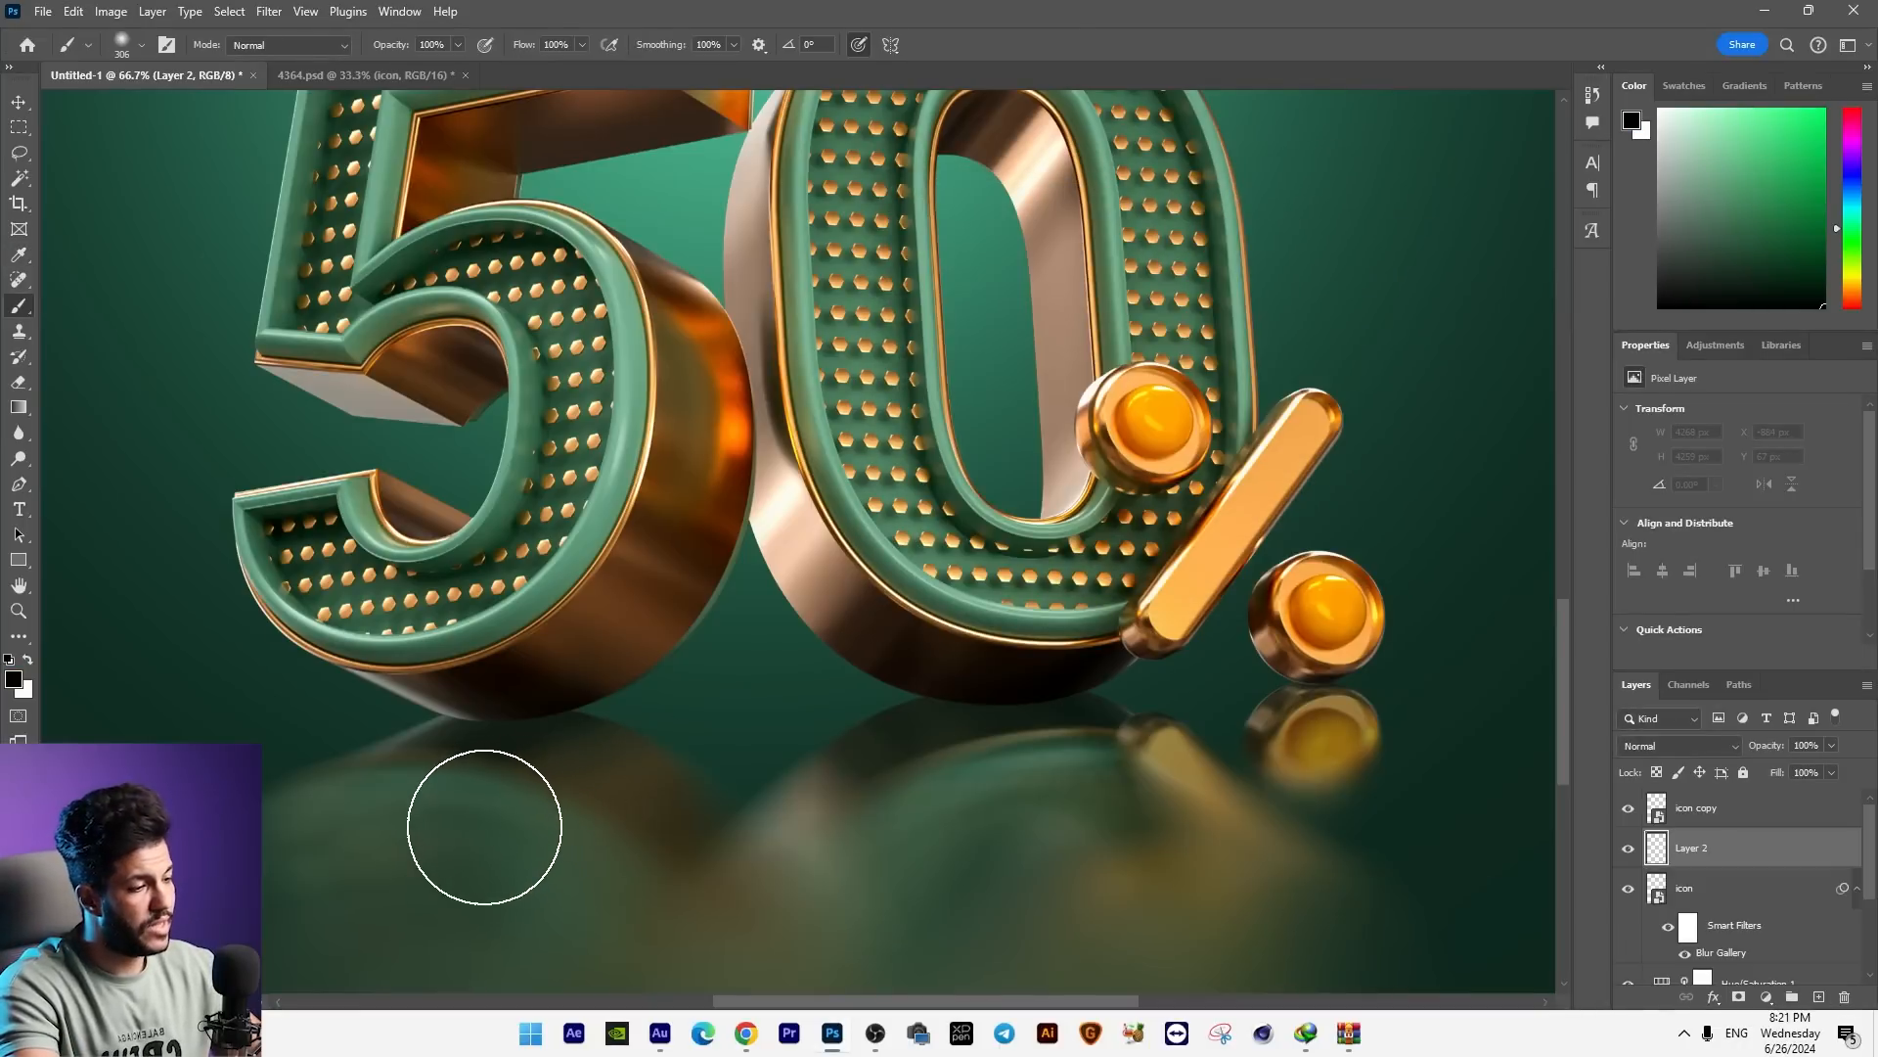
click(482, 825)
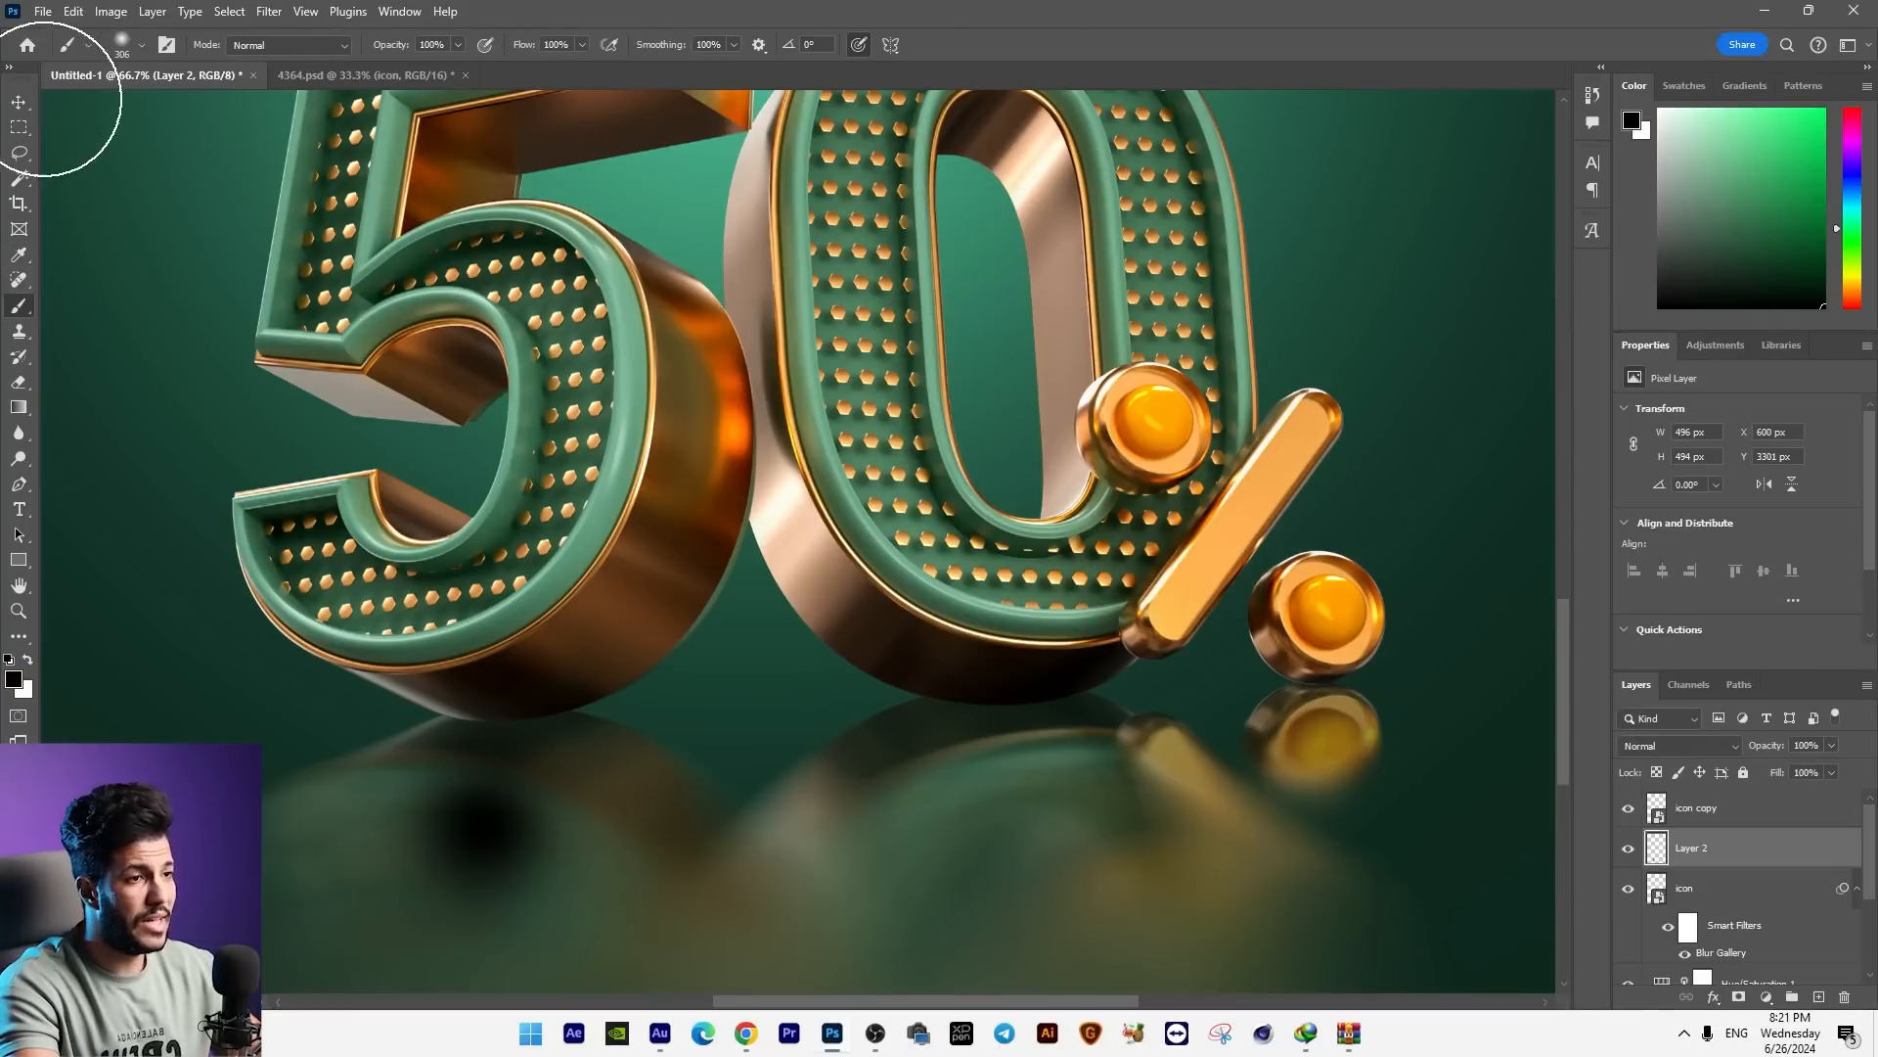
Step: Warp the black spot below the 5, pulling it sideways into a narrow, curved smudge
click(19, 102)
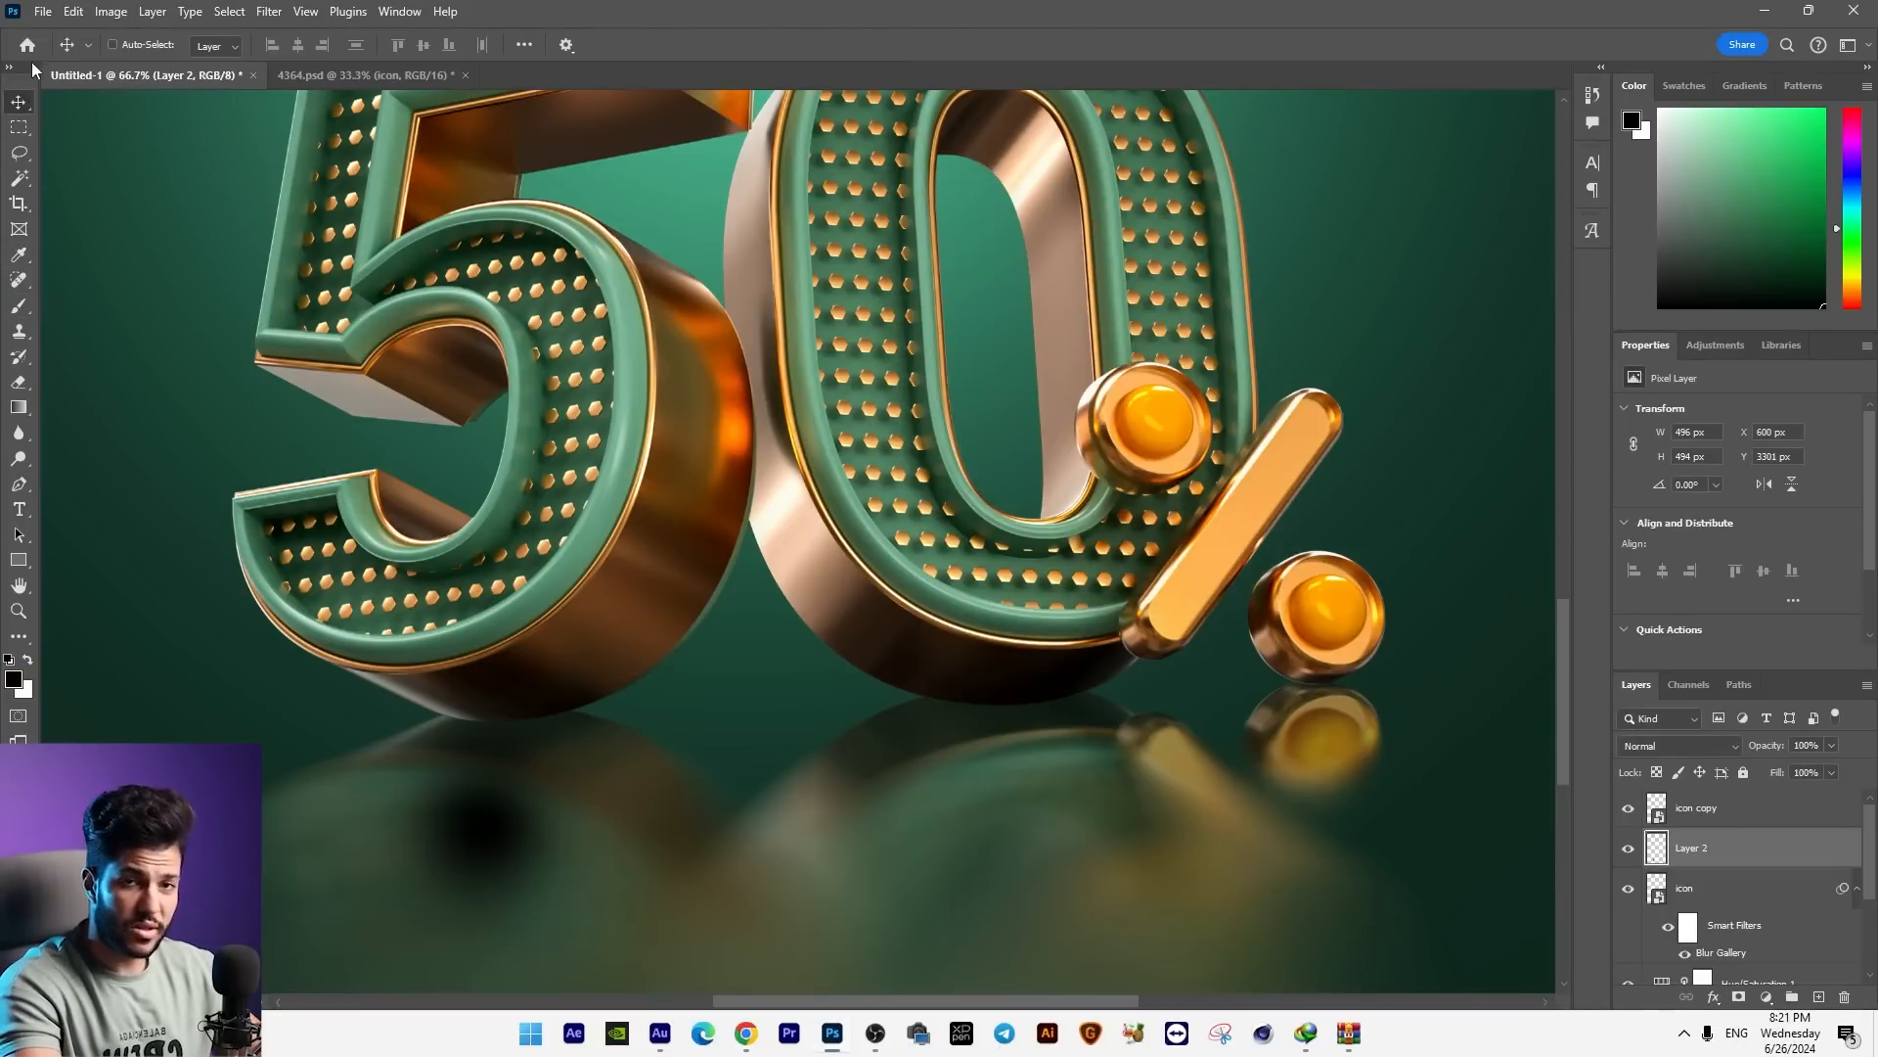
key(ctrl+t)
right_click(464, 458)
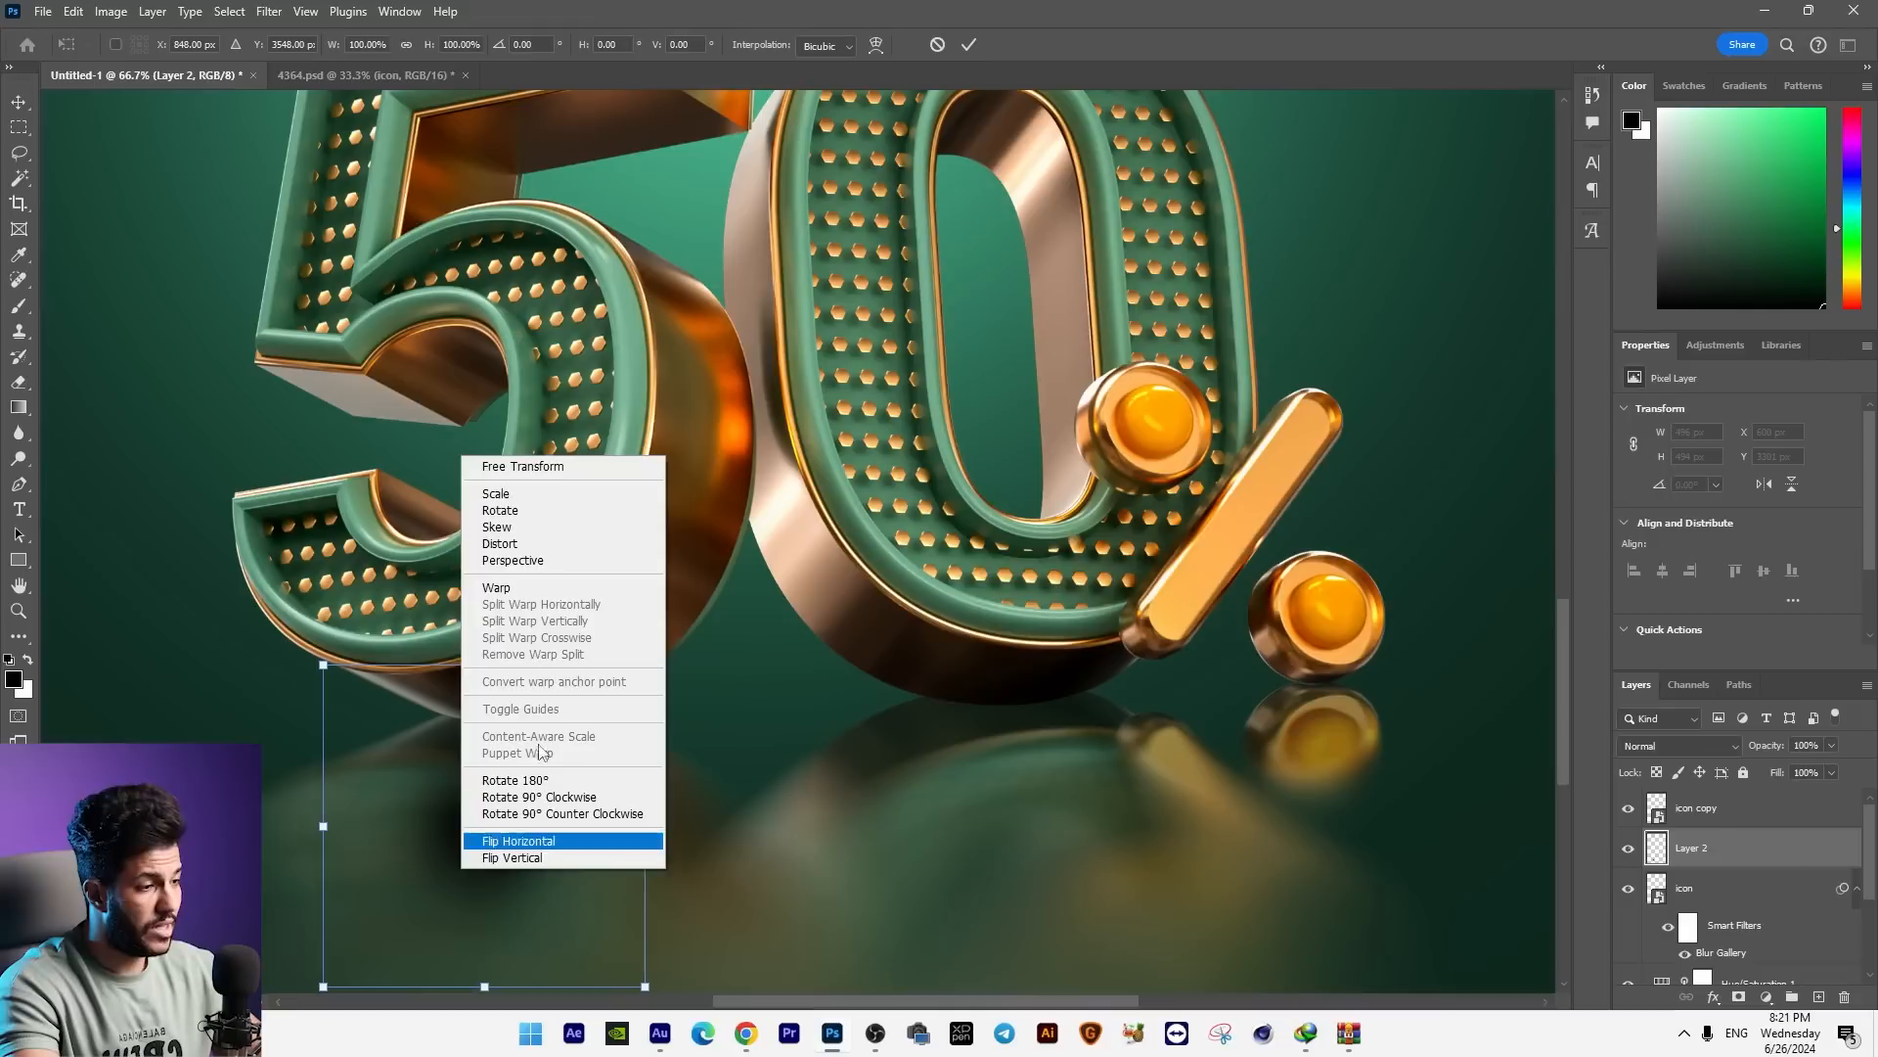
click(513, 588)
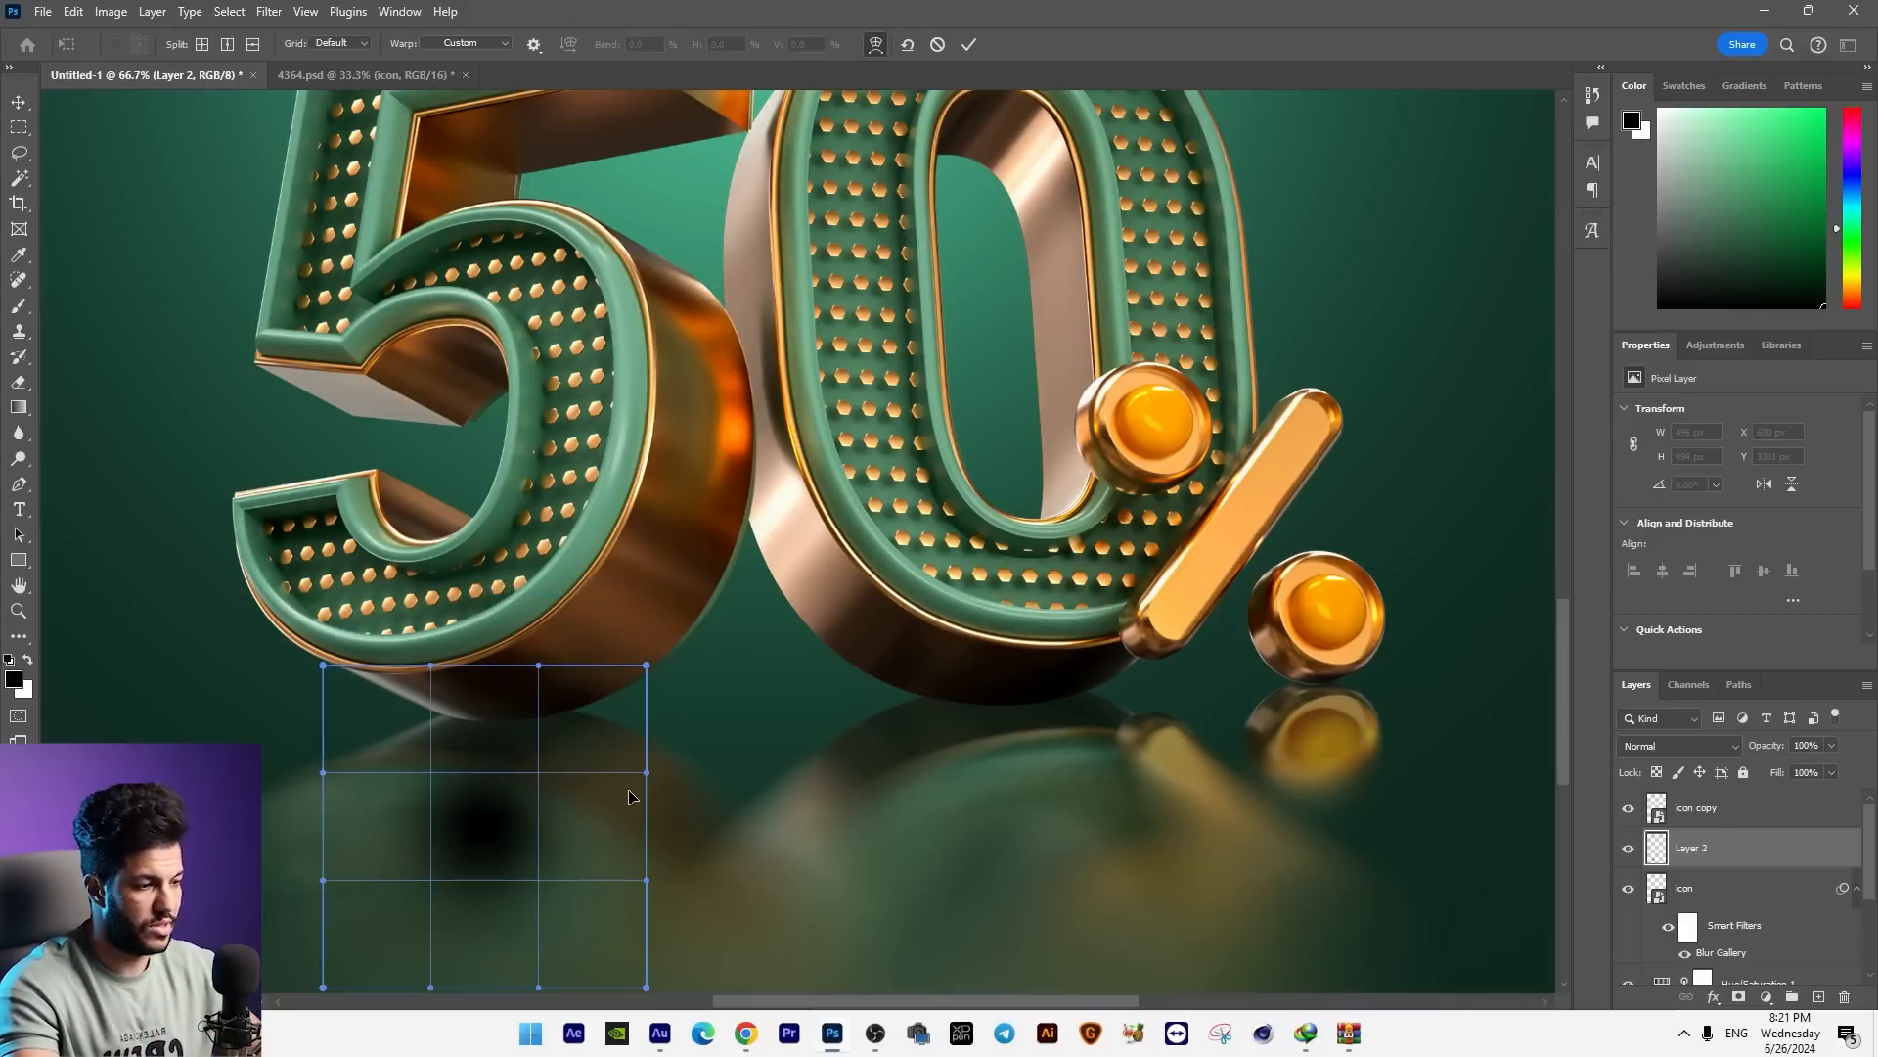
mouse_move(596, 829)
mouse_down()
mouse_move(413, 843)
mouse_move(447, 861)
mouse_up()
key(Return)
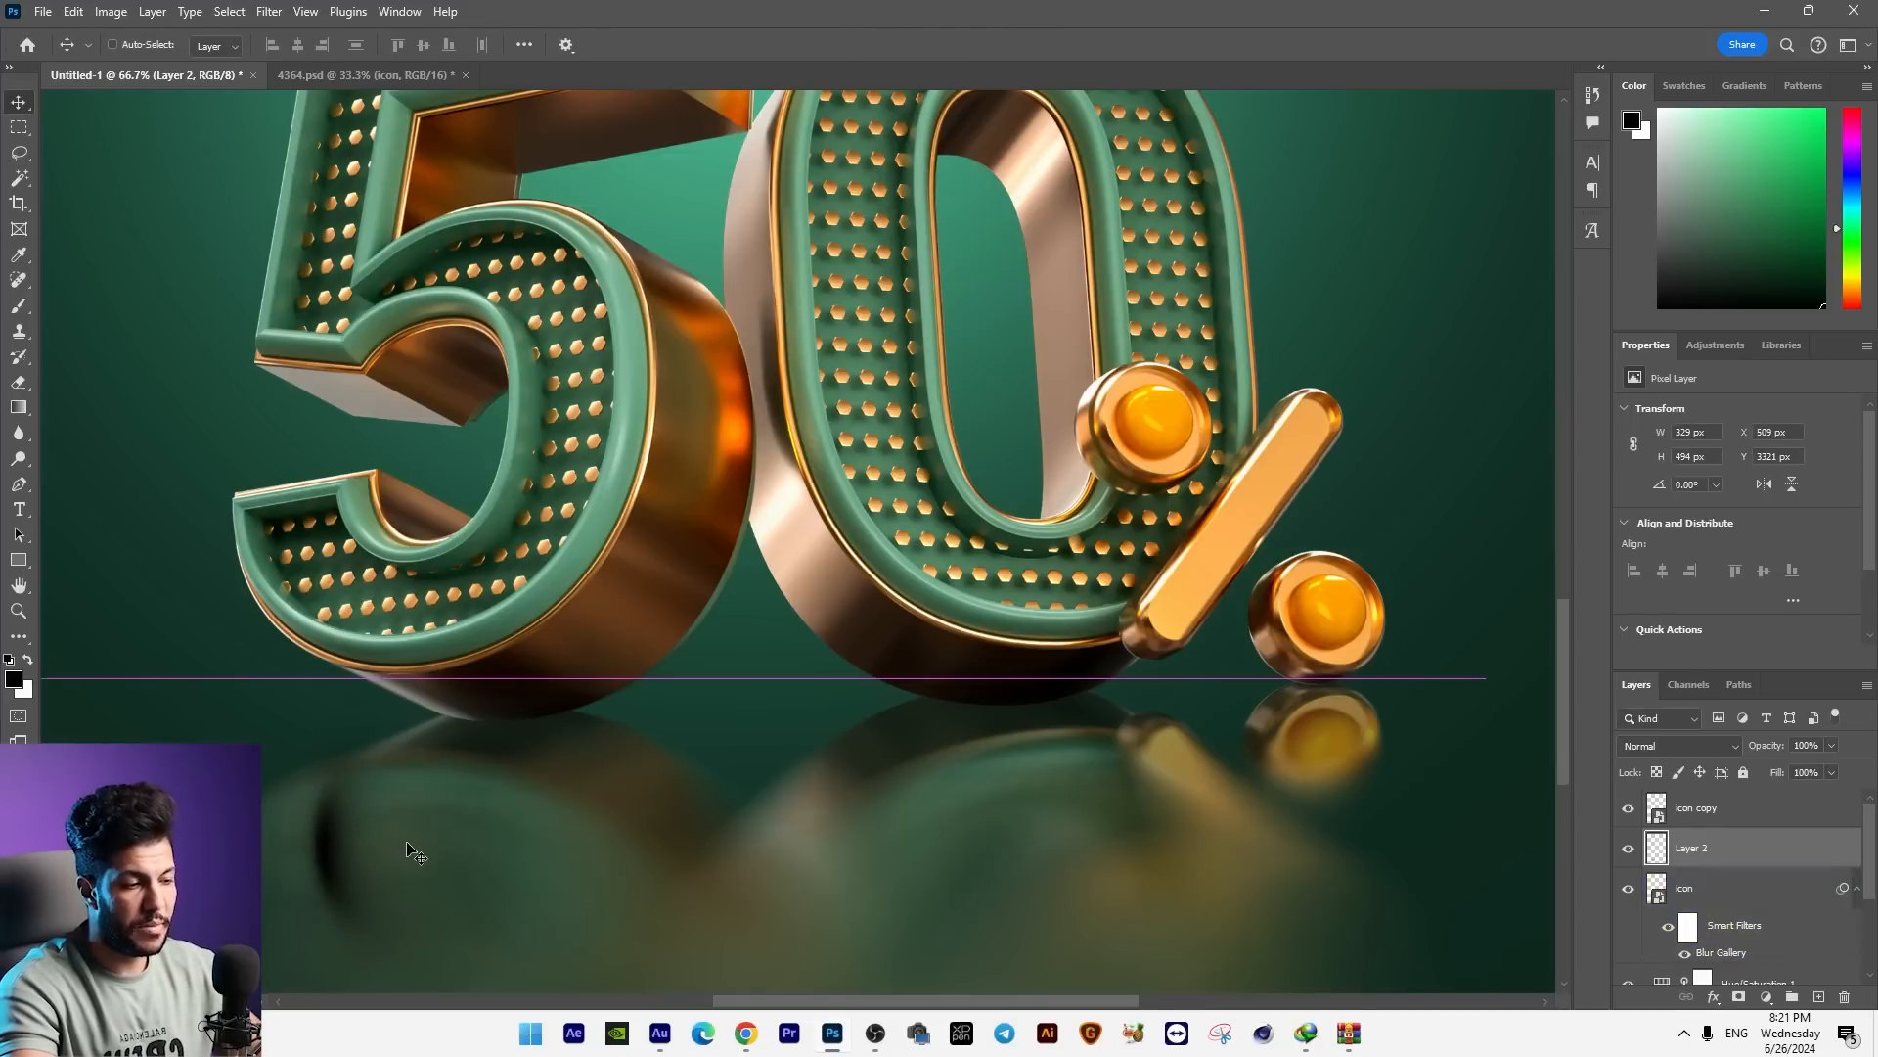
Step: Stretch and flatten the black spot into a thin contact shadow about 1552 × 81 px under the base of the 5
key(ctrl+minus)
key(ctrl+t)
drag(559, 764, 873, 764)
drag(482, 636, 743, 664)
key(Return)
ctrl+click(763, 753)
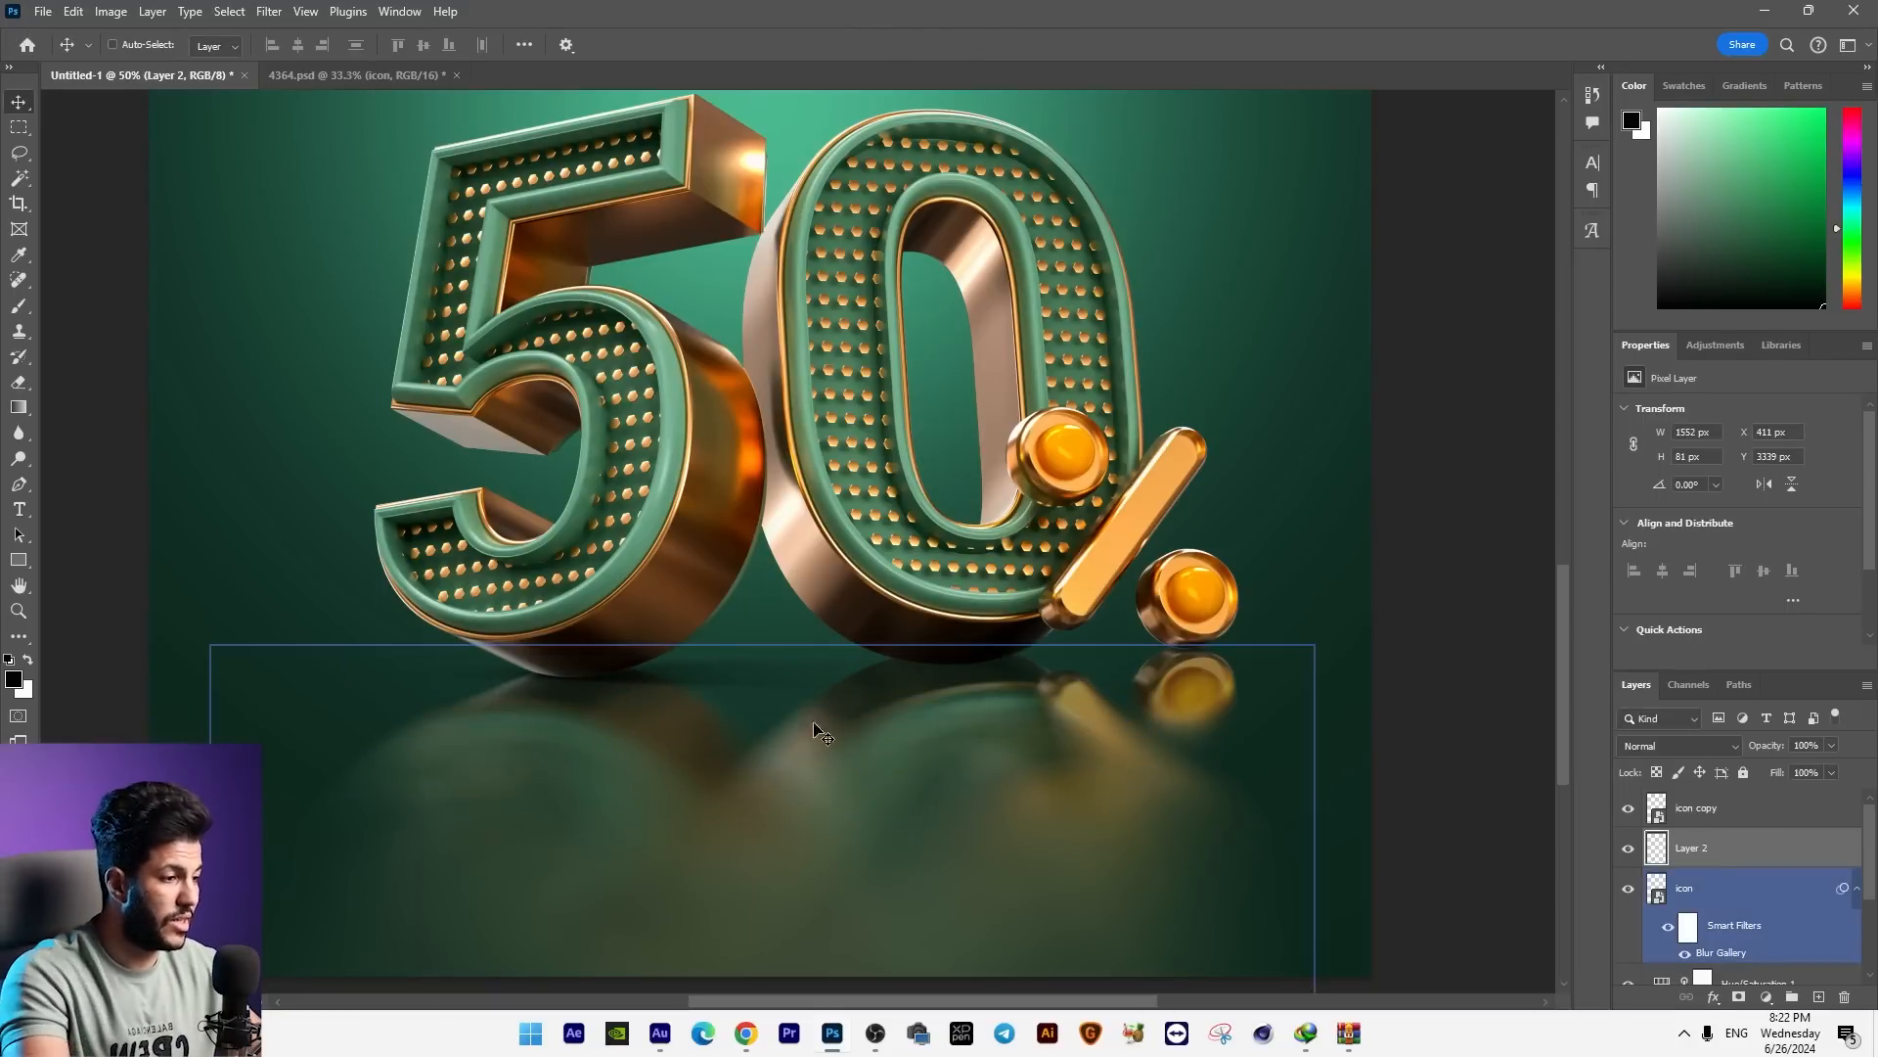
Step: Duplicate the contact shadow, place the copy under the 0 and percent sign, and narrow it to about 1236 px
drag(813, 734, 1198, 722)
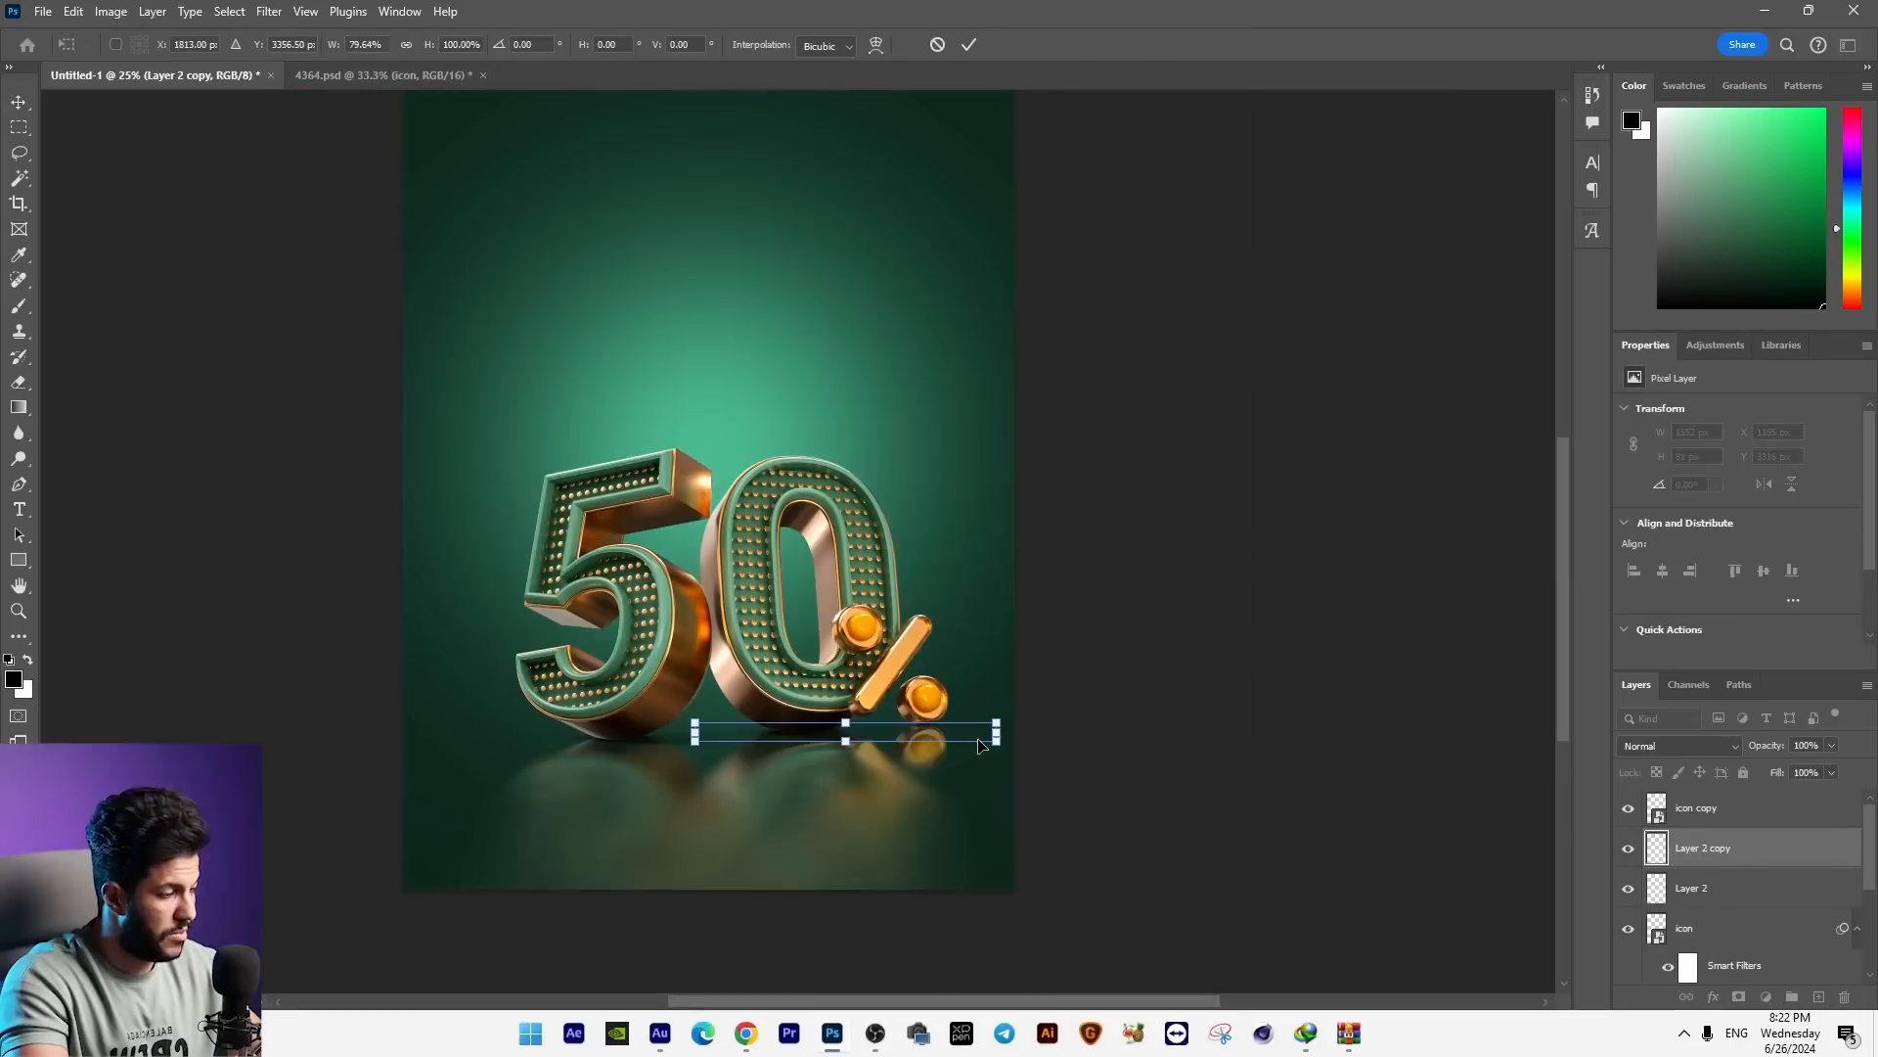
key(Return)
mouse_move(1018, 734)
mouse_down()
mouse_move(995, 719)
mouse_move(1023, 724)
mouse_up()
Step: Select the original contact shadow layer under the 5 and narrow it to about 1328 px
ctrl+right_click(666, 747)
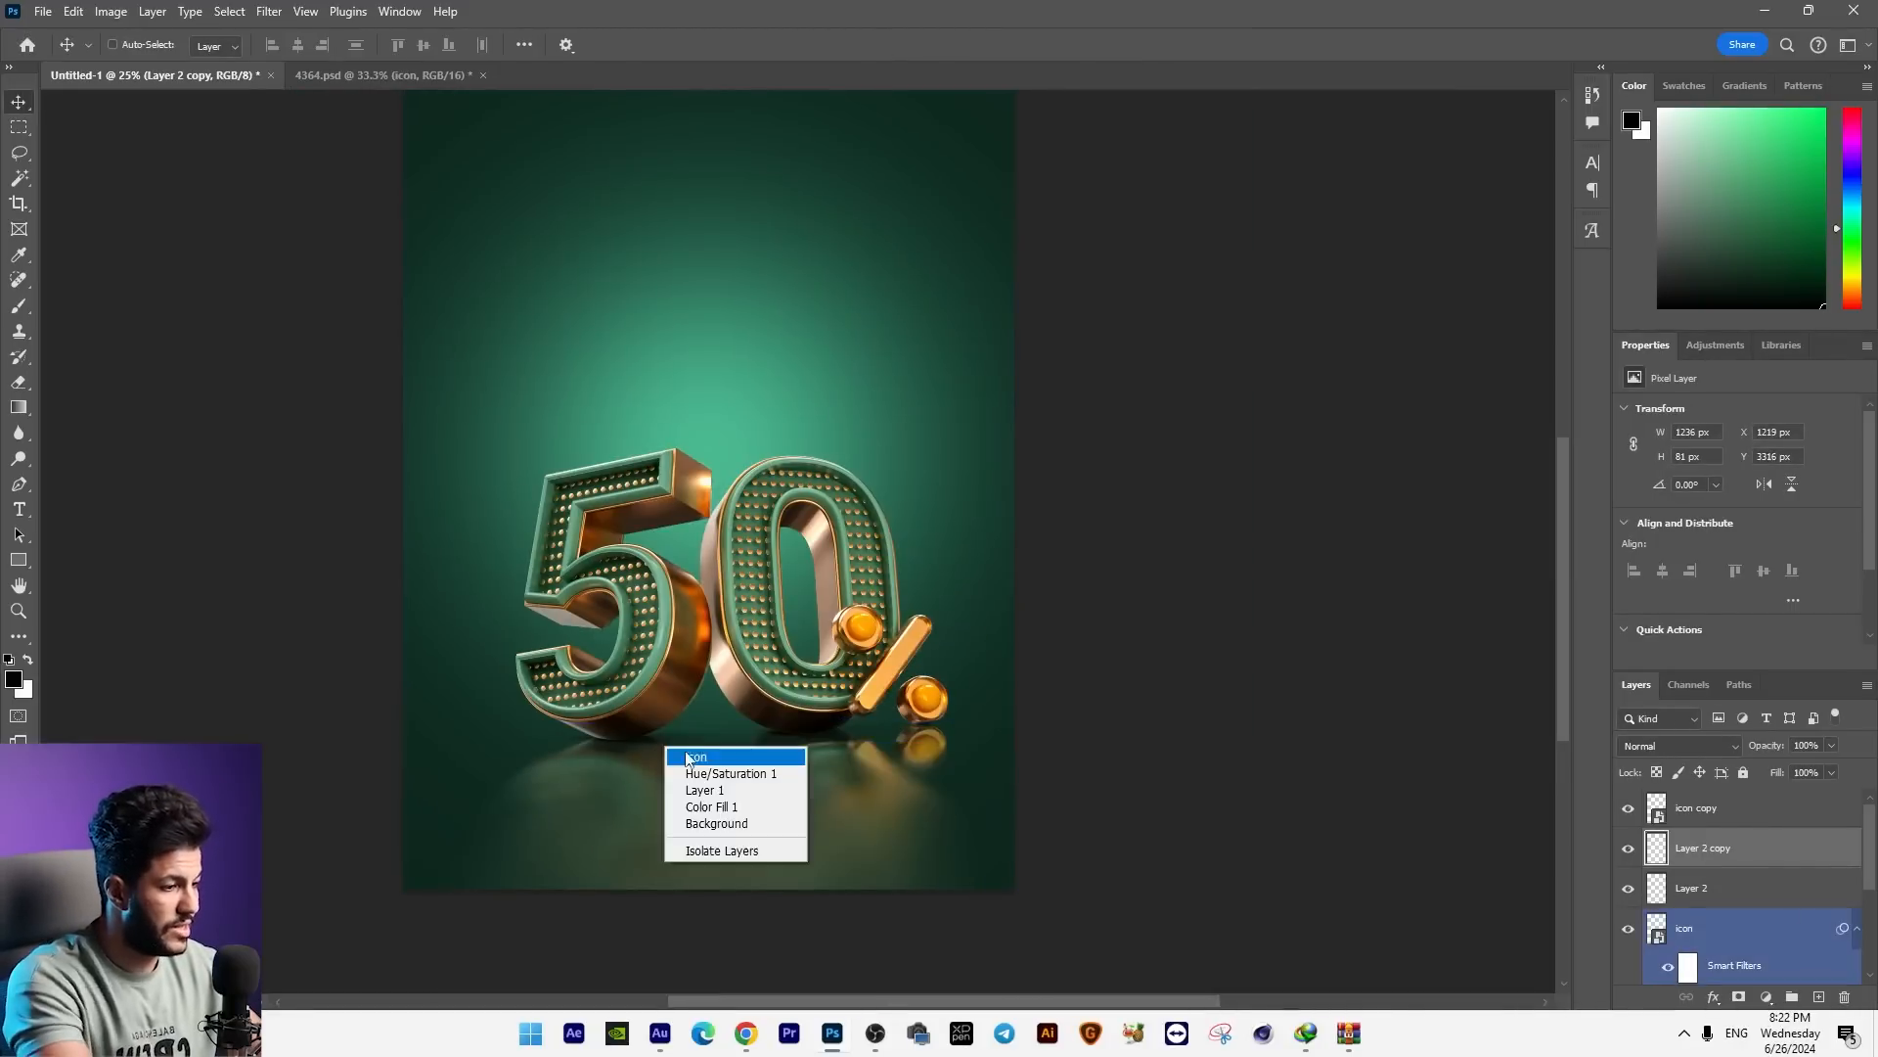
right_click(668, 744)
click(691, 770)
right_click(683, 744)
click(708, 755)
key(ctrl+t)
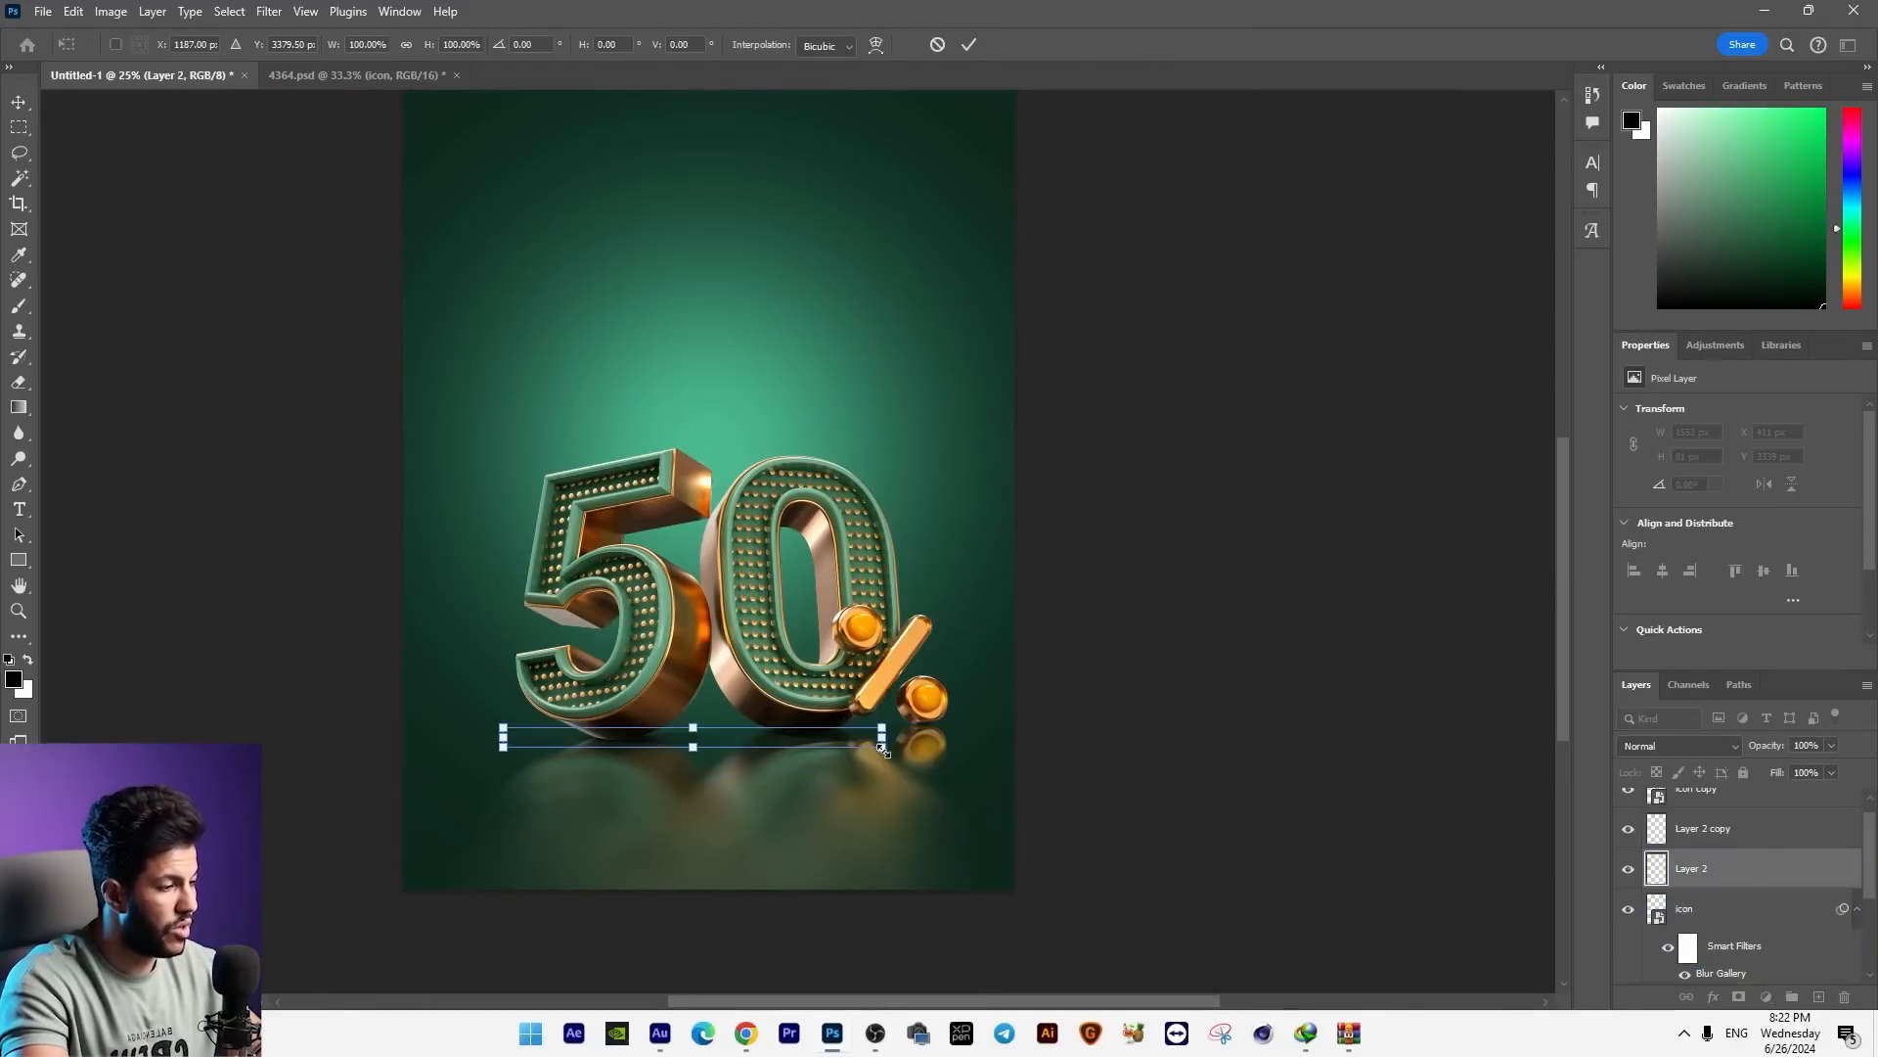
drag(882, 735, 827, 735)
key(Return)
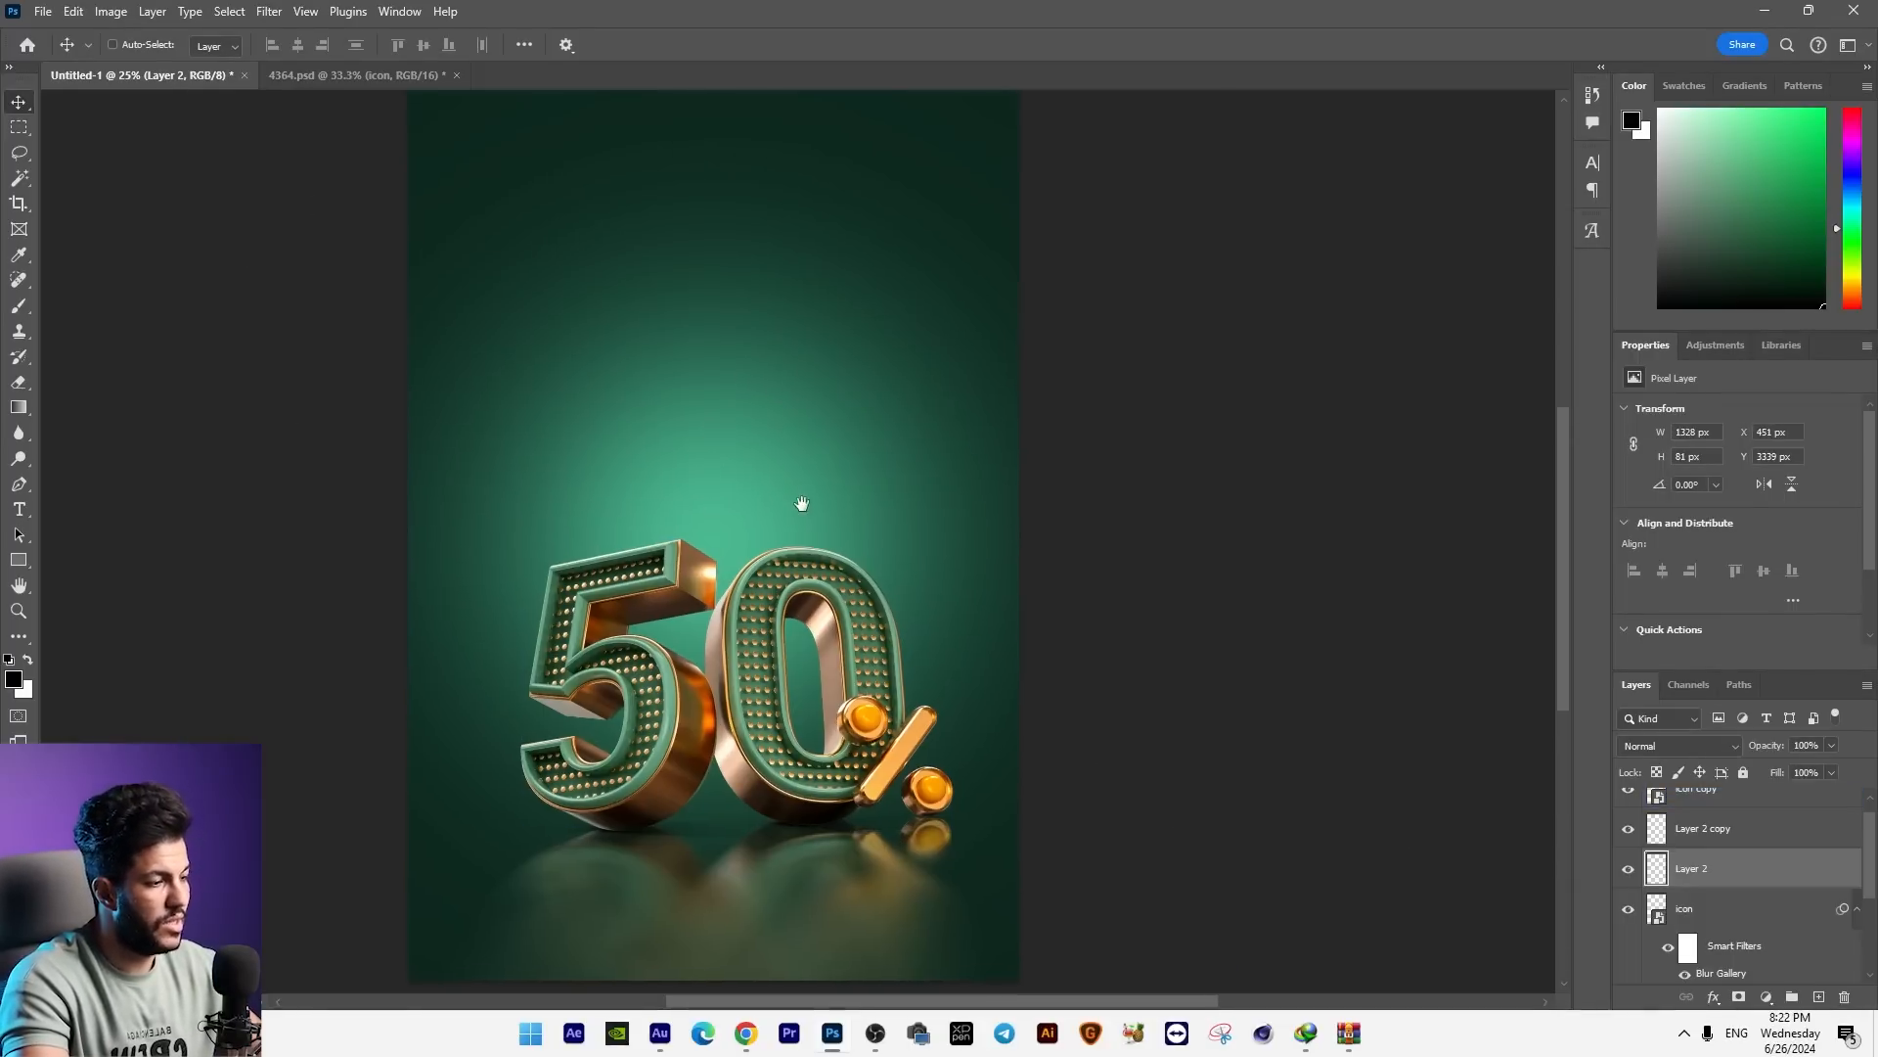
Step: Select the background glow on Layer 1 and nudge its position behind the 50% graphic
right_click(700, 448)
click(749, 457)
right_click(748, 453)
click(783, 480)
mouse_move(783, 482)
mouse_down()
mouse_move(551, 454)
mouse_move(763, 485)
mouse_up()
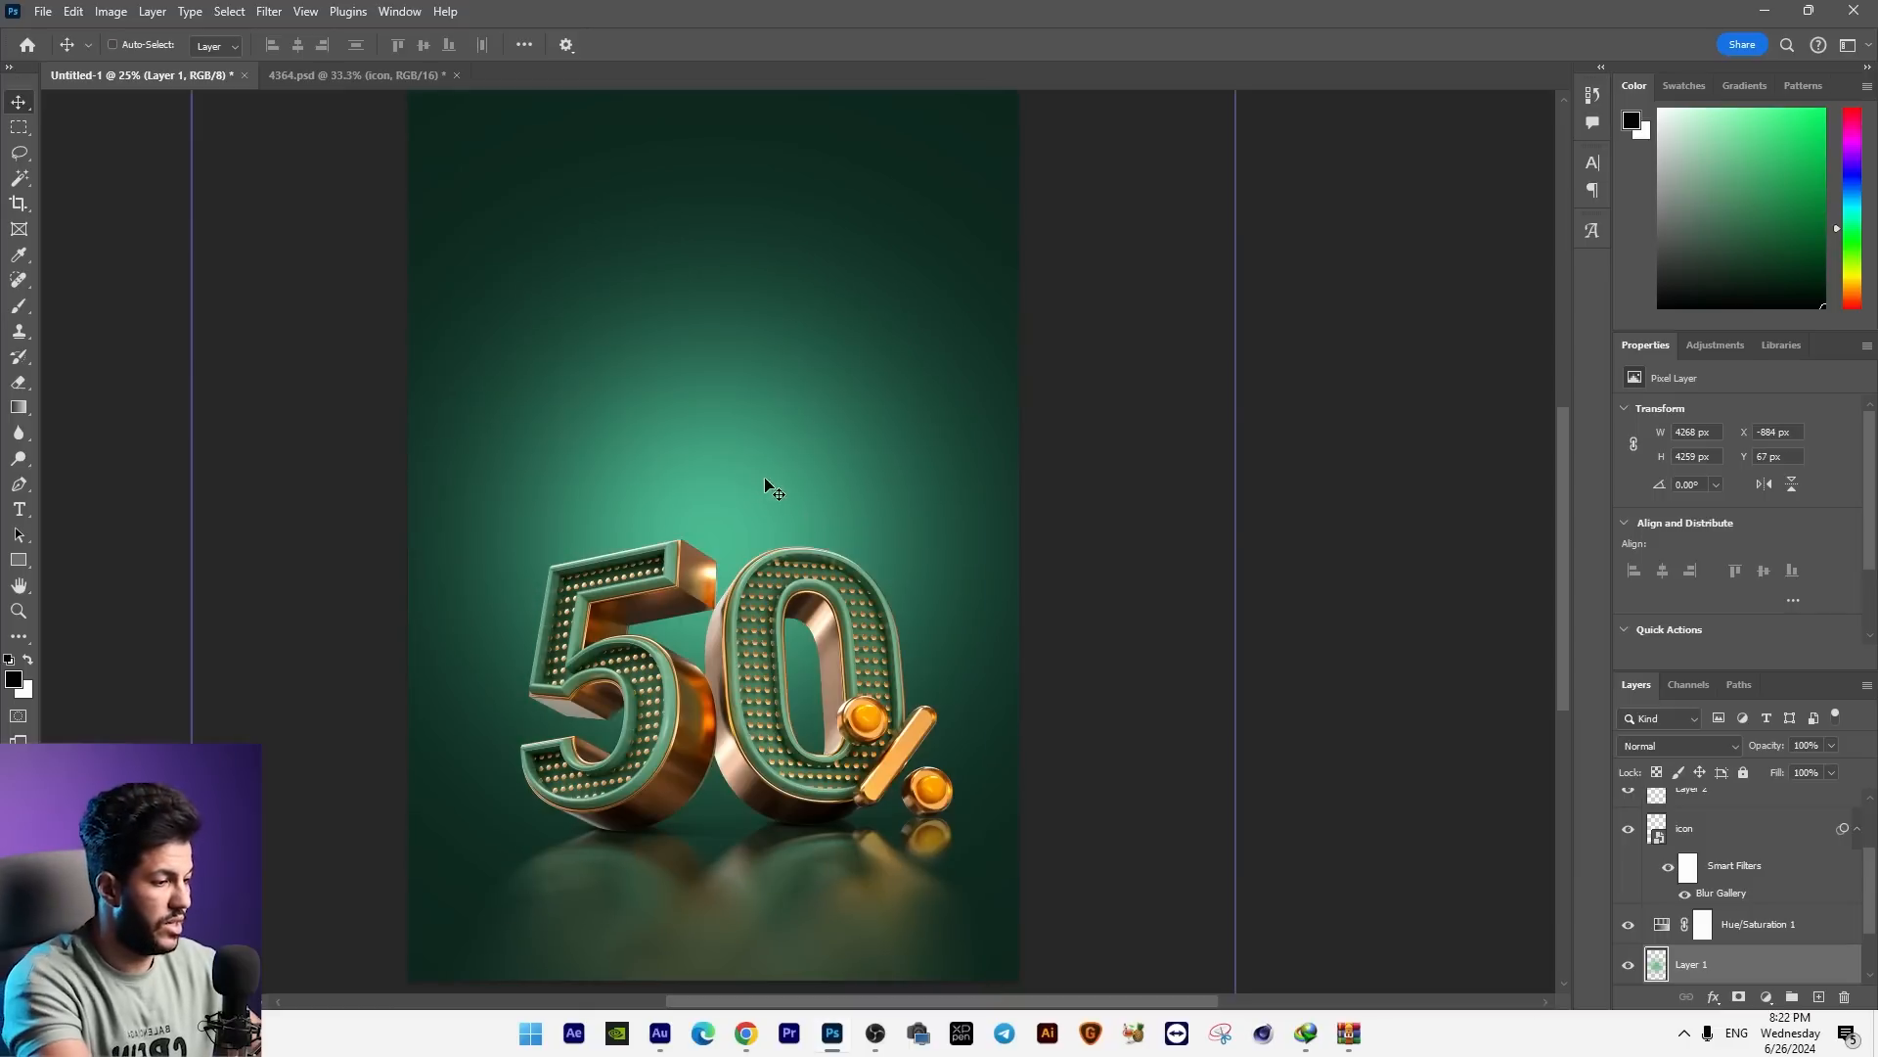
click(858, 908)
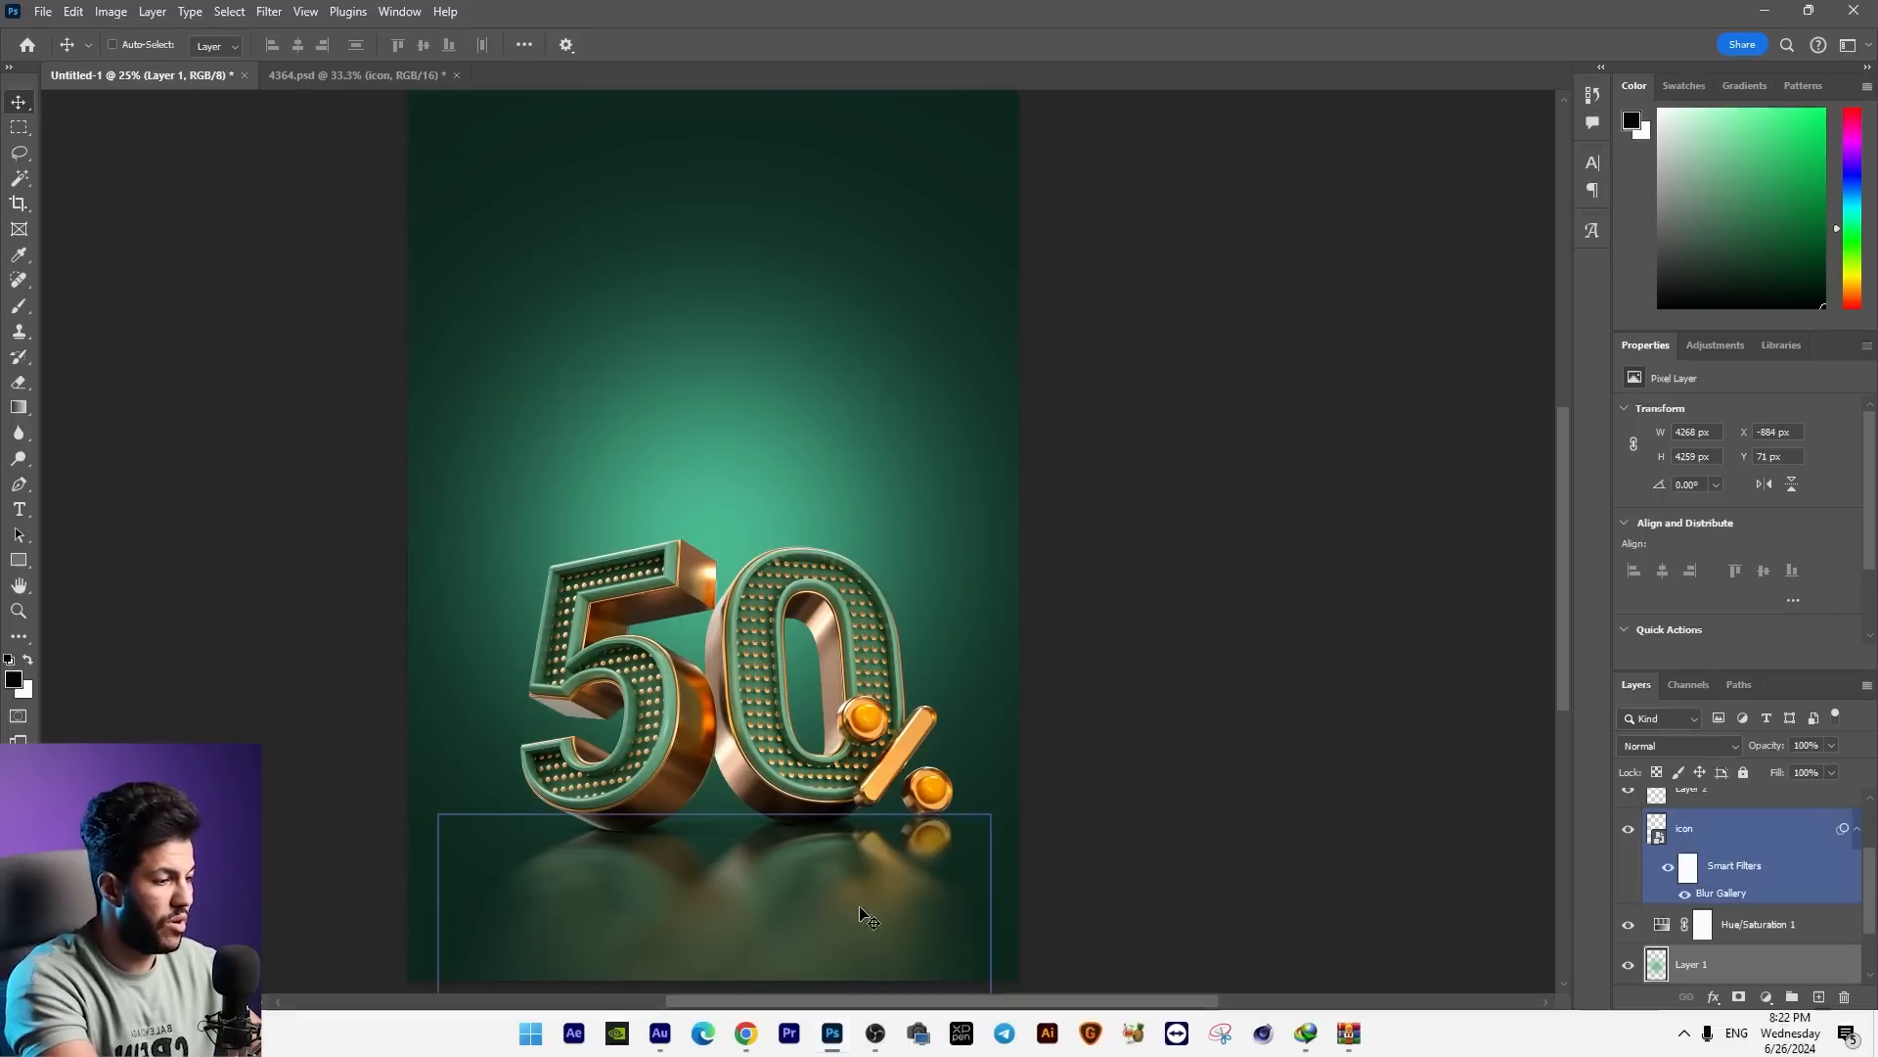
click(822, 954)
Step: Narrow the contact shadow under the 5 to about 1180 px
ctrl+click(689, 837)
key(ctrl+t)
key(Return)
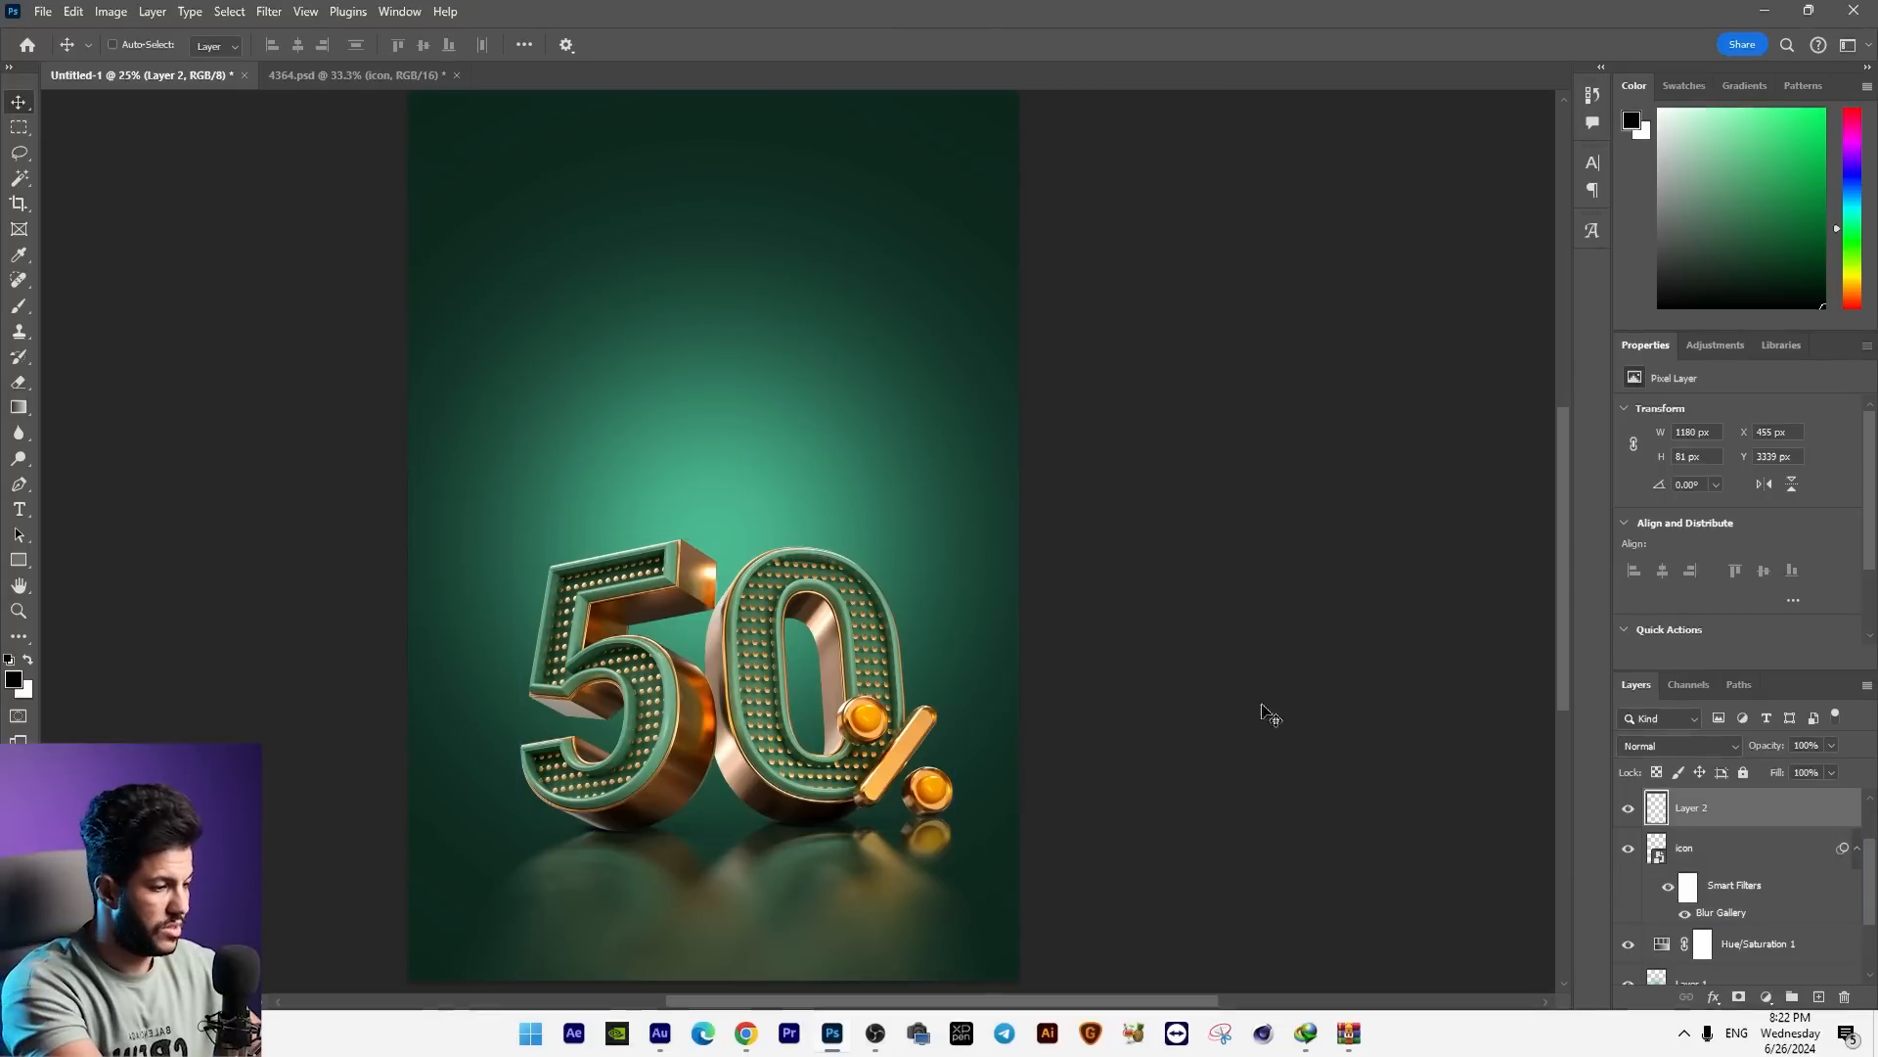
key(ctrl+minus)
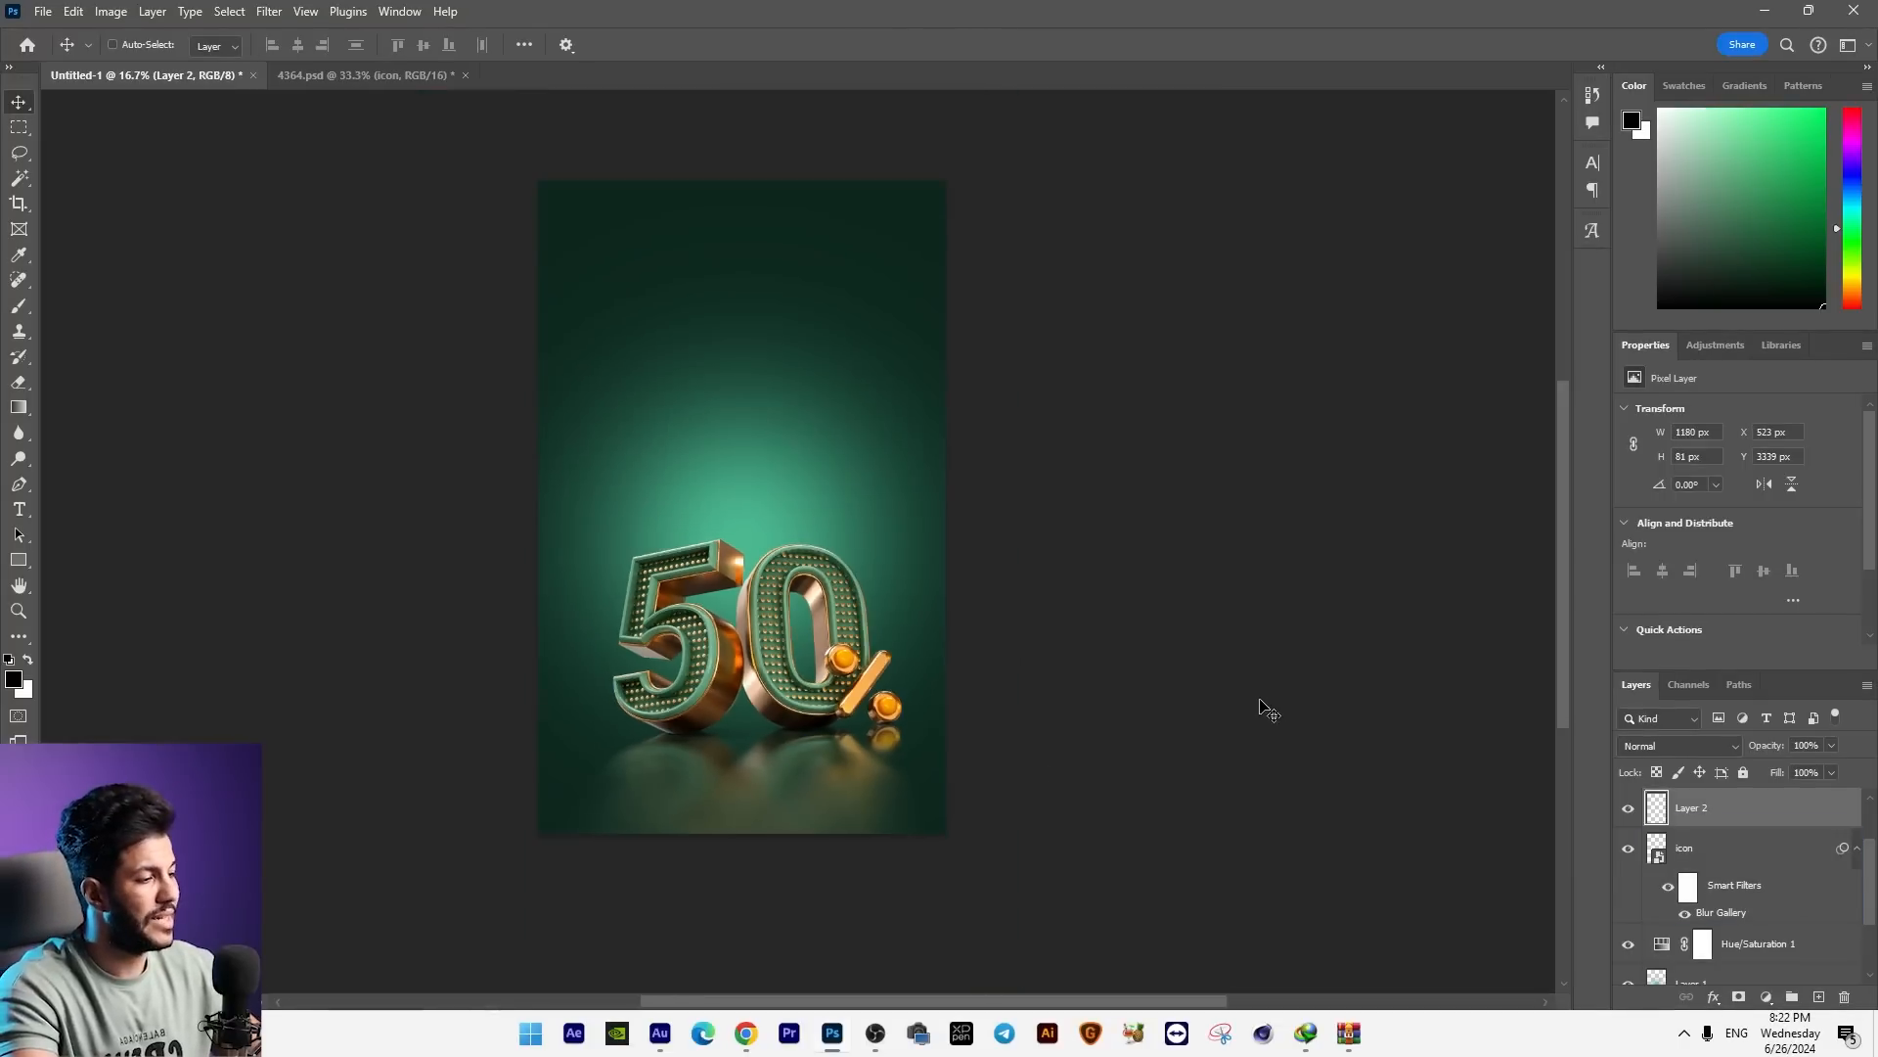
drag(965, 771, 878, 818)
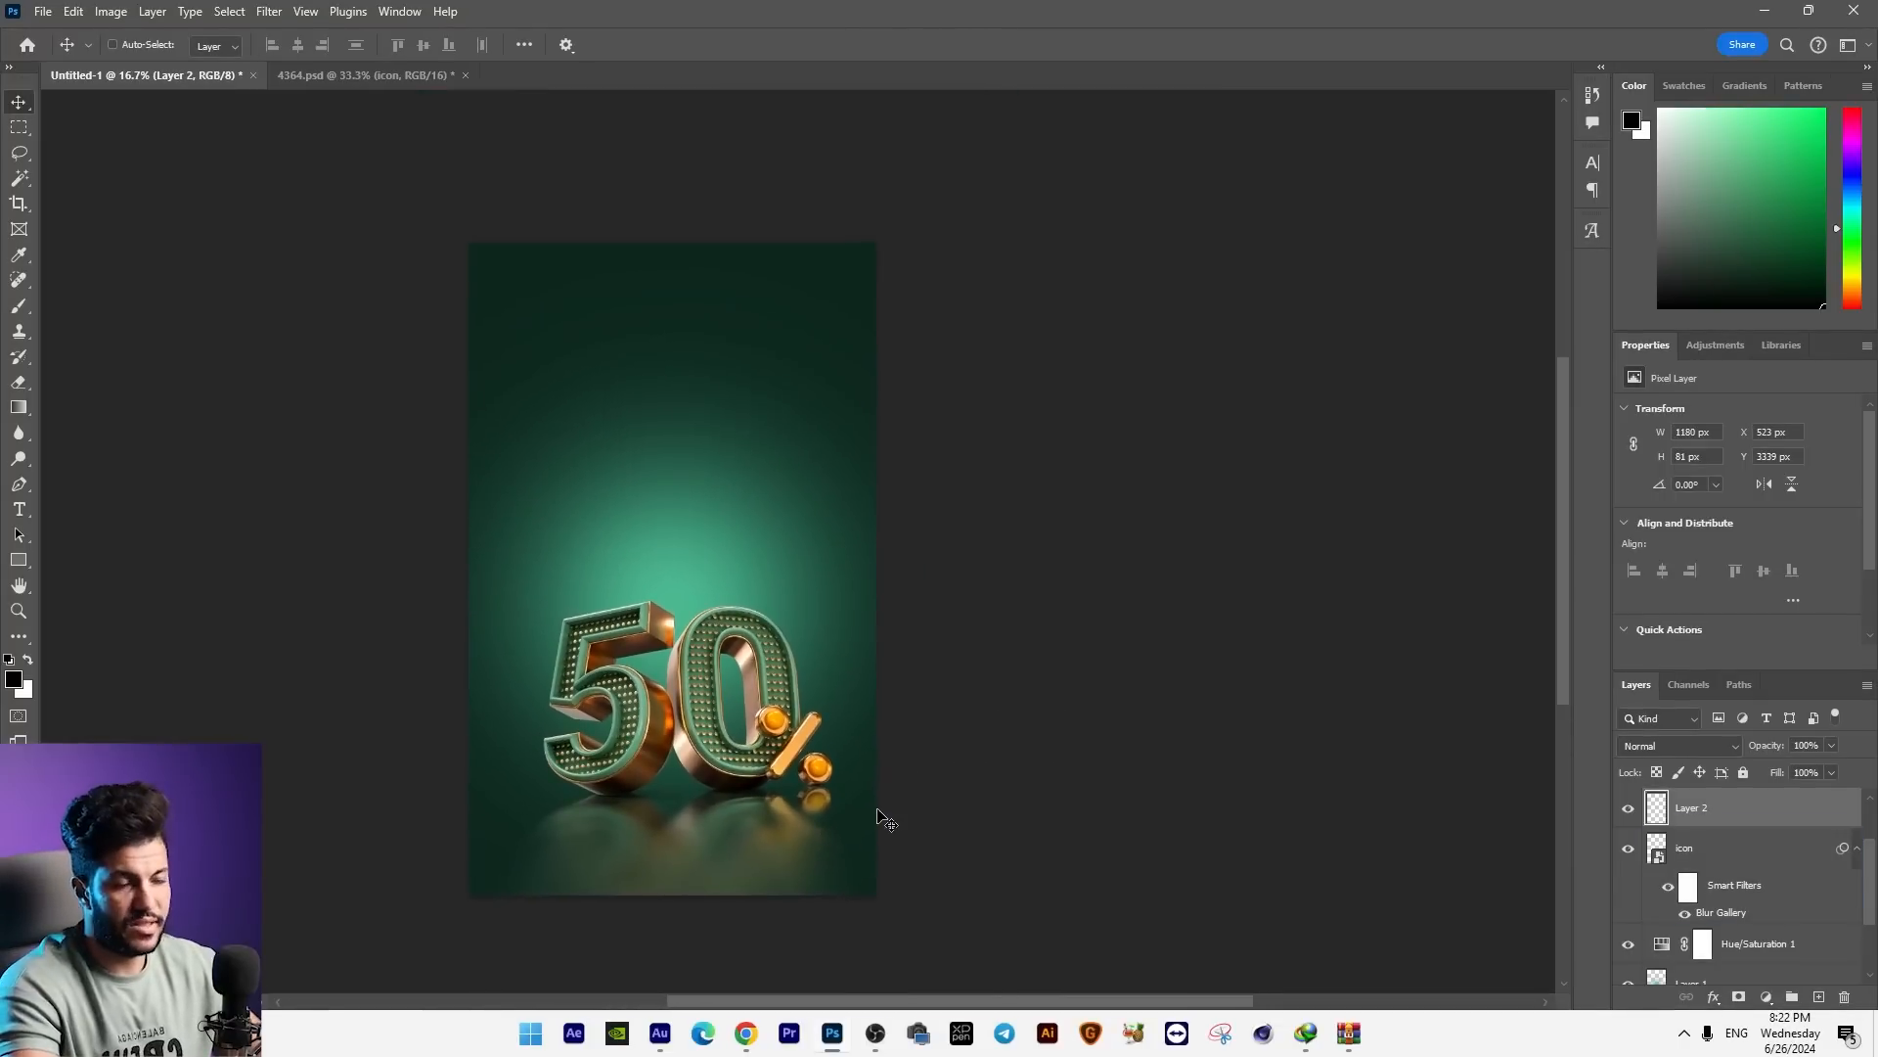
key(ctrl+minus)
key(ctrl+plus)
key(ctrl+plus)
drag(678, 720, 708, 668)
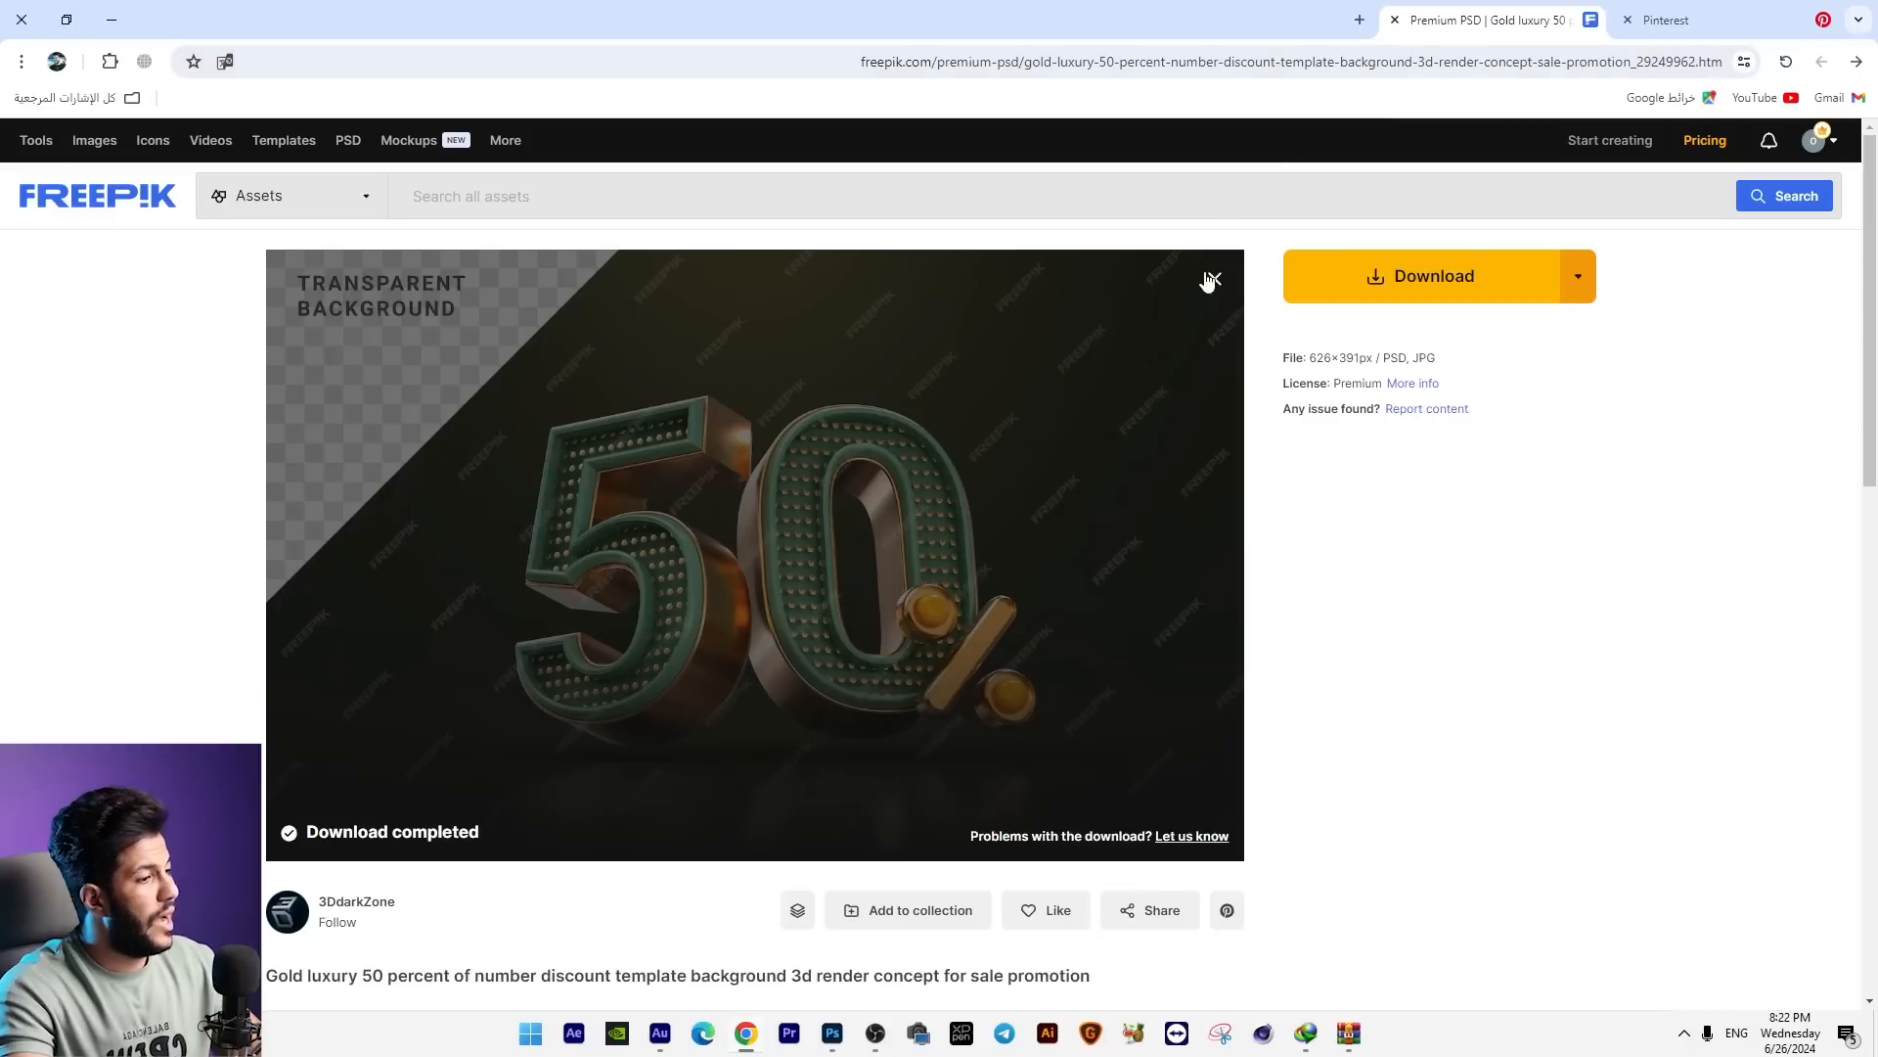
Step: Switch to Freepik in the browser, search for "real estate" and browse the results for a building image
click(1215, 282)
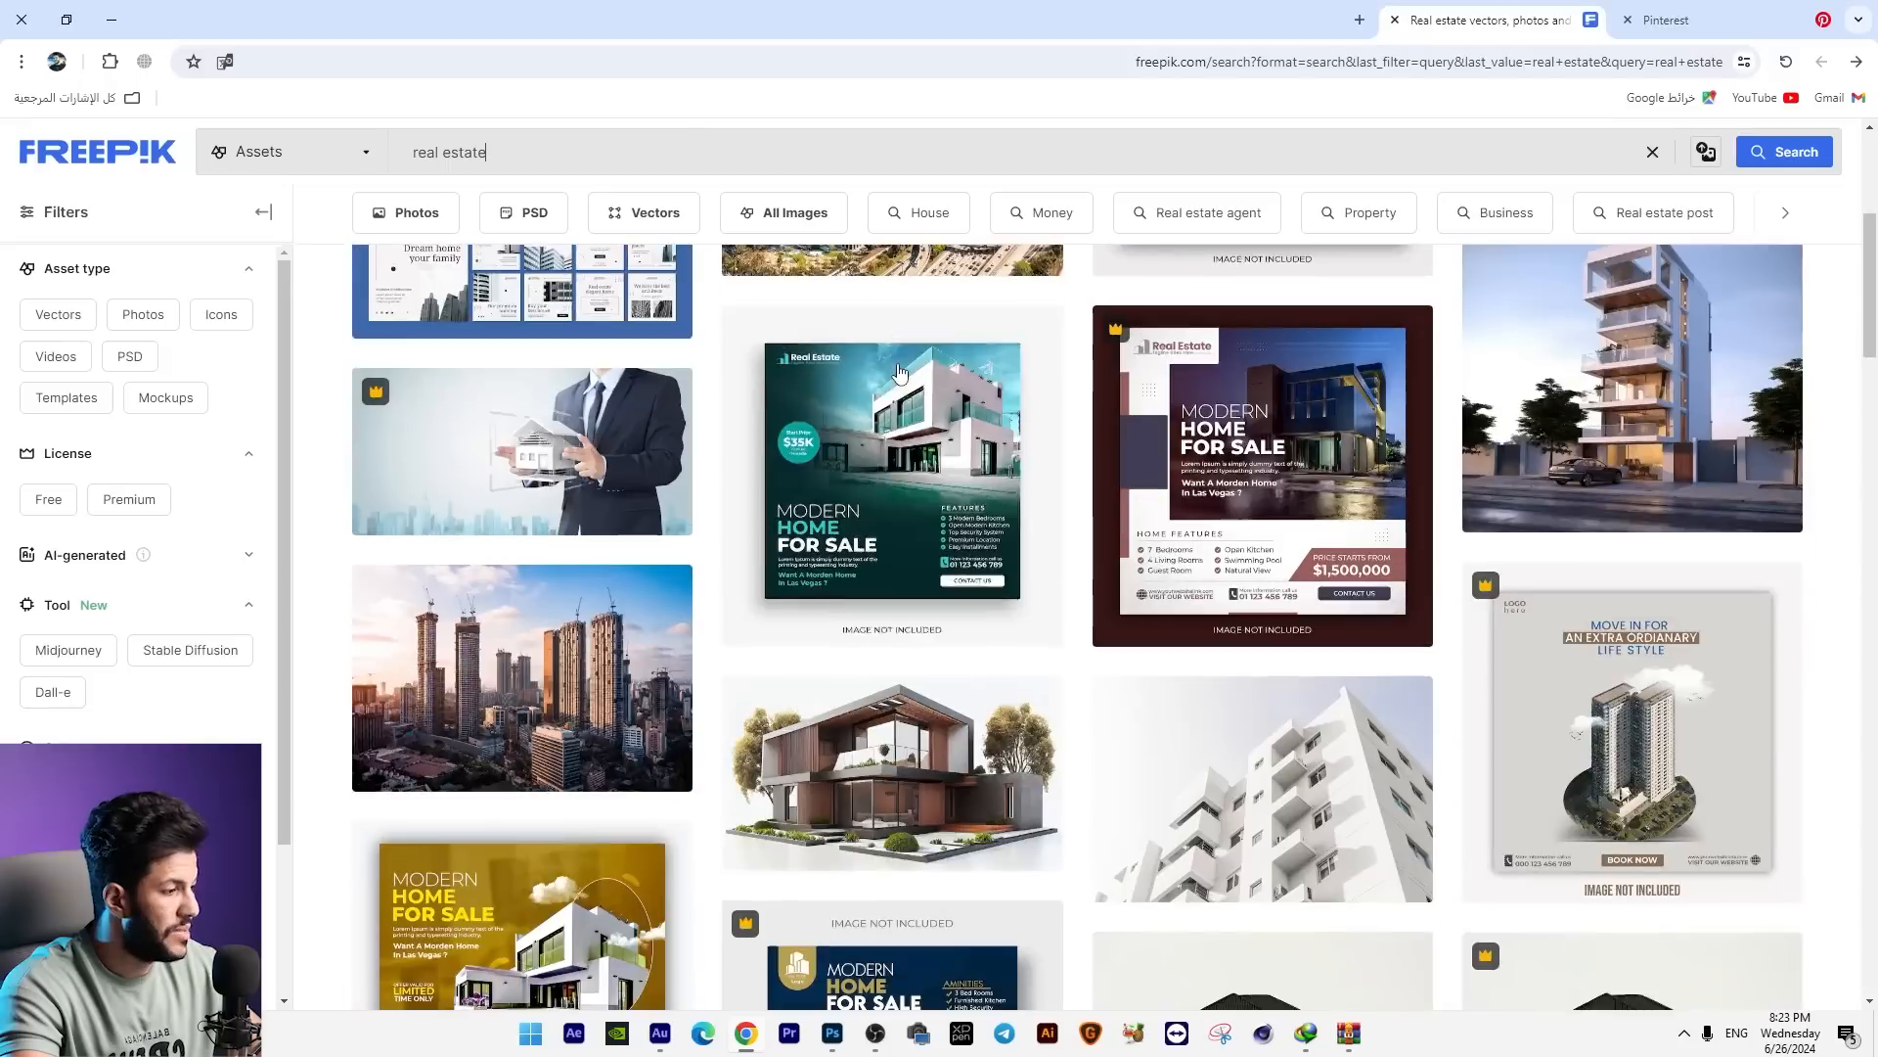
scroll(1076, 626, down, 5)
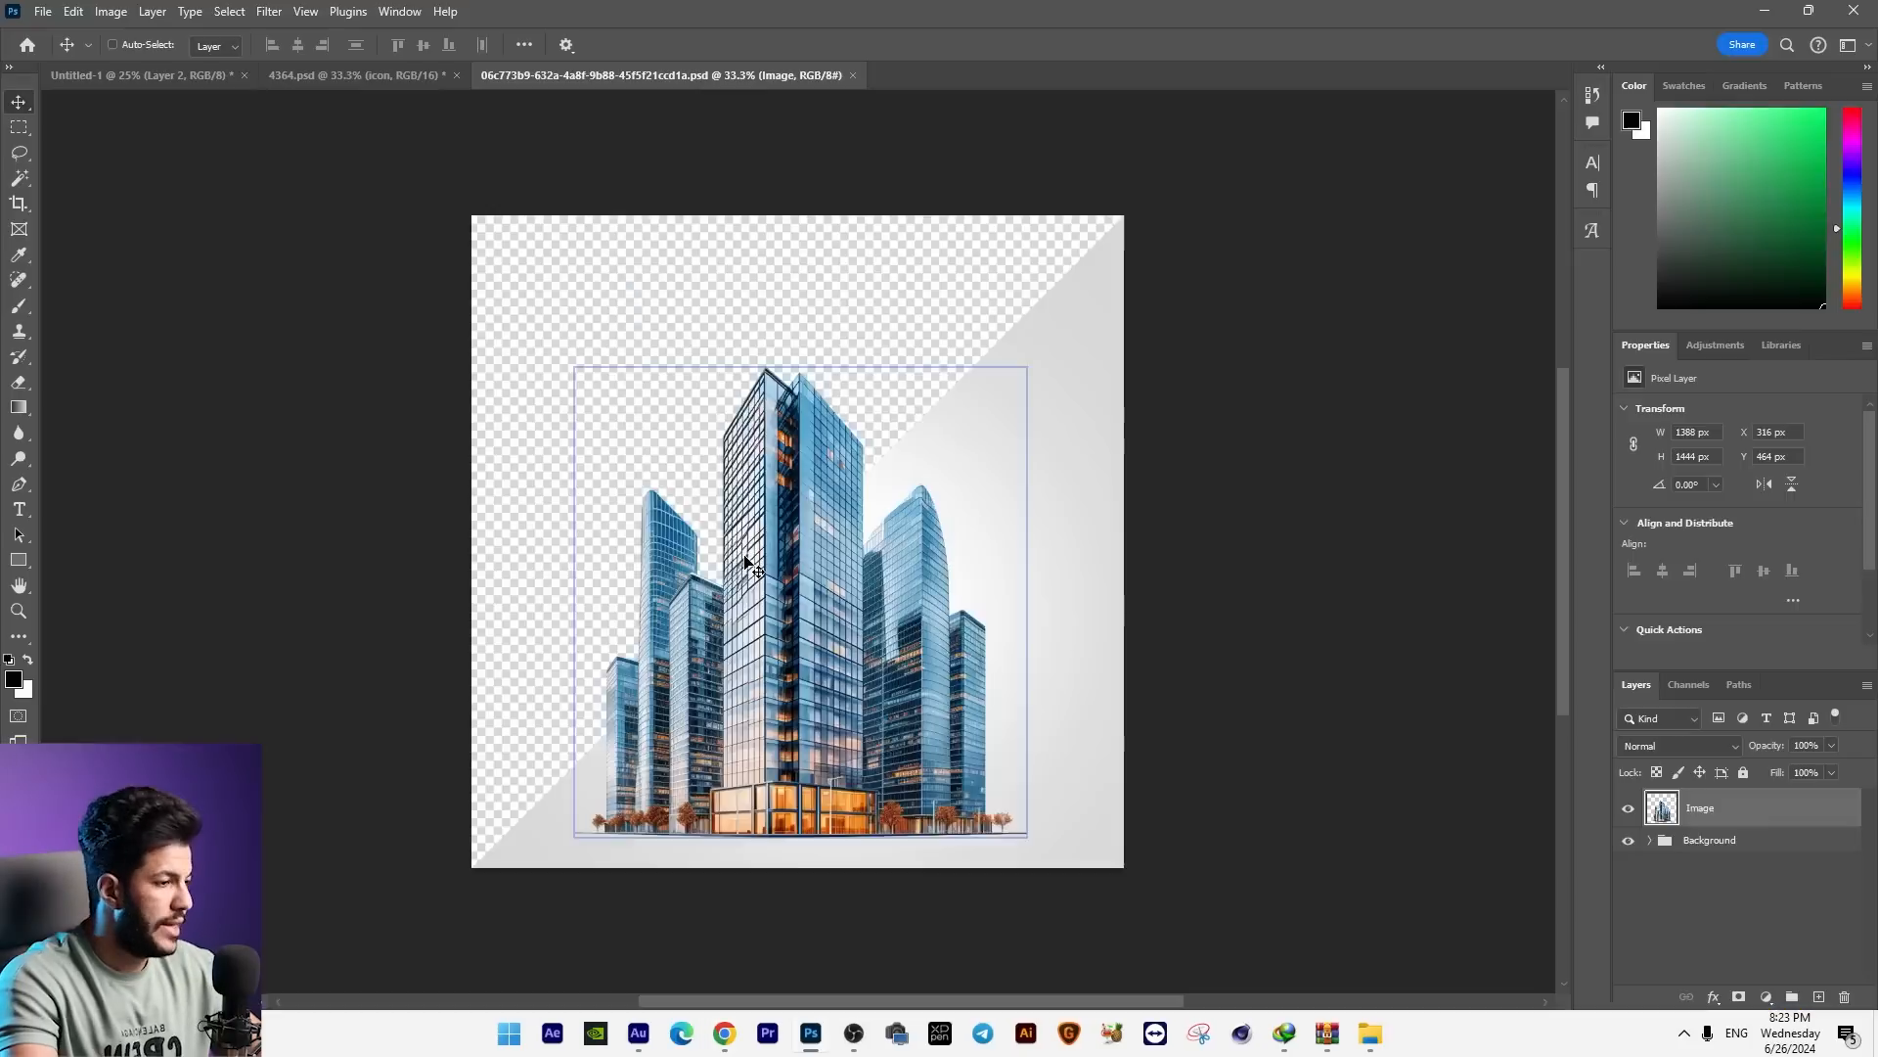
Step: In Photoshop, position the skyscraper image behind the 50% graphic and convert its layer to a smart object
drag(745, 562, 719, 685)
key(ctrl+minus)
key(ctrl+t)
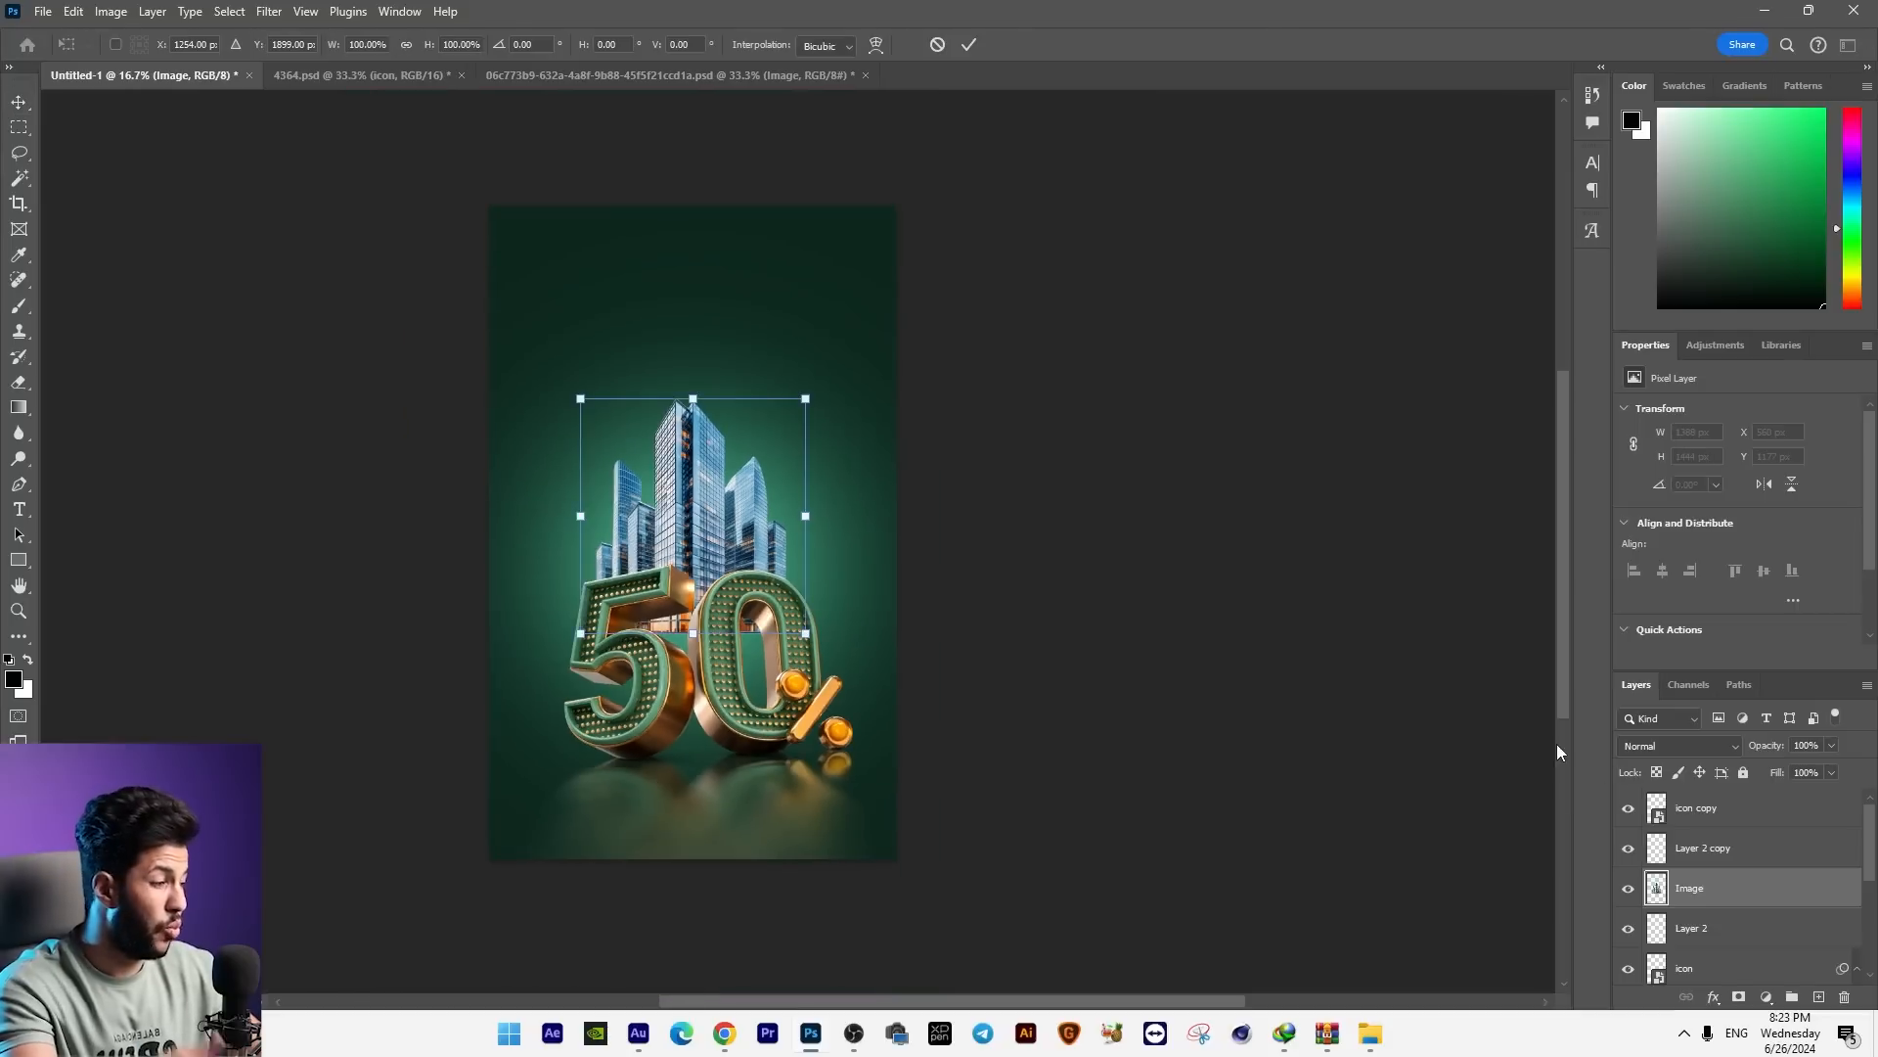
key(Return)
right_click(1699, 887)
click(1746, 755)
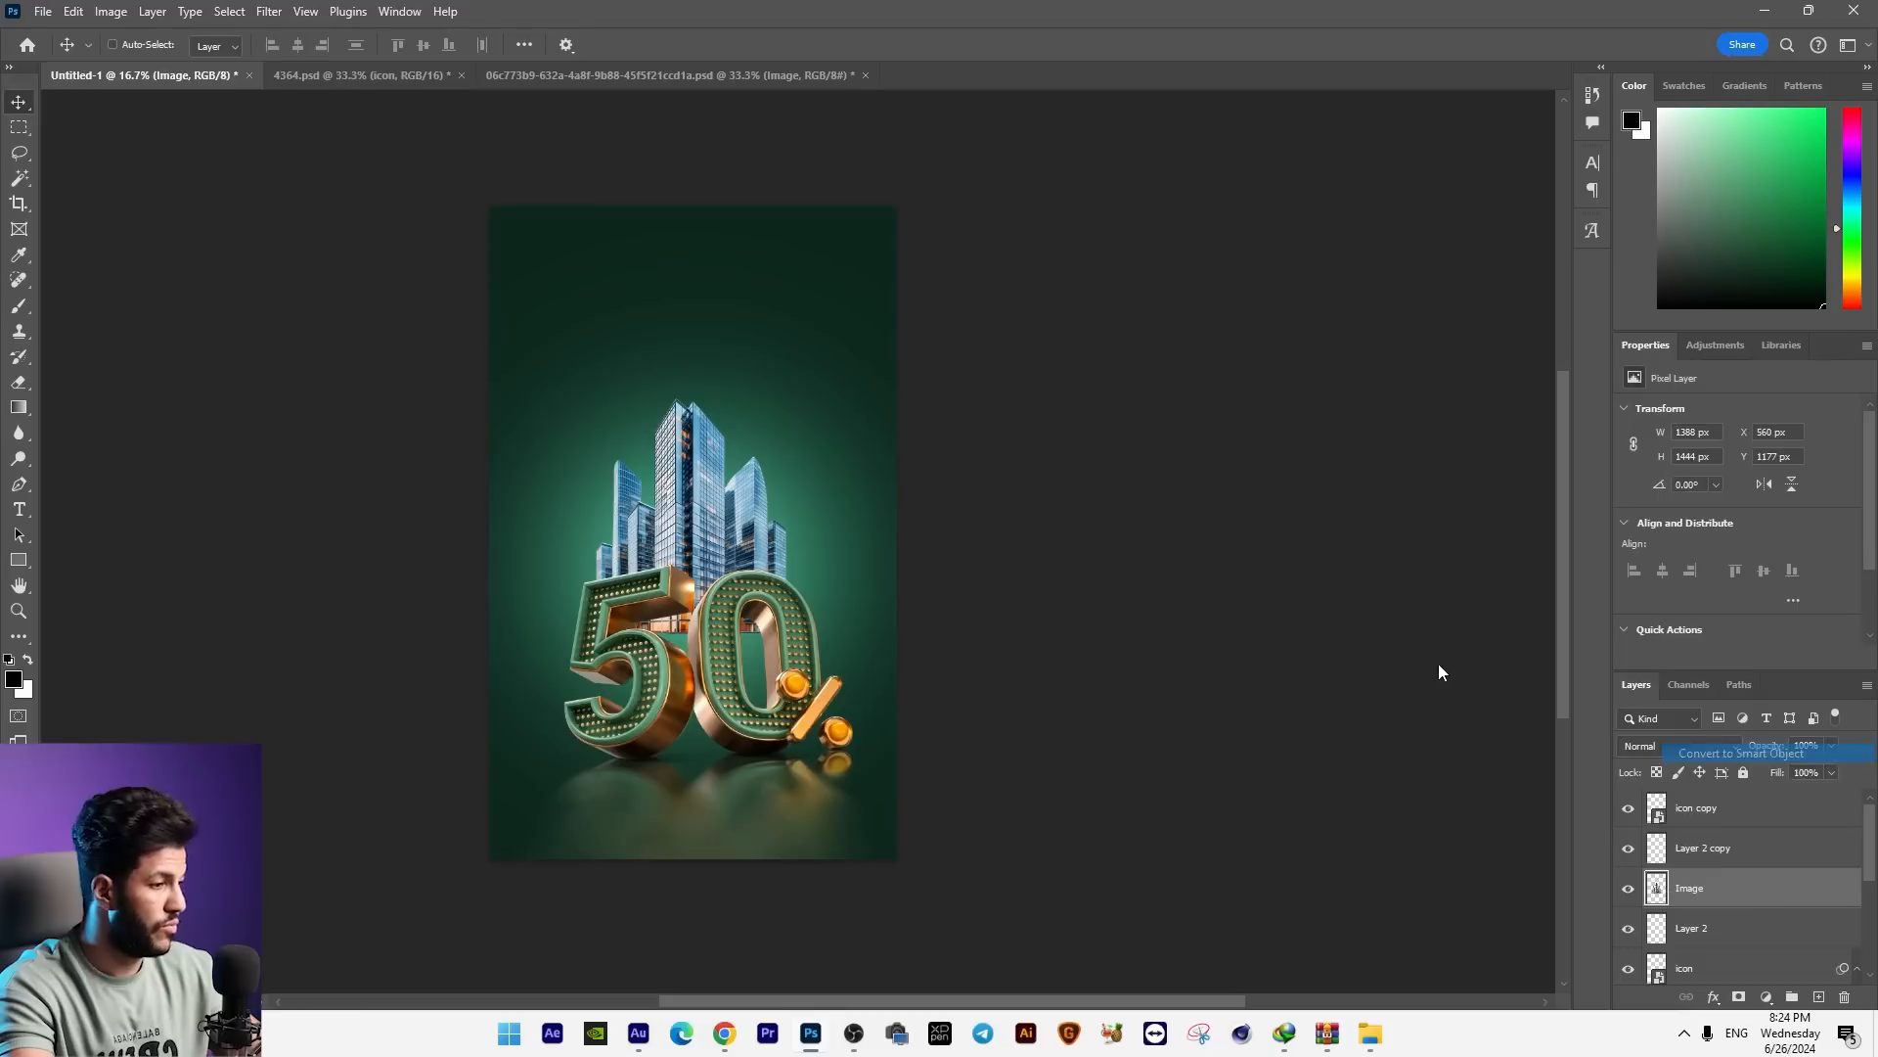
Step: Enlarge the skyscraper image to about 122% and rotate it about 0.49°
key(ctrl+t)
drag(806, 398, 828, 374)
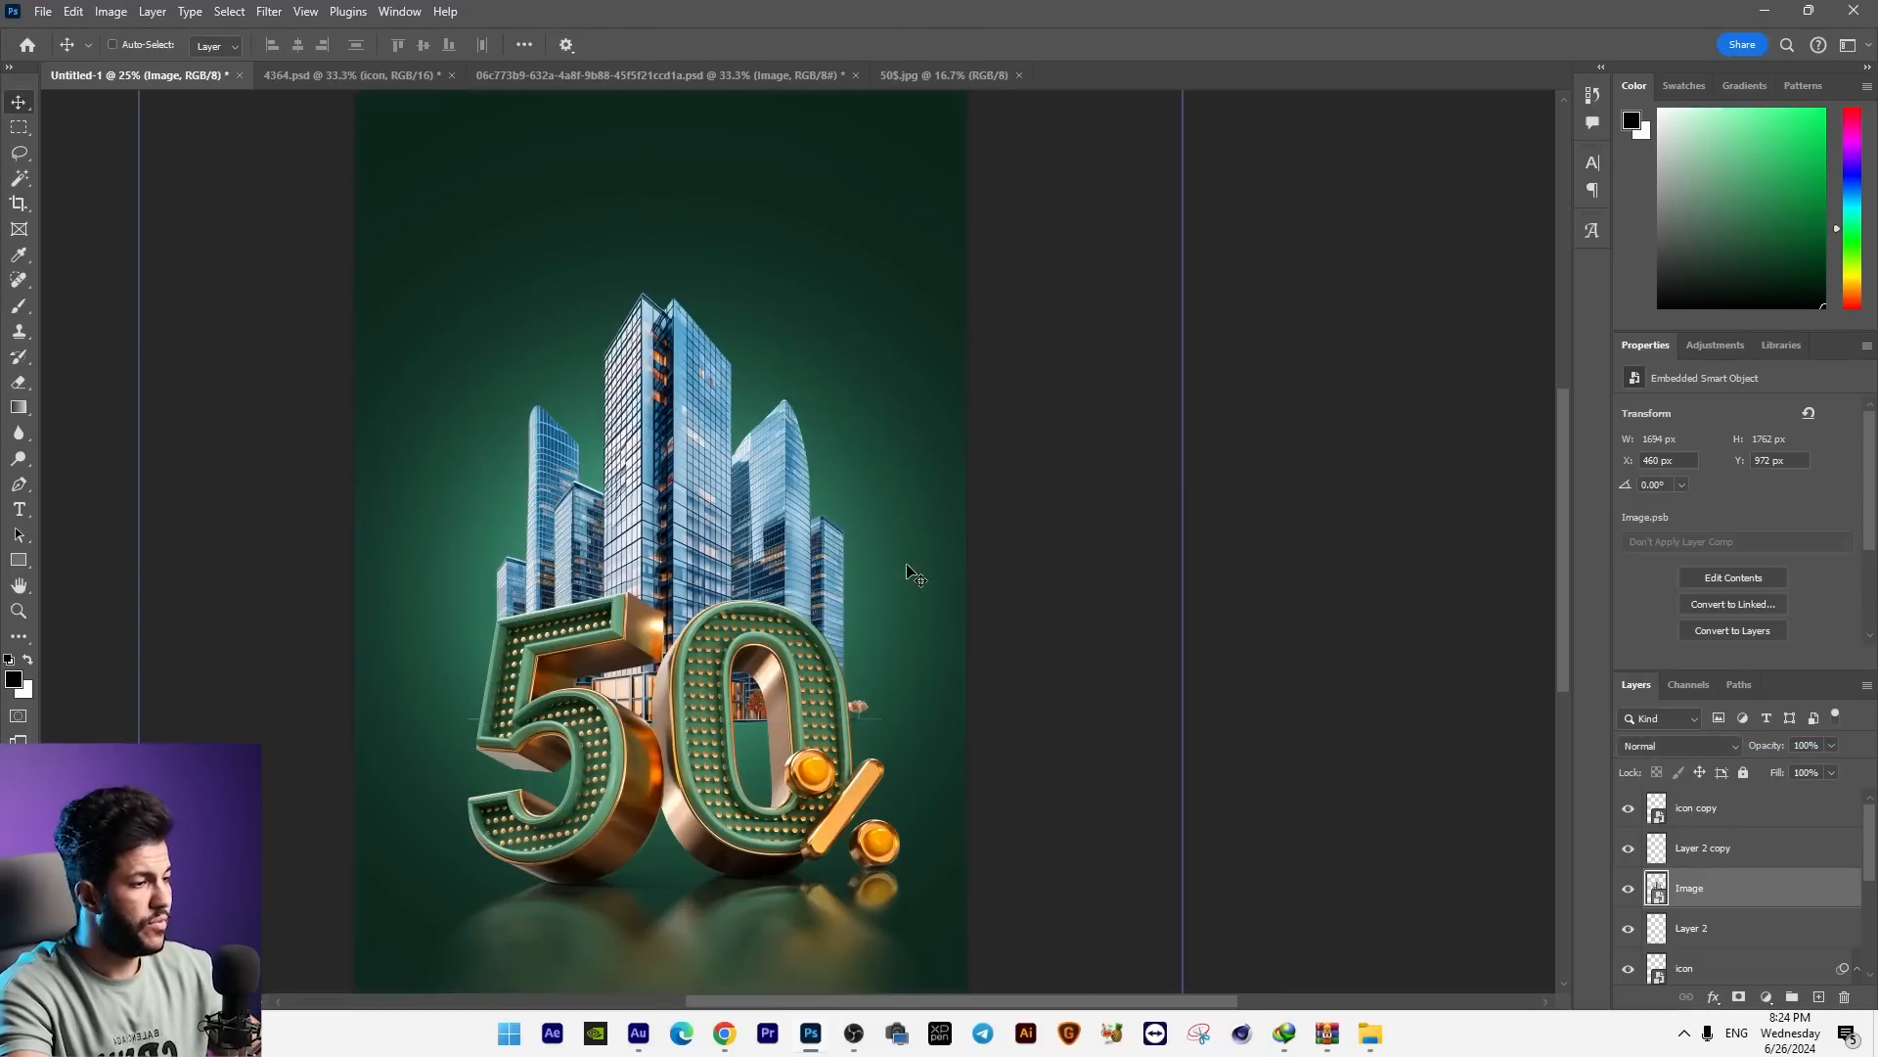
key(ctrl+t)
drag(914, 504, 920, 508)
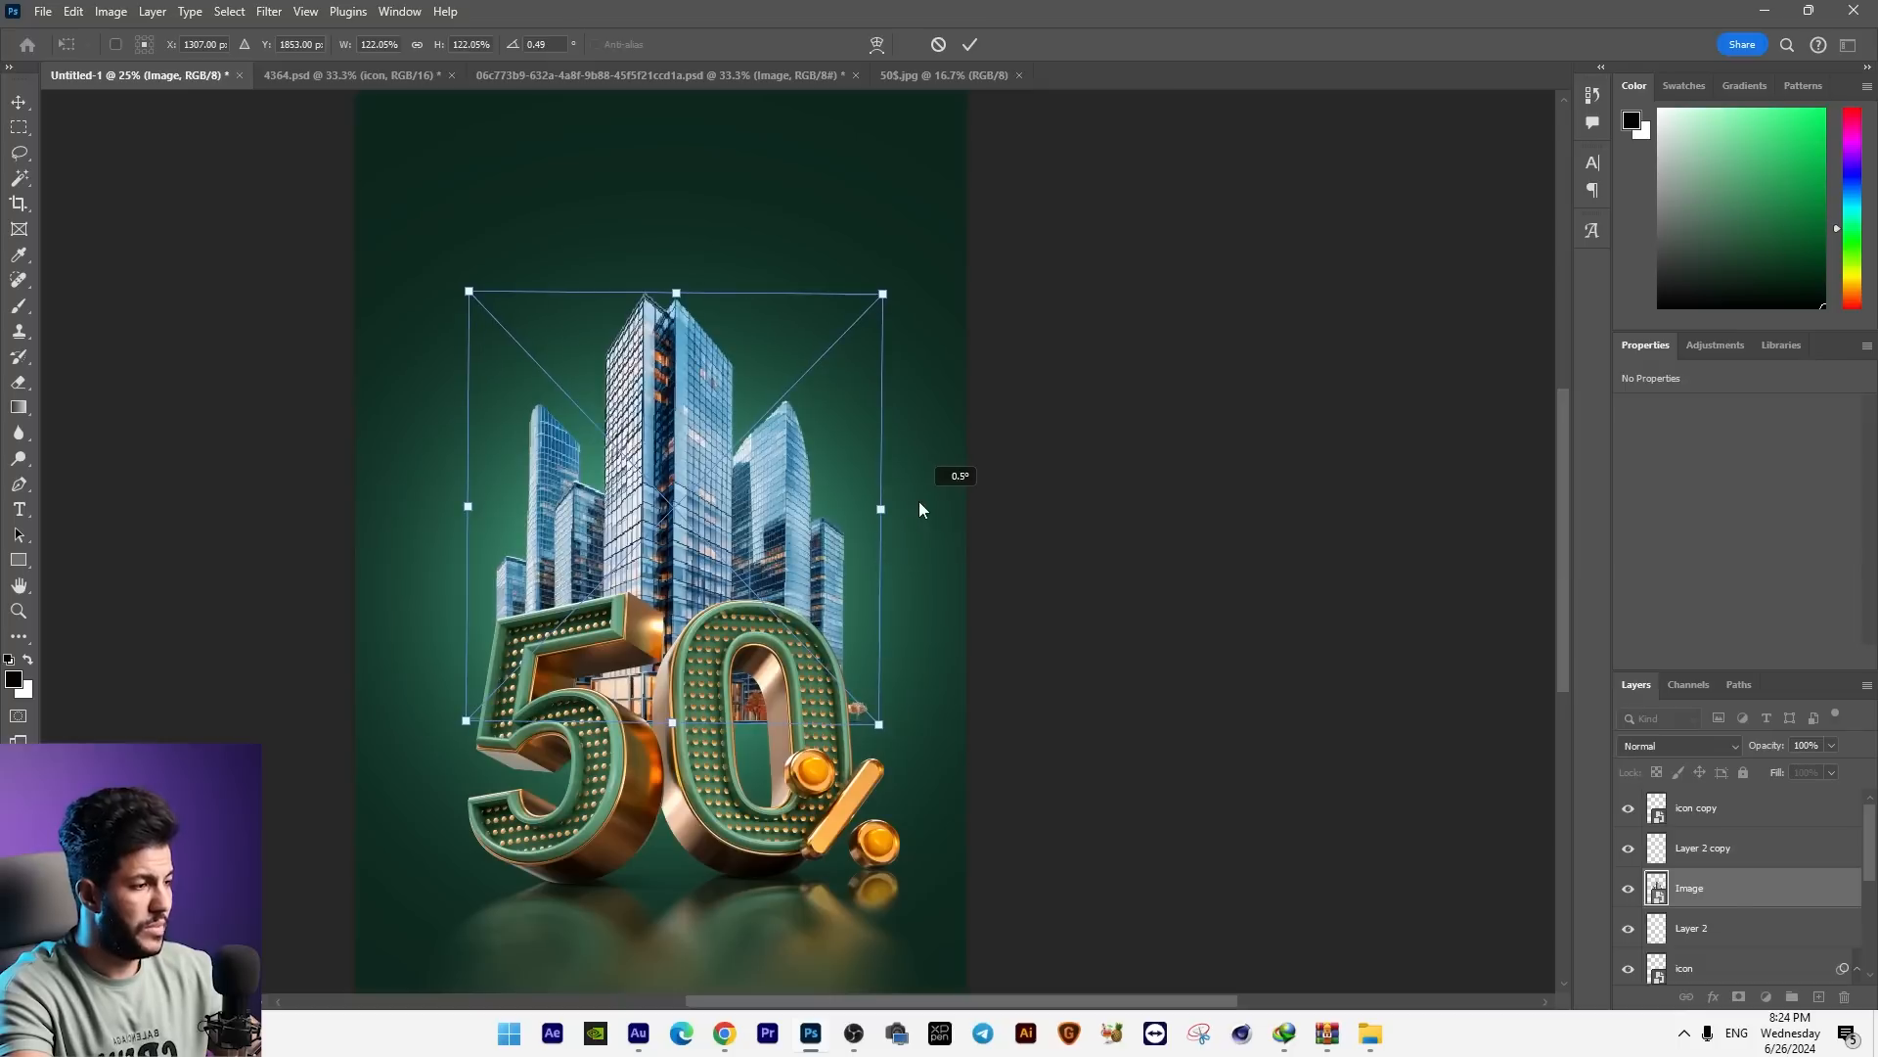
key(Return)
Step: Draw a white ellipse about 1747 × 1649 px behind the skyscrapers, on a layer above Layer 2
click(20, 560)
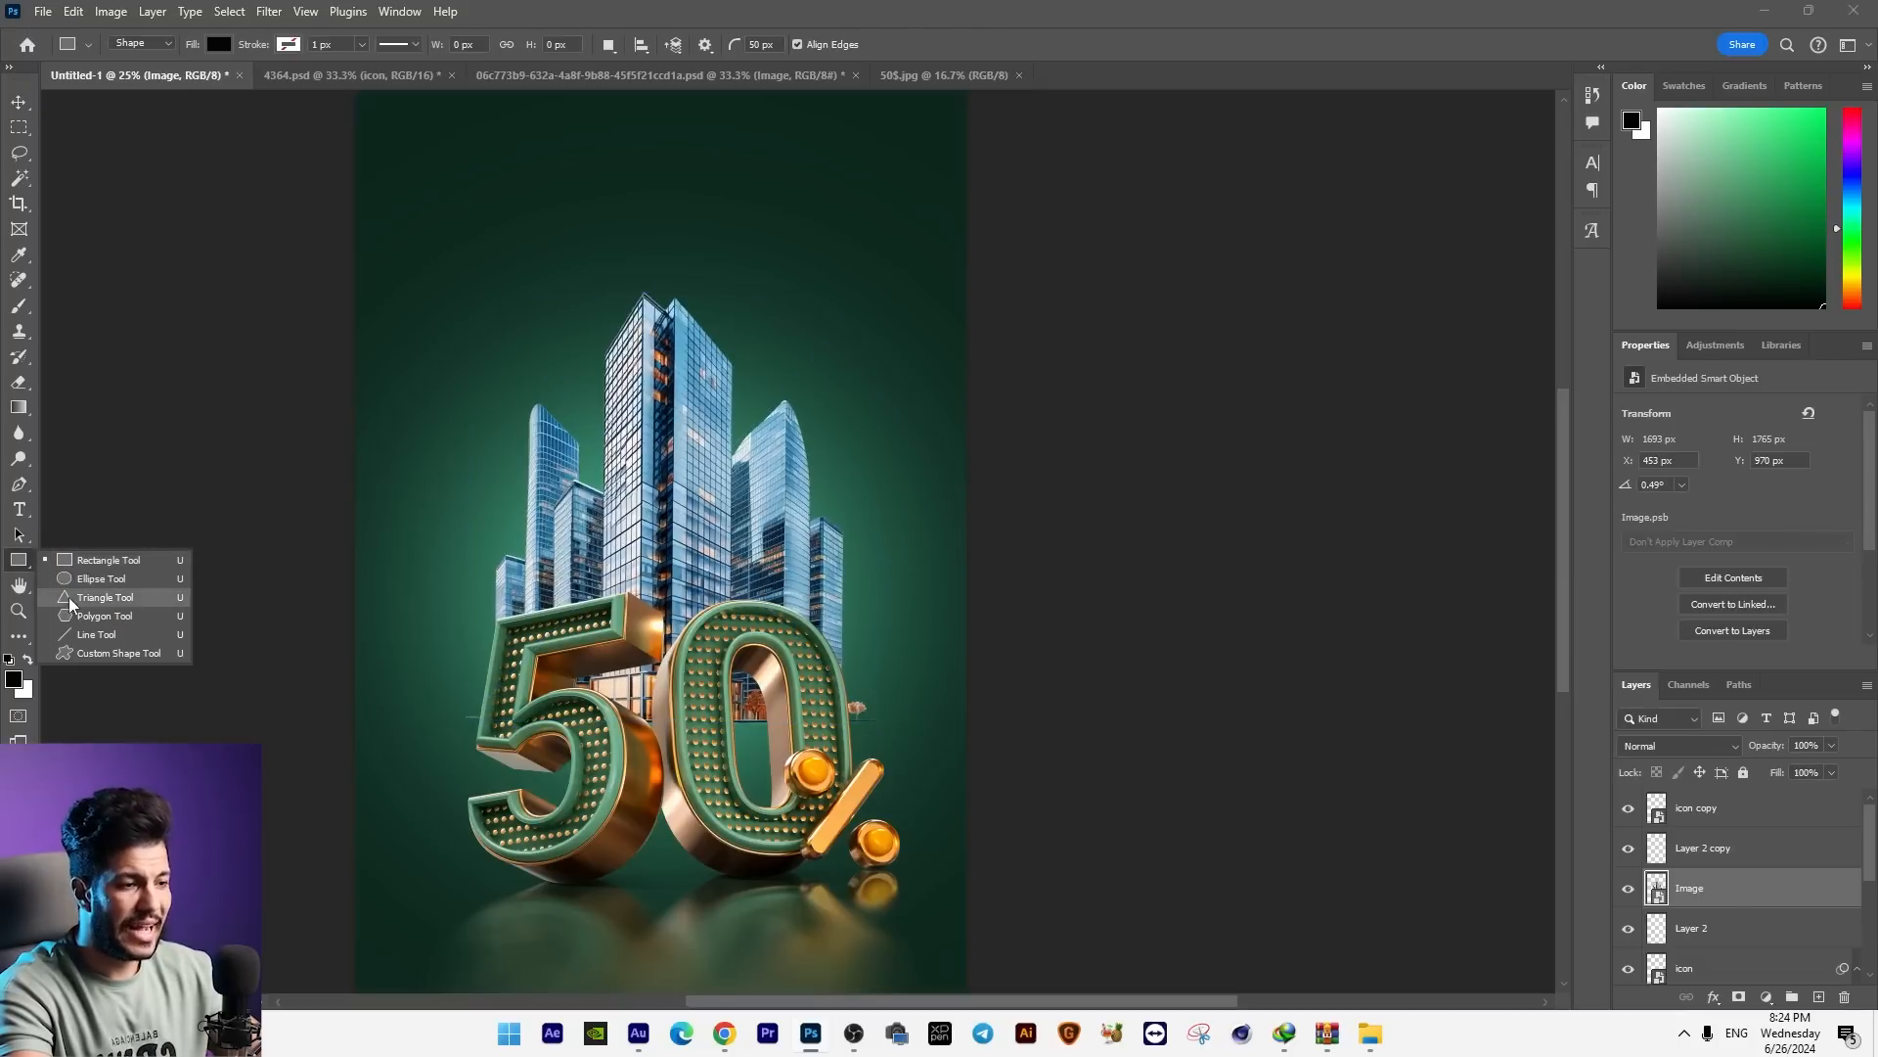
click(98, 578)
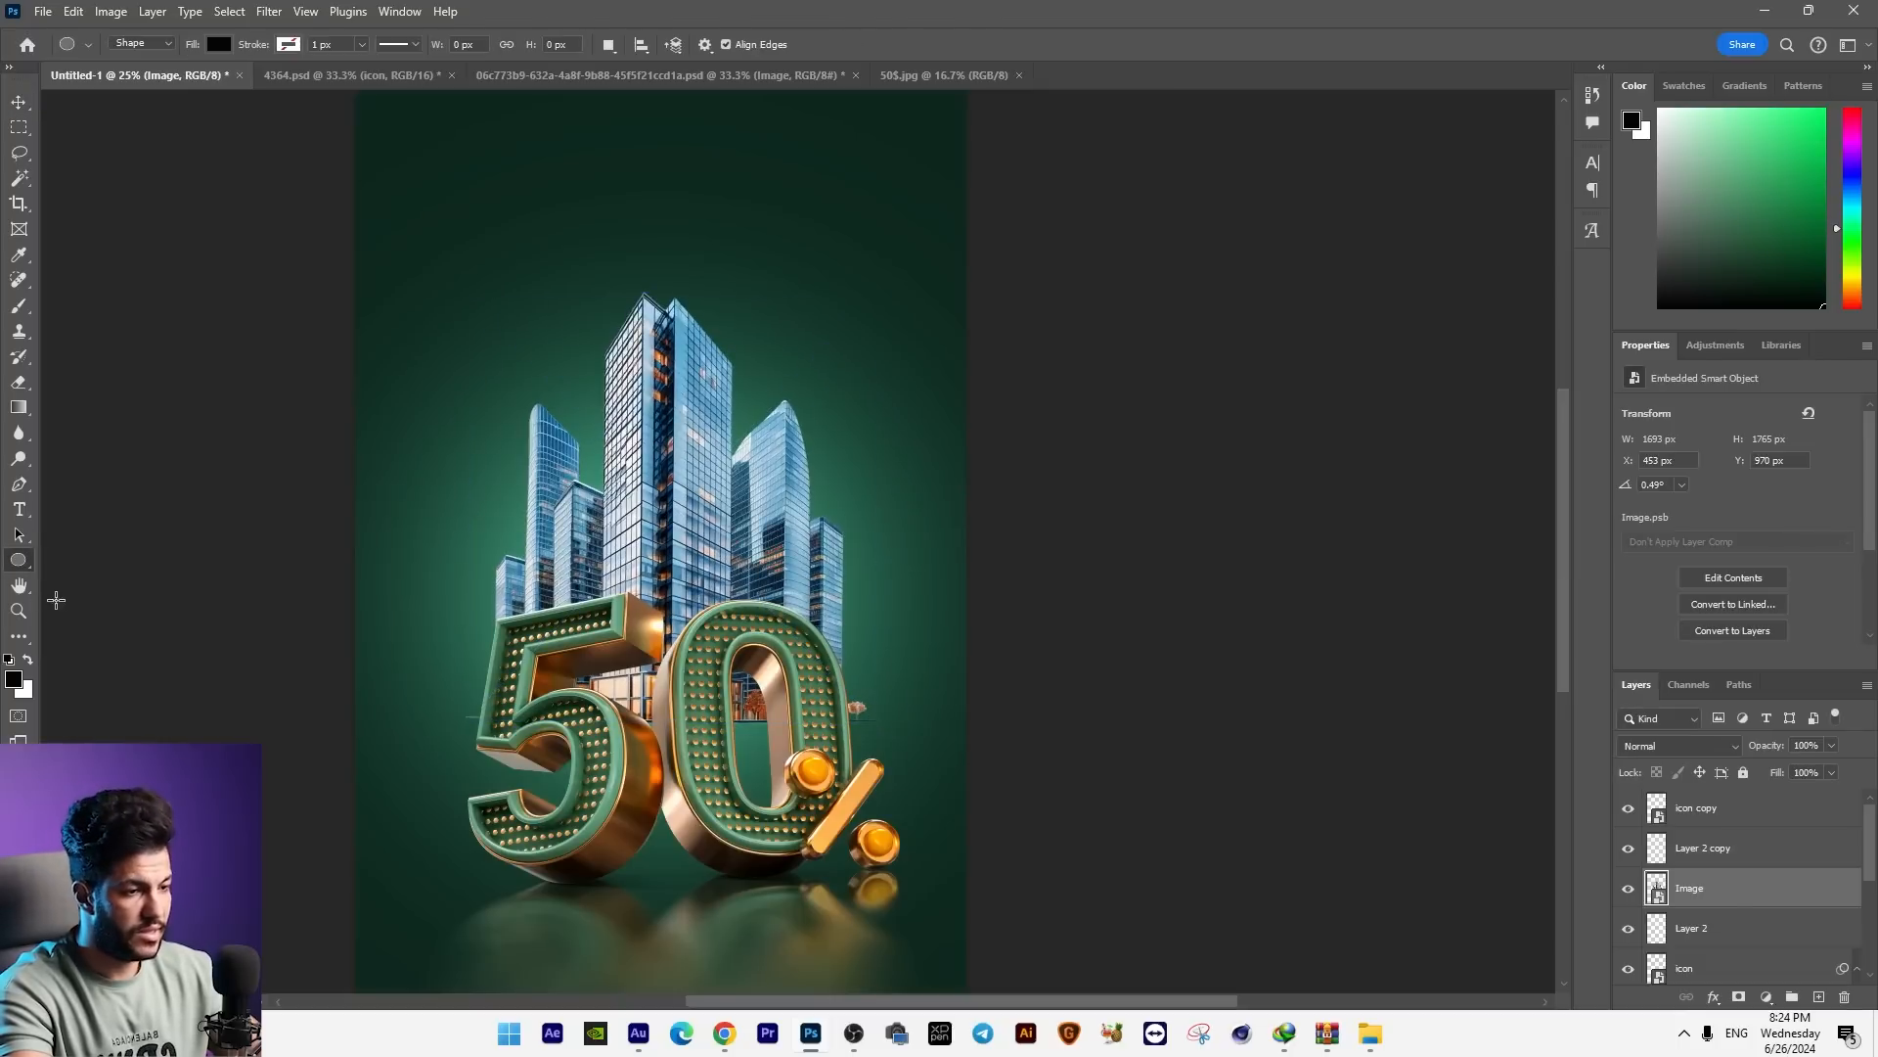
click(12, 683)
click(1341, 268)
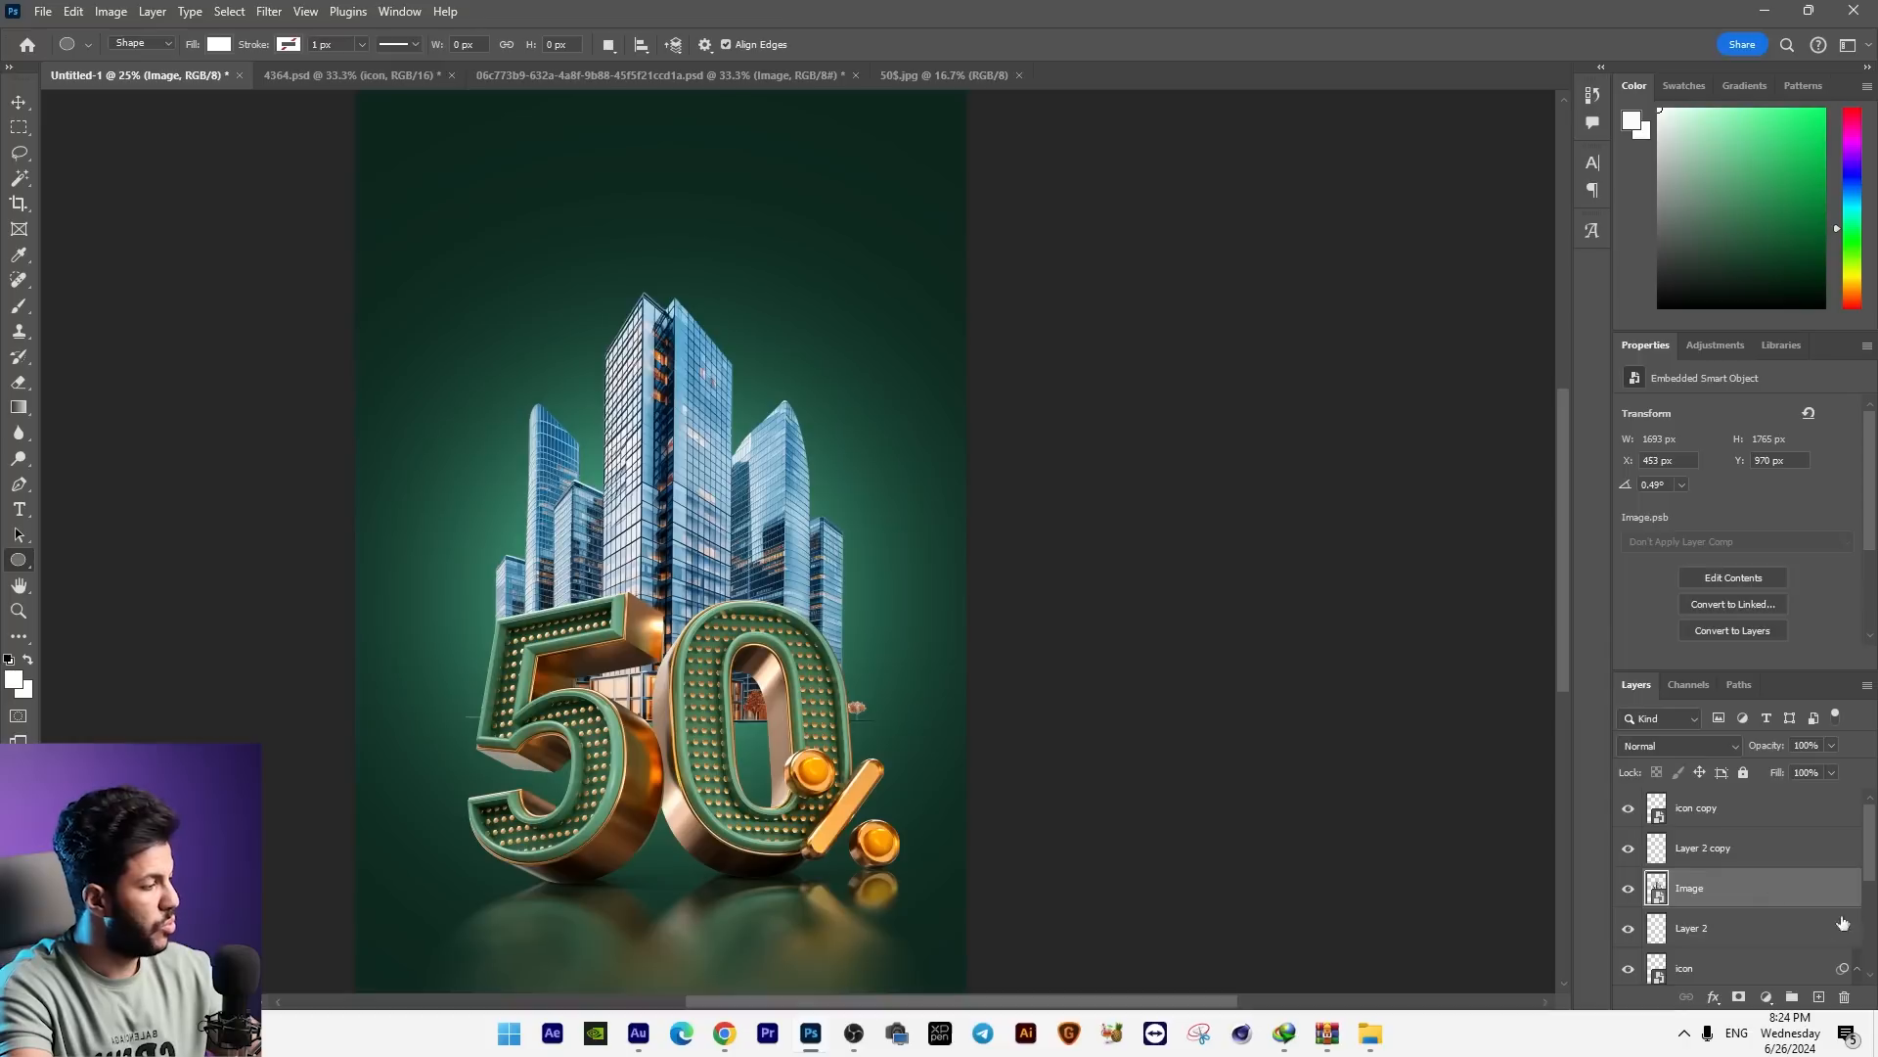
click(1720, 937)
drag(441, 350, 868, 755)
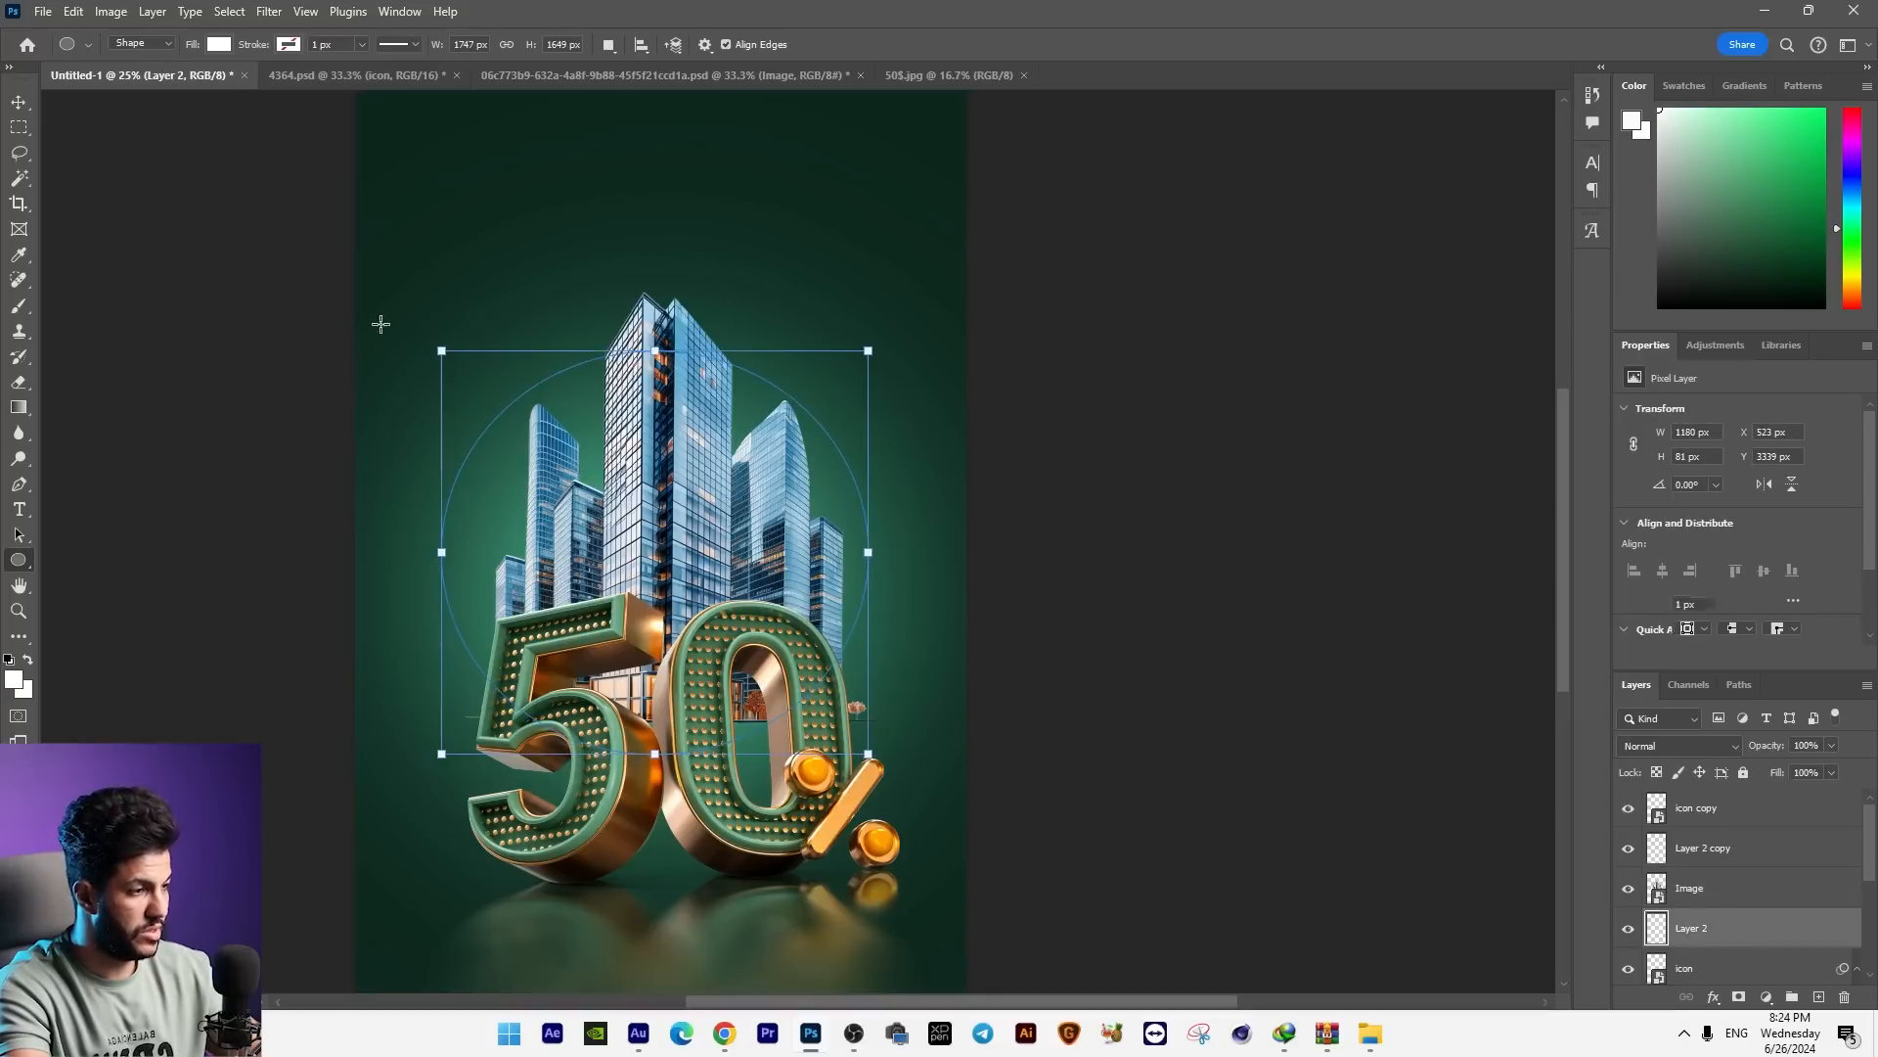
Step: Move the white ellipse behind the skyscrapers and scale it down to about 1647 × 1555 px
key(v)
mouse_move(809, 508)
mouse_down()
mouse_move(827, 538)
mouse_move(826, 479)
mouse_up()
key(ctrl+t)
drag(885, 321, 872, 332)
key(Return)
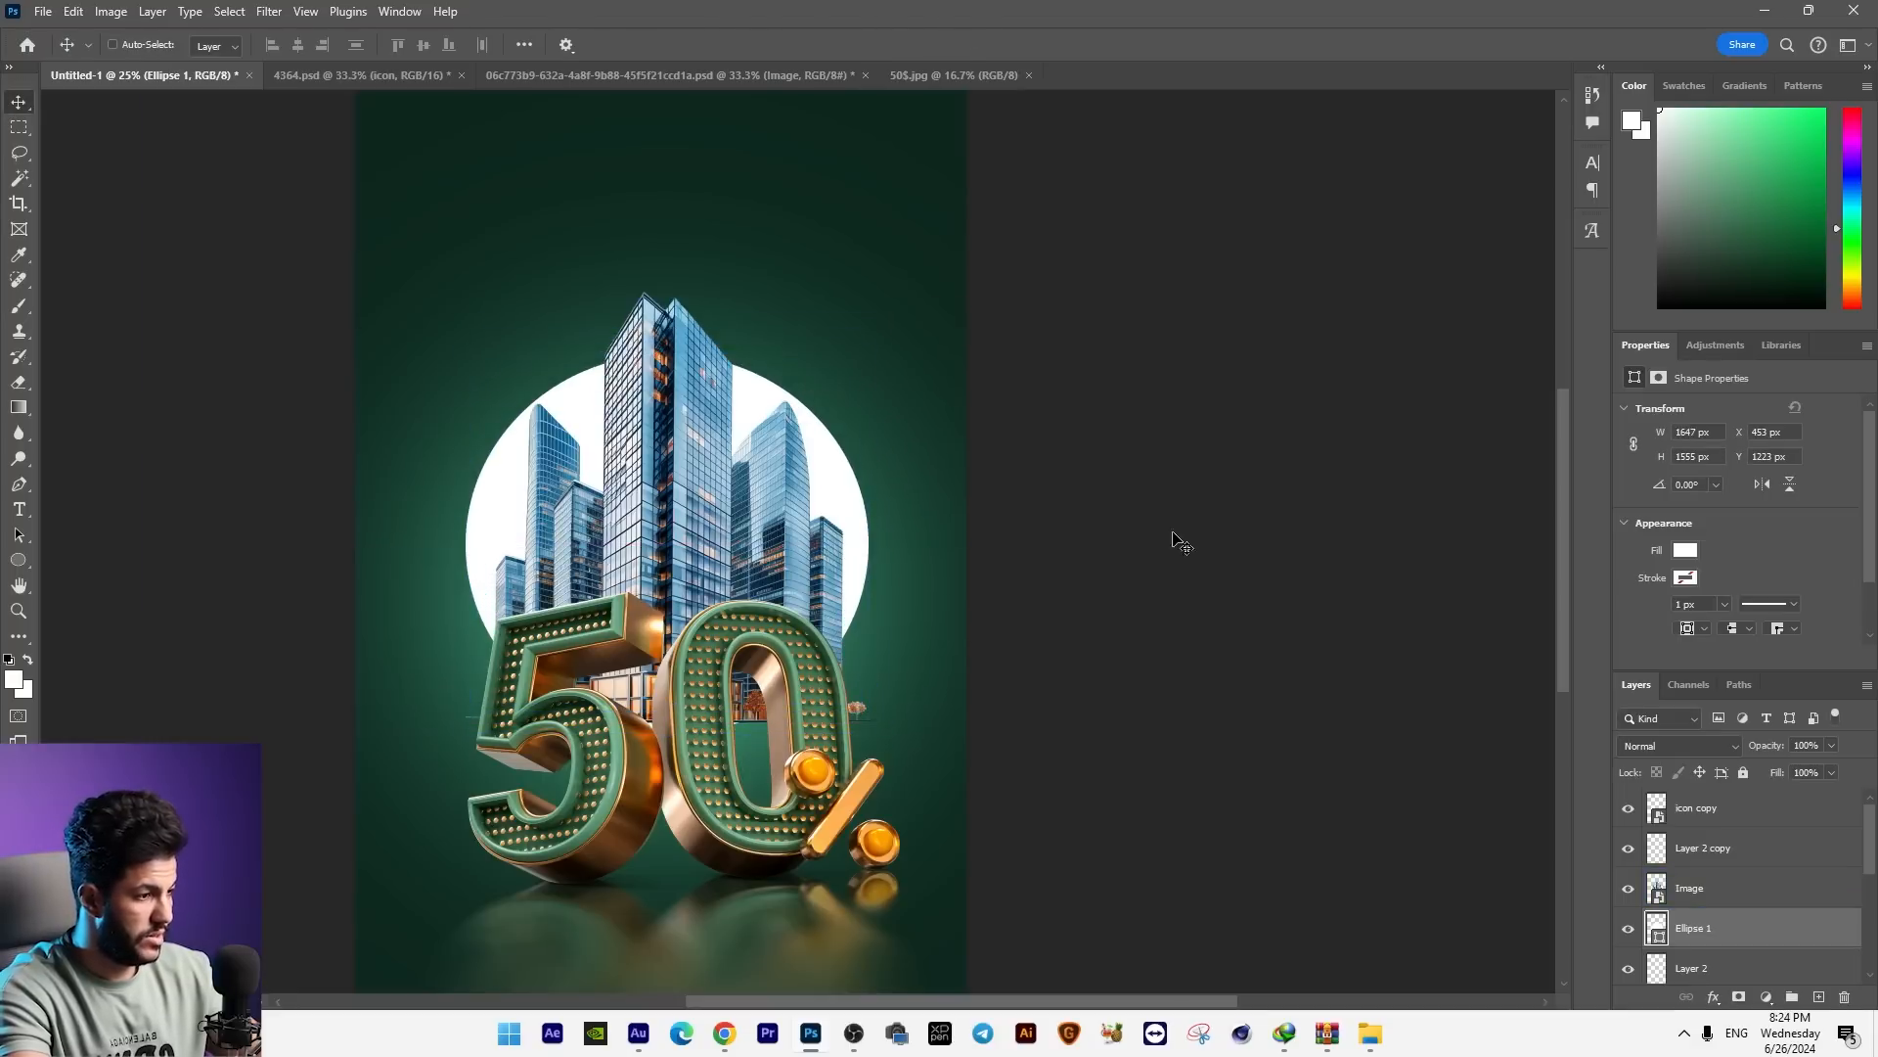
Step: Try repositioning the white ellipse and the skyscraper image against each other, undoing each move
key(ctrl+plus)
key(ctrl+plus)
drag(784, 408, 813, 372)
drag(849, 591, 941, 706)
key(ctrl+z)
right_click(863, 570)
click(881, 578)
key(ctrl+z)
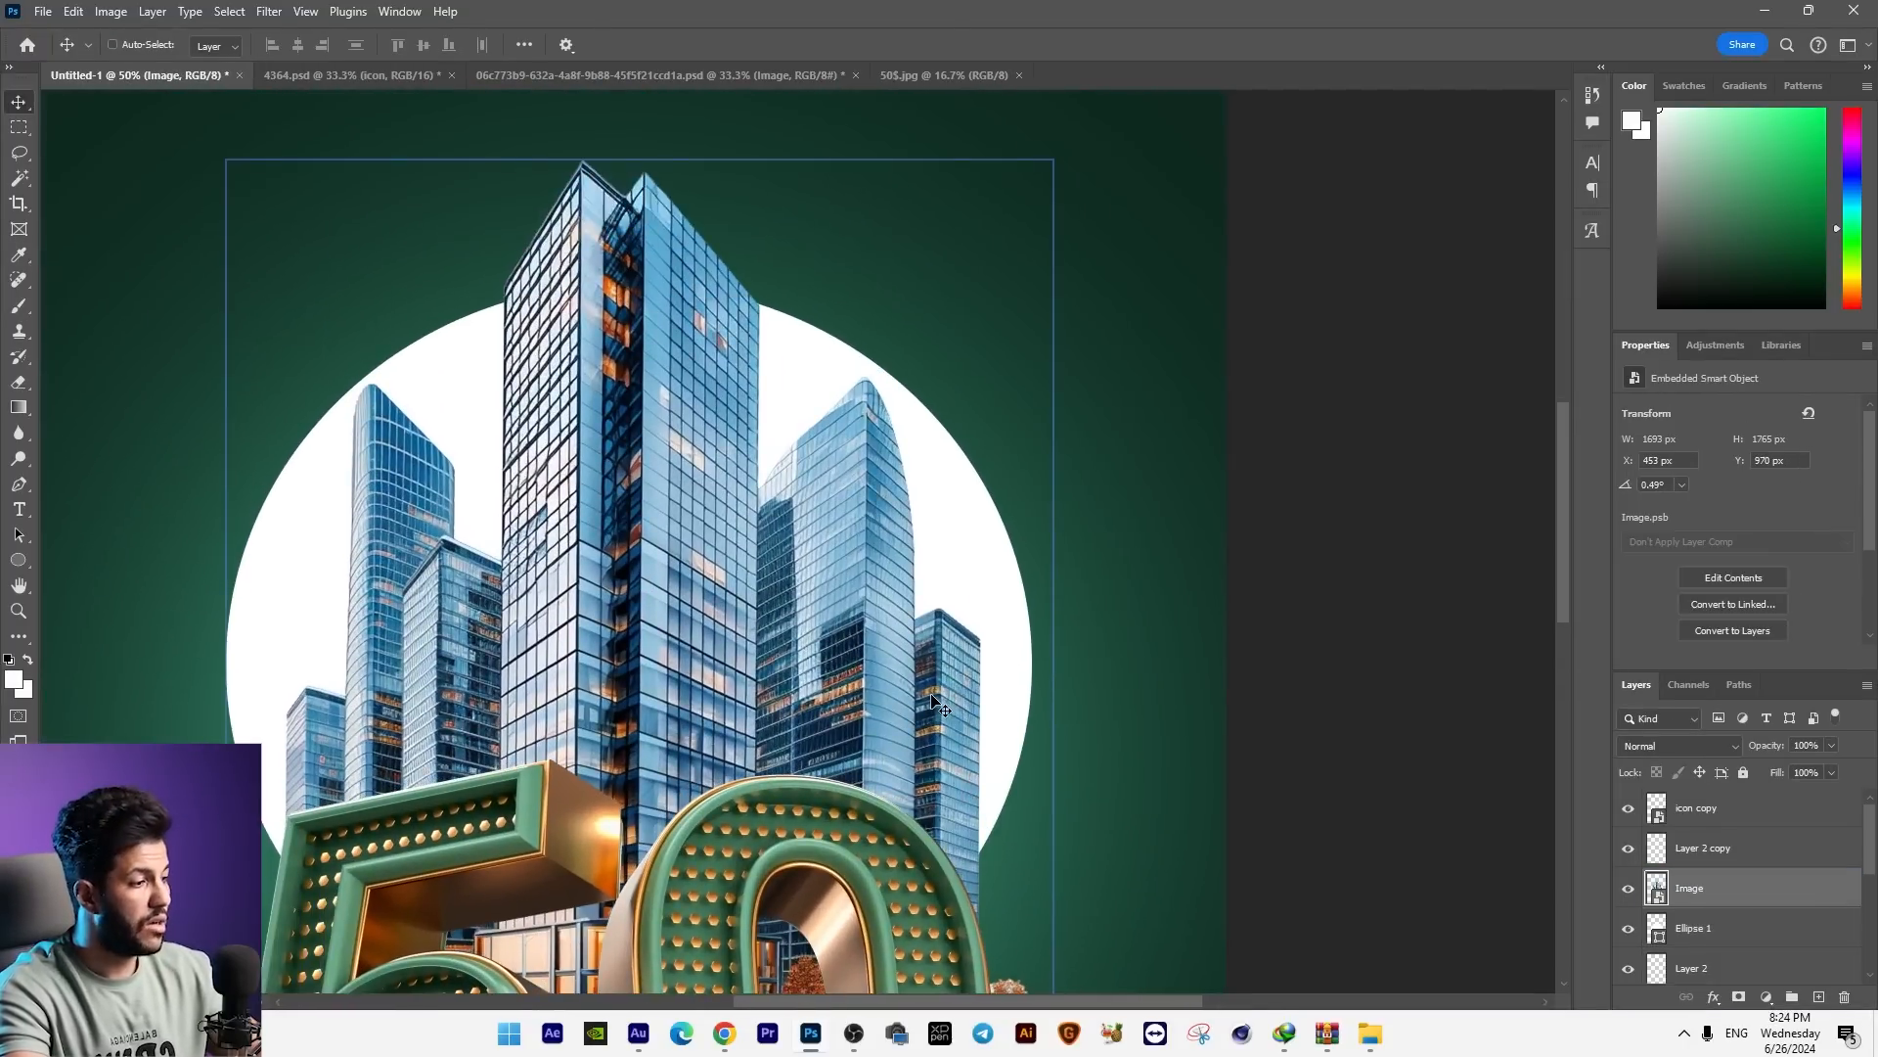
key(ctrl+minus)
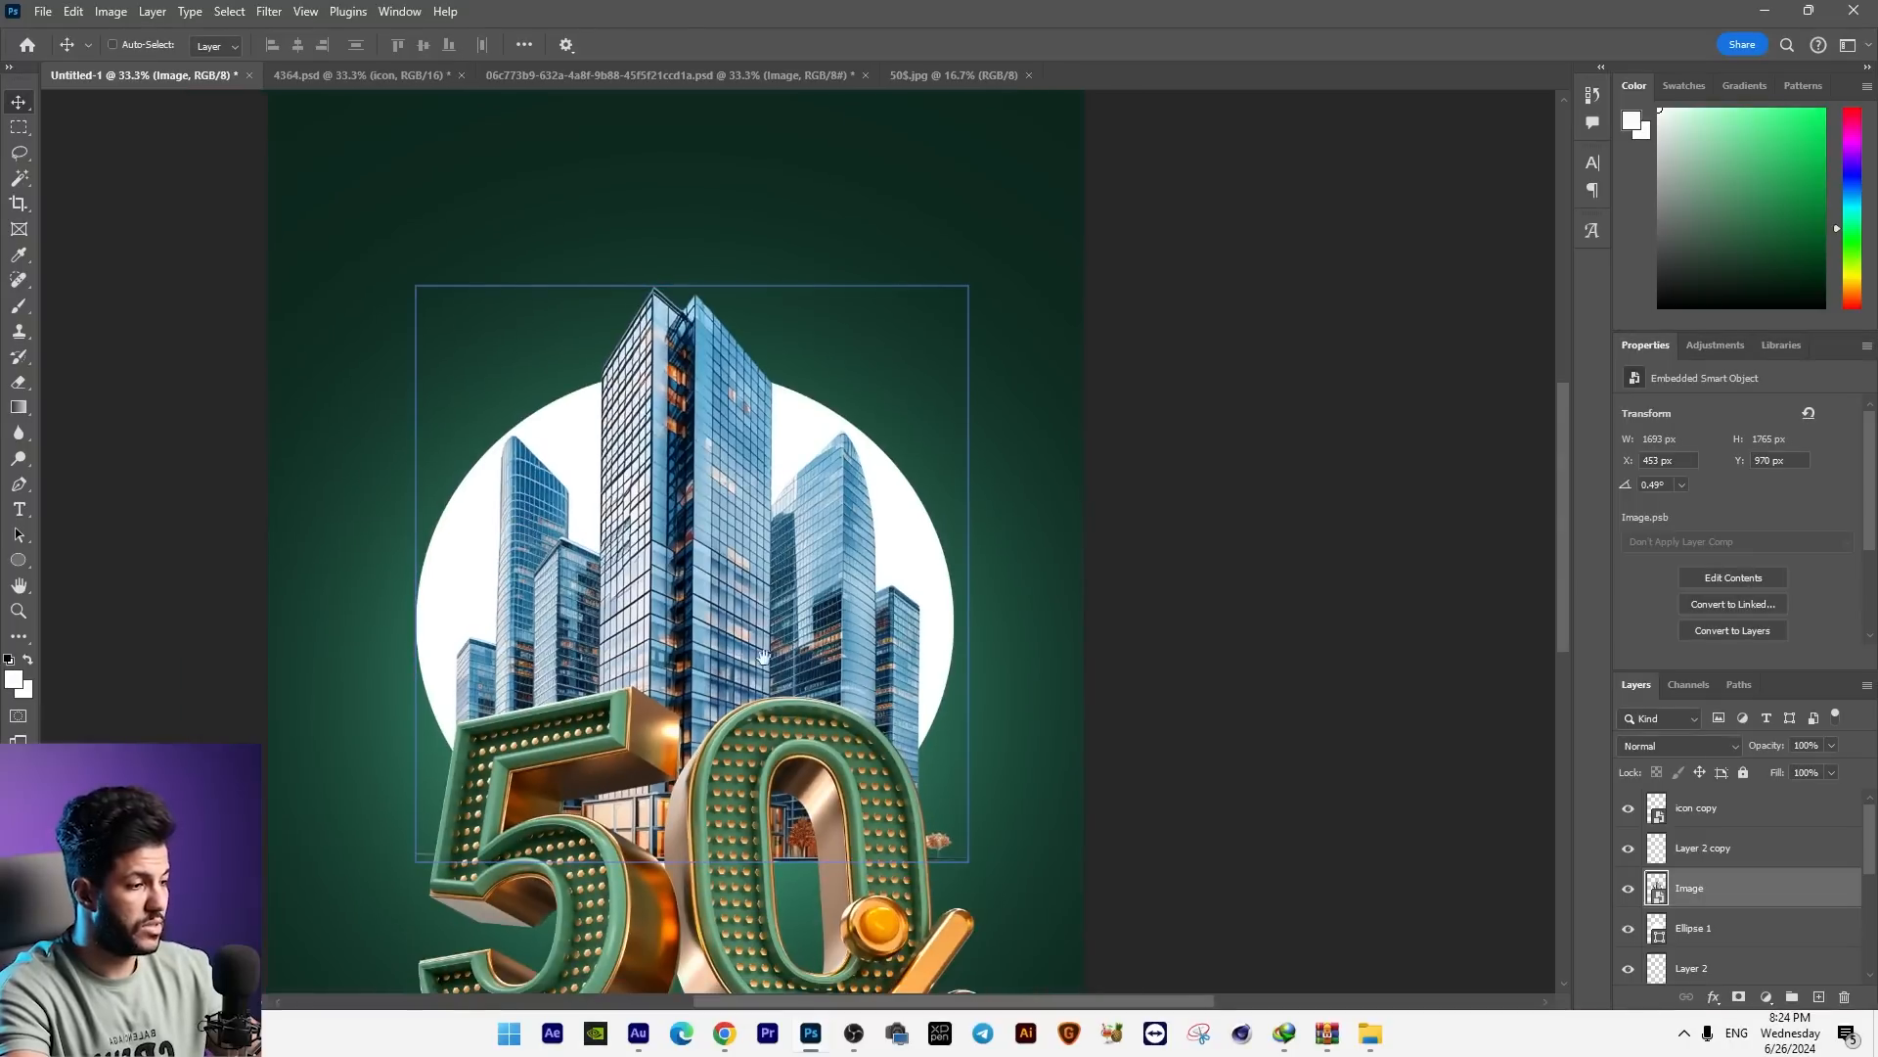
drag(761, 665, 775, 580)
drag(944, 577, 892, 603)
key(ctrl+z)
Step: Clip the skyscraper image to the white ellipse with a clipping mask
click(1699, 926)
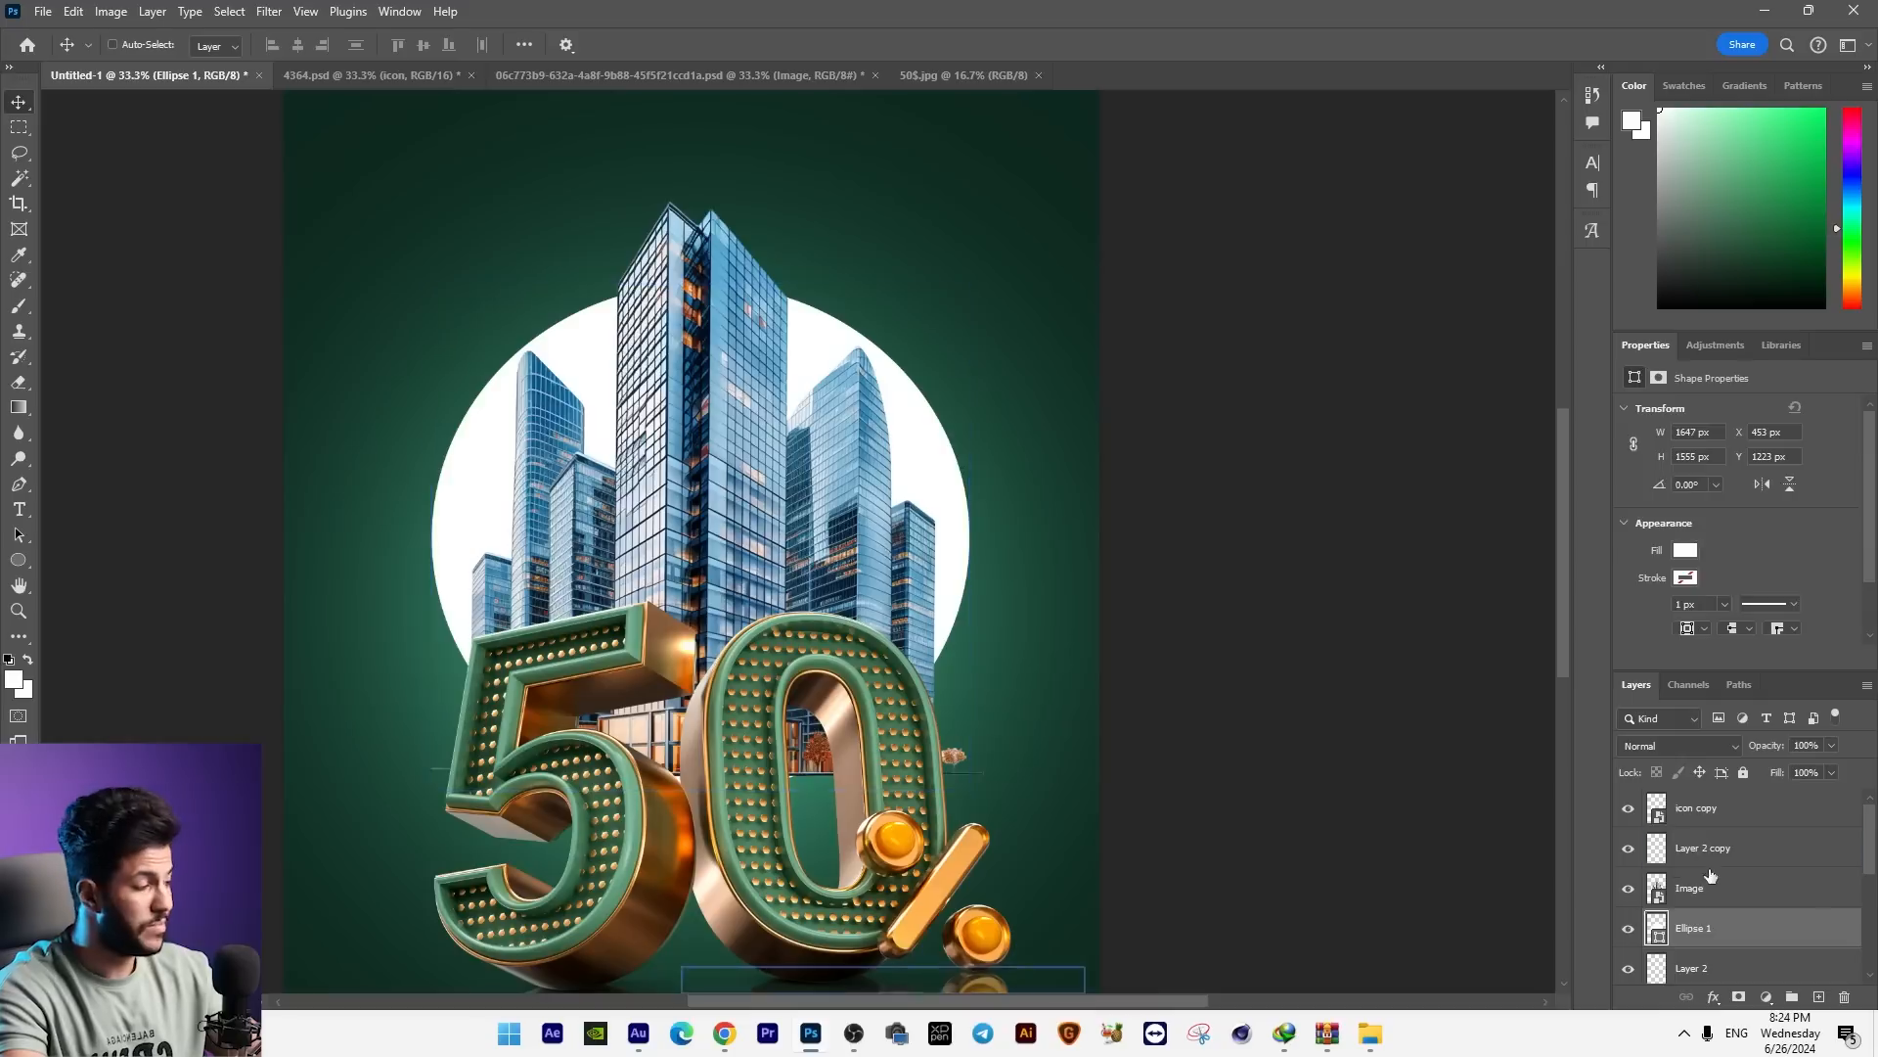
click(1692, 873)
key(ctrl+alt+g)
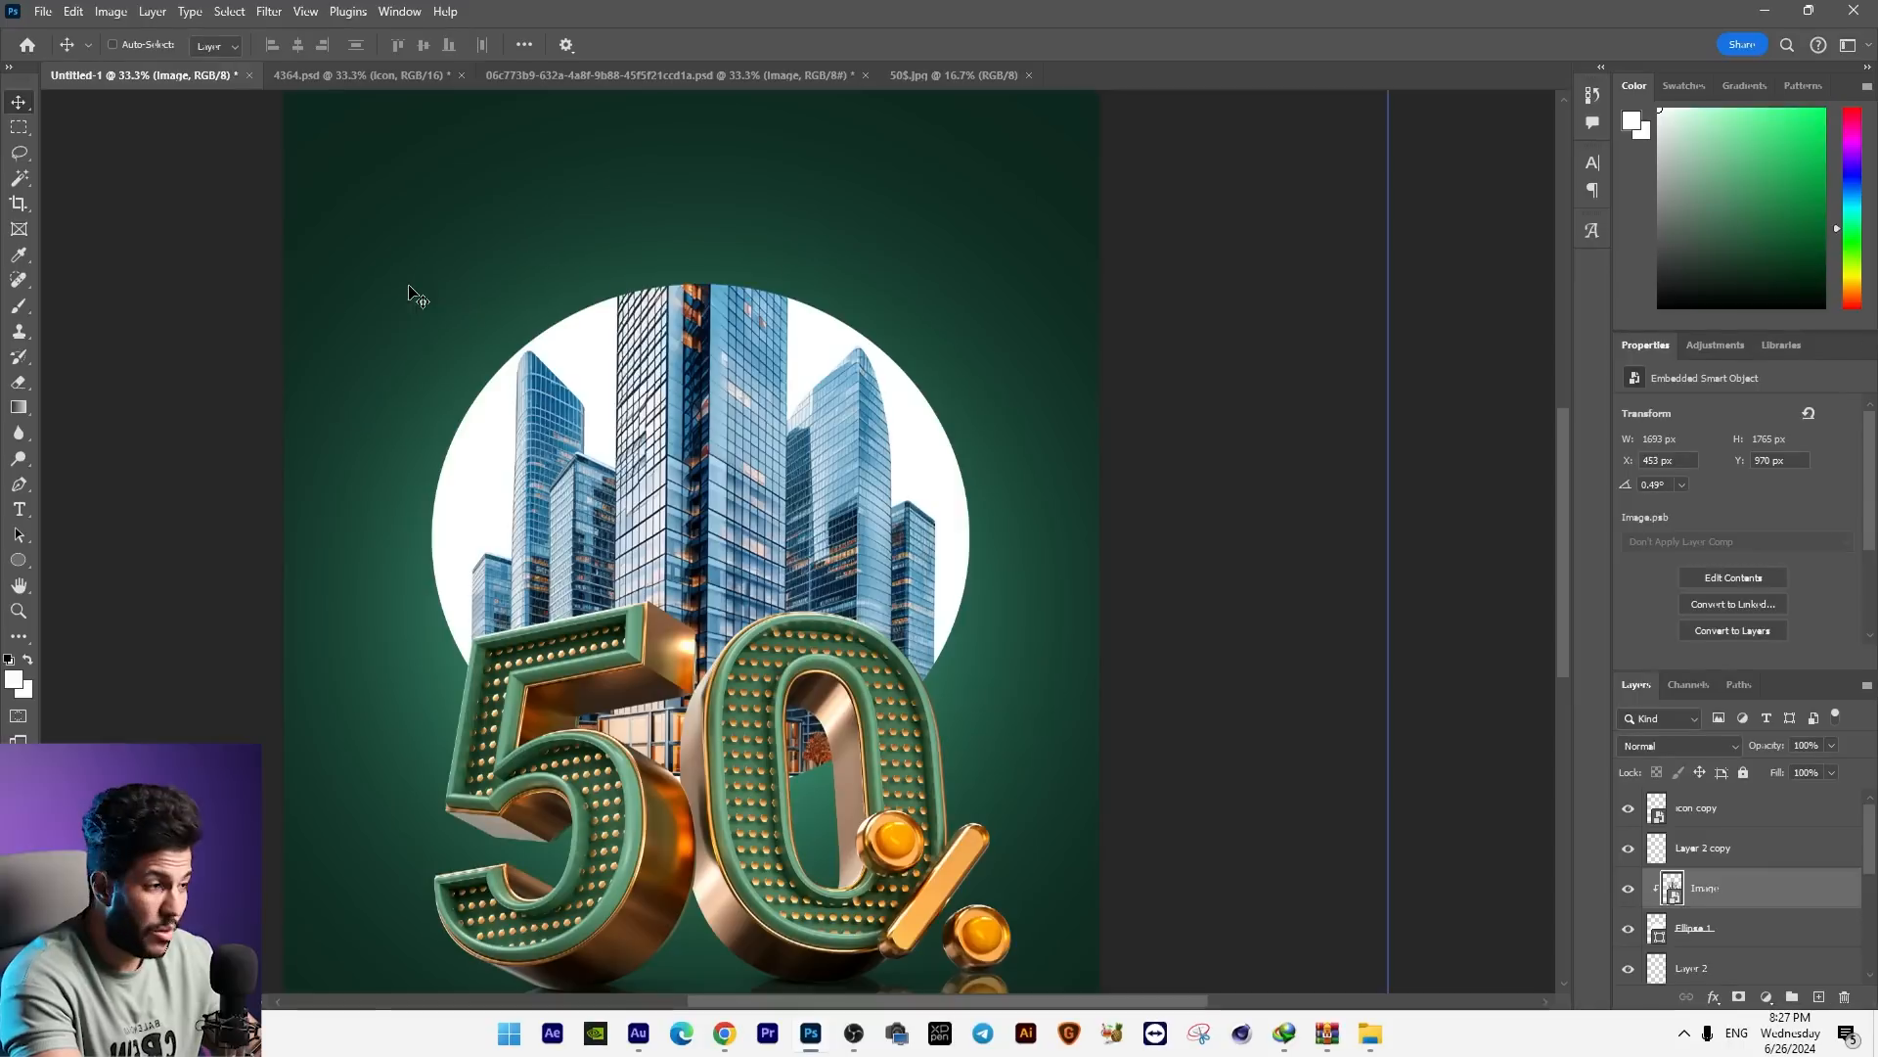
Step: Select the upper part of the skyscrapers with a rectangular marquee and copy it to a new, unclipped layer
click(19, 128)
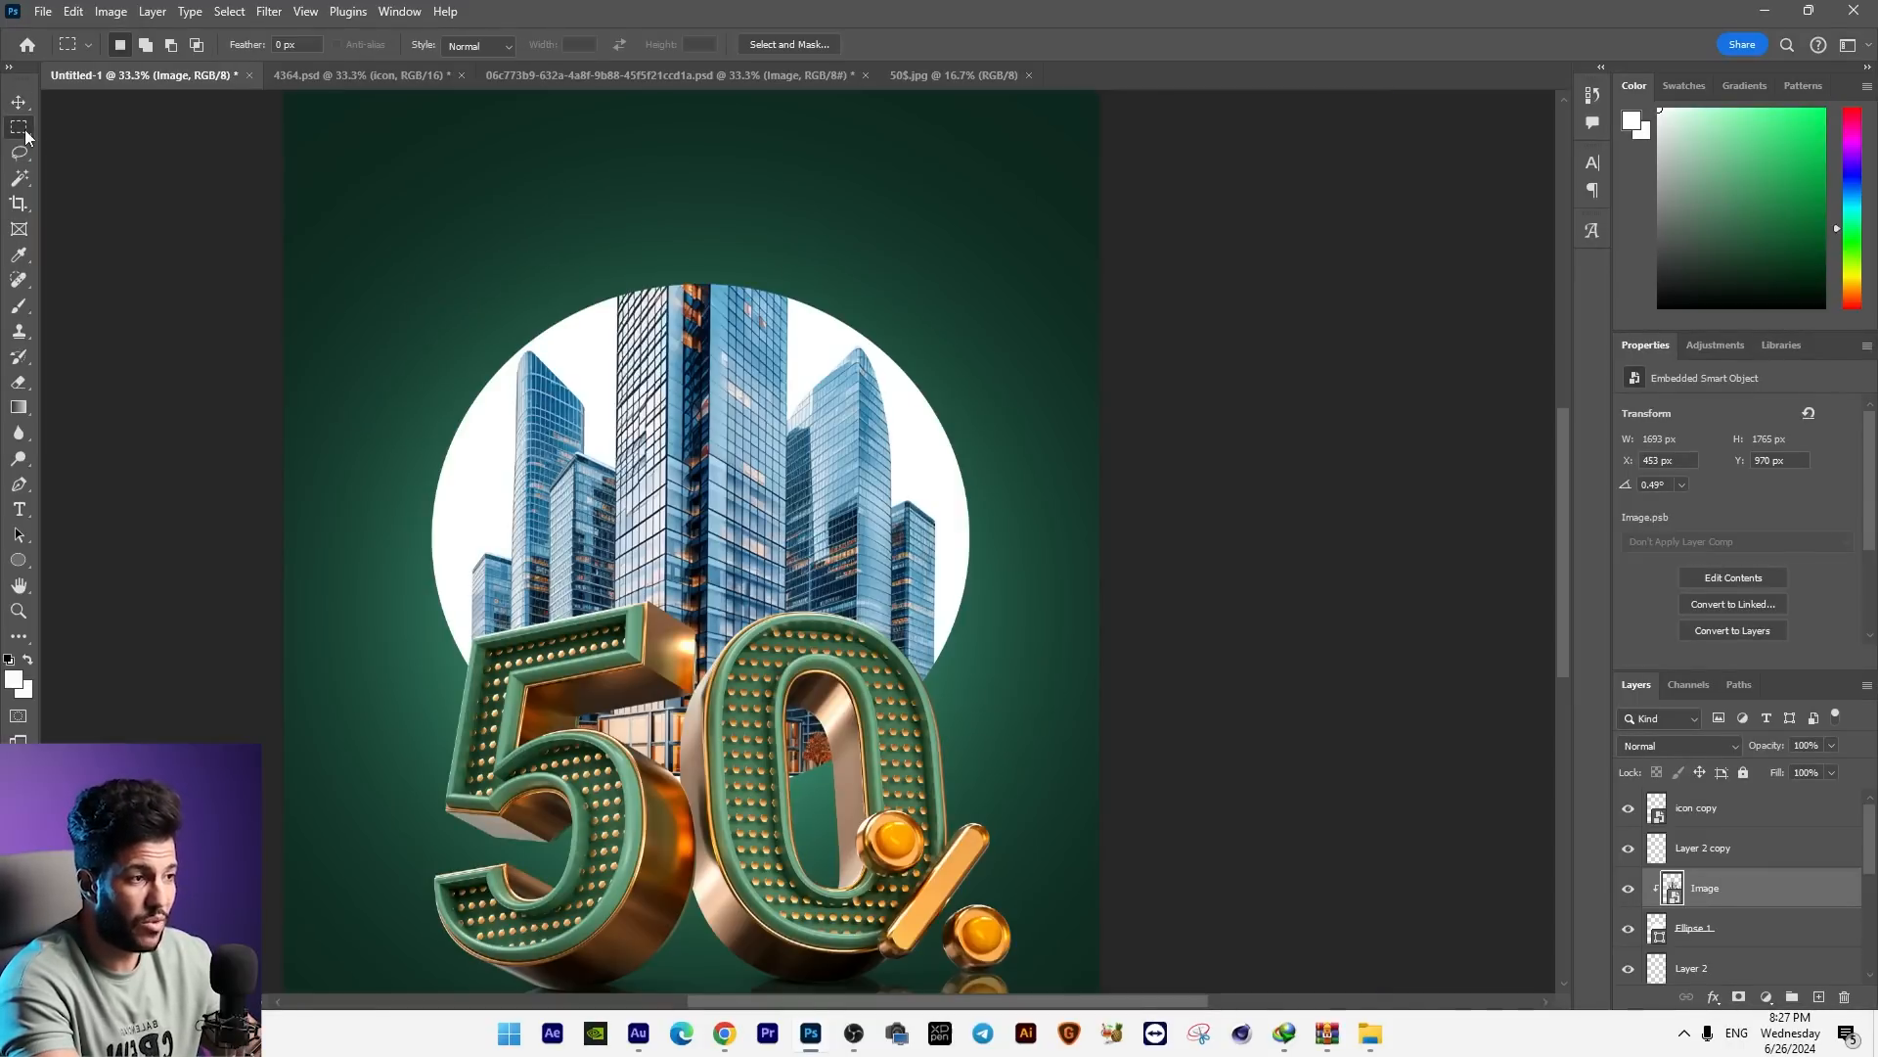
drag(367, 165, 1125, 593)
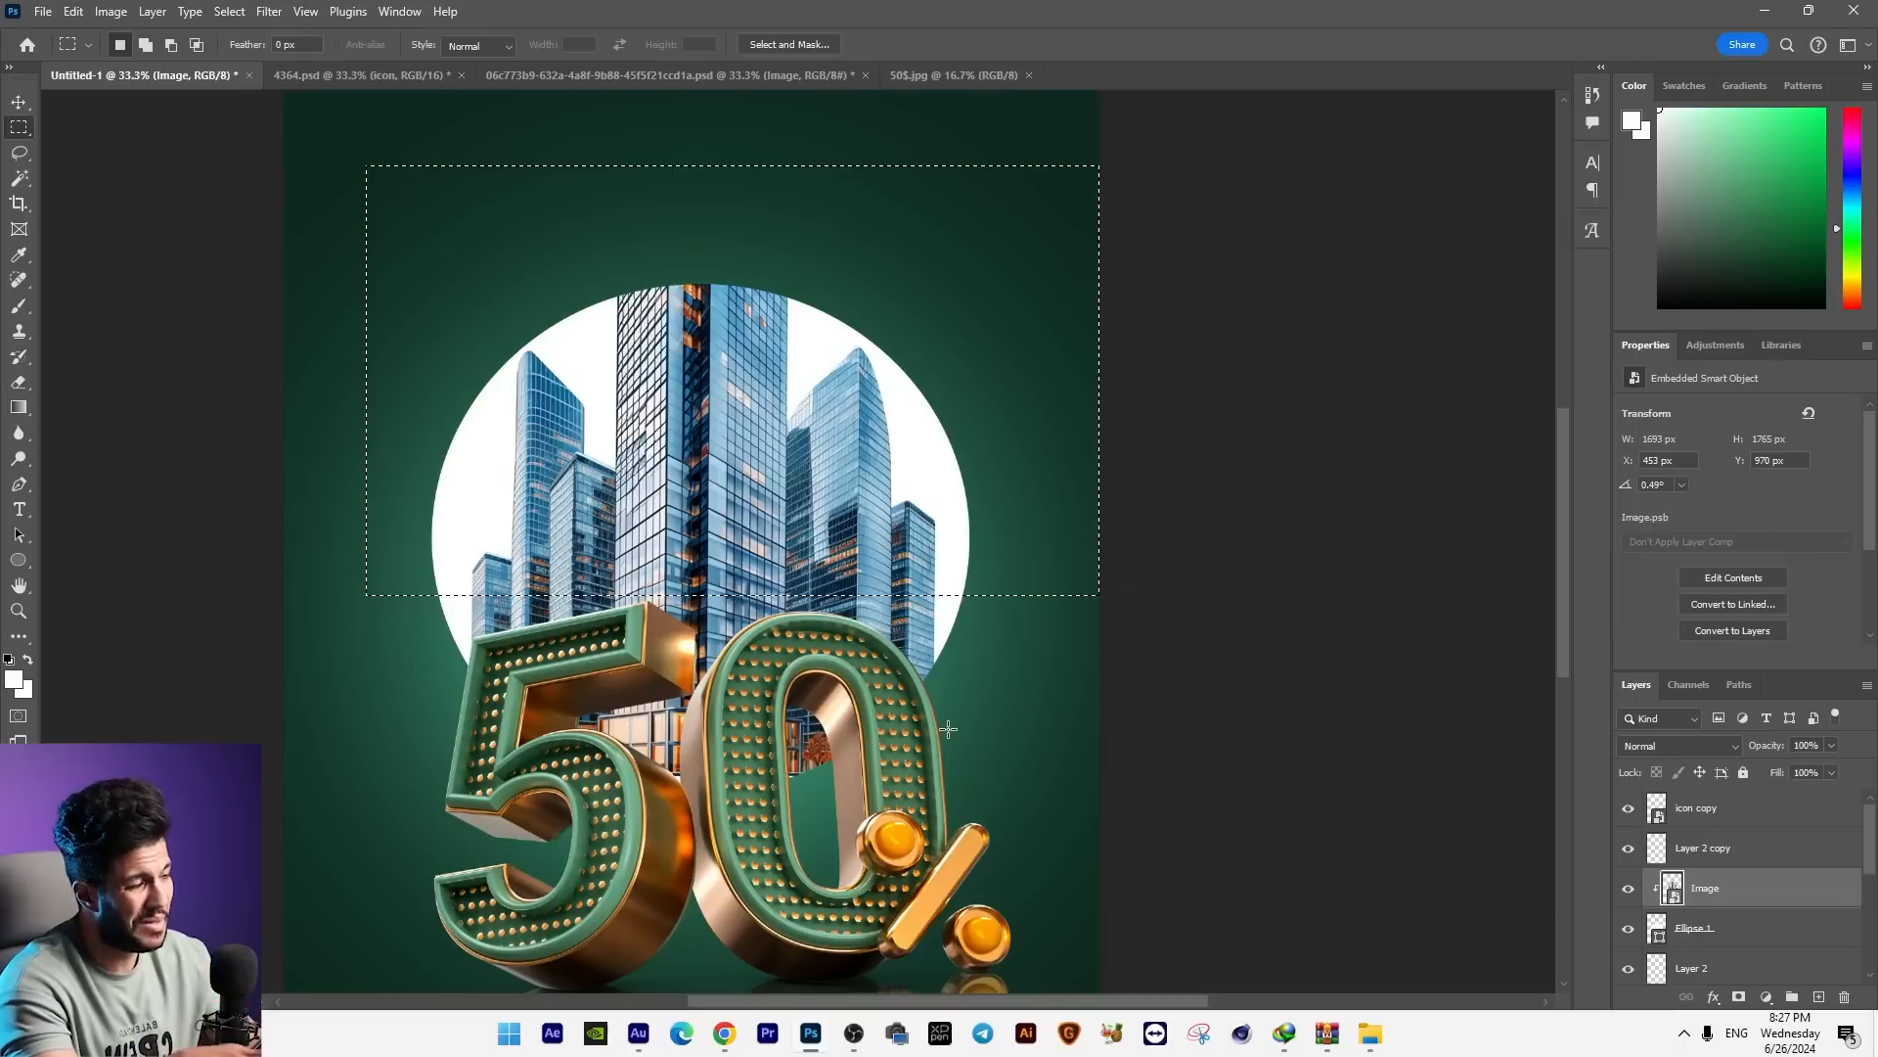
key(ctrl+j)
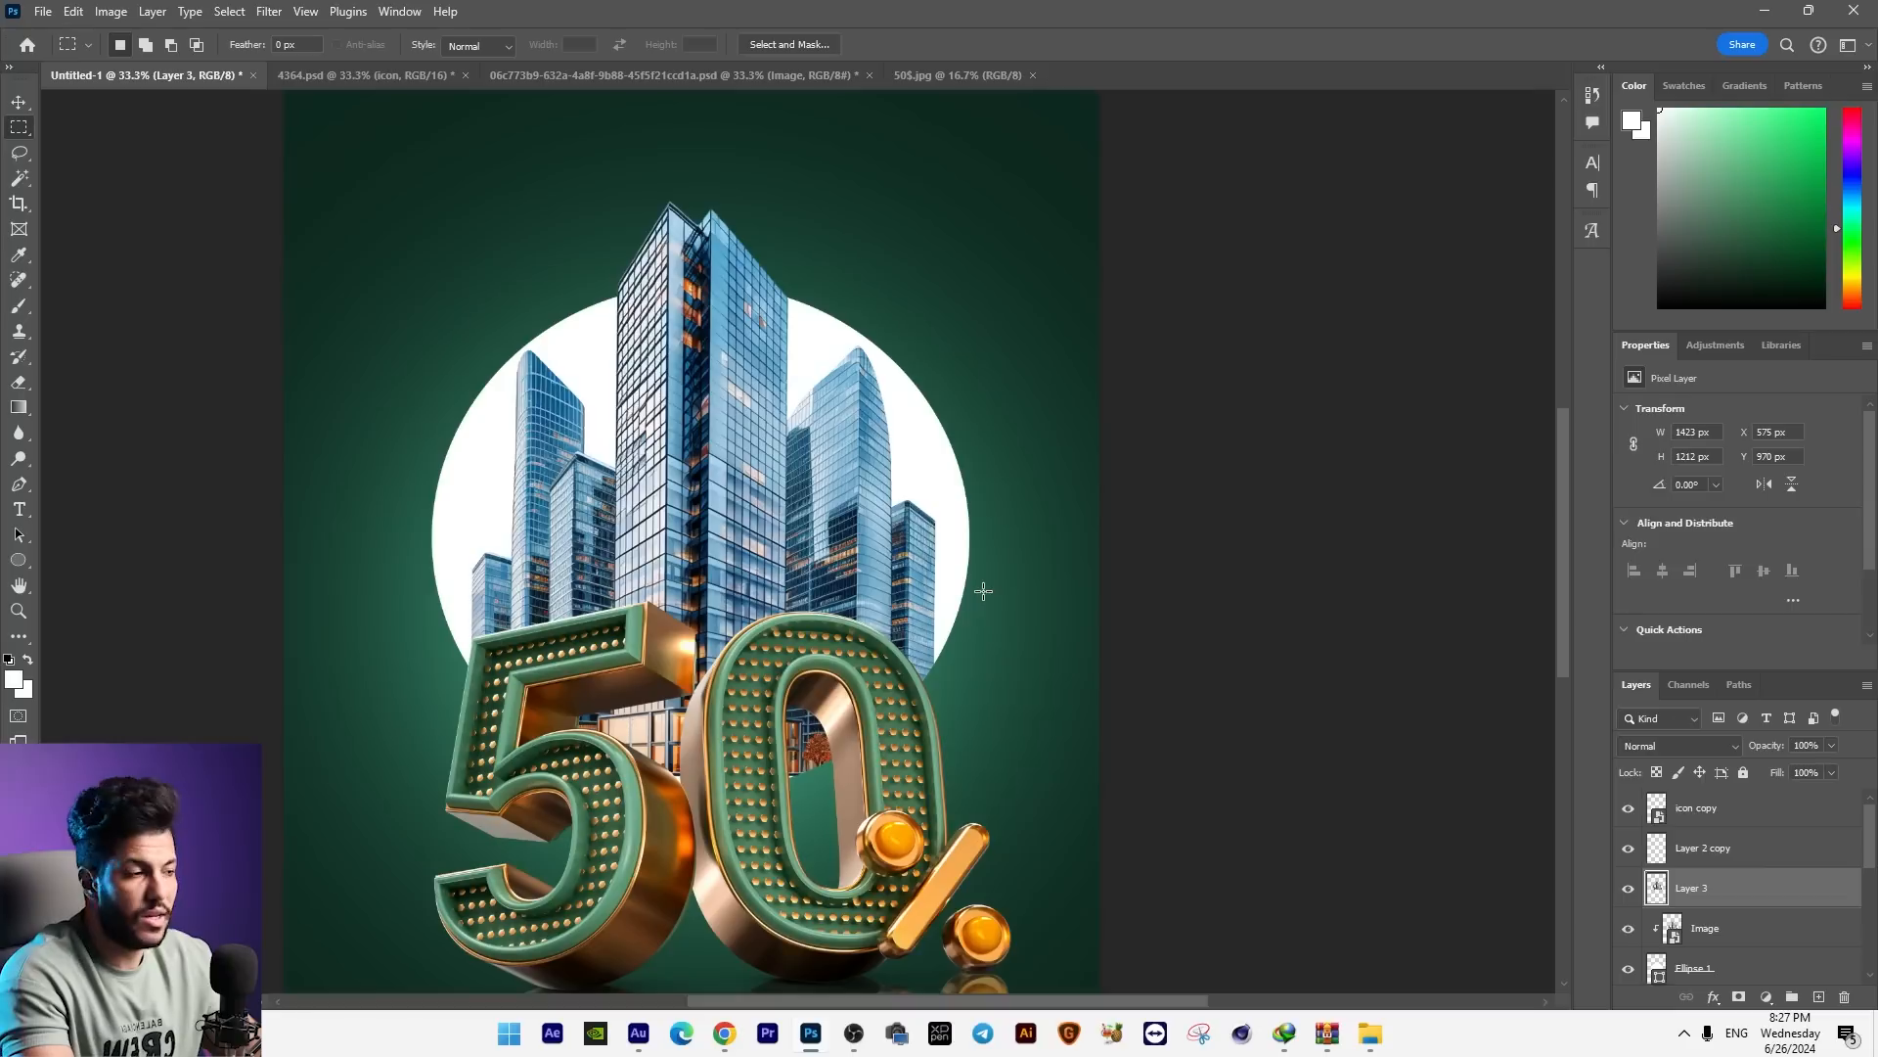
Step: Move the copied upper skyscrapers away from the originals, then undo the move
click(20, 111)
drag(717, 464, 382, 335)
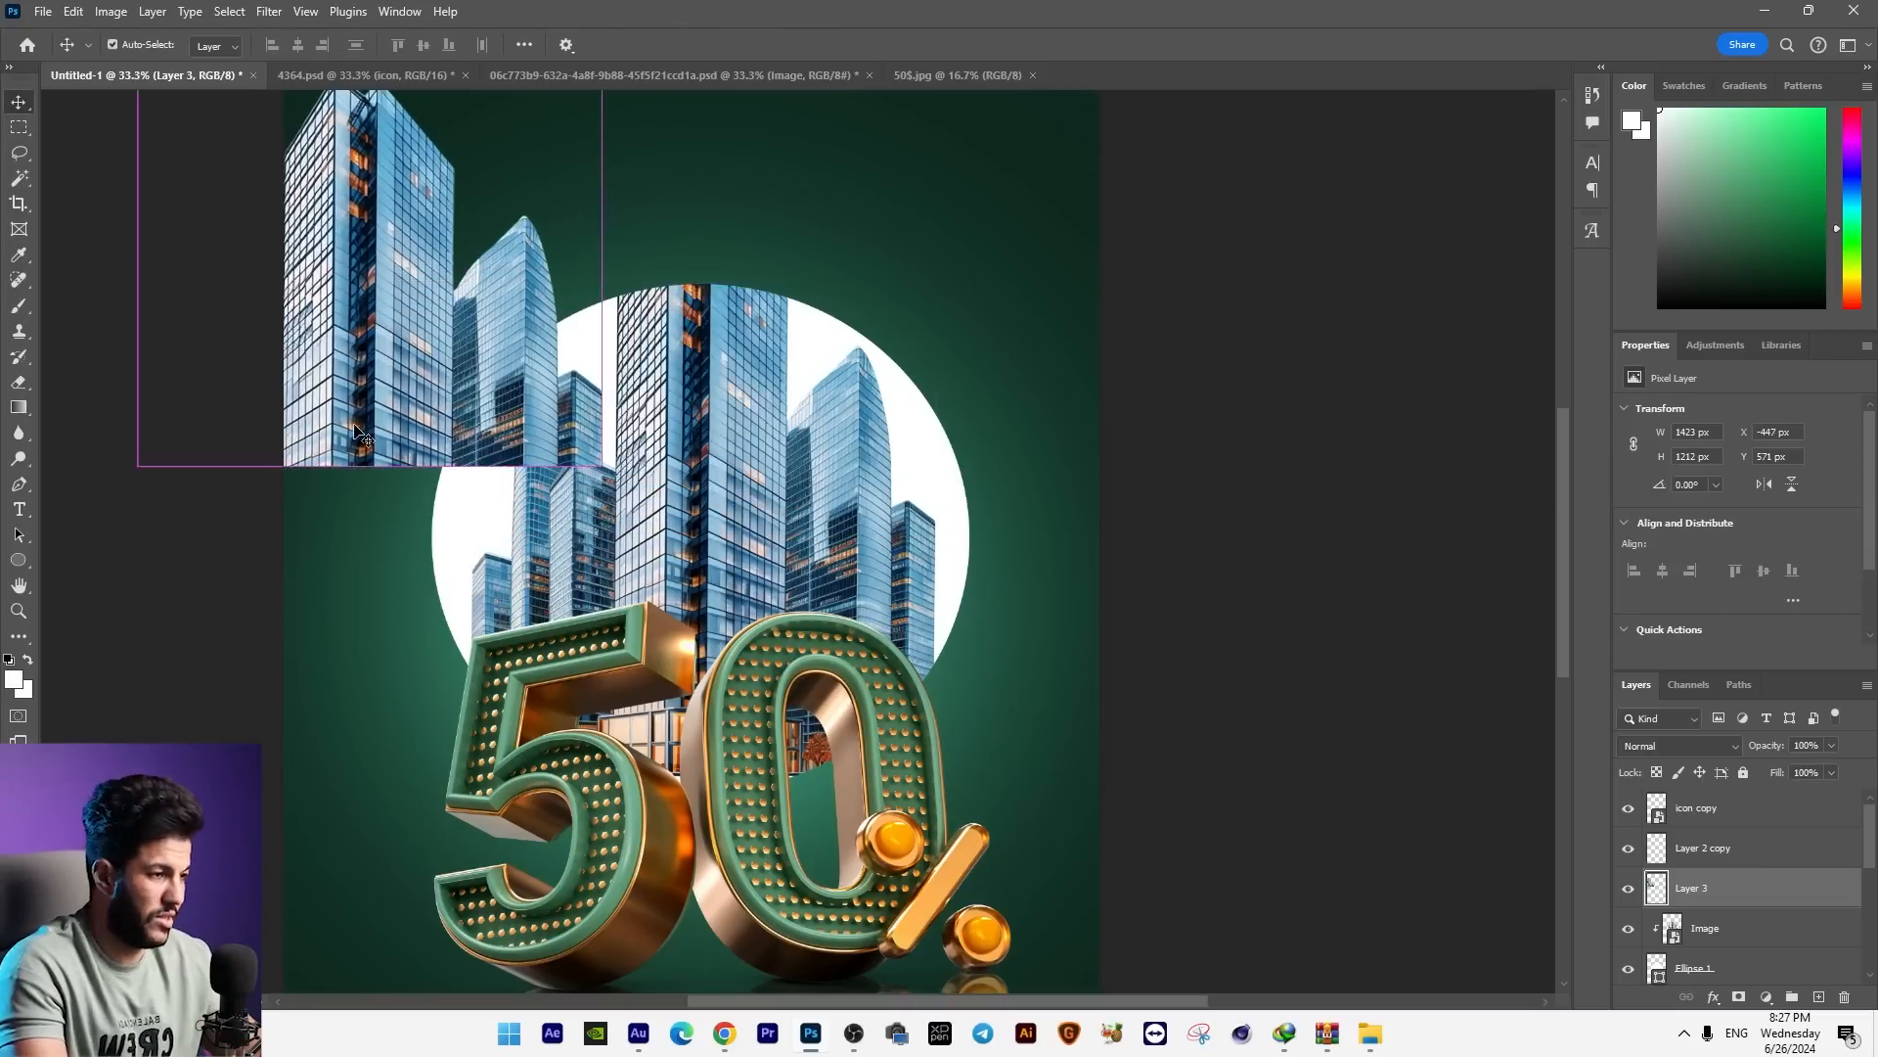
key(ctrl+z)
Step: Select the white ellipse behind the skyscrapers and scale it down to about 1519 × 1434 px
right_click(919, 409)
click(944, 419)
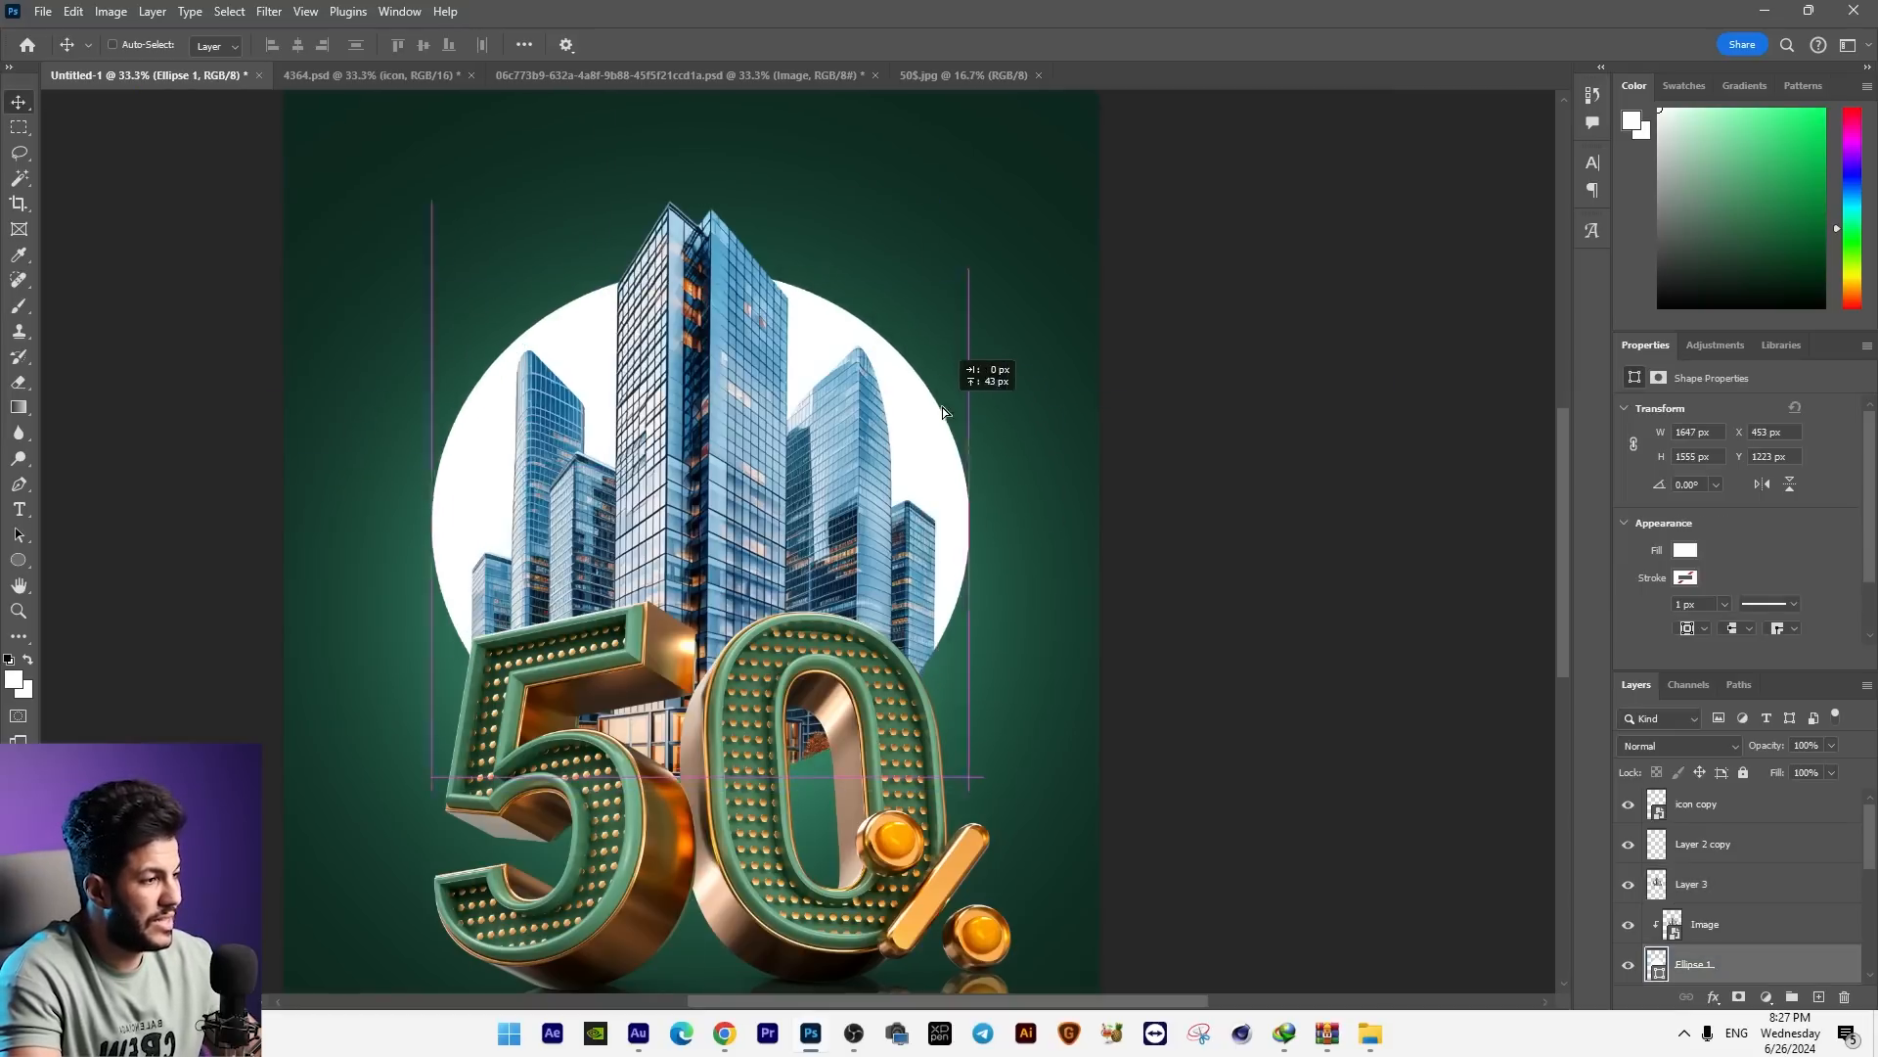
key(ctrl+t)
drag(968, 285, 939, 363)
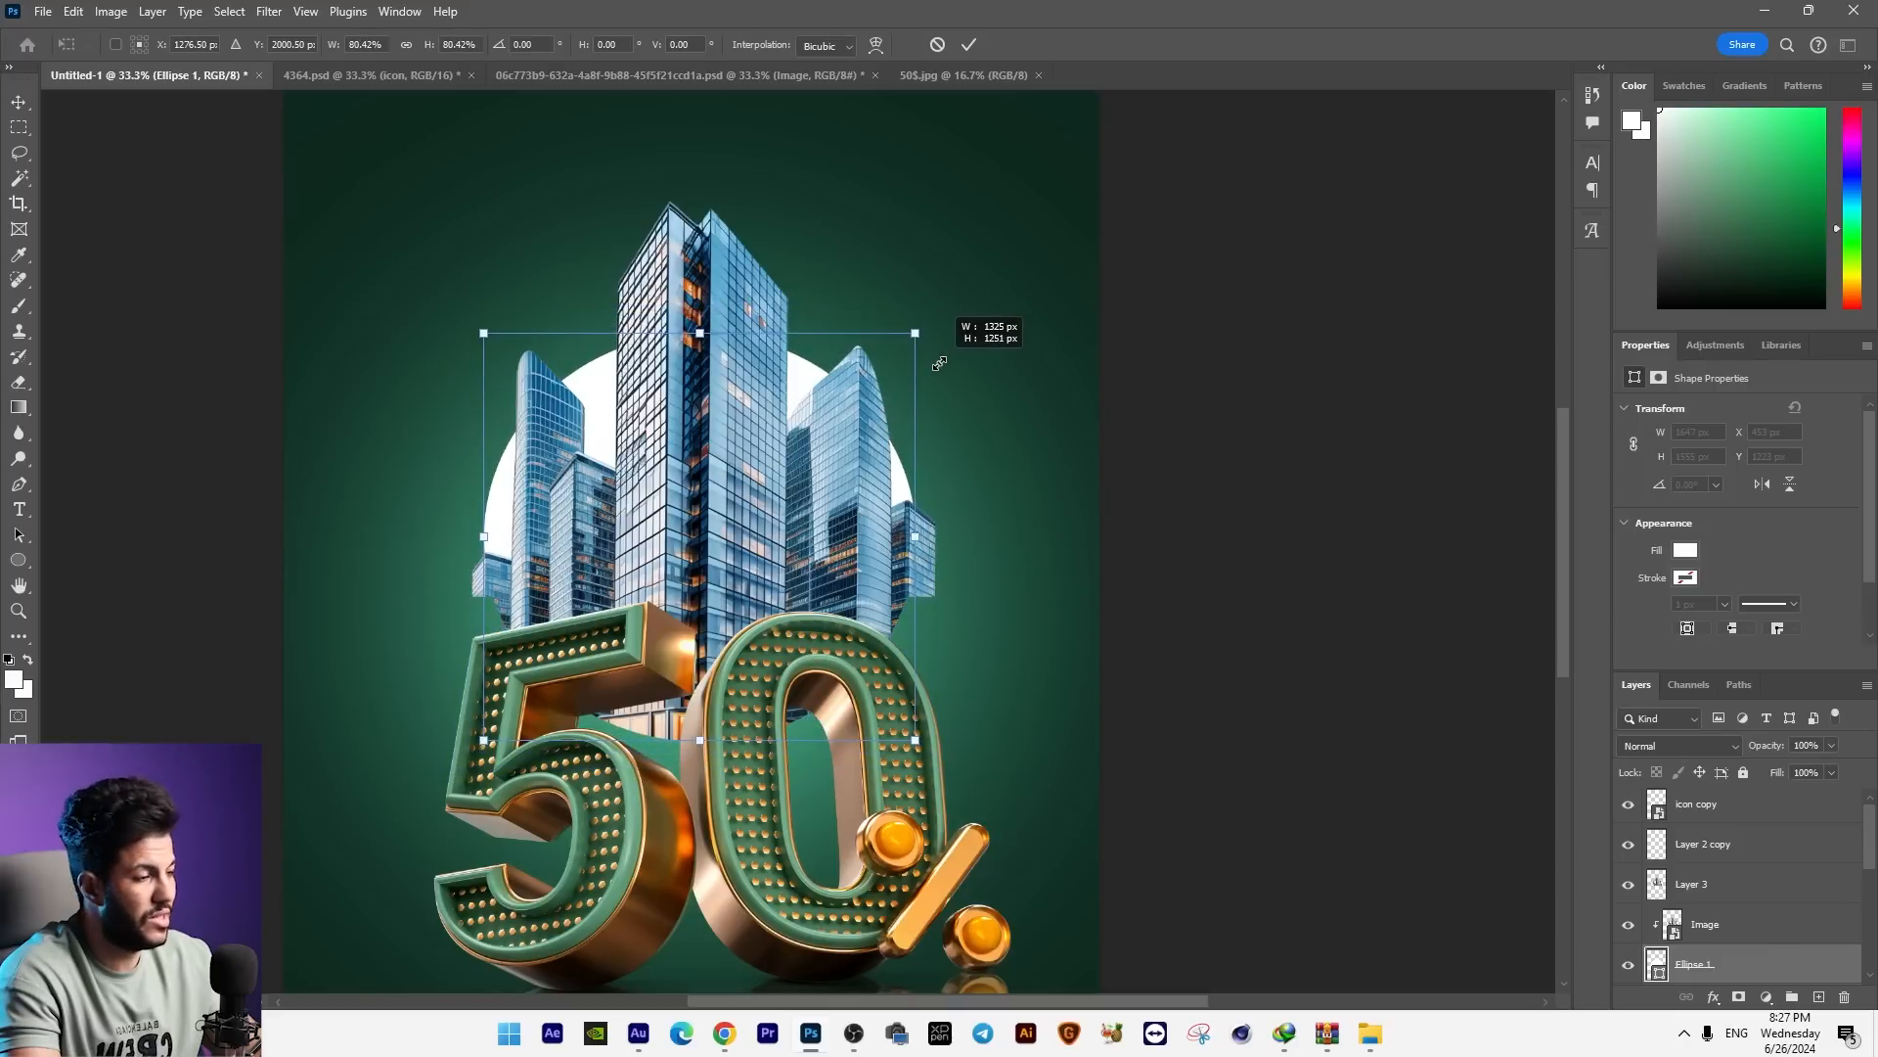
drag(938, 364, 971, 333)
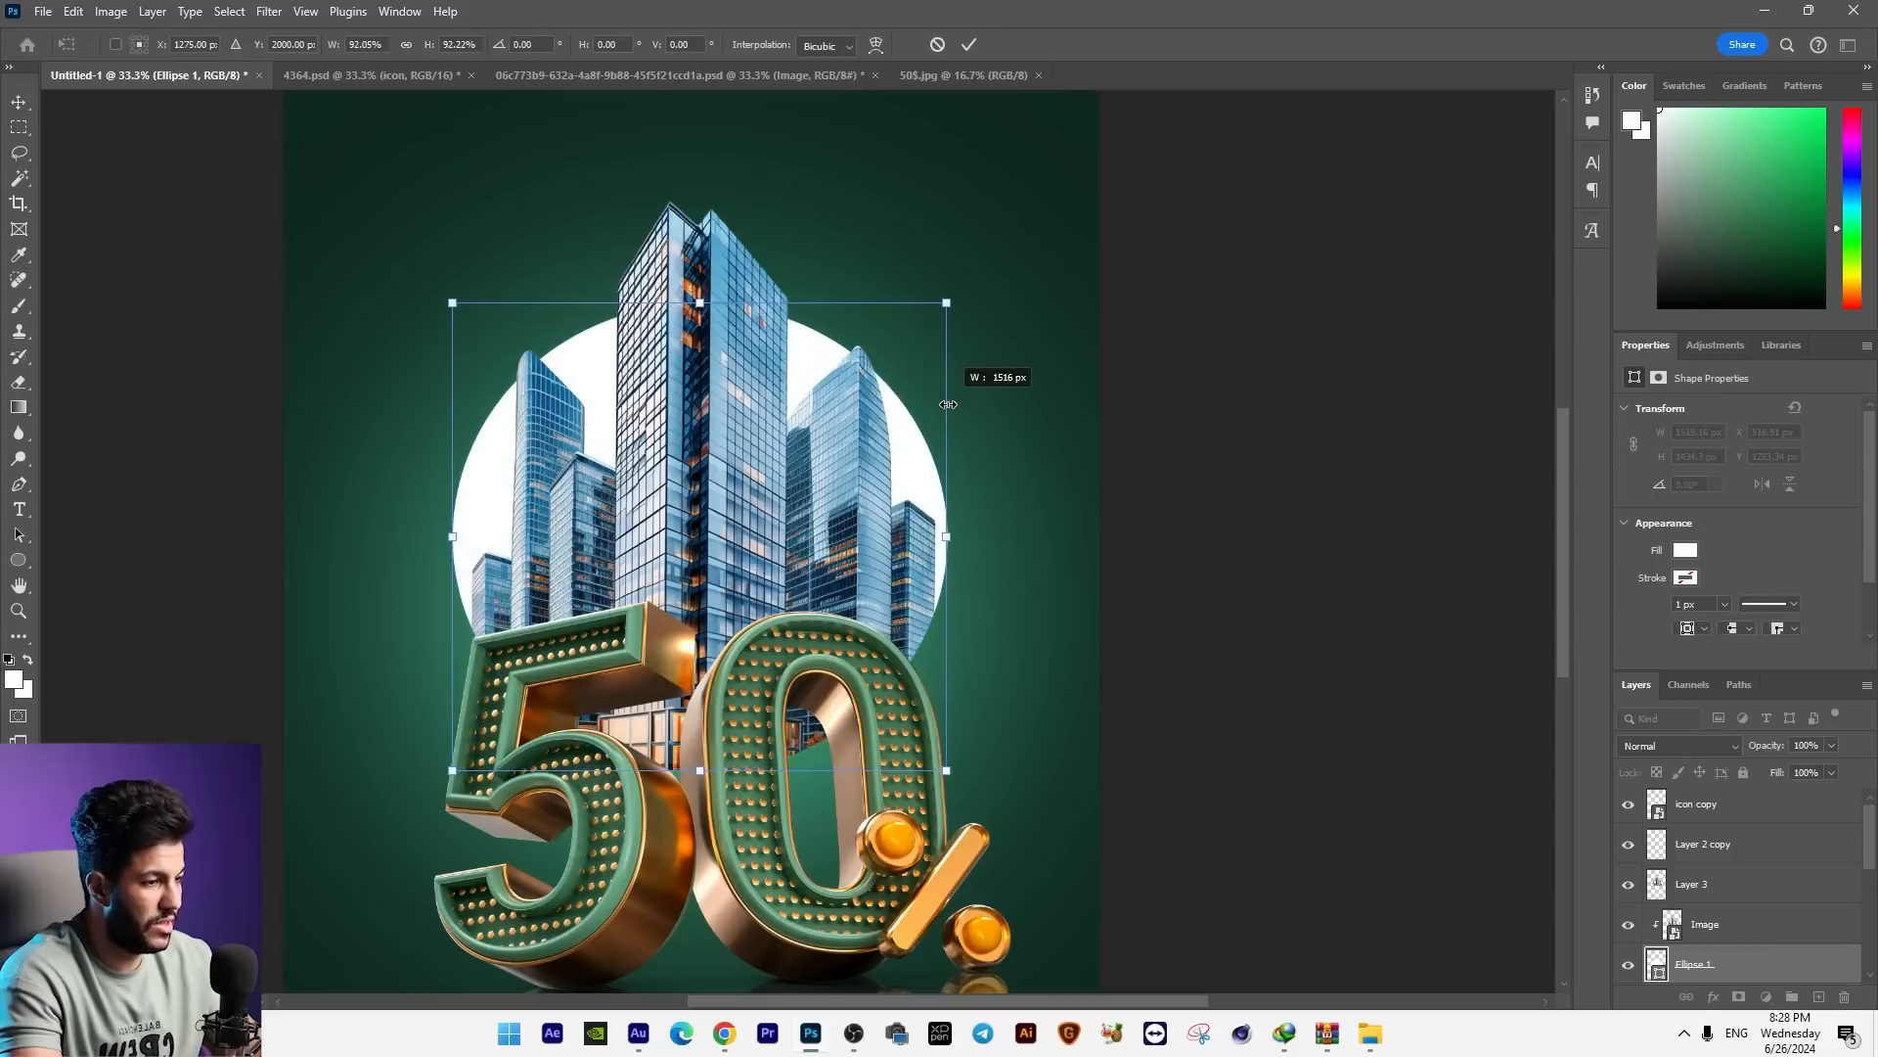
drag(948, 404, 949, 404)
key(Return)
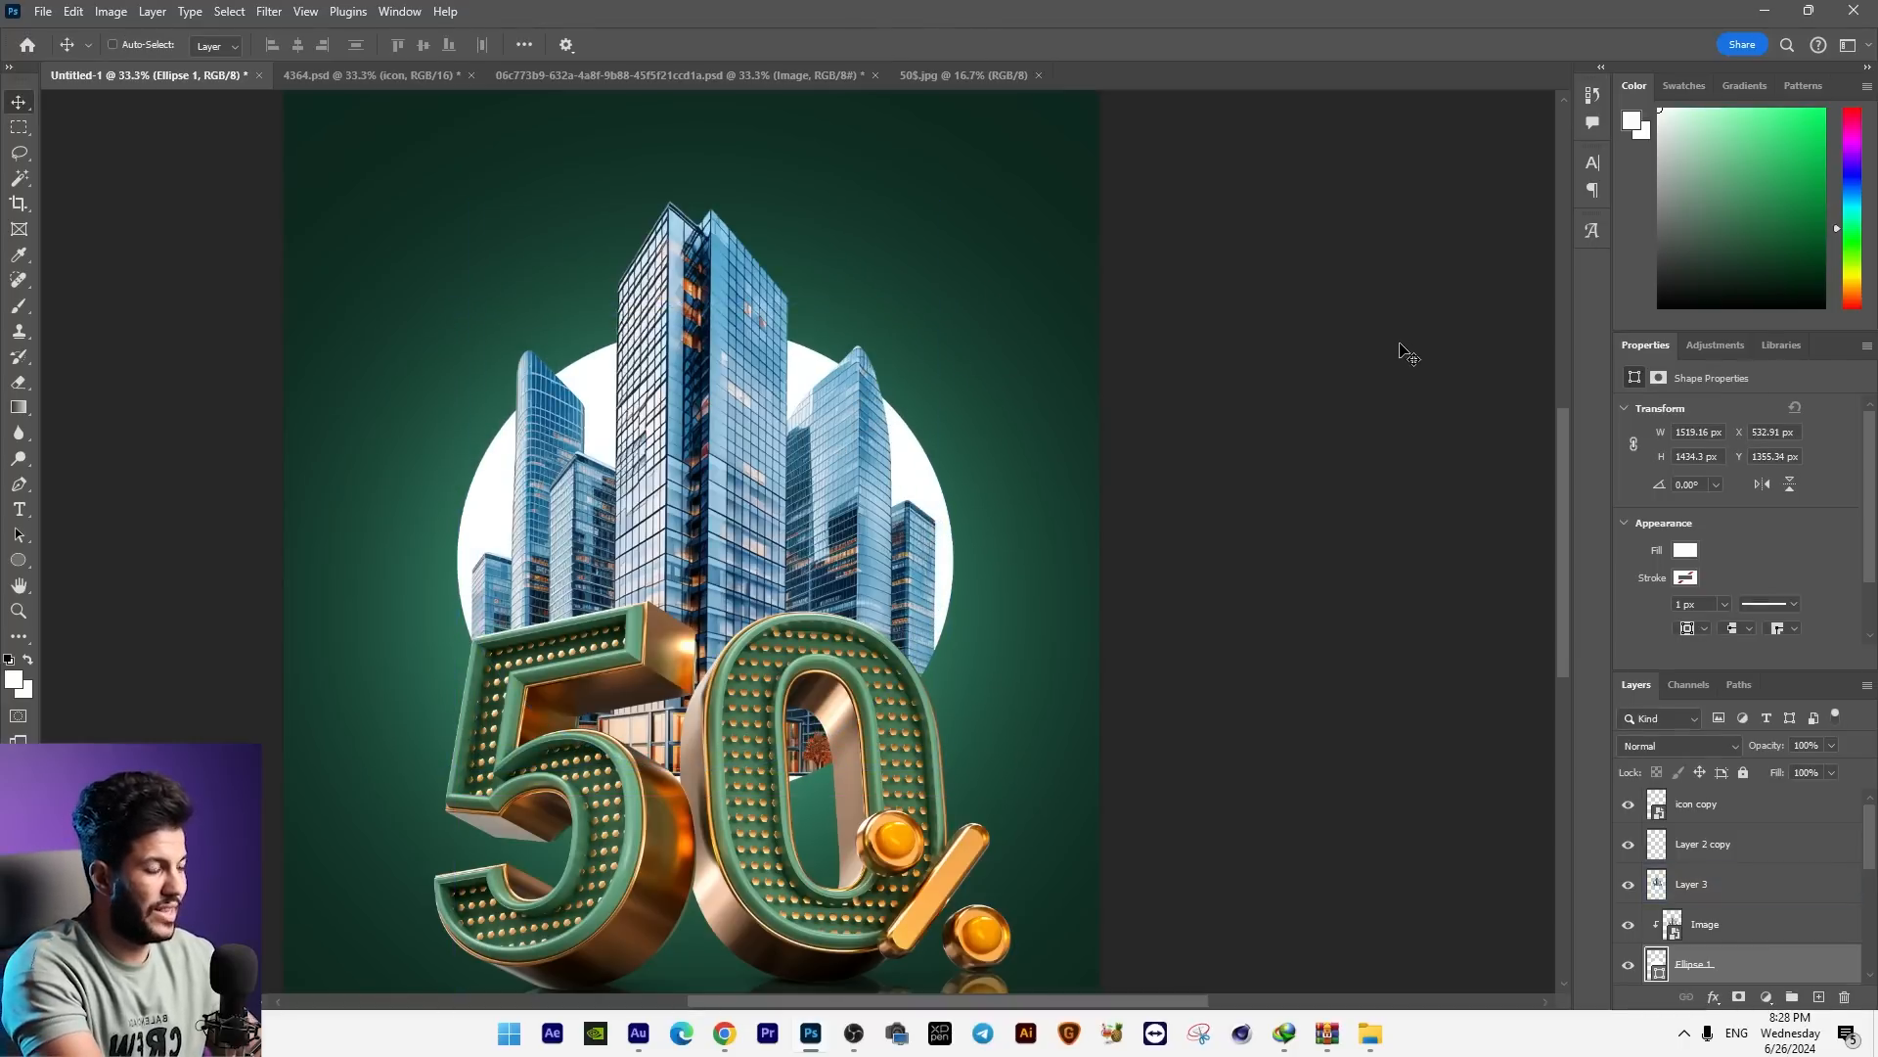
Step: Nudge the white ellipse slightly to about X 534 px and Y 1334 px behind the skyscrapers
key(Left)
key(Left)
key(Left)
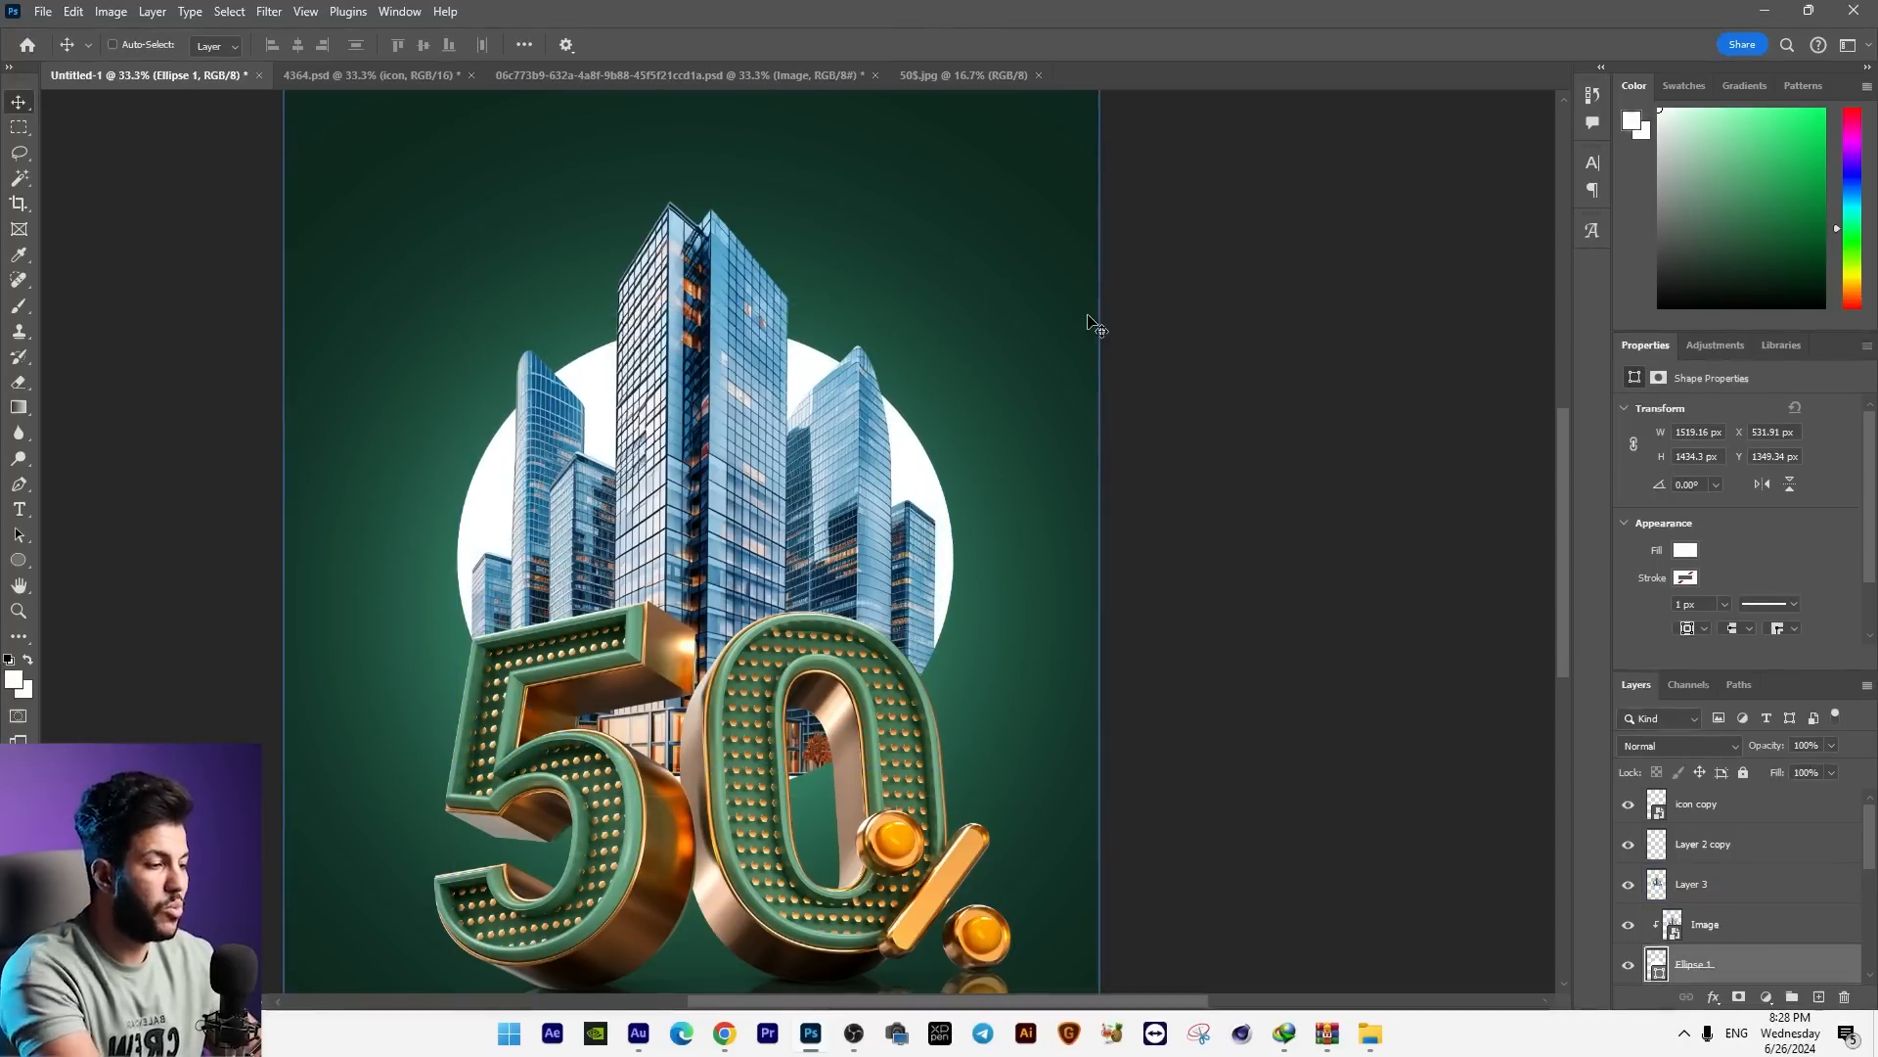
key(Right)
key(Right)
key(Up)
key(Up)
key(Up)
key(Up)
key(Up)
key(Up)
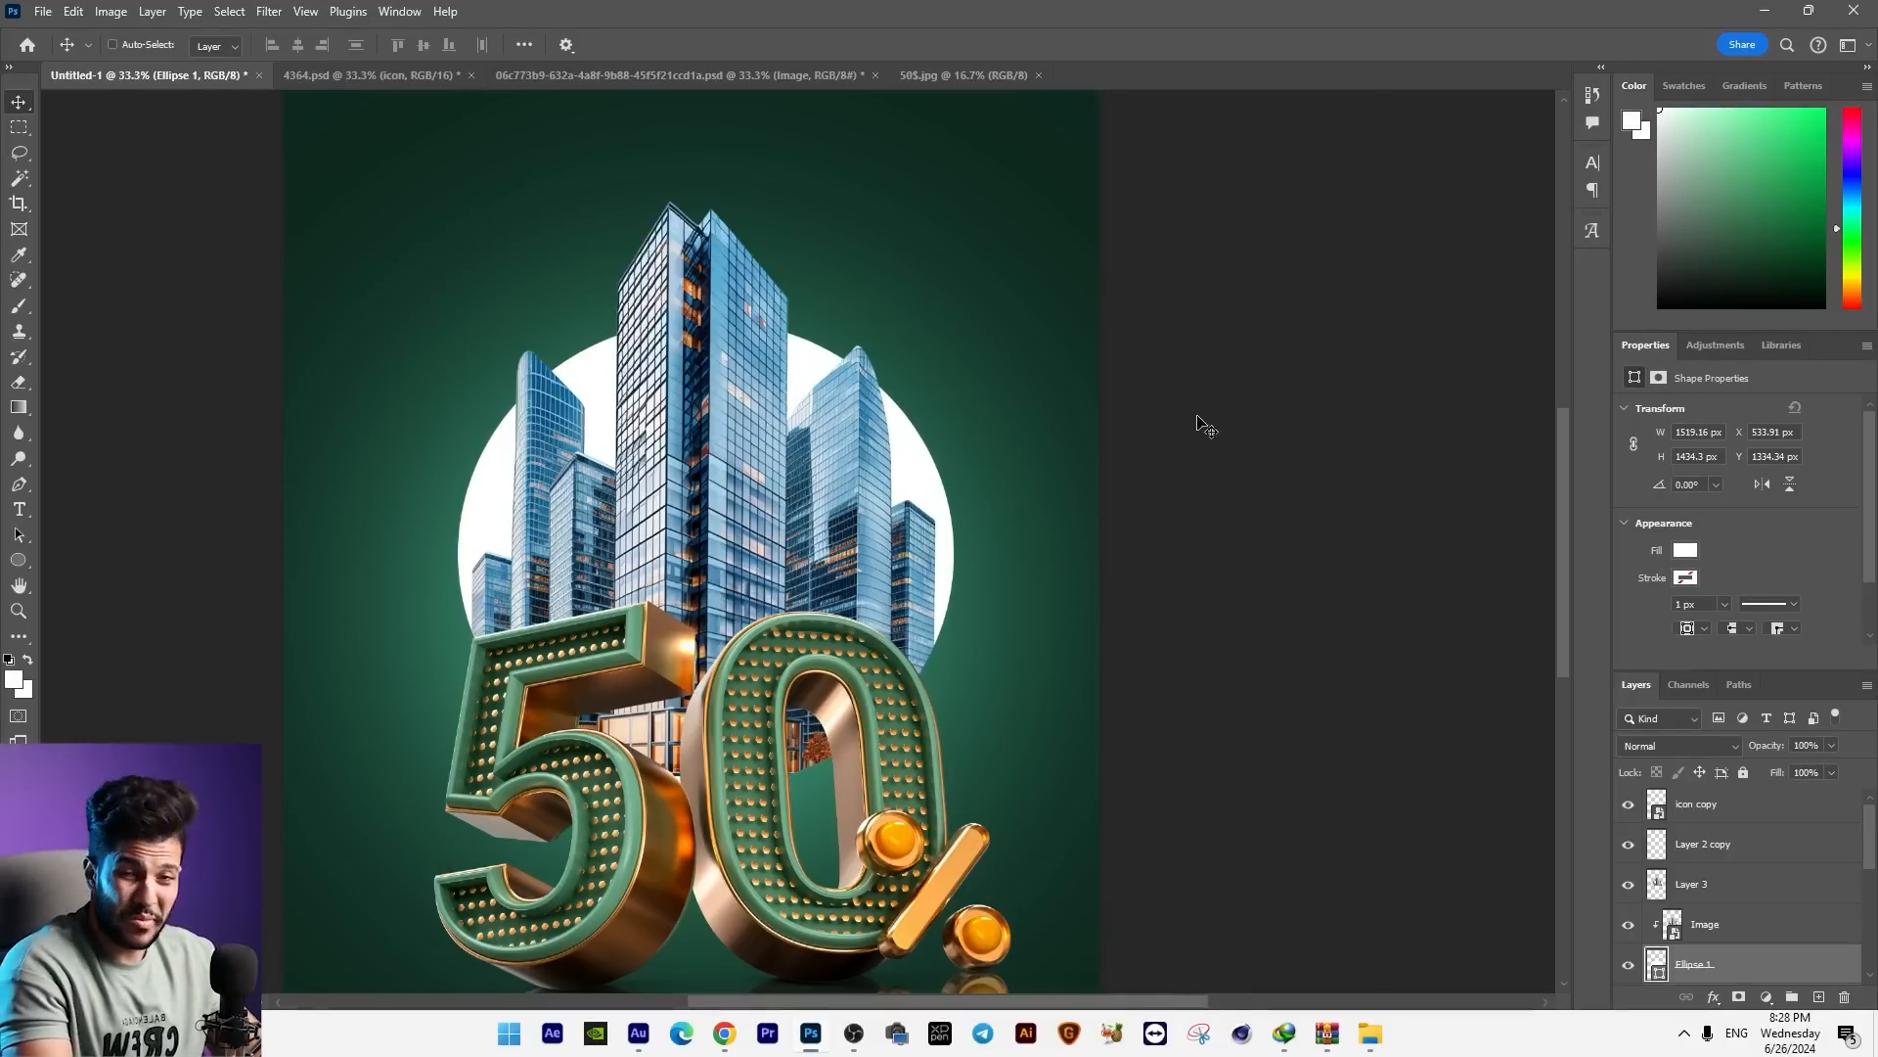
Step: Duplicate the white ellipse and enlarge the original behind the copy to about 1628 × 1537 px
key(ctrl+j)
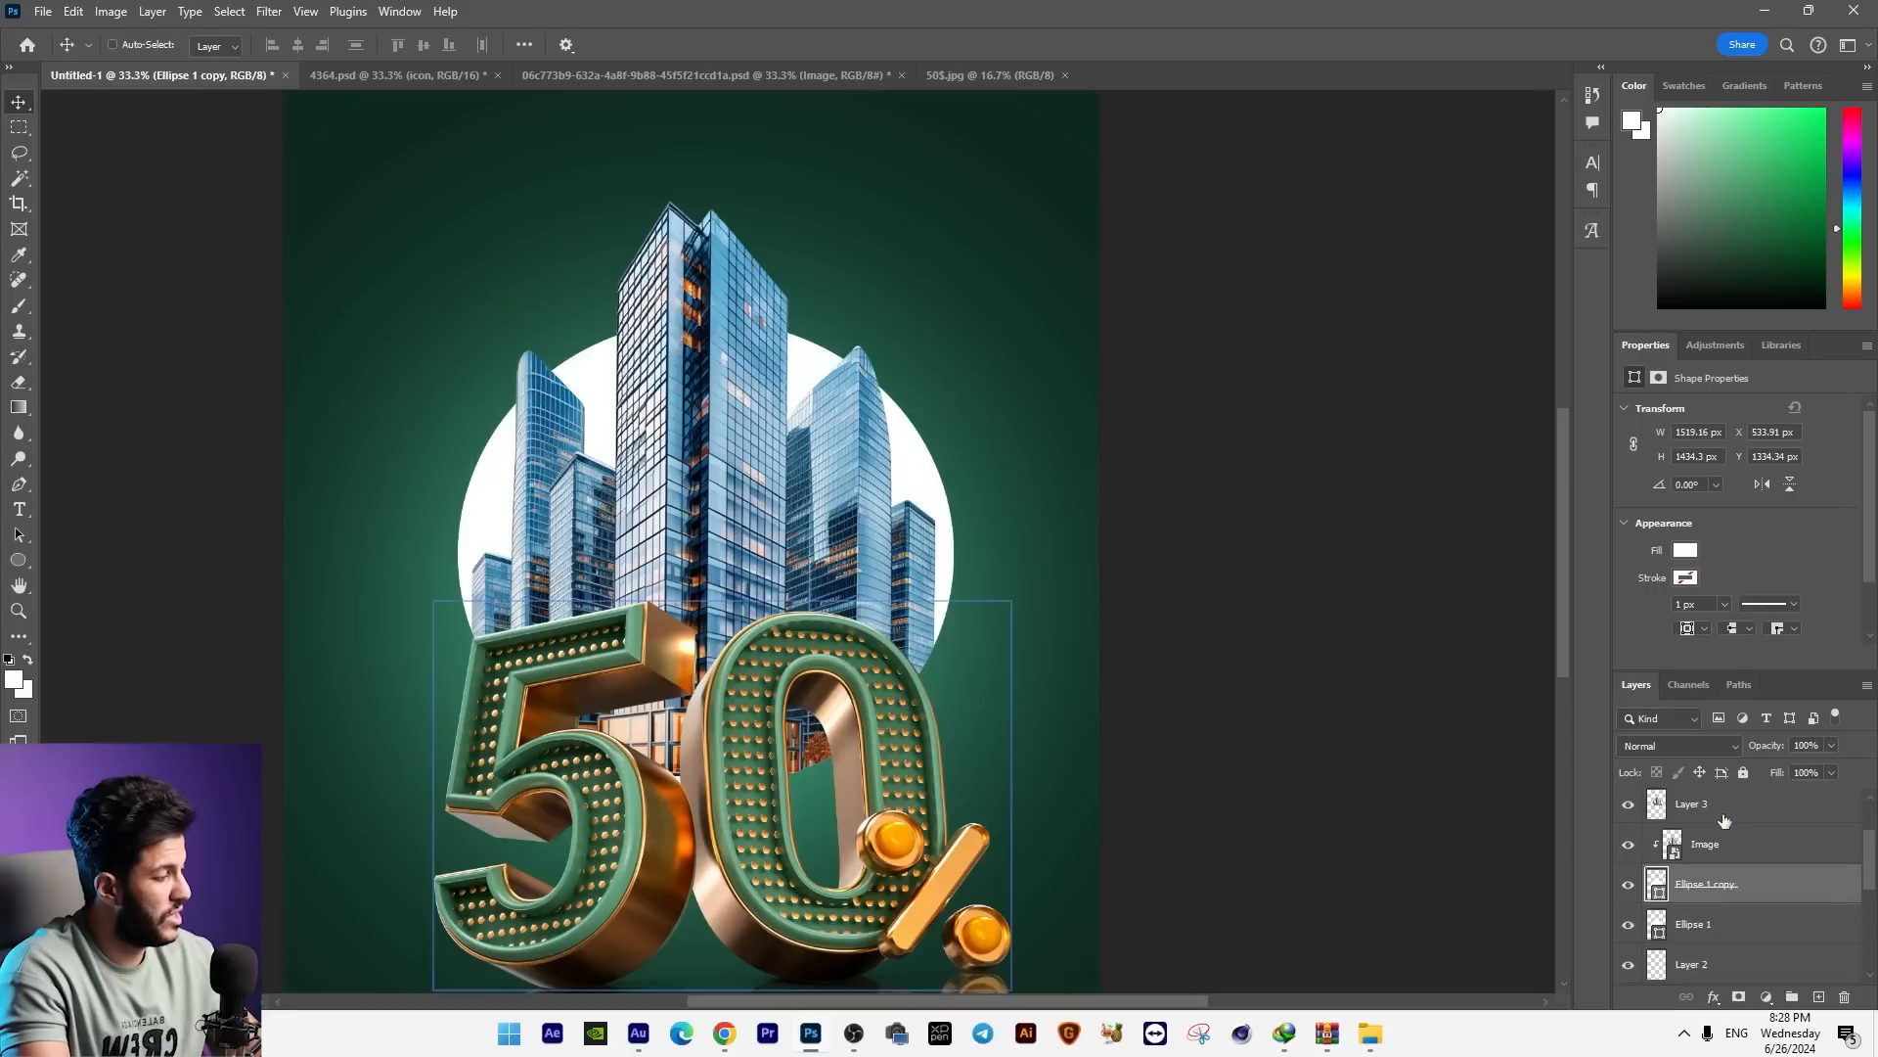
click(1710, 886)
key(ctrl+t)
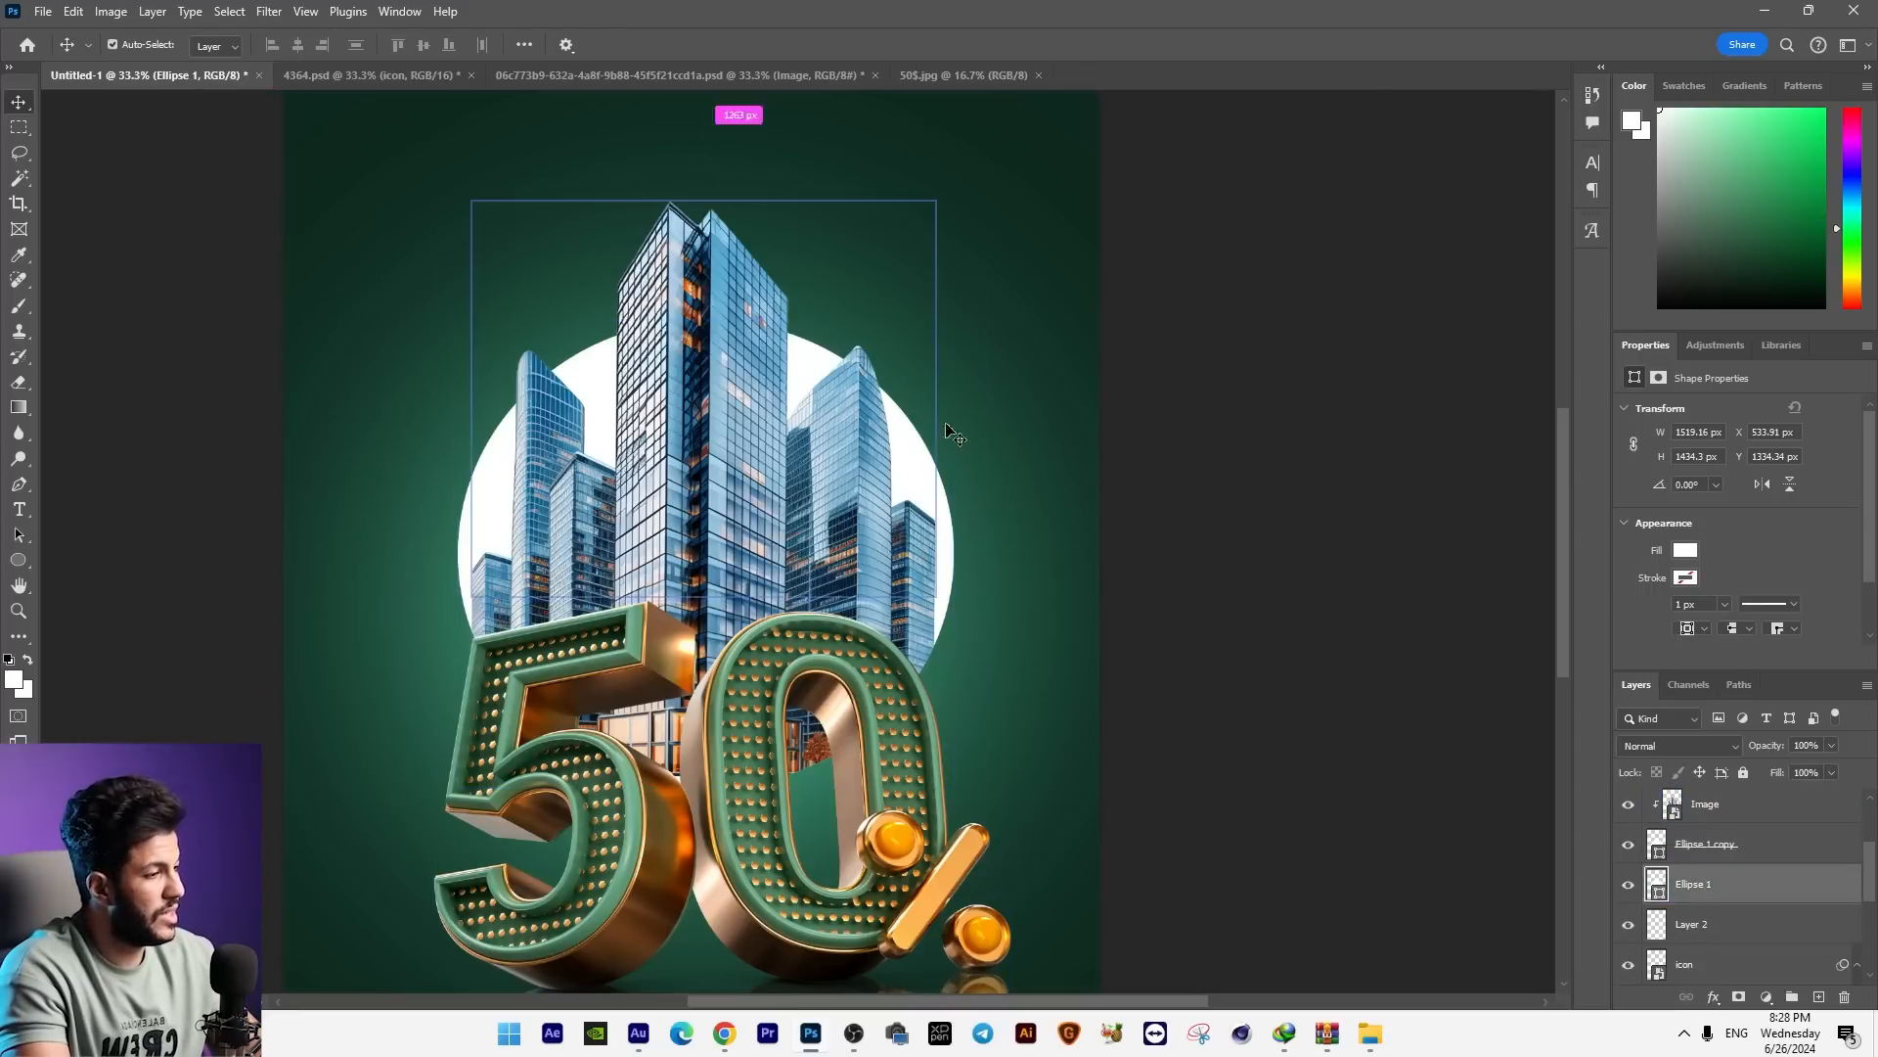
drag(951, 324, 971, 303)
key(Return)
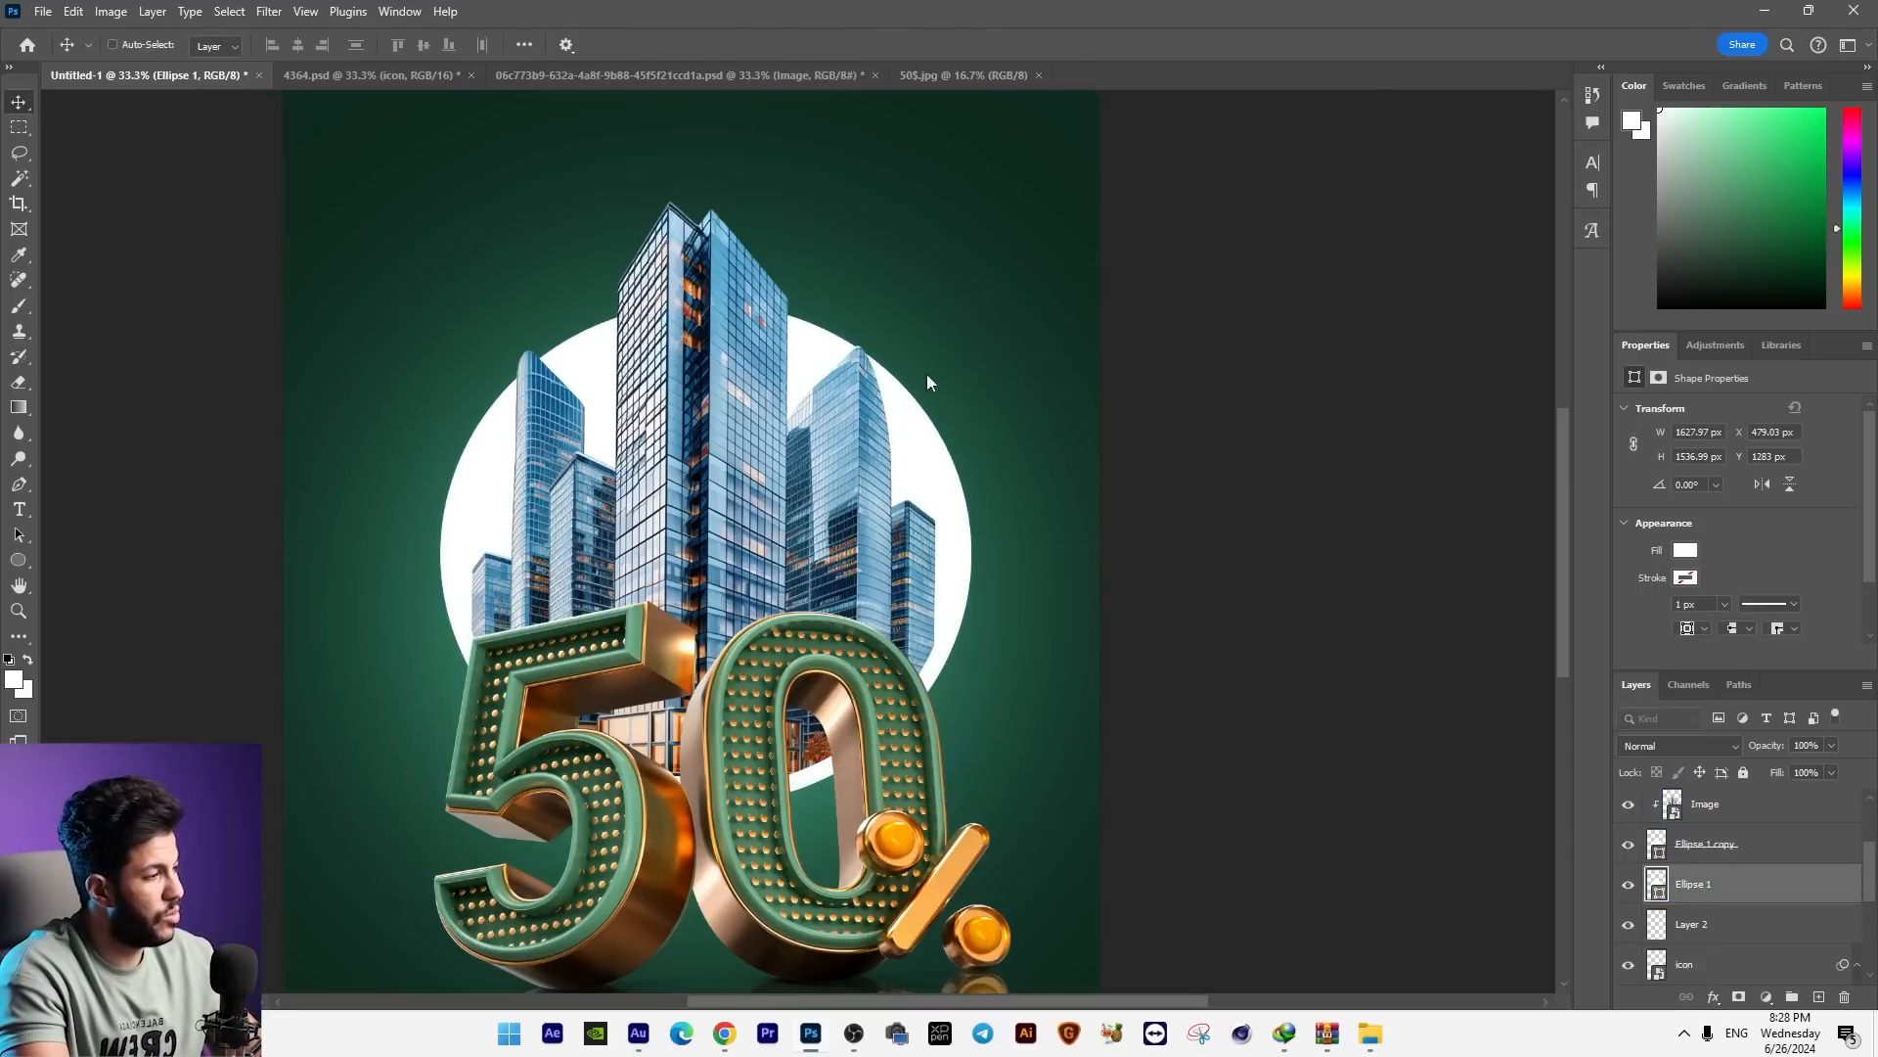
Step: Lower the larger rear ellipse's opacity to 28% and raise it to Y 1199 px
drag(1798, 773, 1769, 767)
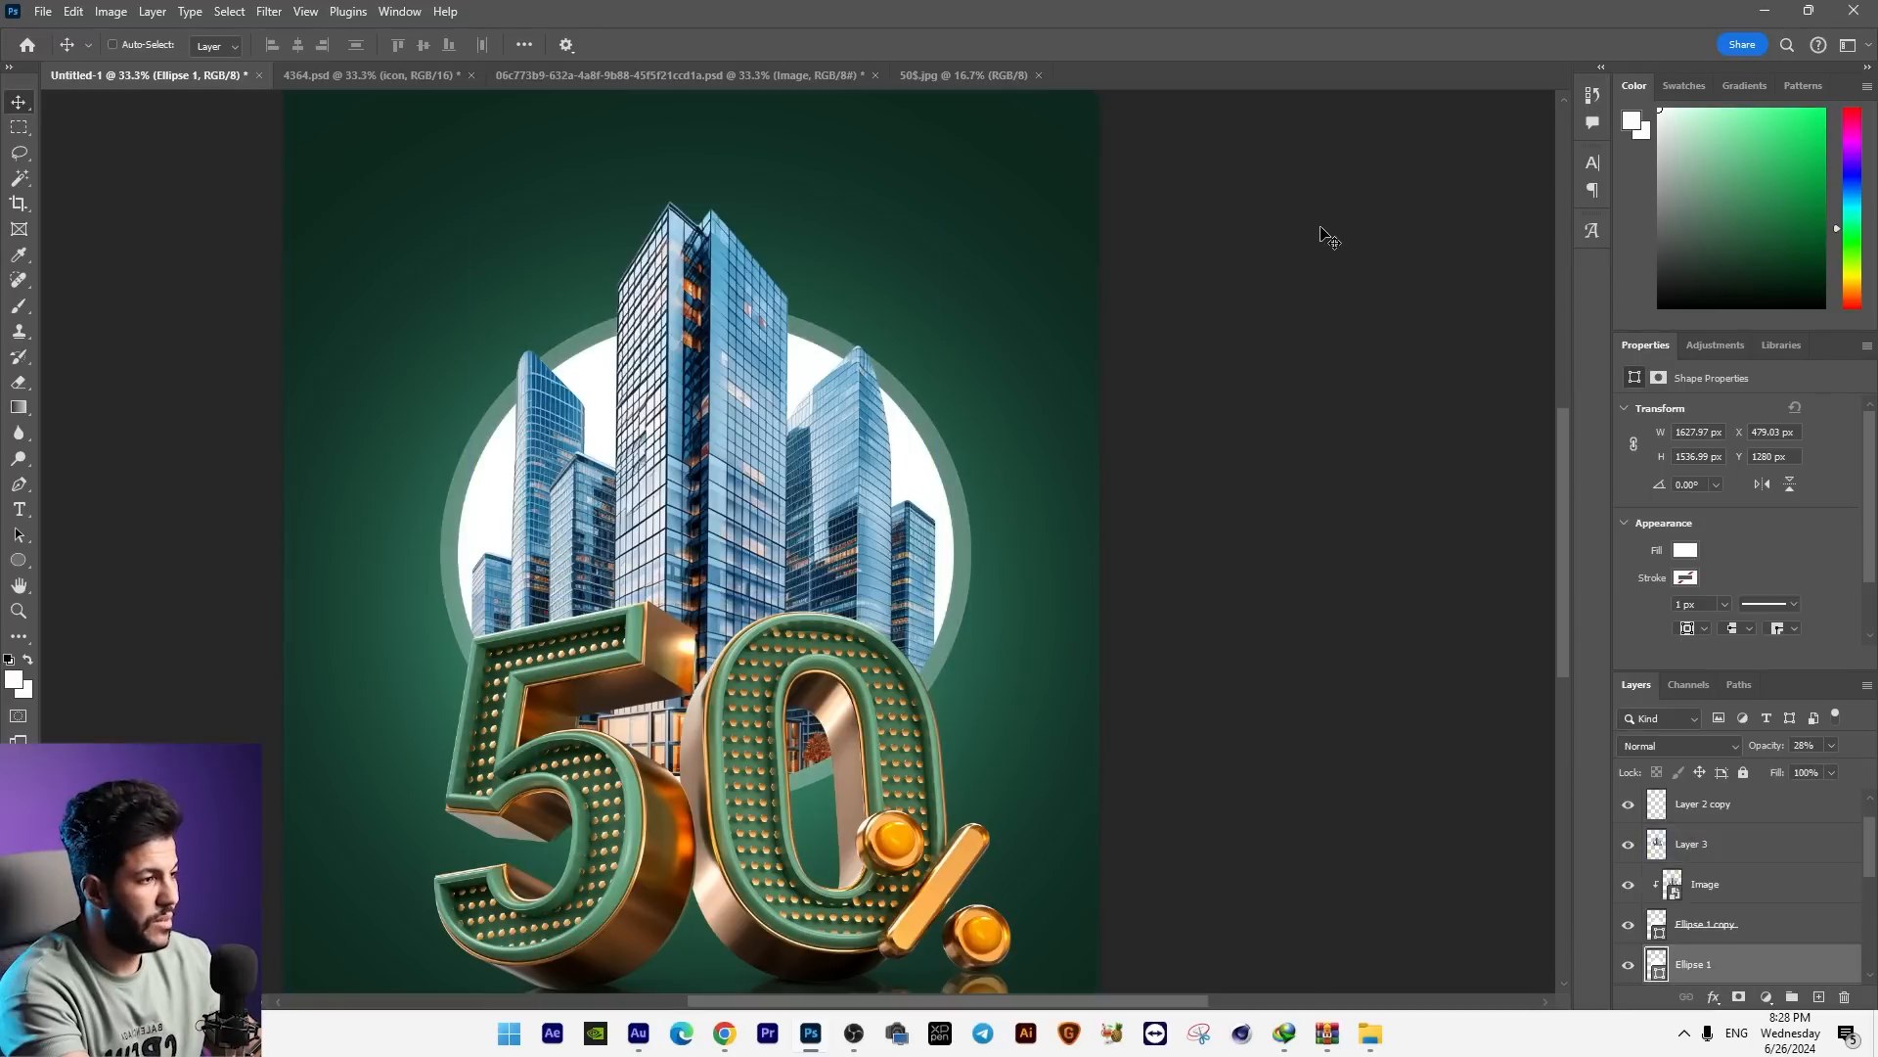
drag(1329, 237, 1311, 215)
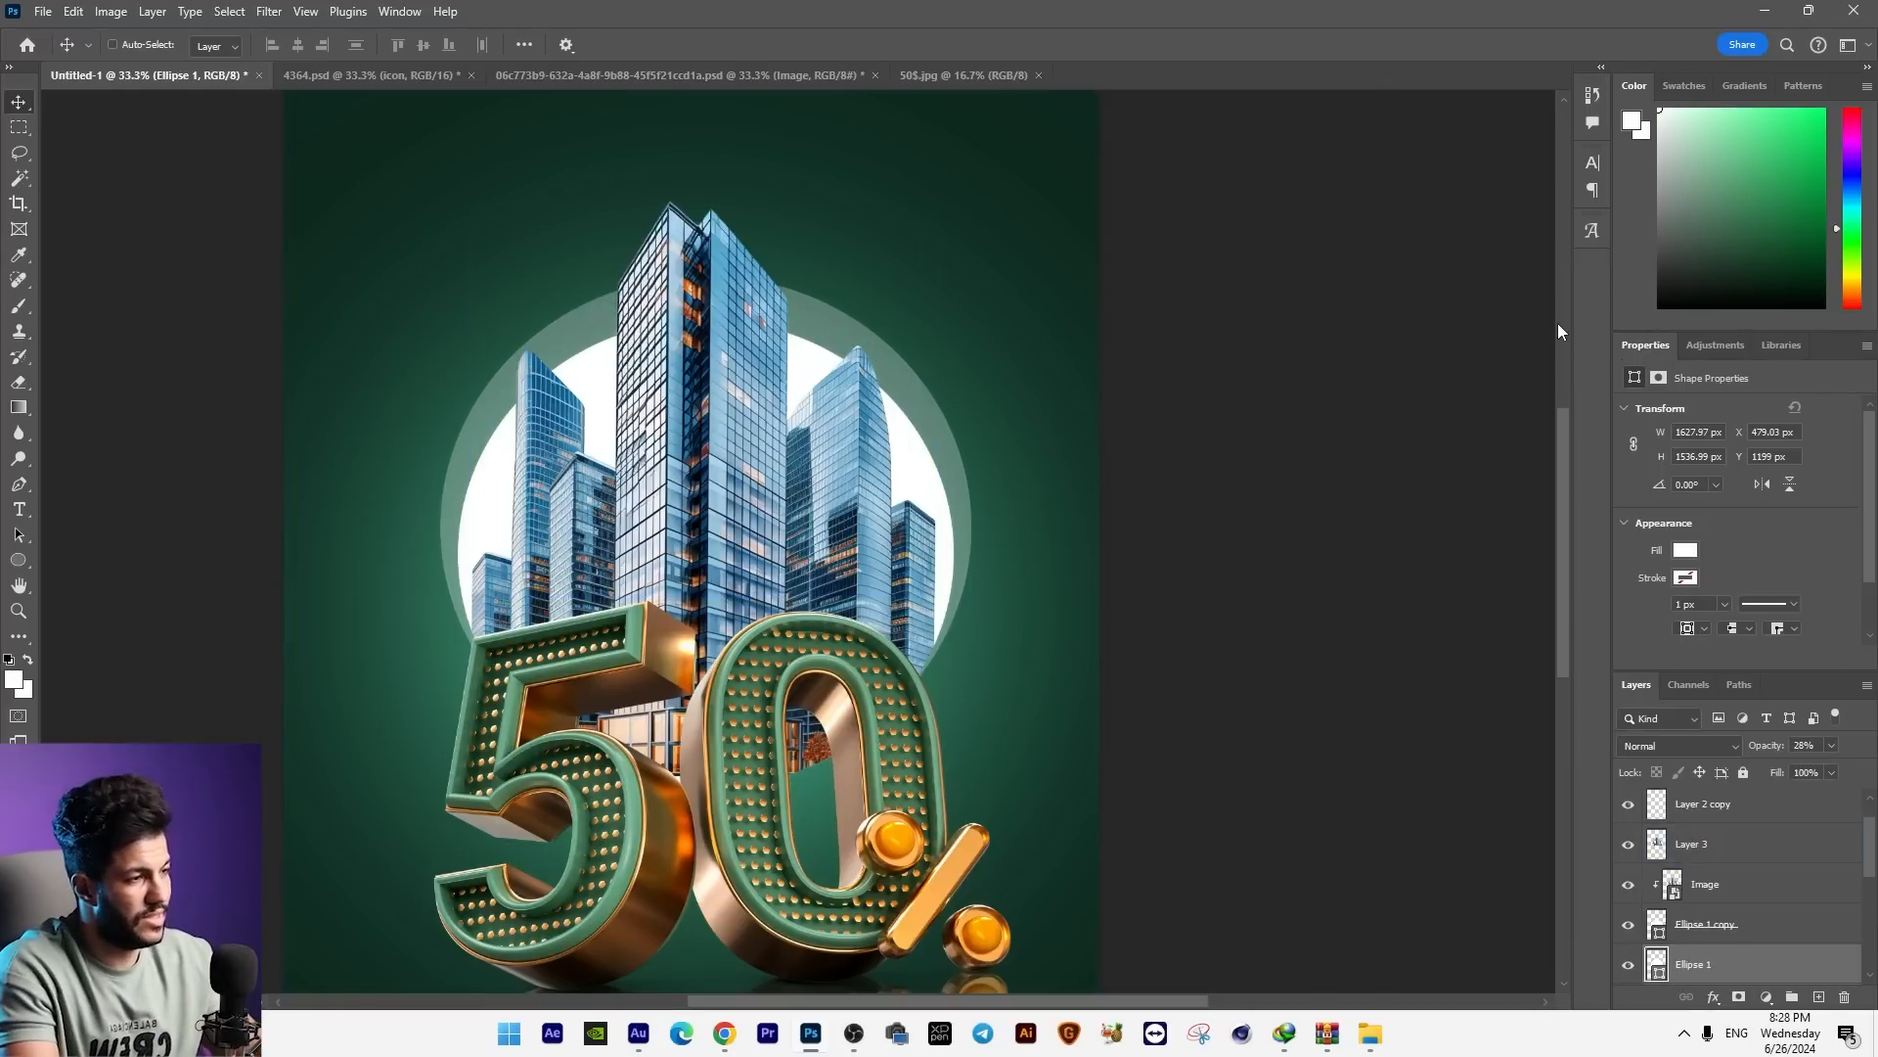
Step: Select the skyscraper and ellipse layers together, scale them up to about 2252 × 2729 px and reposition them behind the 50% graphic
key(ctrl+minus)
key(ctrl+minus)
key(ctrl+plus)
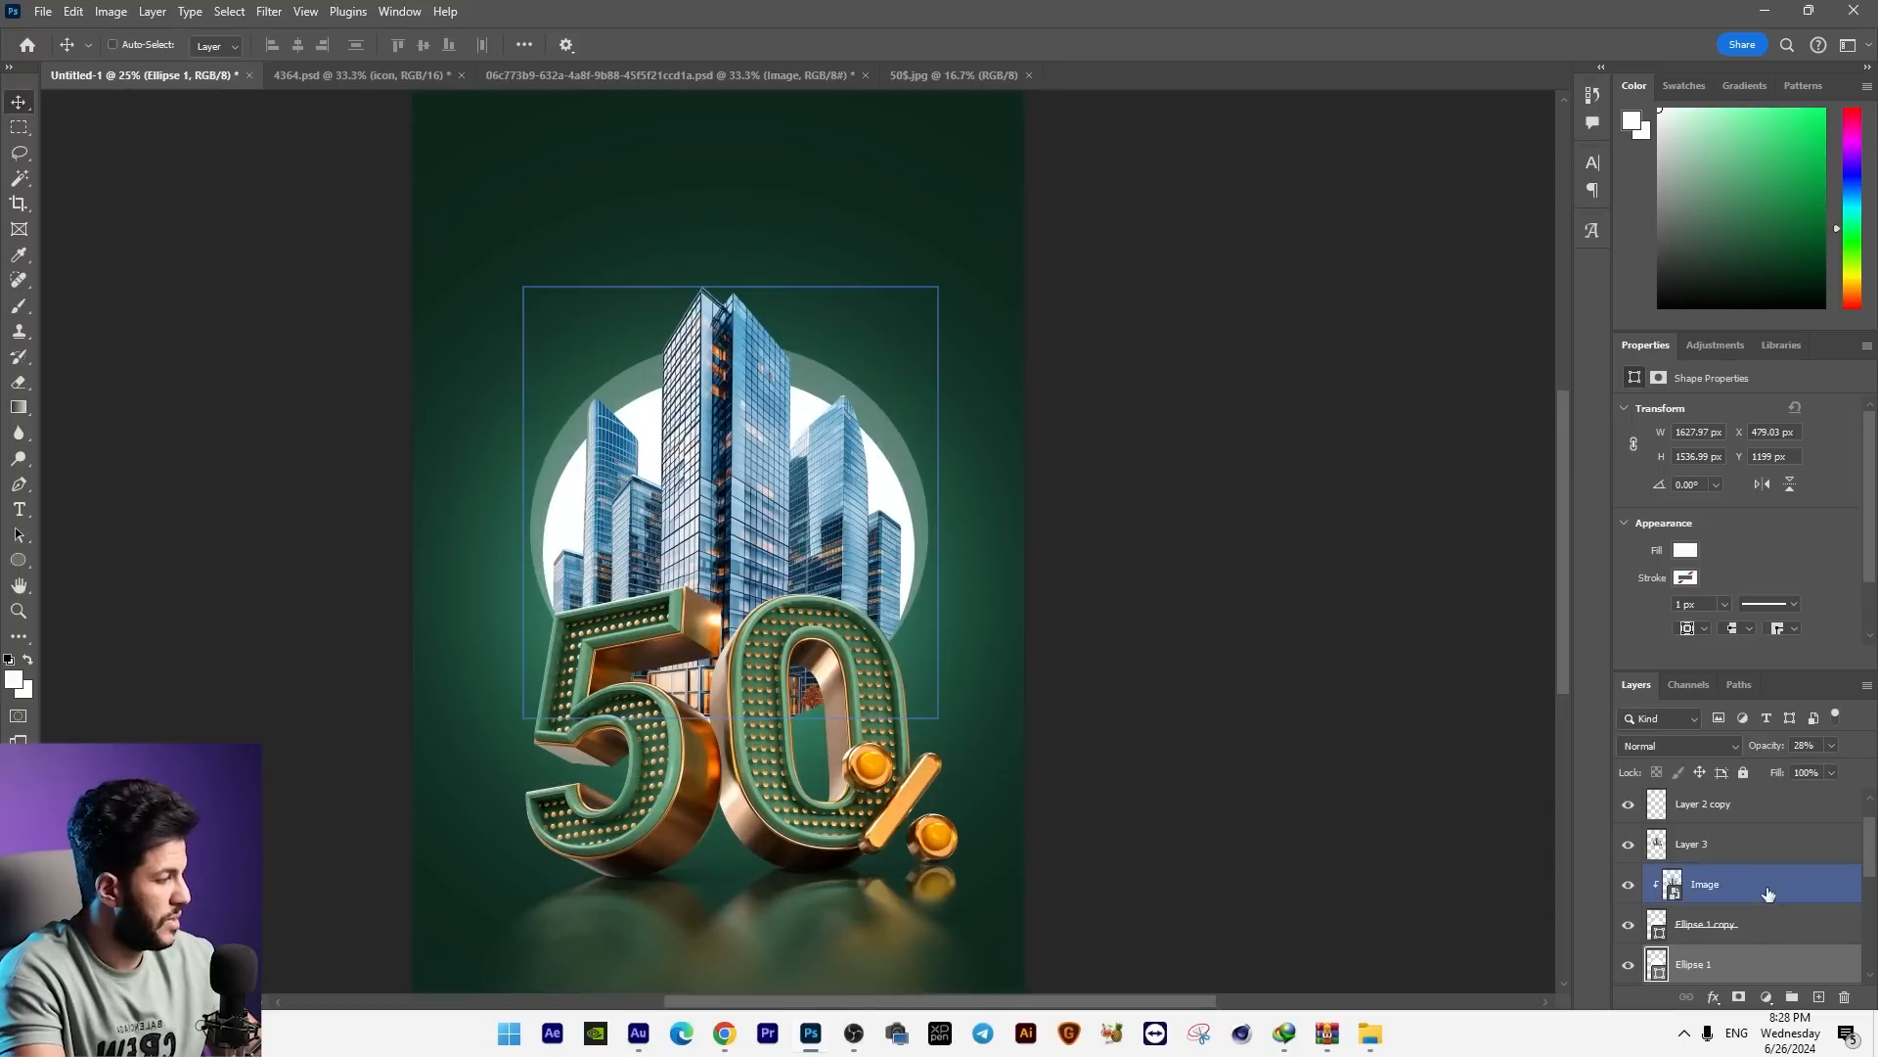
shift+click(1727, 808)
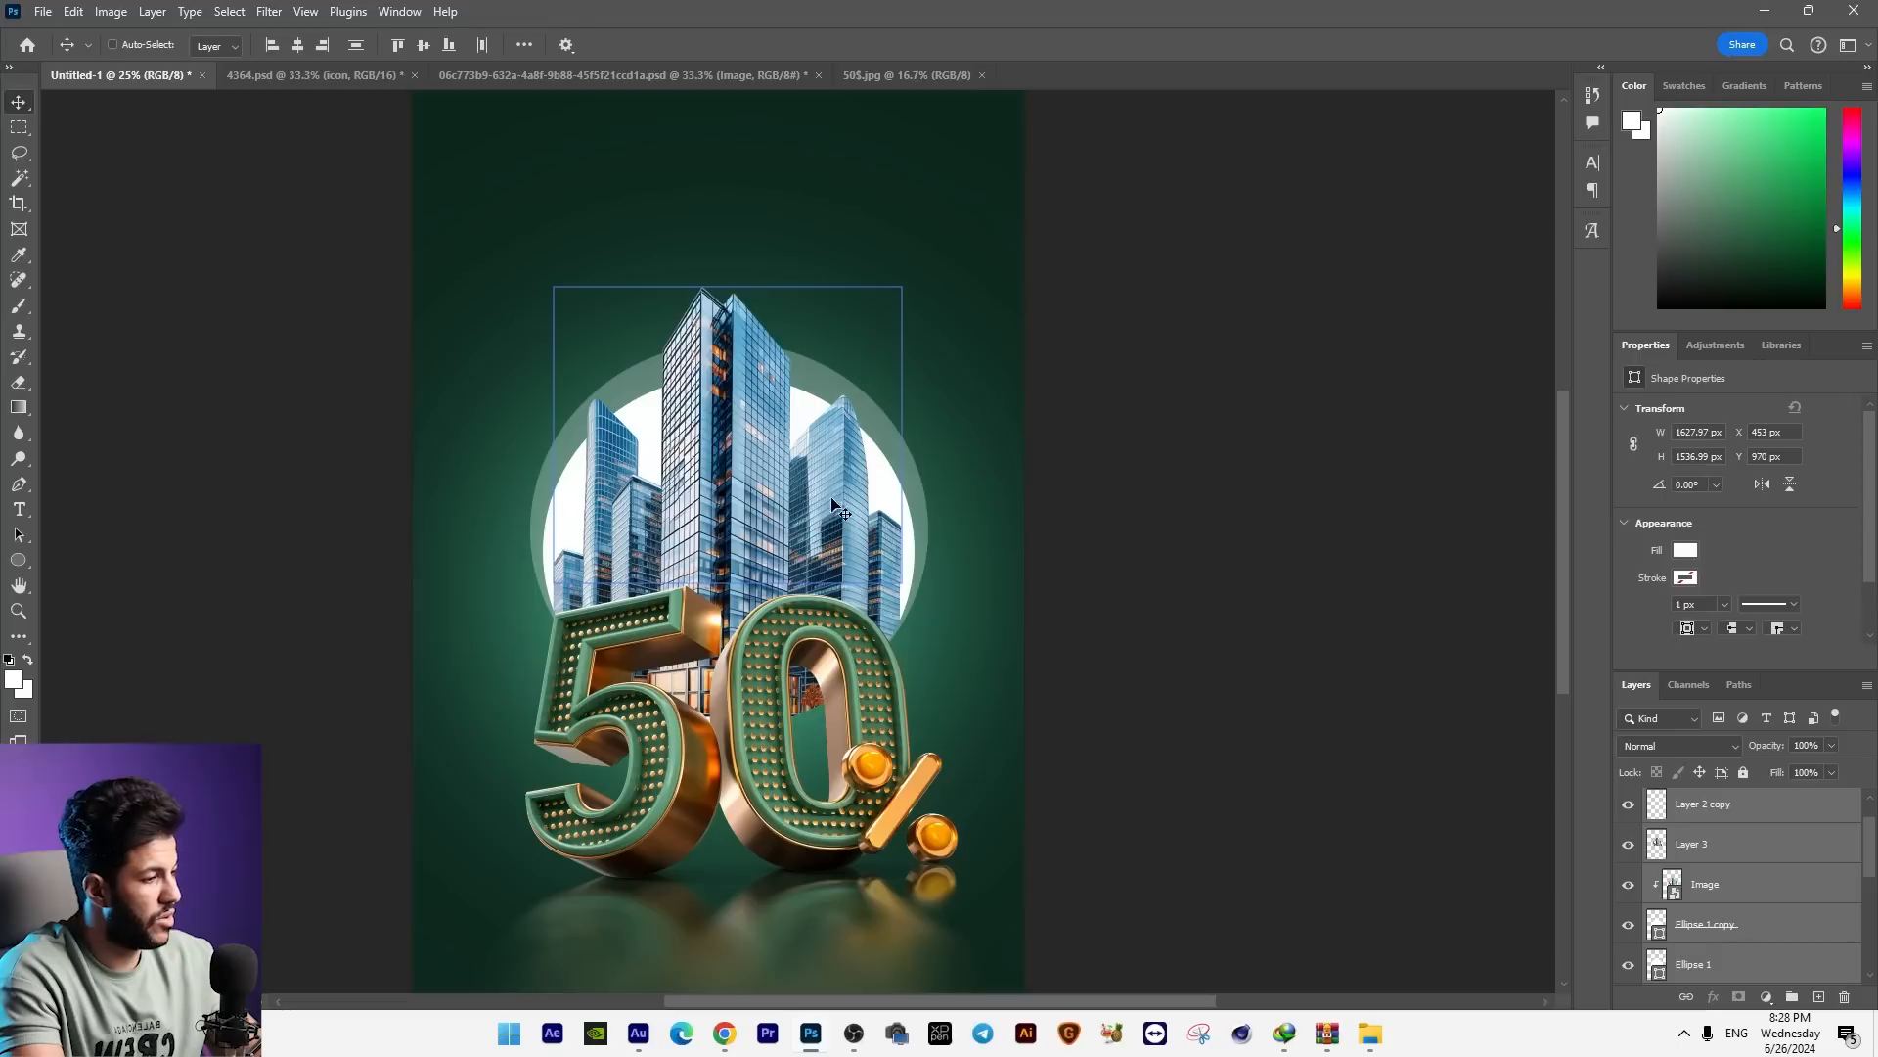
key(ctrl+t)
drag(1016, 270, 1046, 234)
key(Return)
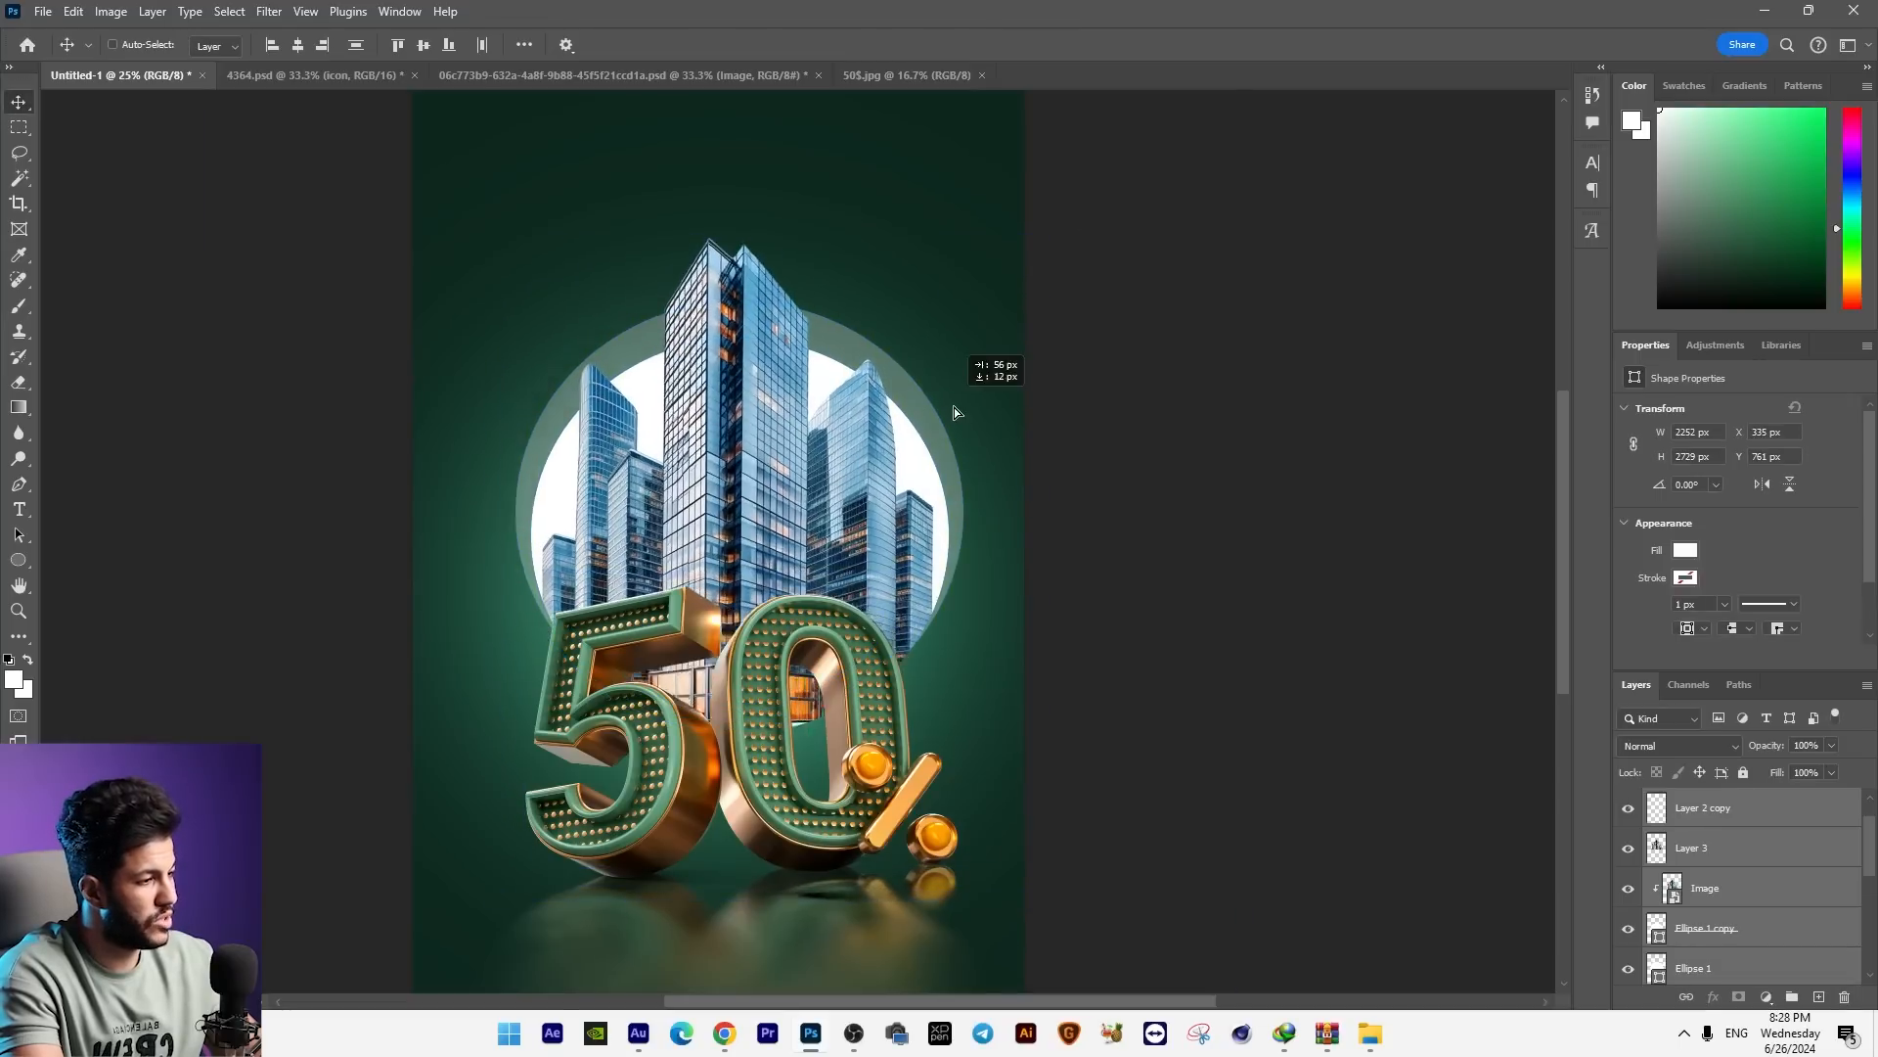
drag(930, 456, 923, 446)
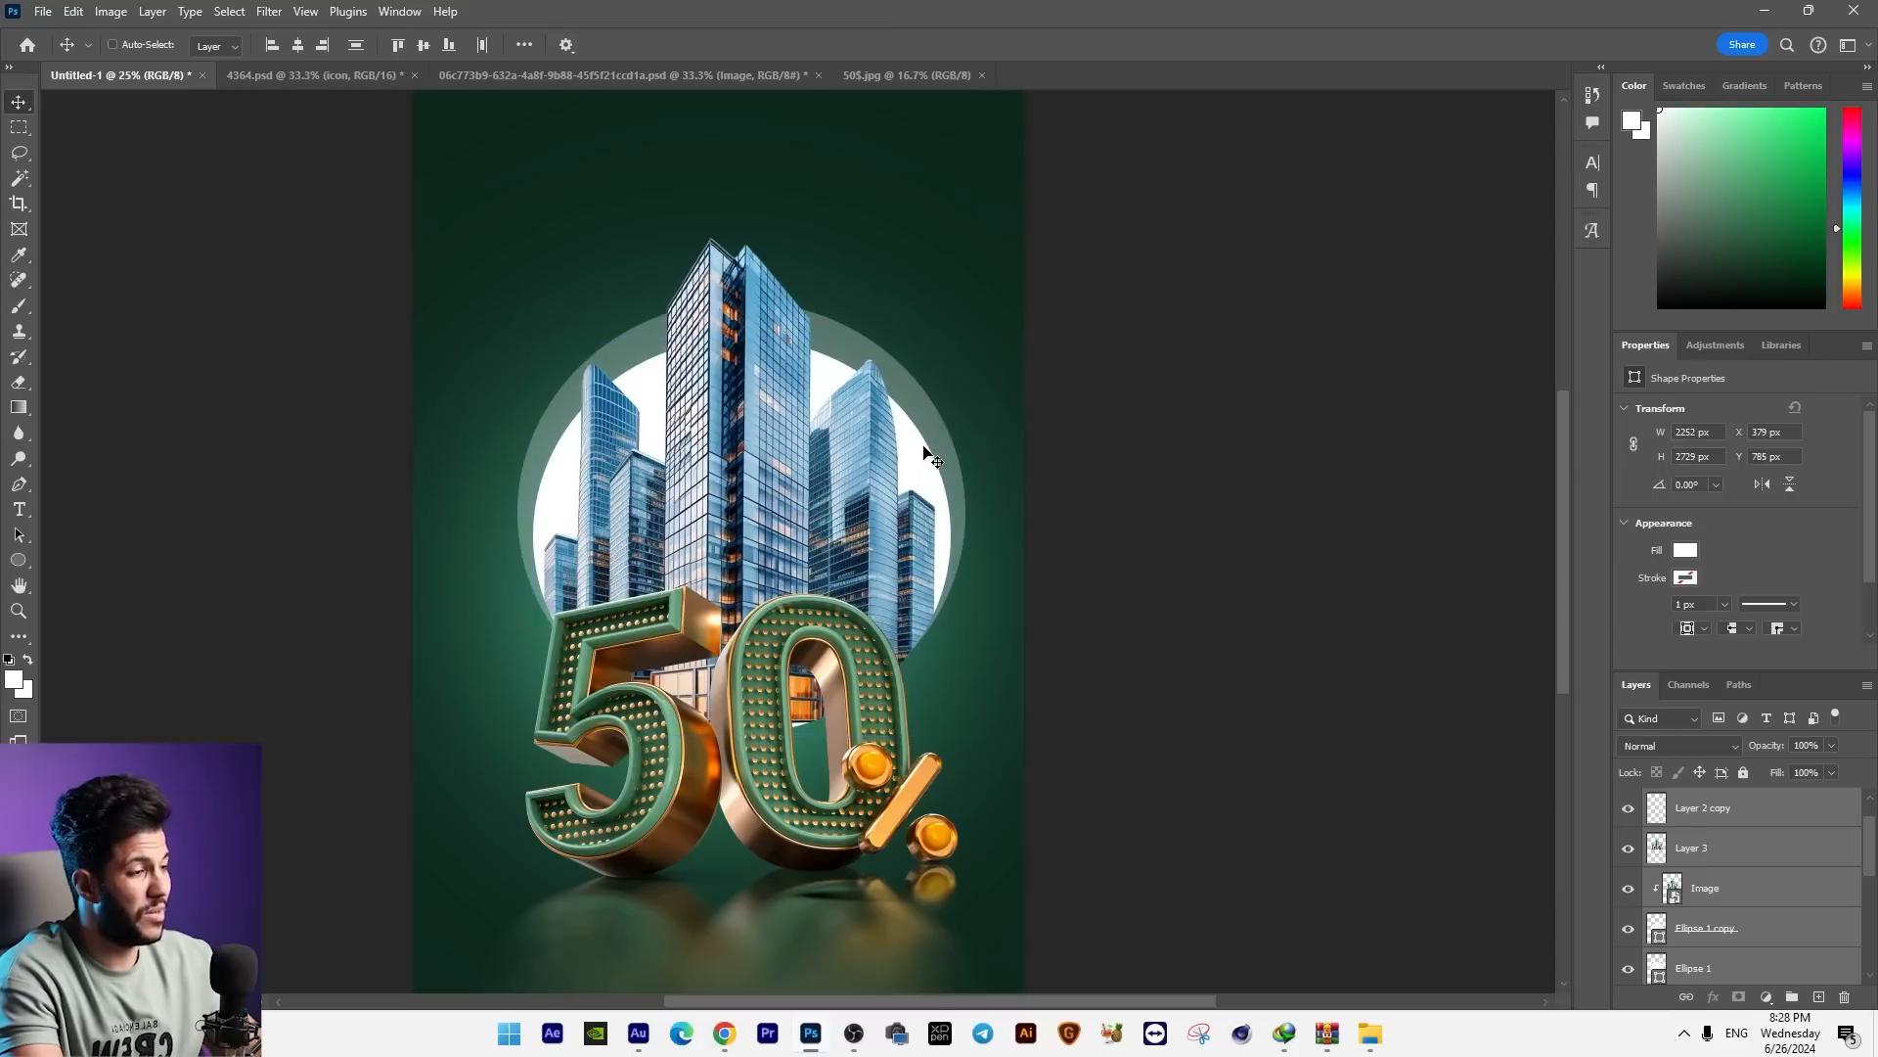
key(Left)
Step: Nudge the translucent rear ellipse slightly down and the white front ellipse slightly up
right_click(881, 524)
click(914, 551)
right_click(913, 546)
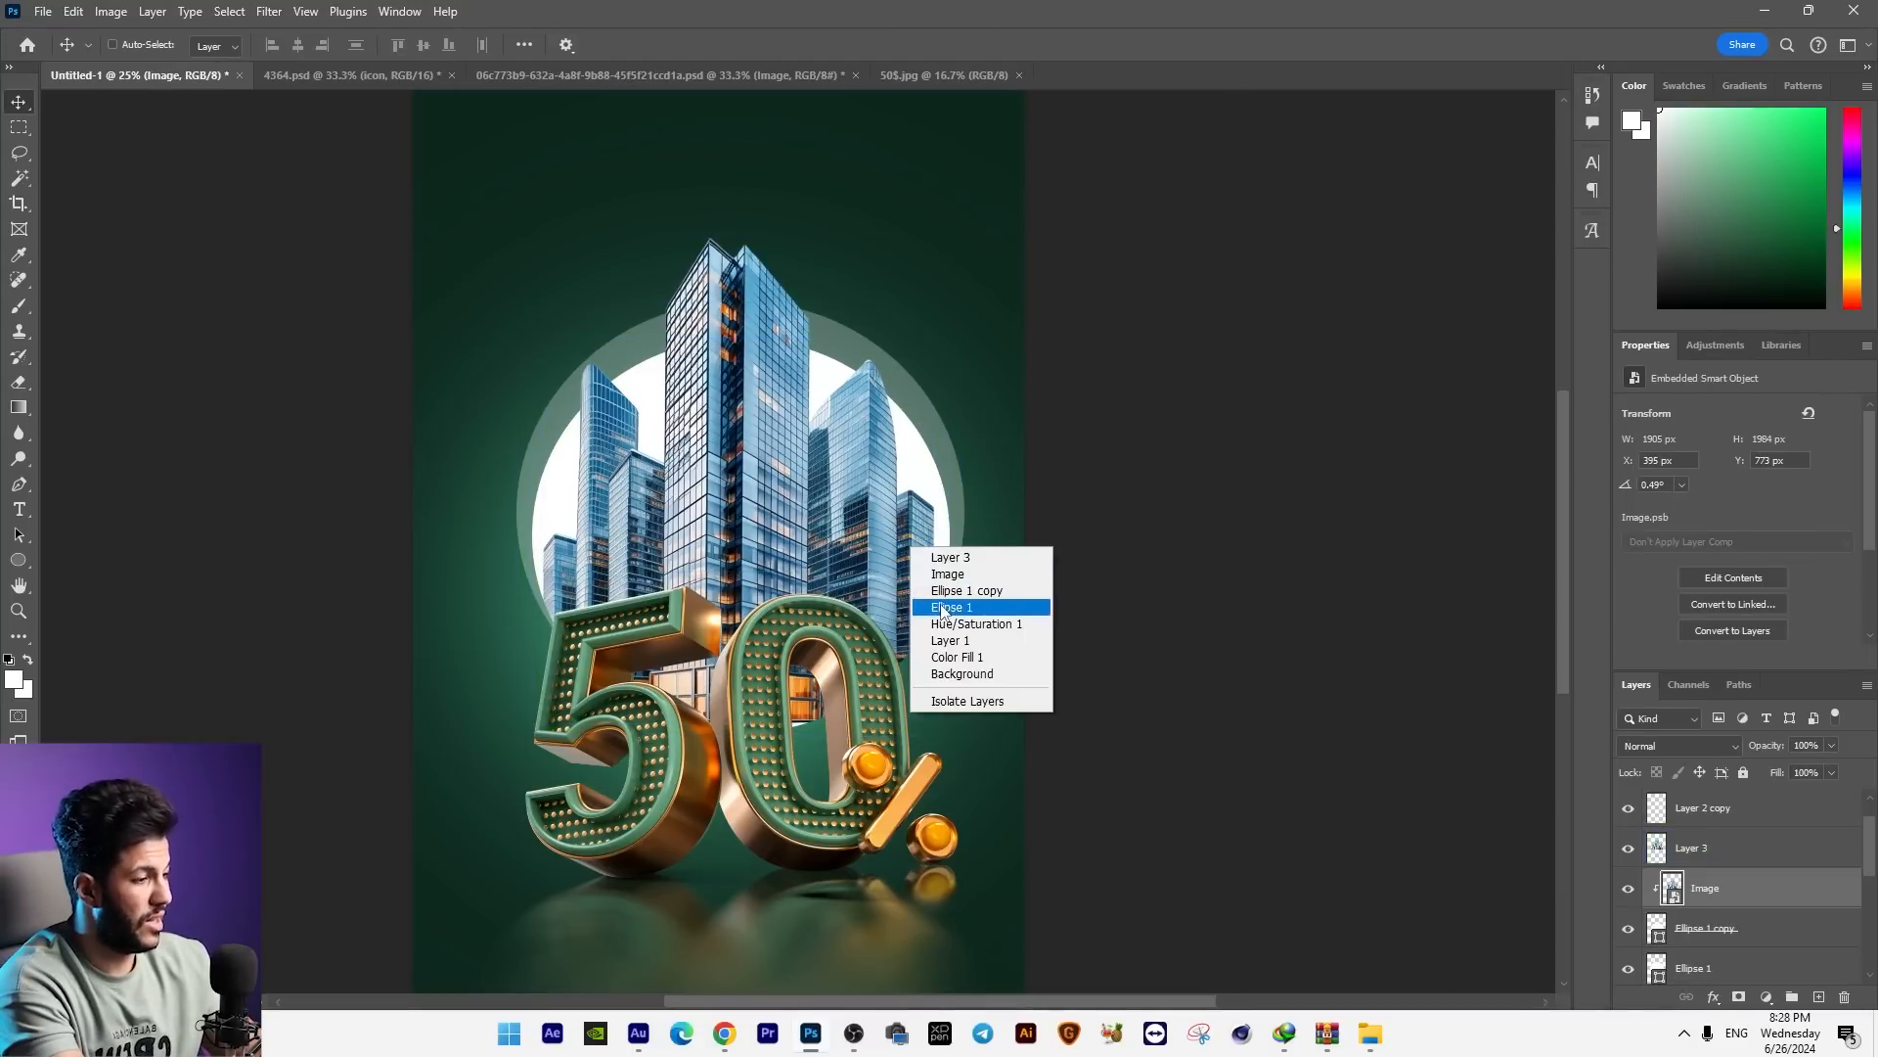
click(947, 598)
key(Down)
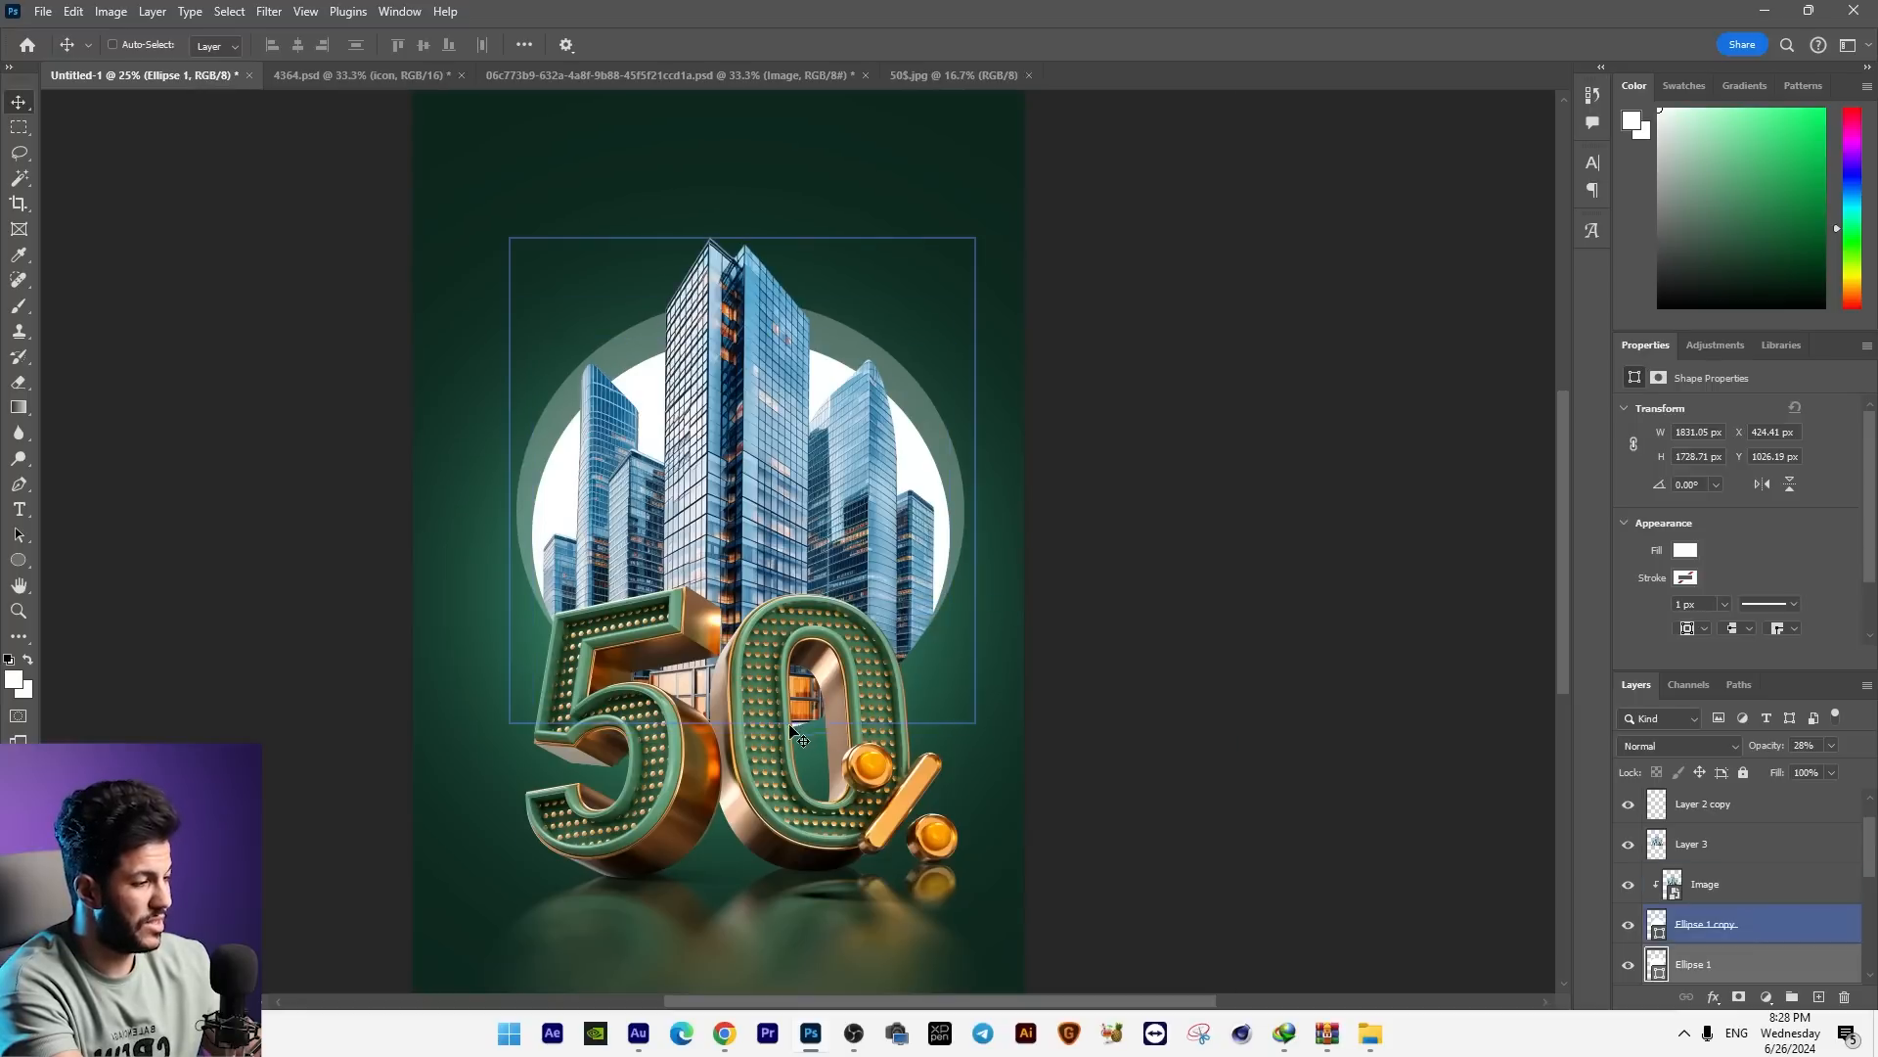
click(1717, 925)
key(Up)
key(Up)
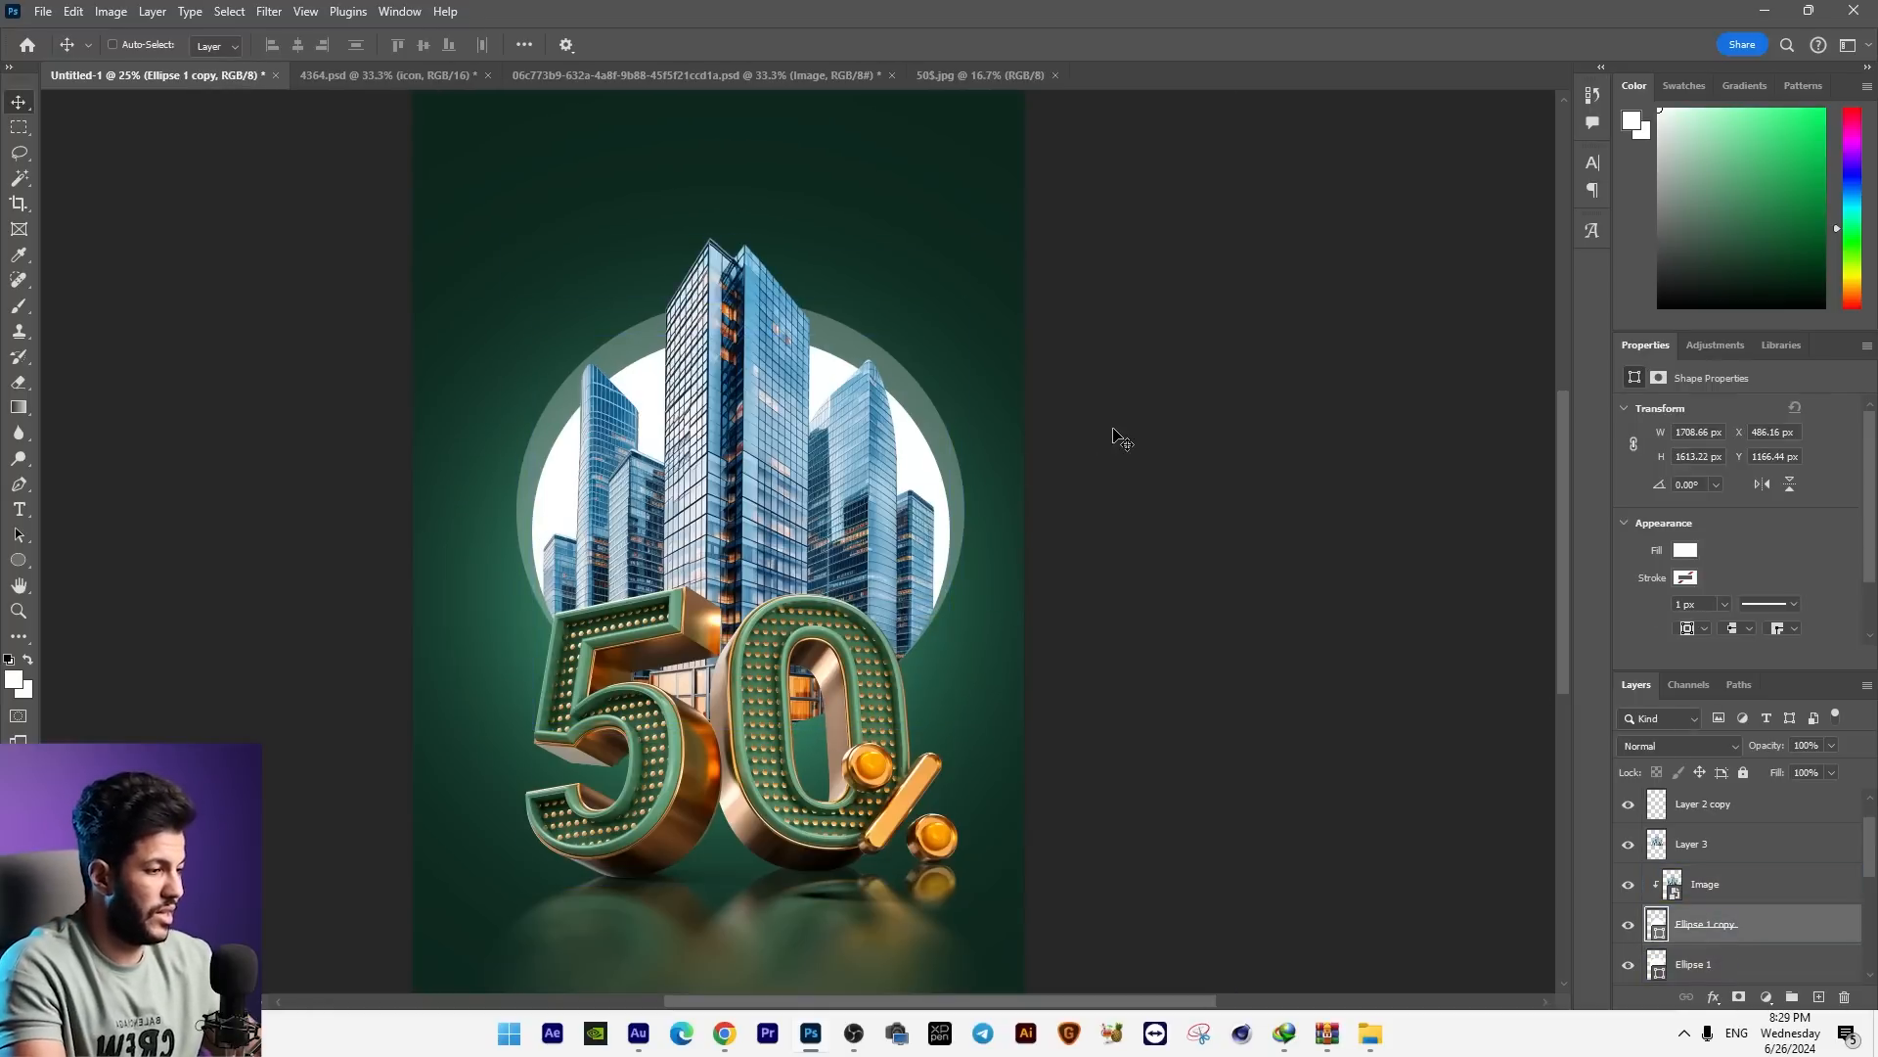
Step: Select the skyscraper and ellipse layers together and nudge them left to X 344 px
key(ctrl+minus)
shift+click(1727, 805)
key(Left)
key(Left)
key(Left)
key(Left)
key(Left)
key(Left)
key(Left)
key(Left)
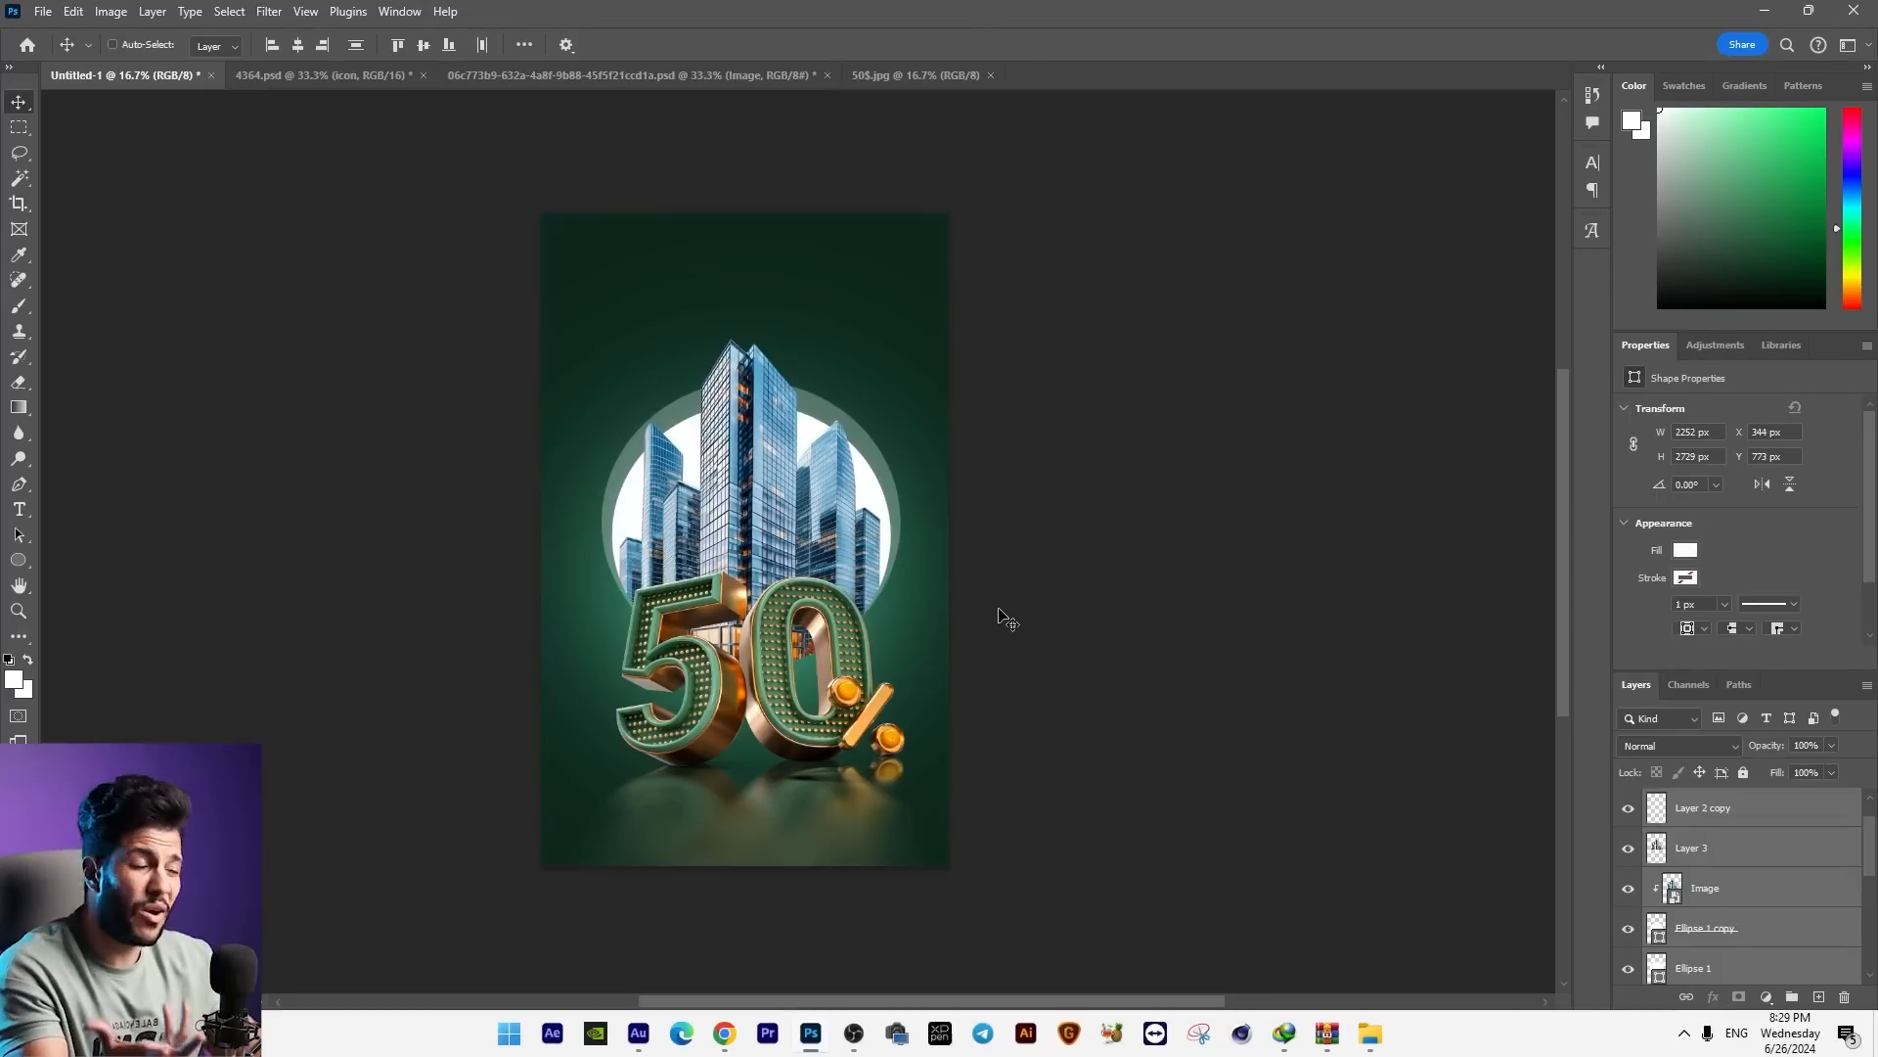
Step: Add a new empty layer directly above Layer 1, below the Hue/Saturation adjustment
scroll(1751, 881, down, 5)
click(1788, 910)
scroll(1761, 910, down, 1)
click(1747, 905)
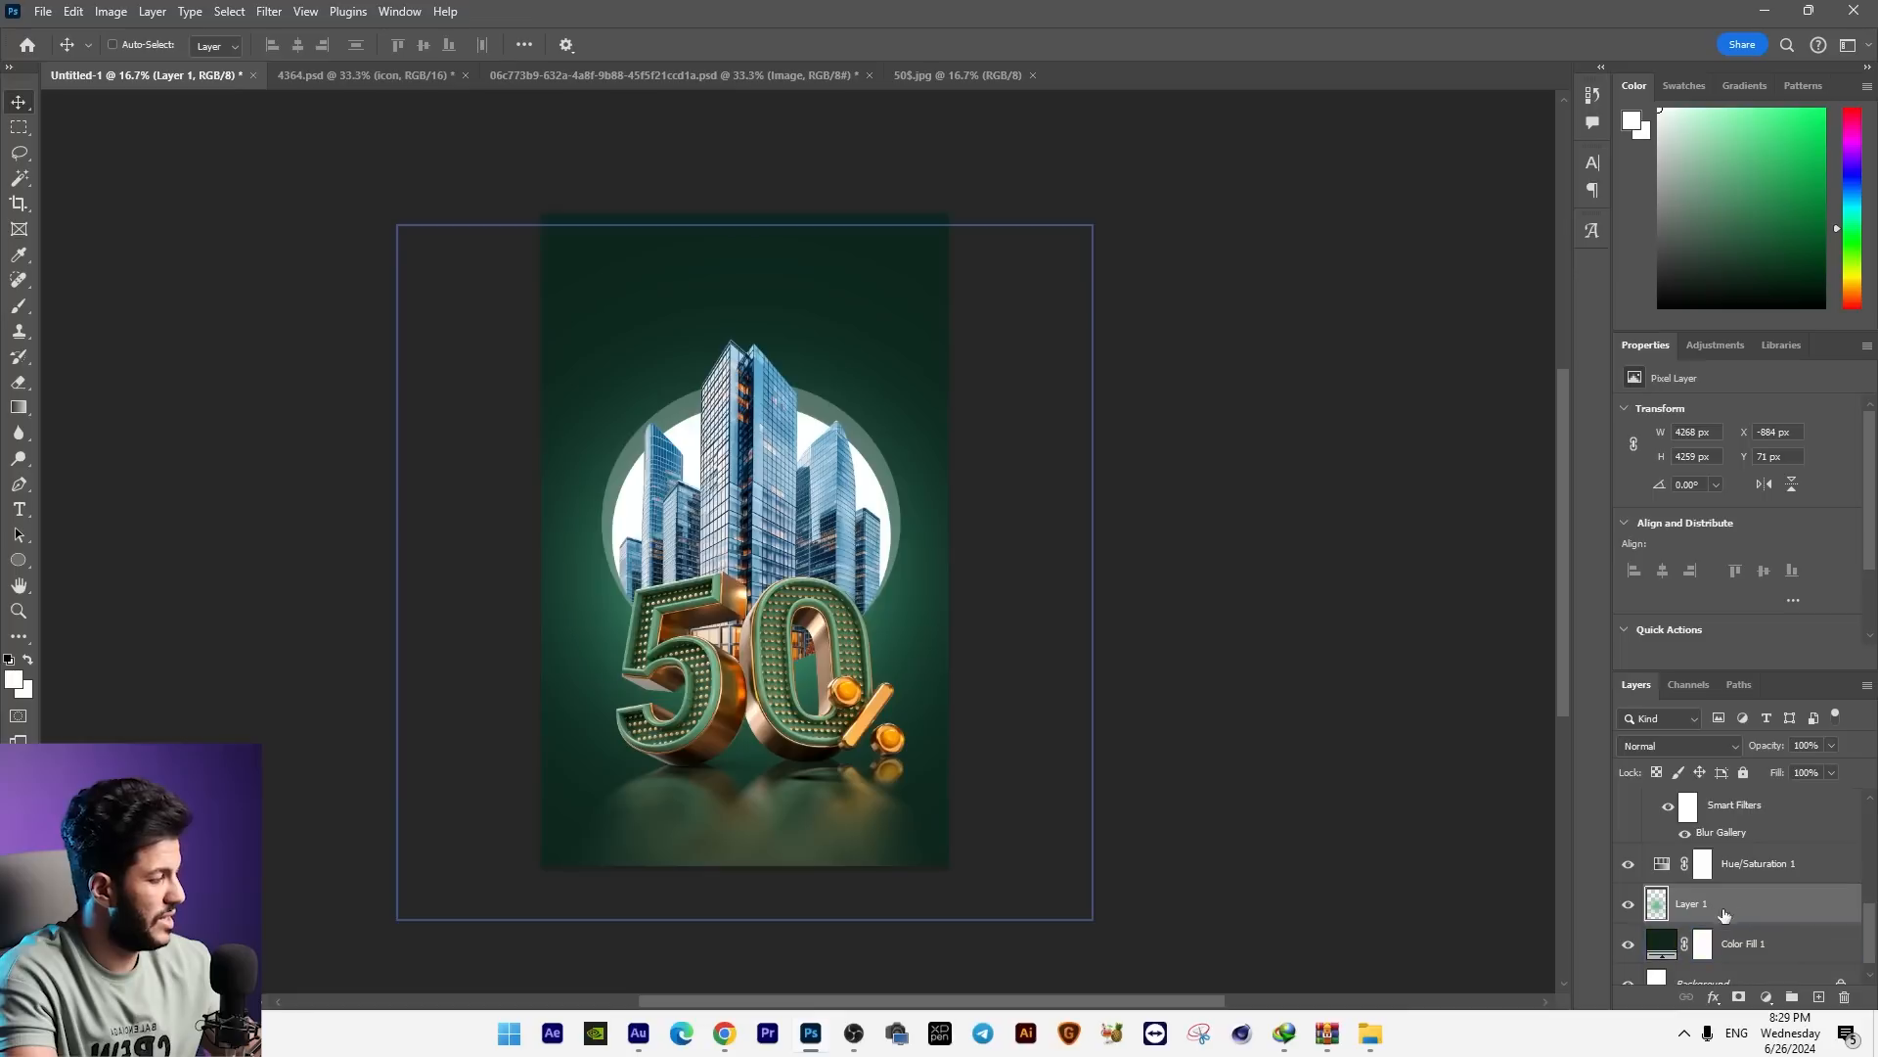
click(1820, 998)
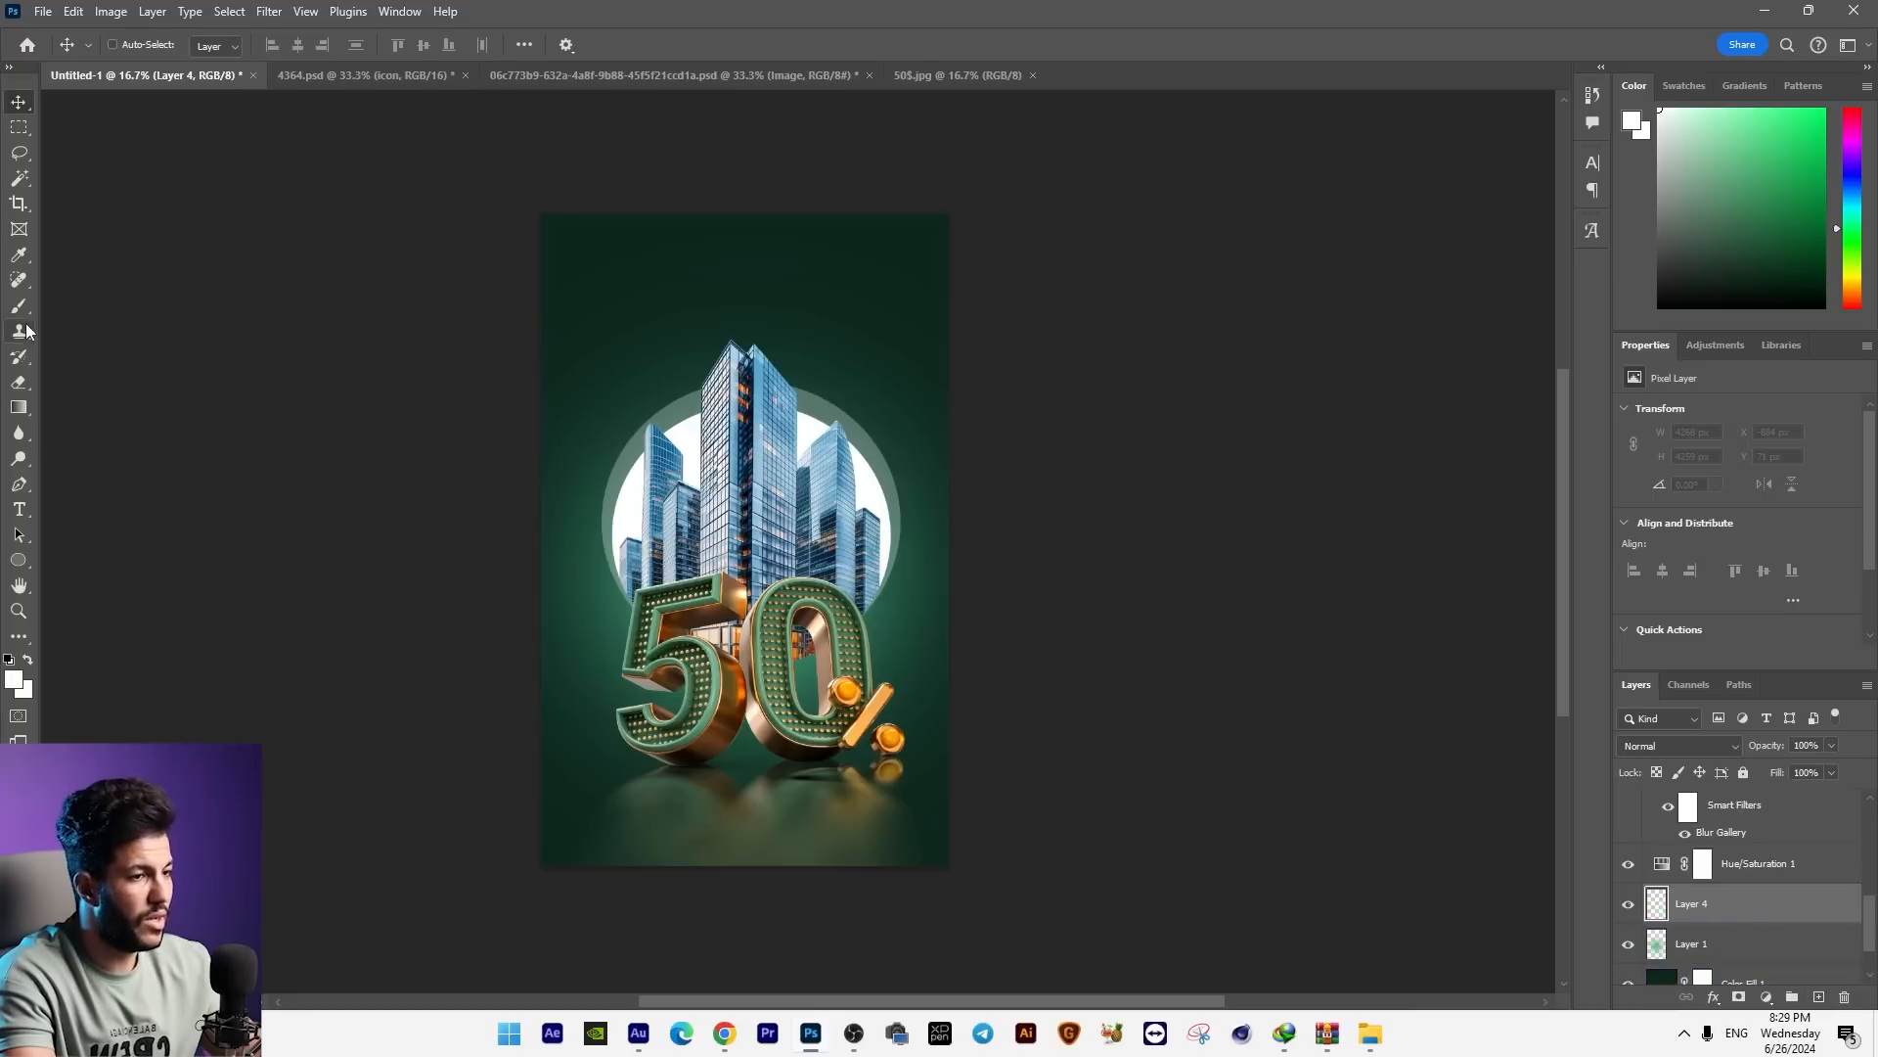
Step: Set the foreground colour to the pale green #9ddfc7 sampled from the artwork
key(i)
click(15, 676)
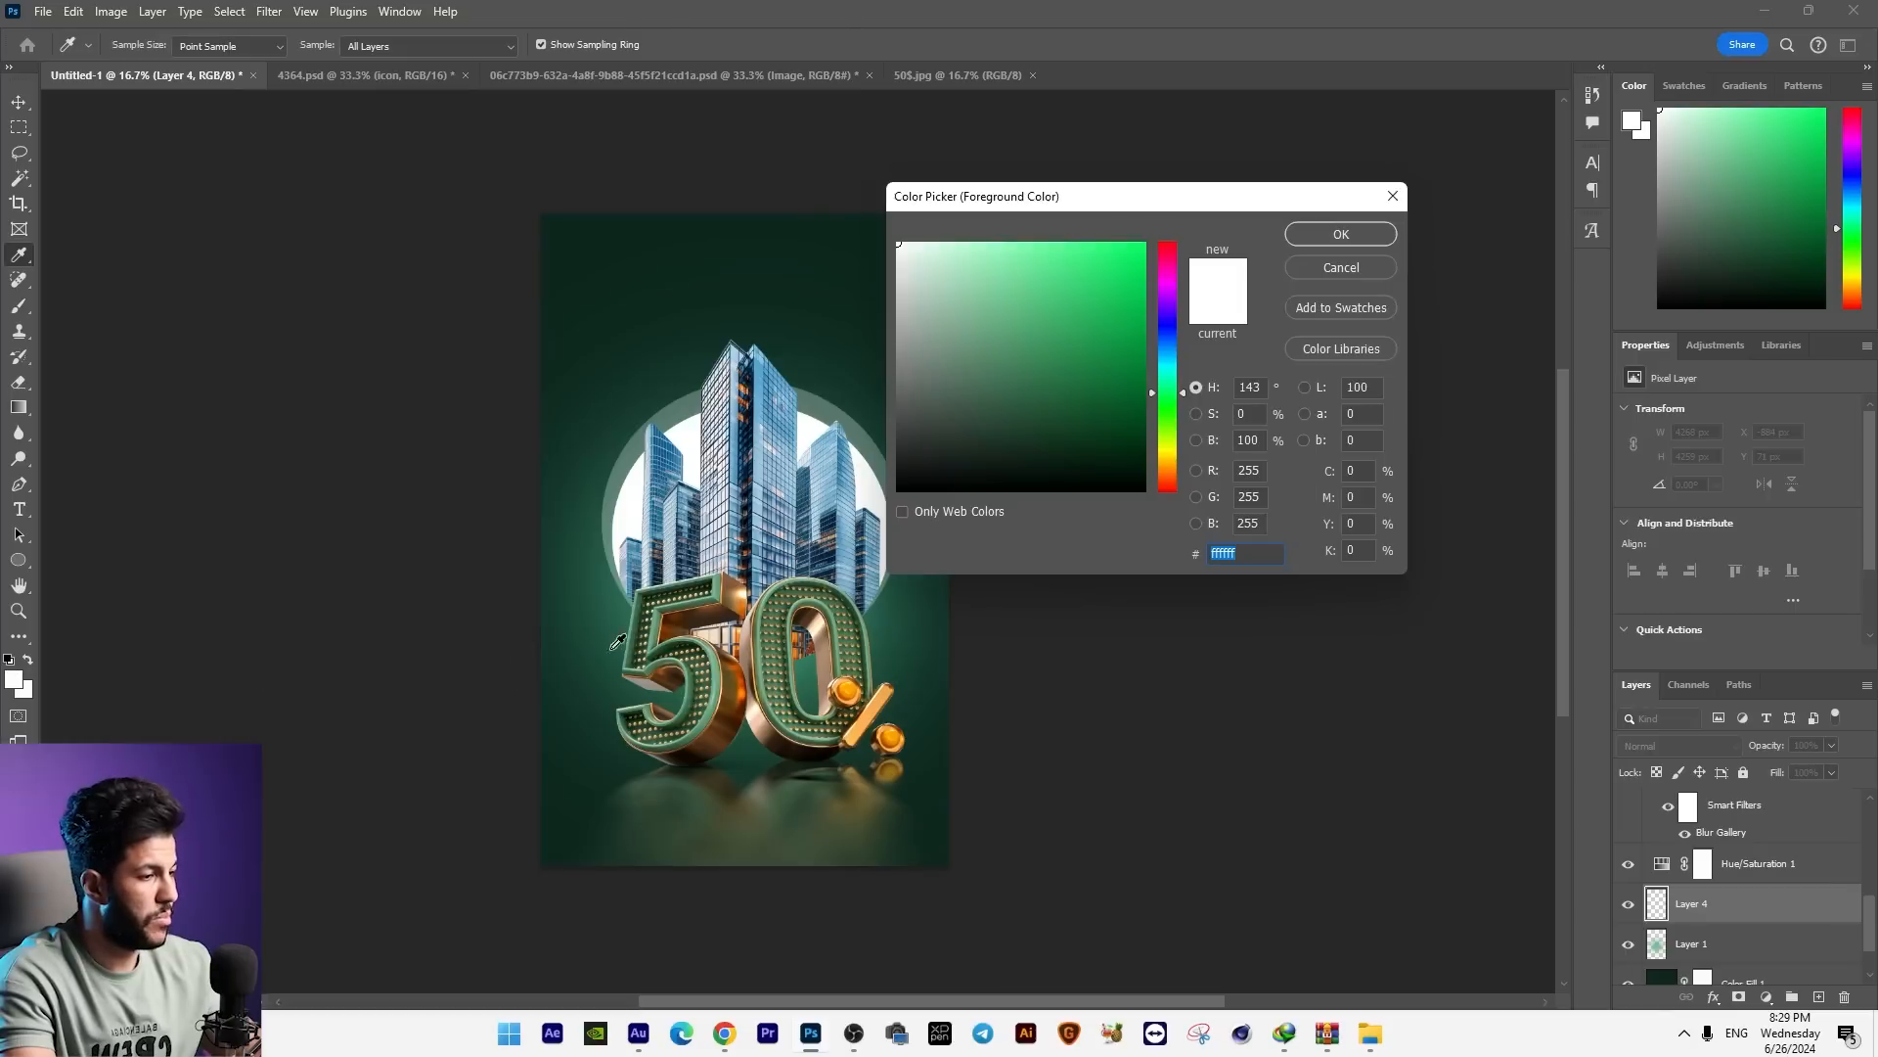
click(621, 615)
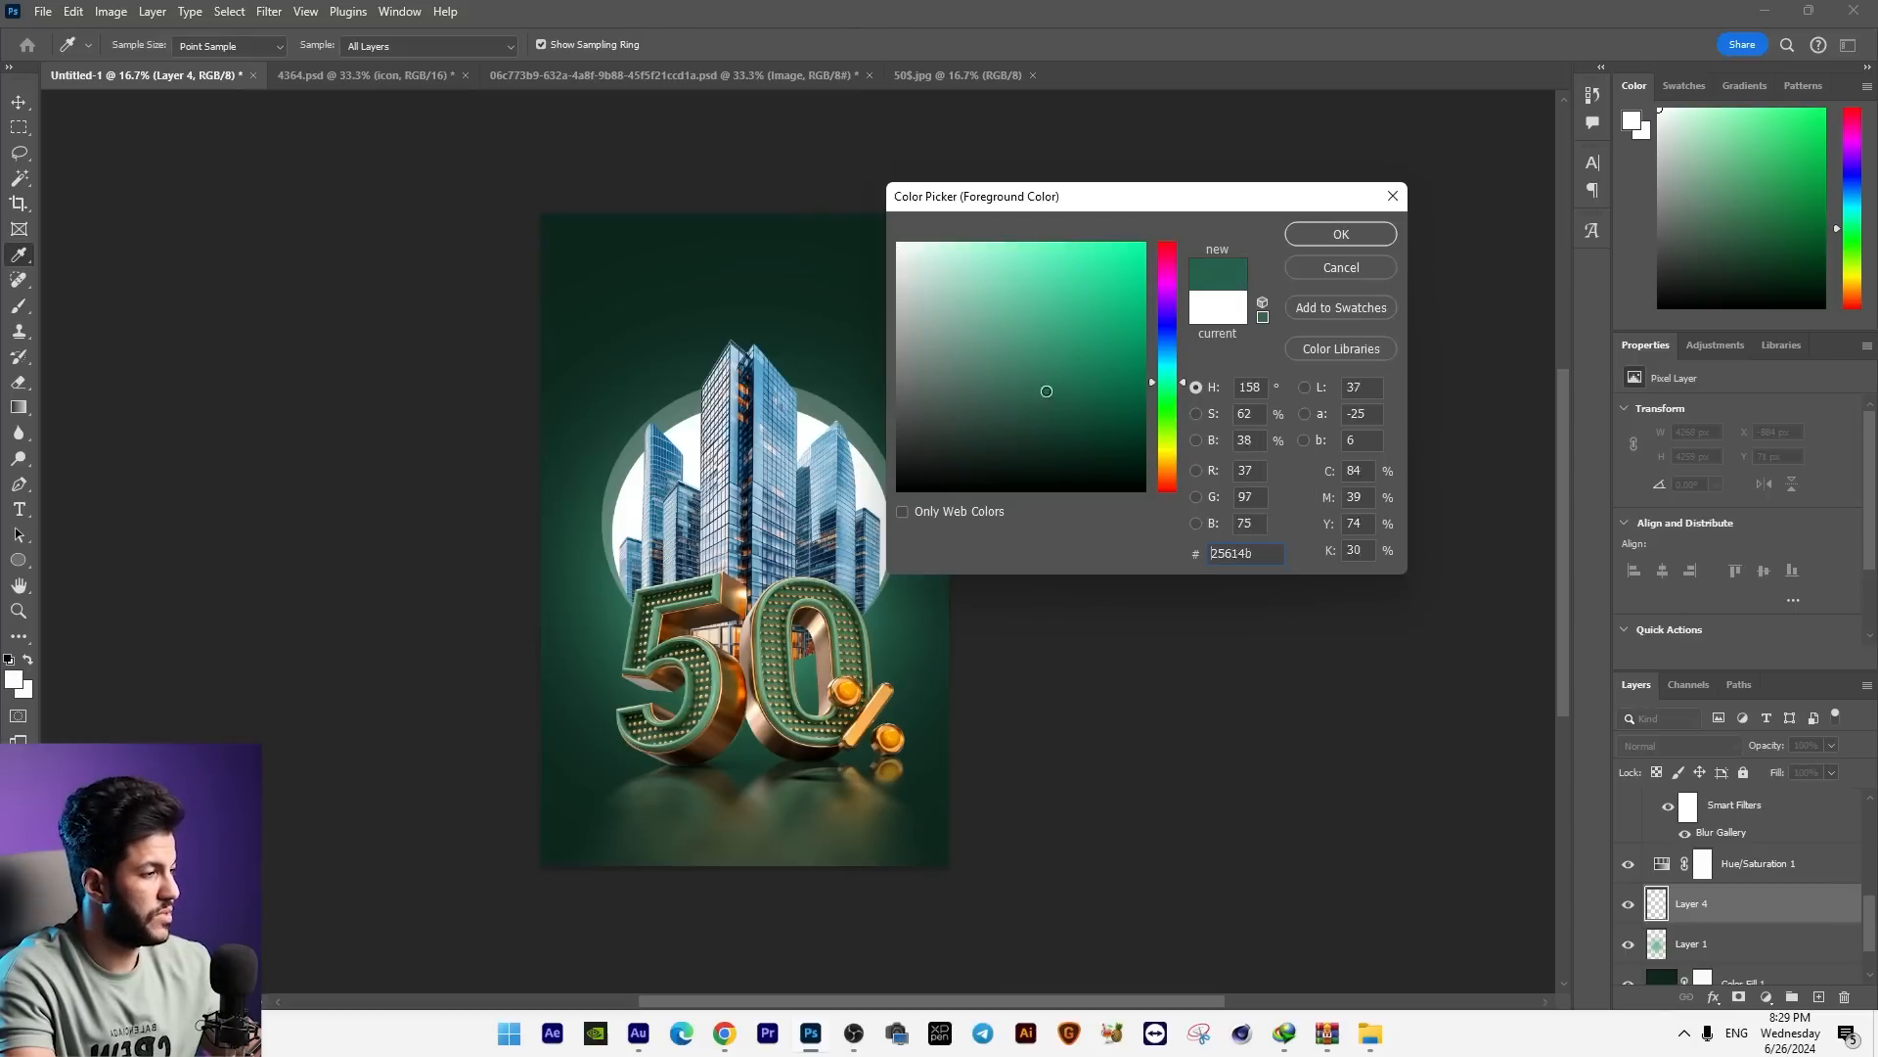
click(1312, 237)
Step: Enlarge the brush to 2400 px and try a pale green glow behind the skyscrapers, undoing the dab
key(b)
key(])
key(])
key(])
key(])
key(])
key(])
key(])
key(])
key(])
key(])
key(])
key(])
key(])
key(])
key(])
click(751, 502)
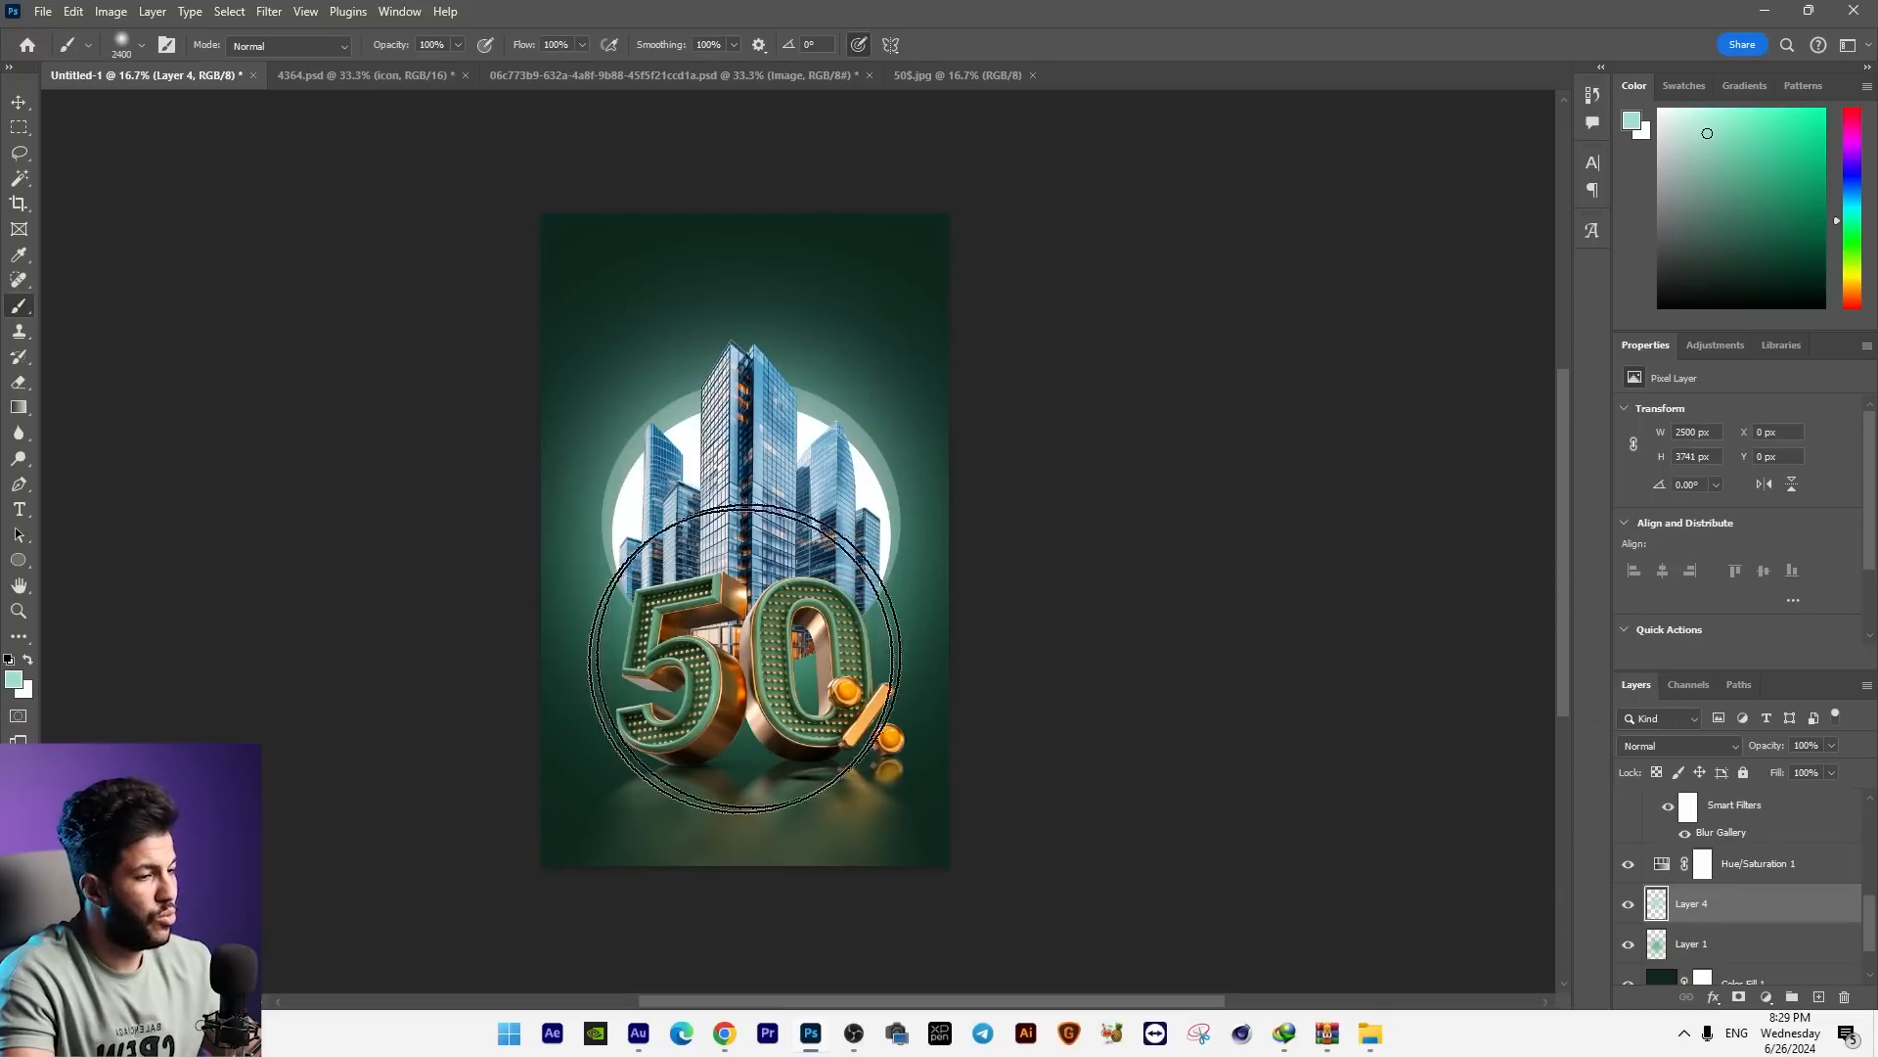
key(ctrl+z)
Step: Change the foreground to a more saturated turquoise green and paint a single large soft glow behind the skyscrapers
click(14, 682)
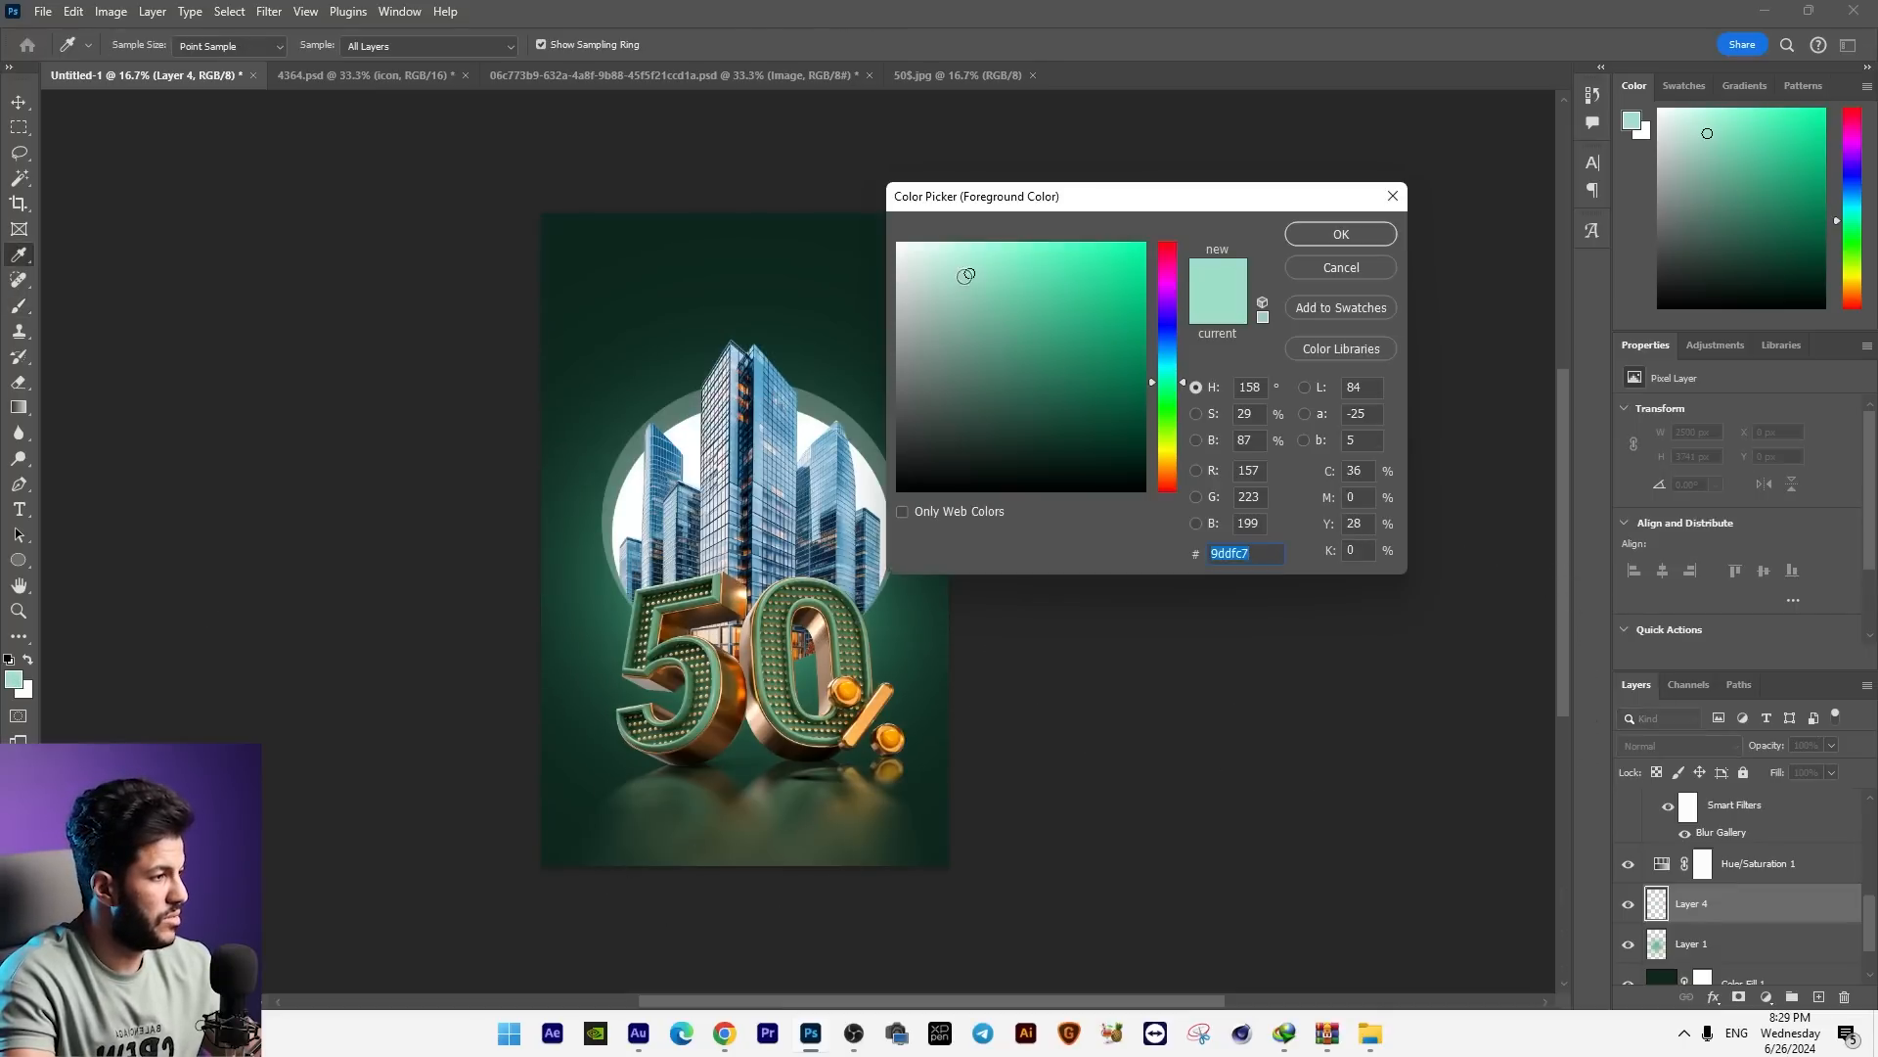
key(Return)
key(b)
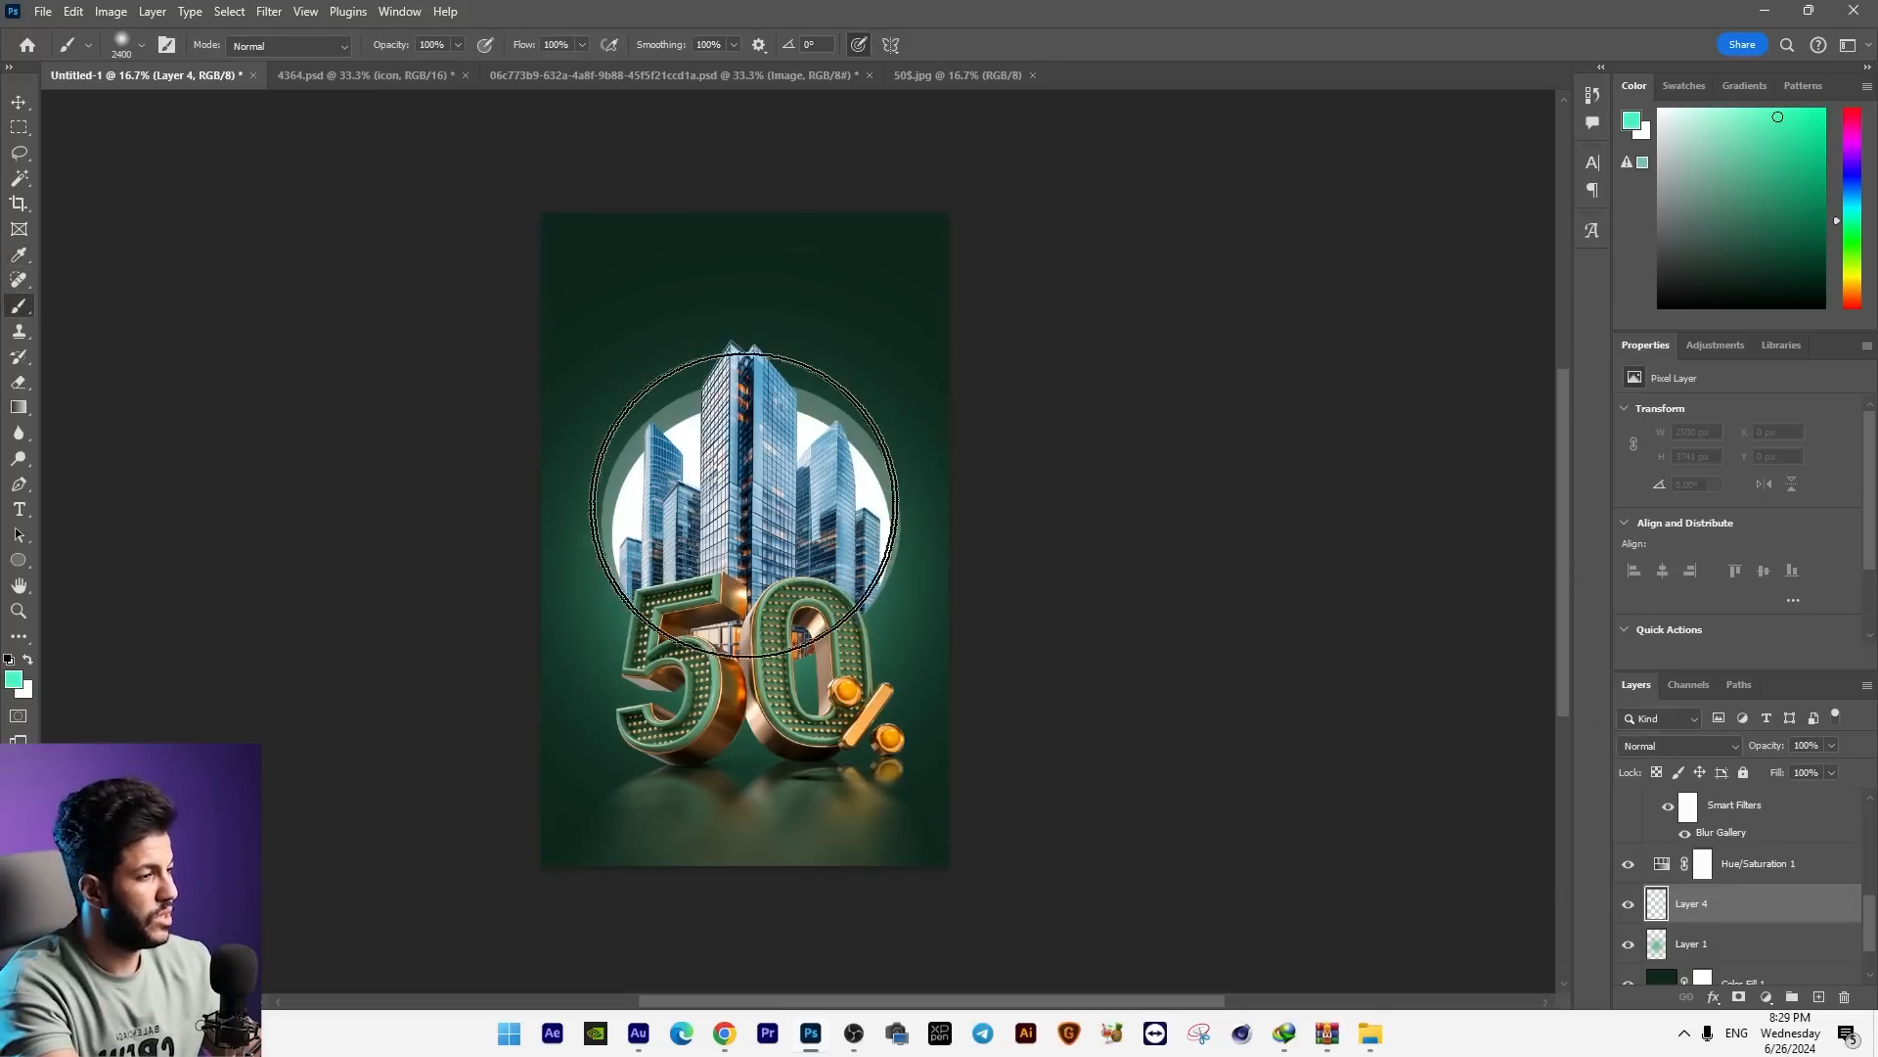
click(773, 489)
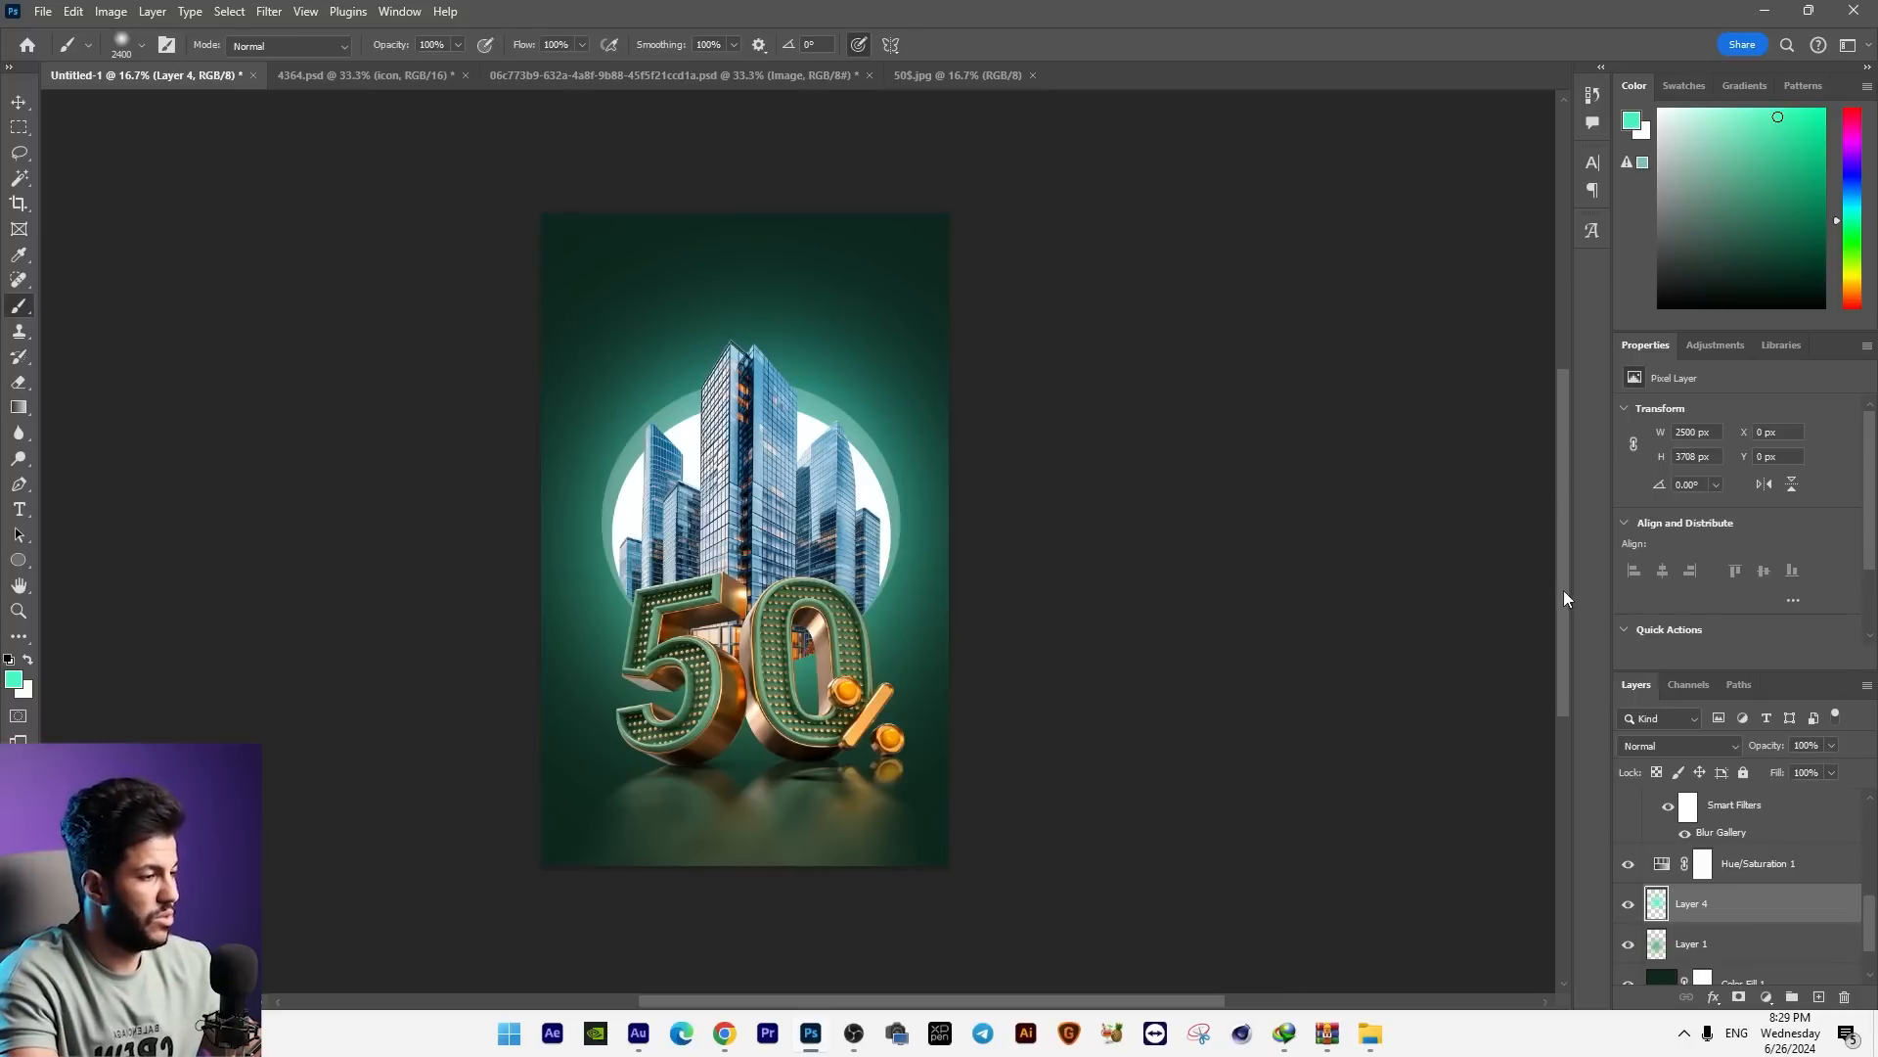
key(ctrl+t)
click(15, 108)
key(ctrl+plus)
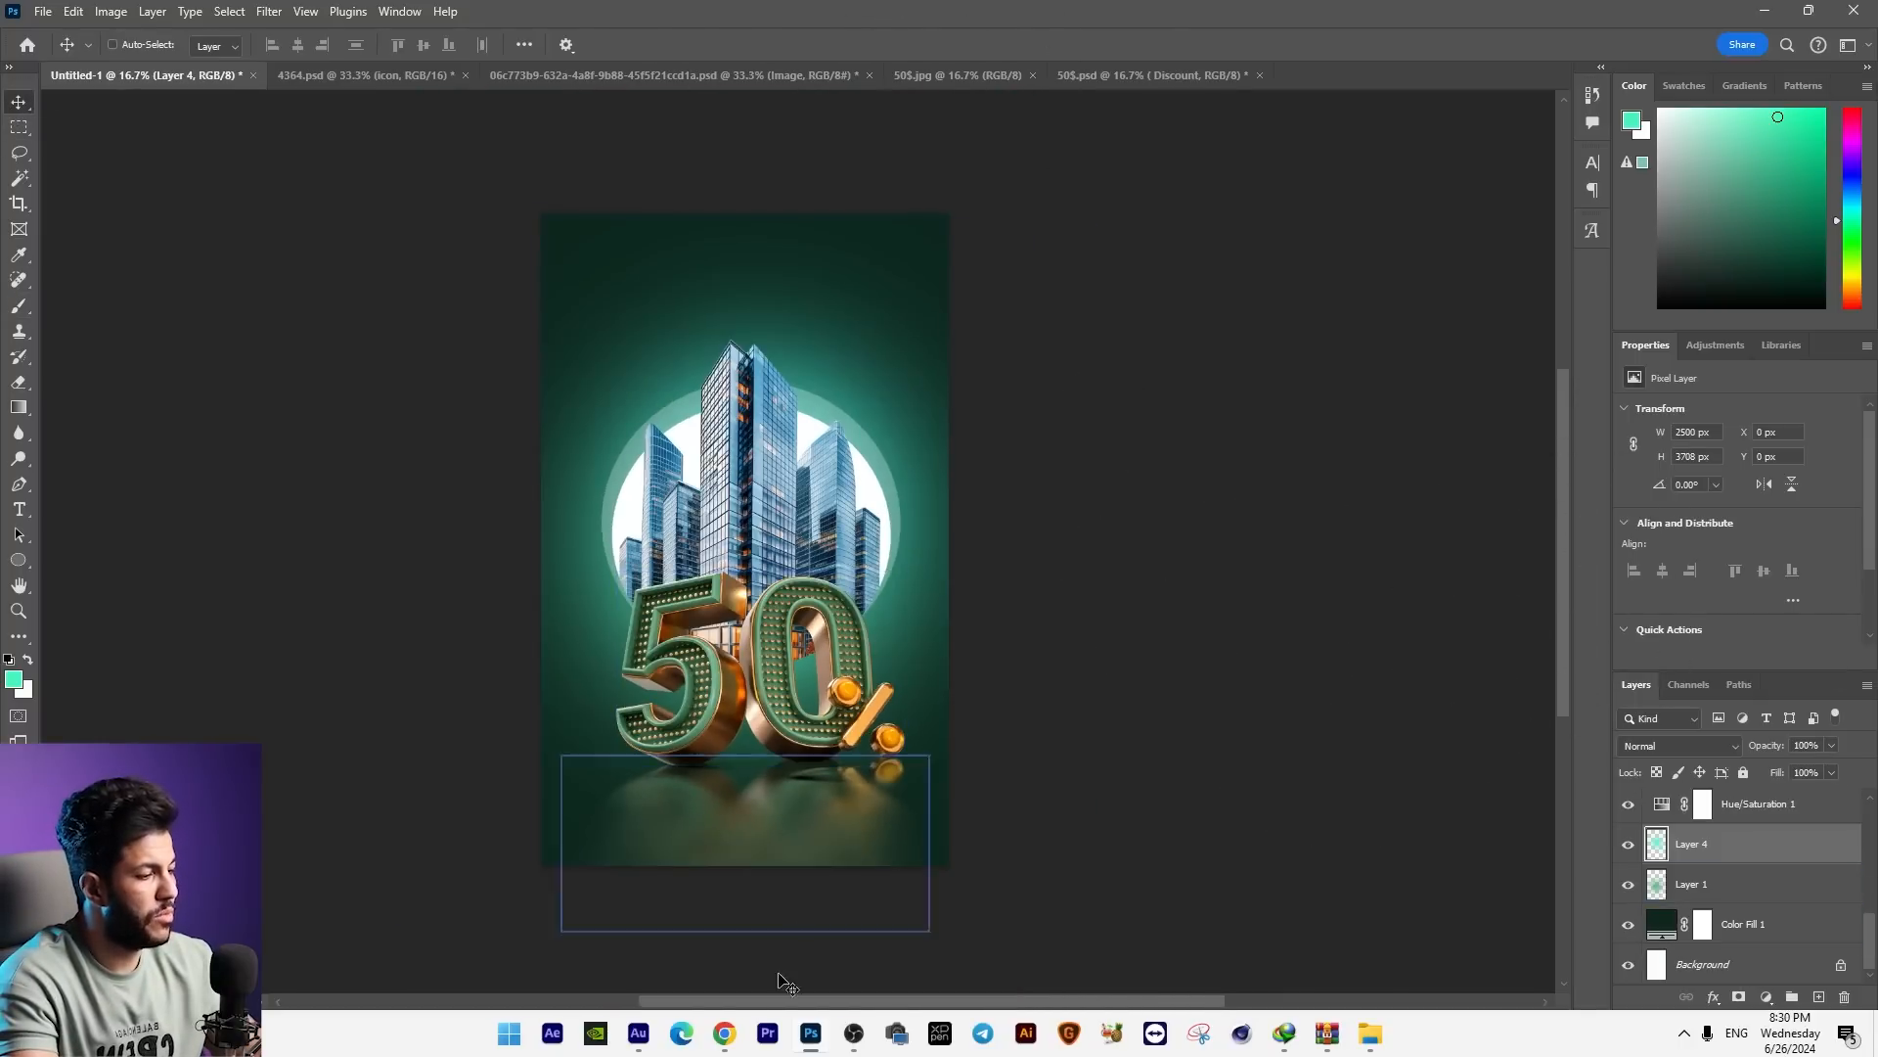
Step: Switch to Chrome, translate "خصم مميز" from Arabic to English in Google Translate and copy the translation
click(724, 1033)
key(ctrl+t)
click(78, 149)
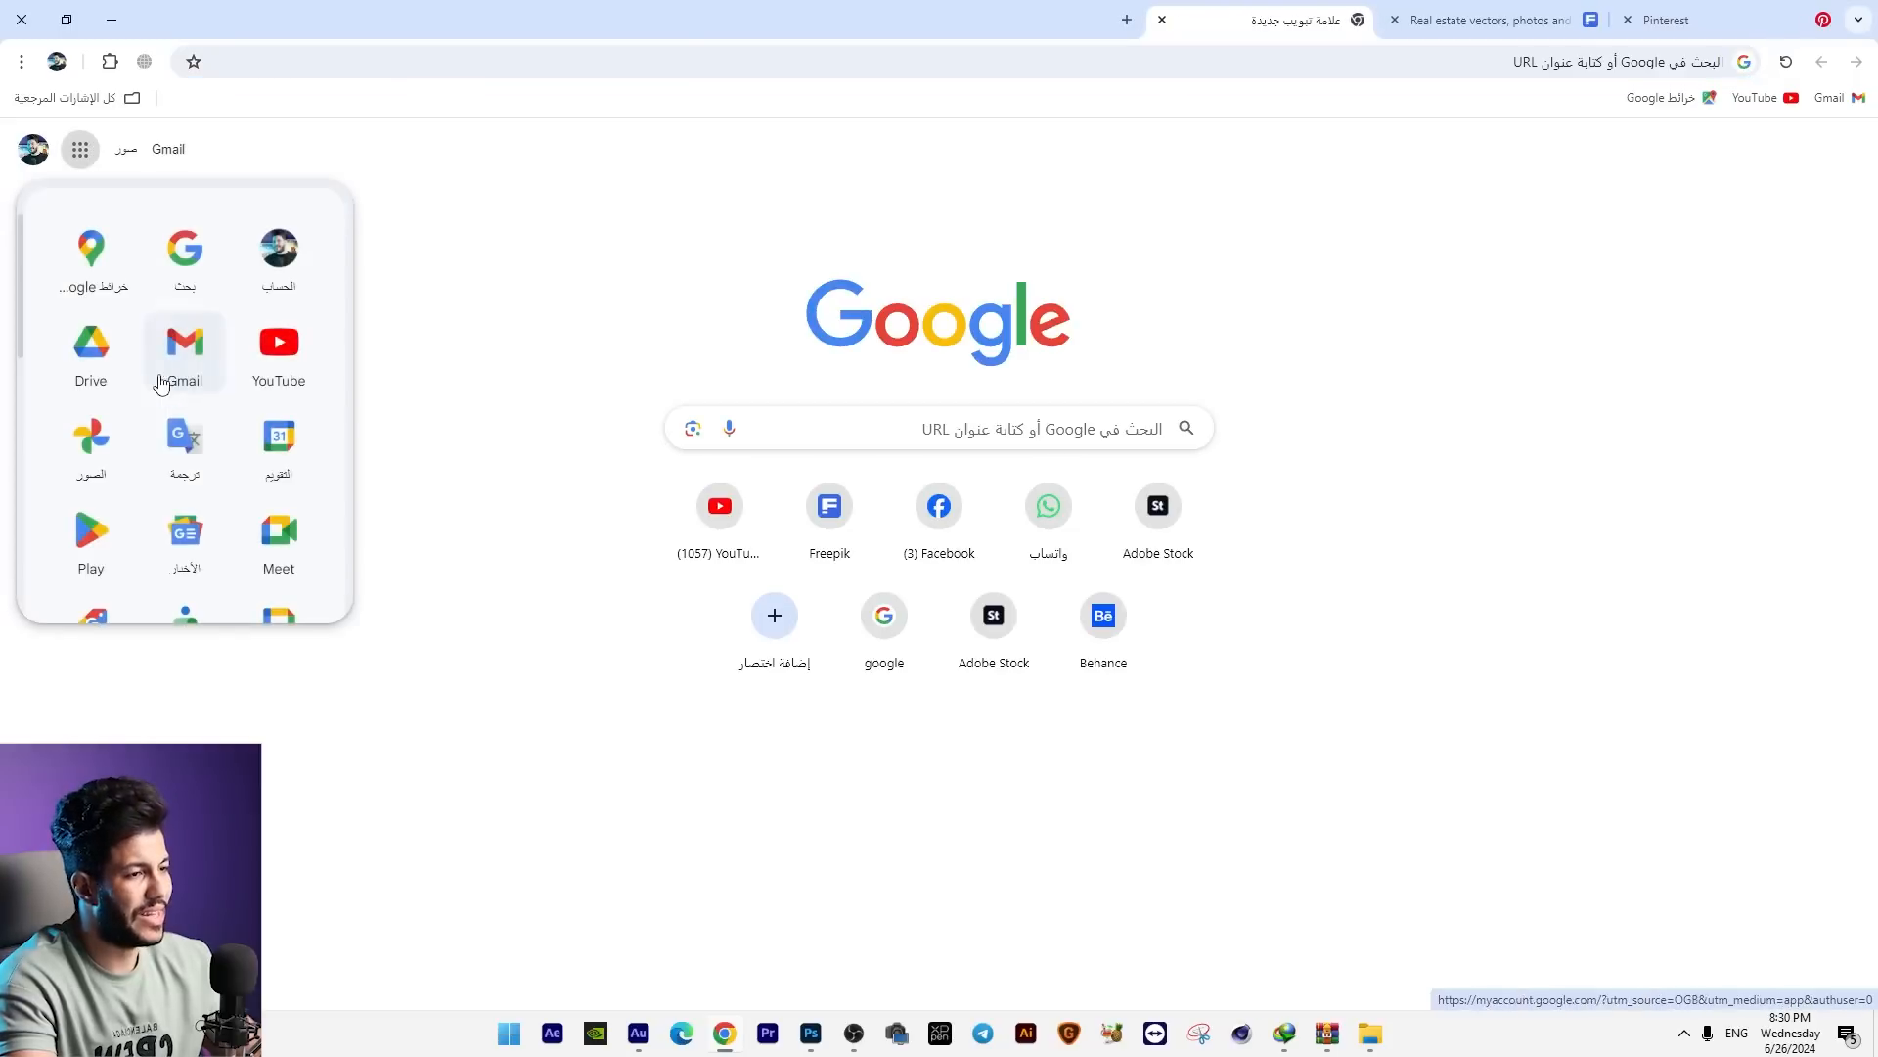
click(197, 458)
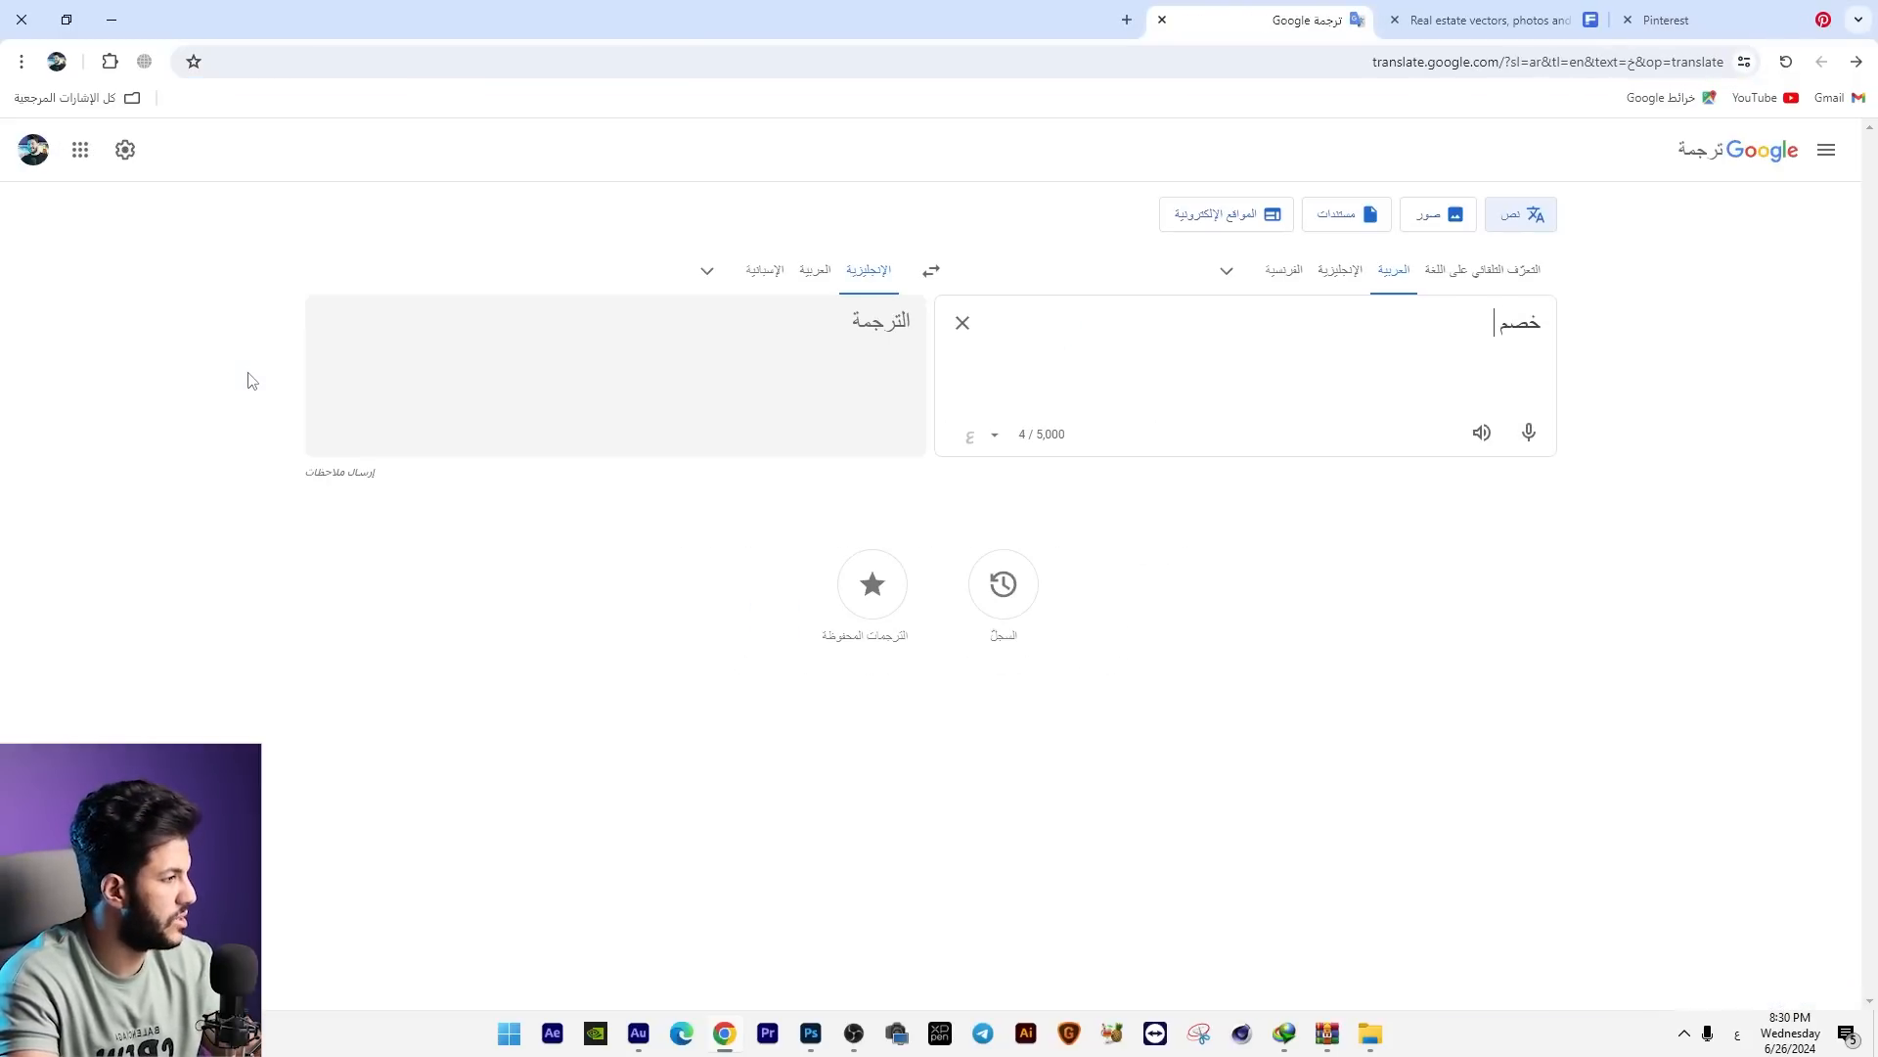
click(423, 436)
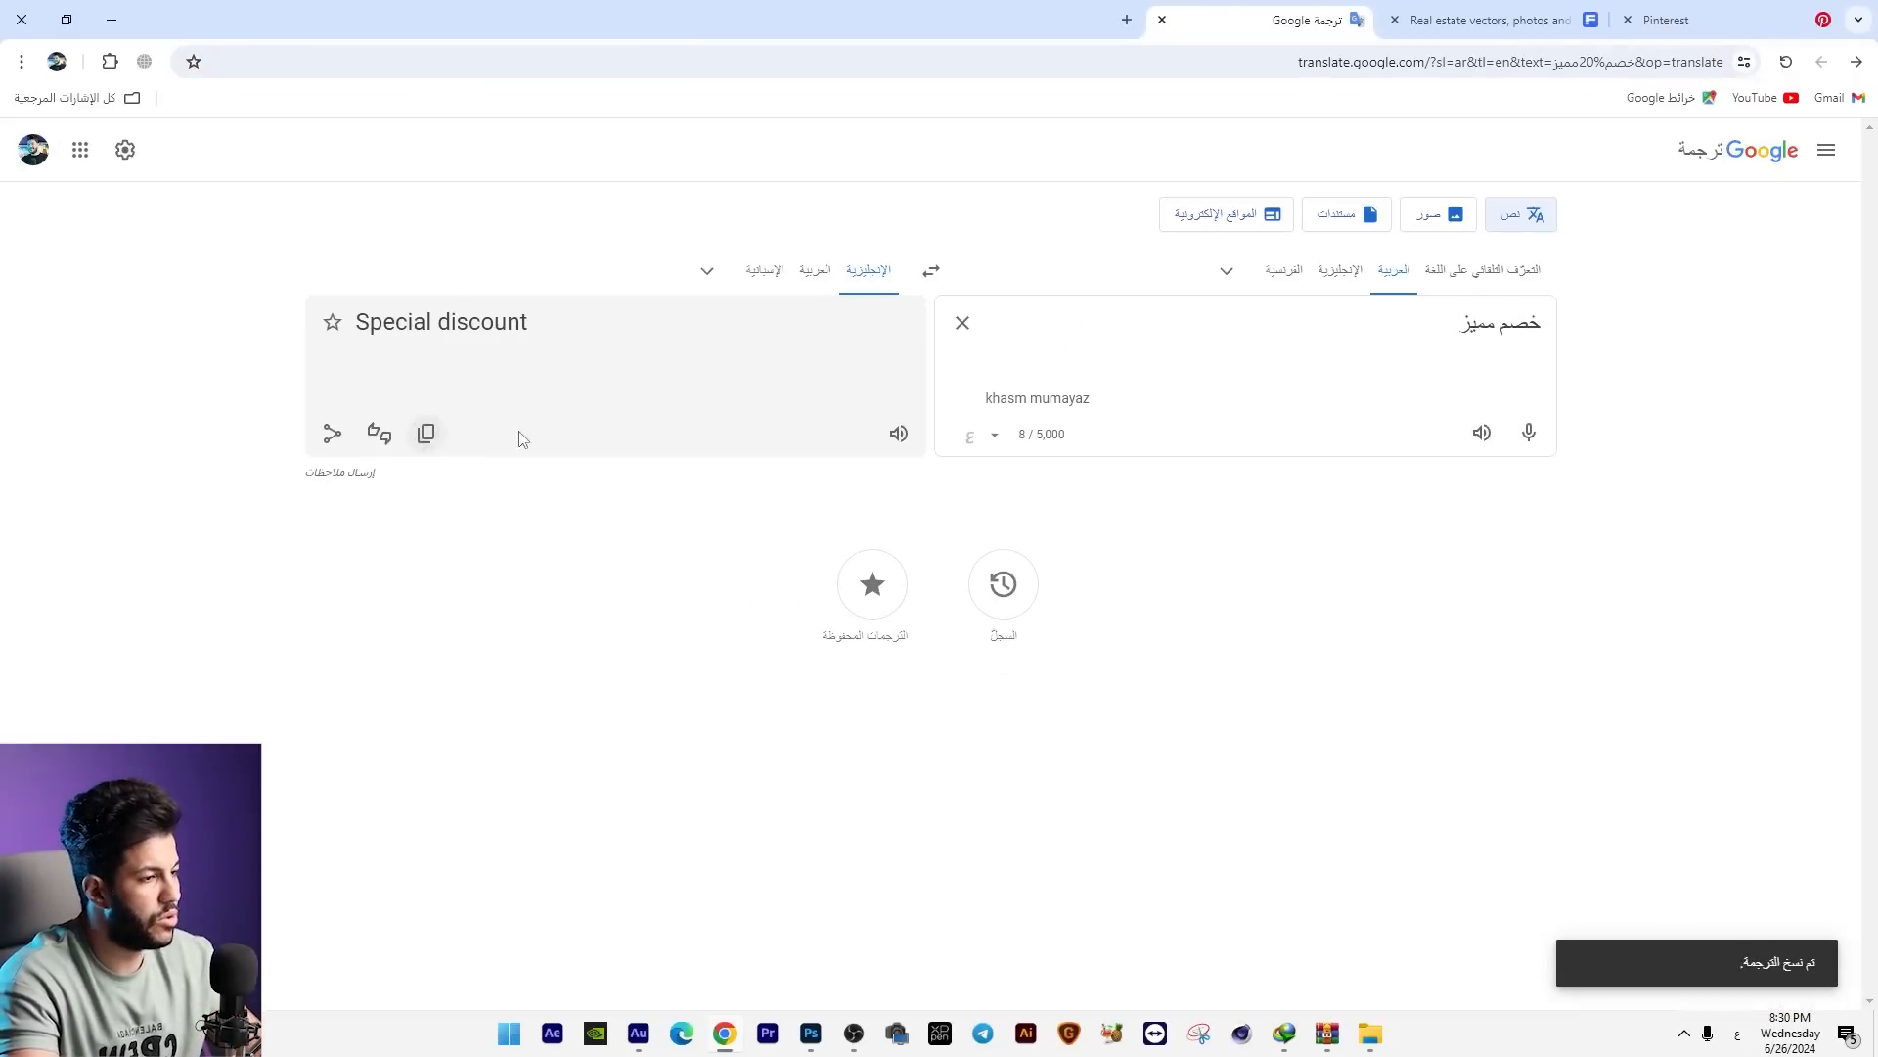
Step: Switch back to Photoshop, paste "Special discount" as a text layer and place it centred above the skyscrapers
key(alt+Tab)
key(t)
click(673, 350)
key(ctrl+v)
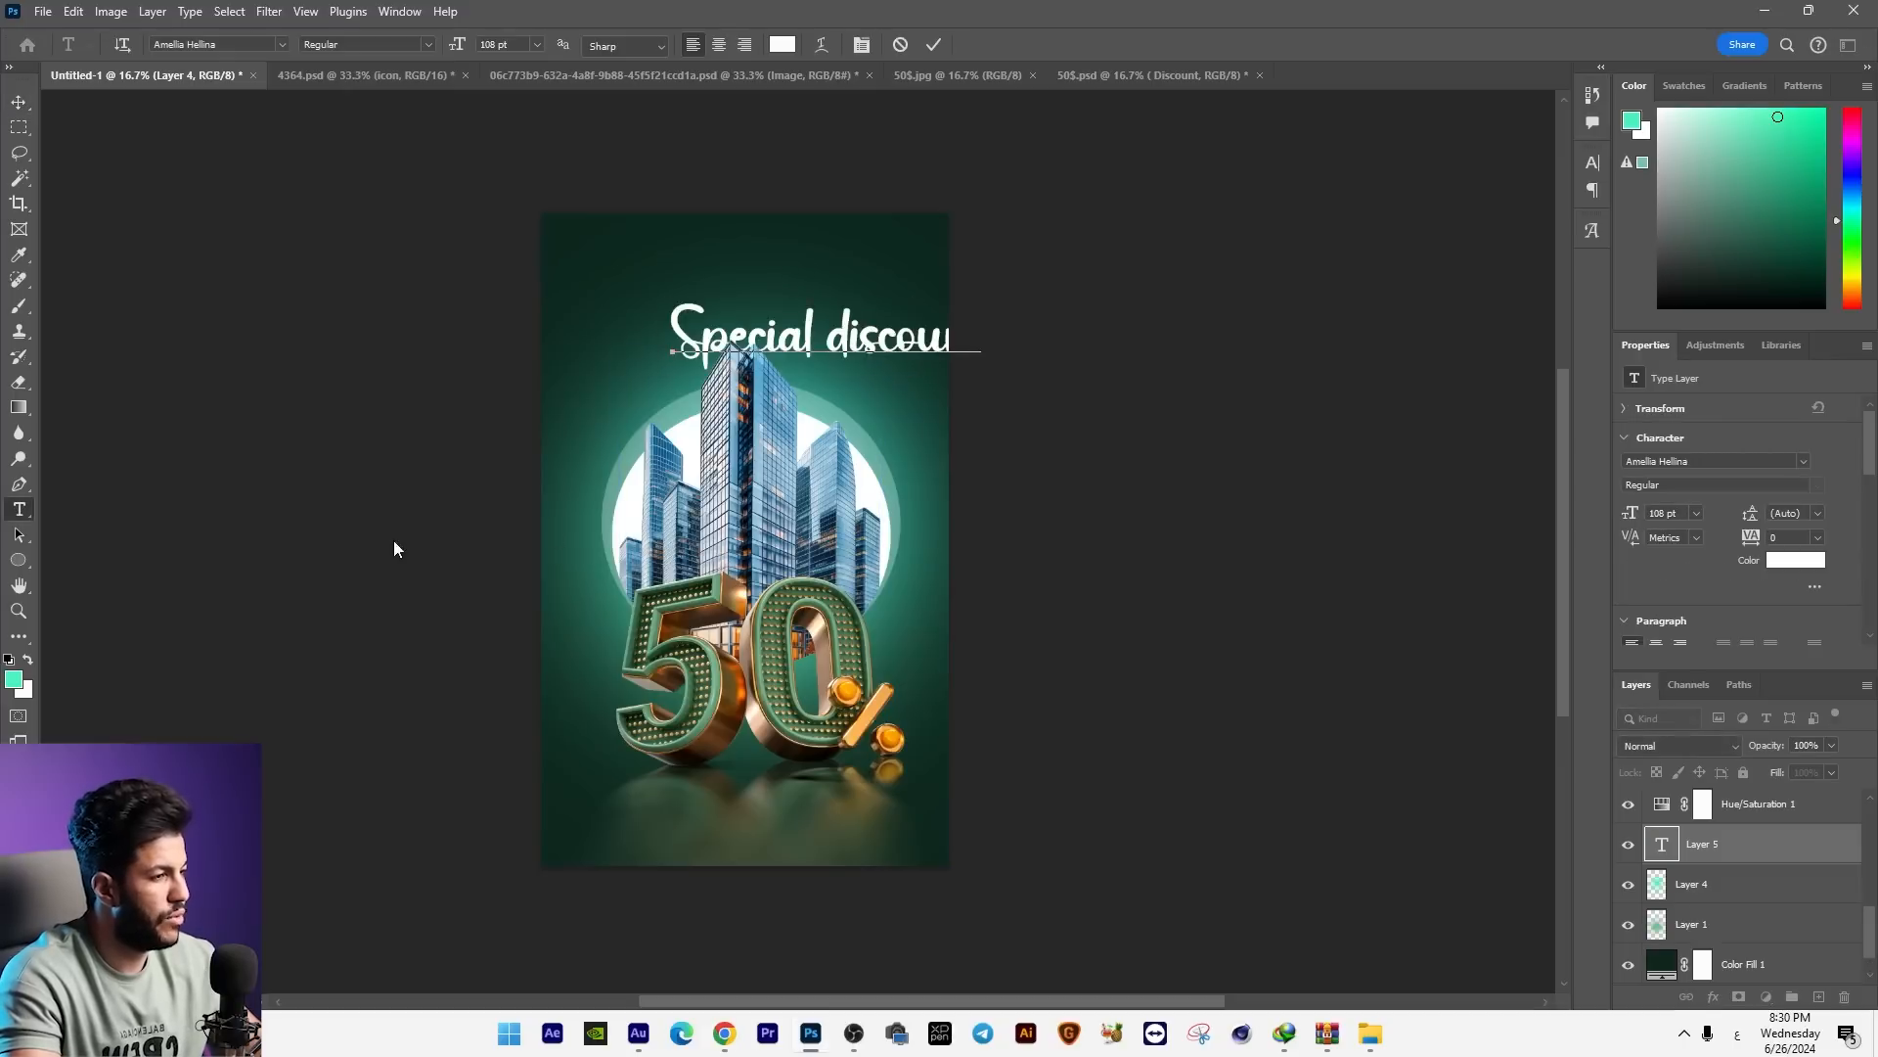
click(18, 102)
drag(805, 324, 730, 303)
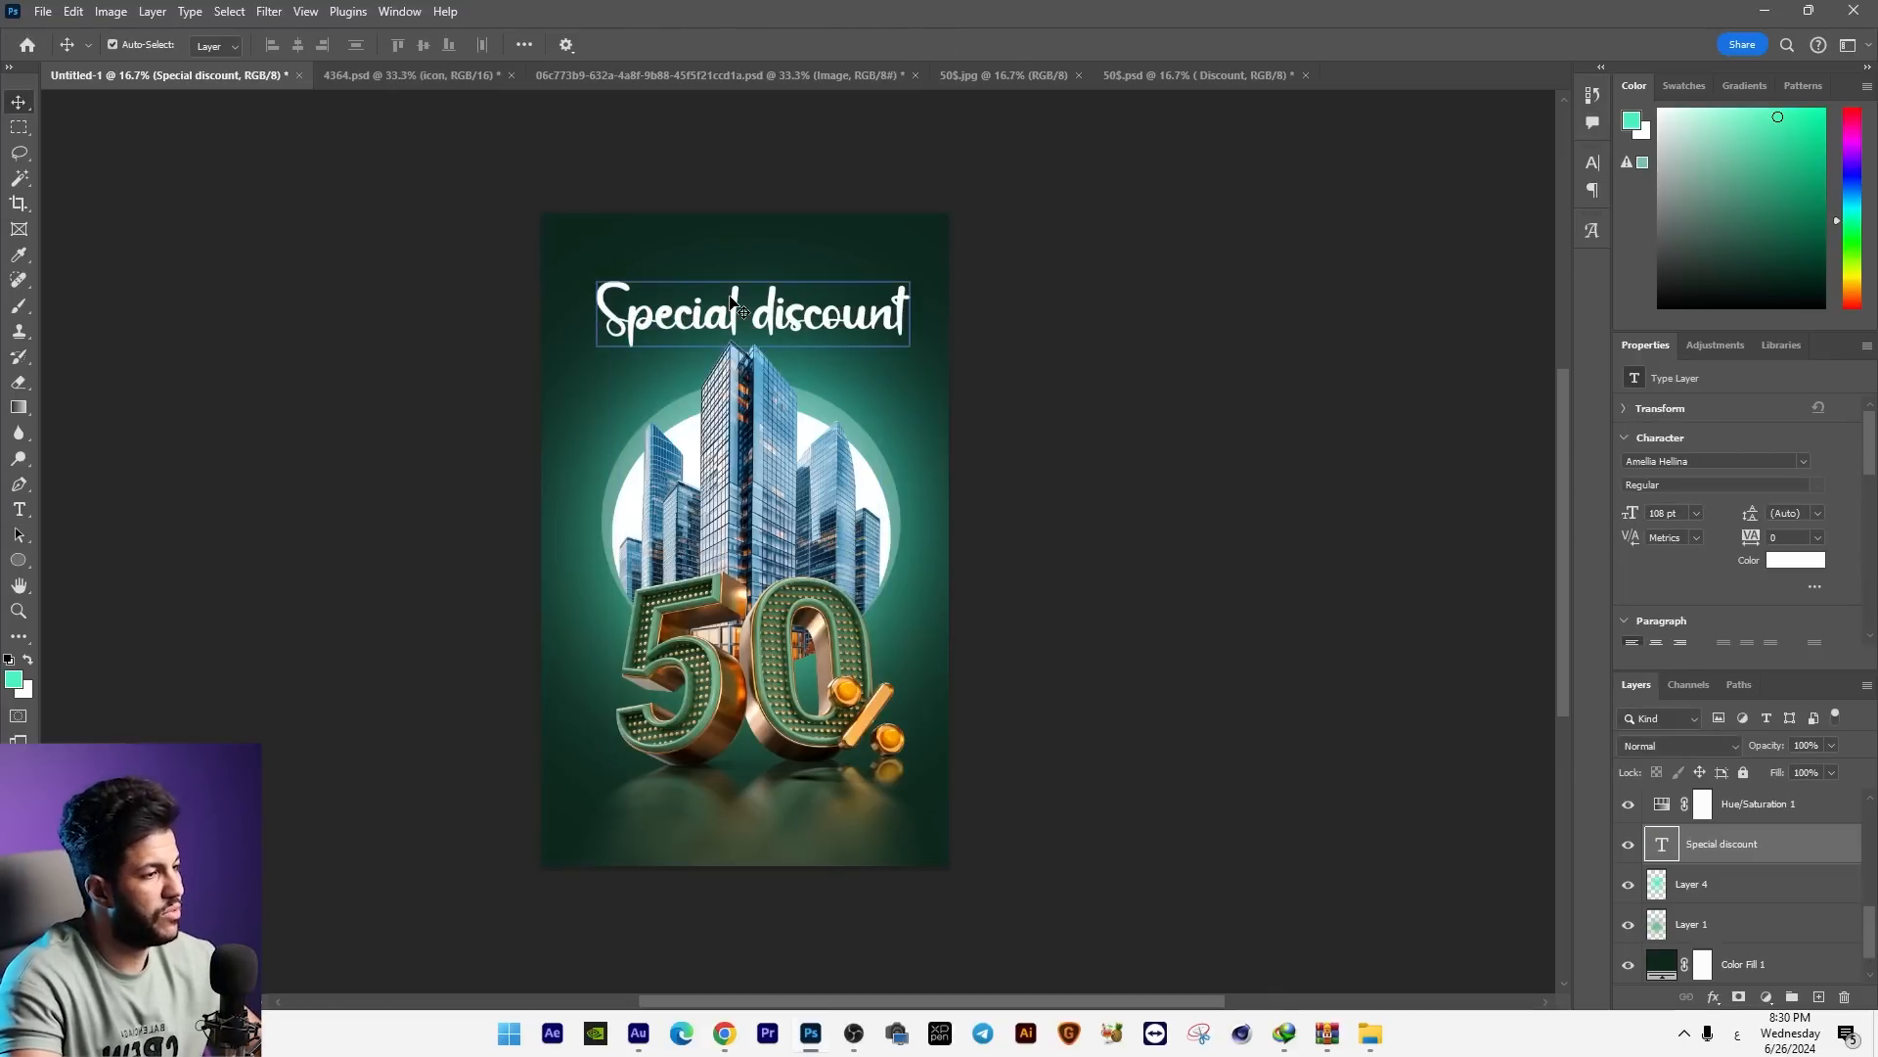
Step: Capitalise the second word of the headline so it reads "Special Discount"
key(ctrl+plus)
key(ctrl+plus)
key(t)
drag(692, 320, 718, 319)
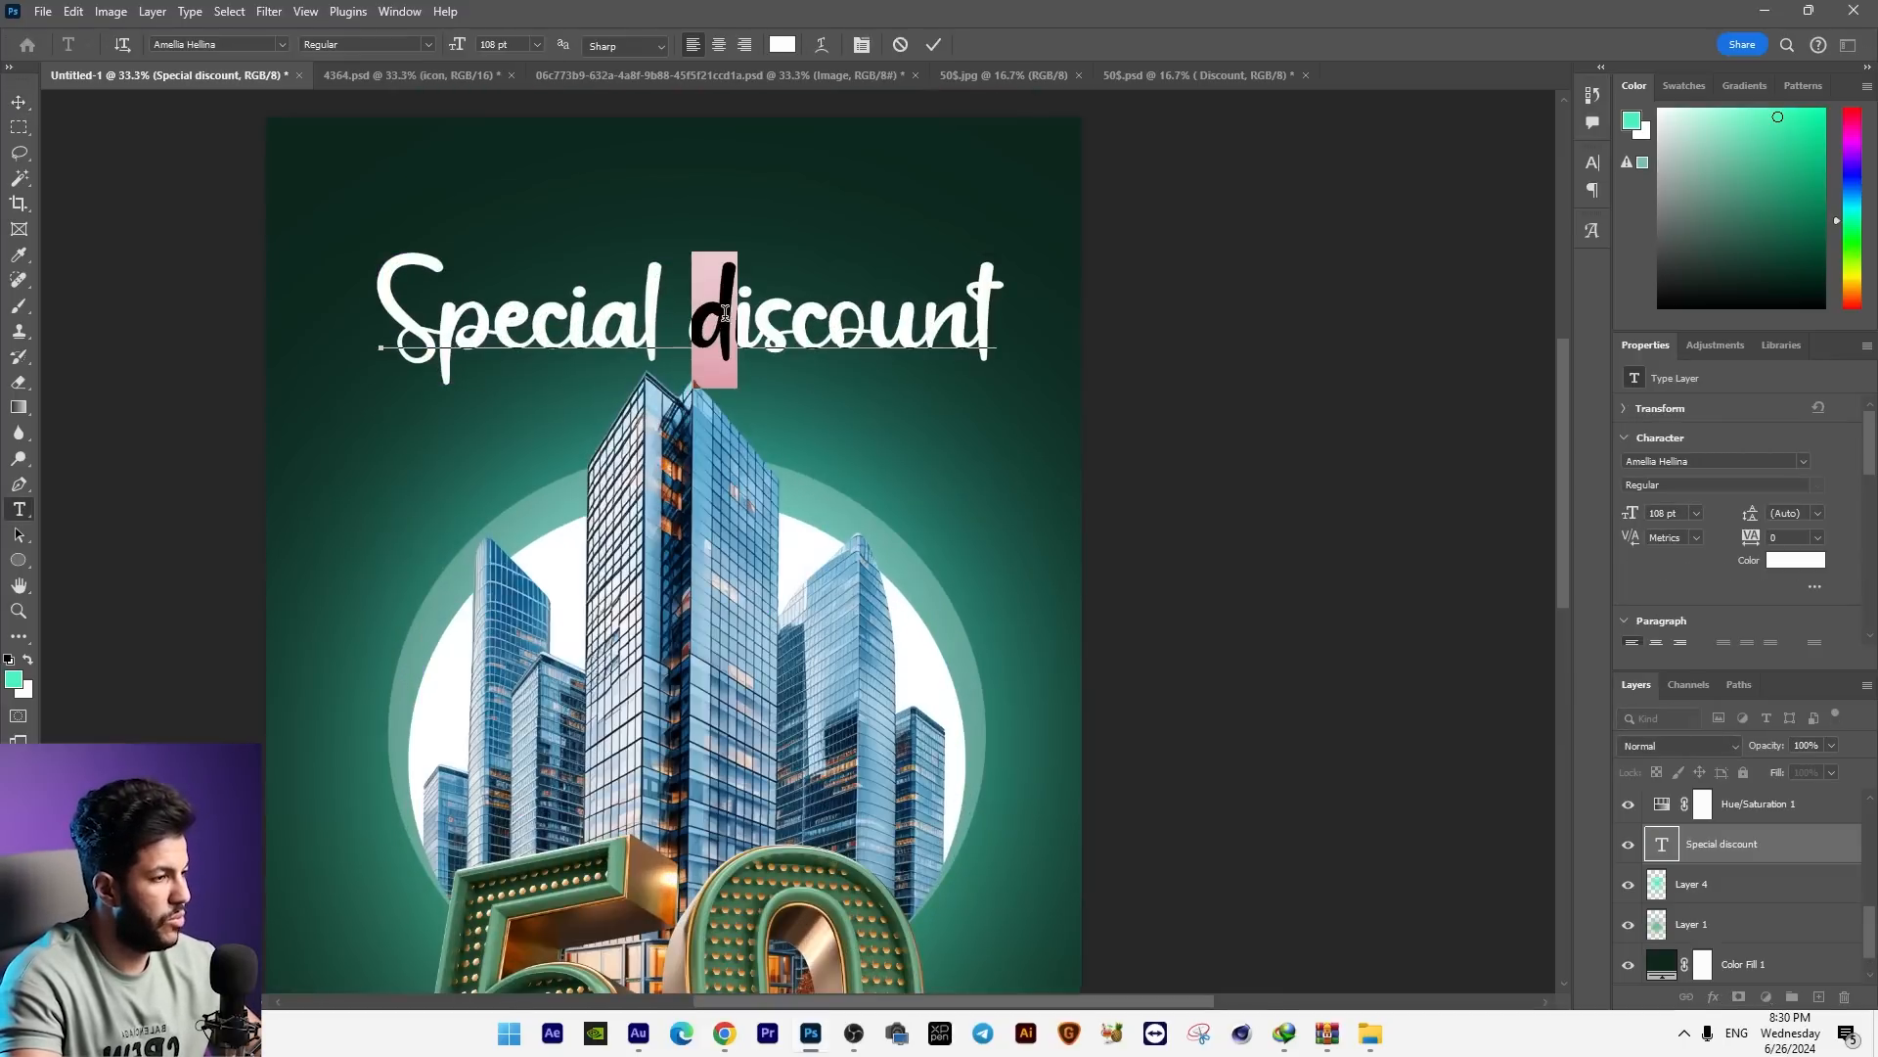
text(D)
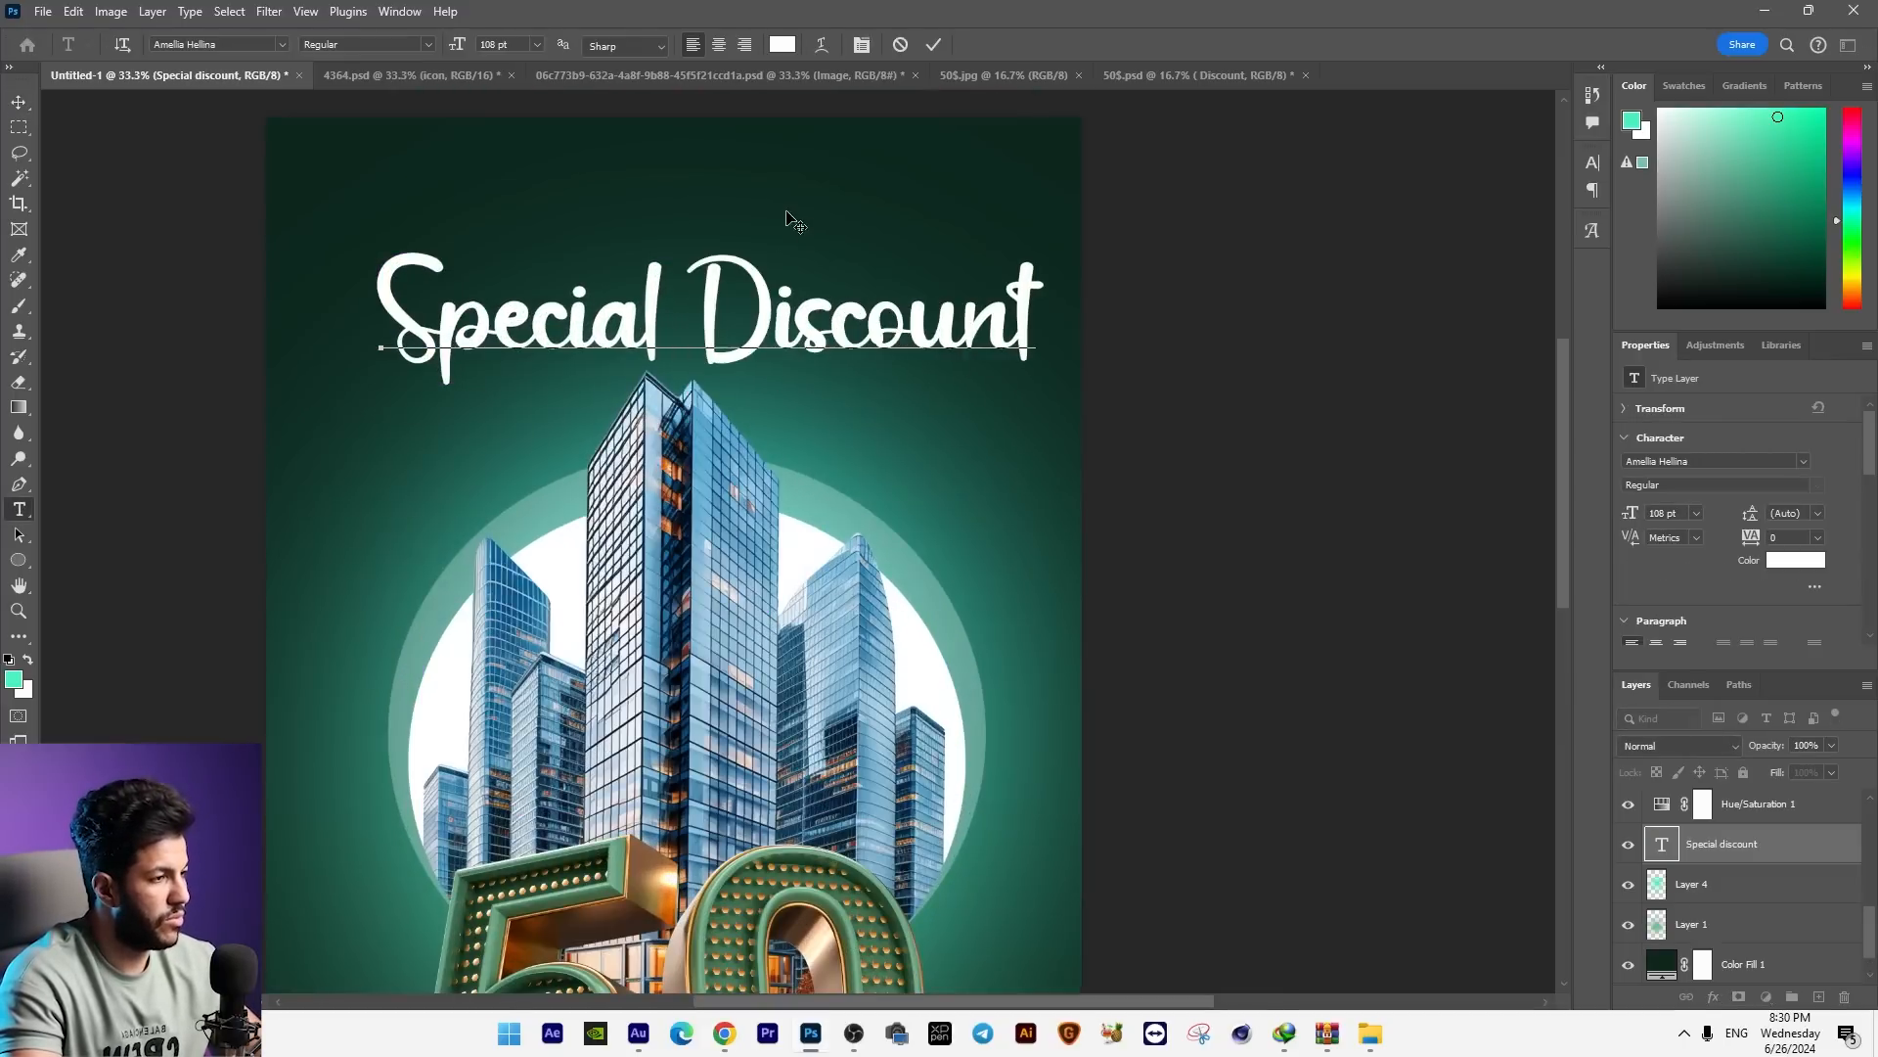
Step: Split the headline by moving the word "Special" into its own text layer above "Discount"
drag(660, 338, 370, 318)
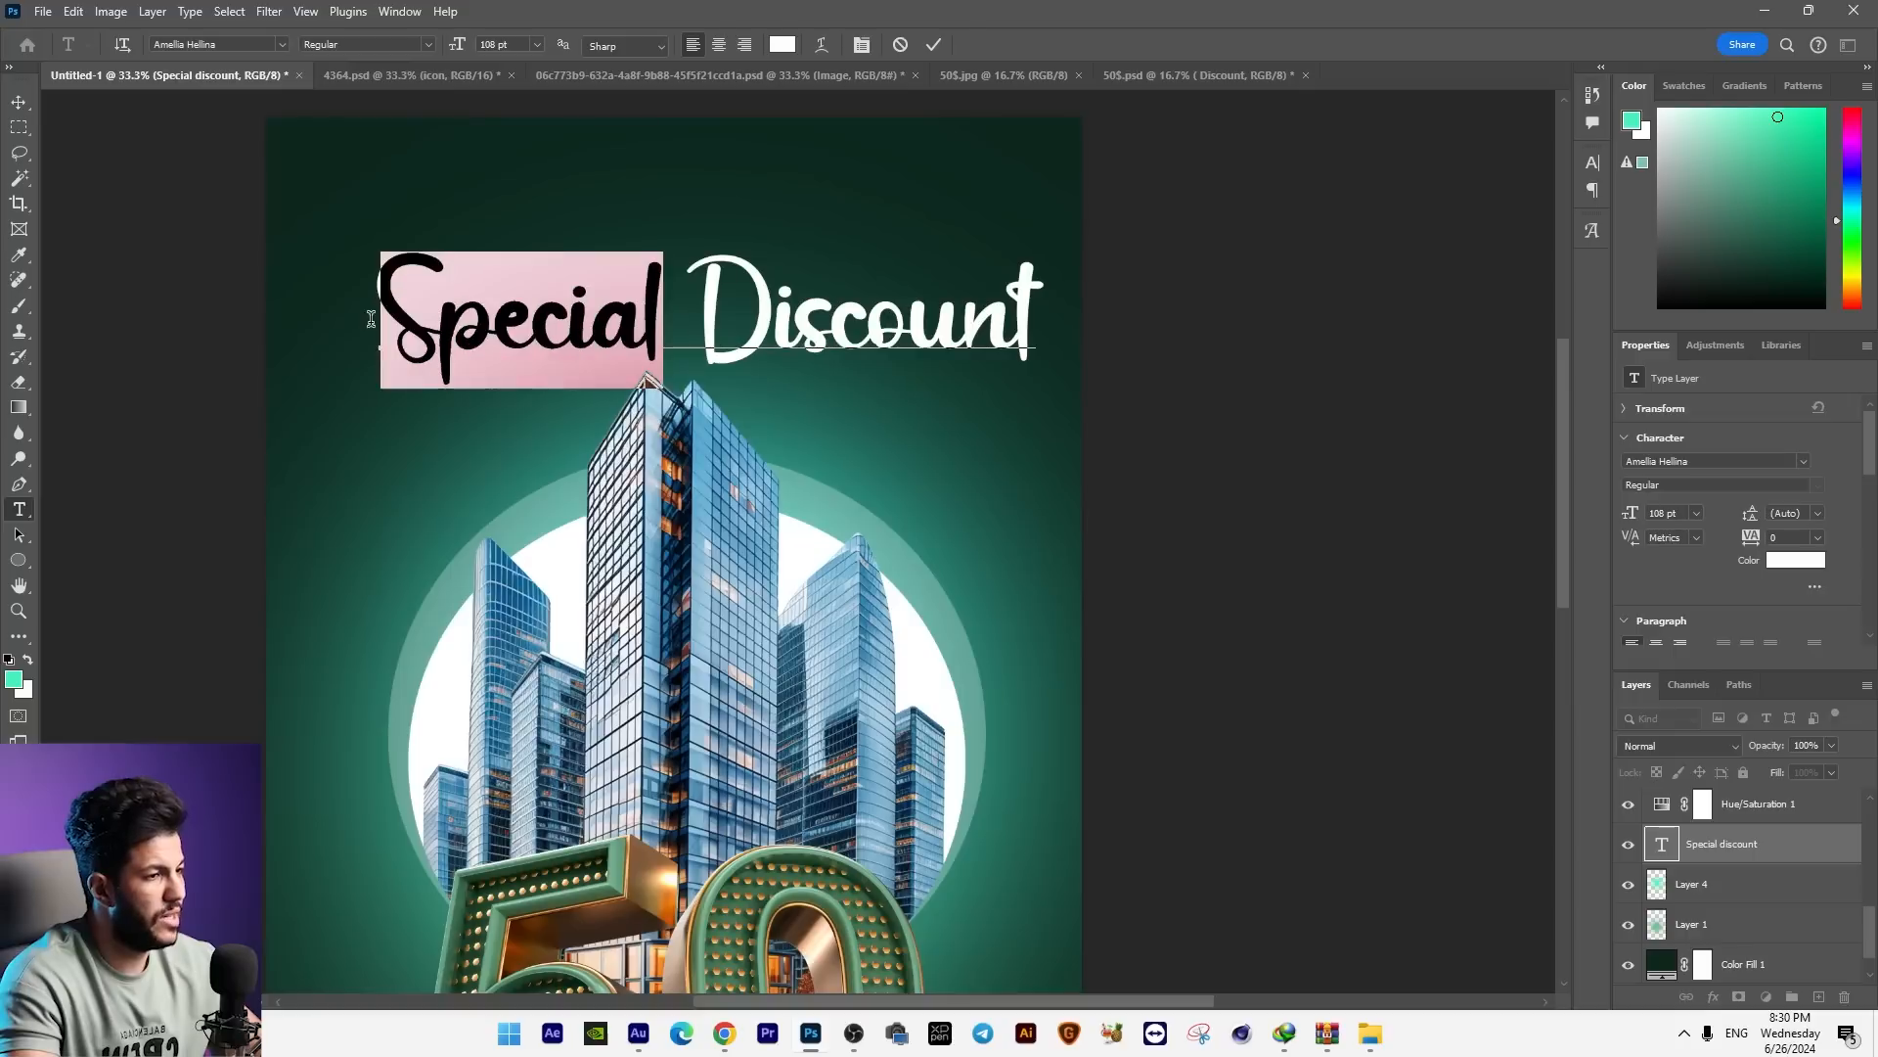
key(ctrl+x)
click(21, 102)
drag(668, 311, 768, 337)
drag(768, 336, 748, 258)
double_click(768, 235)
key(ctrl+a)
key(ctrl+v)
Step: Scale "Special" down to about 91 pt and stack it tightly above "Discount"
click(19, 102)
key(ctrl+t)
drag(831, 185, 810, 195)
key(Return)
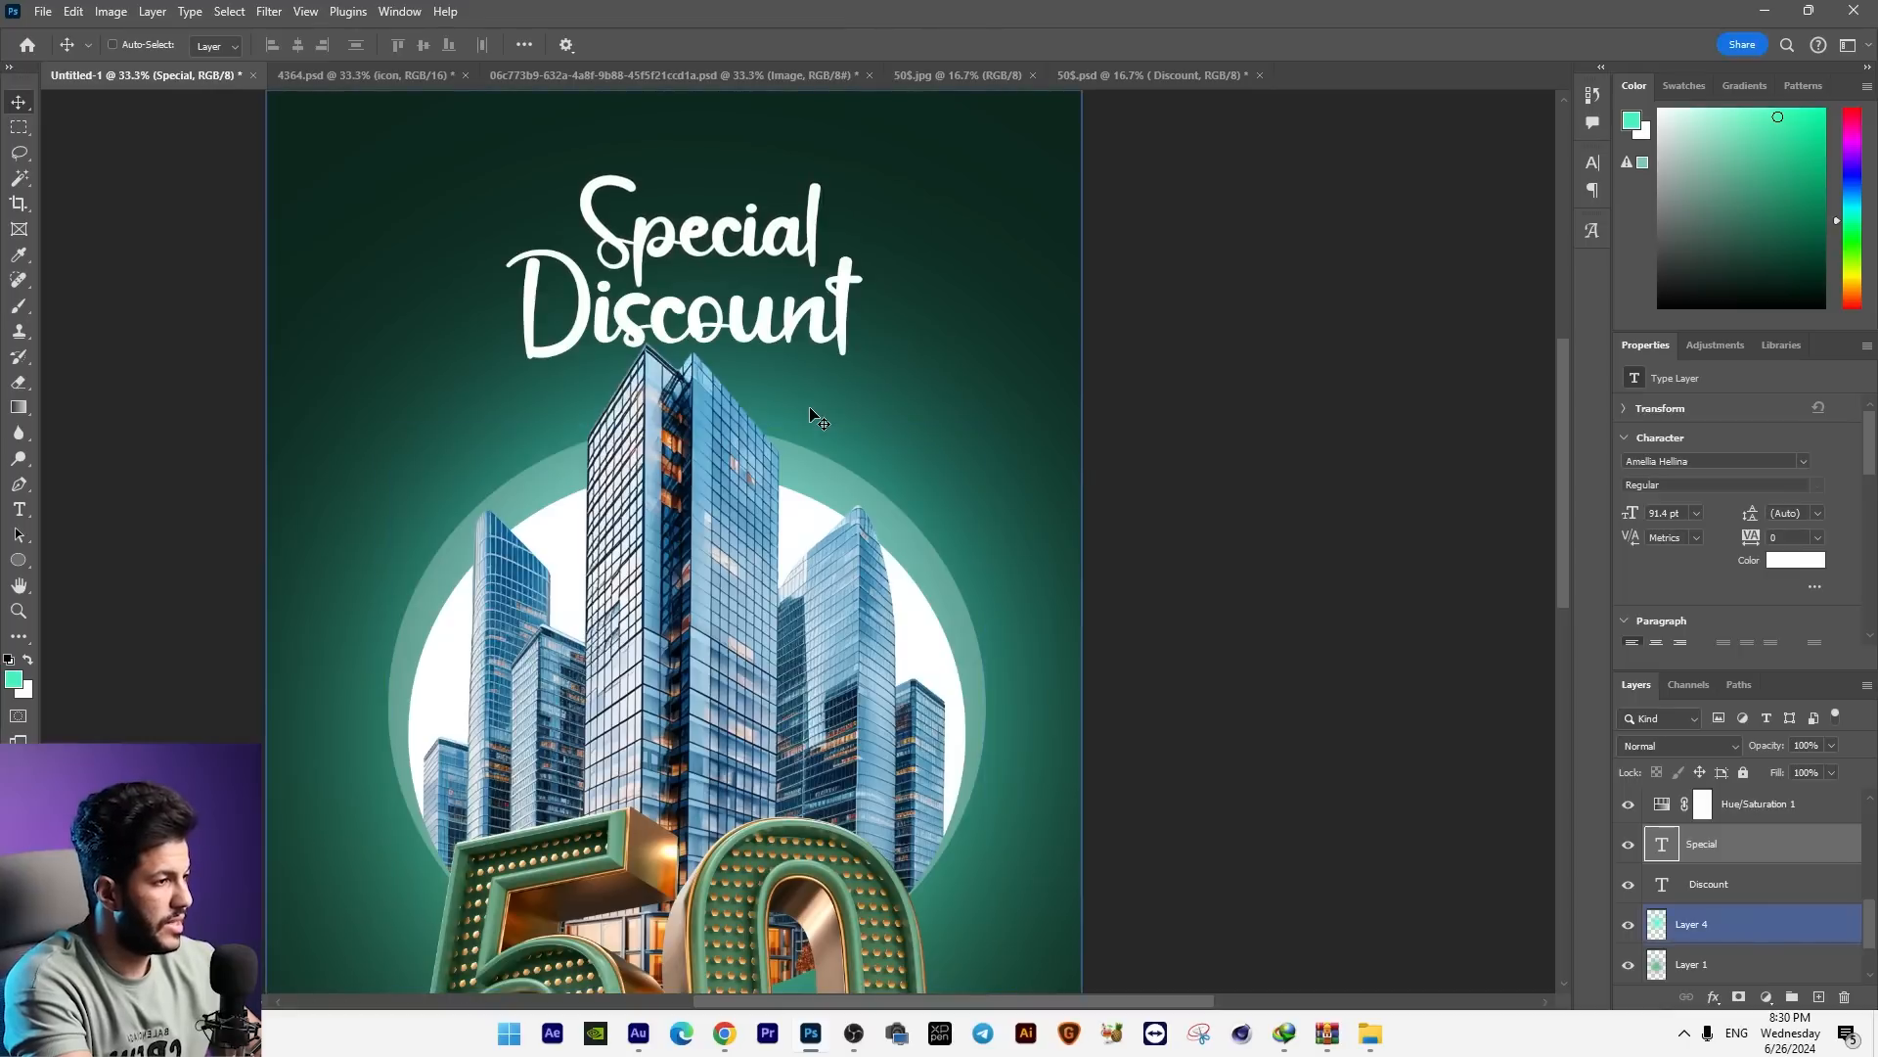
Step: Group the "Special" and "Discount" text layers and scale the group down
click(1678, 892)
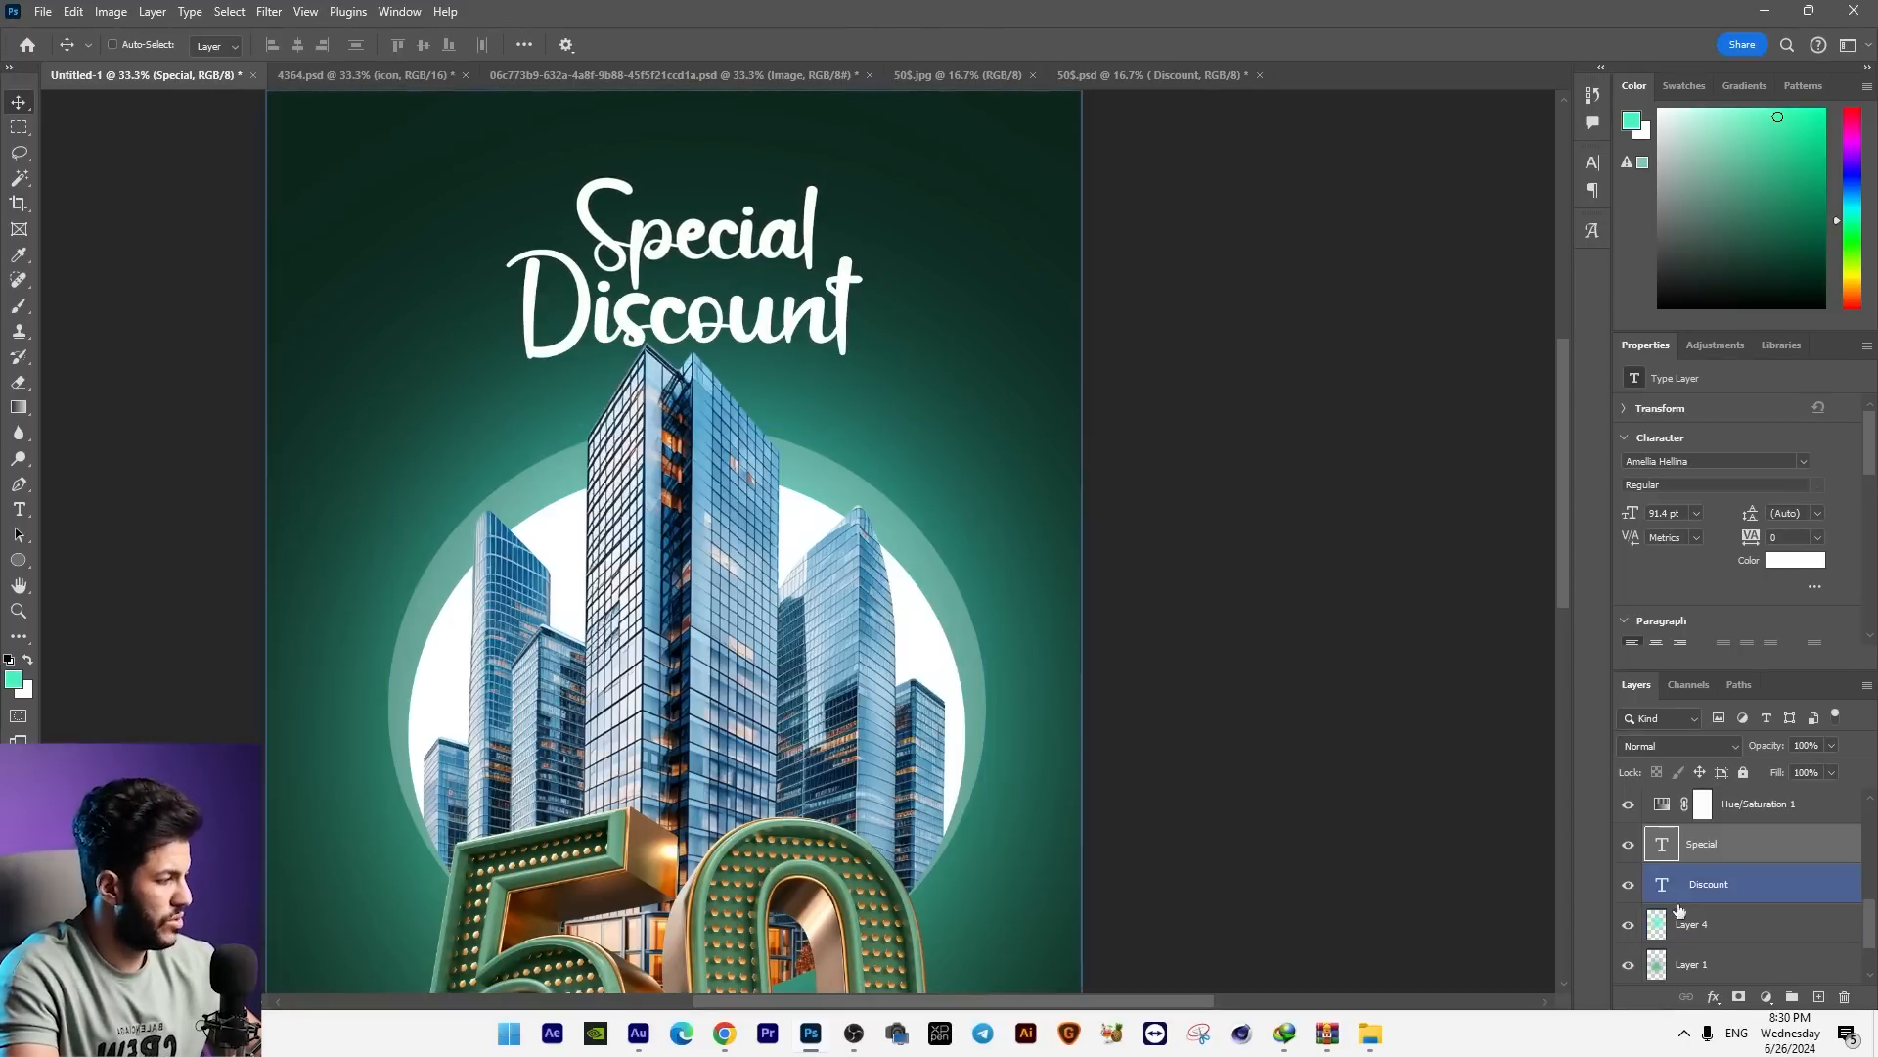
key(ctrl+g)
key(ctrl+t)
drag(860, 180, 794, 227)
key(Return)
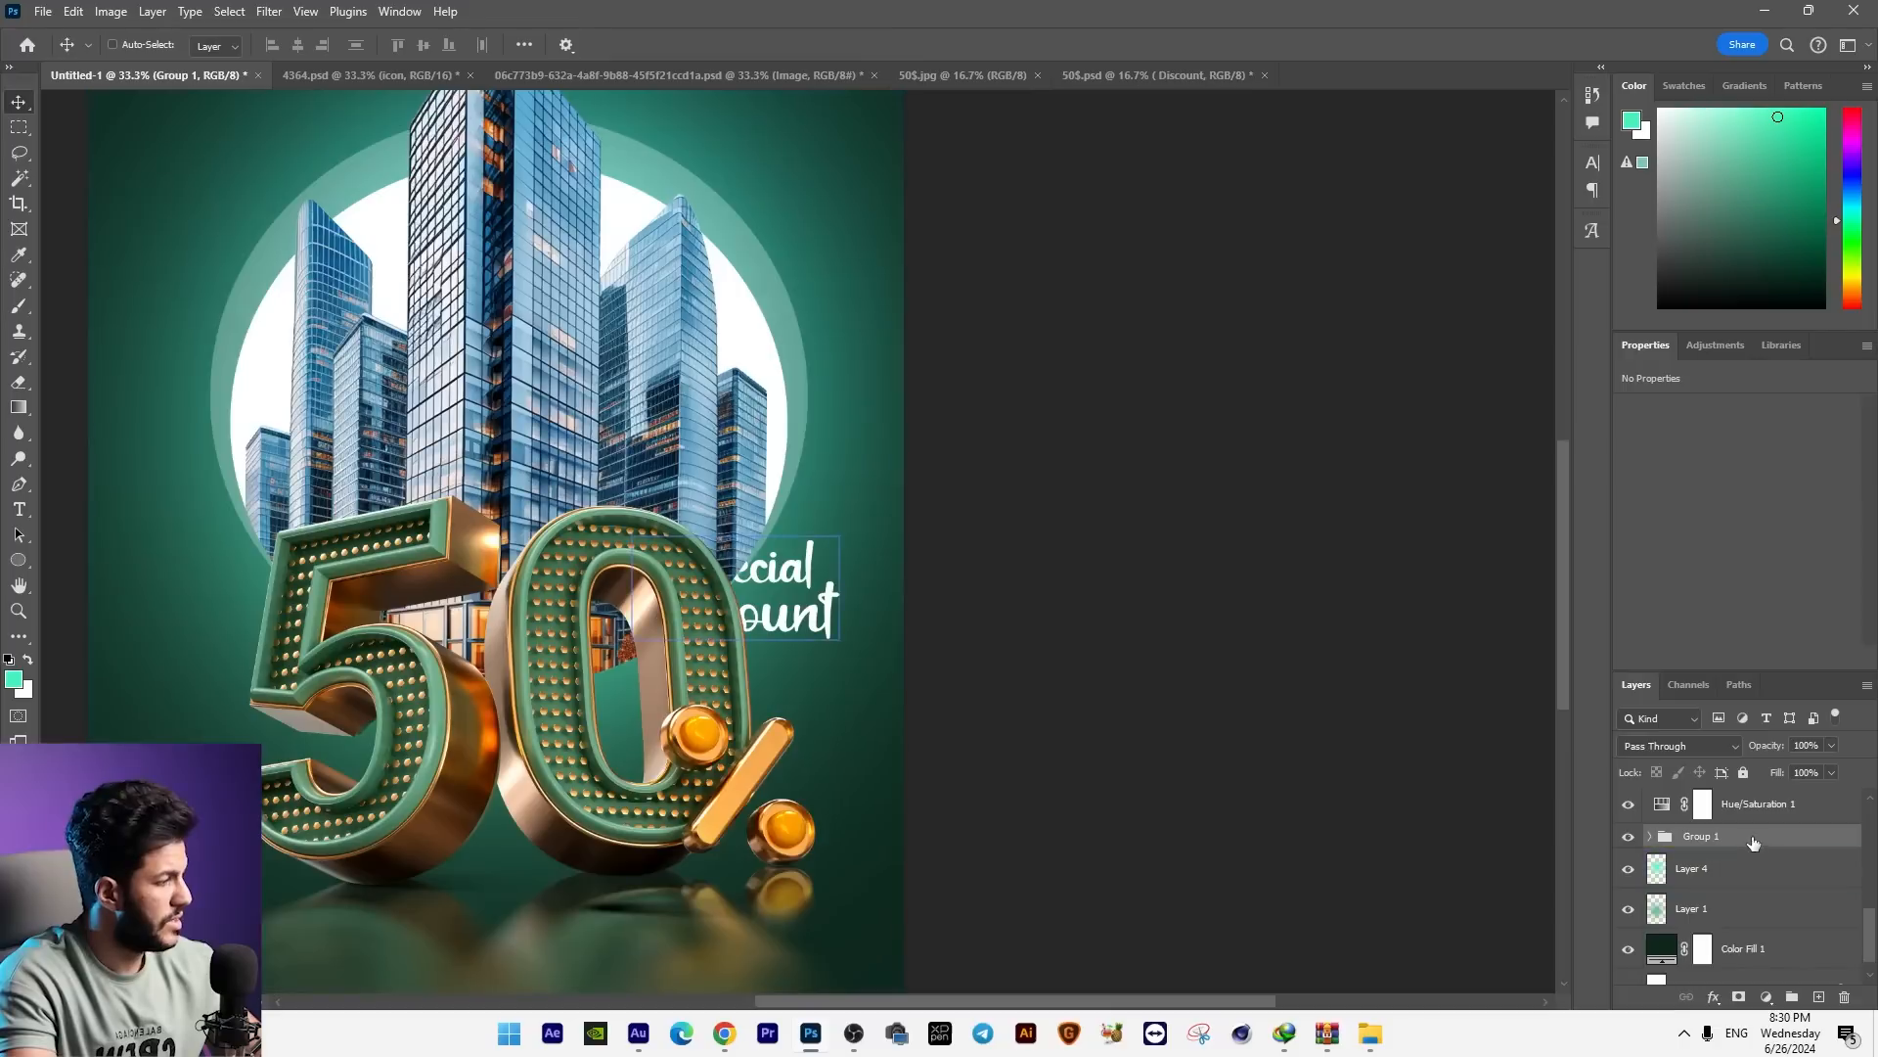
Step: Bring the "Special Discount" group to the front, place it just above the percent sign and skew it slightly vertically
drag(1753, 844, 1721, 795)
drag(859, 541, 860, 600)
key(ctrl+t)
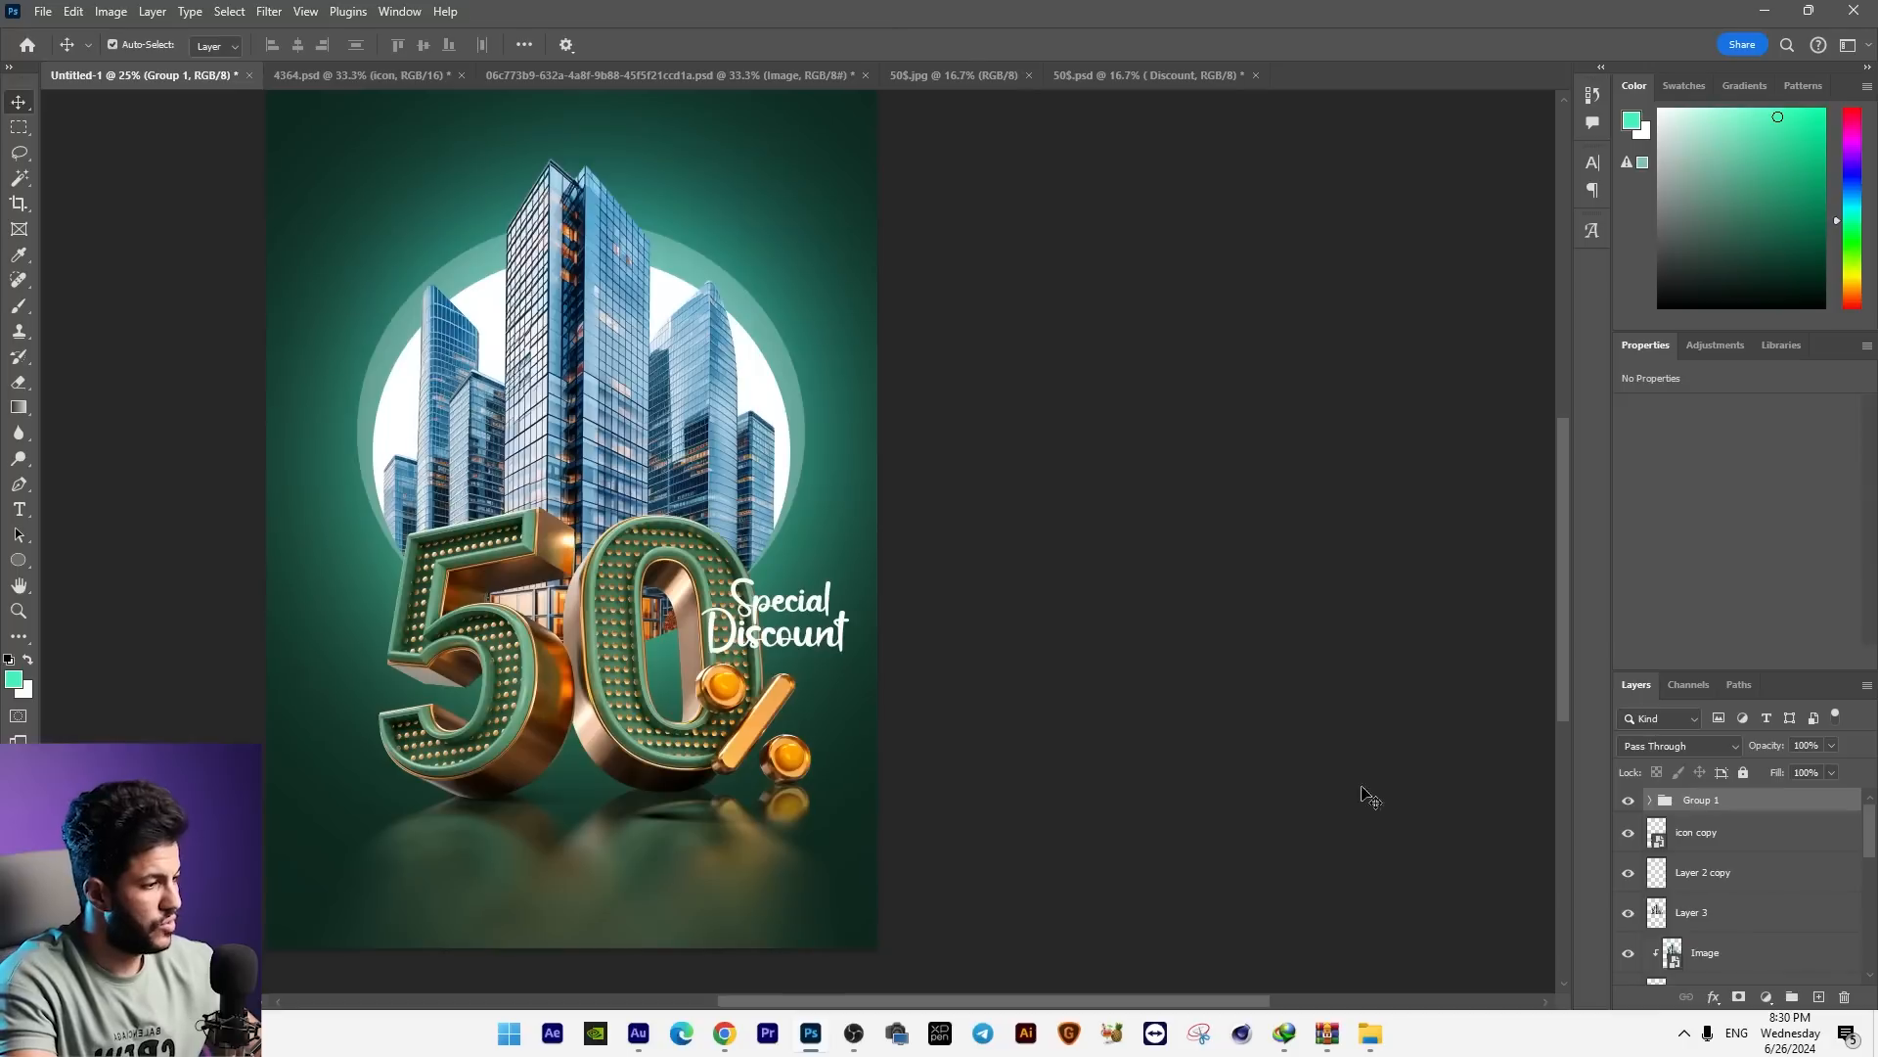
key(ctrl+t)
drag(848, 616, 849, 623)
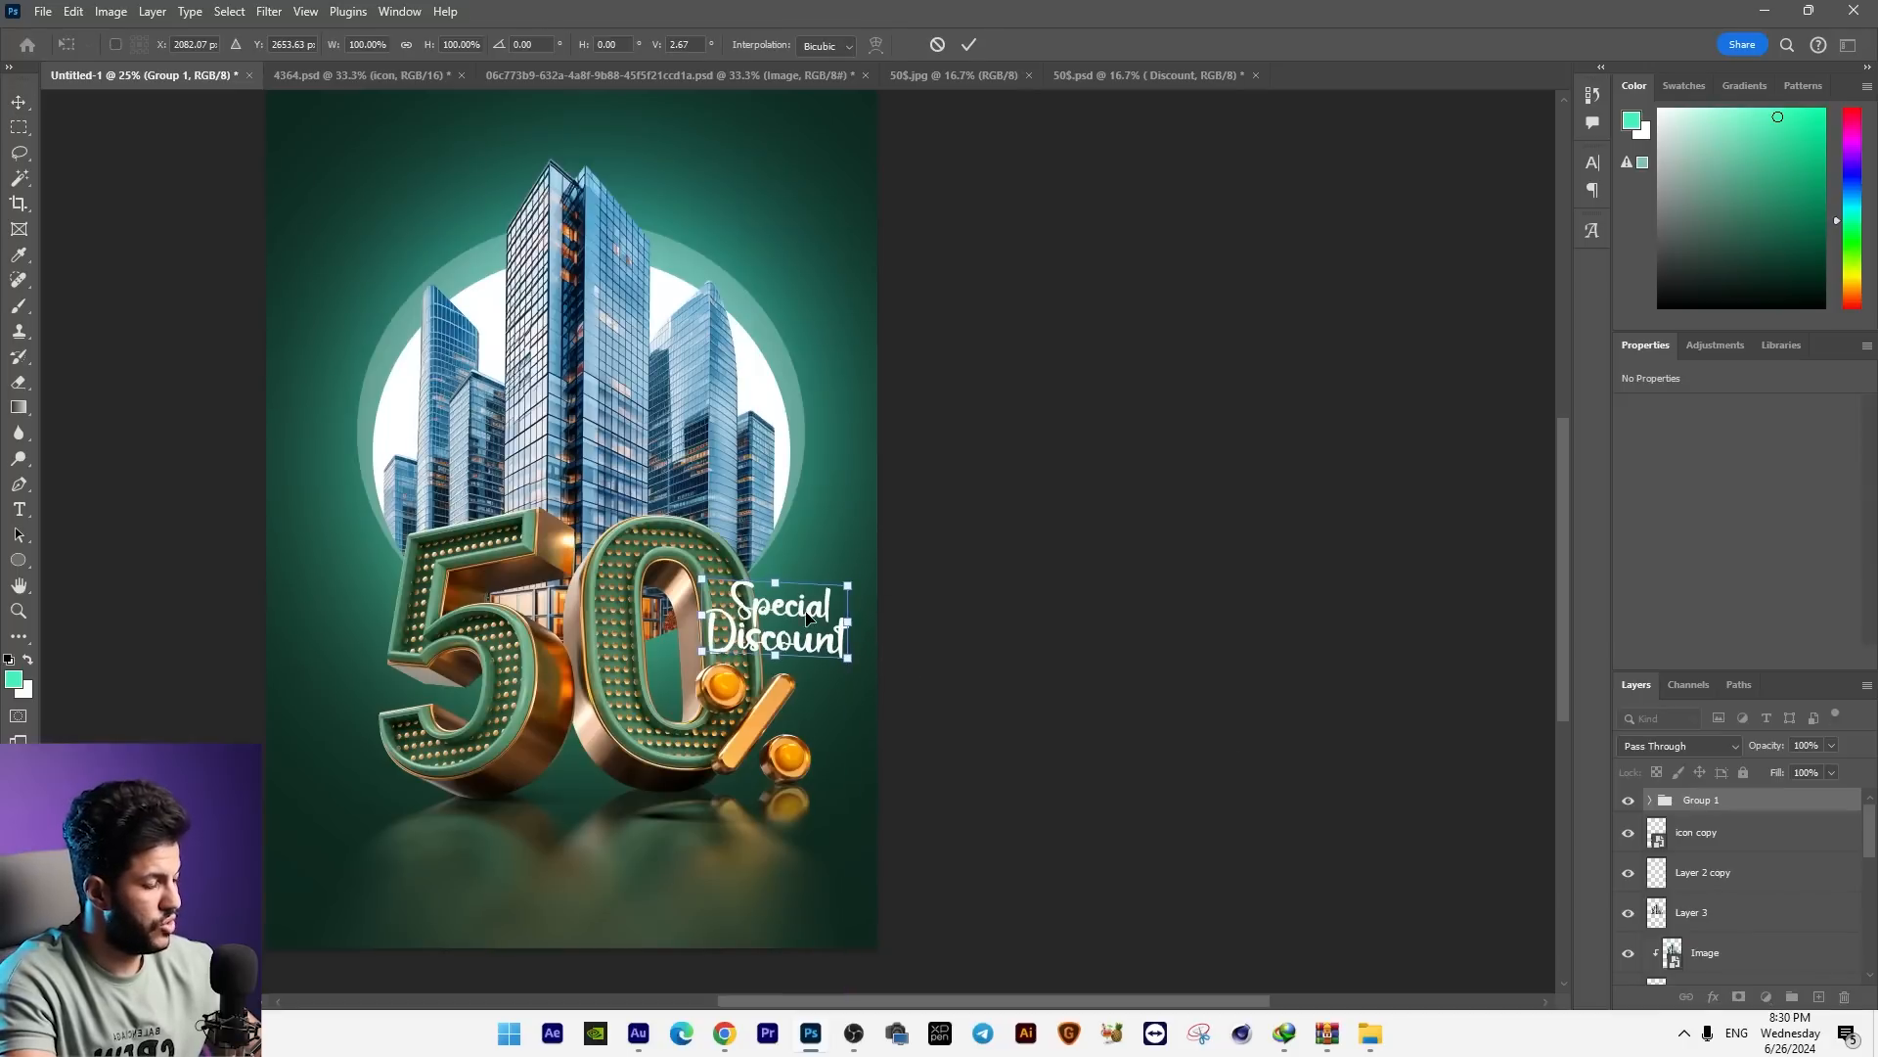
key(Return)
Step: Add a Multiply drop shadow with 14% opacity and 24 px distance to the "Special Discount" group
right_click(1721, 810)
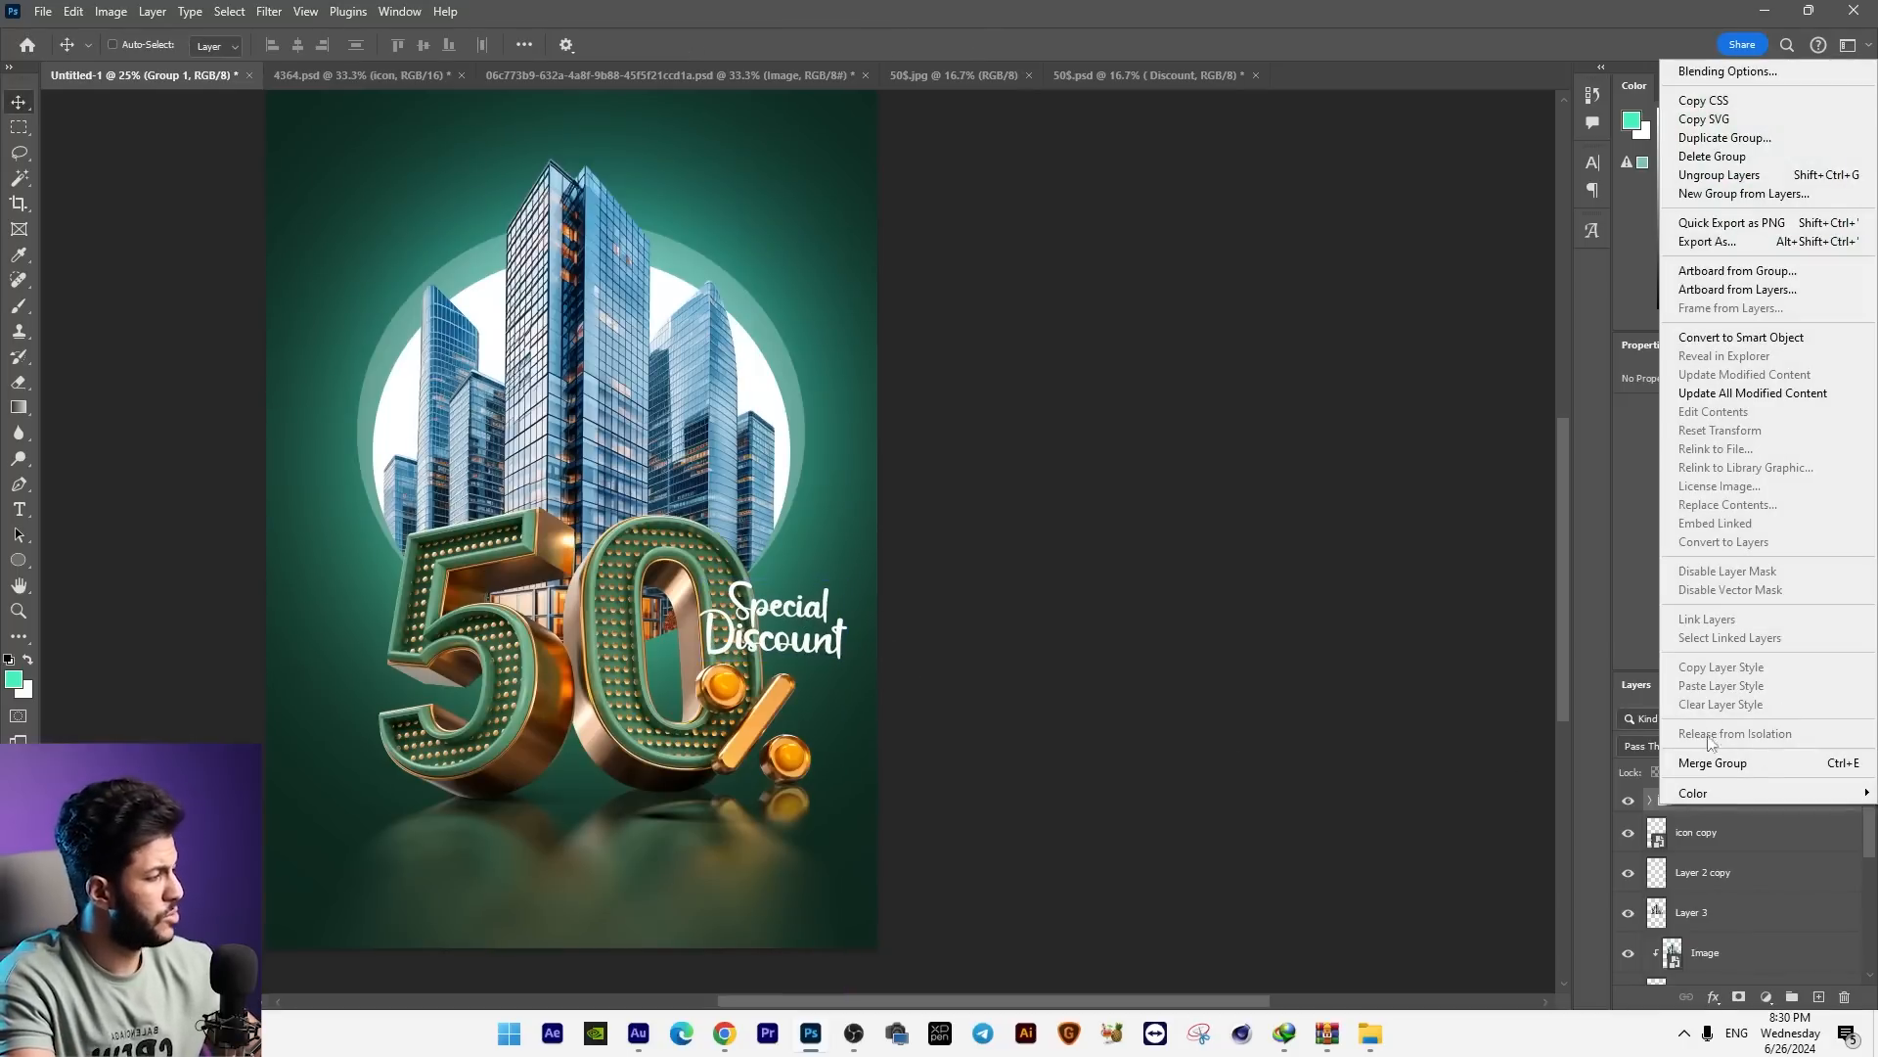
click(1728, 72)
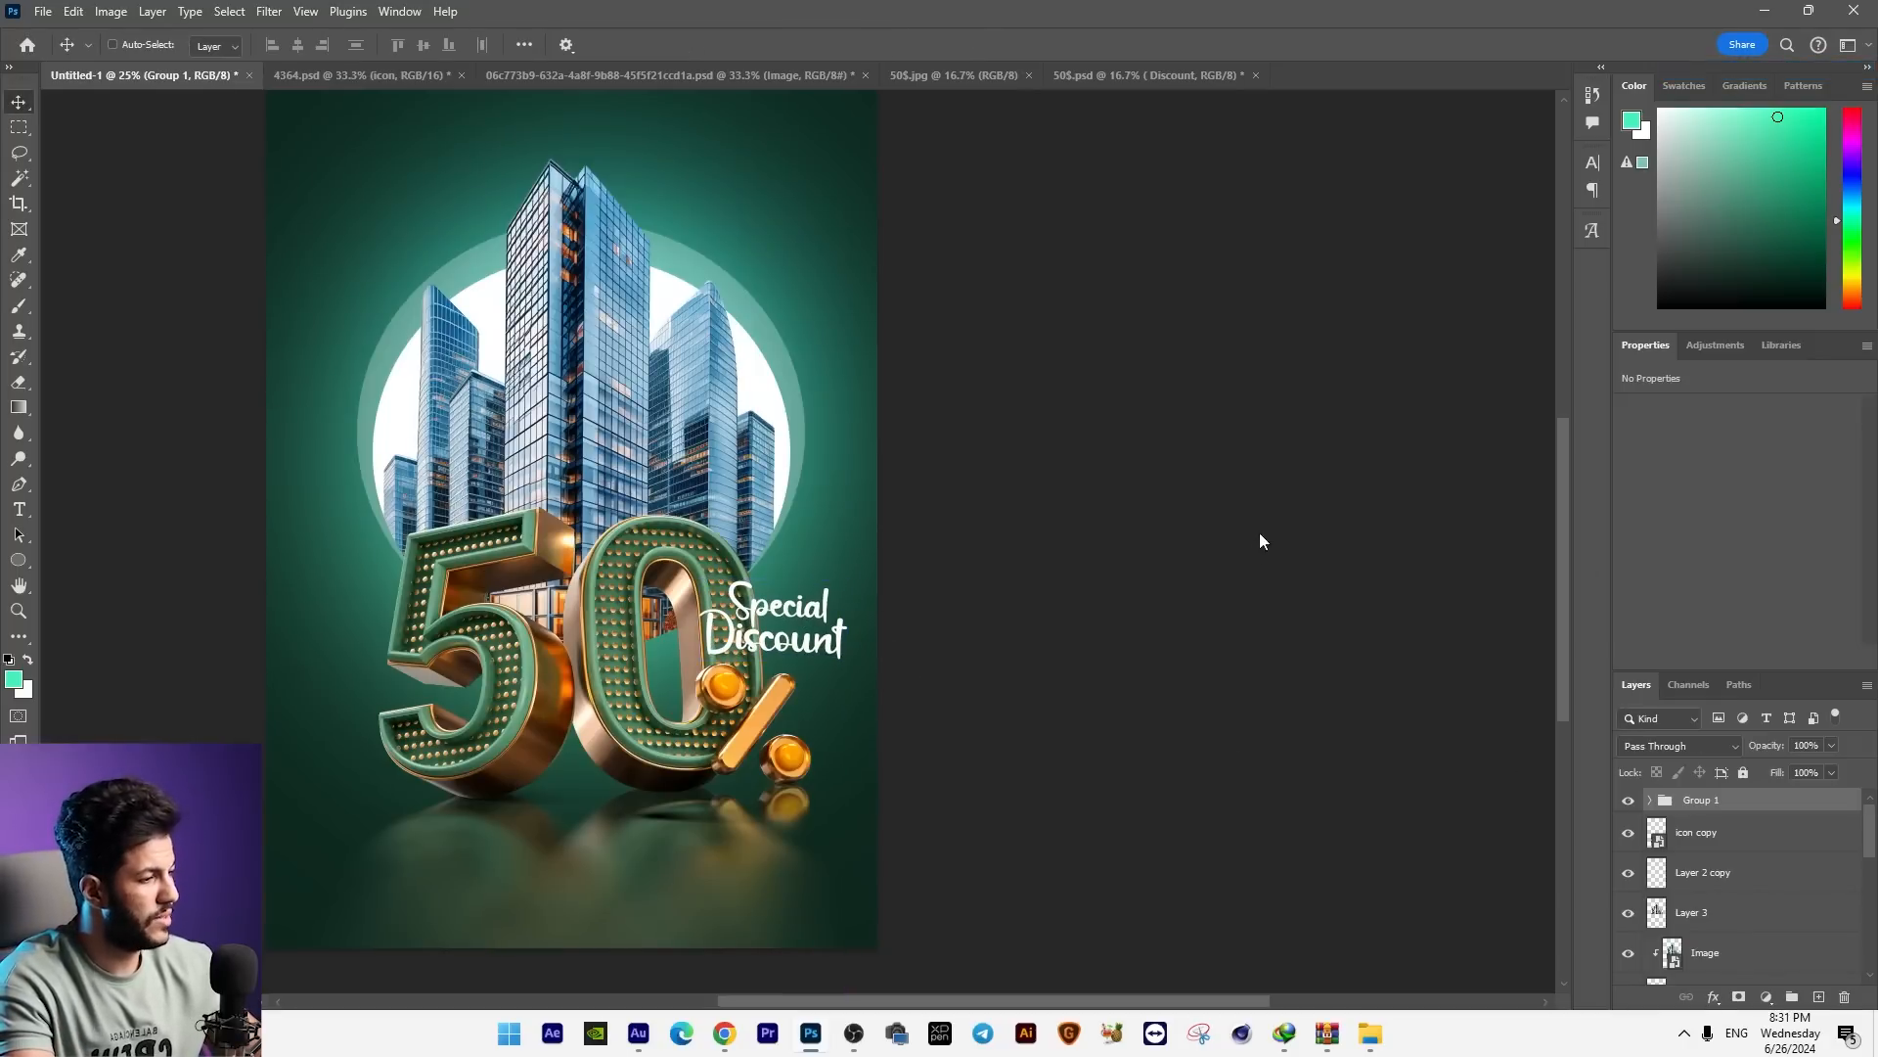
click(1170, 746)
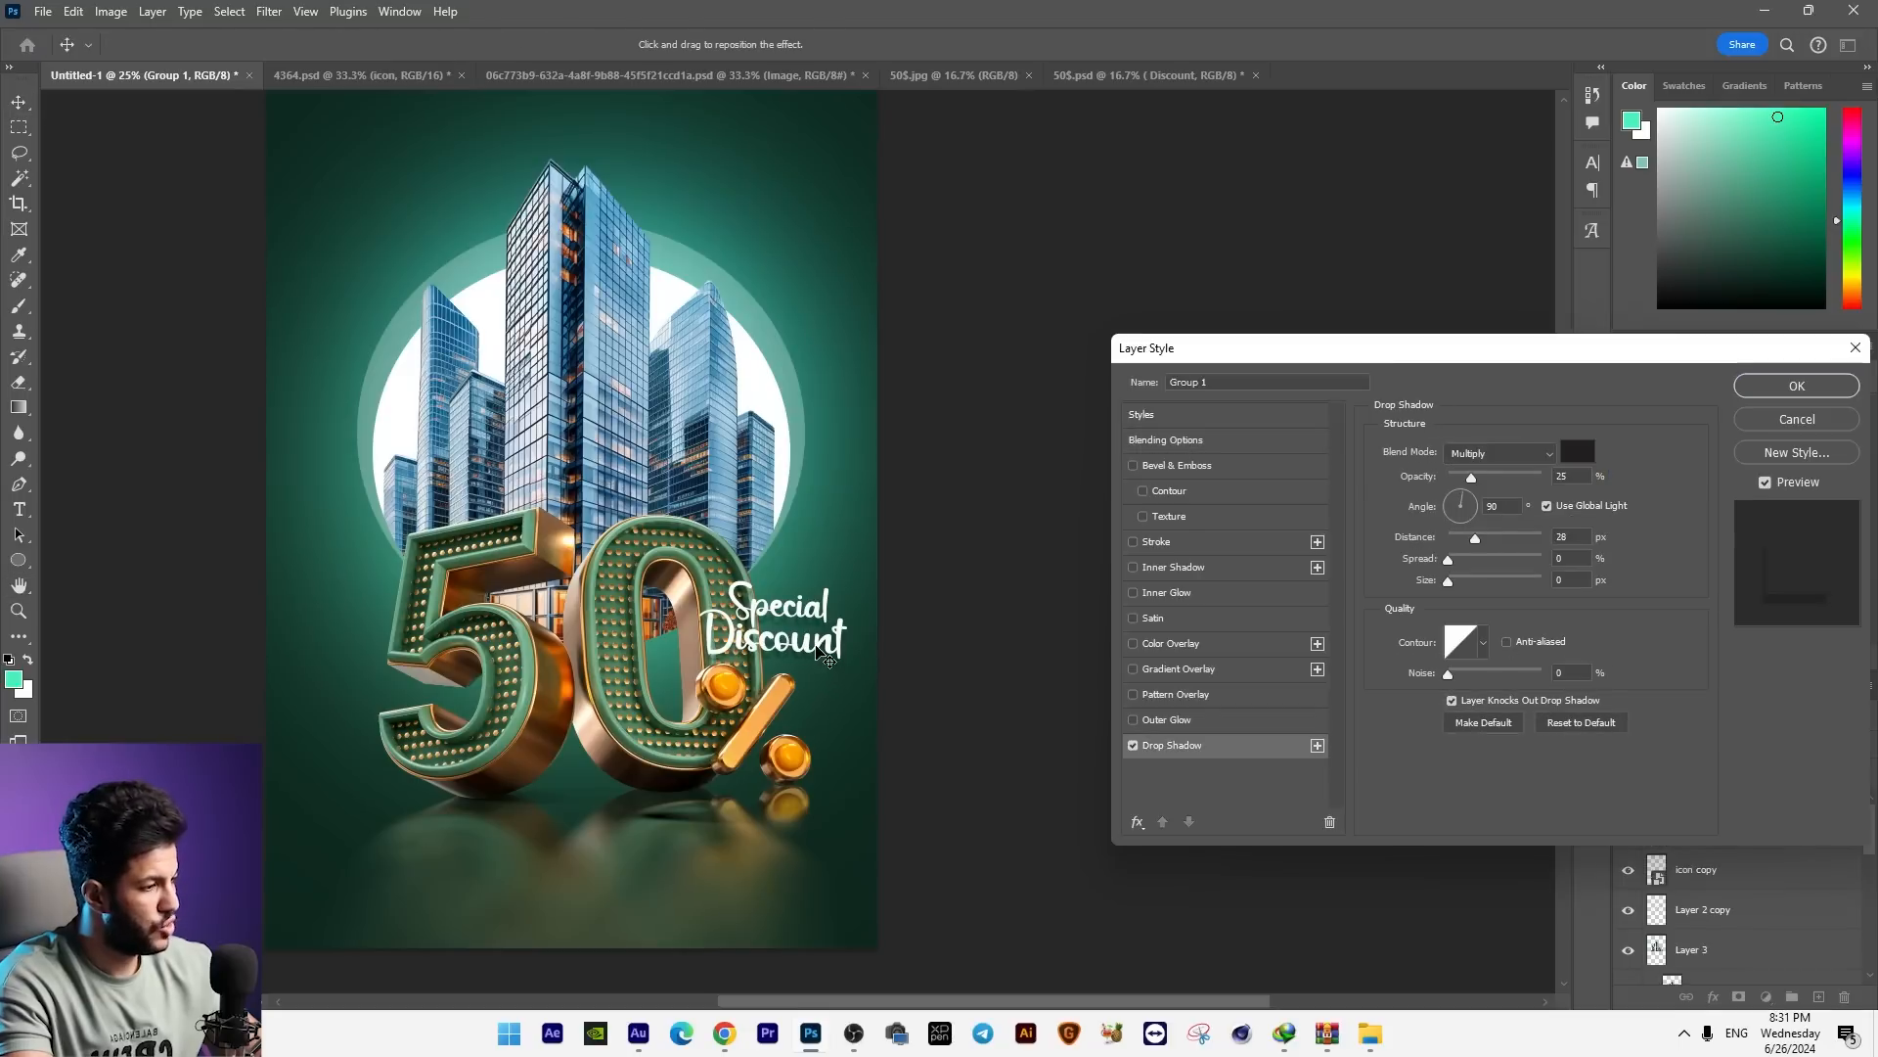
drag(1492, 470, 1463, 472)
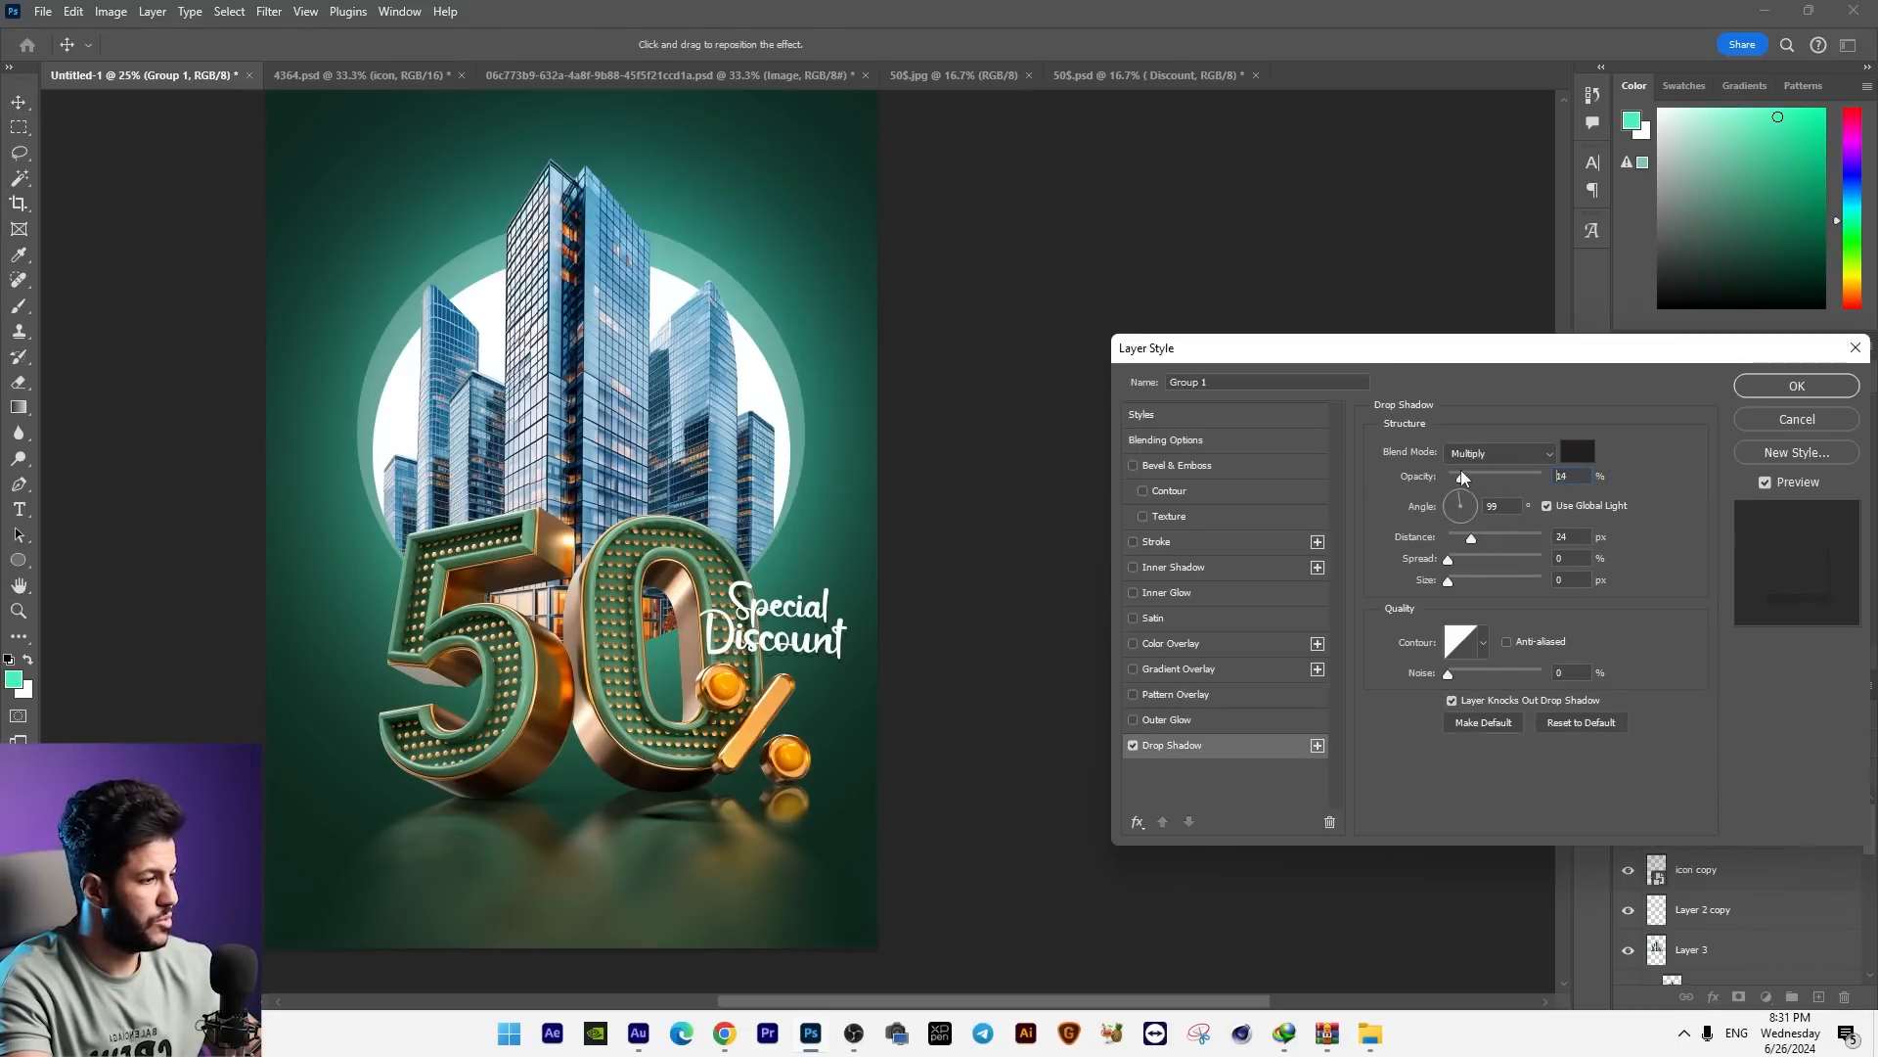
key(Return)
Step: Paste "Reserve your Real Estate" as a new text layer and place it above the skyscrapers
drag(825, 320, 931, 420)
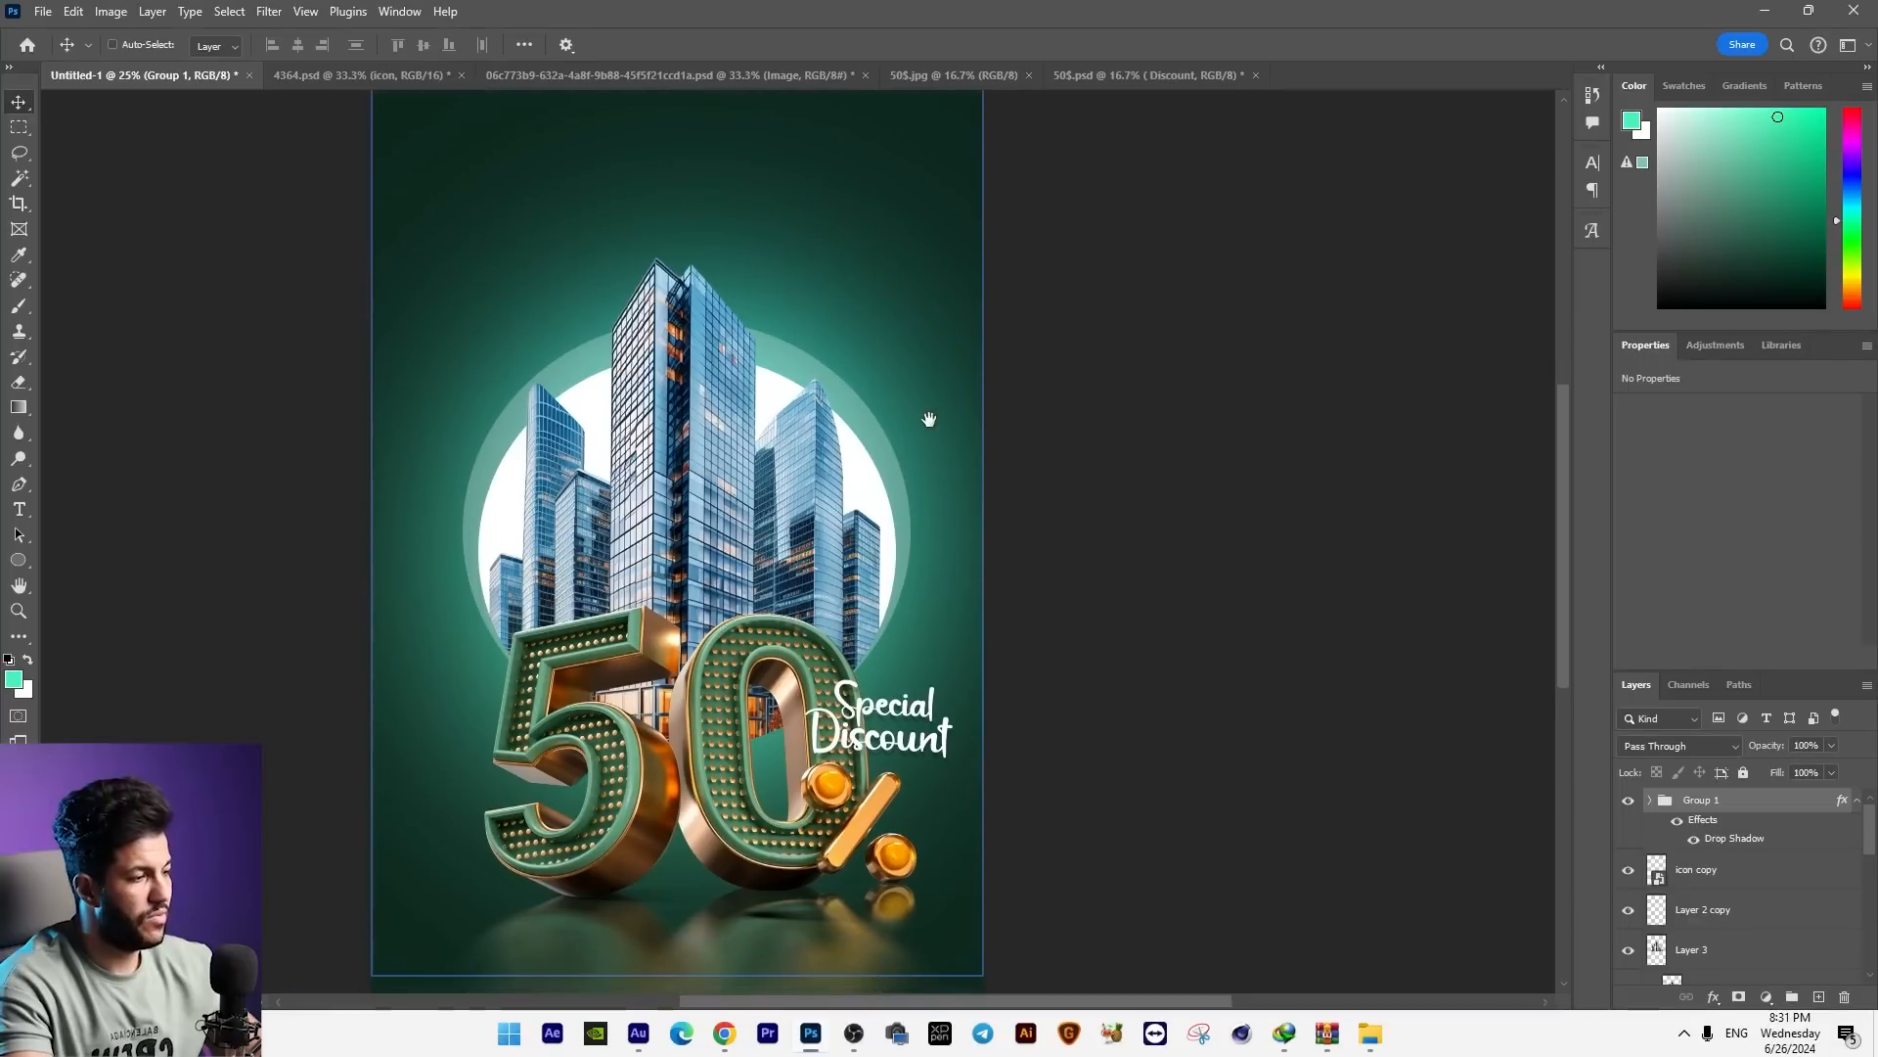
key(t)
click(592, 201)
key(ctrl+v)
click(16, 102)
drag(912, 233, 732, 479)
Step: Split "Reserve" off into its own text layer and place it above "your Real Estate"
key(t)
double_click(519, 434)
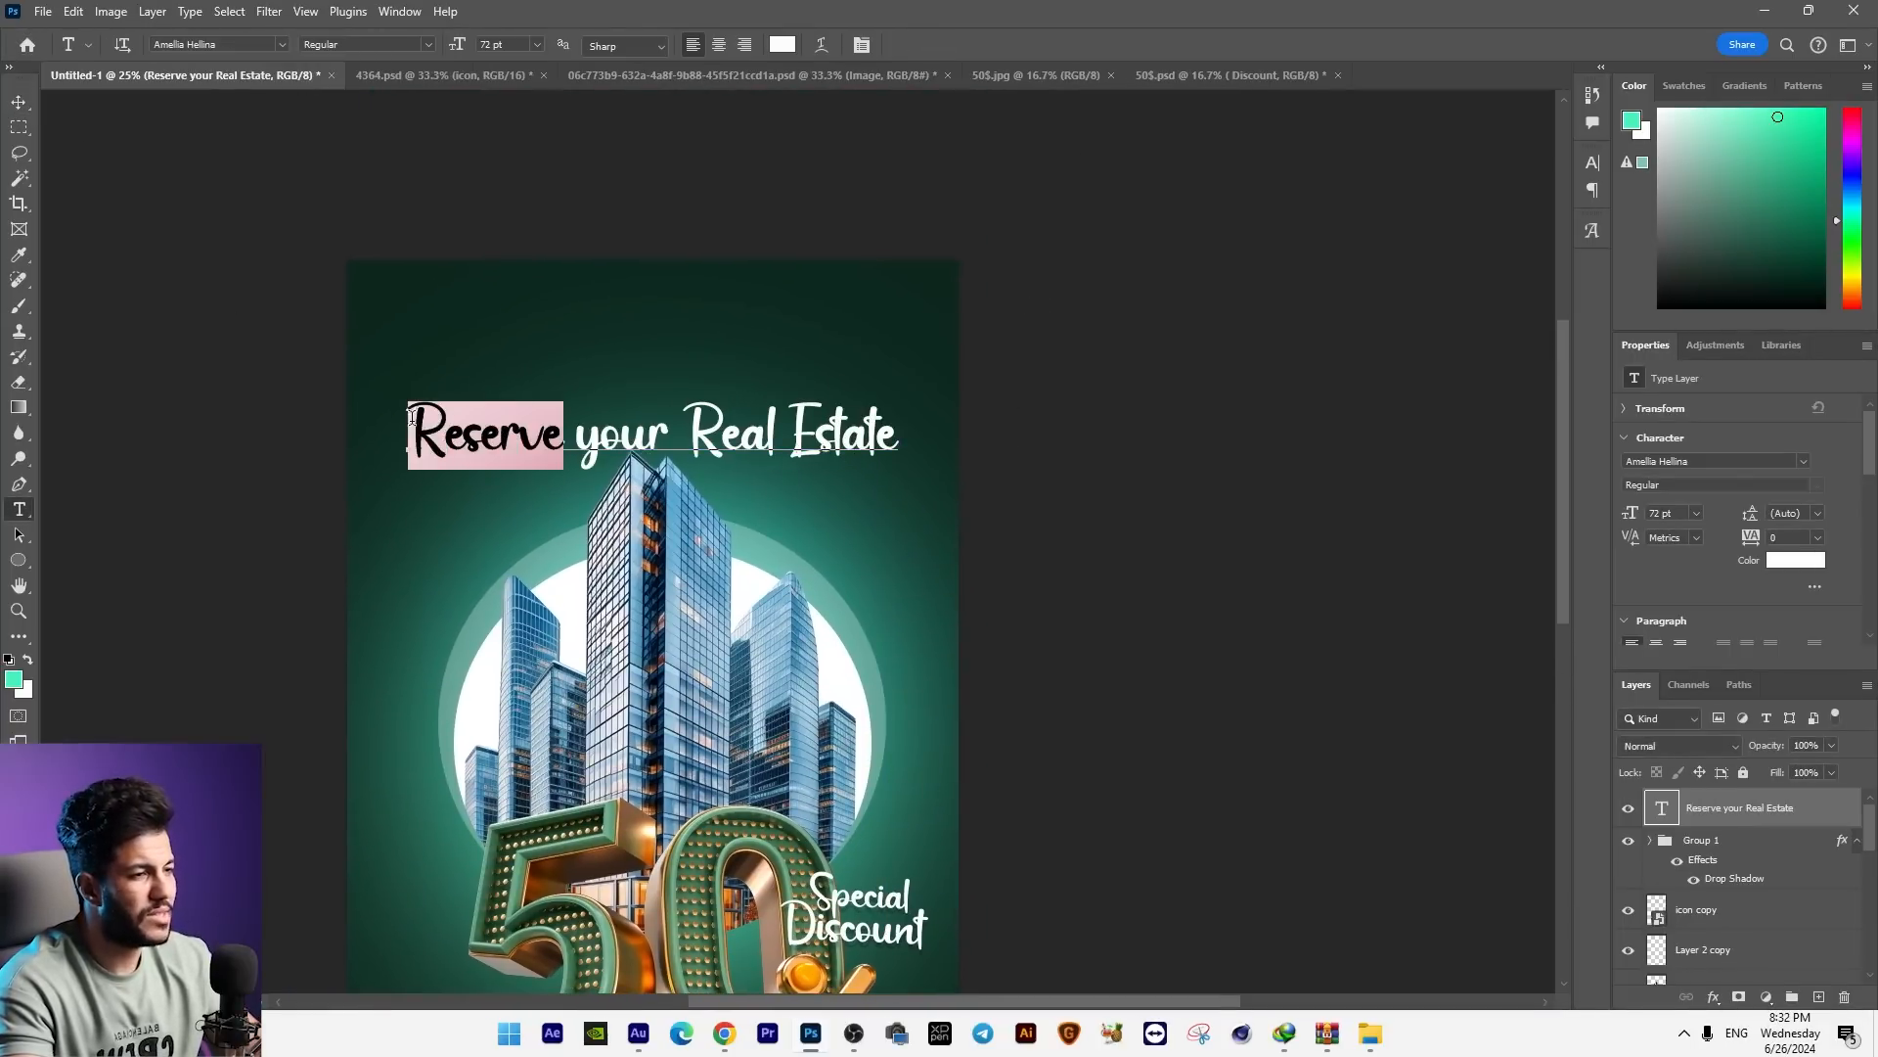
key(BackSpace)
click(15, 102)
drag(666, 439, 675, 315)
key(t)
click(673, 312)
key(ctrl+v)
click(18, 102)
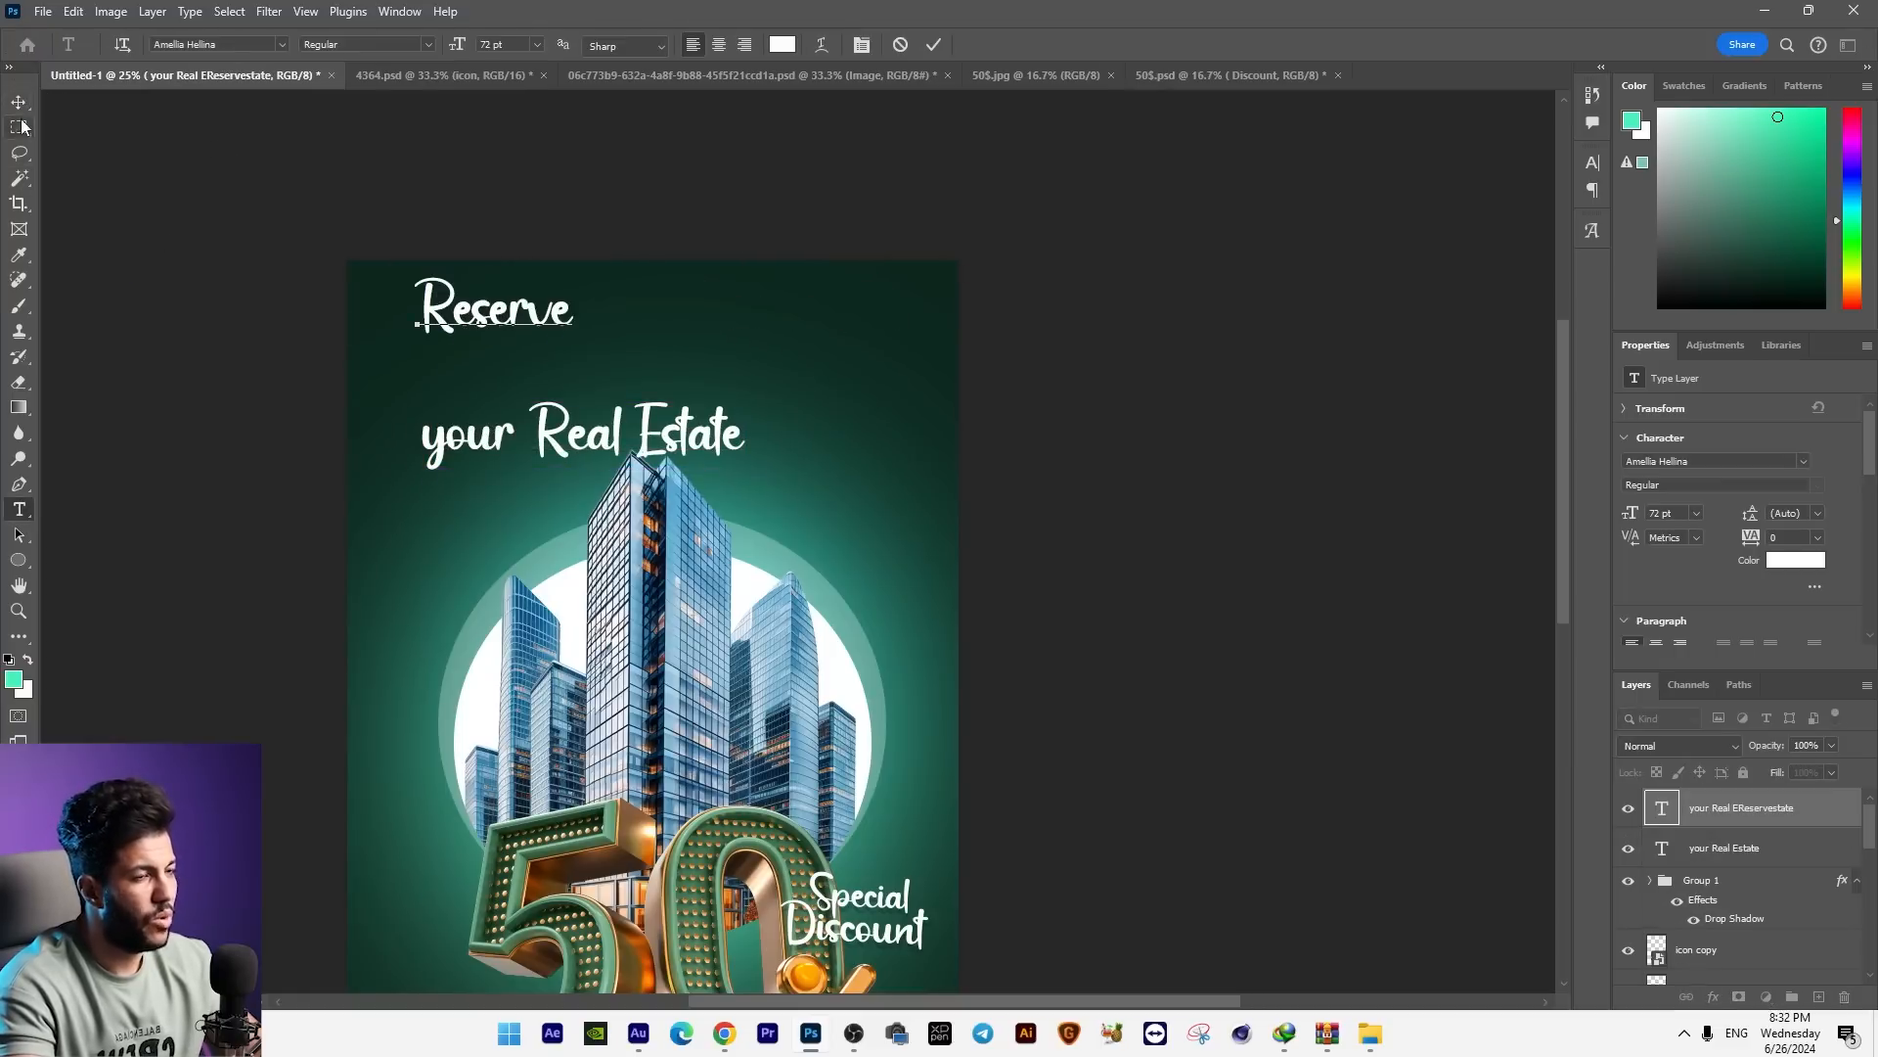
click(18, 102)
drag(494, 308, 553, 339)
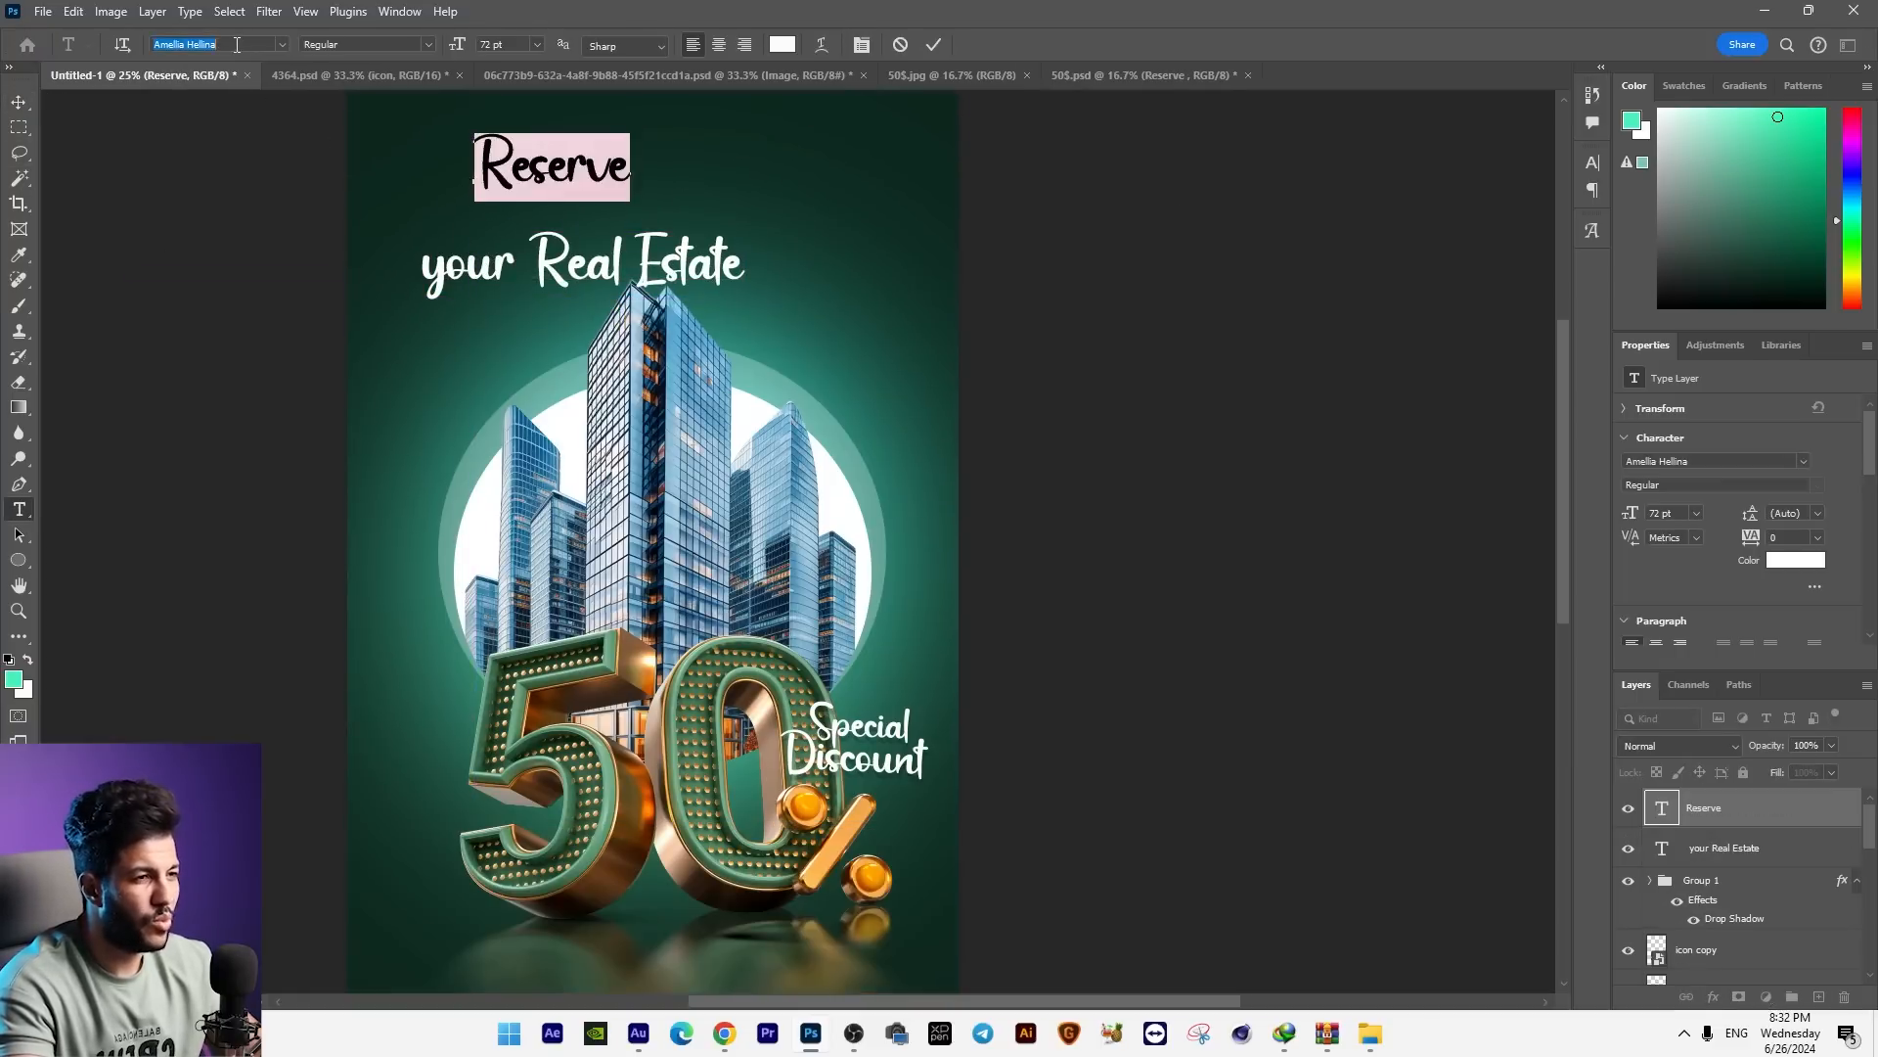
Step: Set "Reserve" in the Balkey font, enlarge it and centre it near the poster's upper edge
text(Balkey)
click(436, 121)
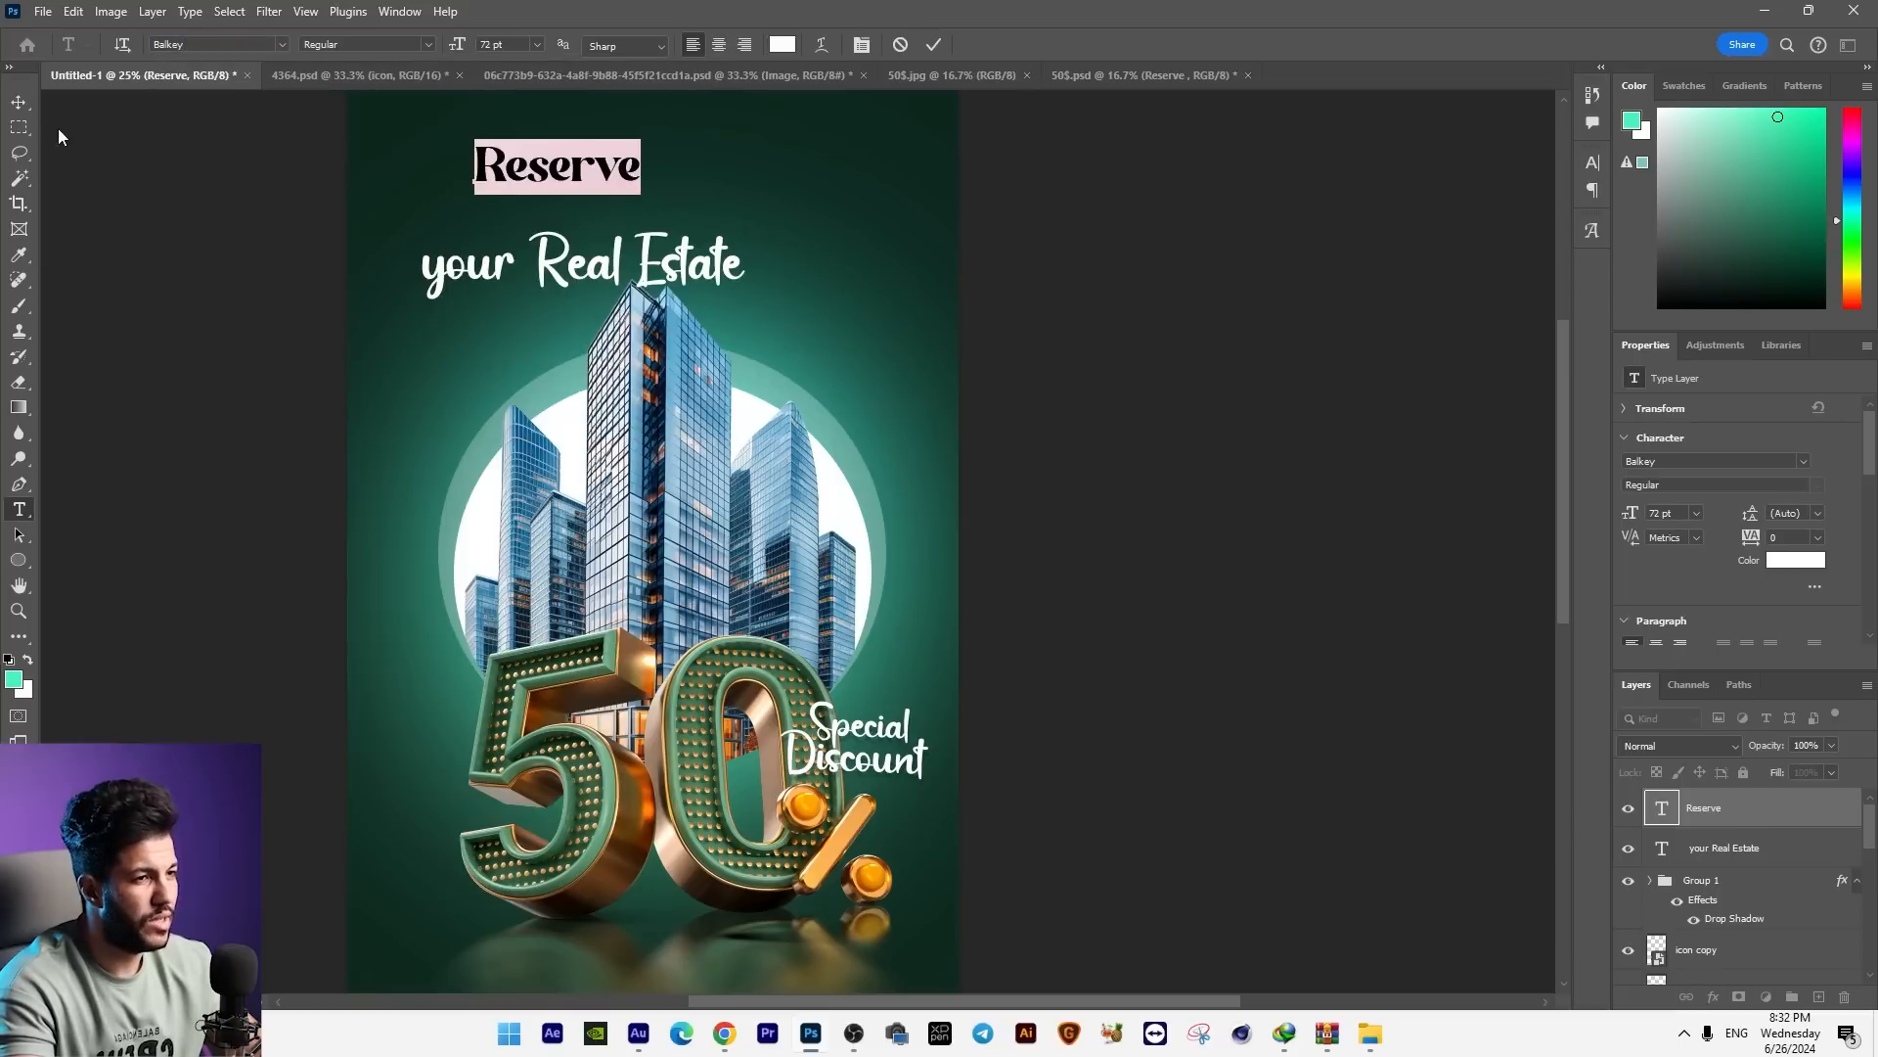
click(19, 102)
drag(663, 227, 747, 235)
key(ctrl+t)
drag(725, 198, 779, 213)
key(Return)
Step: Change the font of the "your Real Estate" text to Balkey
key(t)
click(675, 262)
key(ctrl+a)
click(215, 44)
text(Balkey)
click(436, 125)
Step: Shorten the second headline line to just "your" and centre it below "Reserve"
click(411, 272)
drag(528, 264, 775, 256)
key(BackSpace)
click(18, 102)
drag(584, 280, 749, 243)
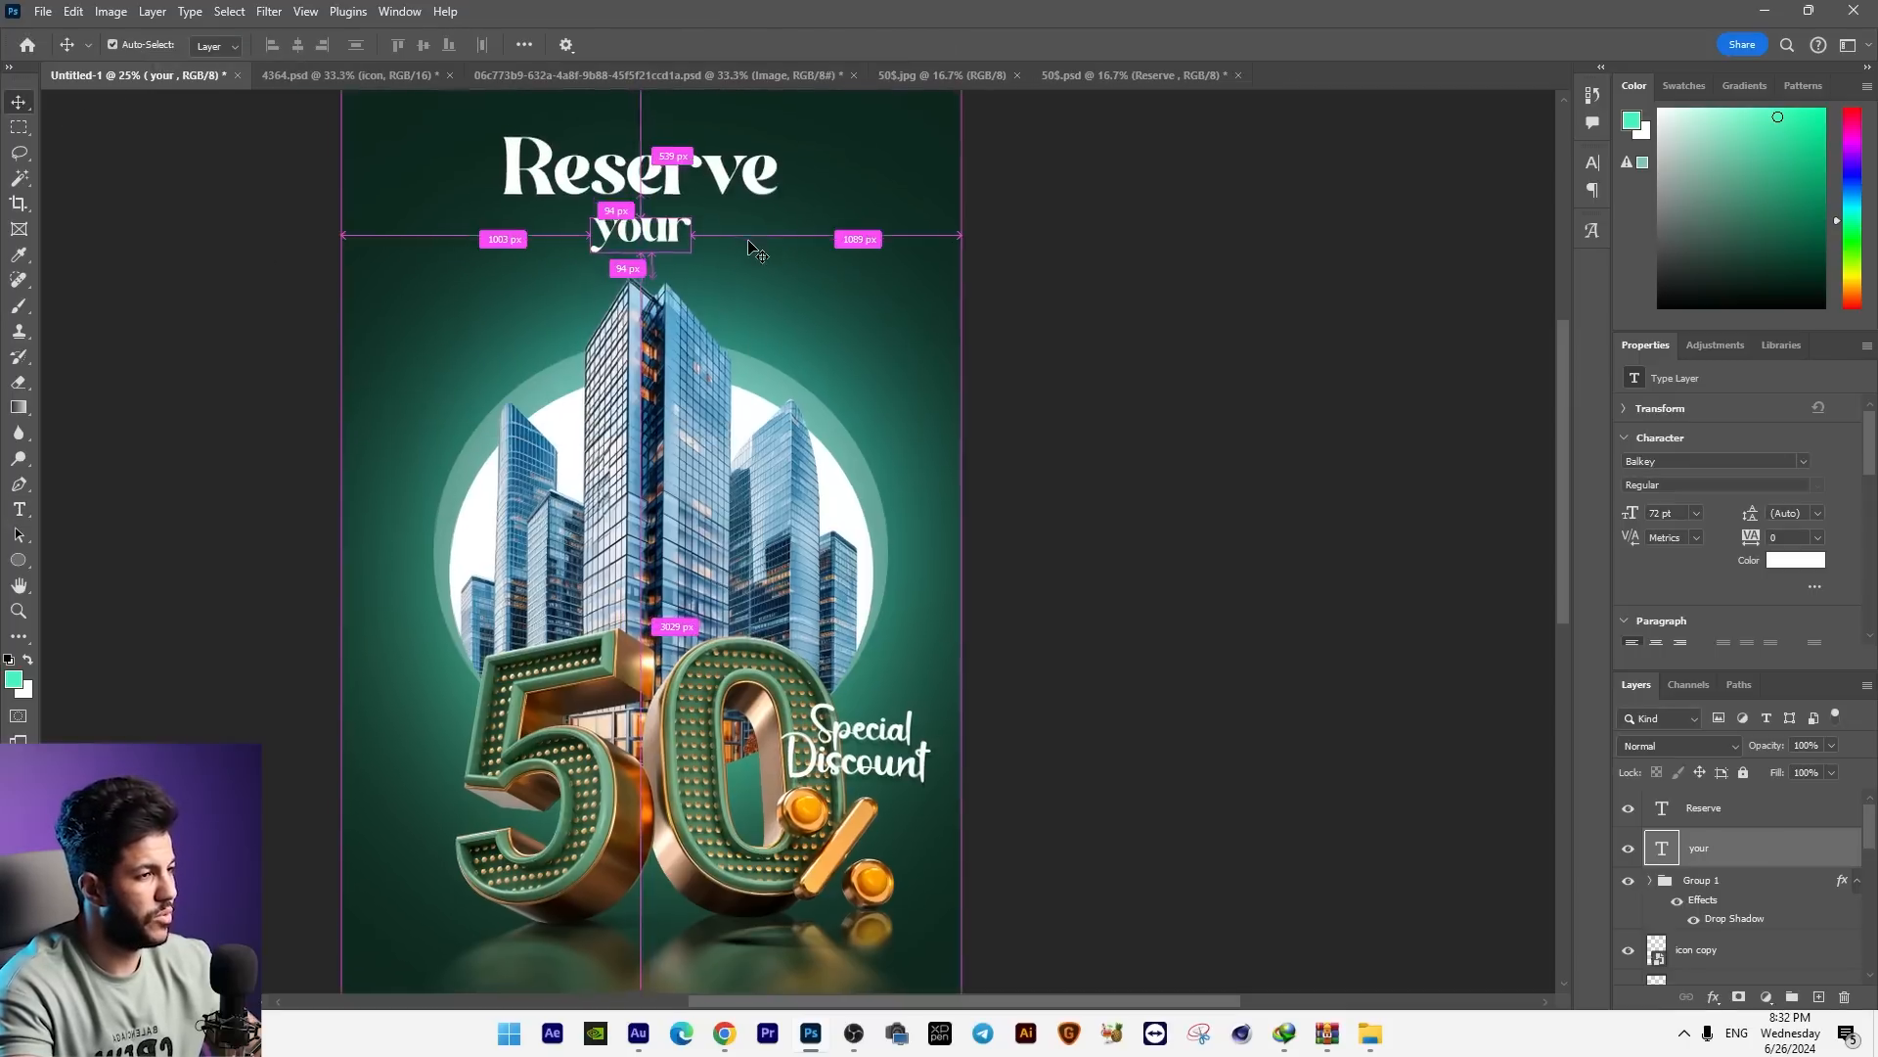
Step: Retype "your" as "YOUR", centre it below "Reserve" and scale it down
key(ctrl+plus)
key(ctrl+plus)
key(t)
drag(545, 473, 579, 472)
text(YOUR)
click(18, 101)
drag(739, 438, 696, 439)
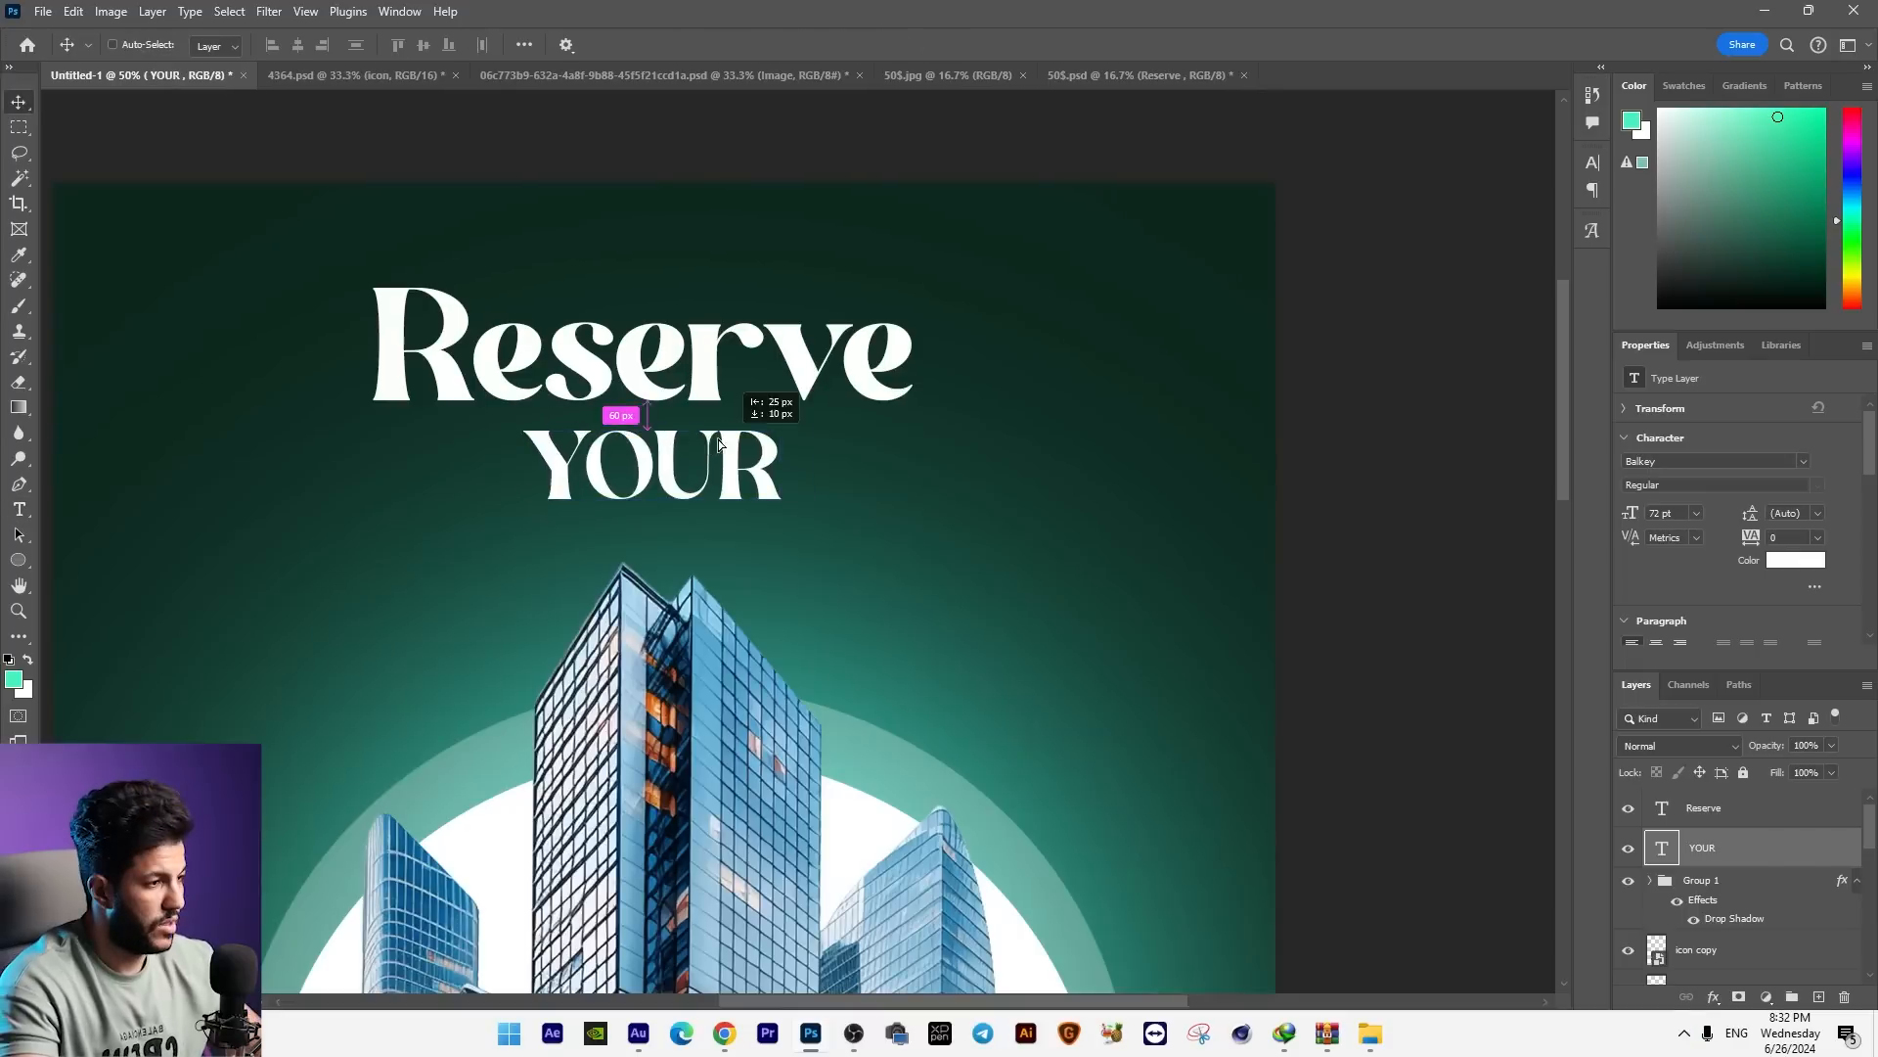
key(ctrl+t)
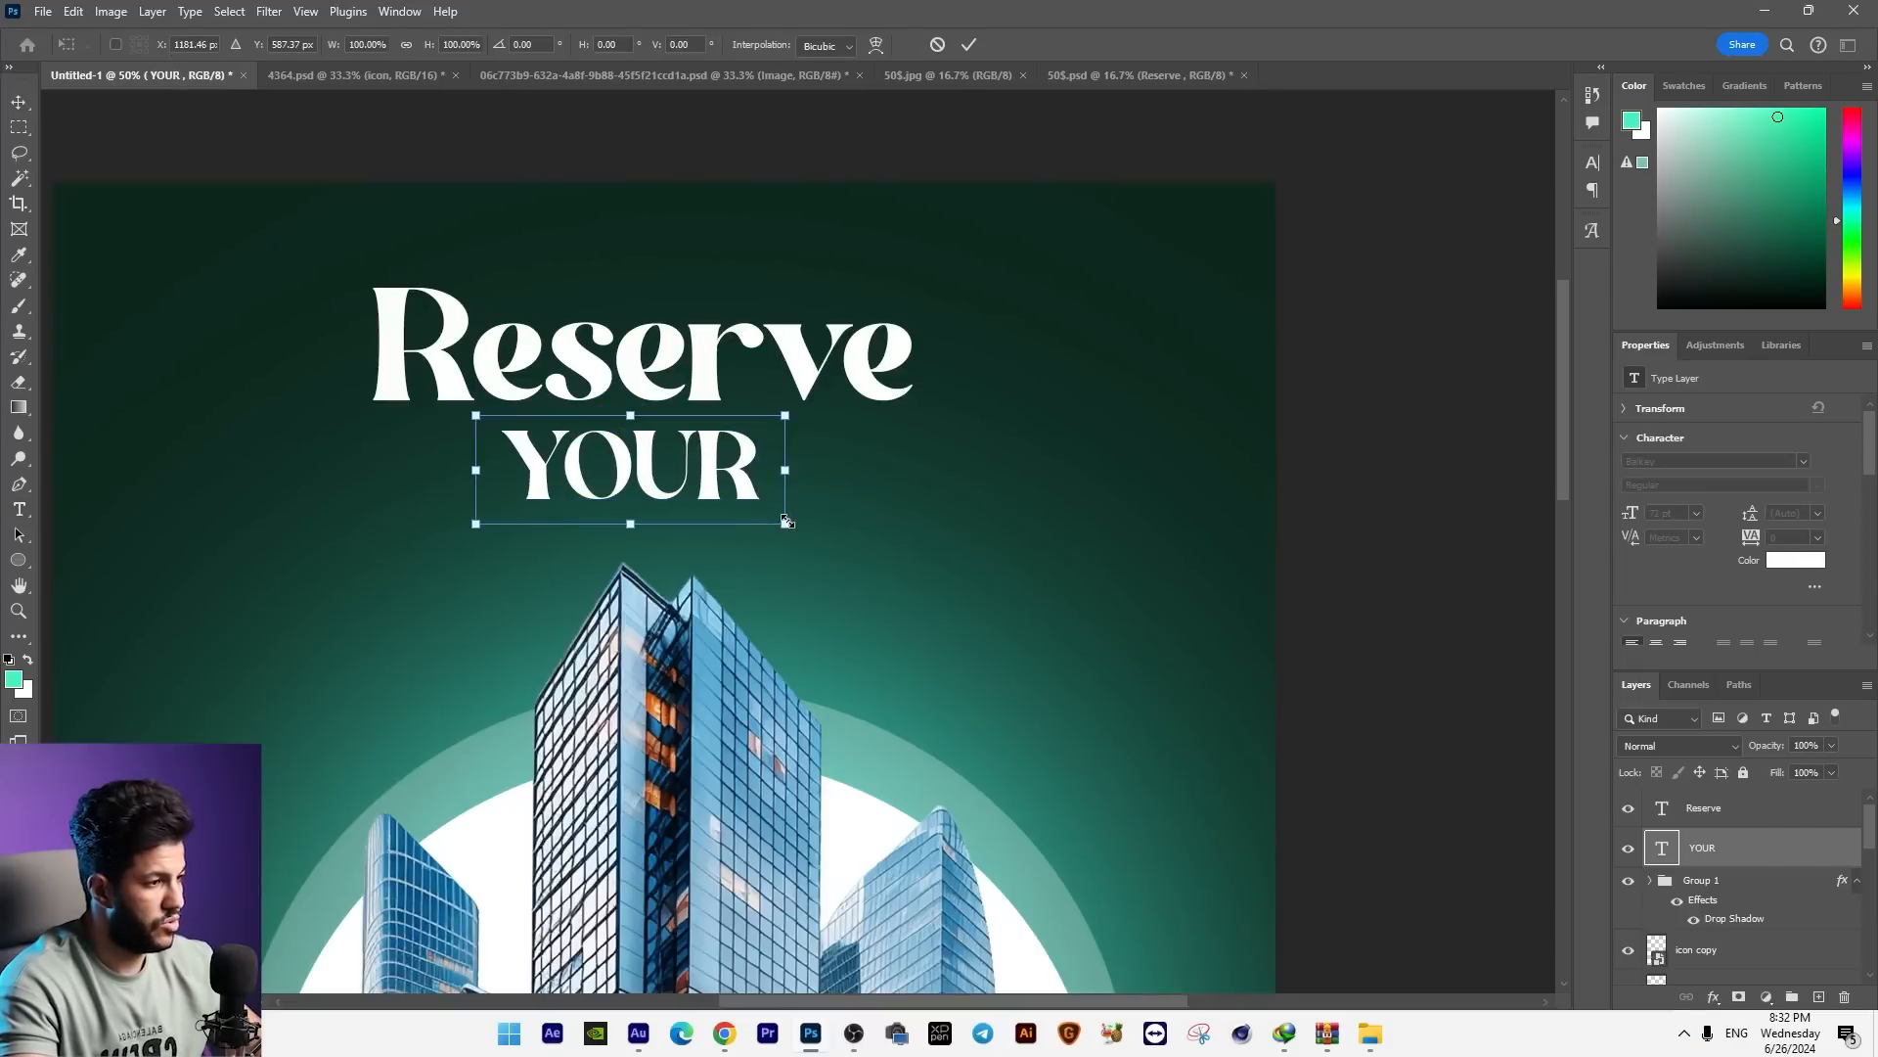
drag(787, 521, 748, 499)
key(Return)
Step: Duplicate "Reserve" beneath "YOUR", retype the copy as "Real Estate" and shrink it to about the width of "Reserve"
drag(730, 395, 732, 566)
double_click(760, 528)
key(ctrl+a)
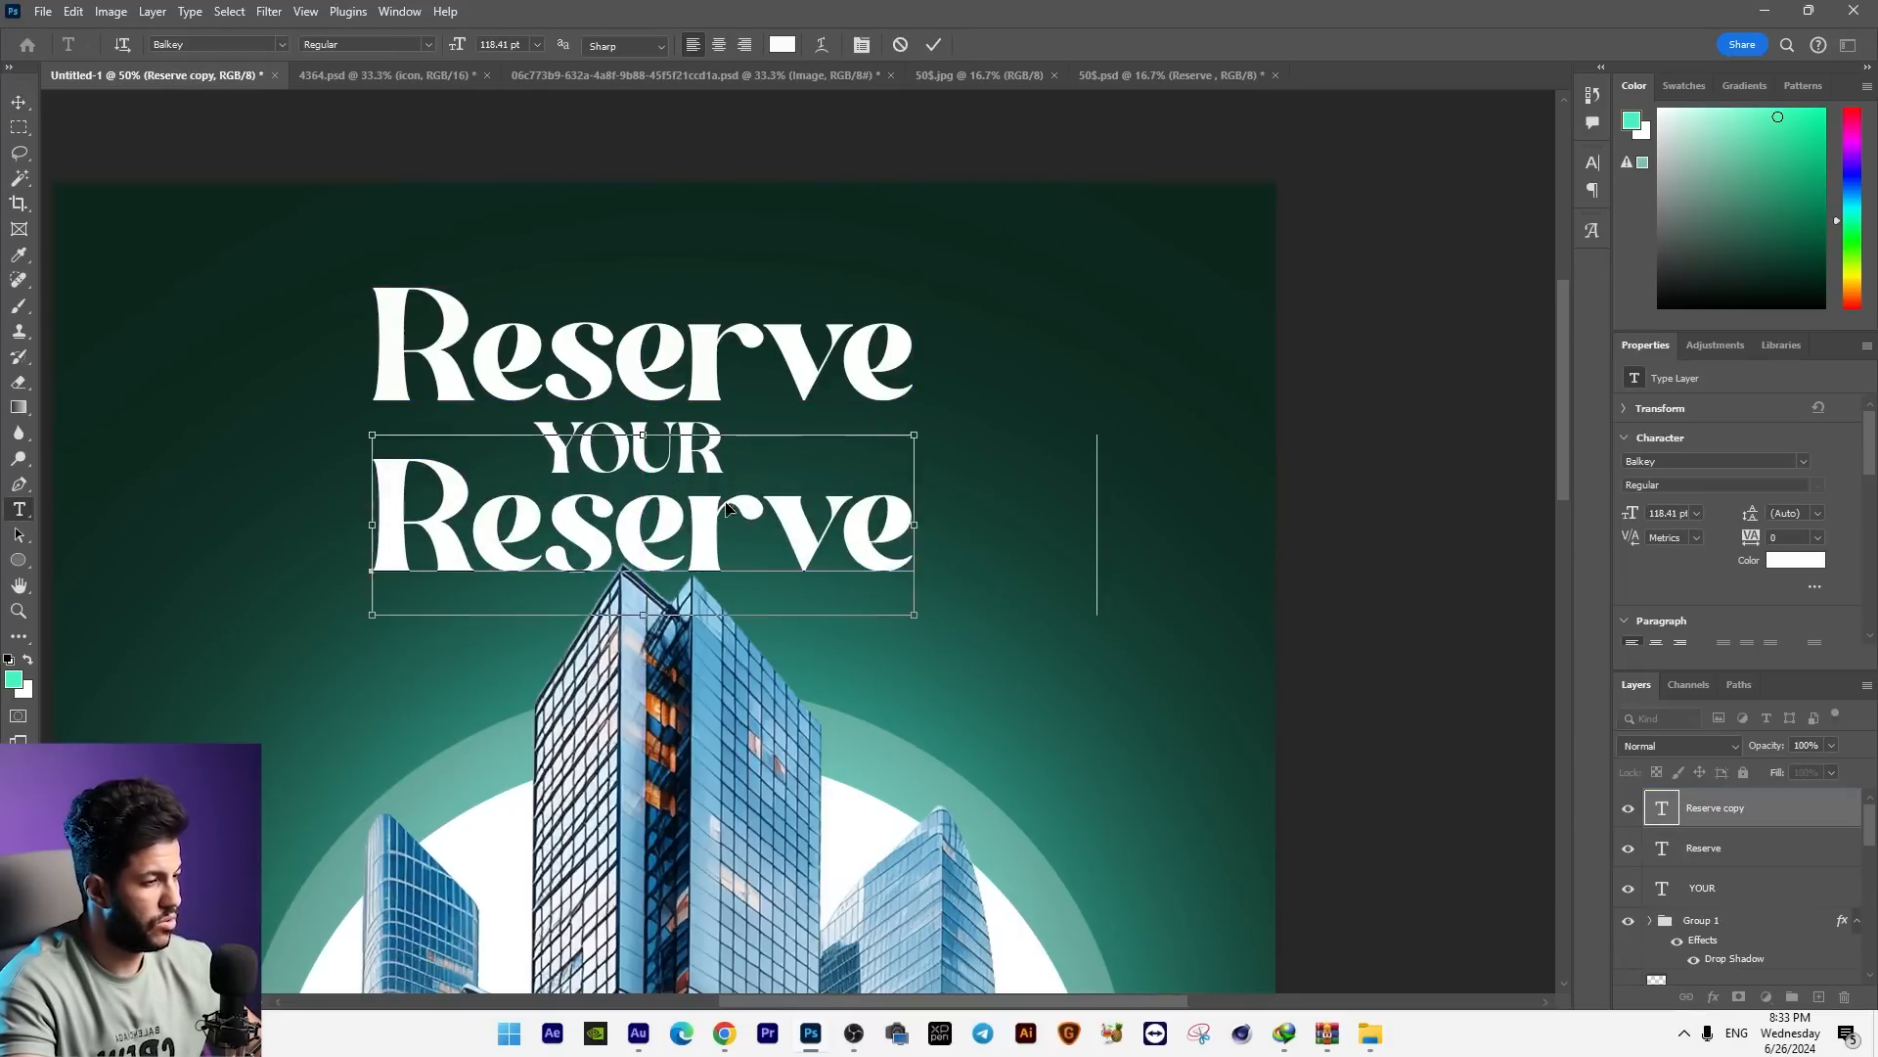
text(Real Estate)
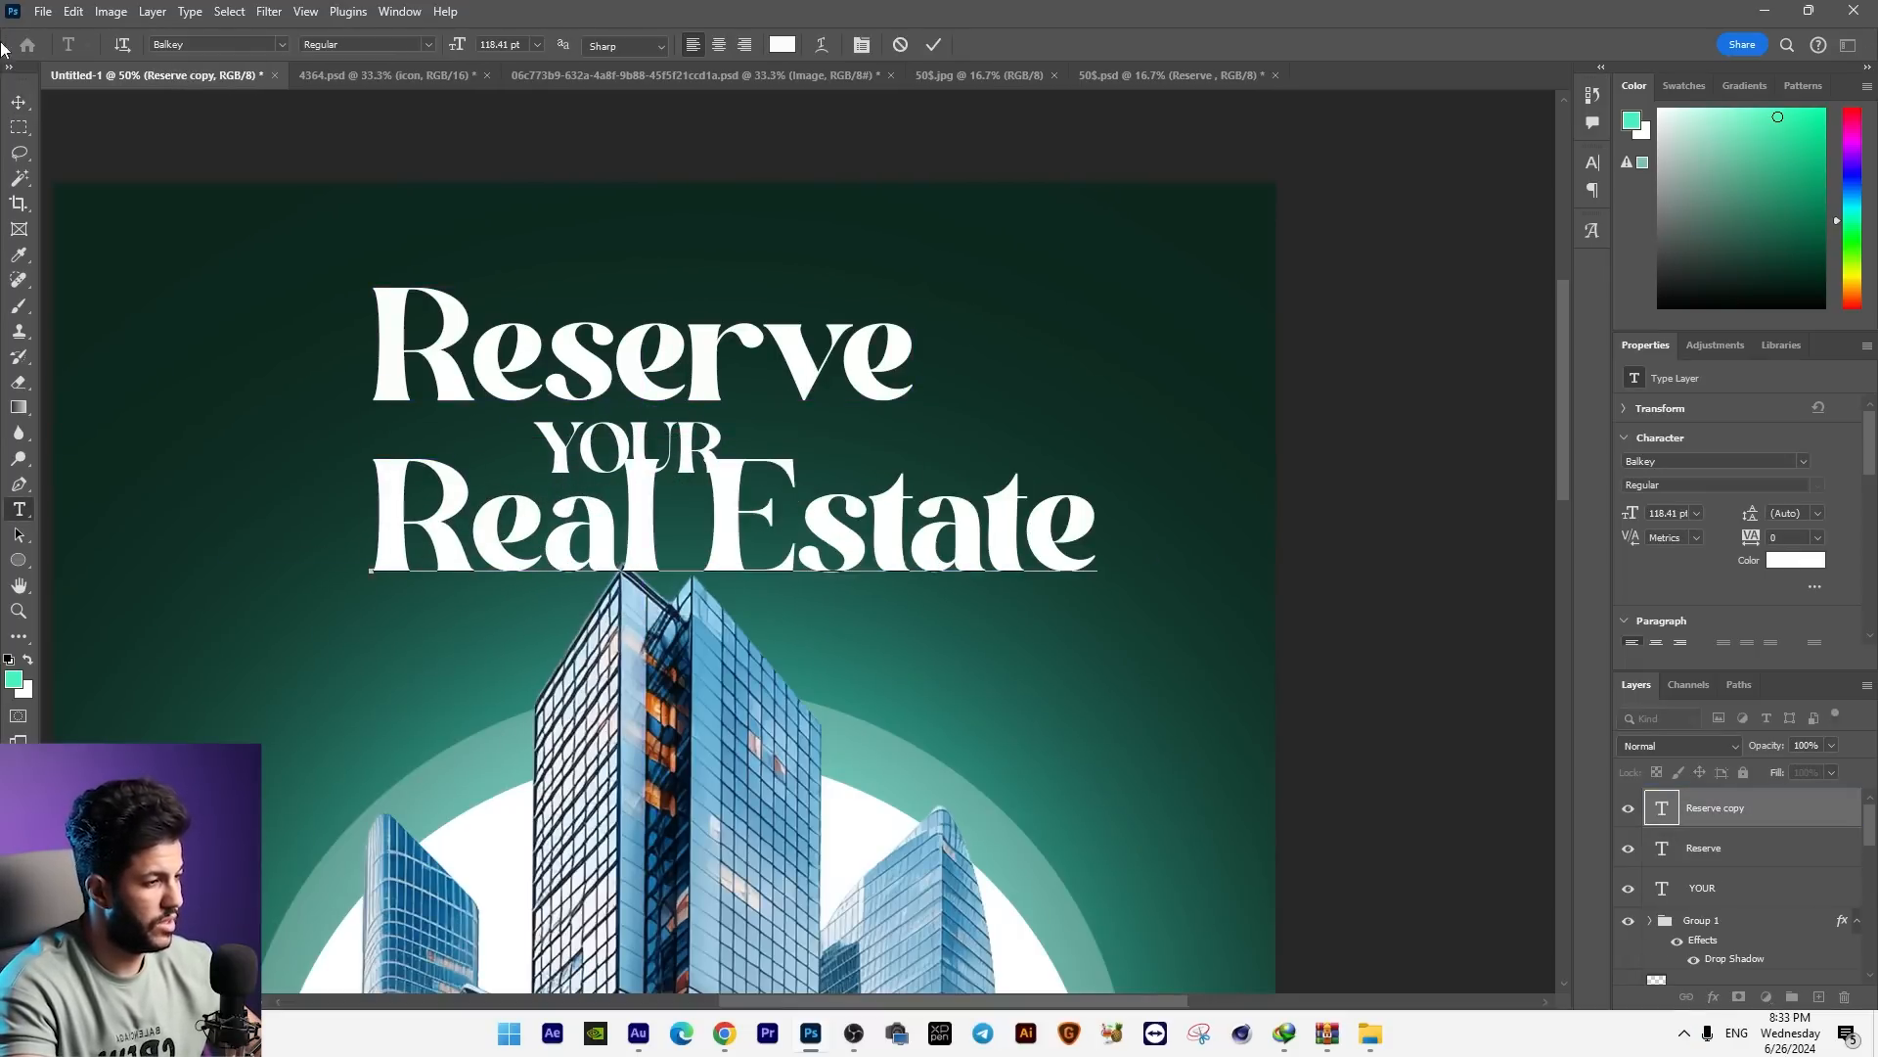
click(18, 102)
drag(728, 497, 718, 497)
key(ctrl+t)
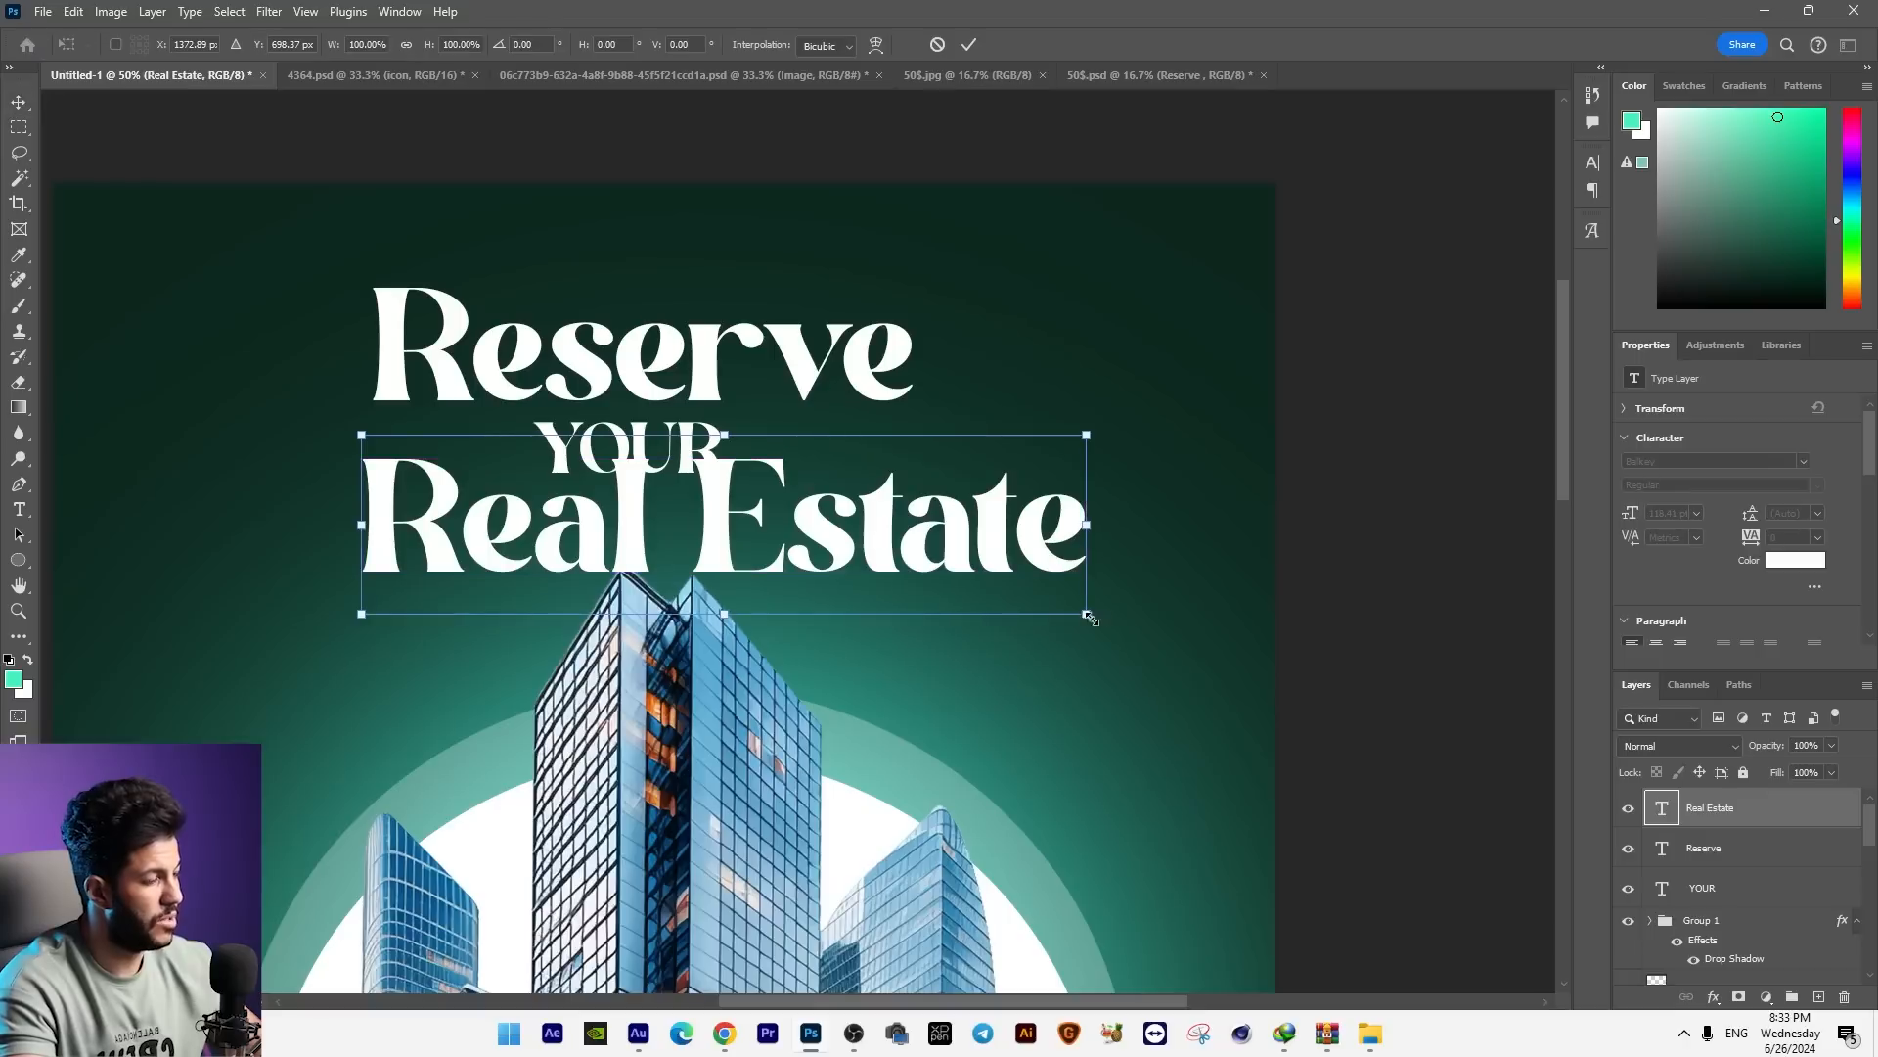
drag(1092, 620, 941, 580)
Step: Select the three headline text layers, move them up away from the skyscrapers and scale them down slightly
shift+right_click(684, 472)
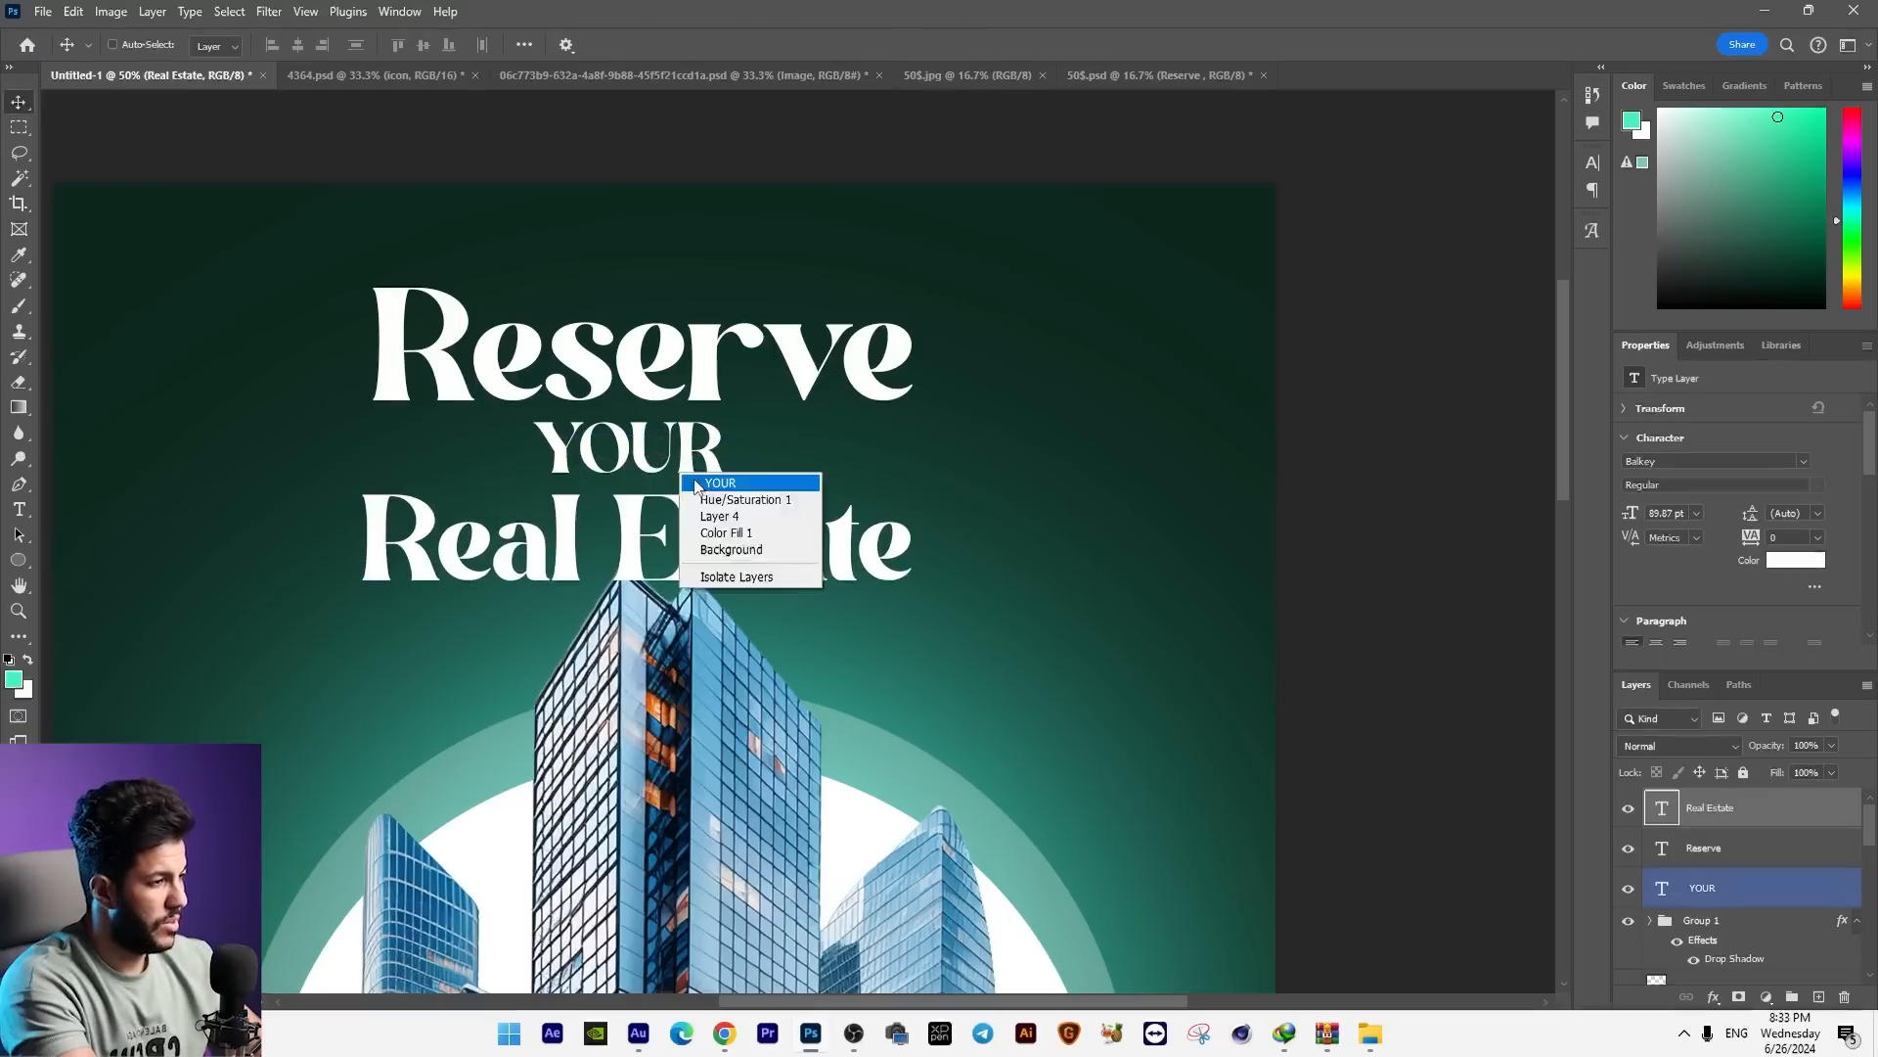
click(702, 482)
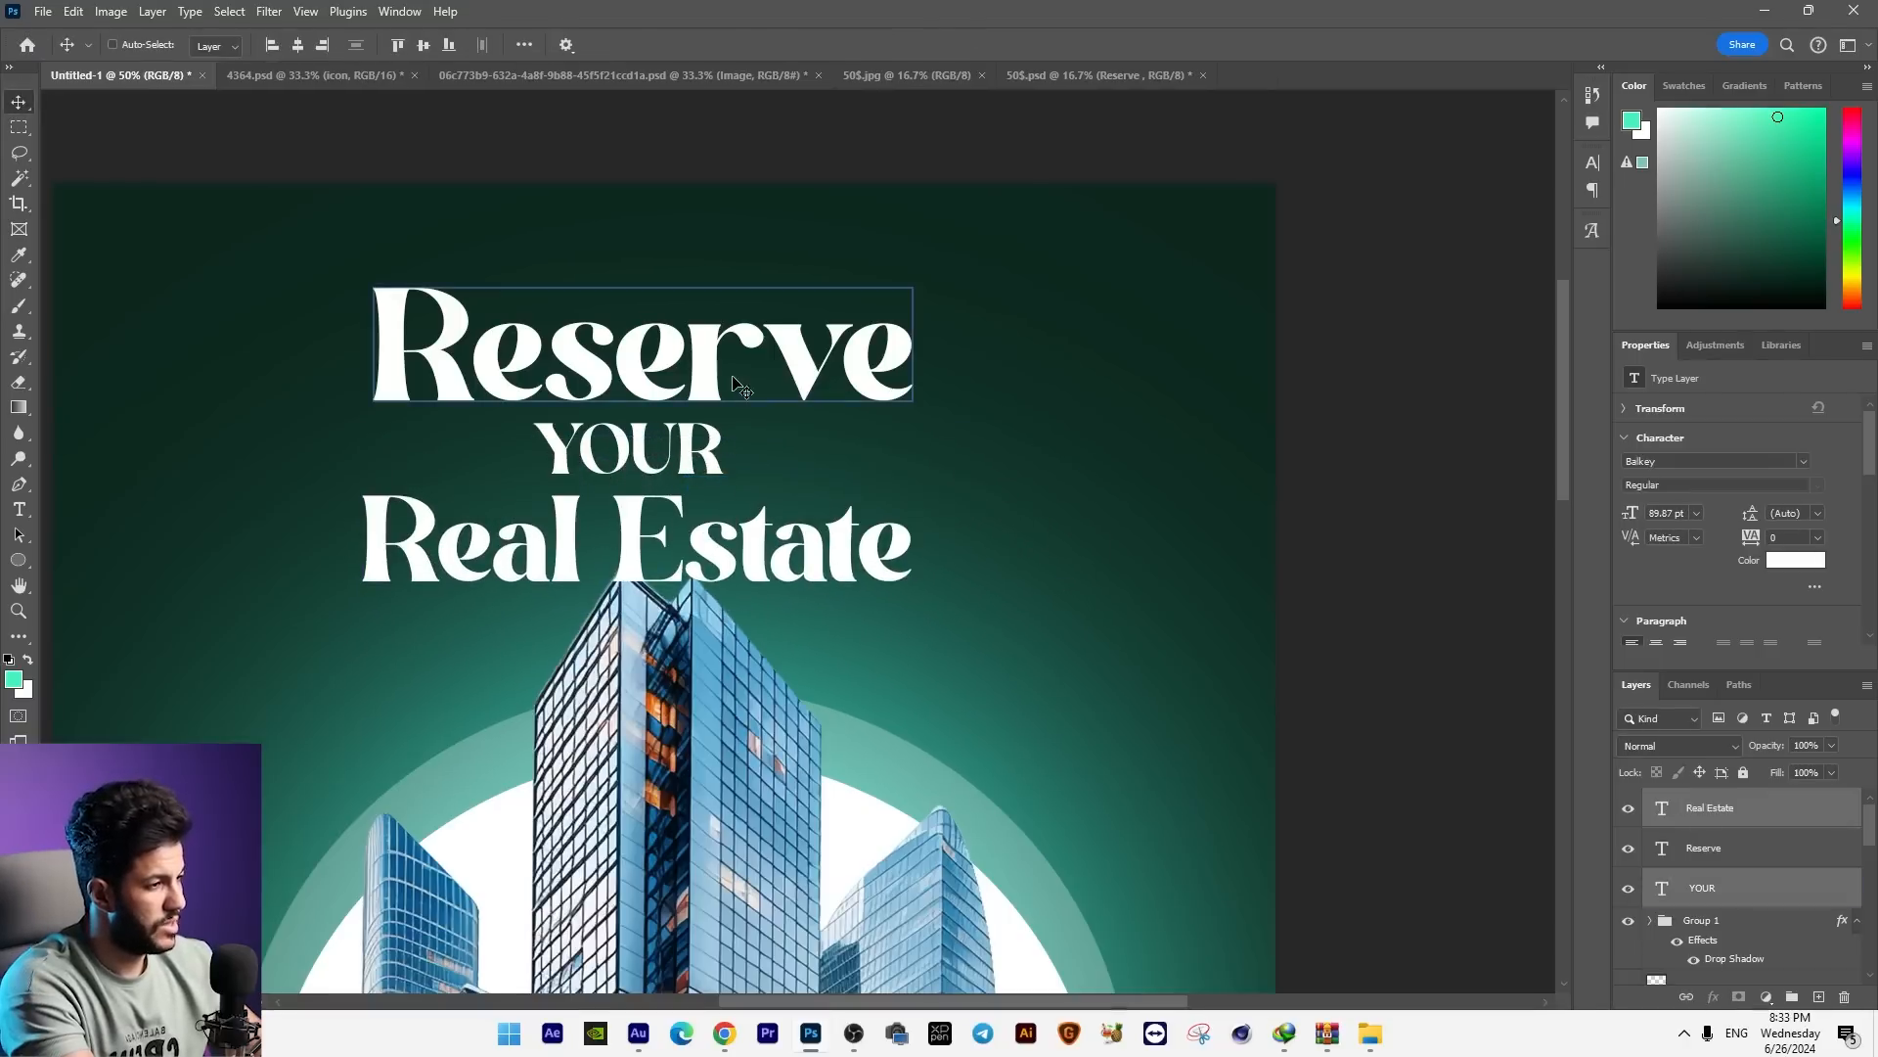
shift+right_click(733, 379)
click(776, 389)
drag(780, 384, 788, 353)
key(ctrl+t)
drag(920, 256, 894, 269)
key(Return)
Step: Centre the three-line headline above the skyscrapers and reduce its size further
key(ctrl+minus)
key(ctrl+minus)
scroll(842, 264, down, 3)
drag(787, 324, 798, 319)
key(ctrl+t)
drag(853, 250, 842, 260)
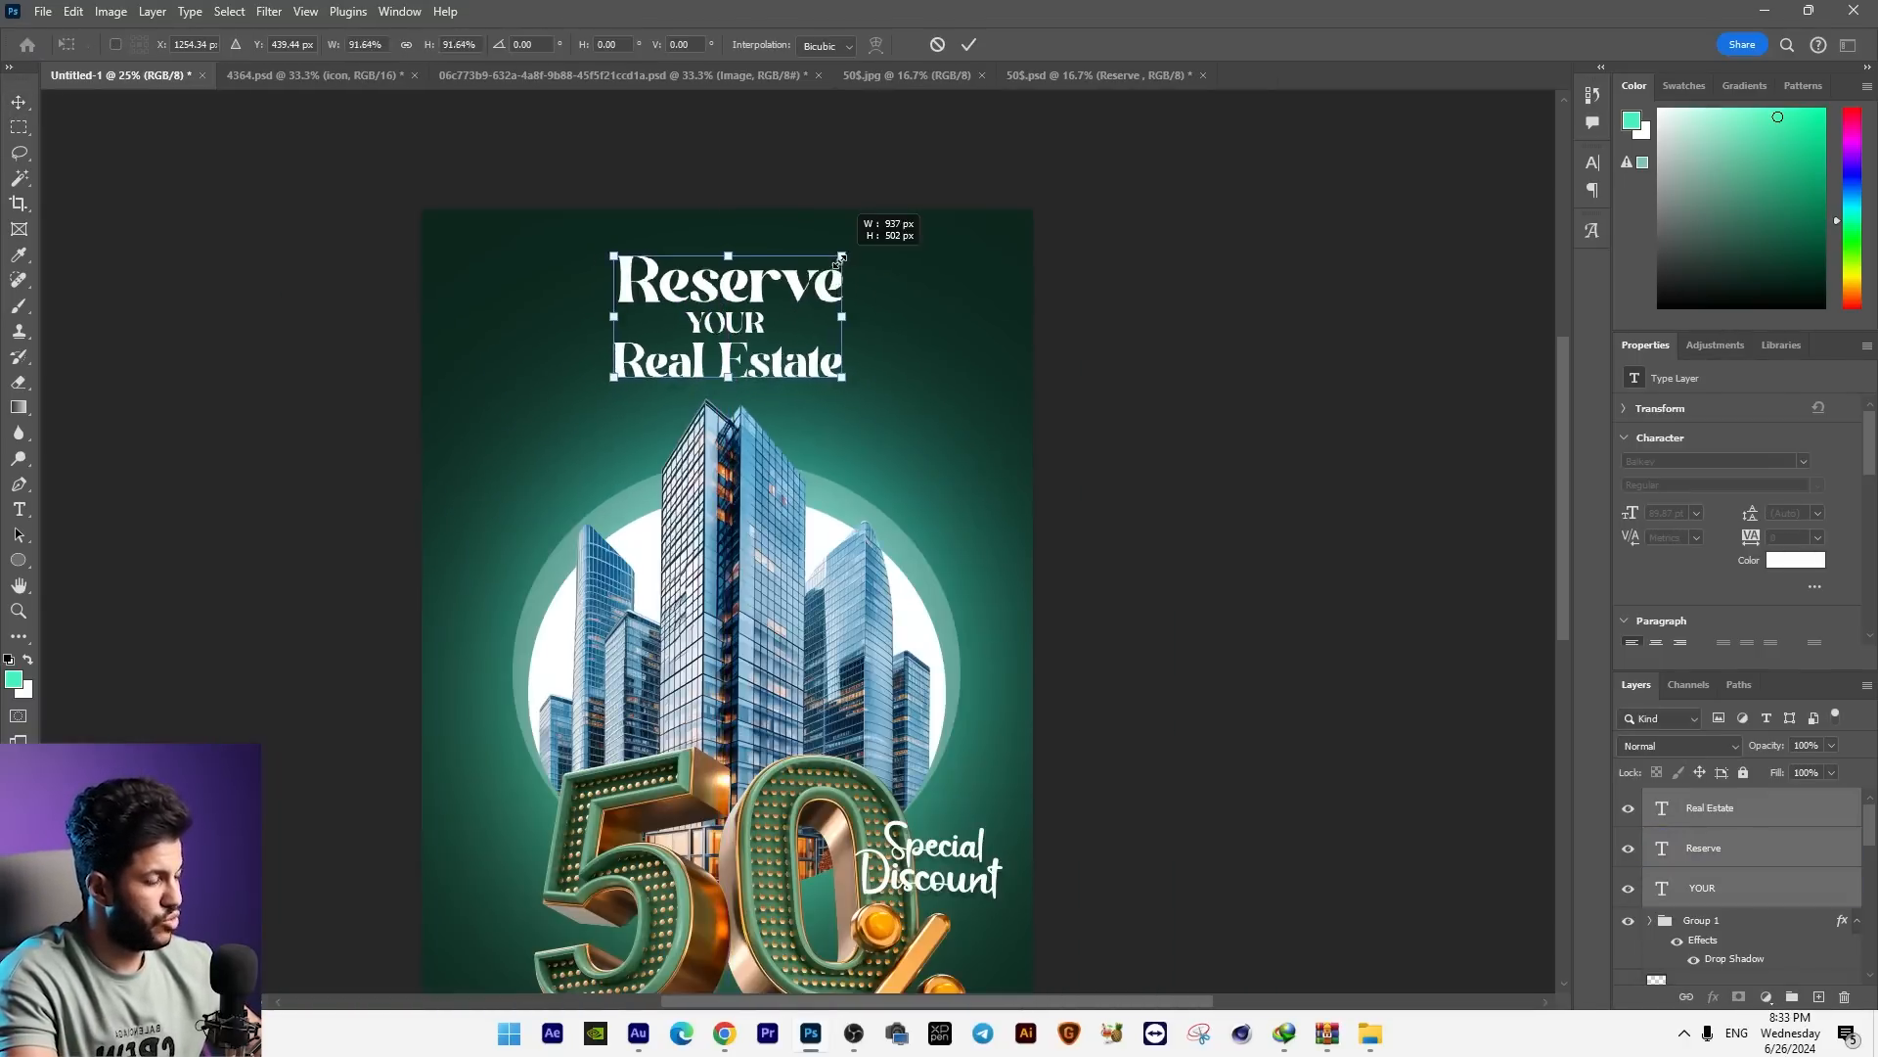
drag(842, 260, 836, 264)
key(Return)
Step: Scale the word "YOUR" down slightly to about 40 pt between the two larger lines
right_click(675, 448)
click(726, 459)
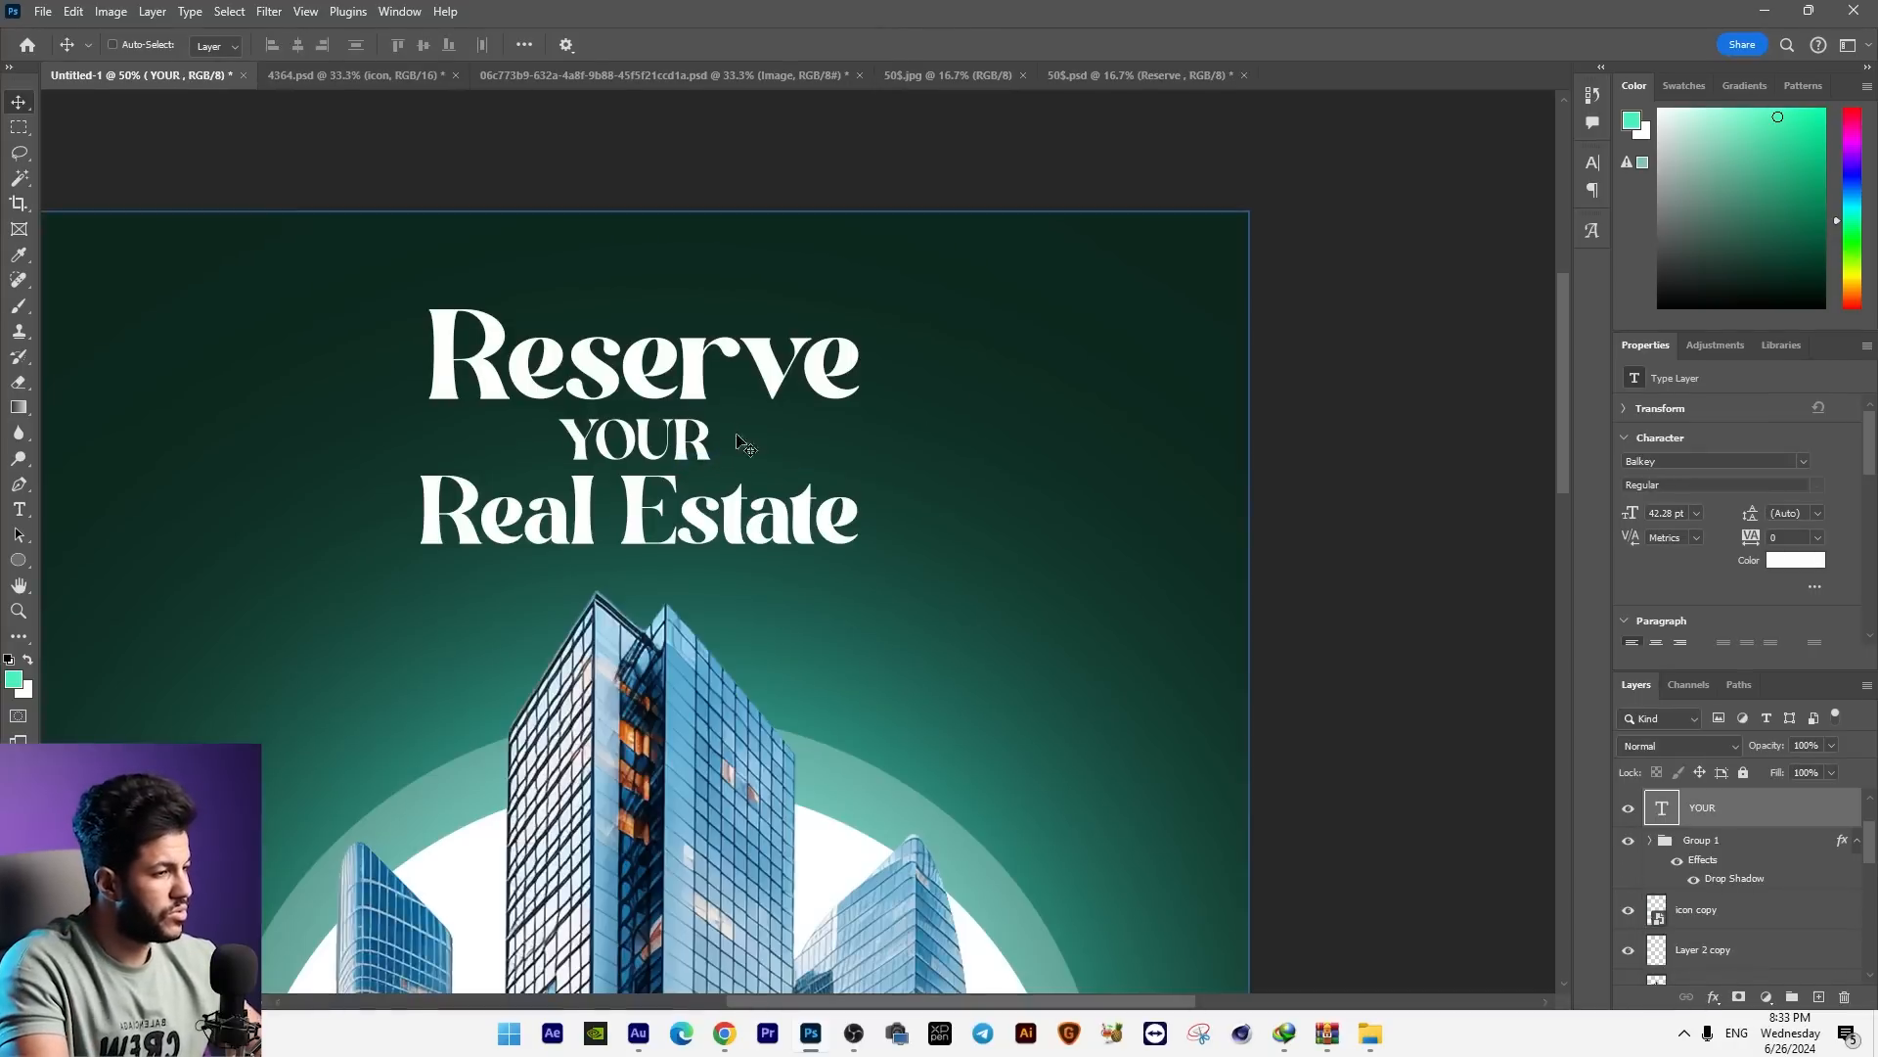
key(ctrl+t)
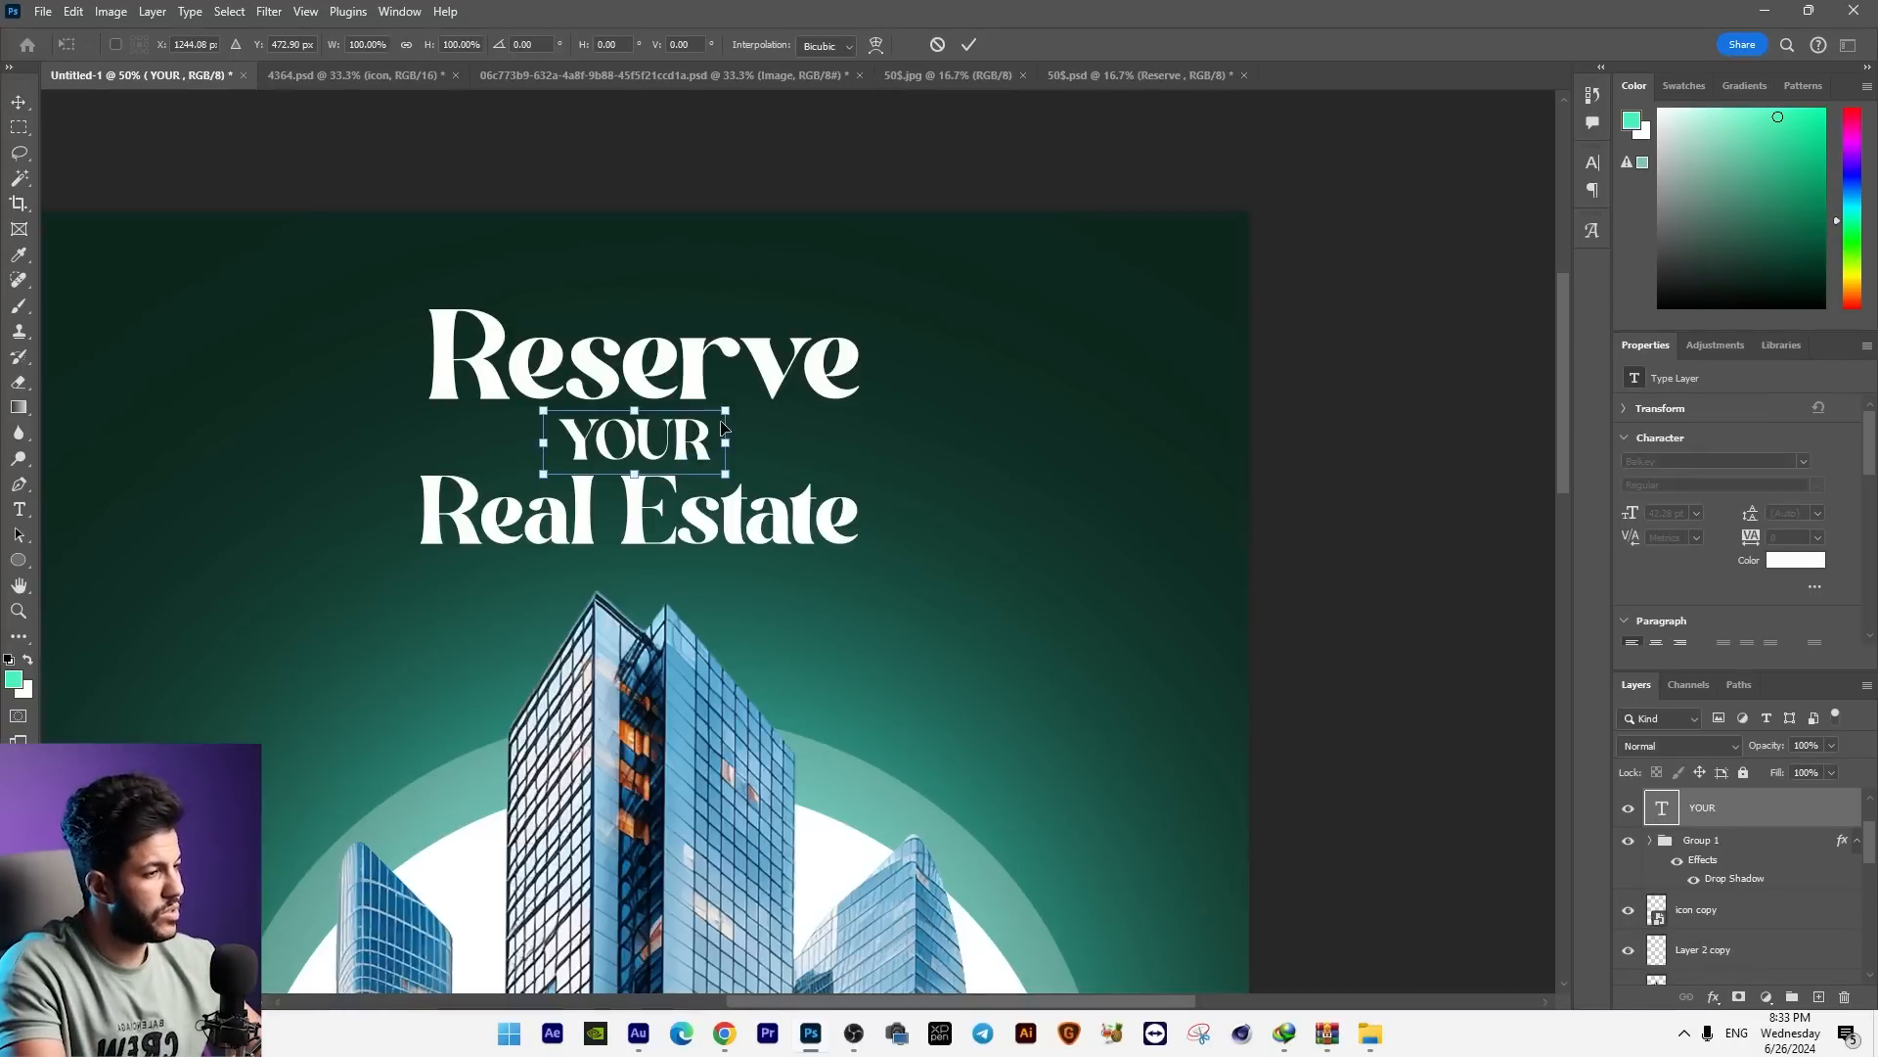
drag(726, 412, 722, 415)
key(Return)
Step: Recolour the word "YOUR" orange (#ff9c00)
key(t)
click(668, 444)
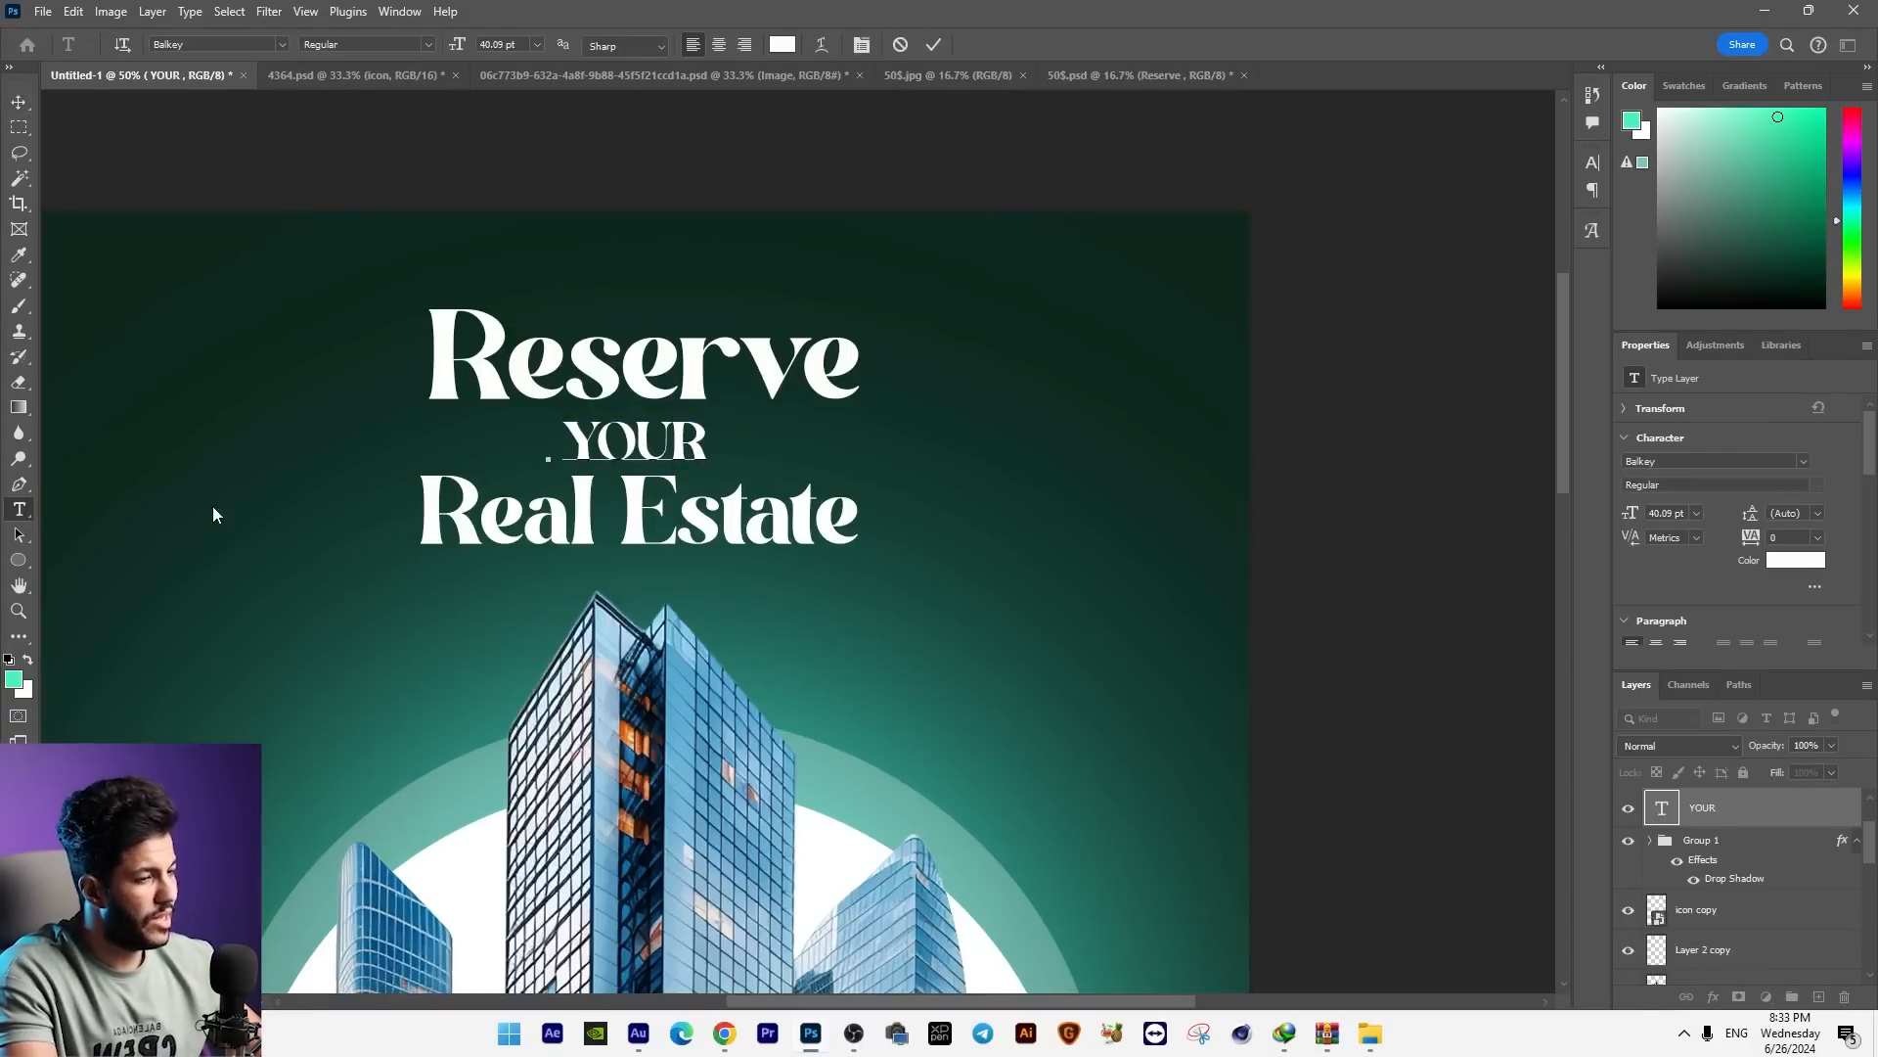
key(ctrl+a)
click(15, 680)
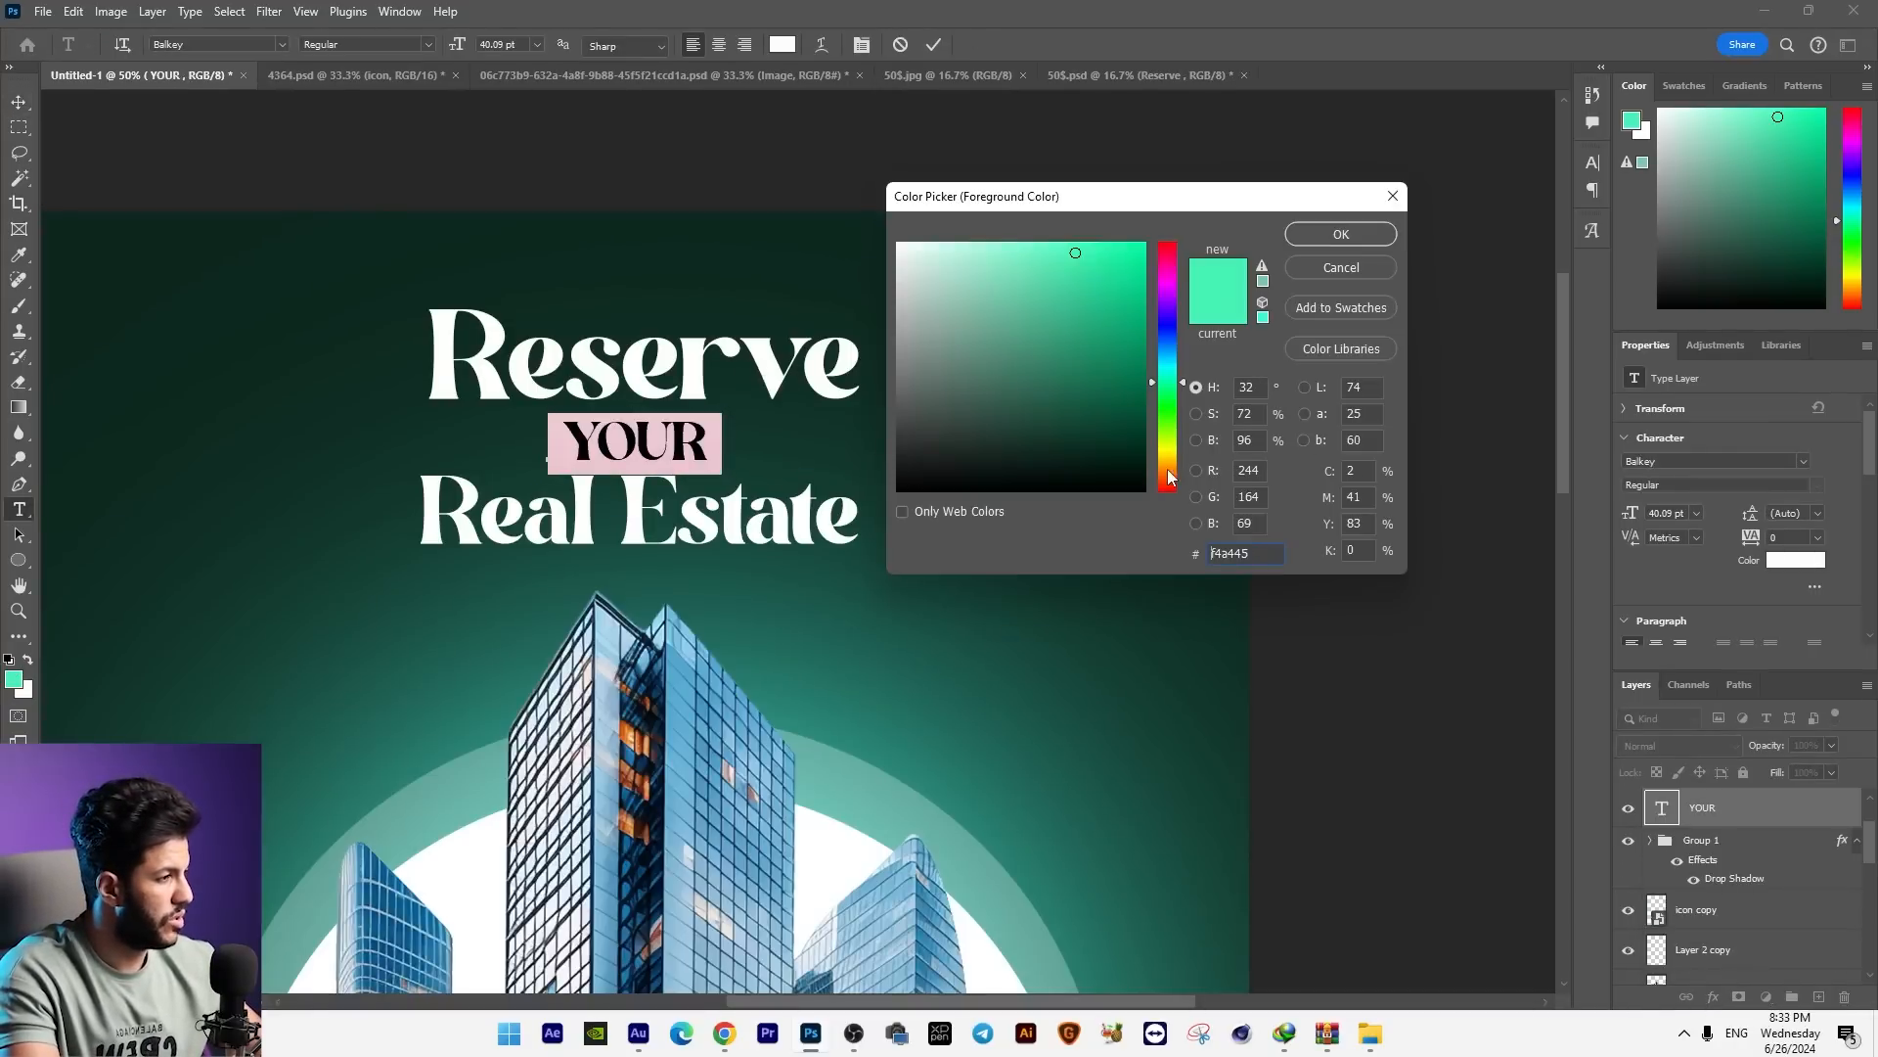
key(ctrl+v)
drag(1168, 469, 1168, 465)
key(Return)
click(18, 103)
Step: Draw a thin tapered line beside the "R" of "YOUR" with the Pen tool and fill it with solid colour #ff9c00
key(ctrl+plus)
drag(276, 396, 303, 487)
key(ctrl+plus)
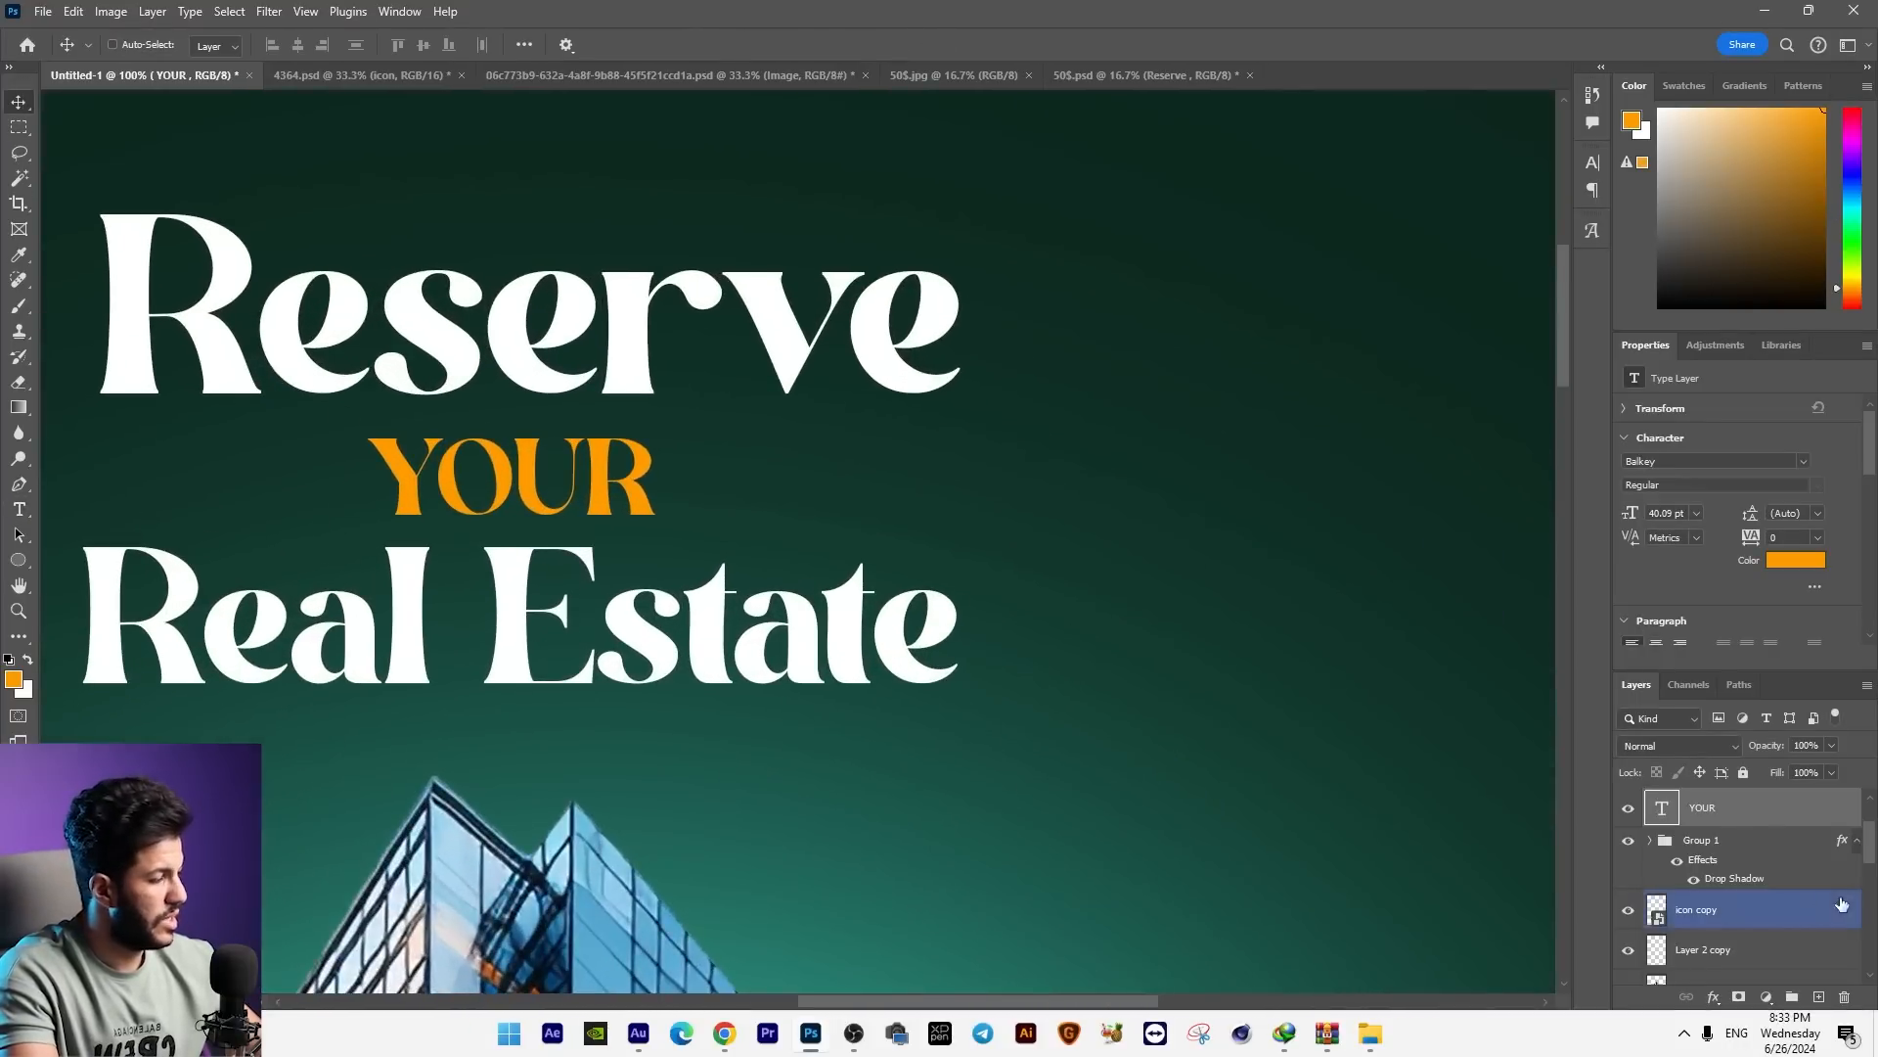
click(17, 488)
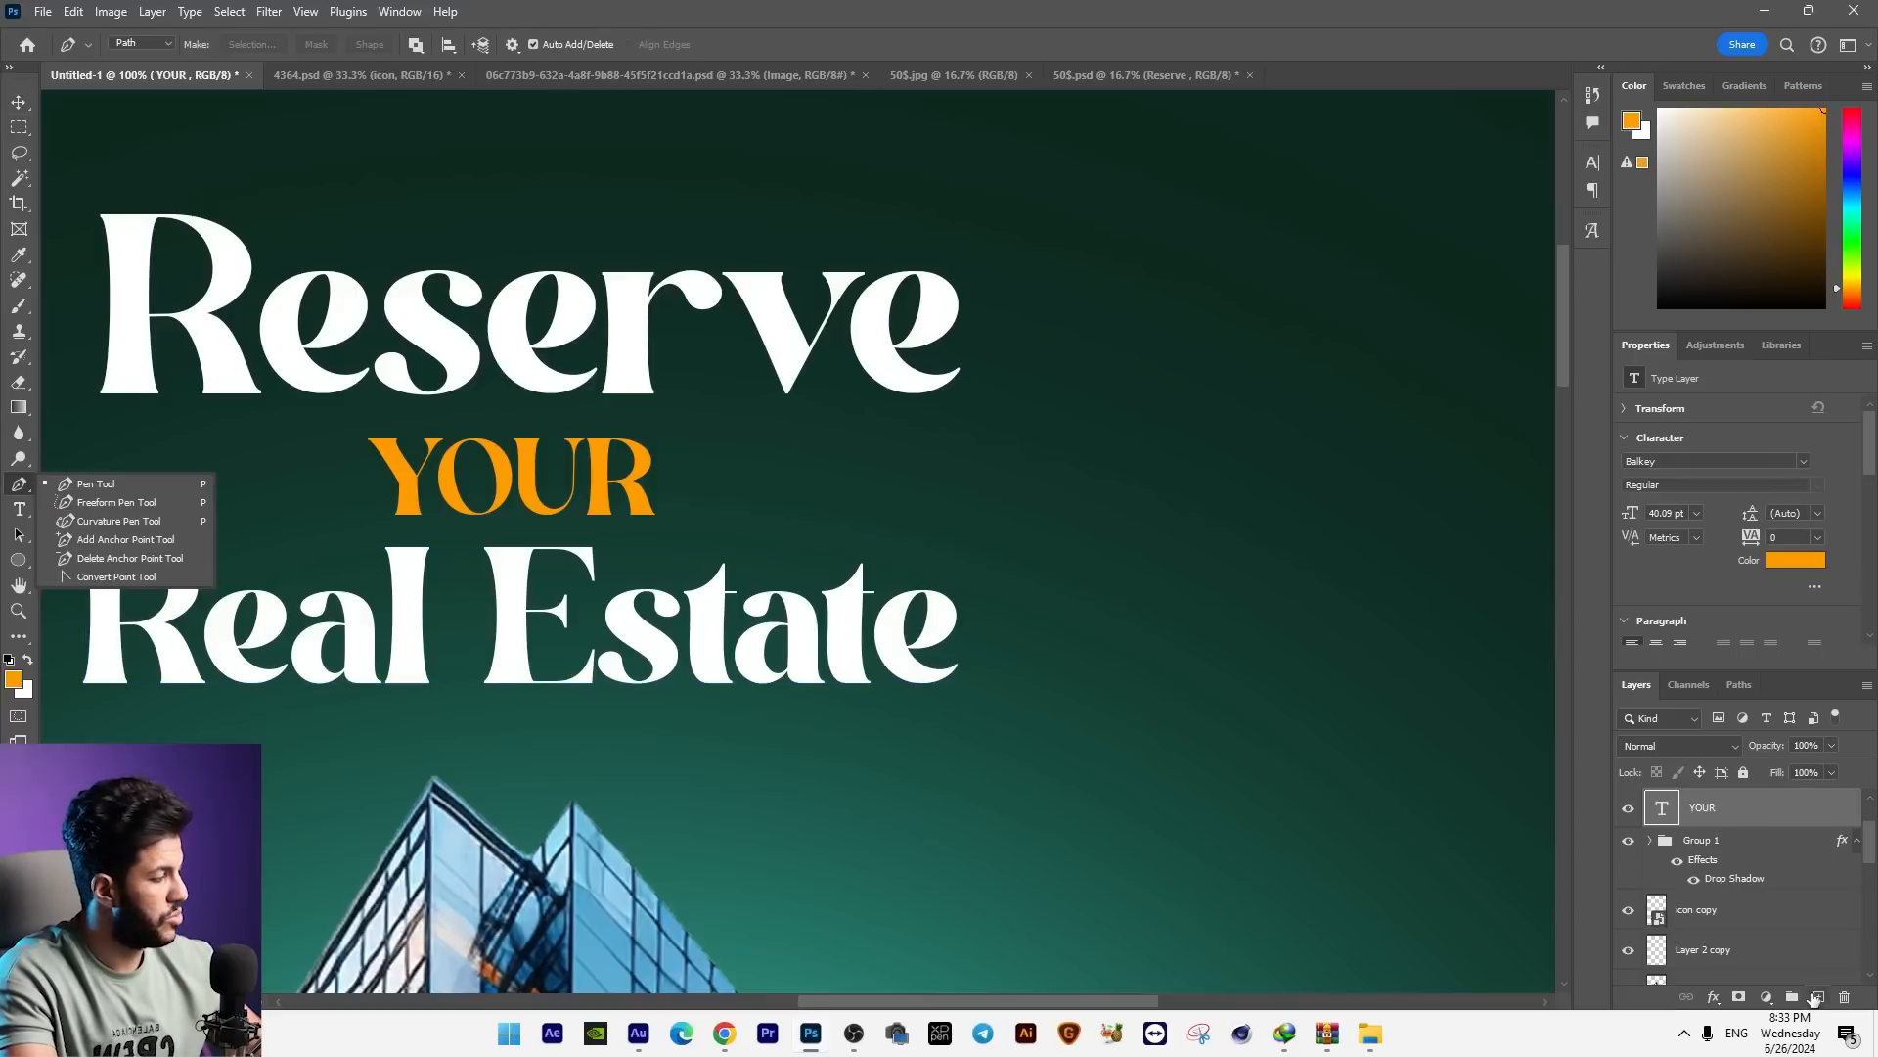
click(1816, 997)
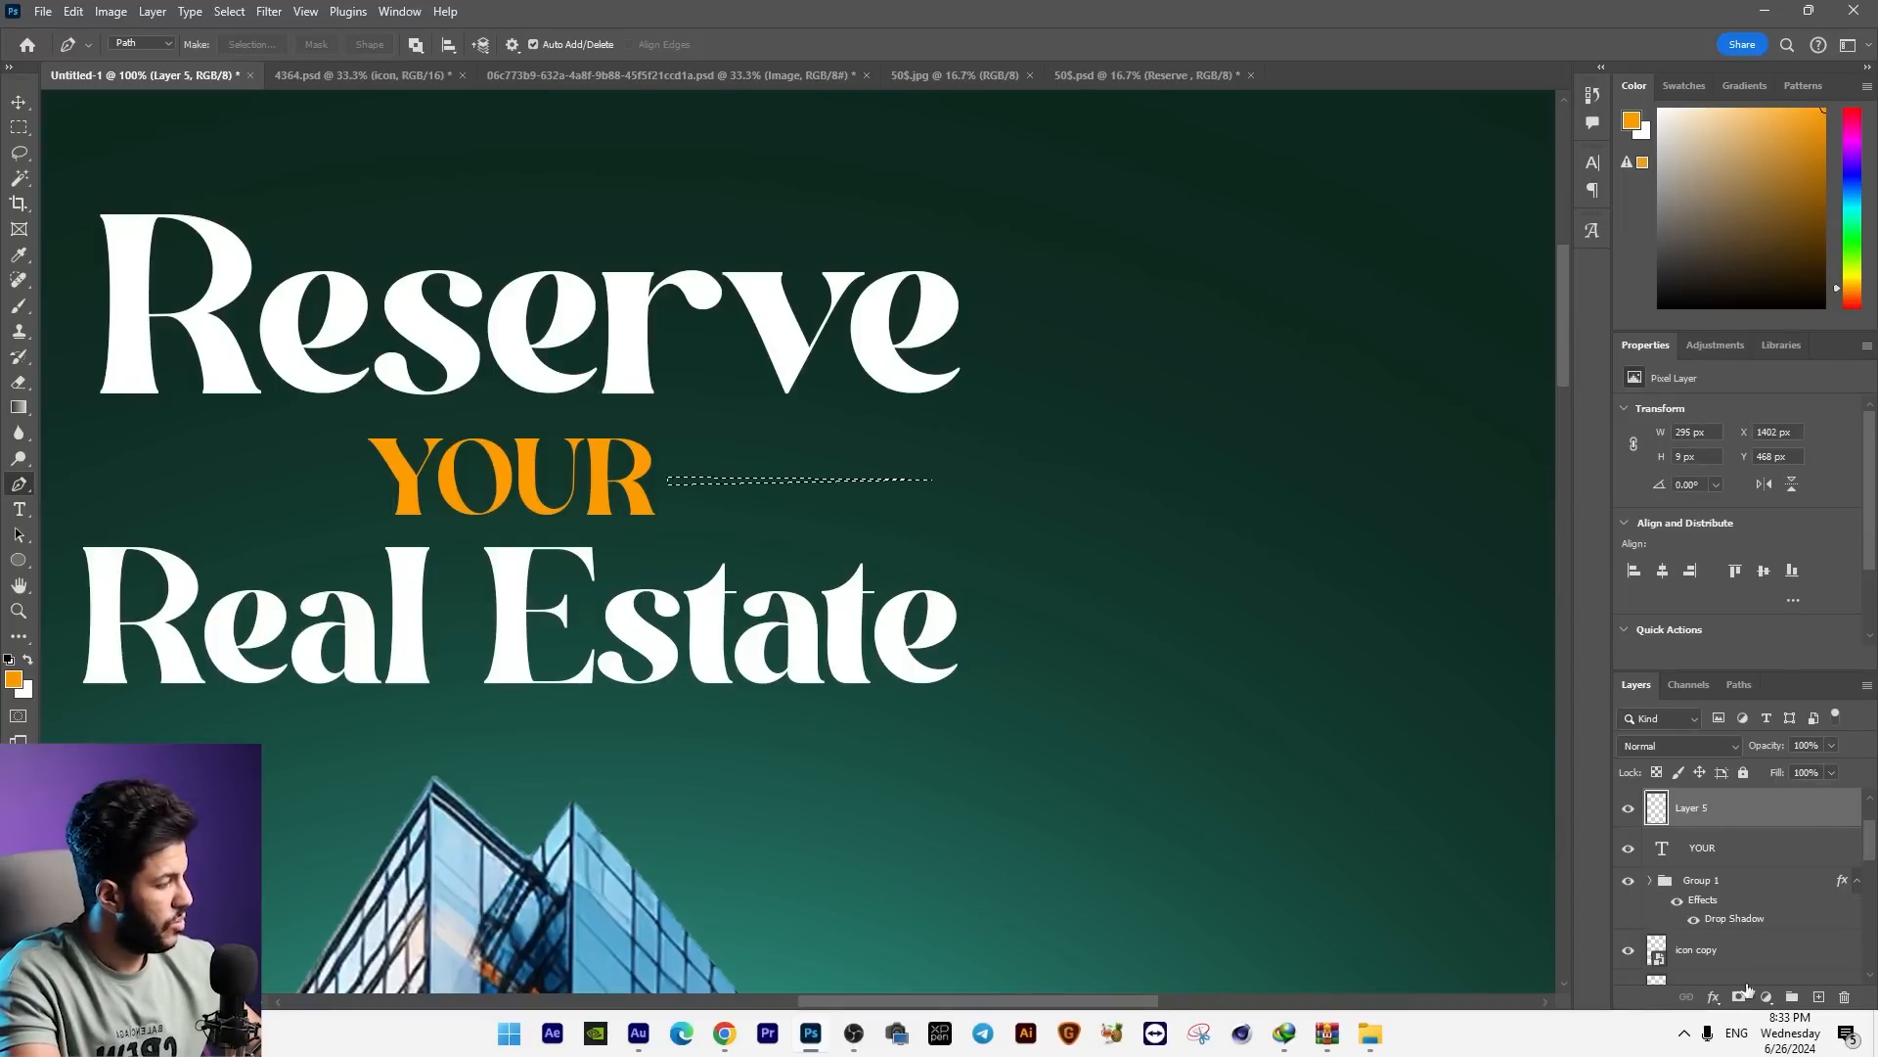
click(1767, 996)
click(1746, 648)
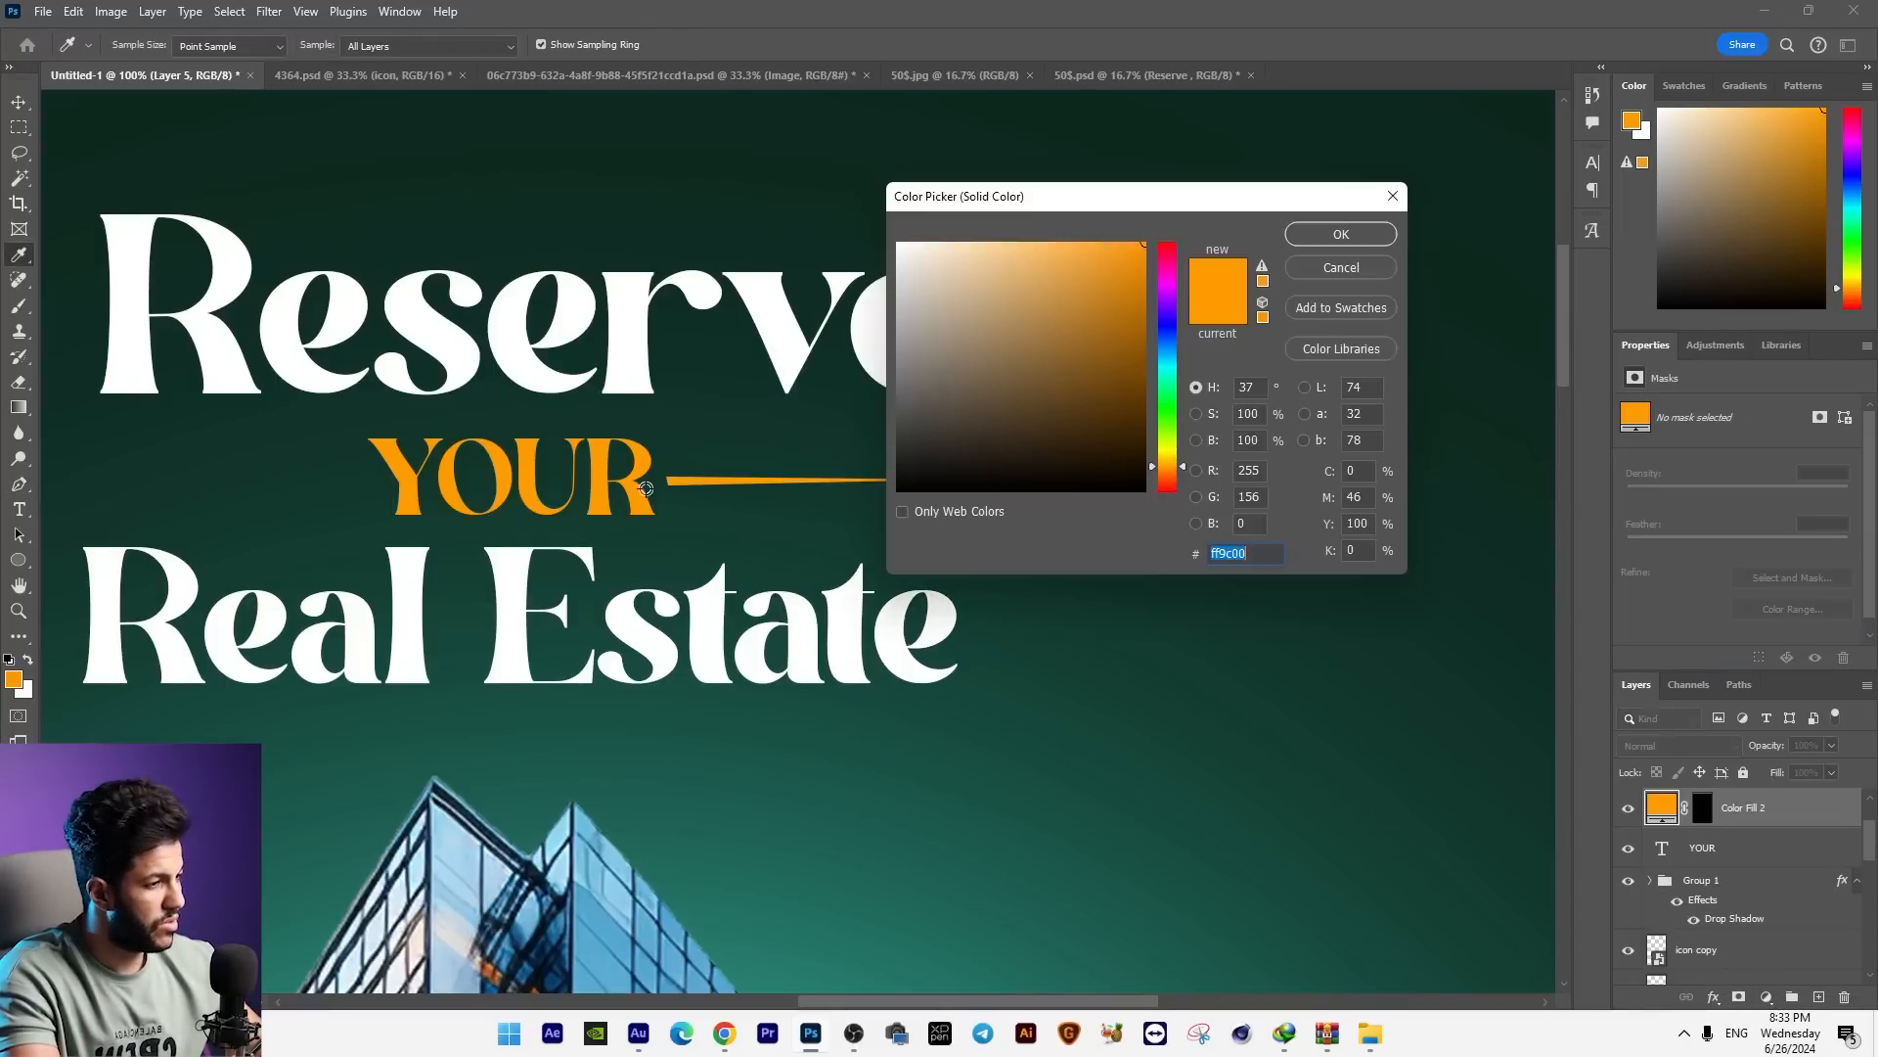
key(Return)
key(p)
click(19, 102)
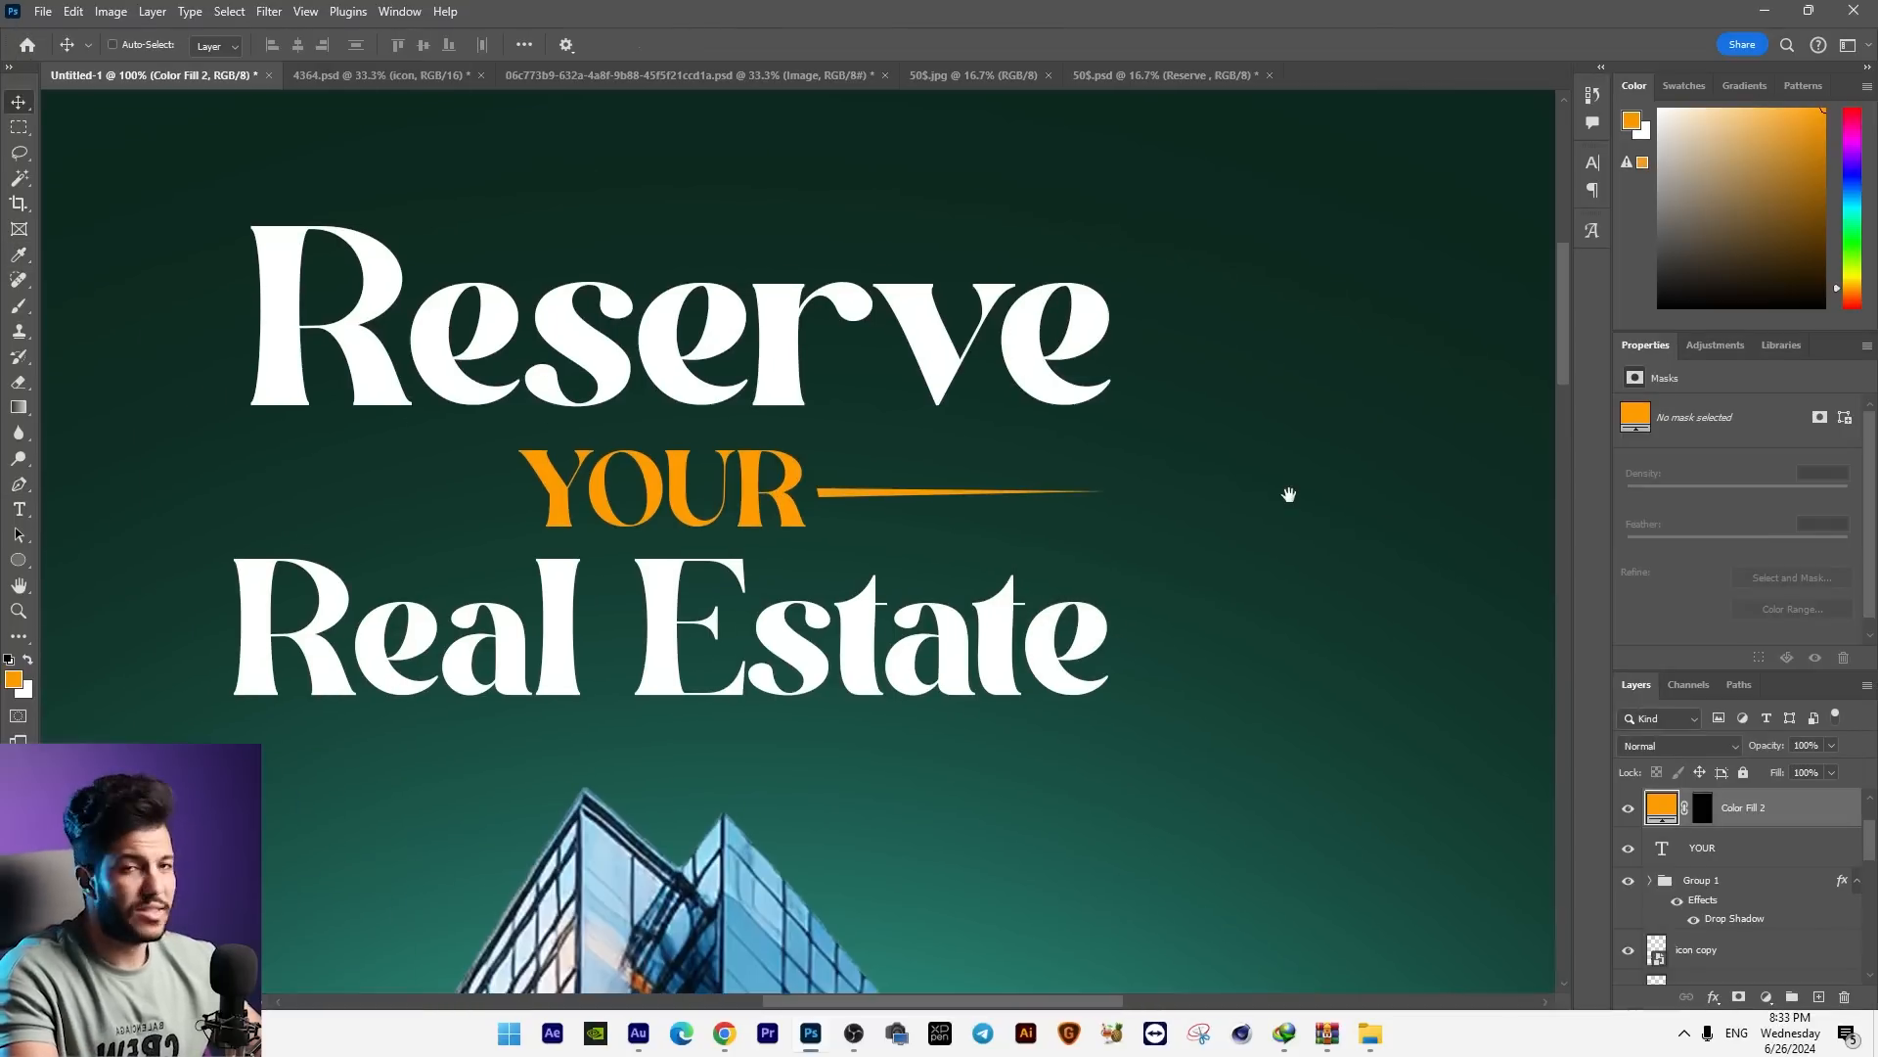
Step: Duplicate the tapered orange line to the other side of "YOUR" and flip it so its tip points outward
drag(1076, 495, 489, 506)
key(ctrl+t)
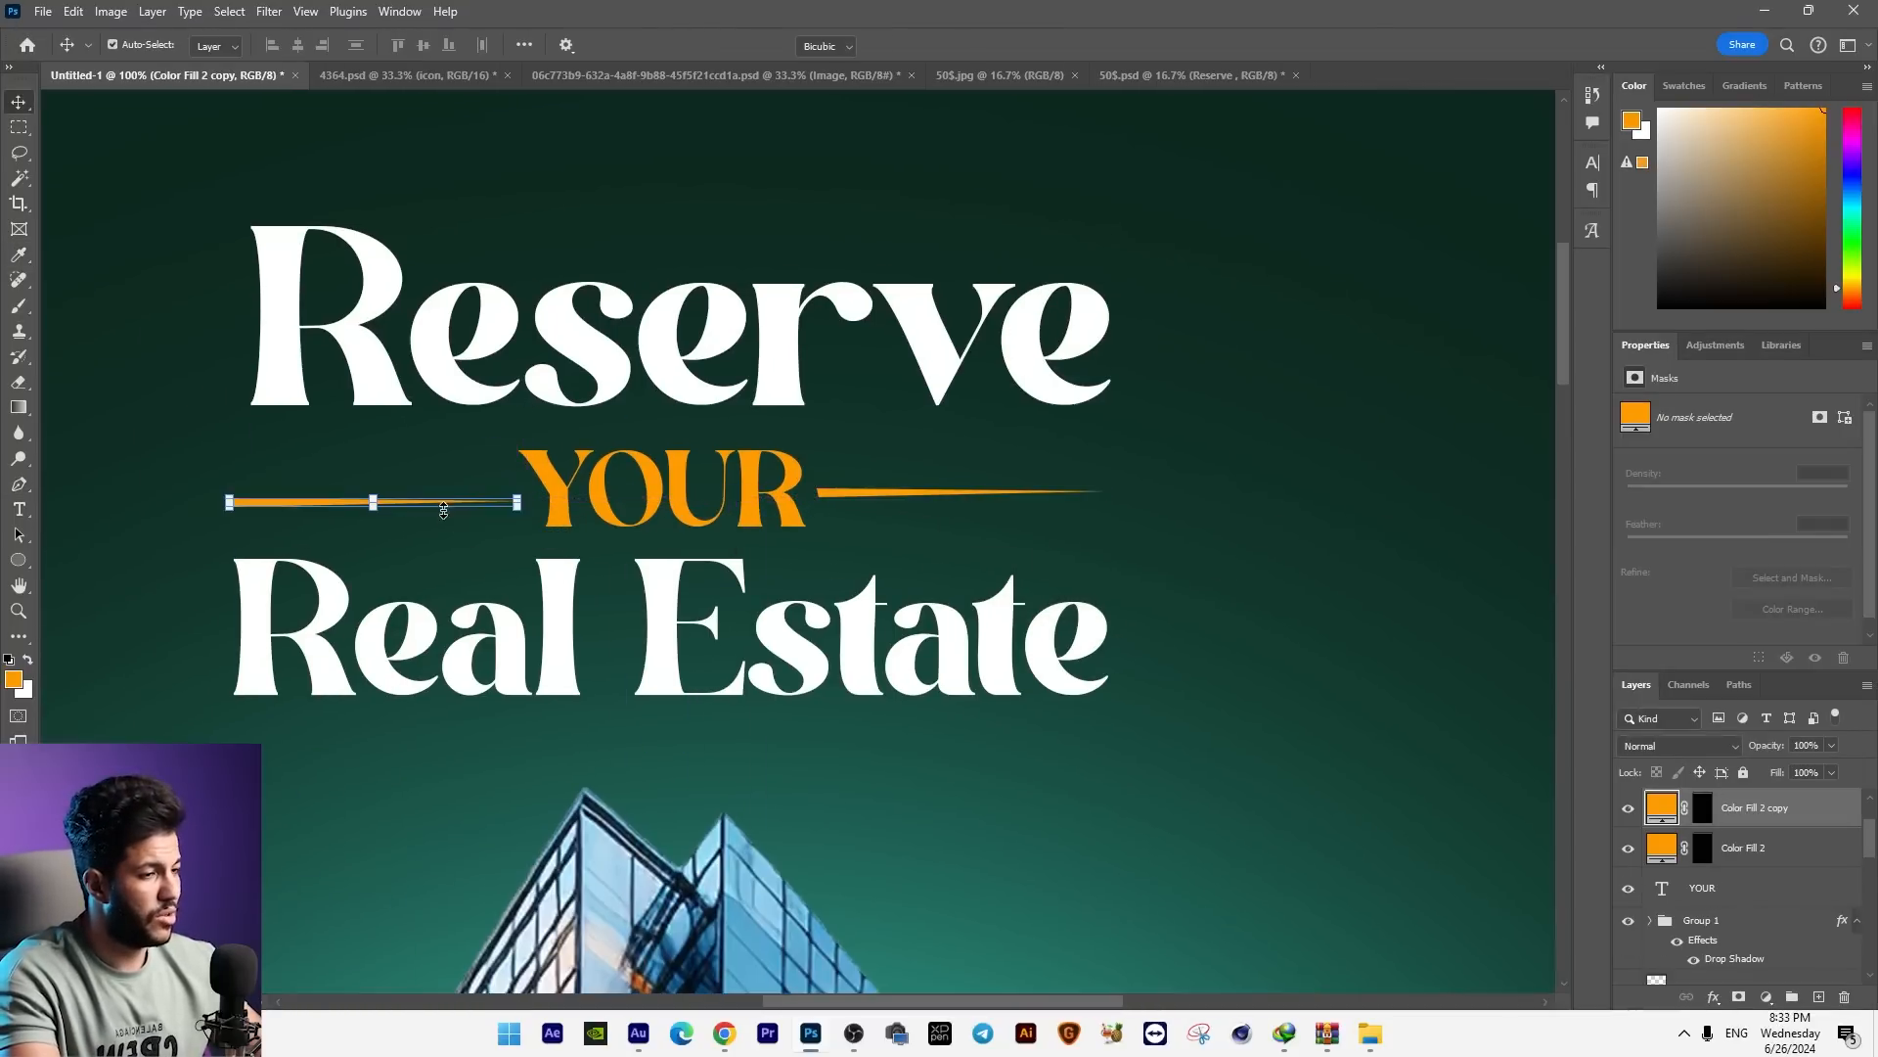
right_click(446, 510)
click(494, 912)
right_click(448, 591)
click(504, 979)
key(Return)
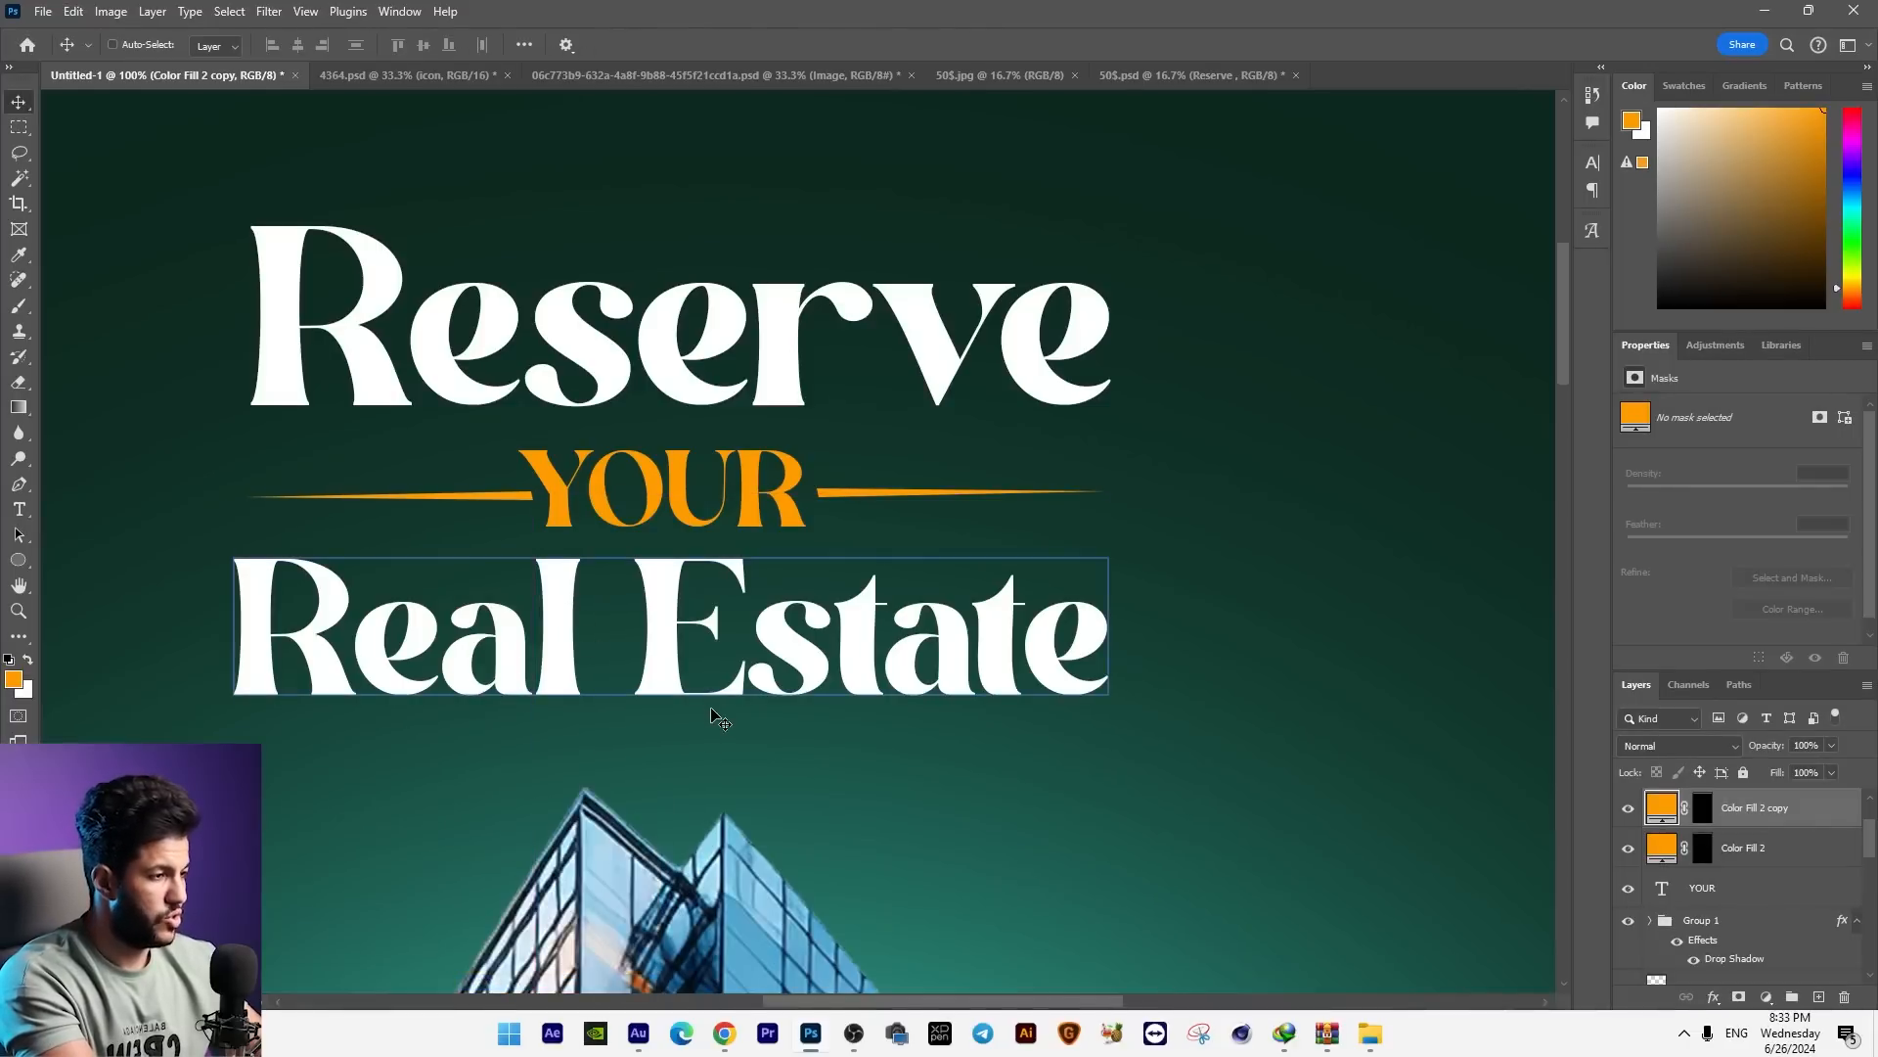
Step: Group the "Reserve", "YOUR" and "Real Estate" text layers with both orange line layers
key(ctrl+minus)
key(ctrl+minus)
key(ctrl+minus)
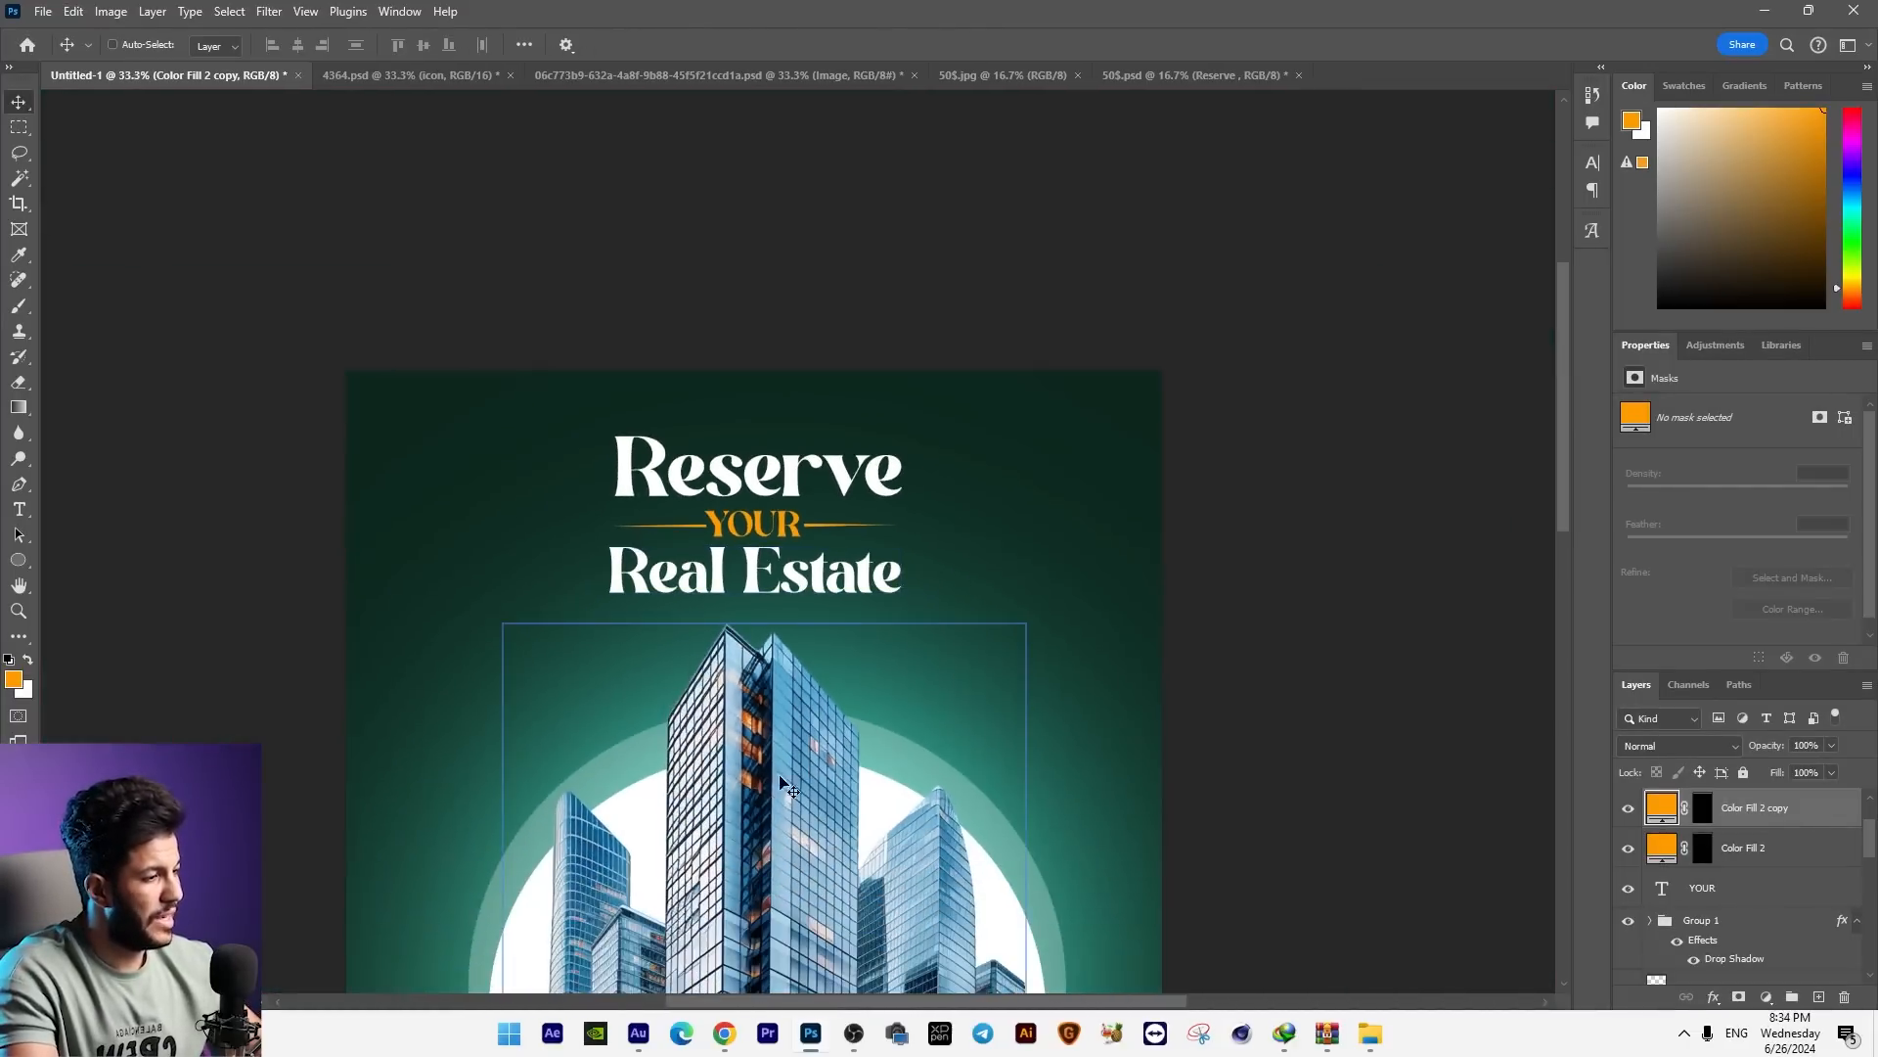
scroll(1018, 562, down, 3)
key(ctrl+minus)
key(ctrl+minus)
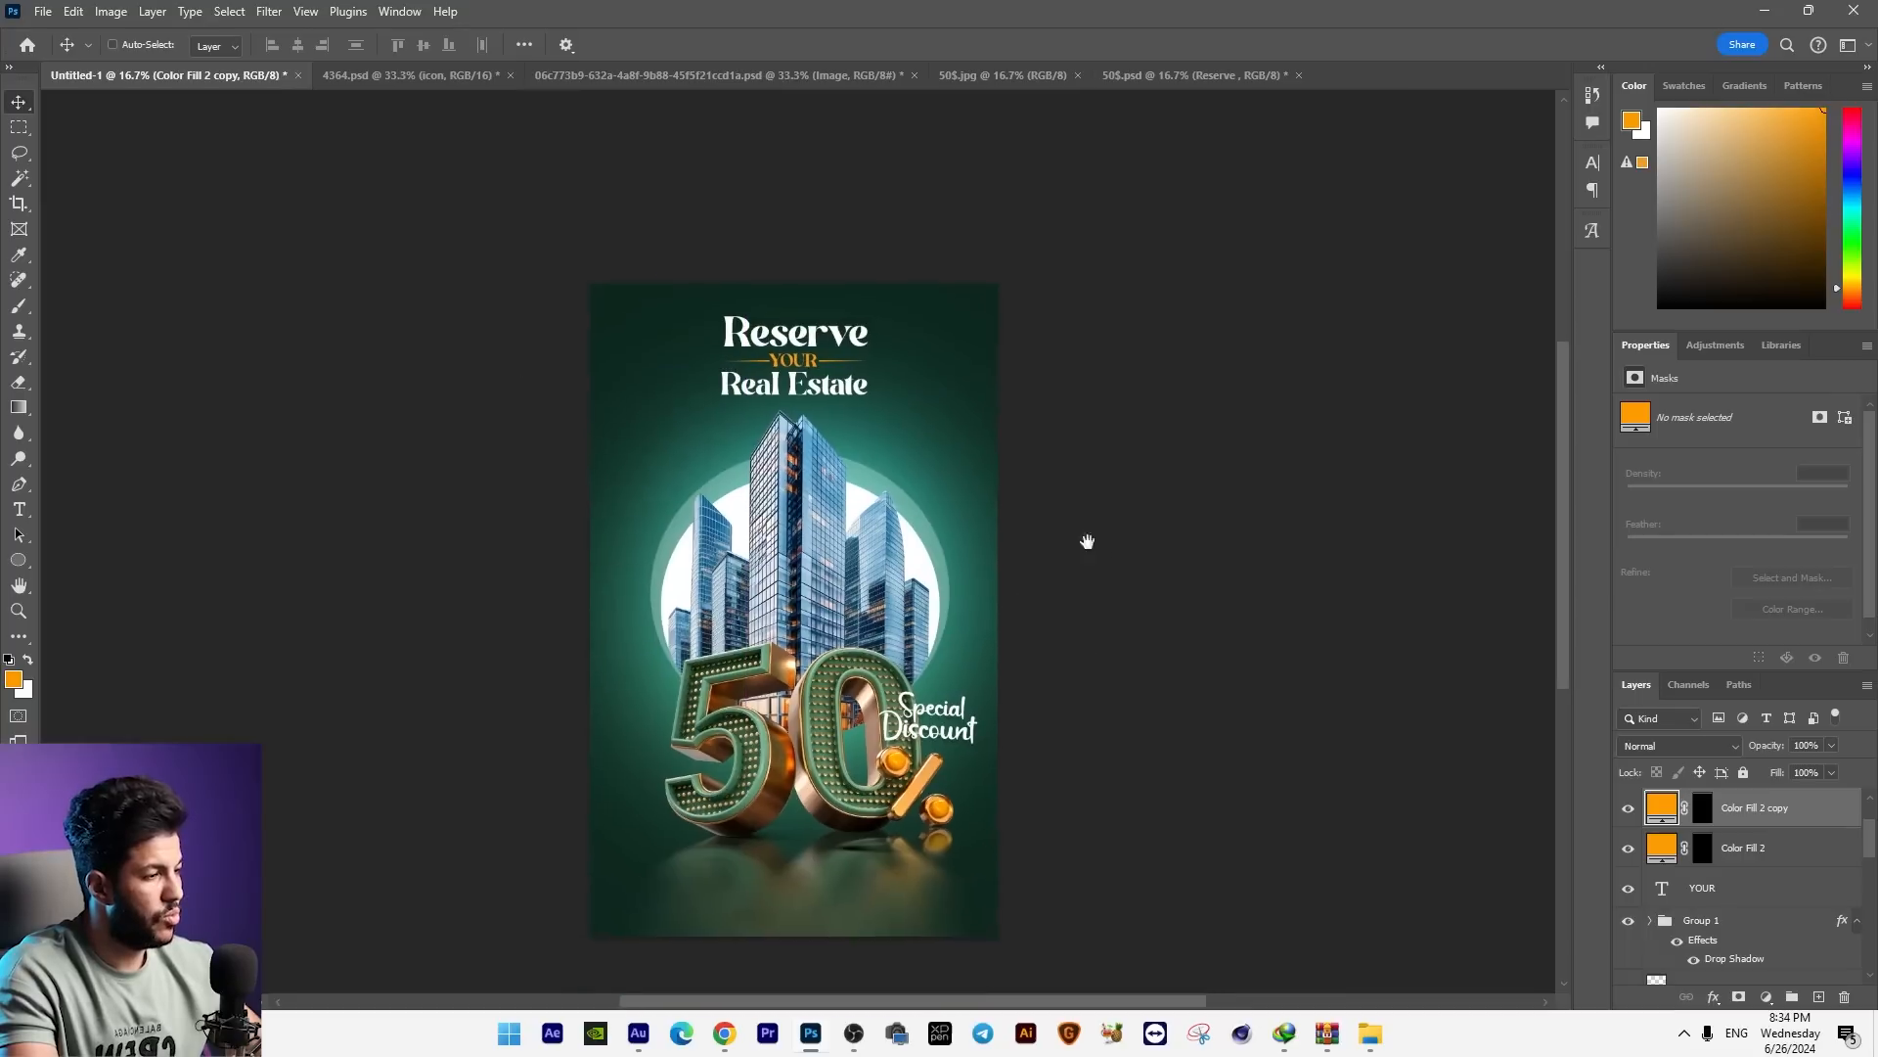
drag(1099, 548, 1060, 523)
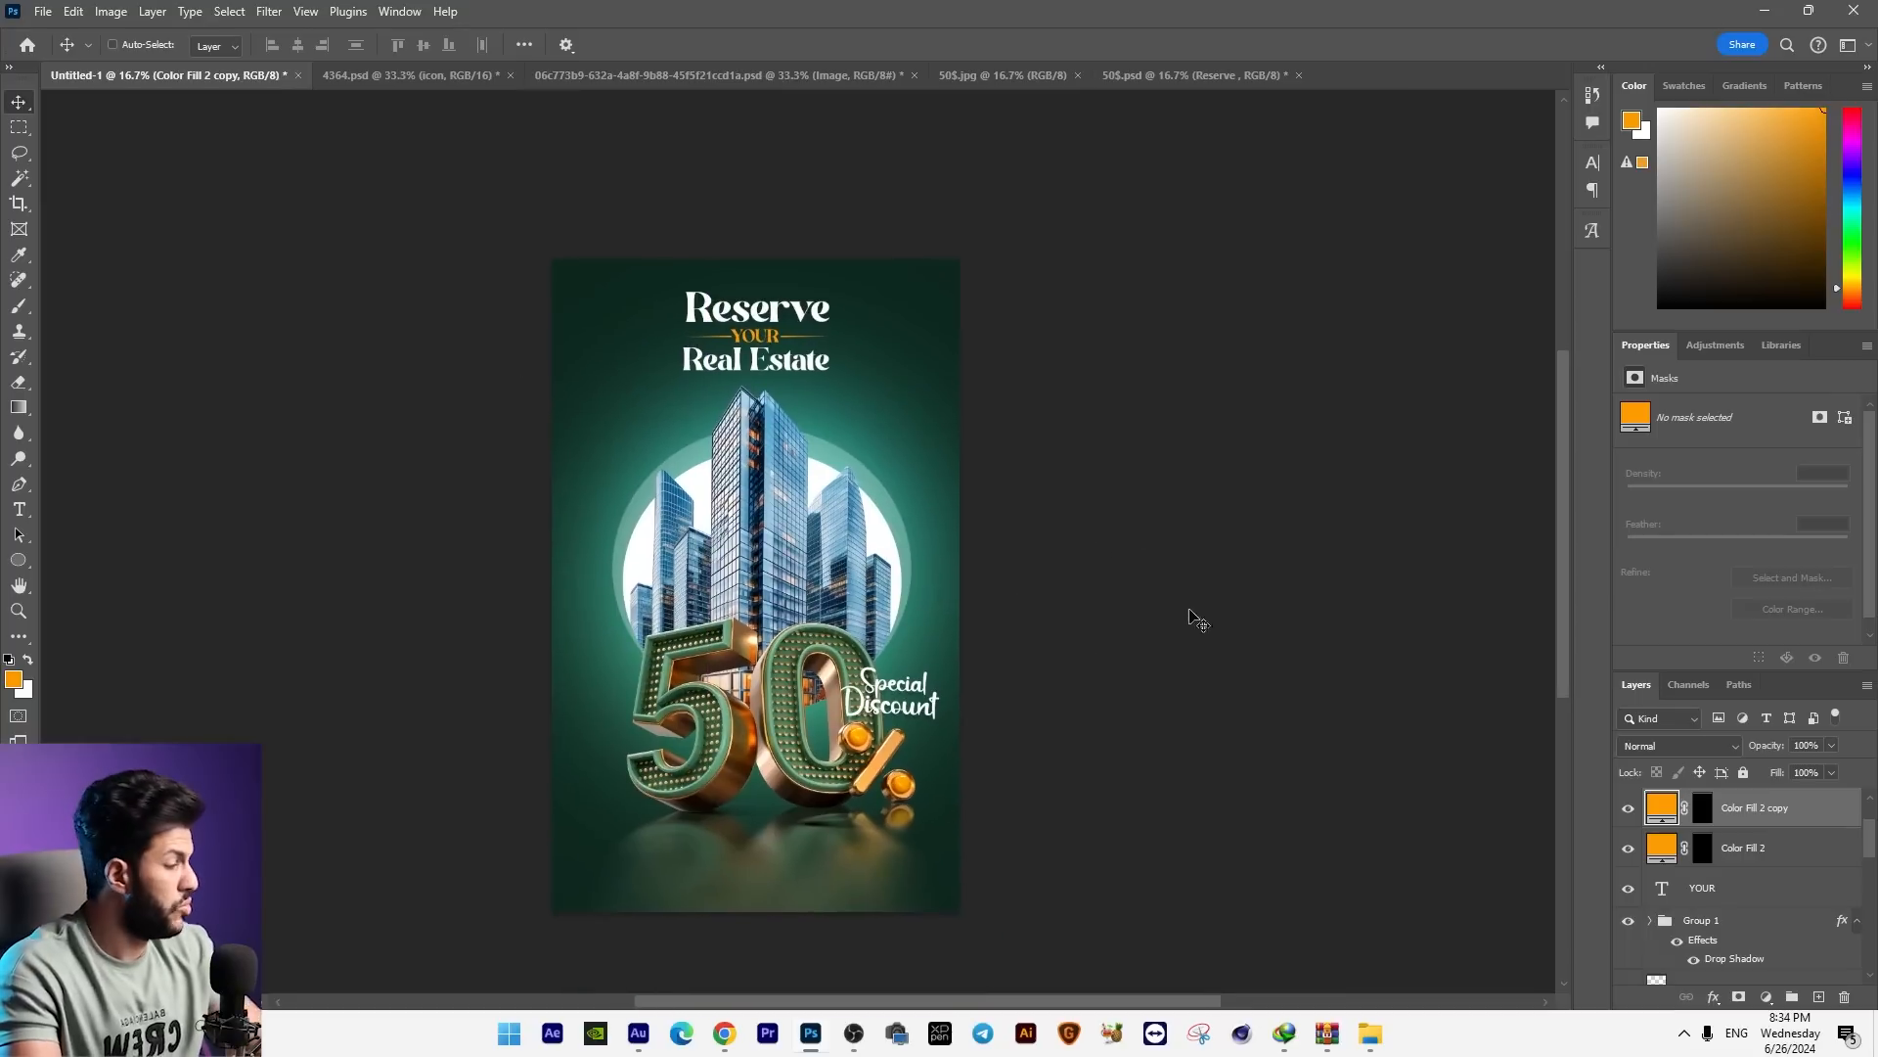
shift+click(1733, 894)
scroll(1737, 871, up, 2)
click(1742, 848)
click(1770, 808)
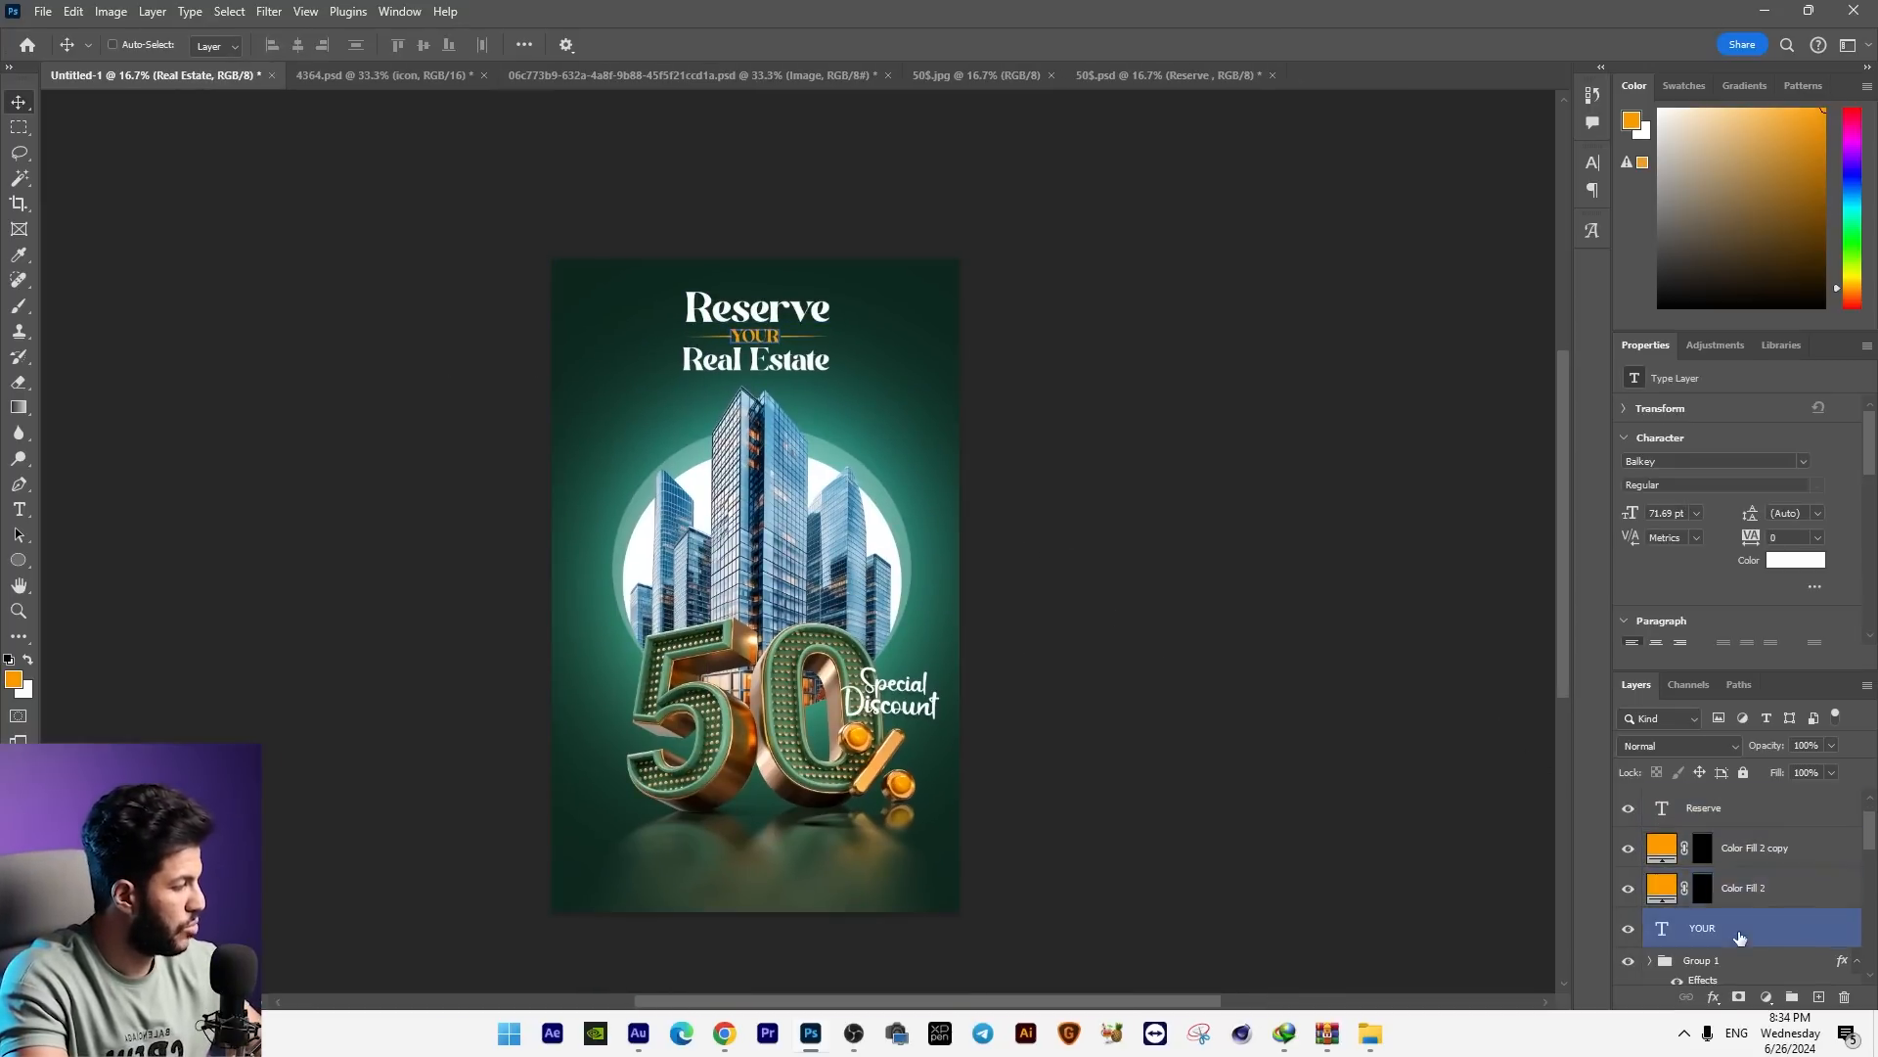
shift+click(1751, 920)
key(ctrl+g)
Step: Enlarge the headline group slightly and nudge it up to sit clear of the skyscrapers
drag(935, 467, 932, 473)
key(ctrl+t)
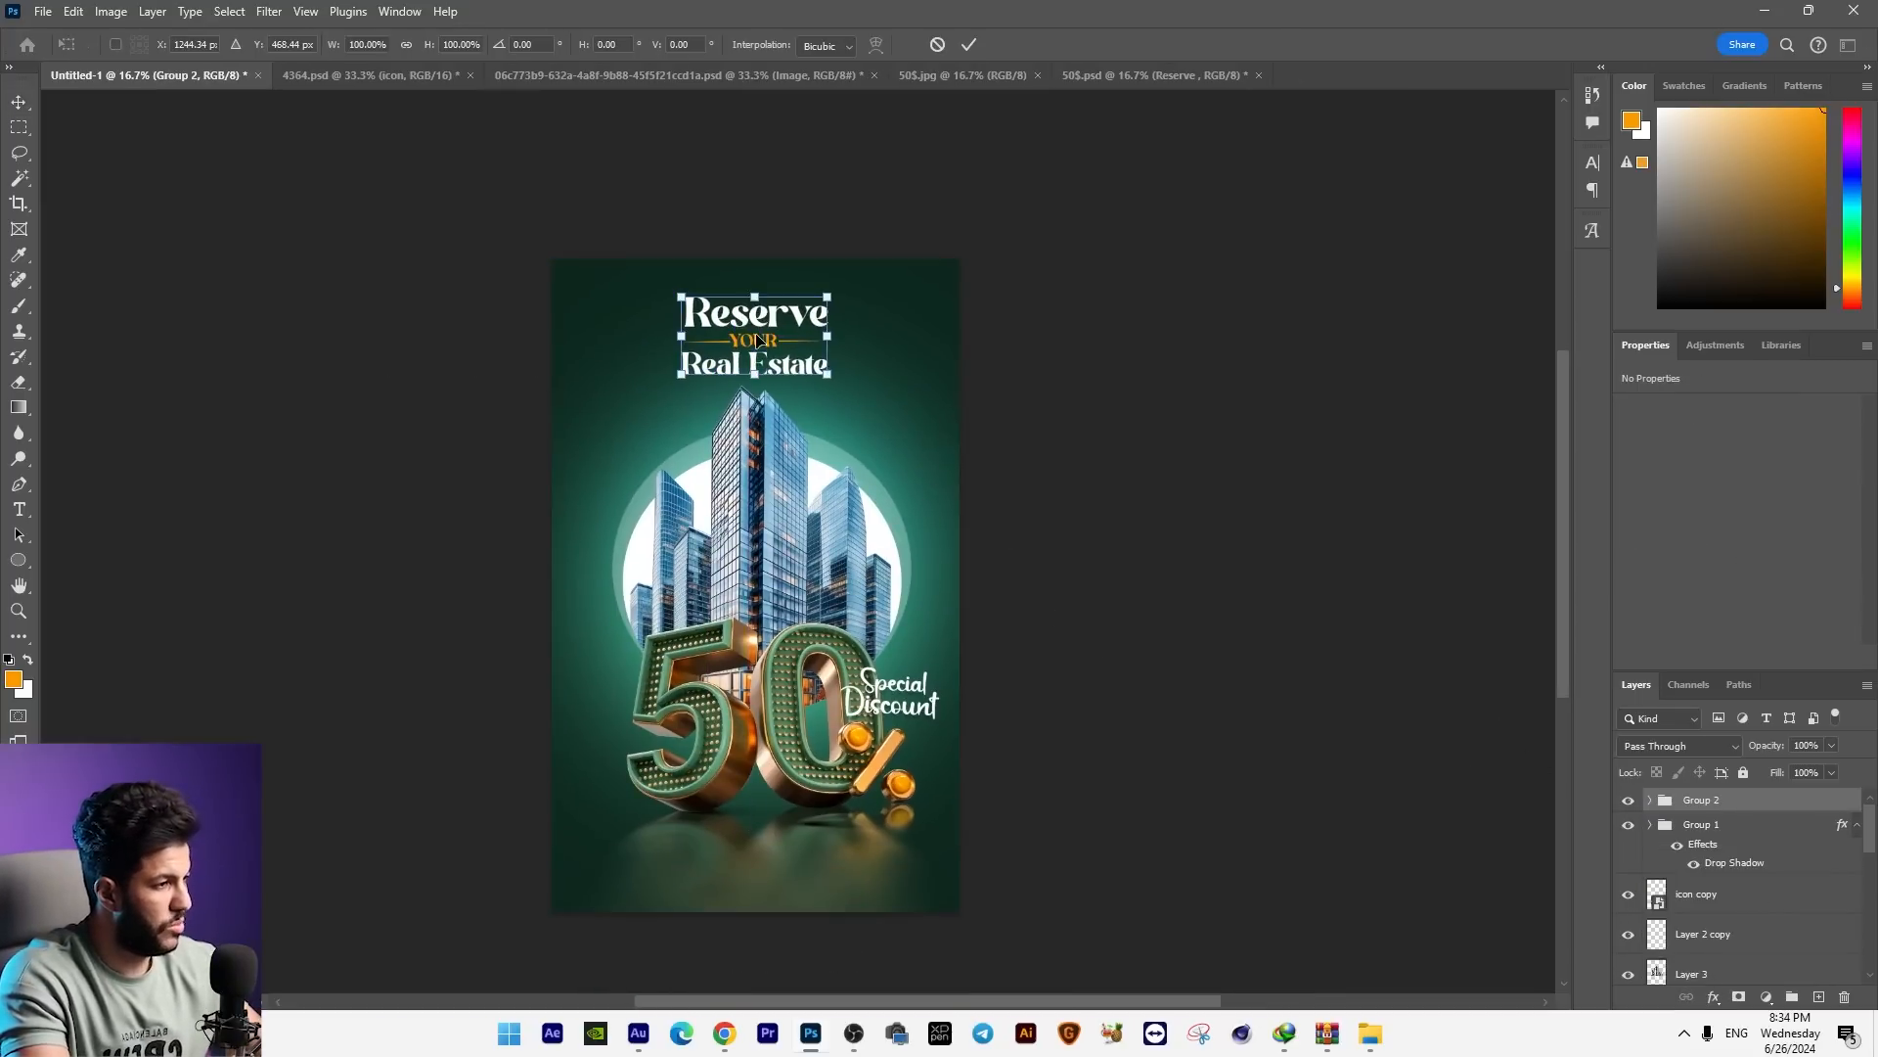
drag(830, 377, 838, 381)
key(Return)
key(shift+Up)
key(shift+Up)
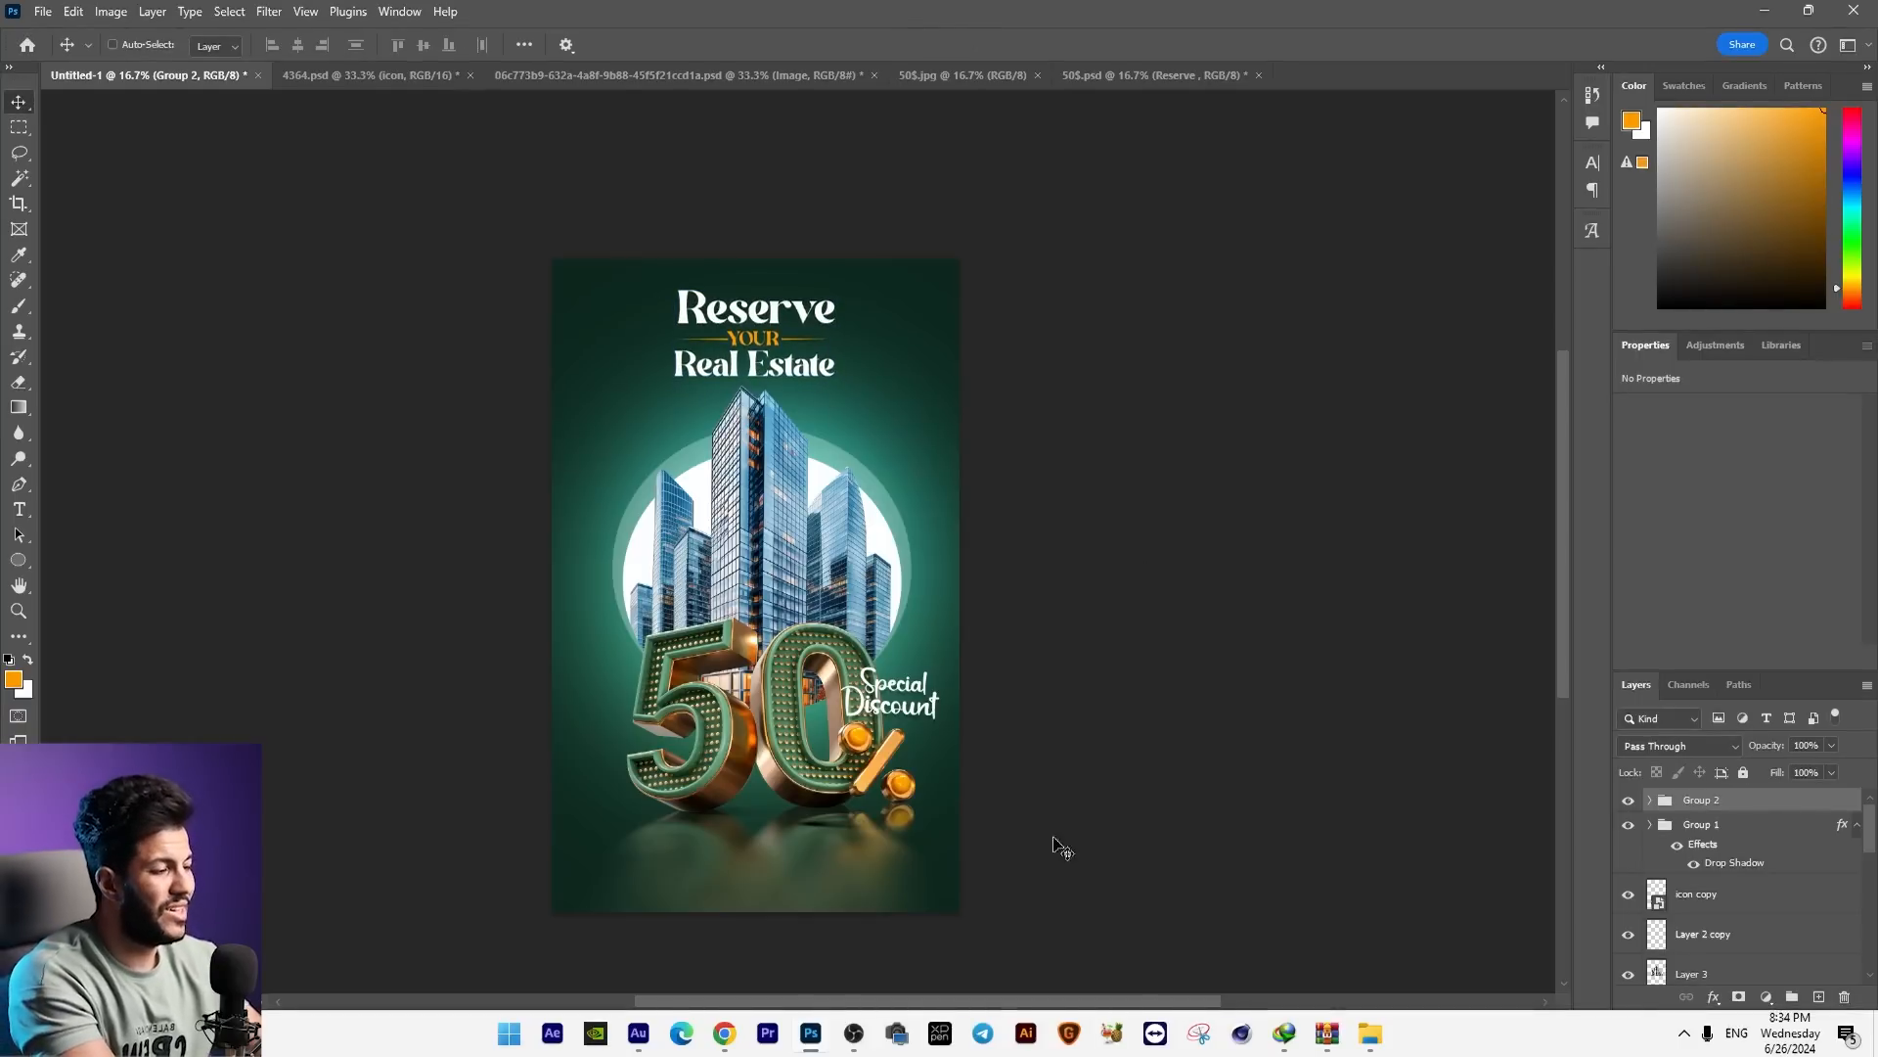
Step: Select the headline, discount label, 50% graphic and skyscraper layers together and nudge the whole composition slightly down
click(1712, 824)
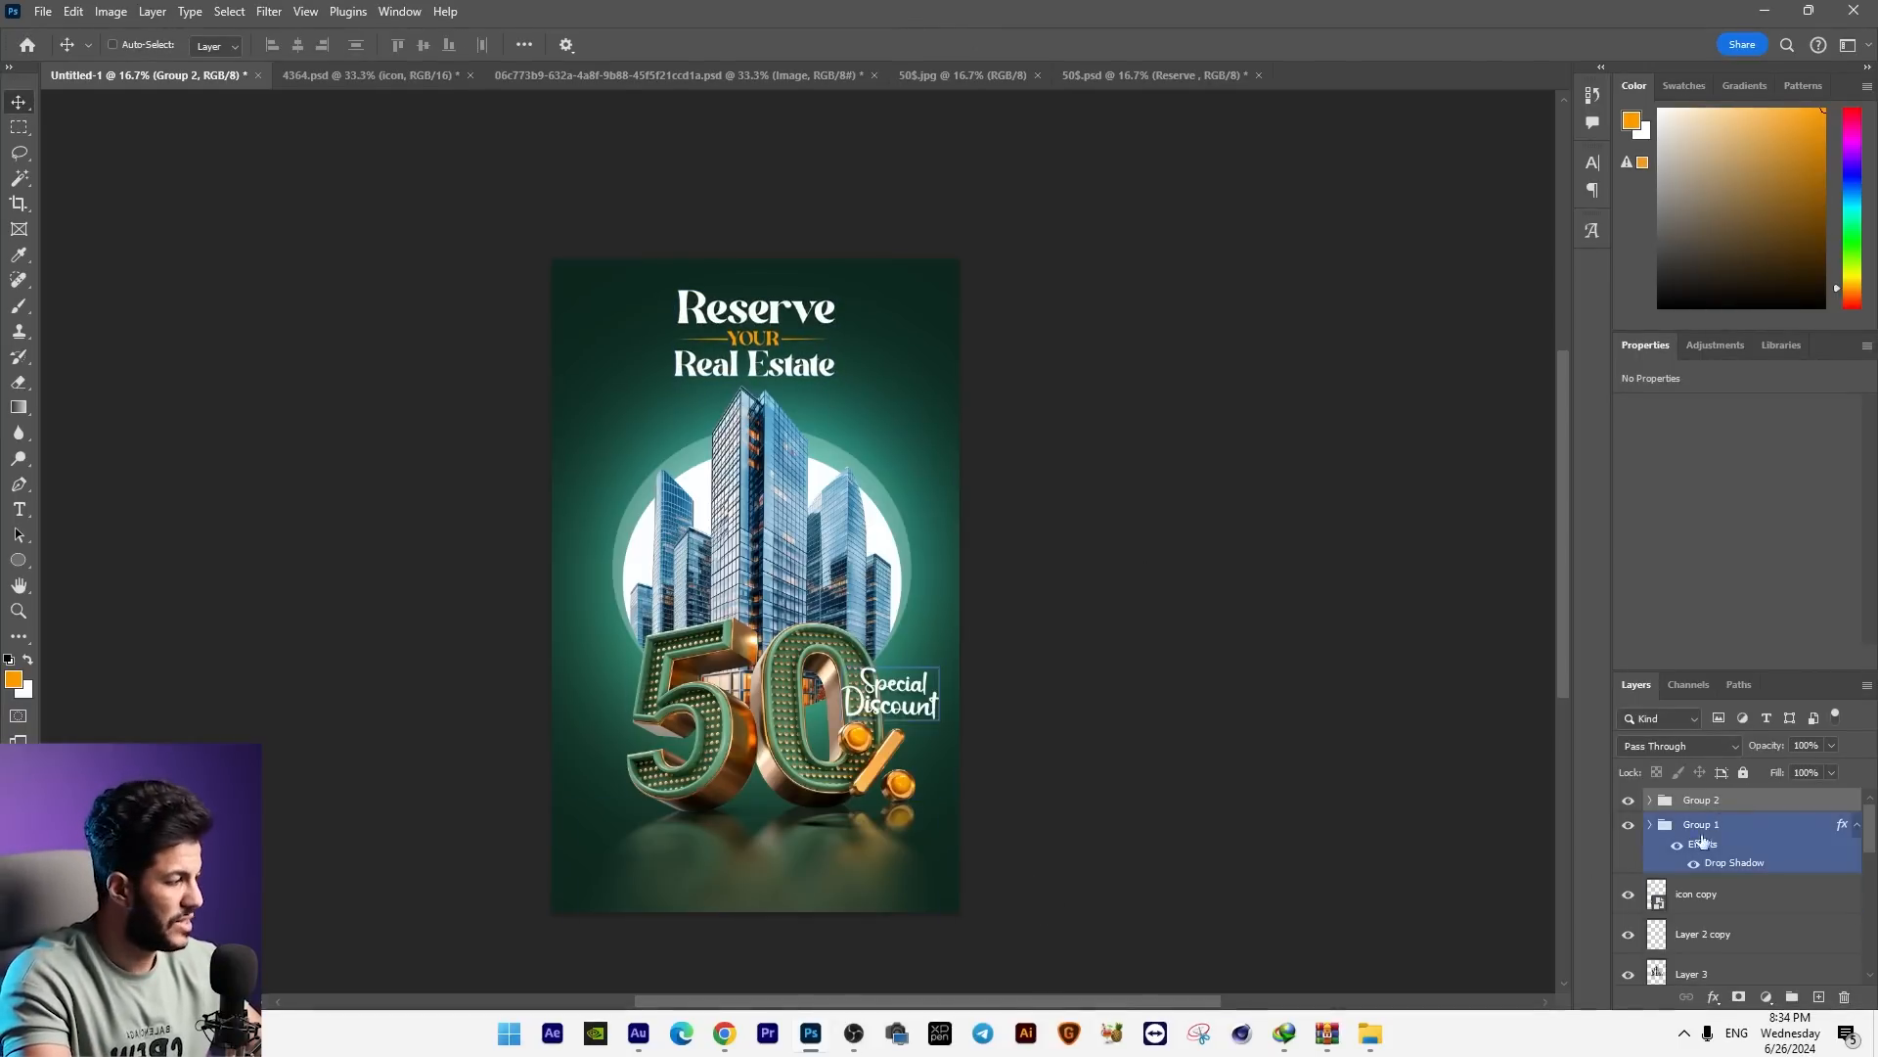
drag(1871, 830, 1870, 977)
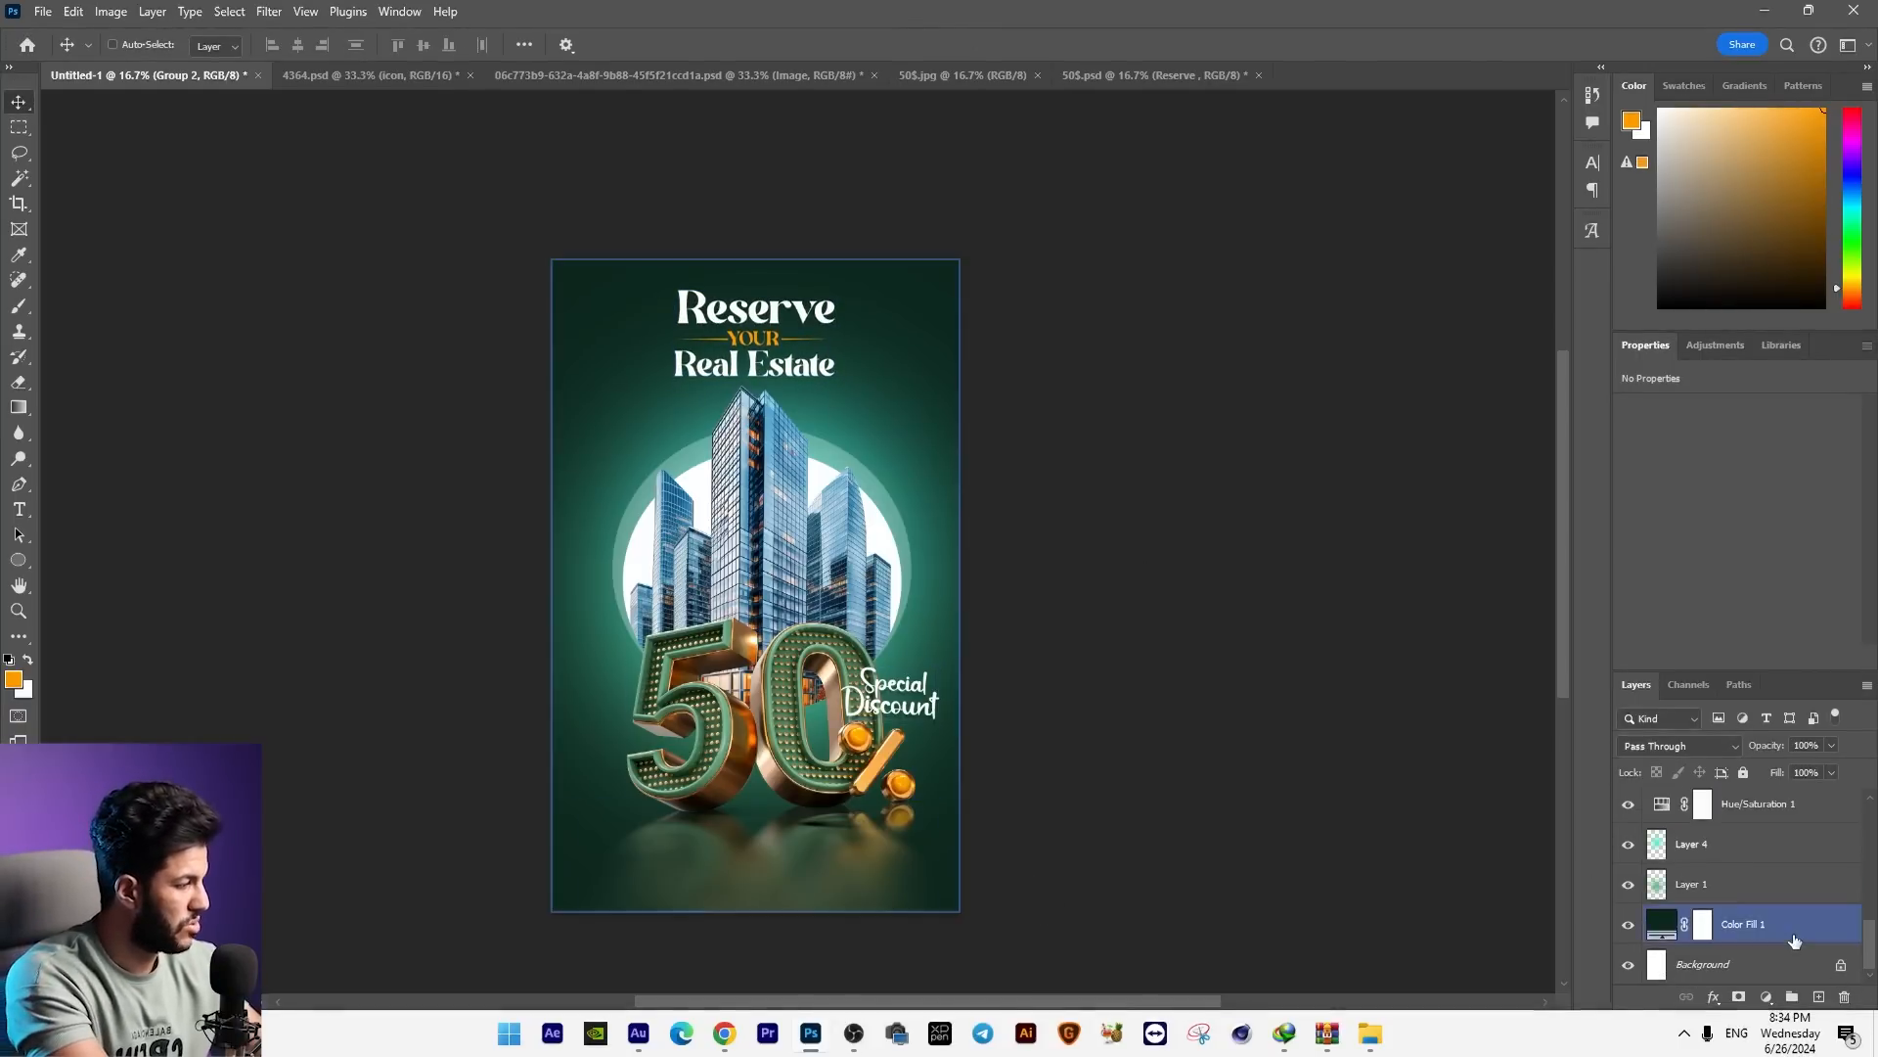
shift+click(1794, 939)
key(shift+Down)
key(shift+Down)
key(shift+Down)
key(shift+Down)
click(1794, 936)
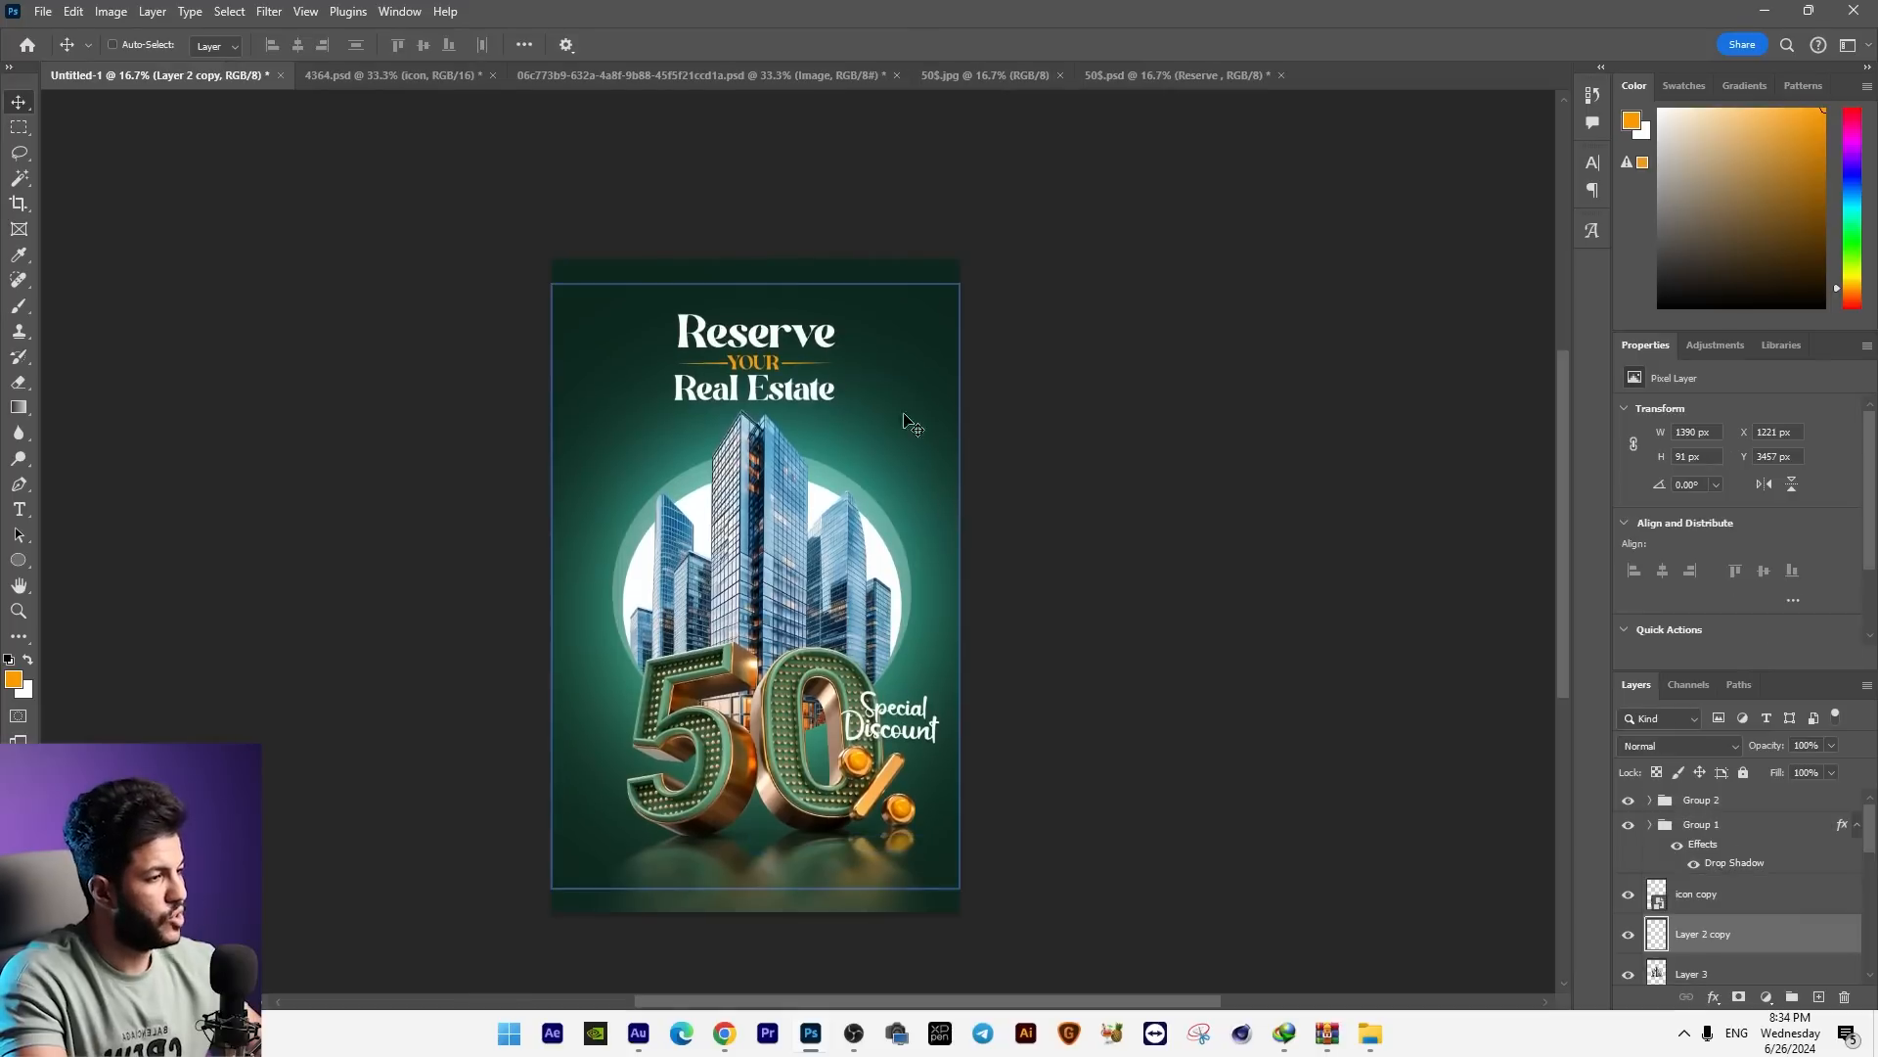
Step: Select the headline group, enlarge it slightly and nudge it up above the tallest skyscraper
right_click(768, 347)
click(833, 362)
key(shift+Up)
key(shift+Up)
key(shift+Up)
key(shift+Up)
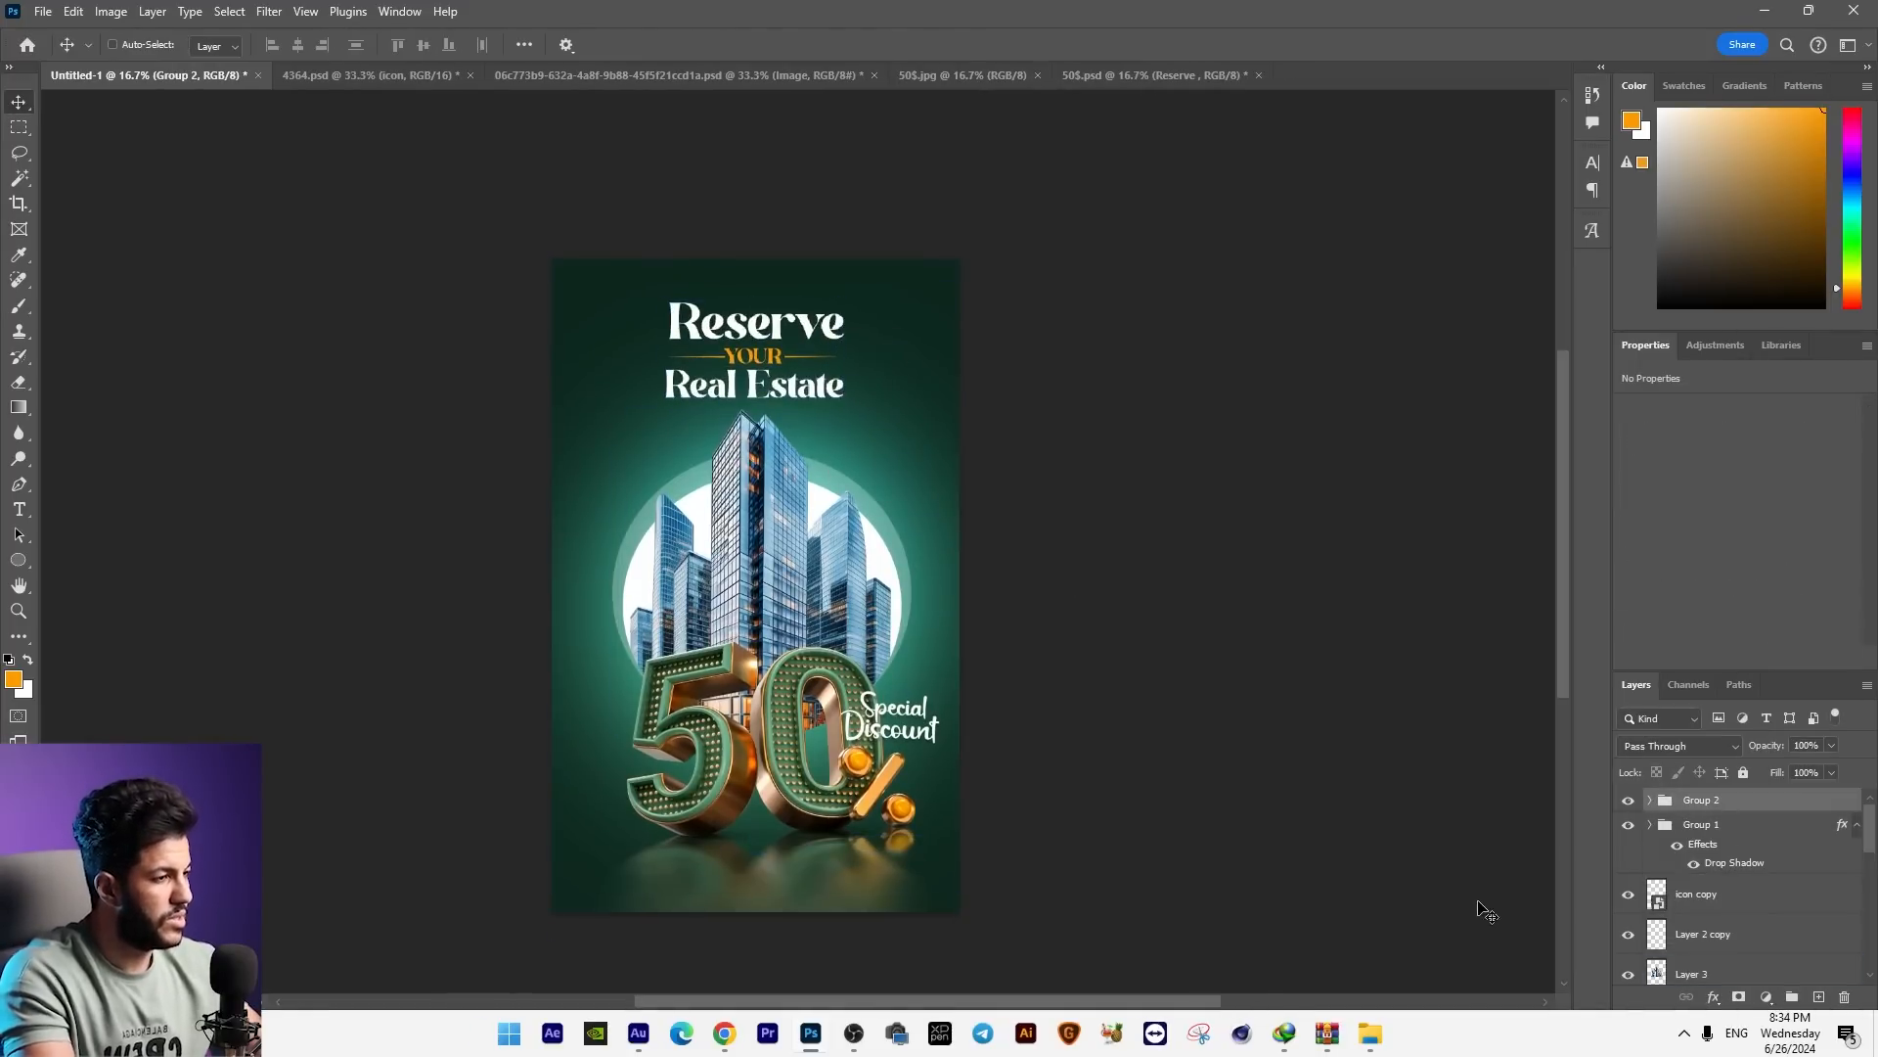
Step: Add the hotline number as white MadaniArabic-Regular text in the ad's lower-left corner, enlarged to about 46 pt
drag(1155, 555, 1159, 521)
key(ctrl+plus)
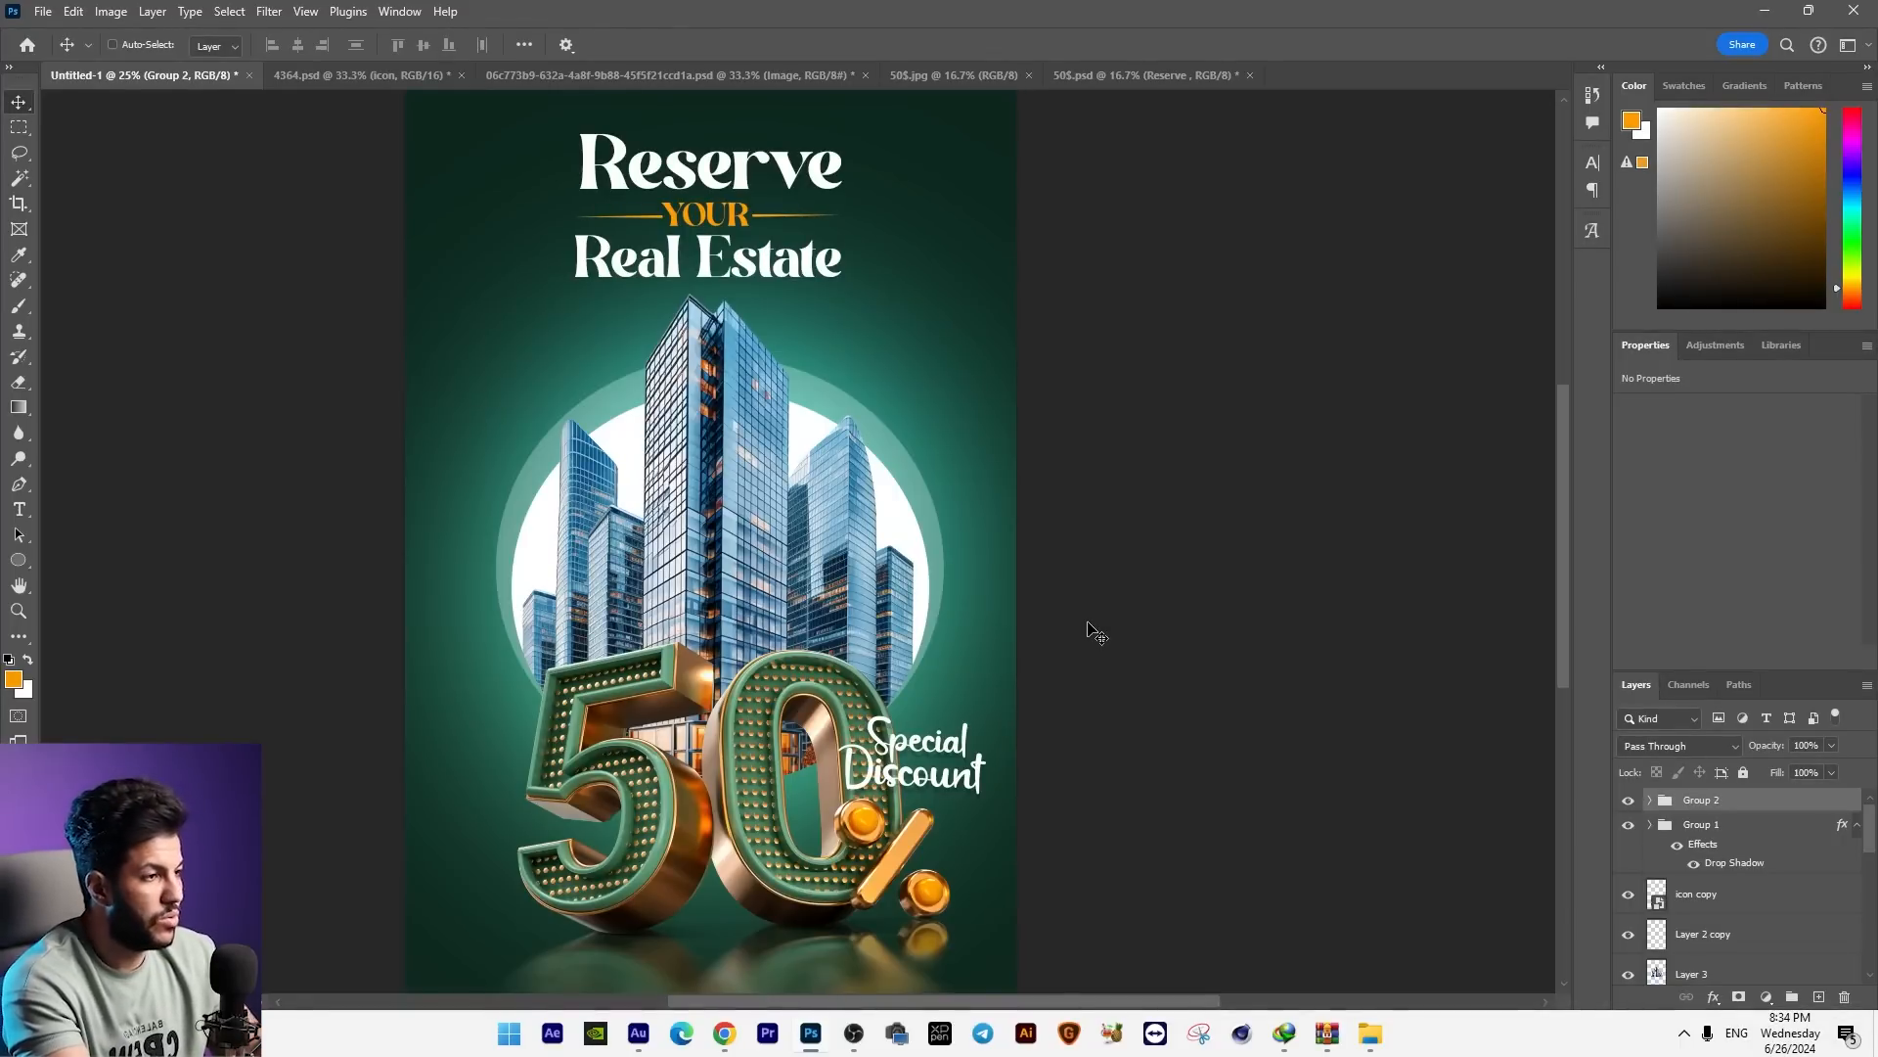
mouse_move(839, 682)
mouse_down()
mouse_move(844, 621)
mouse_move(820, 665)
mouse_up()
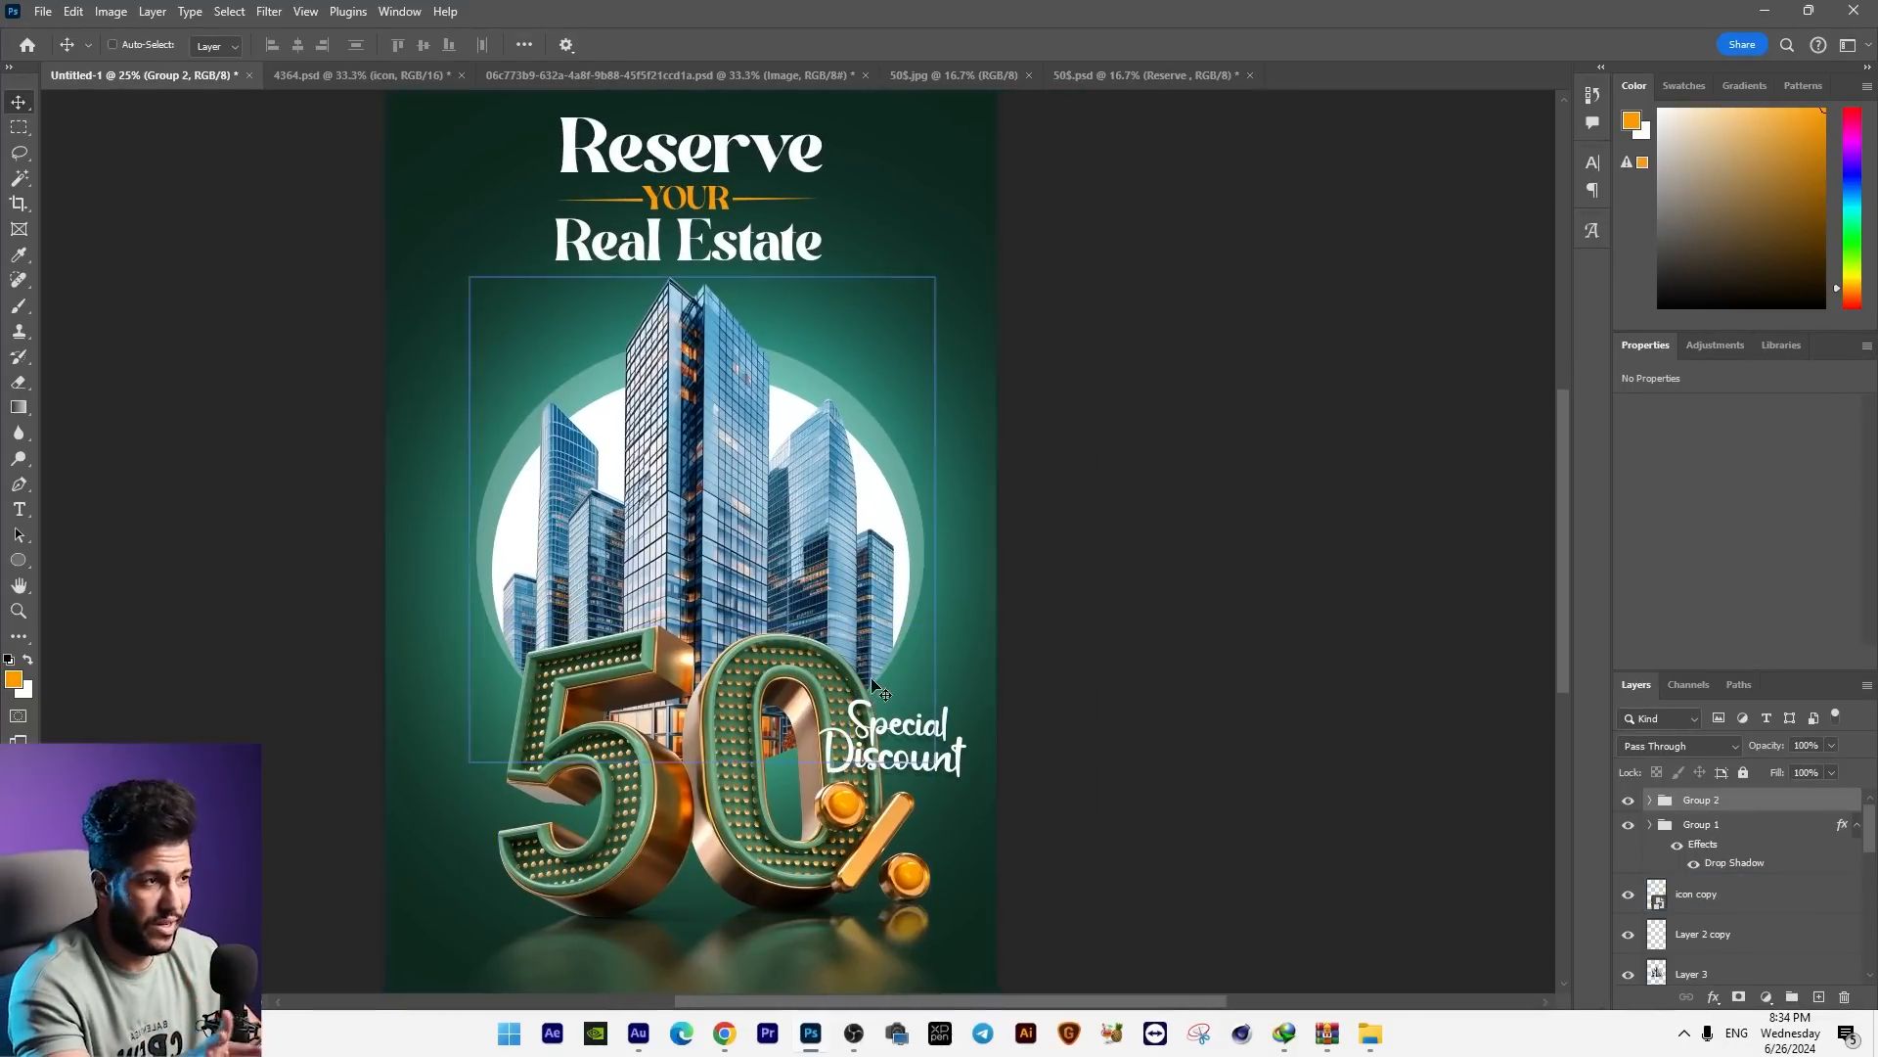
key(ctrl+plus)
drag(471, 526, 539, 262)
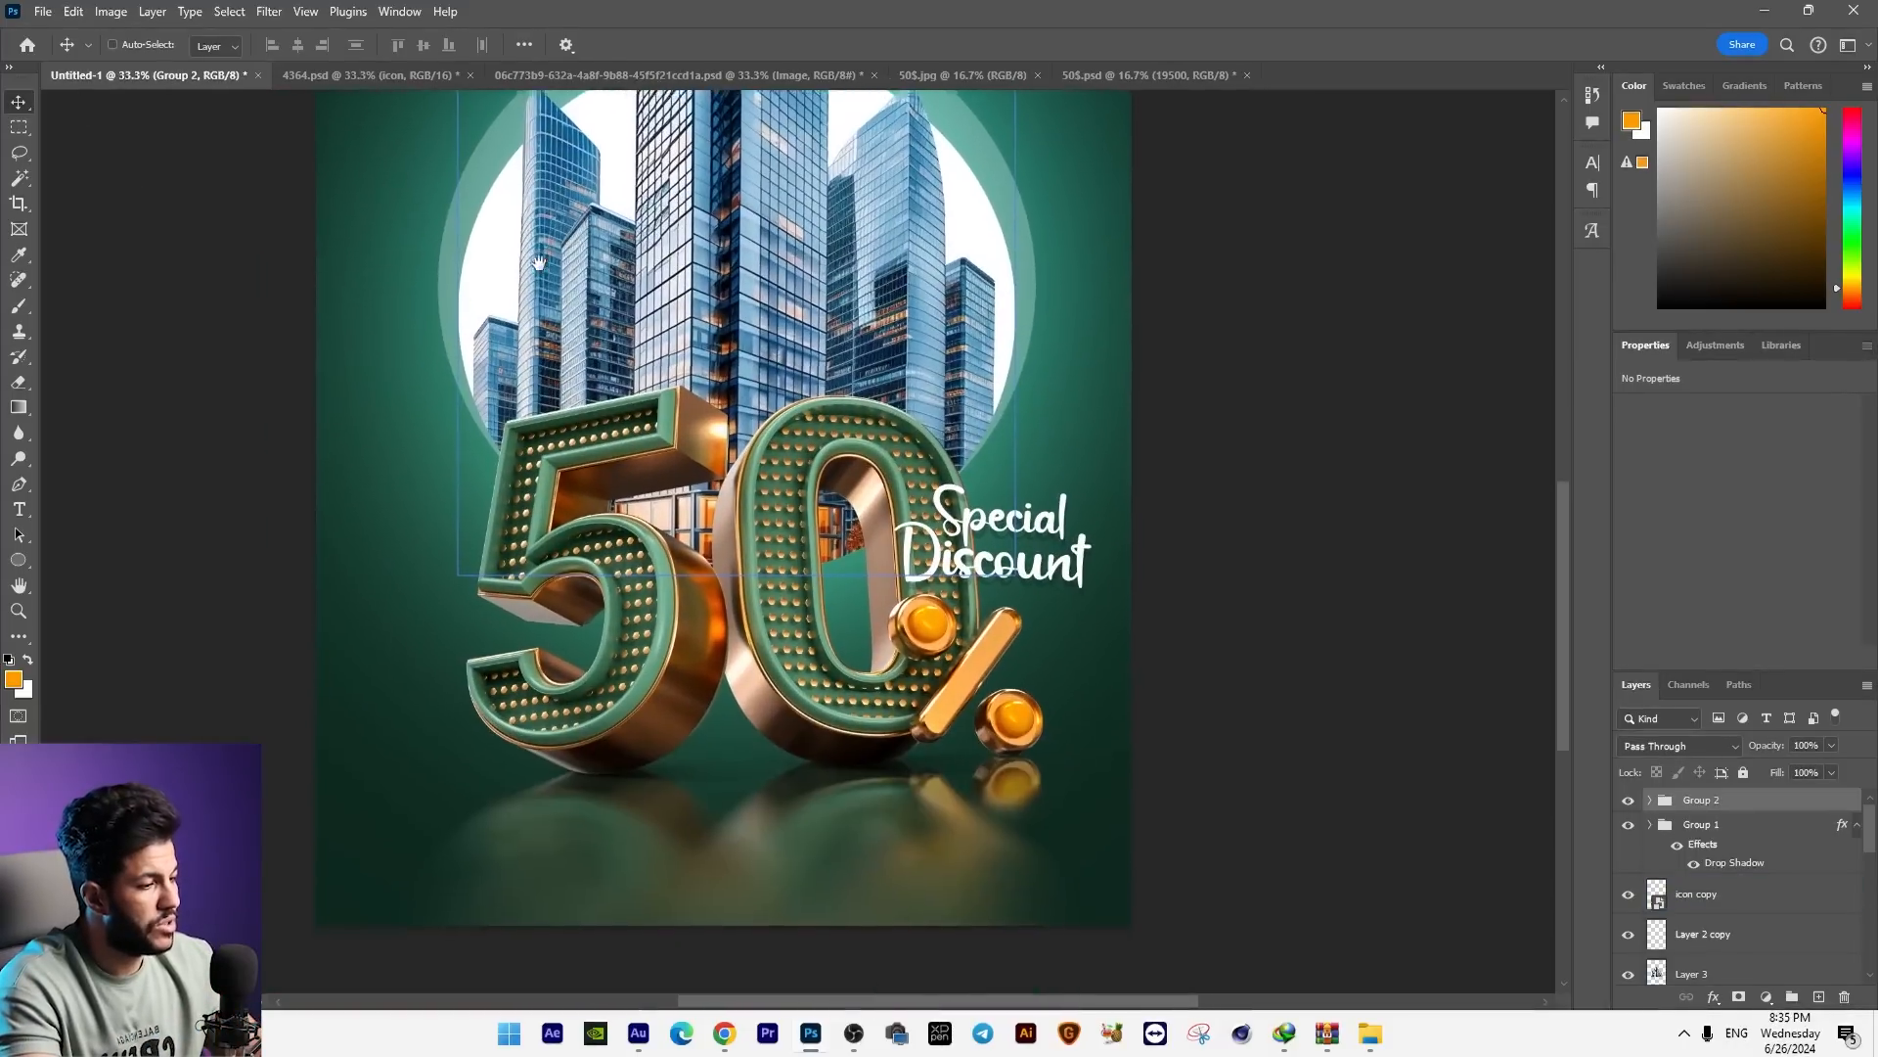
key(ctrl+plus)
drag(391, 831, 539, 585)
key(t)
click(455, 735)
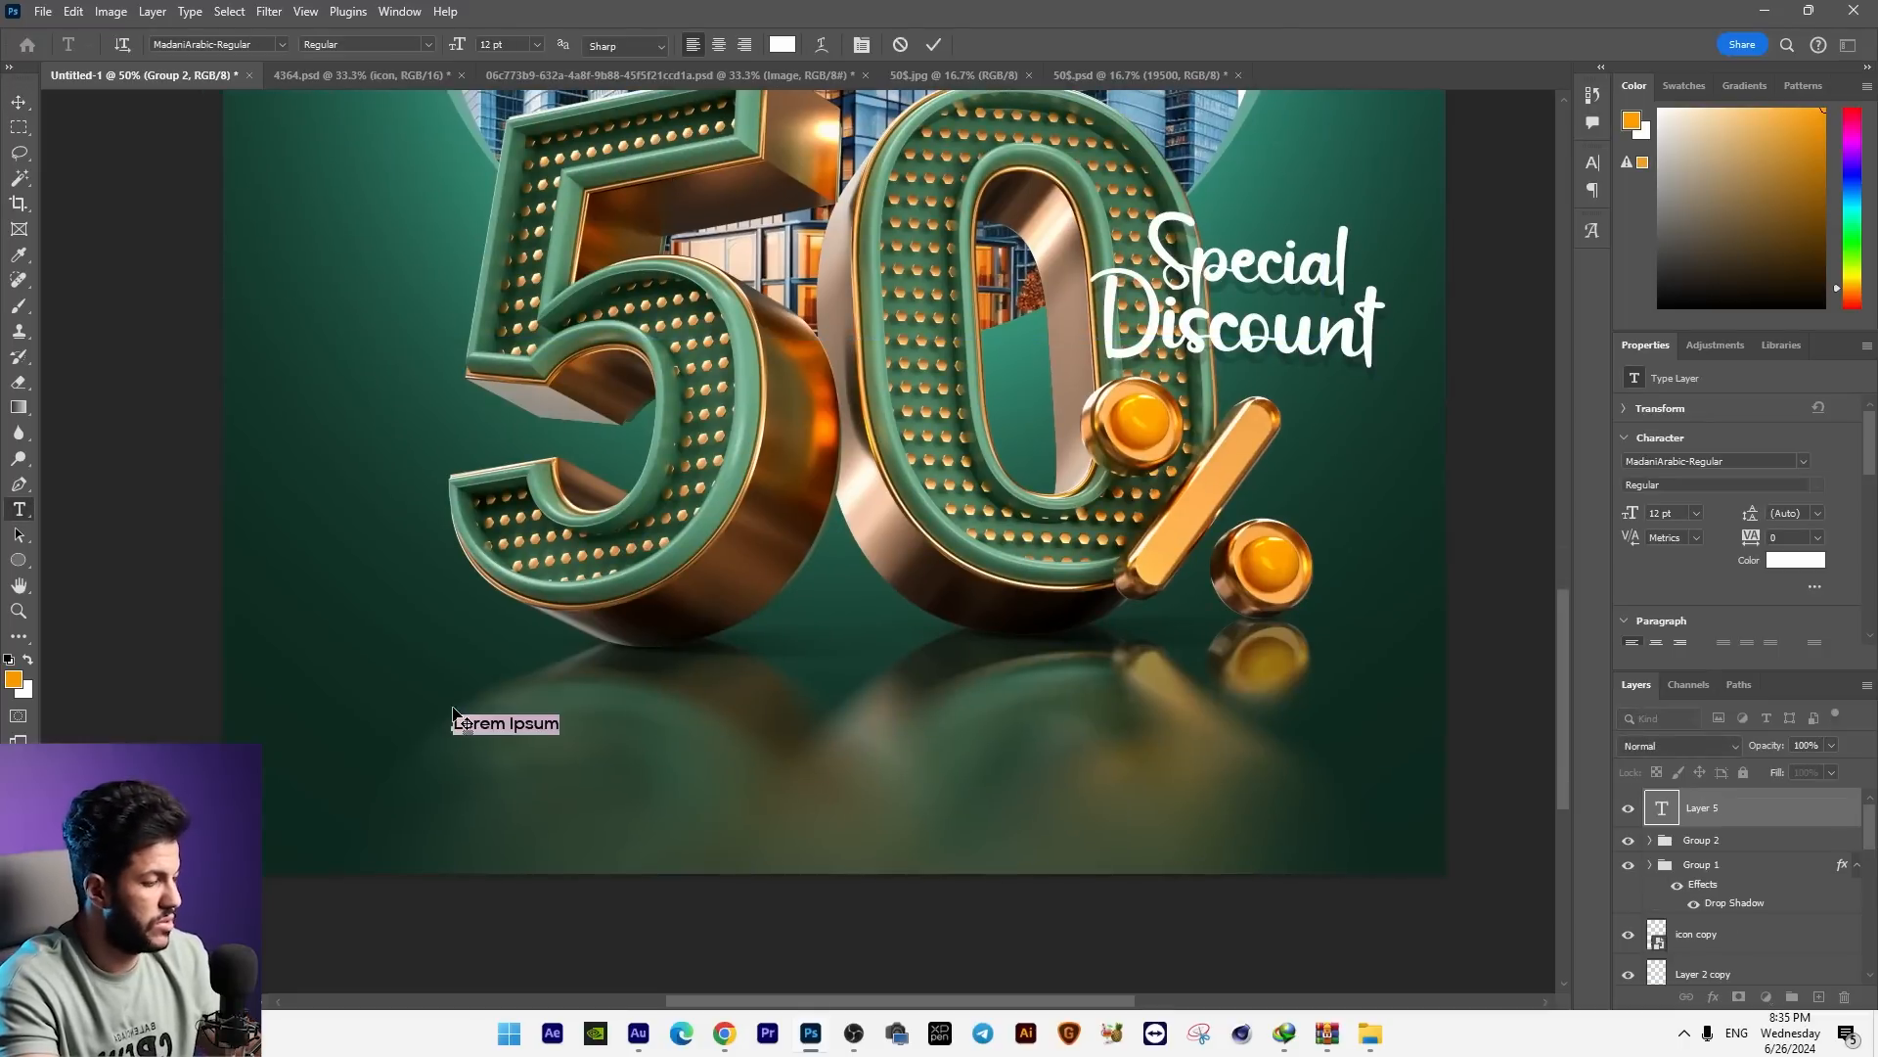
text(19500)
key(ctrl+t)
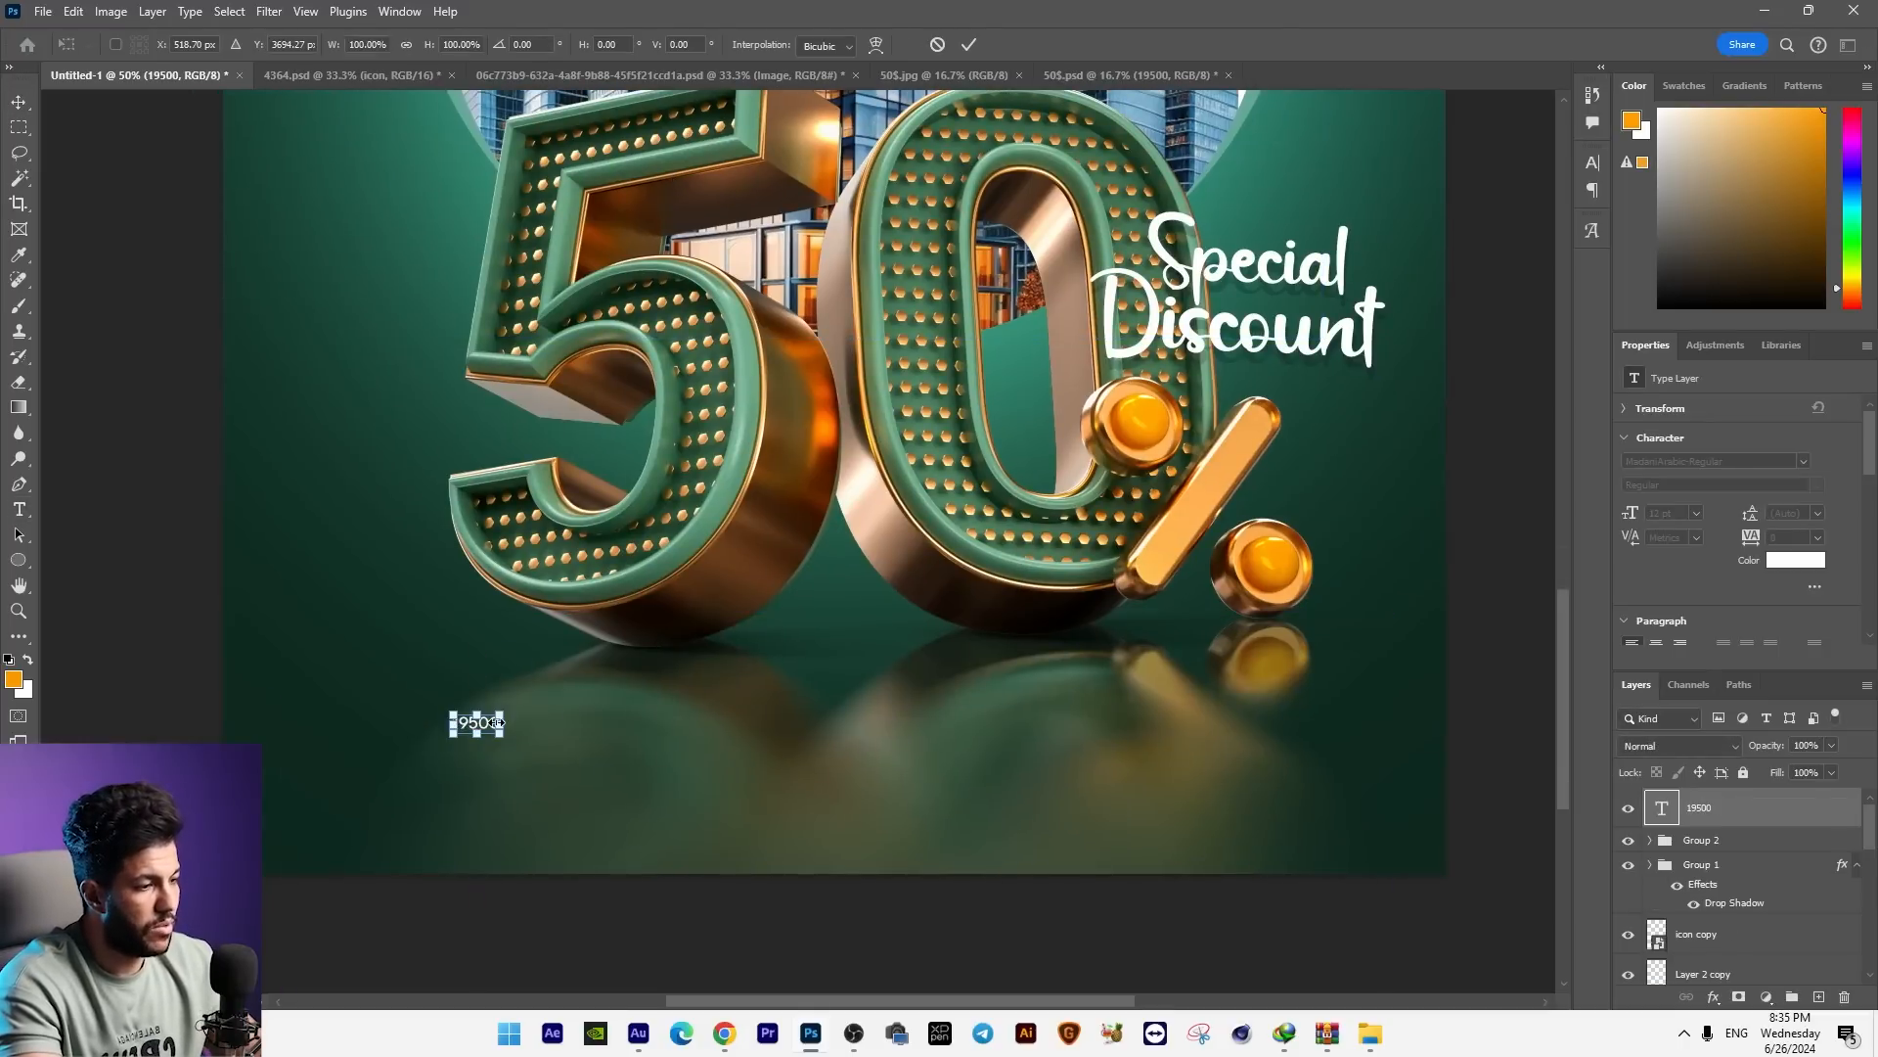
drag(567, 694, 570, 690)
key(Return)
Step: Duplicate the hotline number below itself, retype the copy as "HOTLINE", shrink it to about 18 pt and colour it orange
drag(528, 723, 441, 840)
double_click(441, 839)
text(HOTLINE)
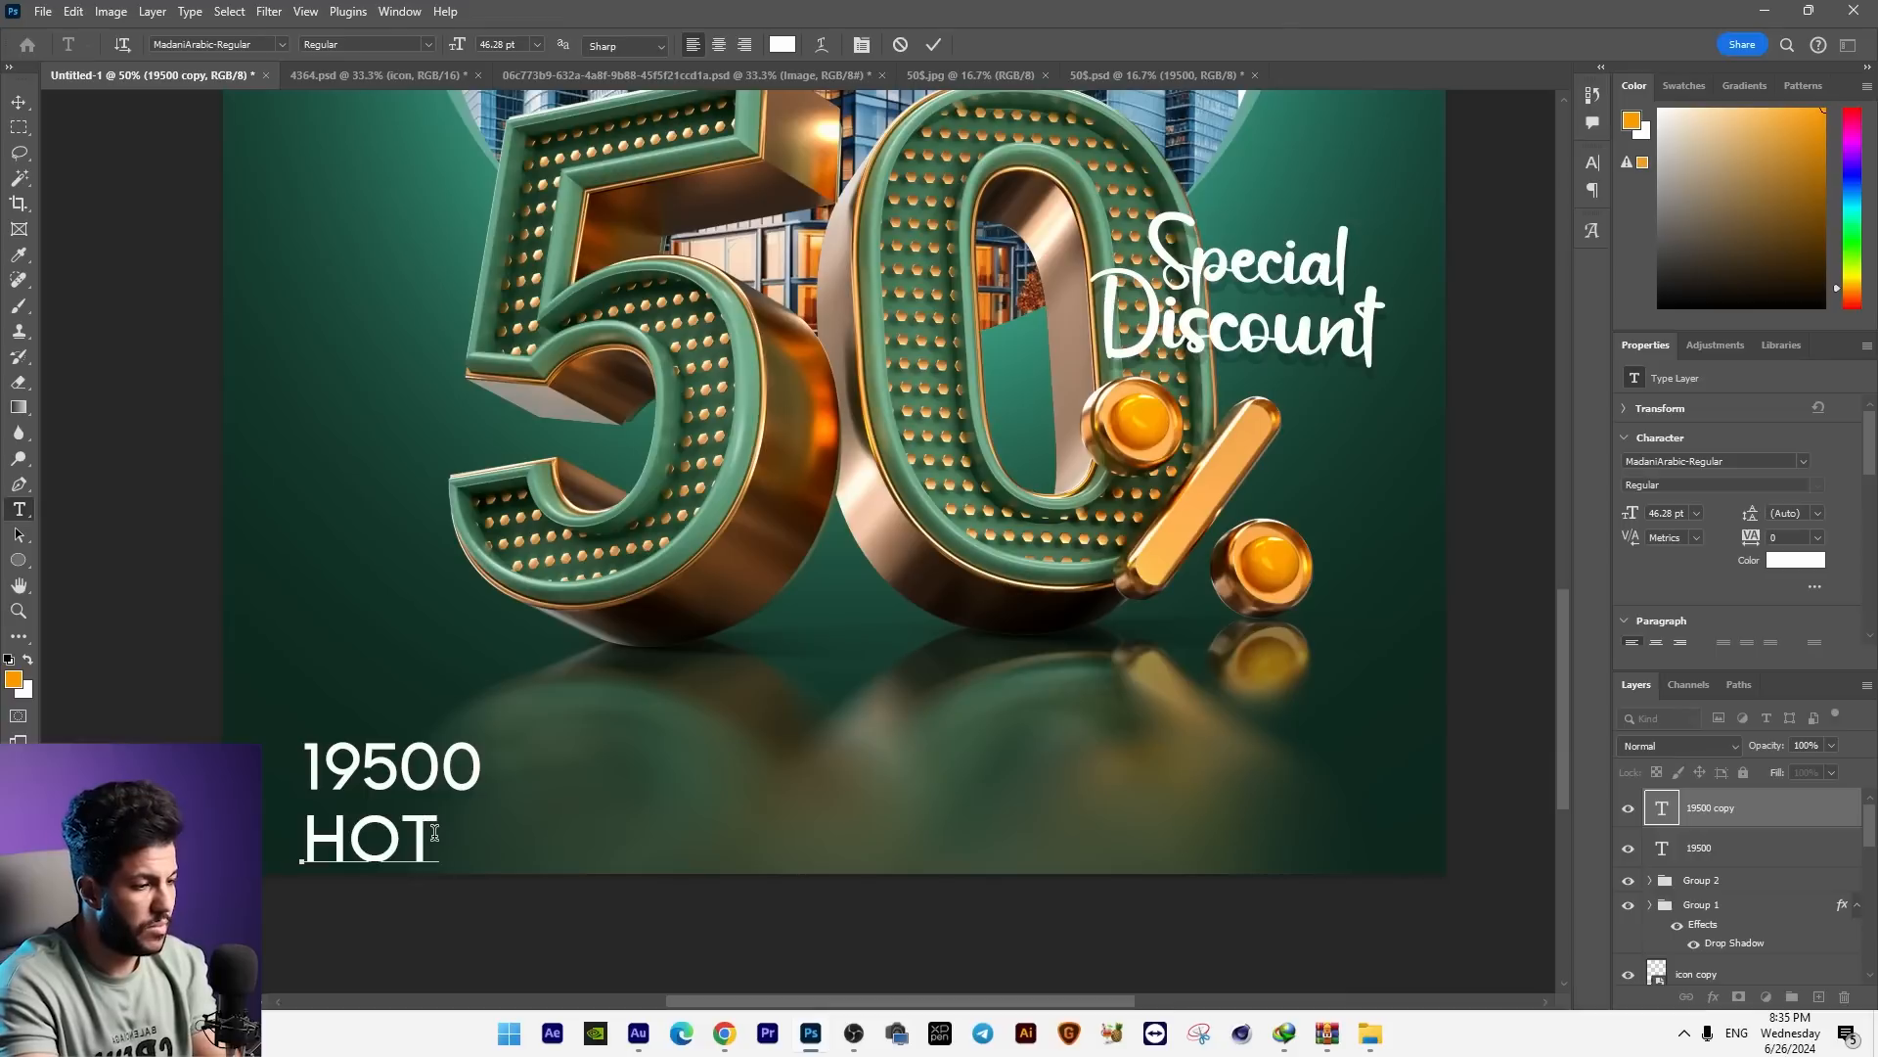
key(ctrl+Return)
key(ctrl+t)
drag(575, 843, 393, 810)
key(Return)
double_click(393, 810)
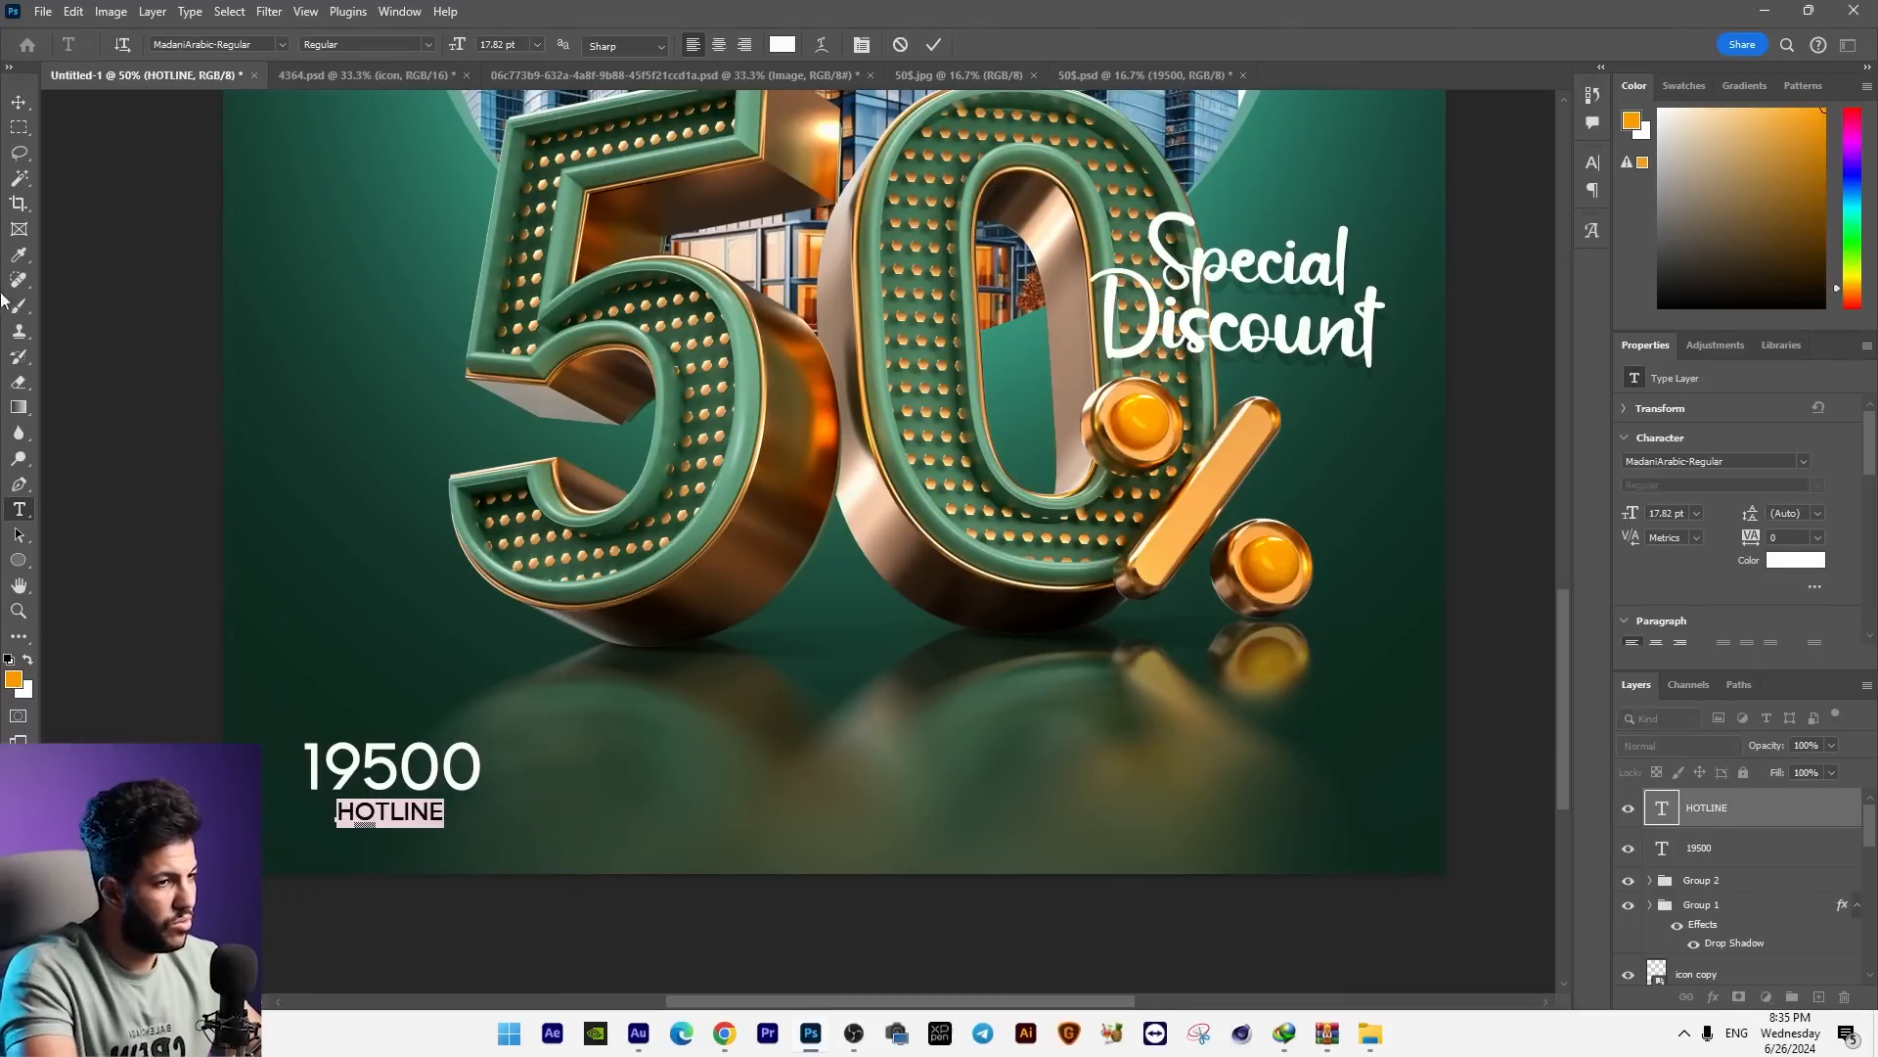
click(18, 104)
Step: Duplicate the hotline number above itself and turn the copy into a phone icon using the letter "n" in the typeecon font
right_click(431, 779)
click(454, 794)
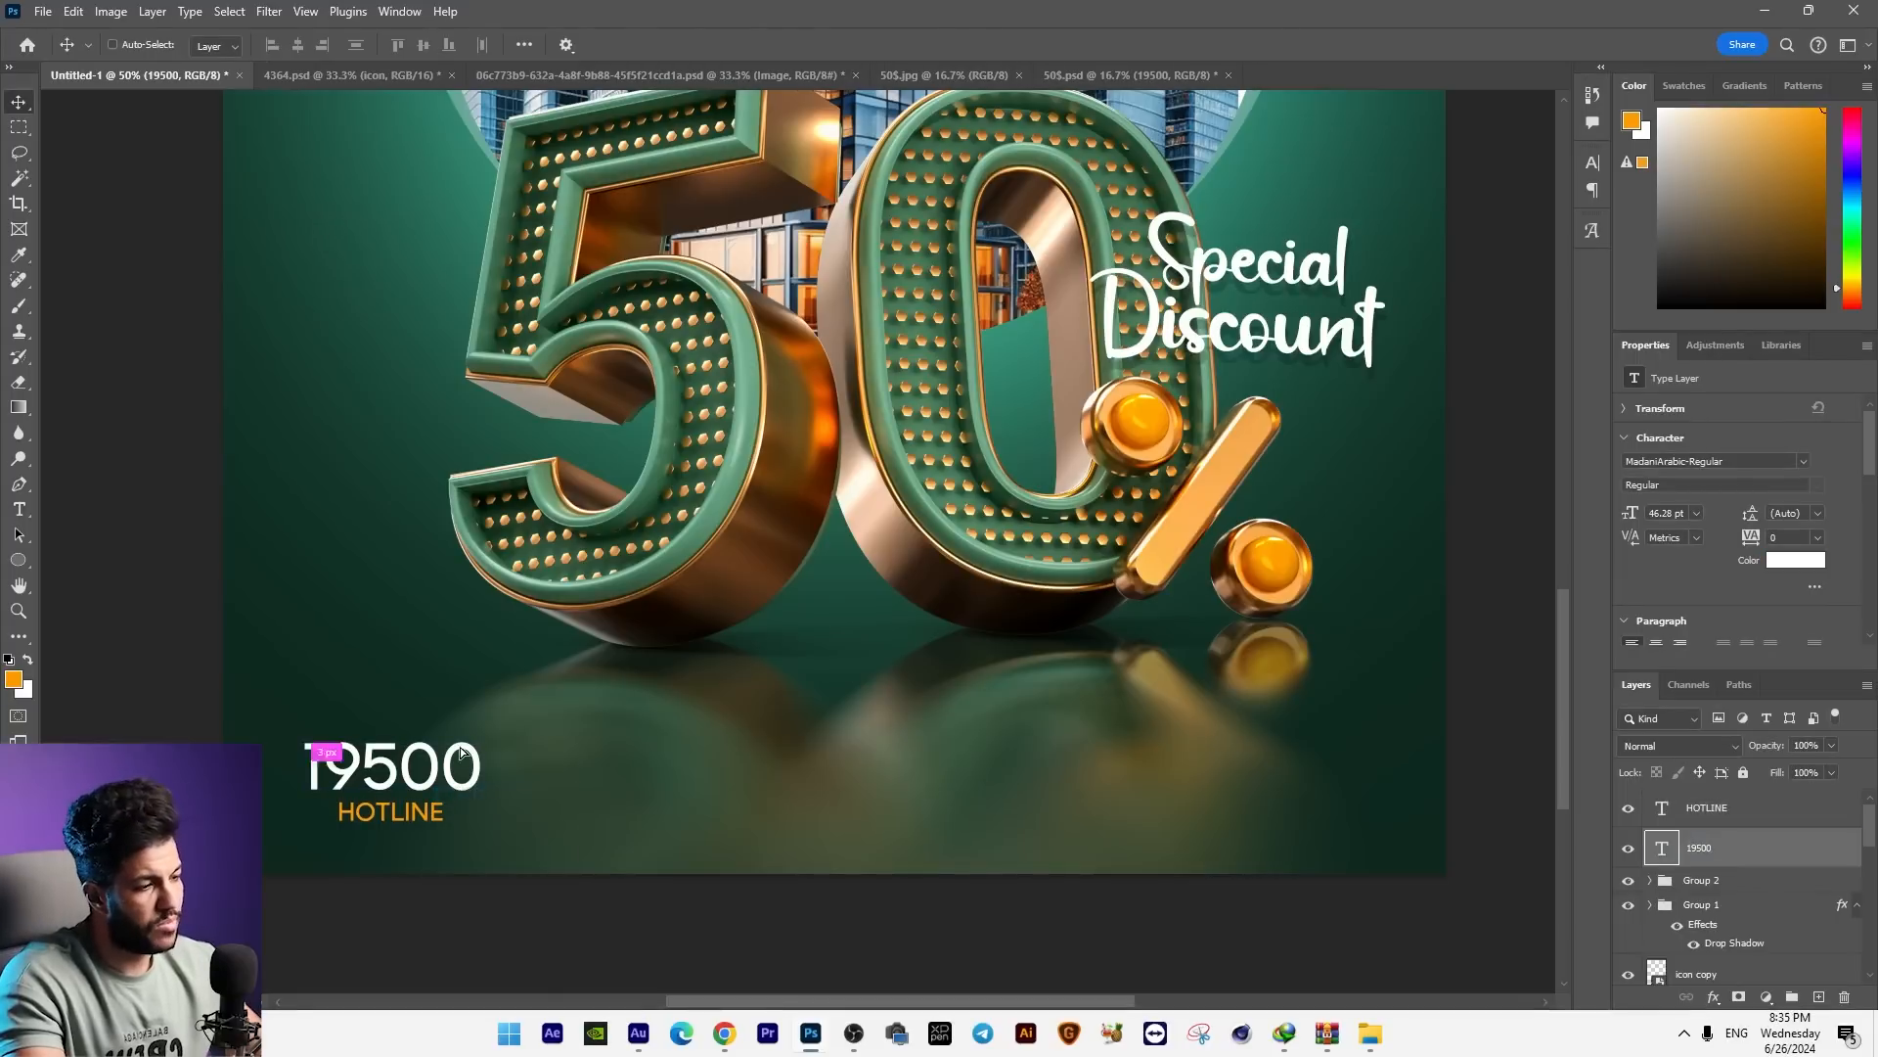
drag(442, 779, 442, 684)
double_click(352, 665)
text(N)
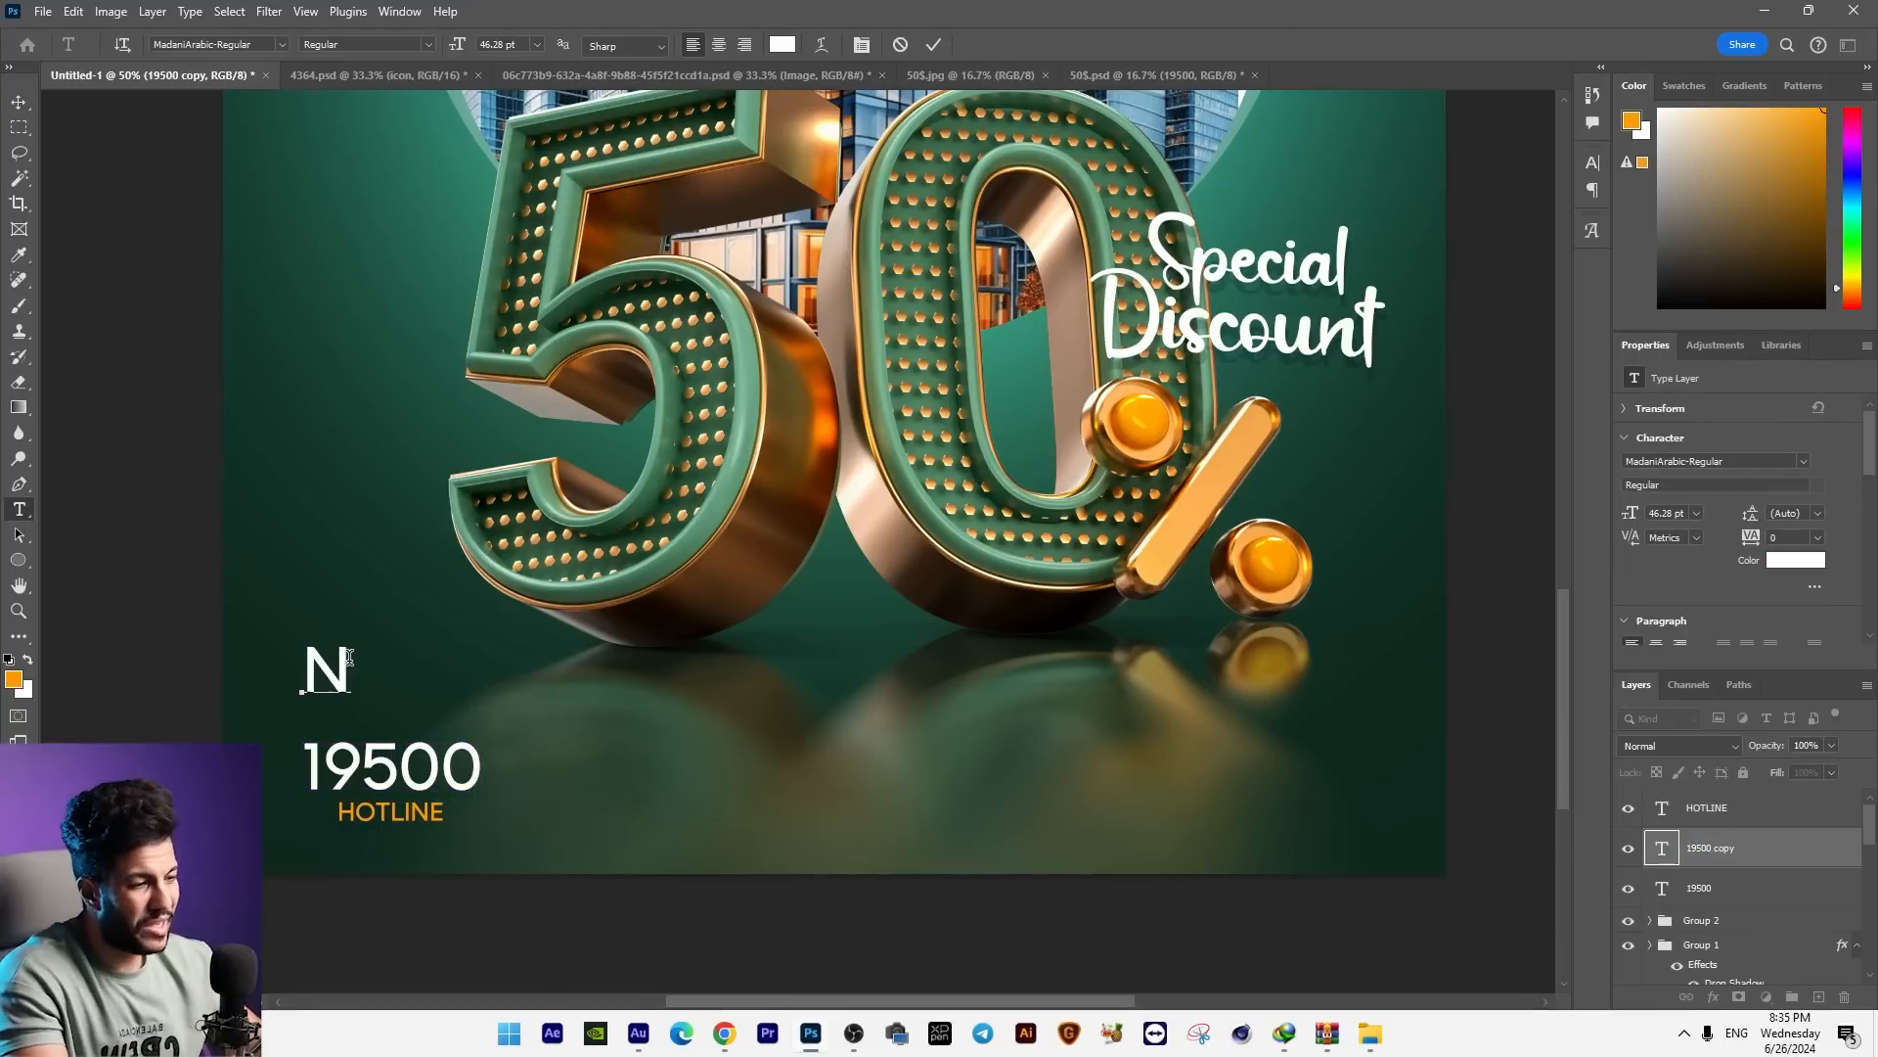
key(ctrl+a)
click(261, 45)
text(typeecon)
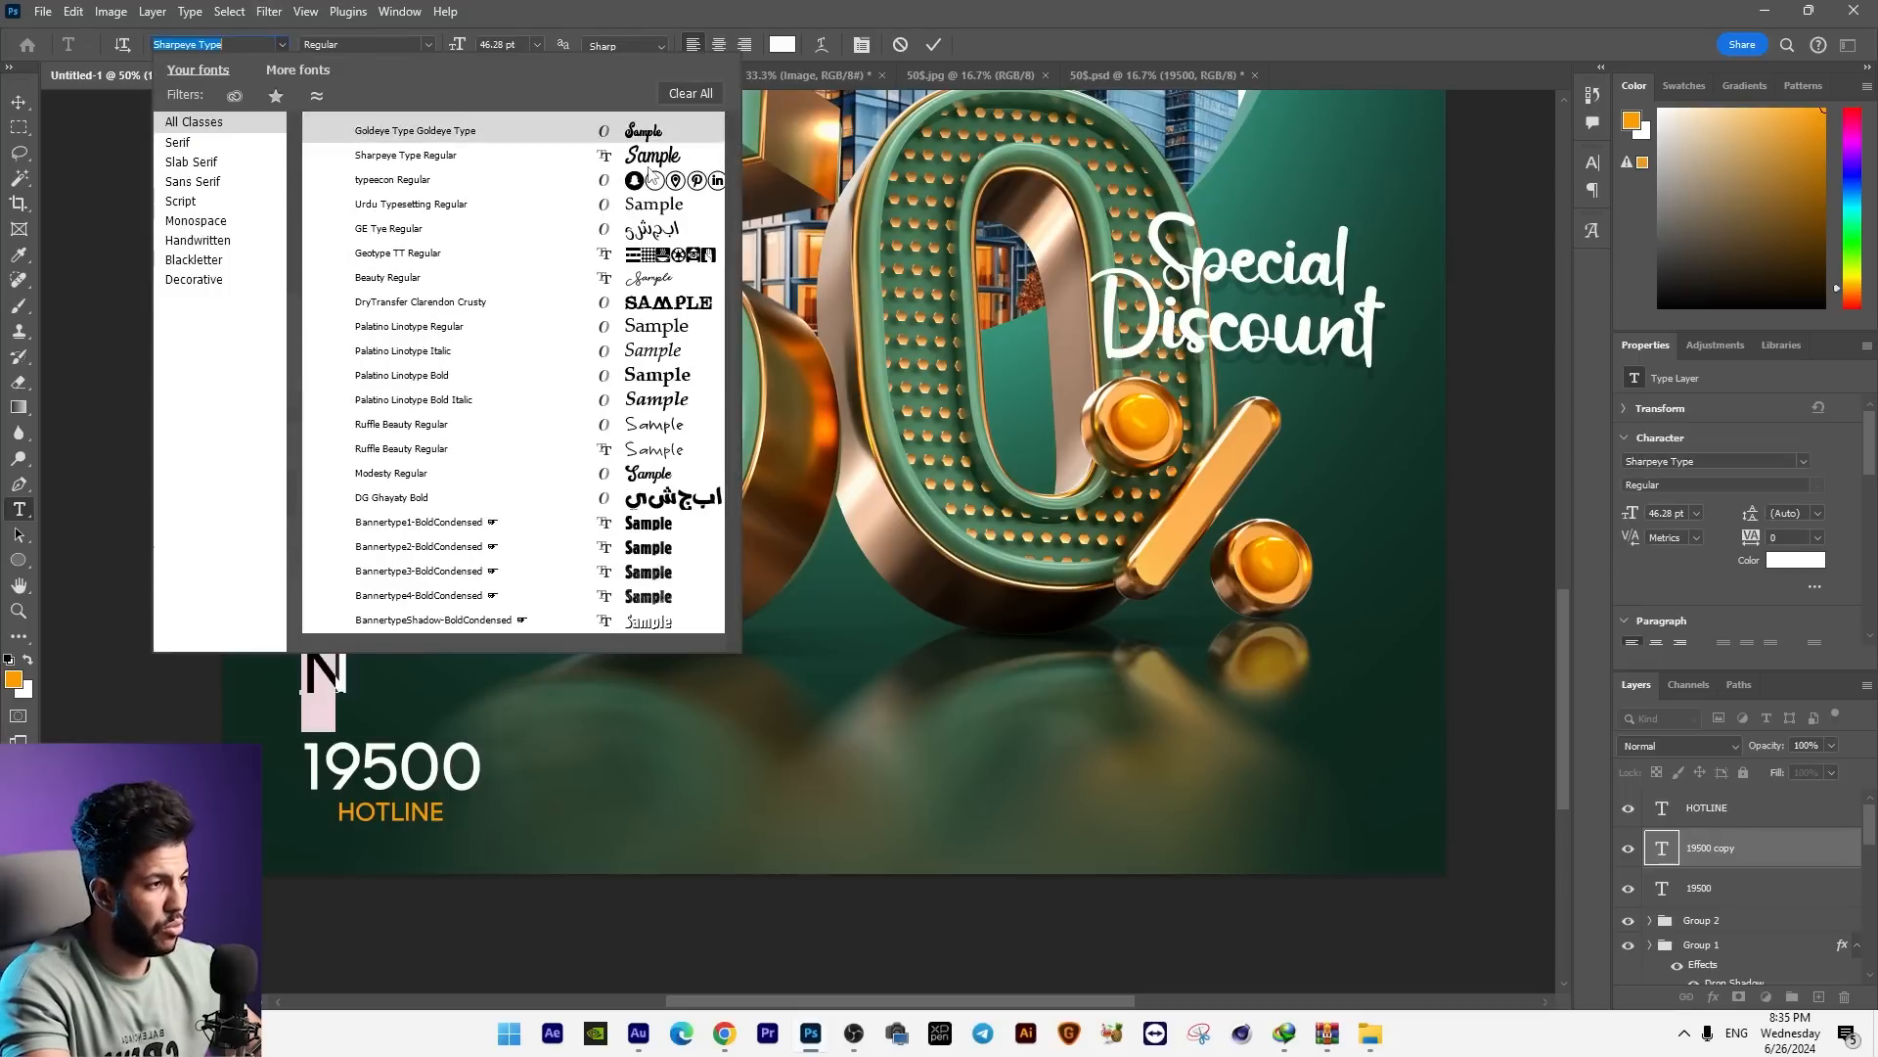
key(Return)
click(22, 104)
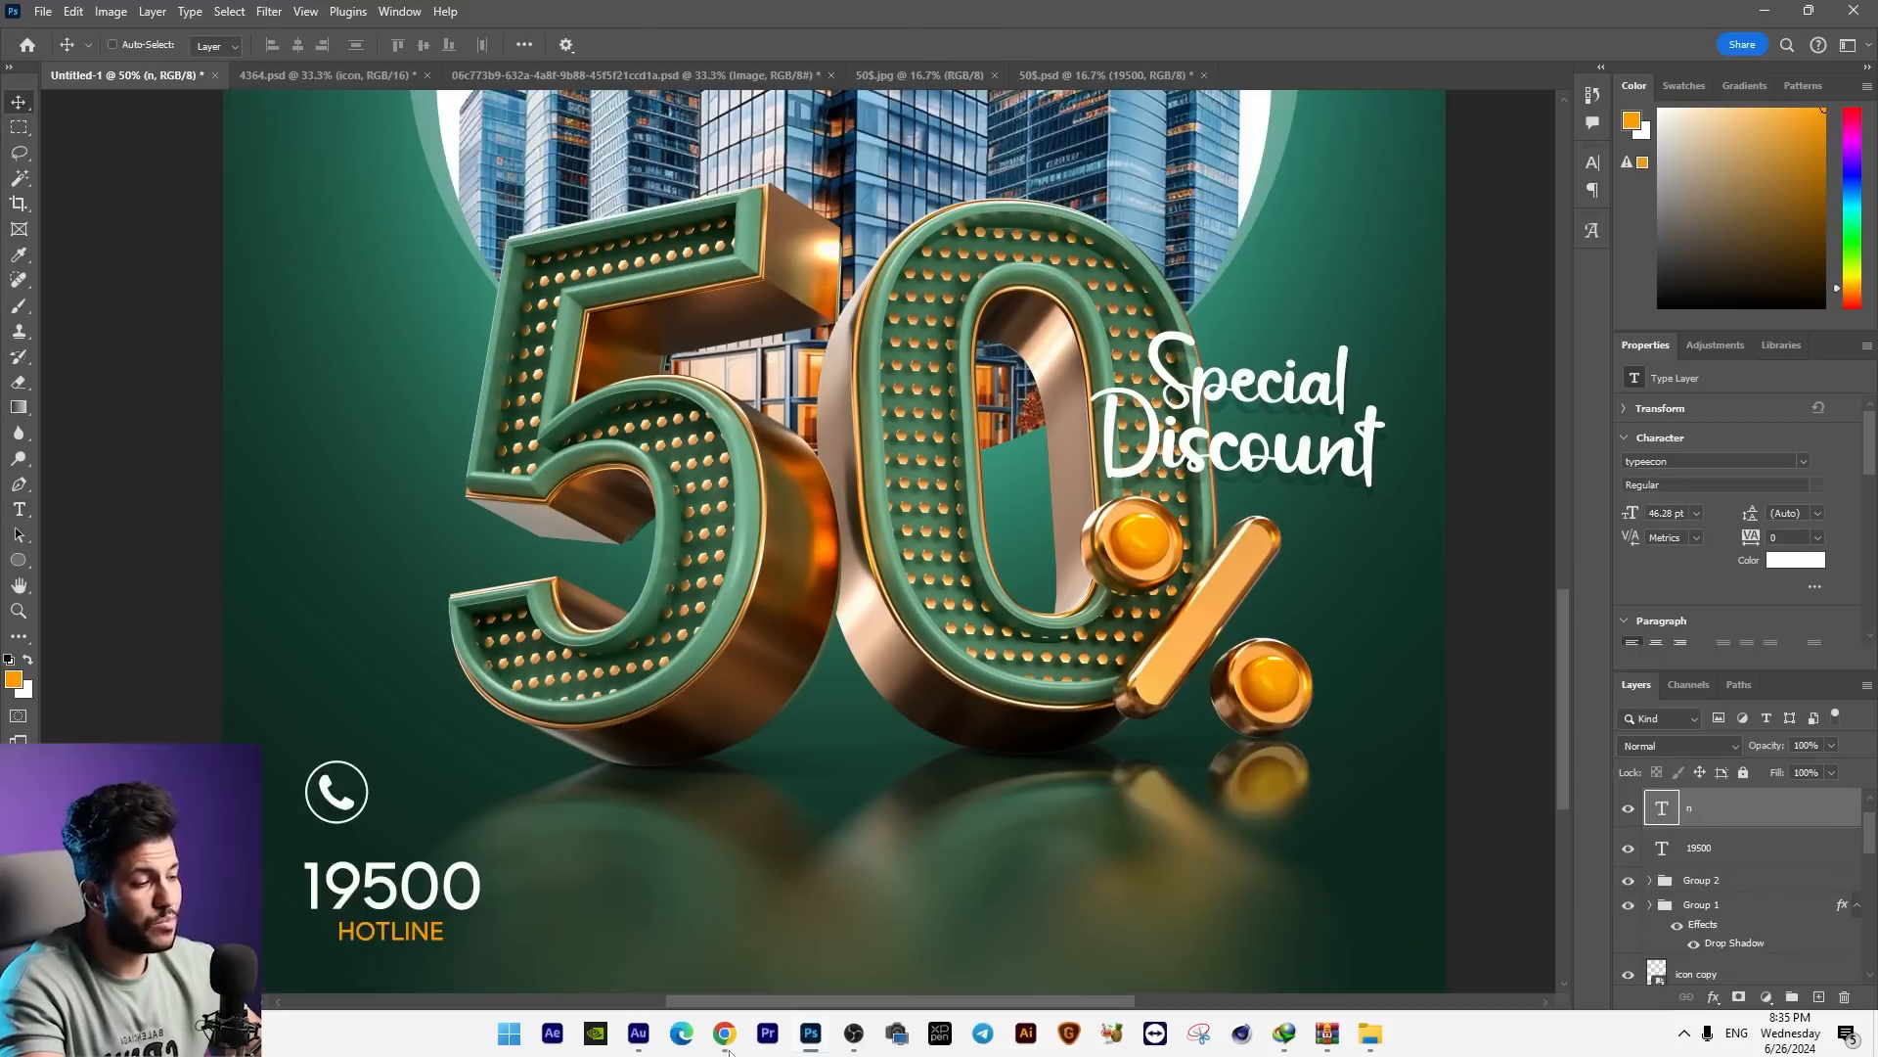
Step: Shrink the phone icon to about 35 pt and centre it above the hotline number
mouse_move(422, 811)
mouse_down()
mouse_move(477, 851)
mouse_move(418, 799)
mouse_up()
key(ctrl+t)
key(Return)
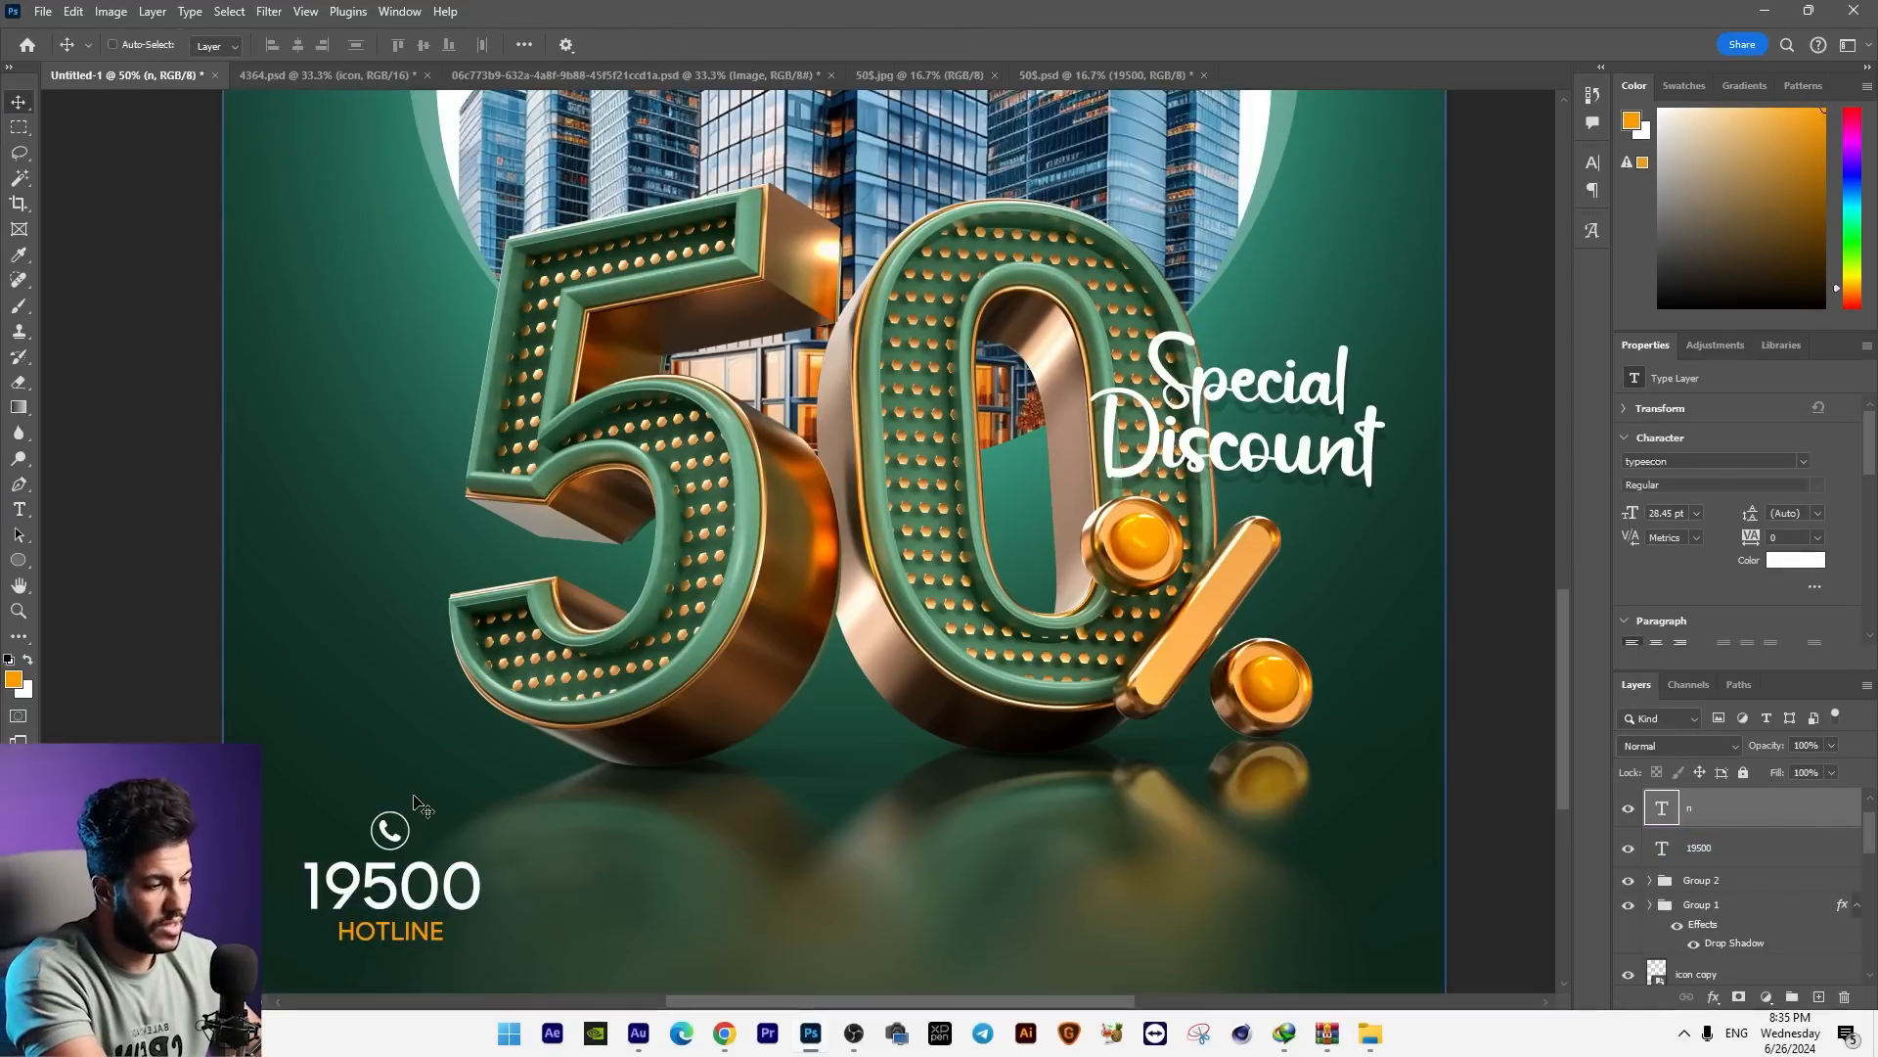
key(ctrl+t)
drag(417, 808, 426, 796)
key(Return)
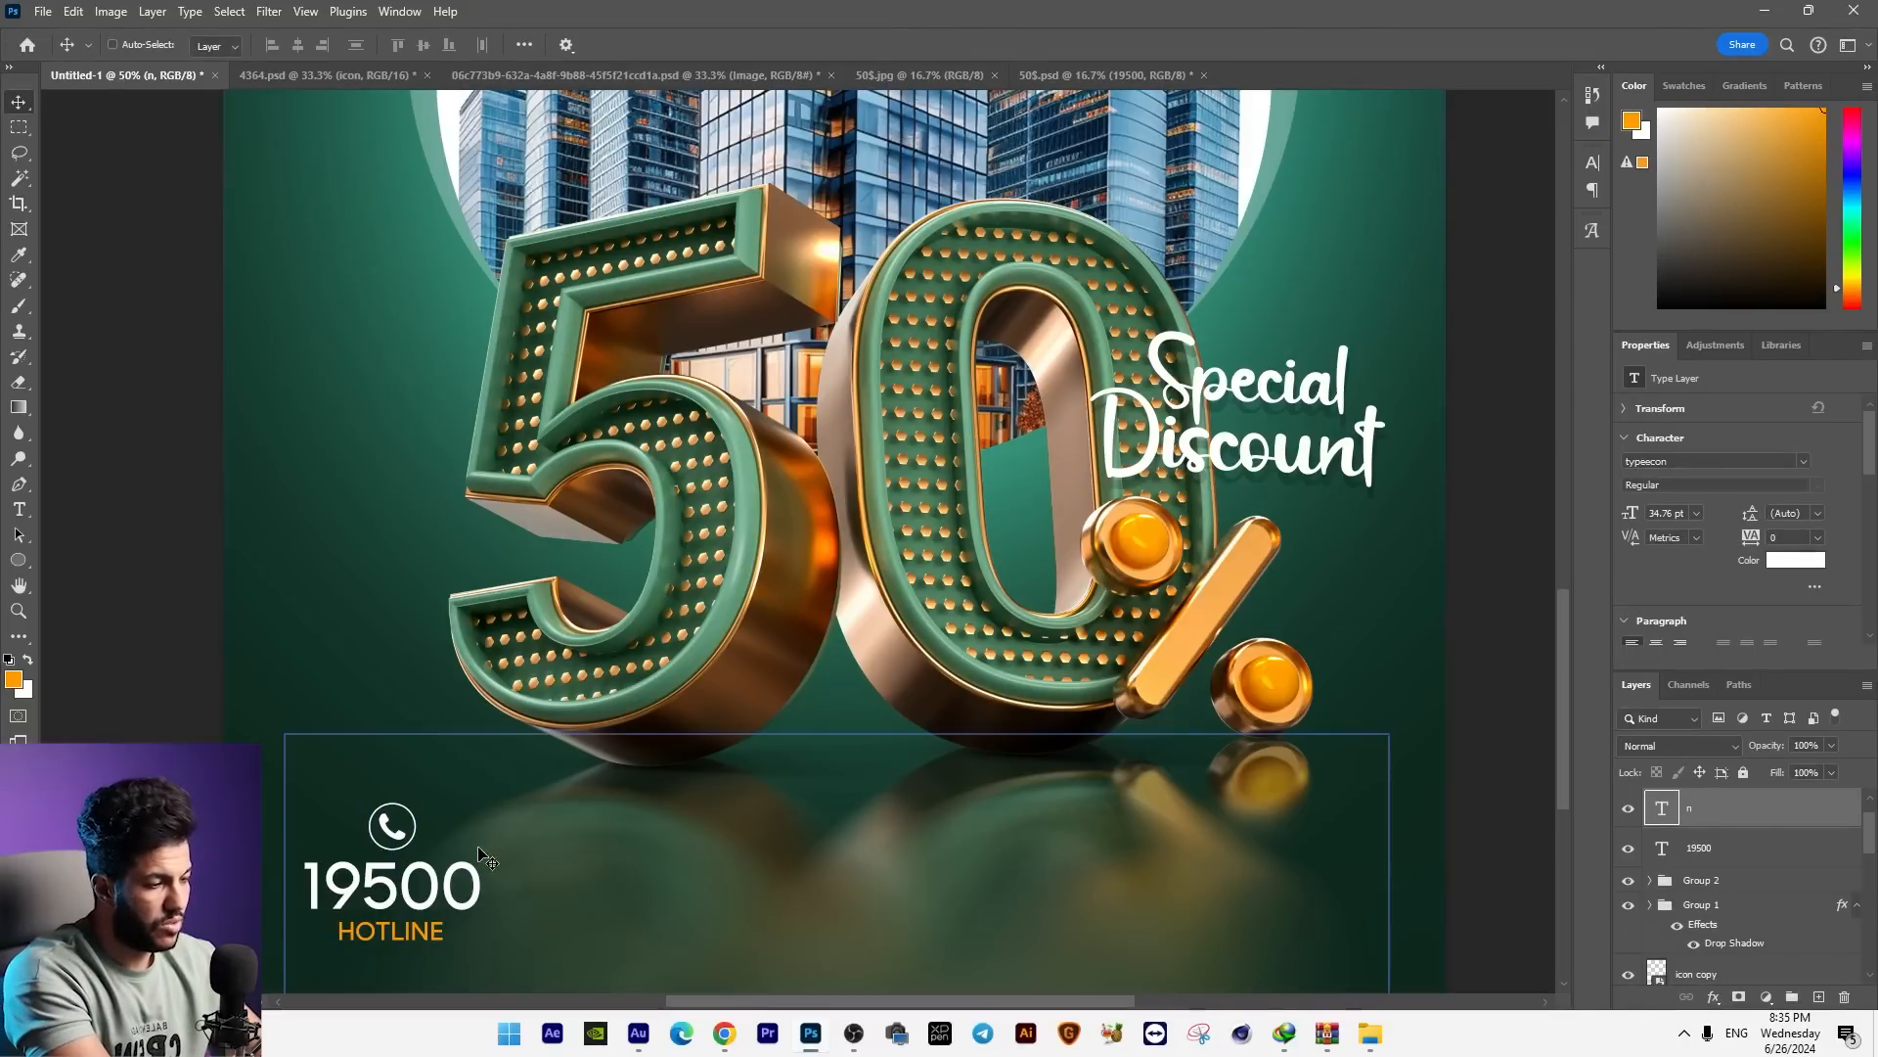
Step: Draw a 458 × 134 px orange rectangle with 50 px rounded corners over the phone icon and hotline number
drag(18, 560, 68, 567)
click(67, 565)
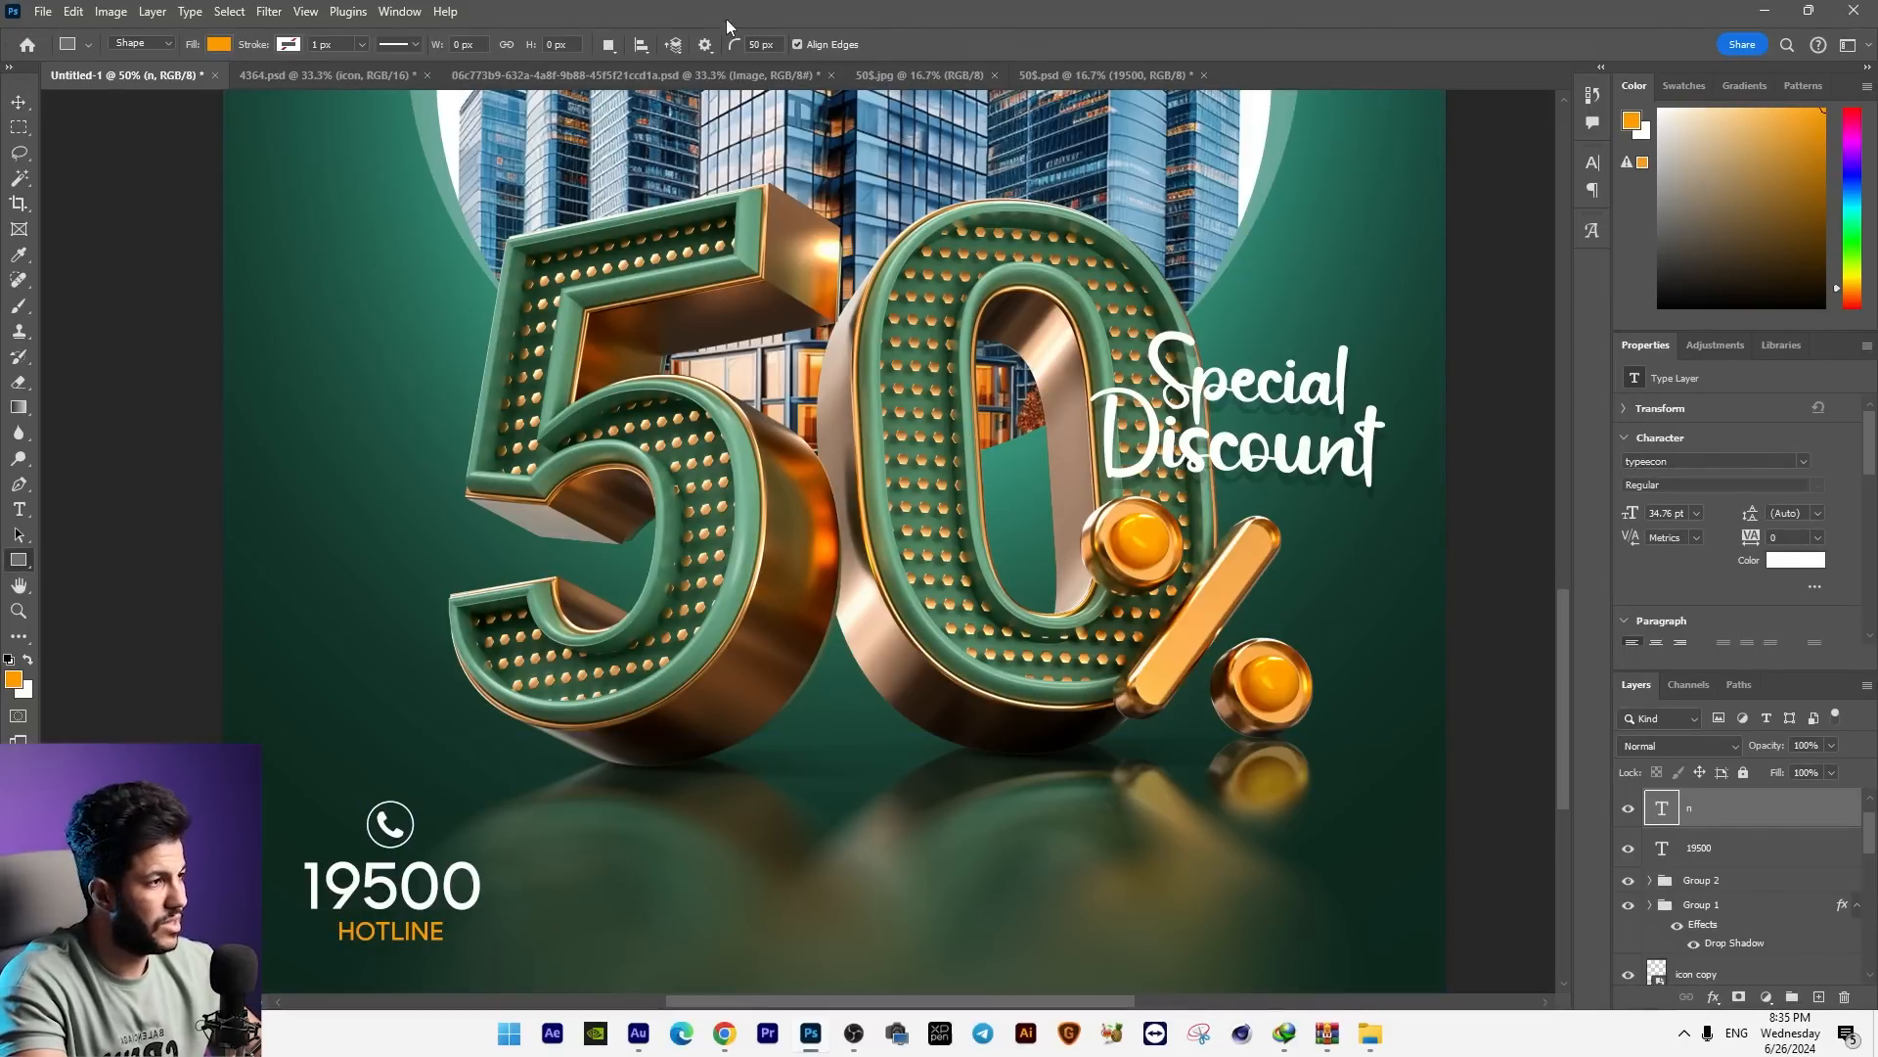
drag(405, 865, 503, 891)
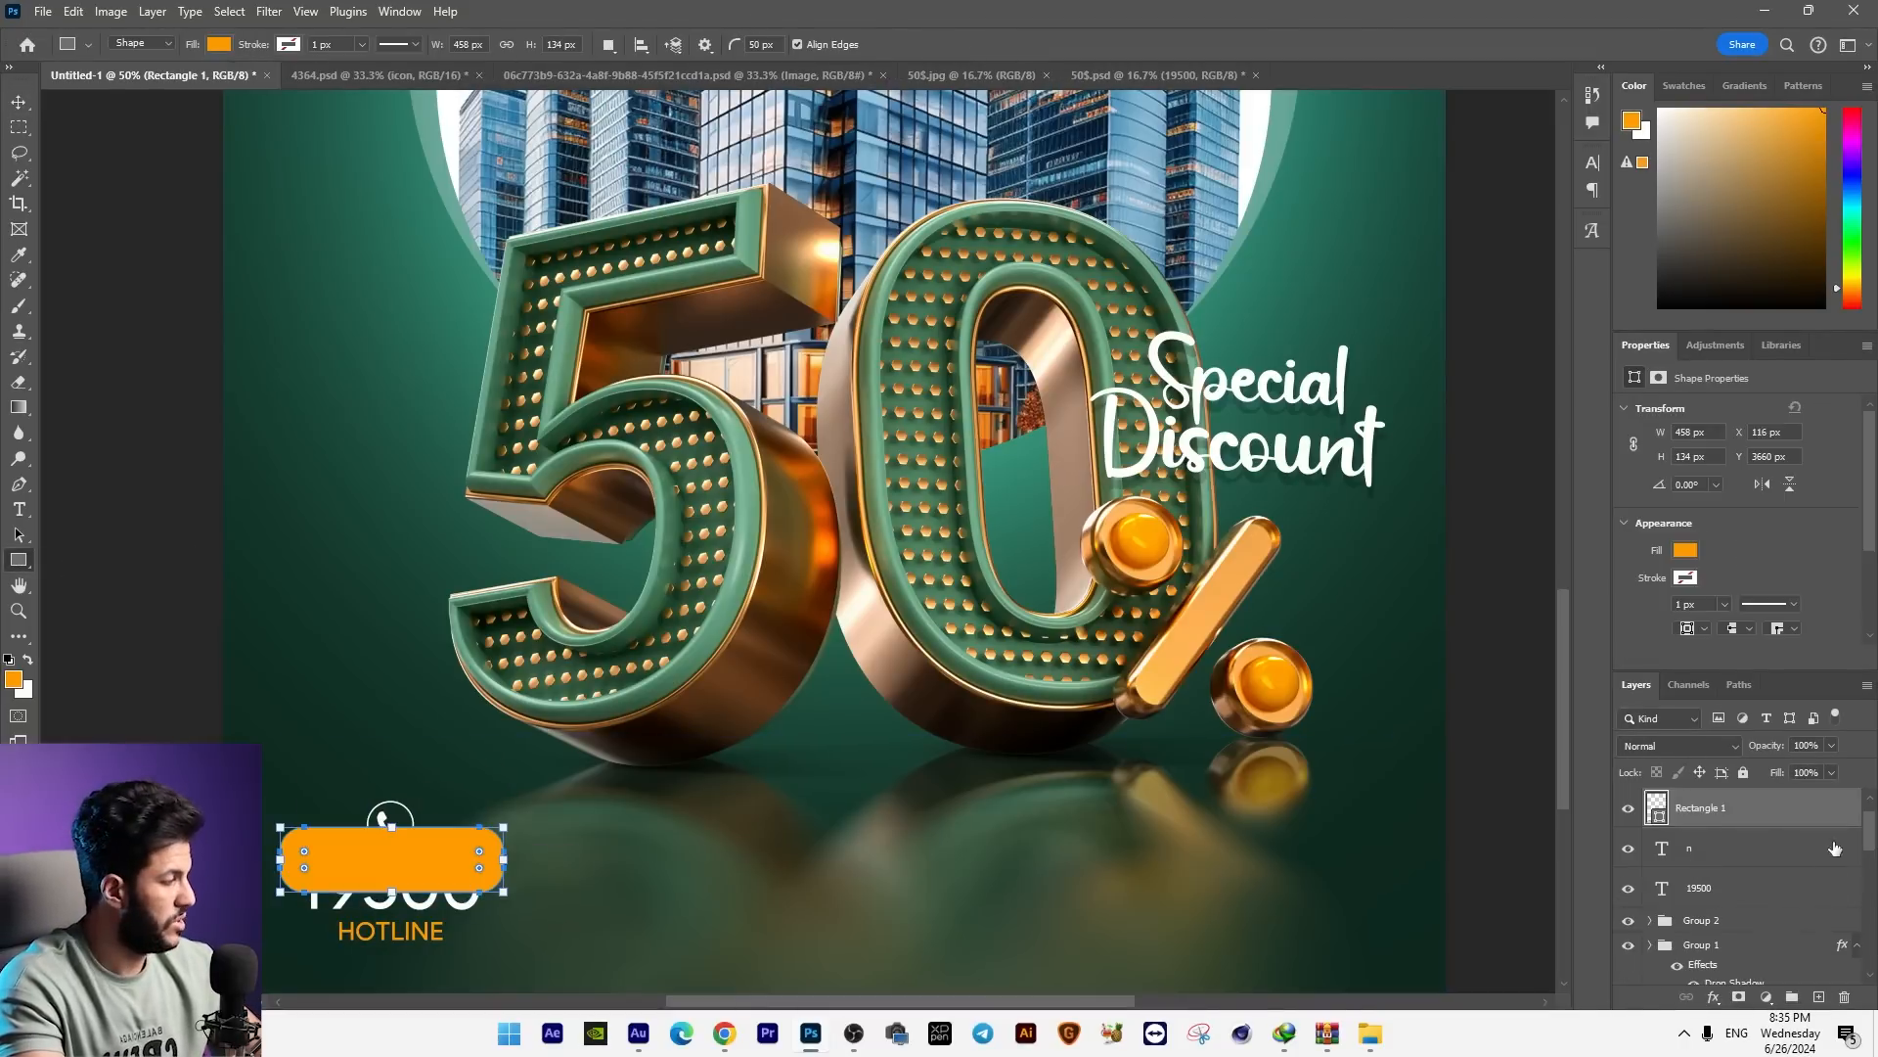
Step: Set the rounded rectangle's fill to 0% and add a 2 px white outside stroke
drag(1810, 793, 1735, 802)
right_click(1712, 804)
click(1724, 76)
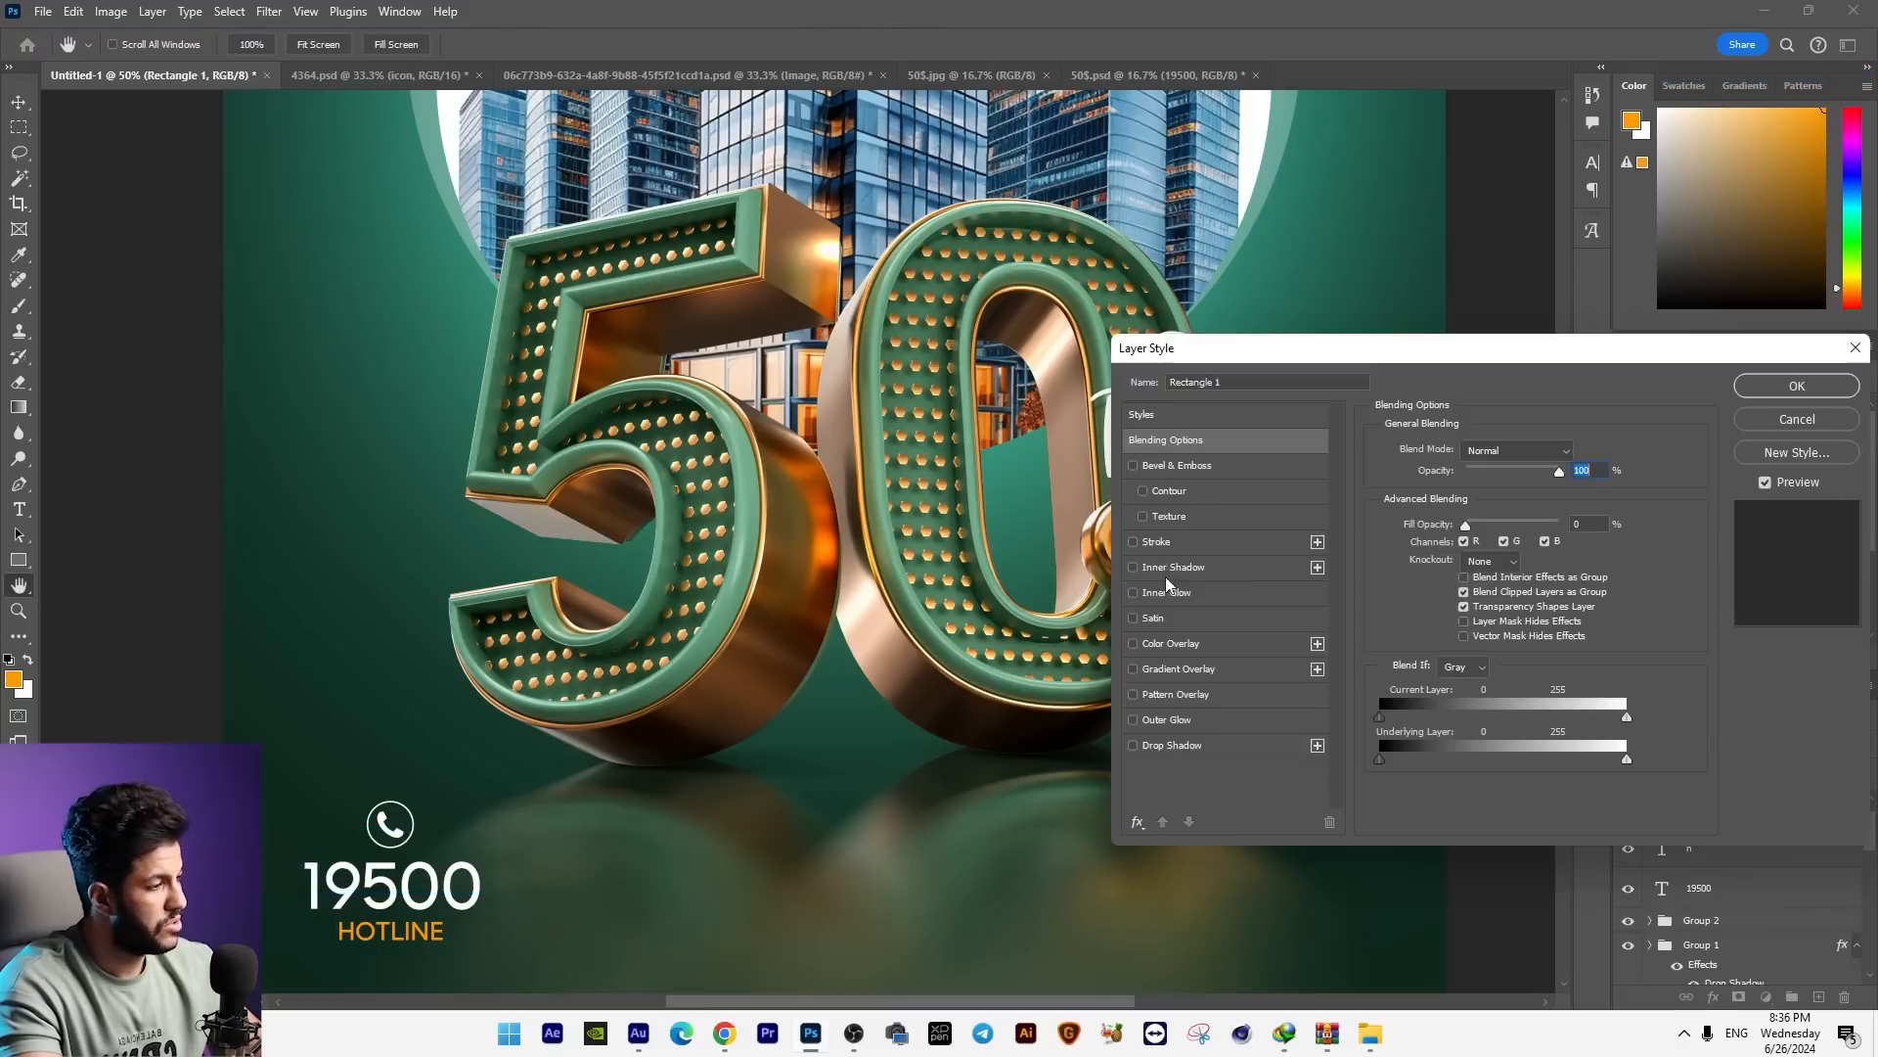
click(1153, 547)
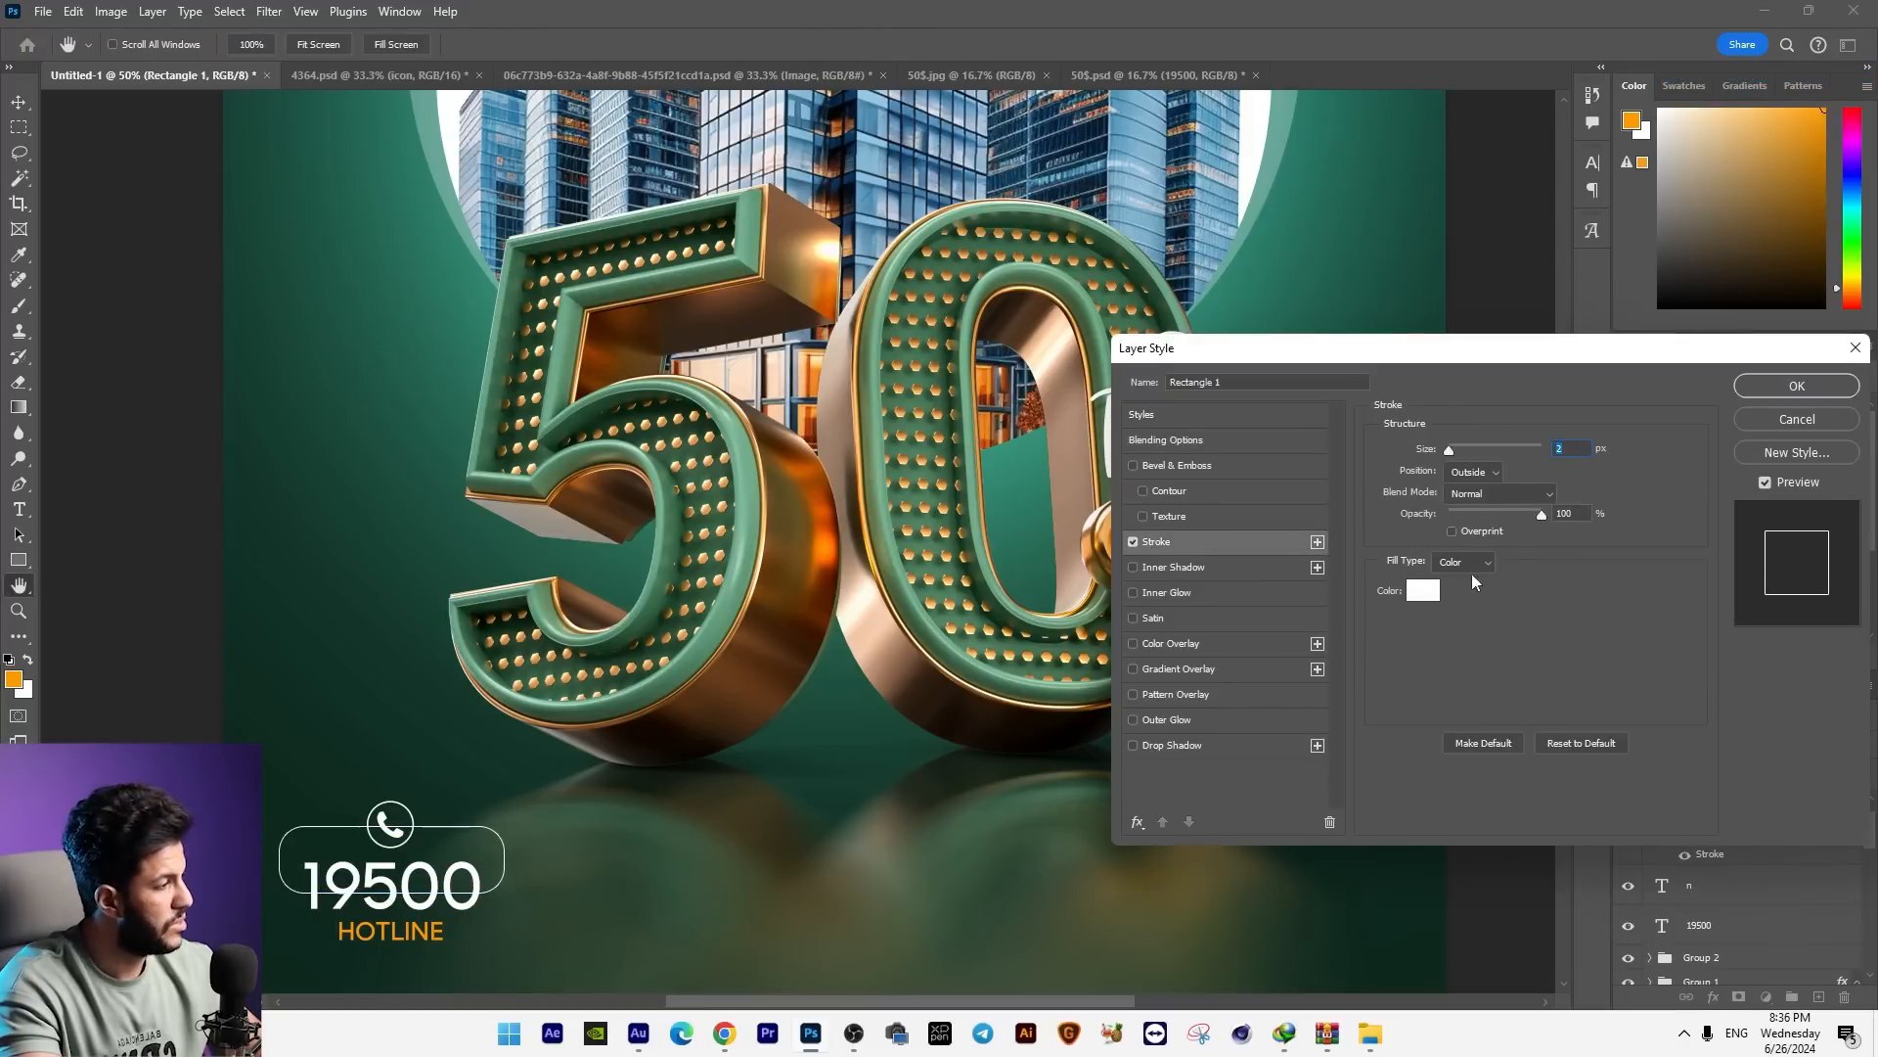
key(Return)
Step: Merge the stroked rectangle with a new empty layer and erase the outline behind the phone icon and hotline number
key(m)
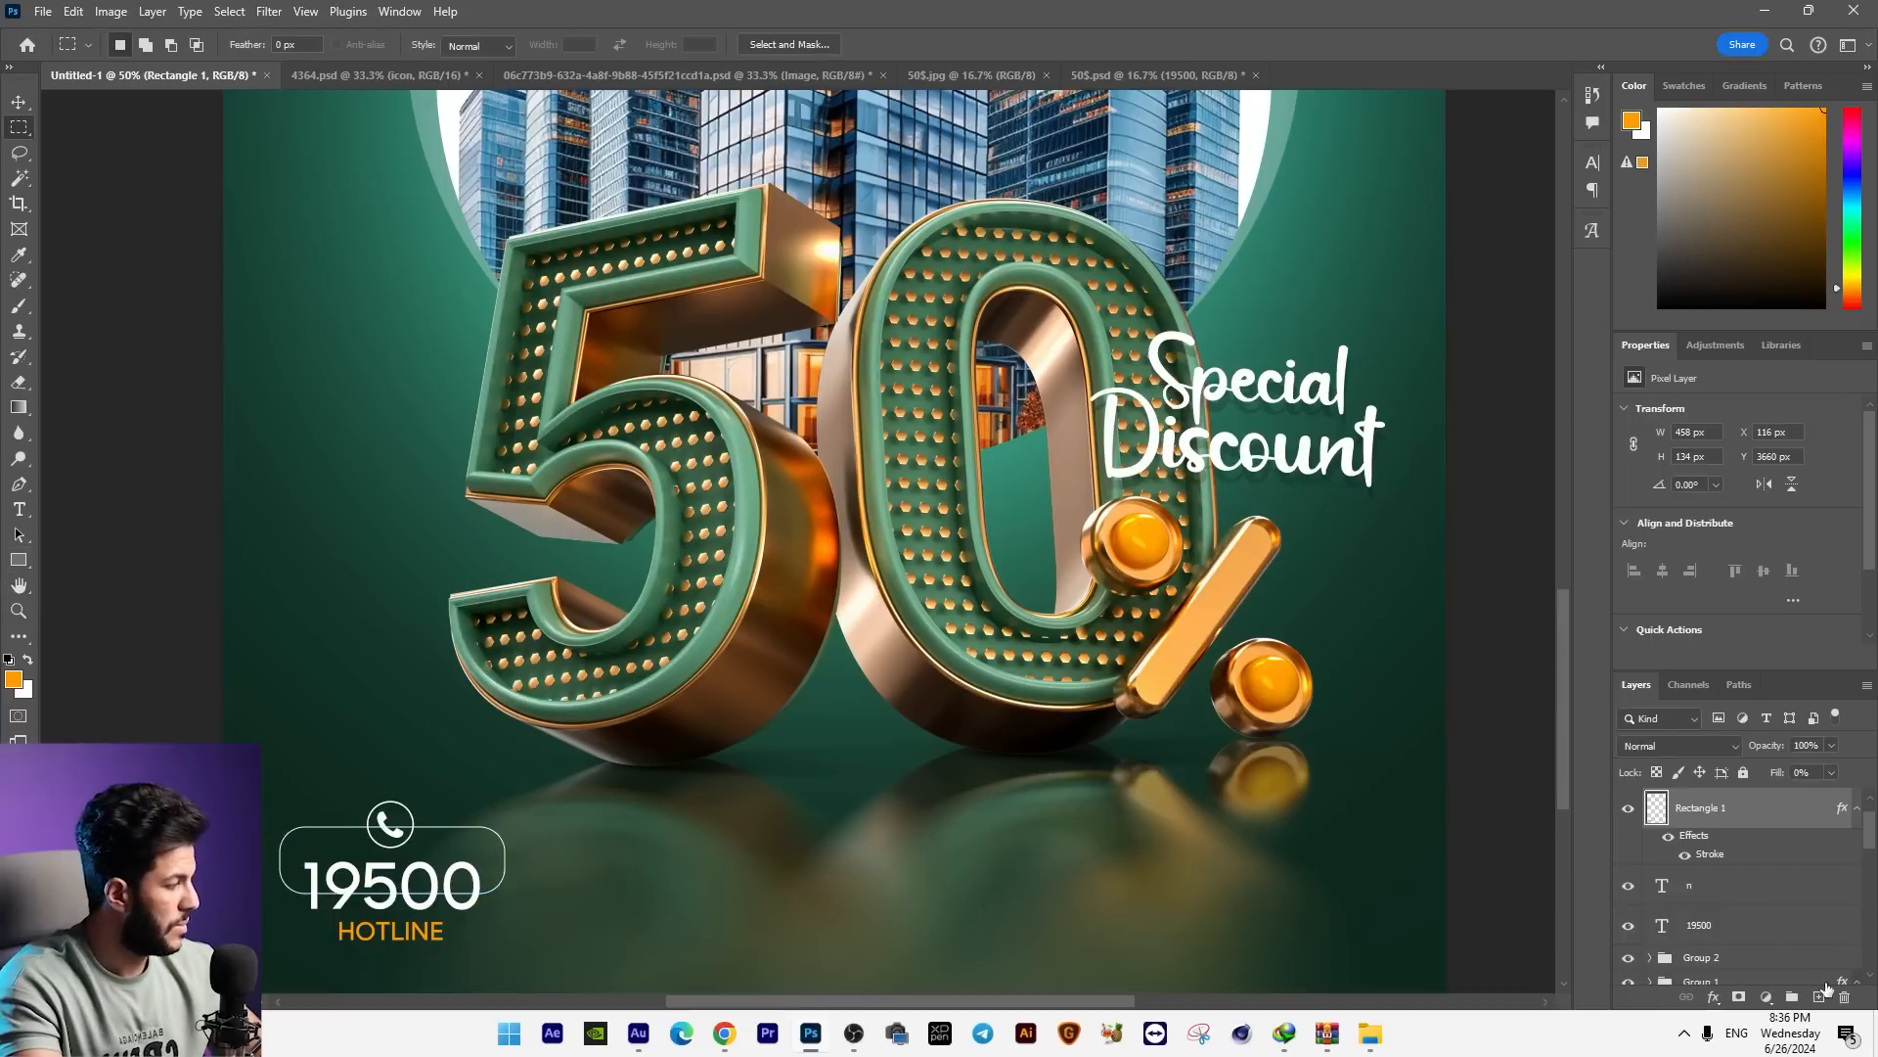
click(1821, 998)
ctrl+click(1719, 849)
key(ctrl+e)
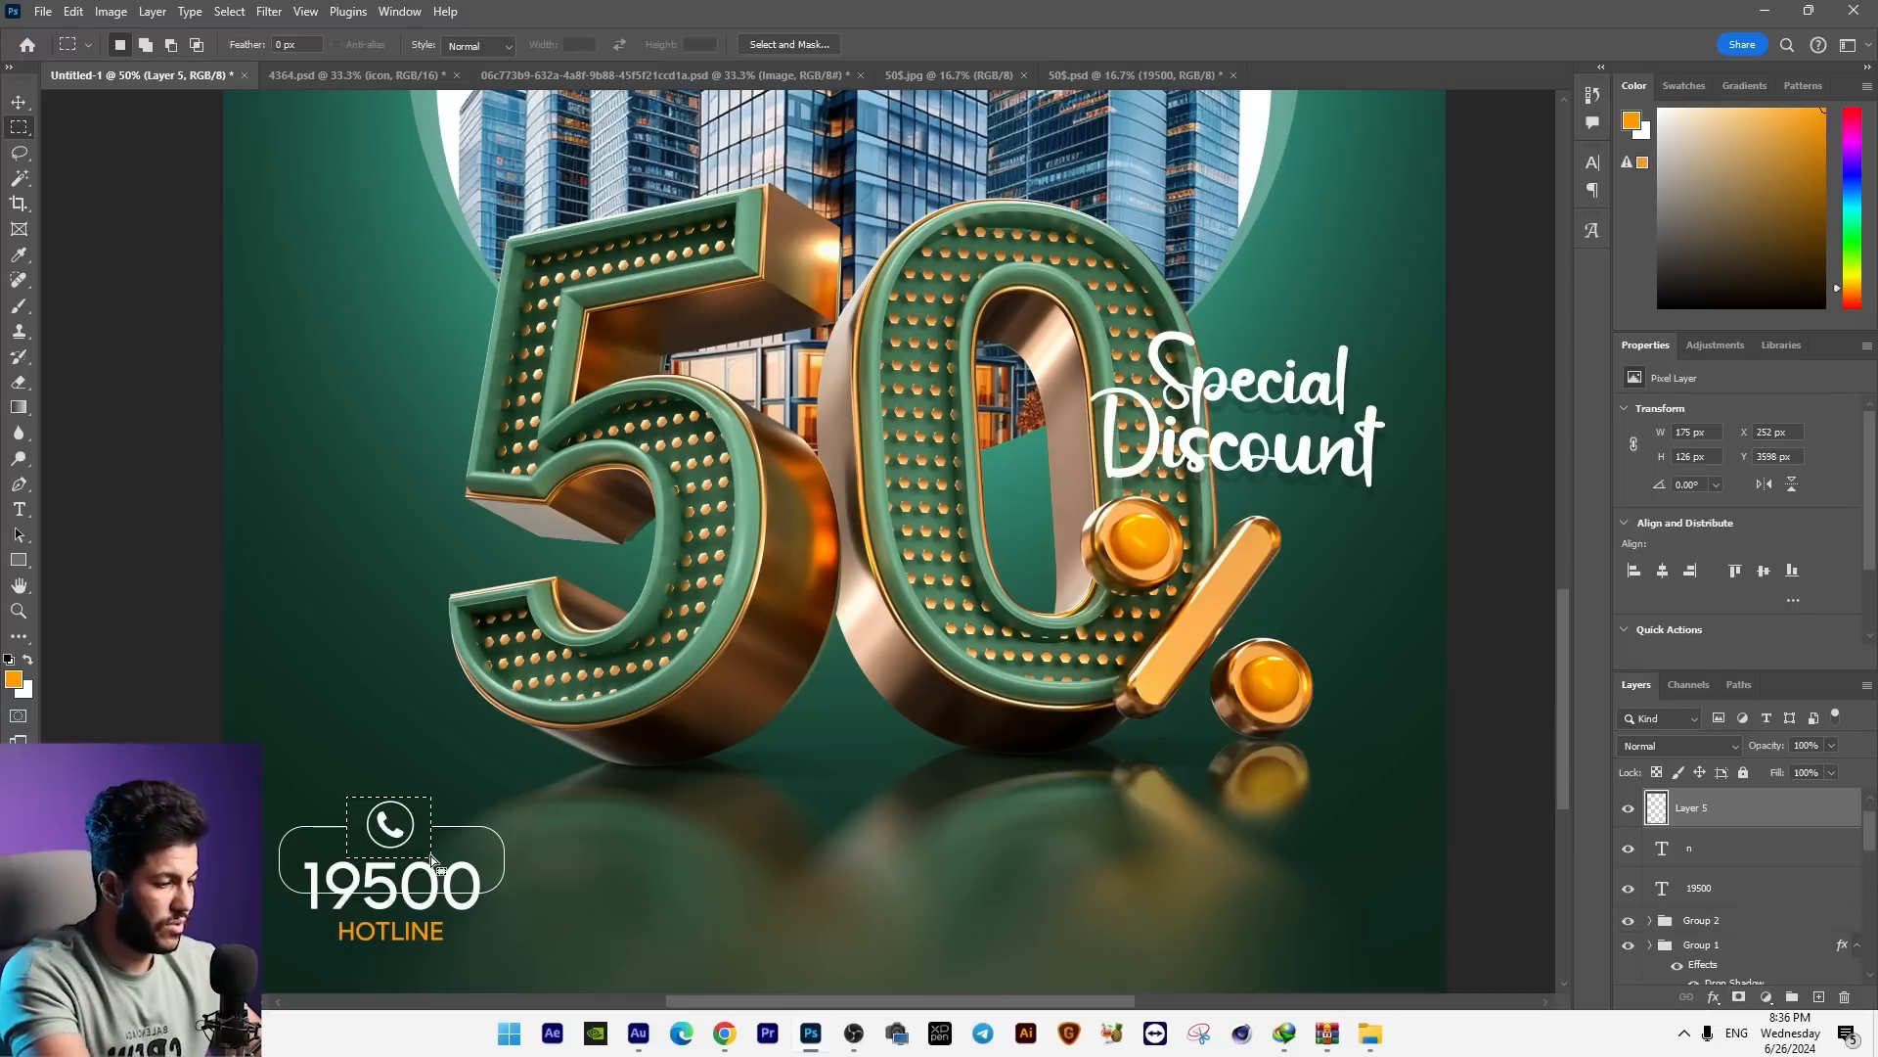
drag(360, 891, 483, 909)
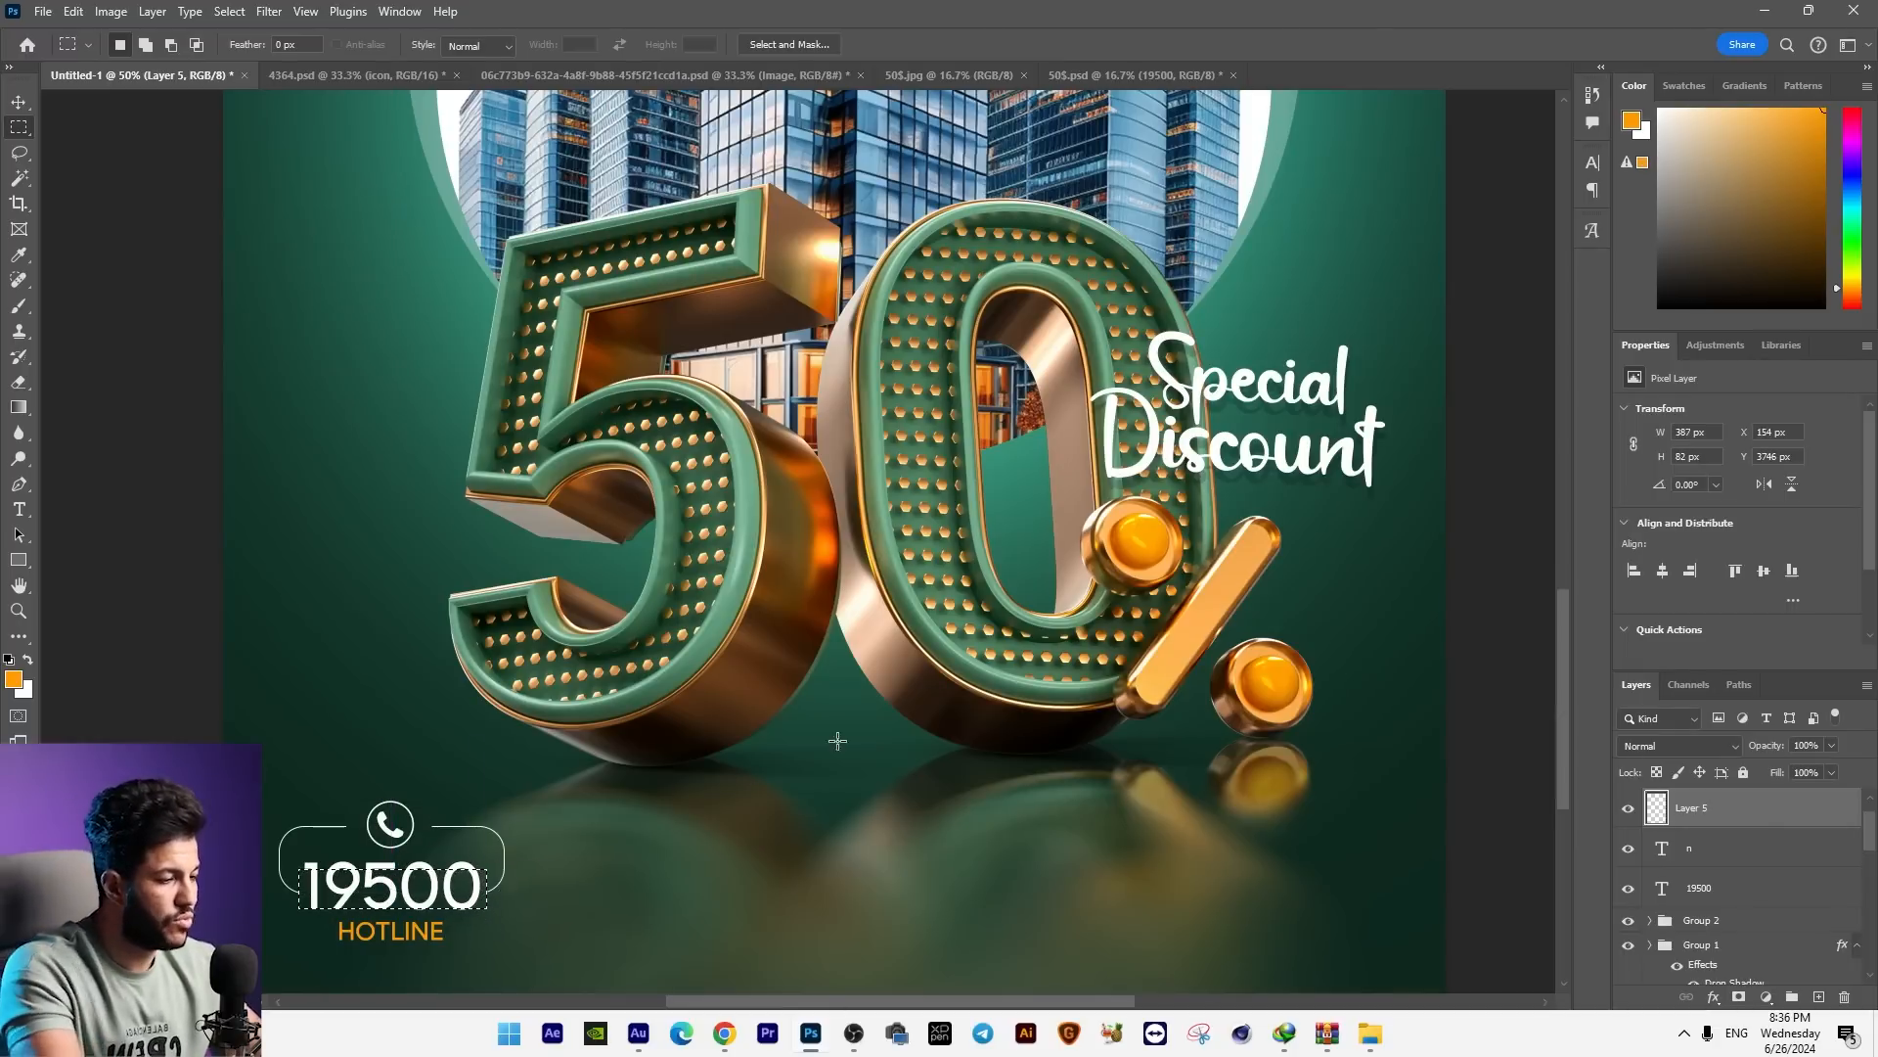
Step: Paste the orange PROPERTY logo from the Illustrator file into the ad as a smart object beside the headline
key(ctrl+minus)
drag(985, 736, 825, 796)
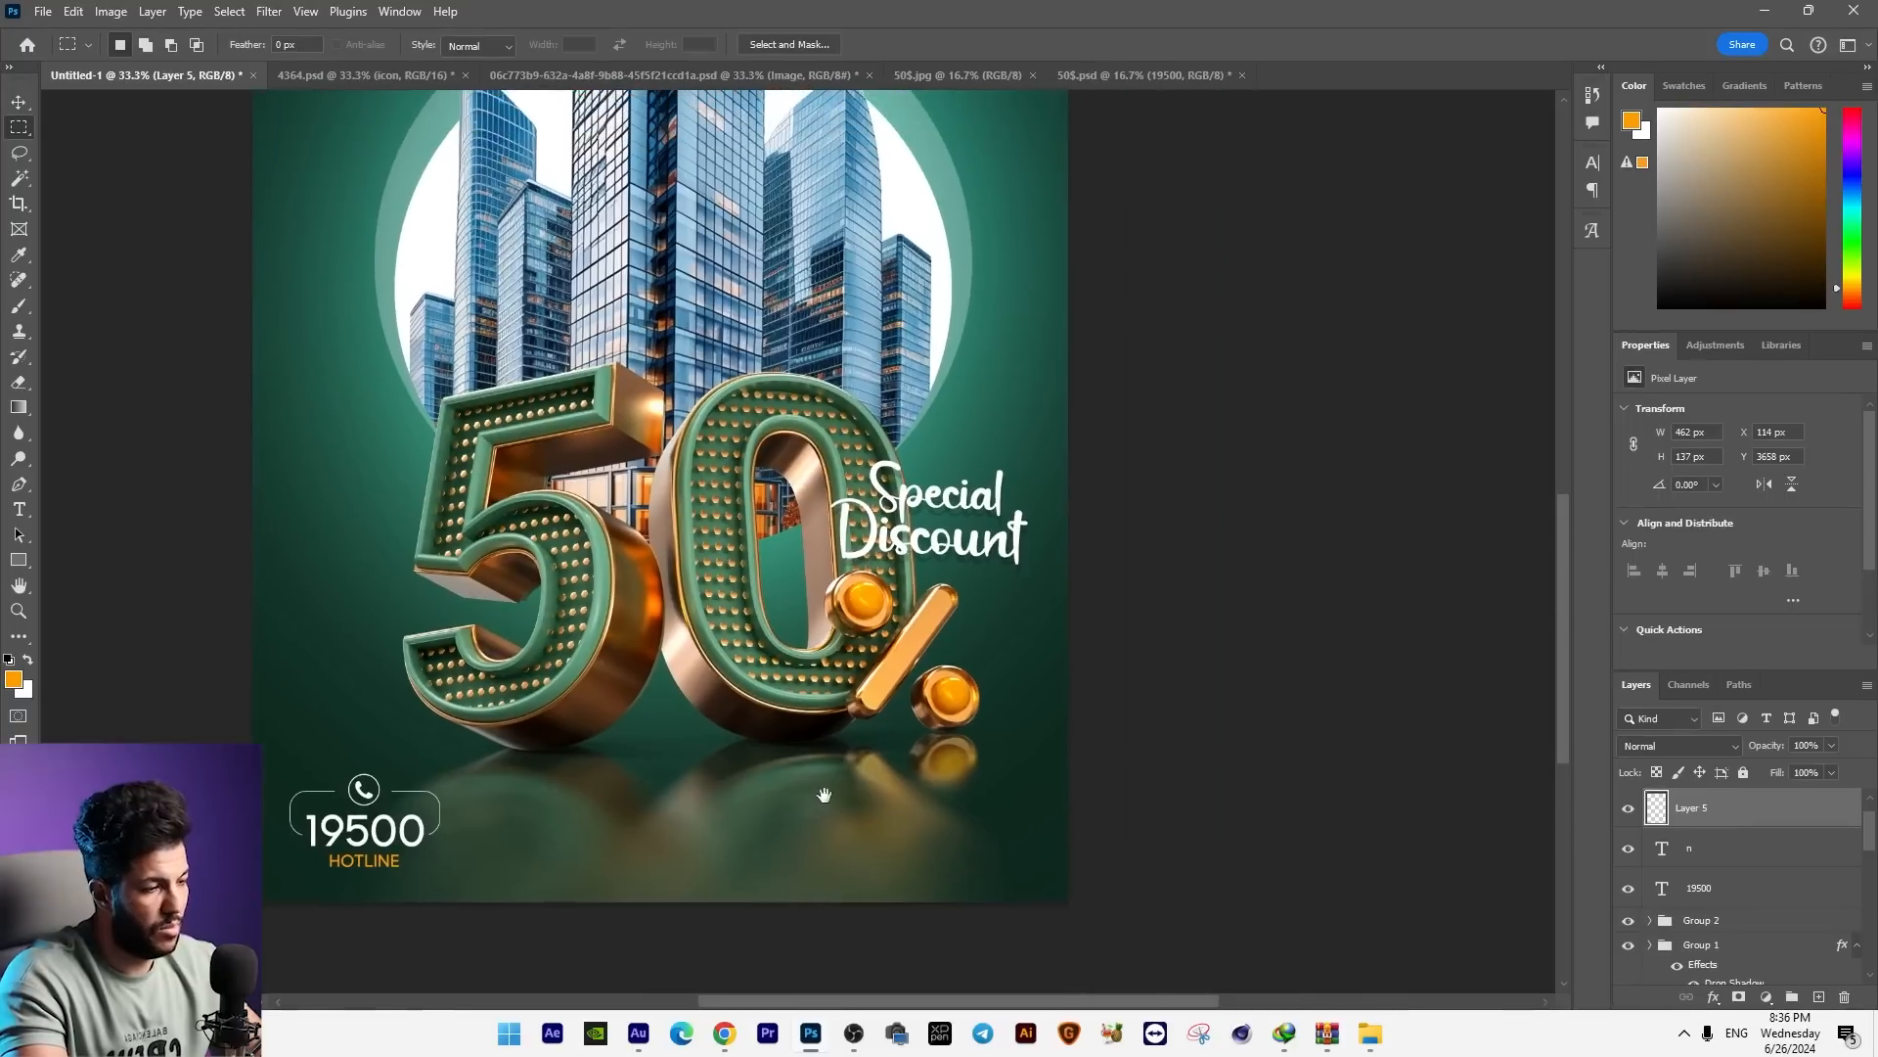
key(ctrl+minus)
scroll(766, 649, up, 5)
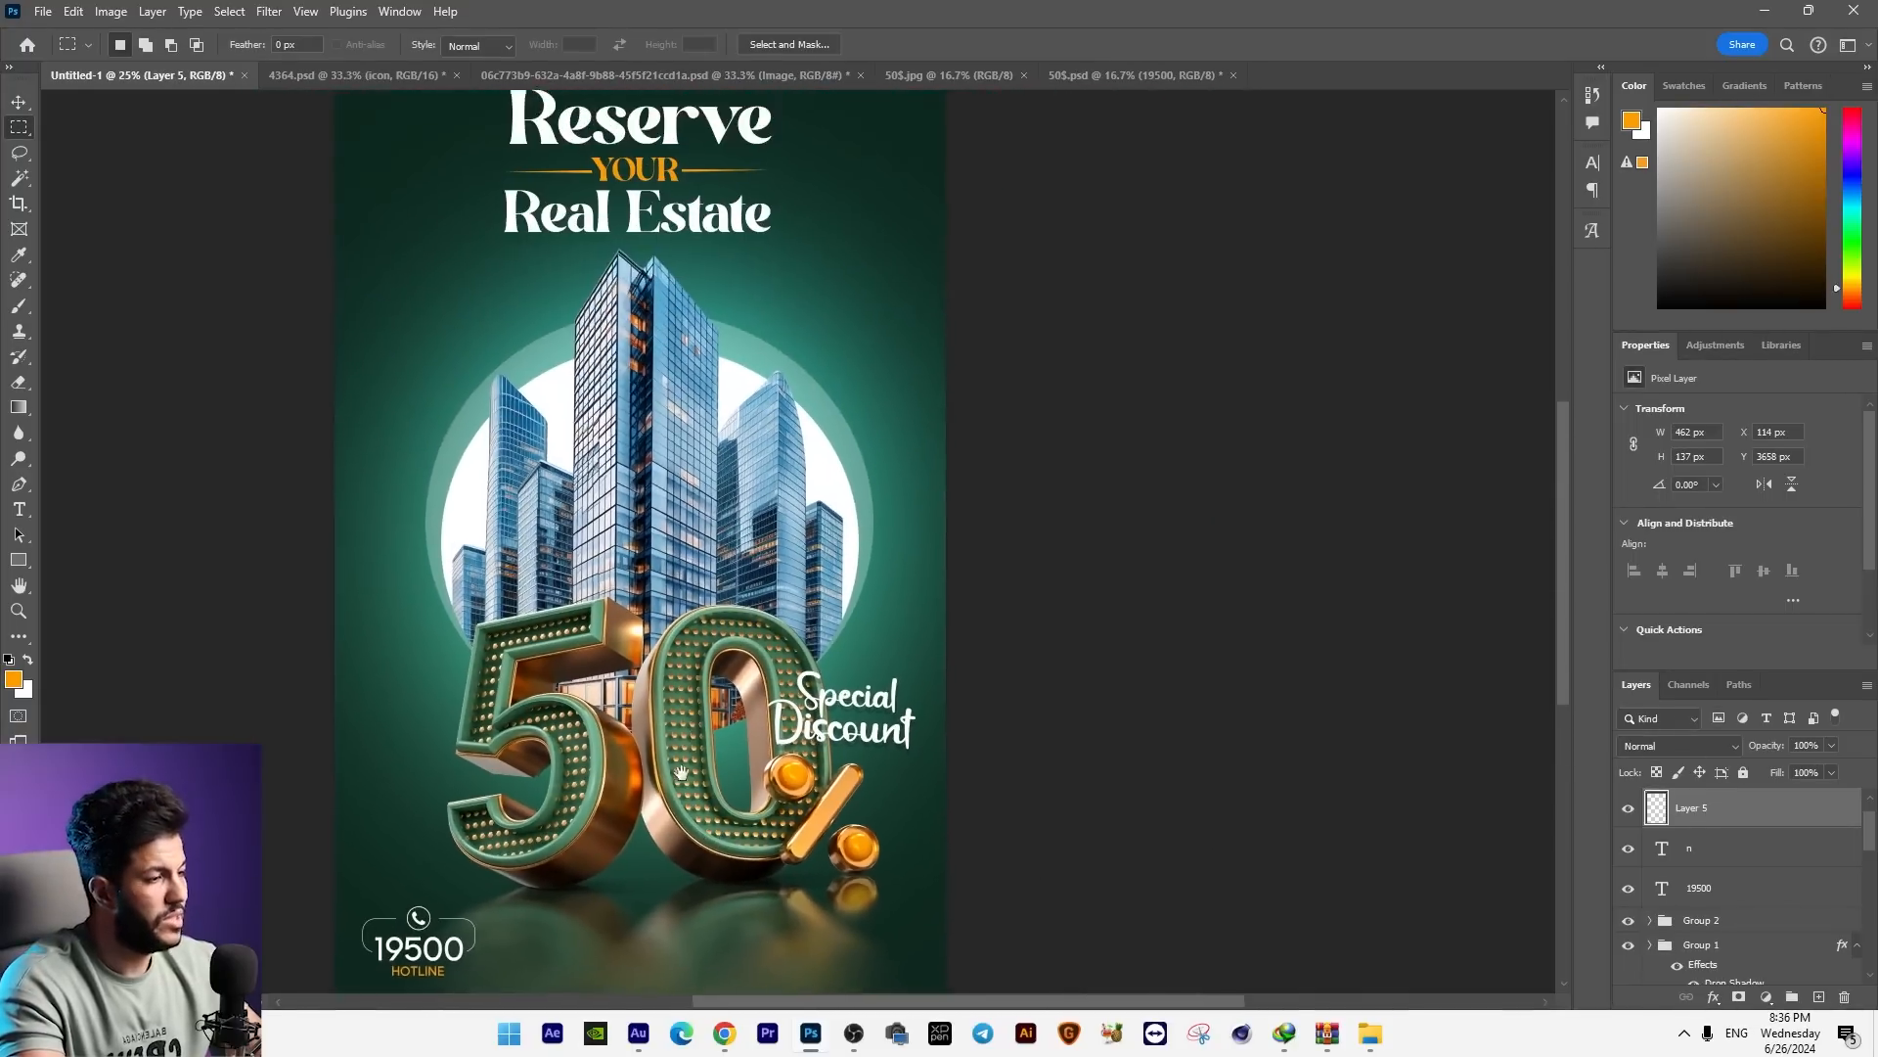
scroll(780, 384, up, 2)
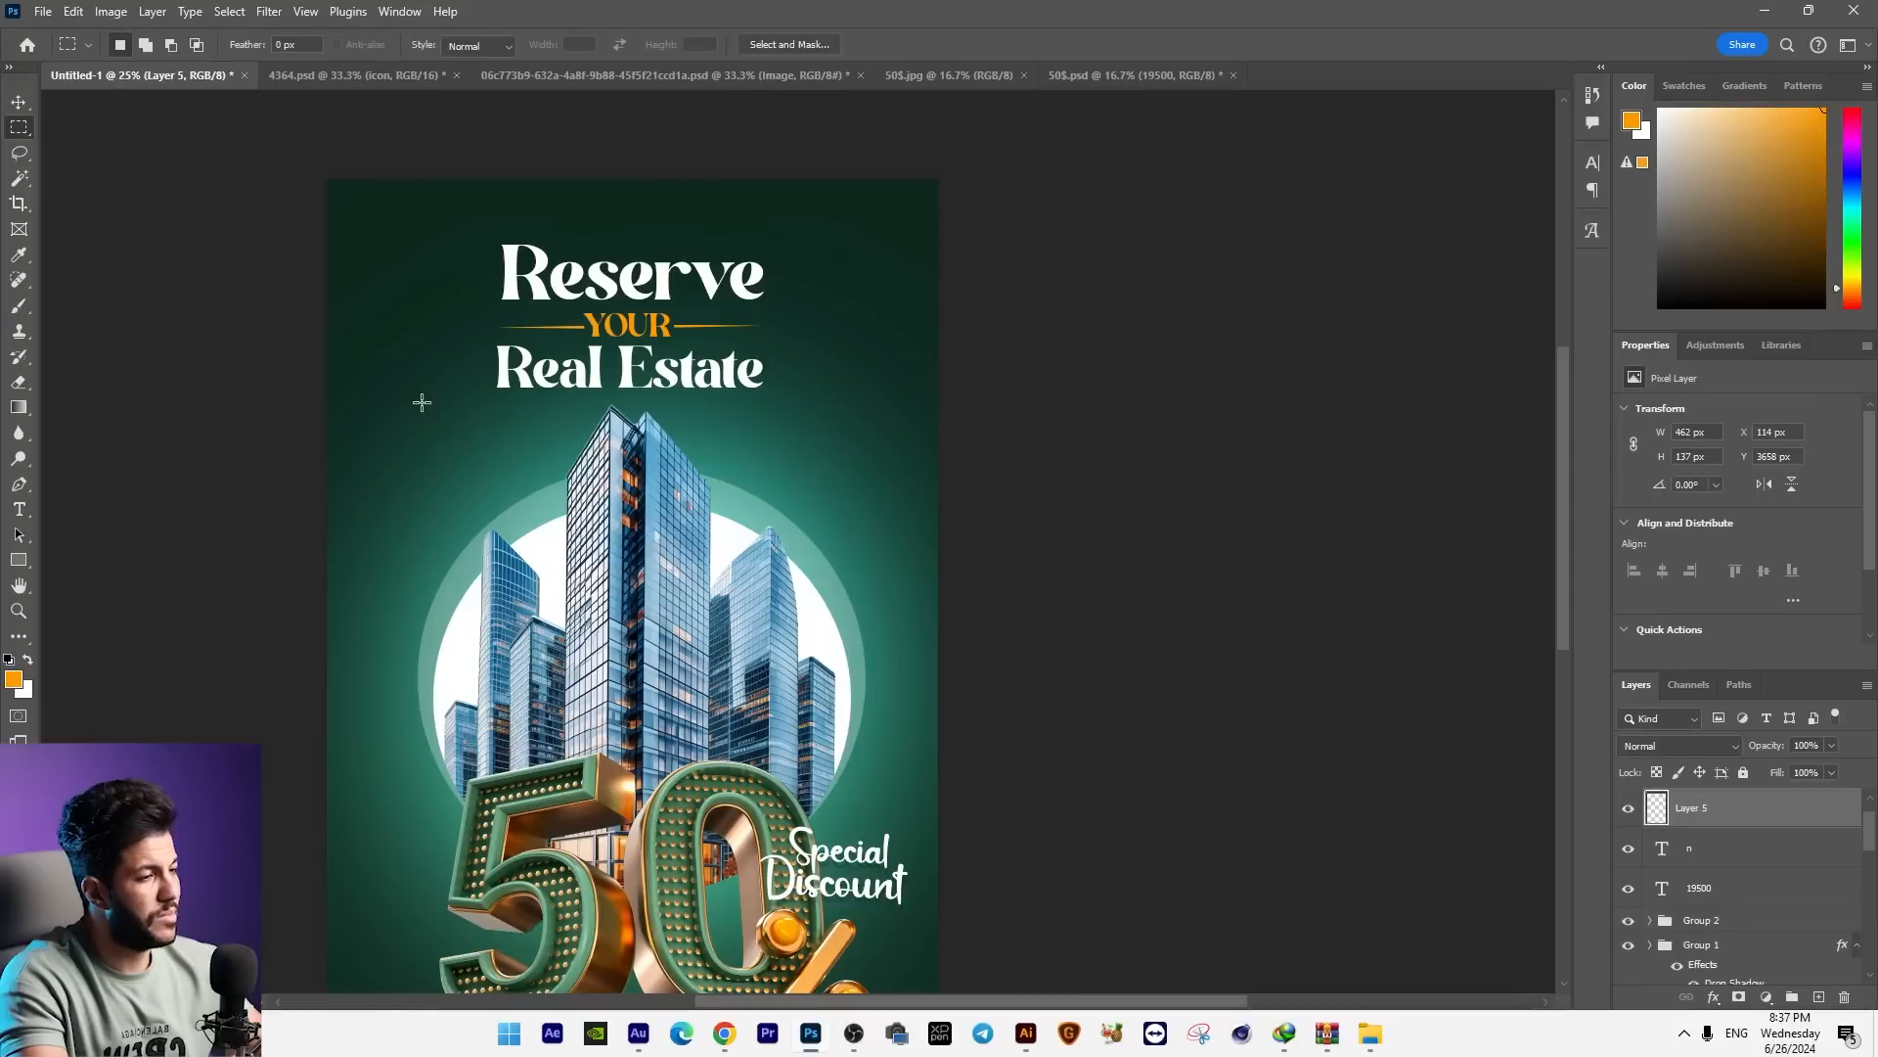
key(ctrl+v)
drag(479, 471, 442, 430)
key(Return)
Step: Turn the PROPERTY logo white by raising Lightness in Hue/Saturation and convert the layer to a smart object
key(ctrl+u)
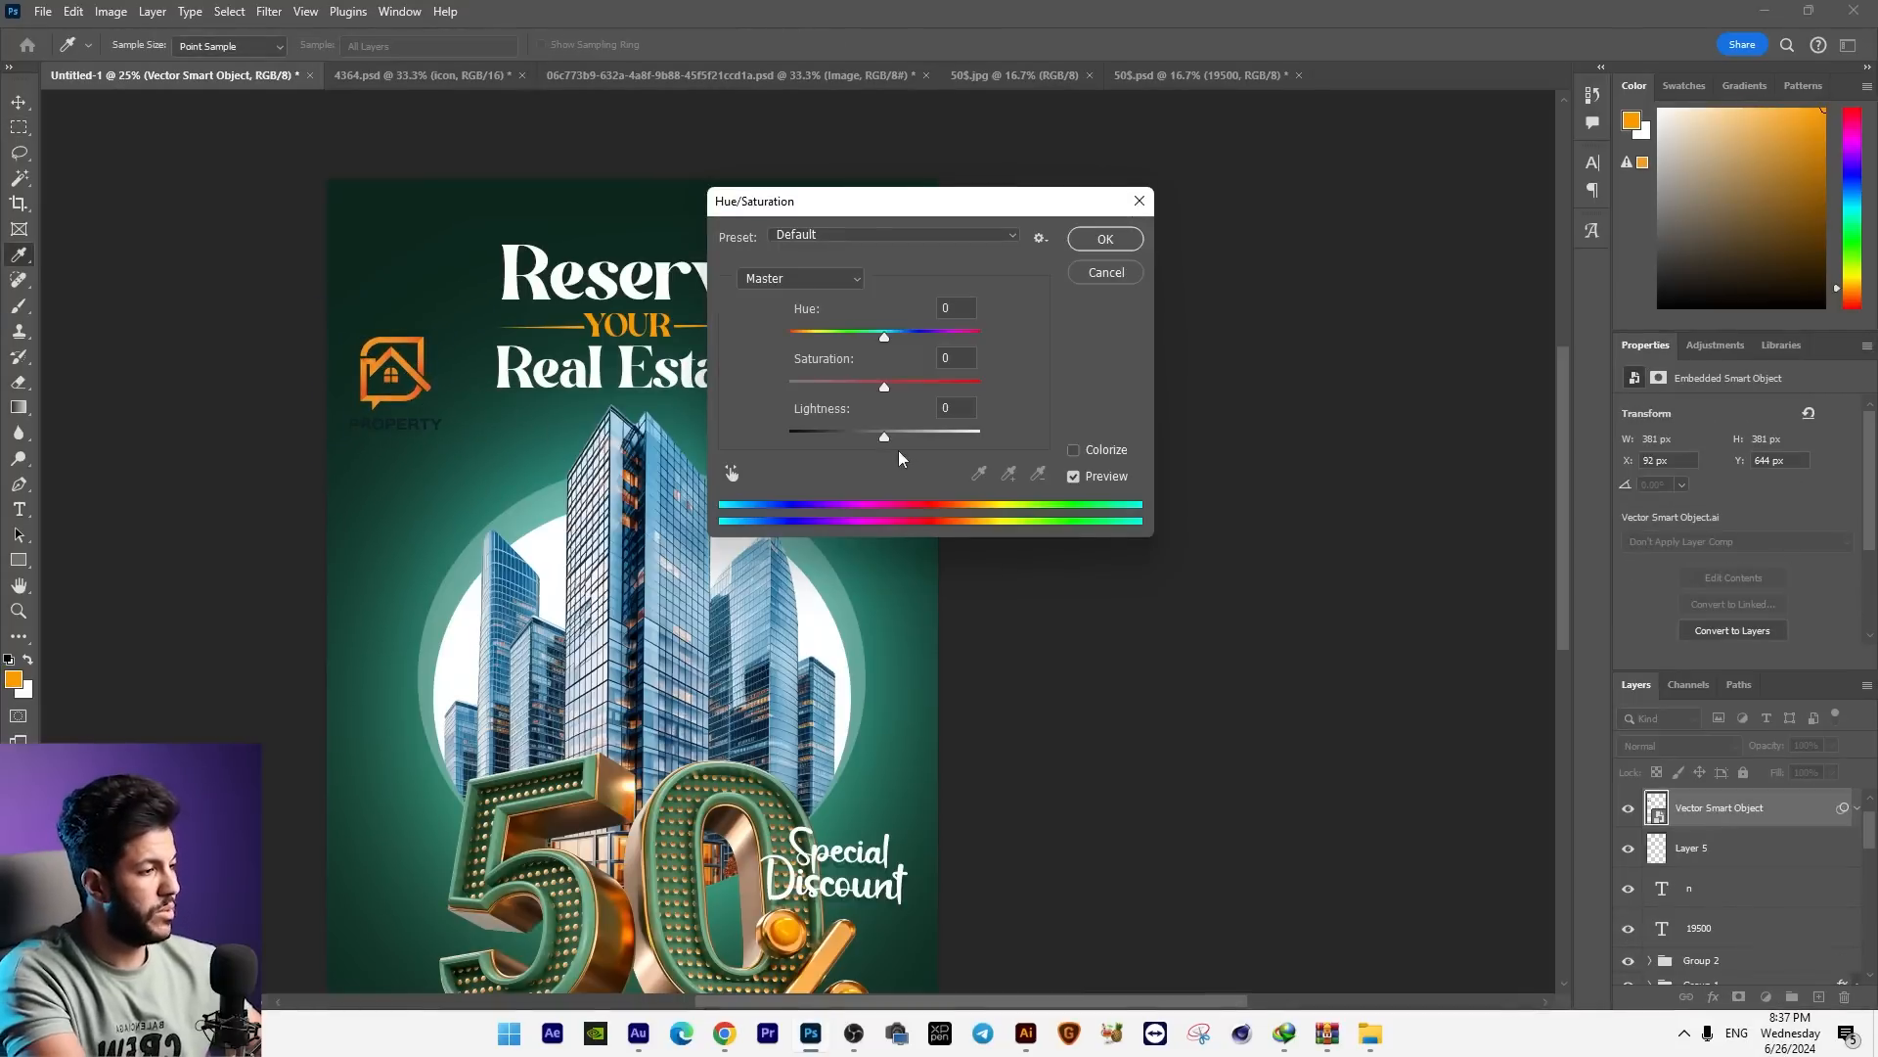
drag(885, 437, 1593, 531)
key(Return)
right_click(1728, 814)
click(1742, 526)
Step: Move the white PROPERTY logo into the ad's upper-left corner and resize it to about 356 × 355 px
key(v)
drag(692, 509, 634, 309)
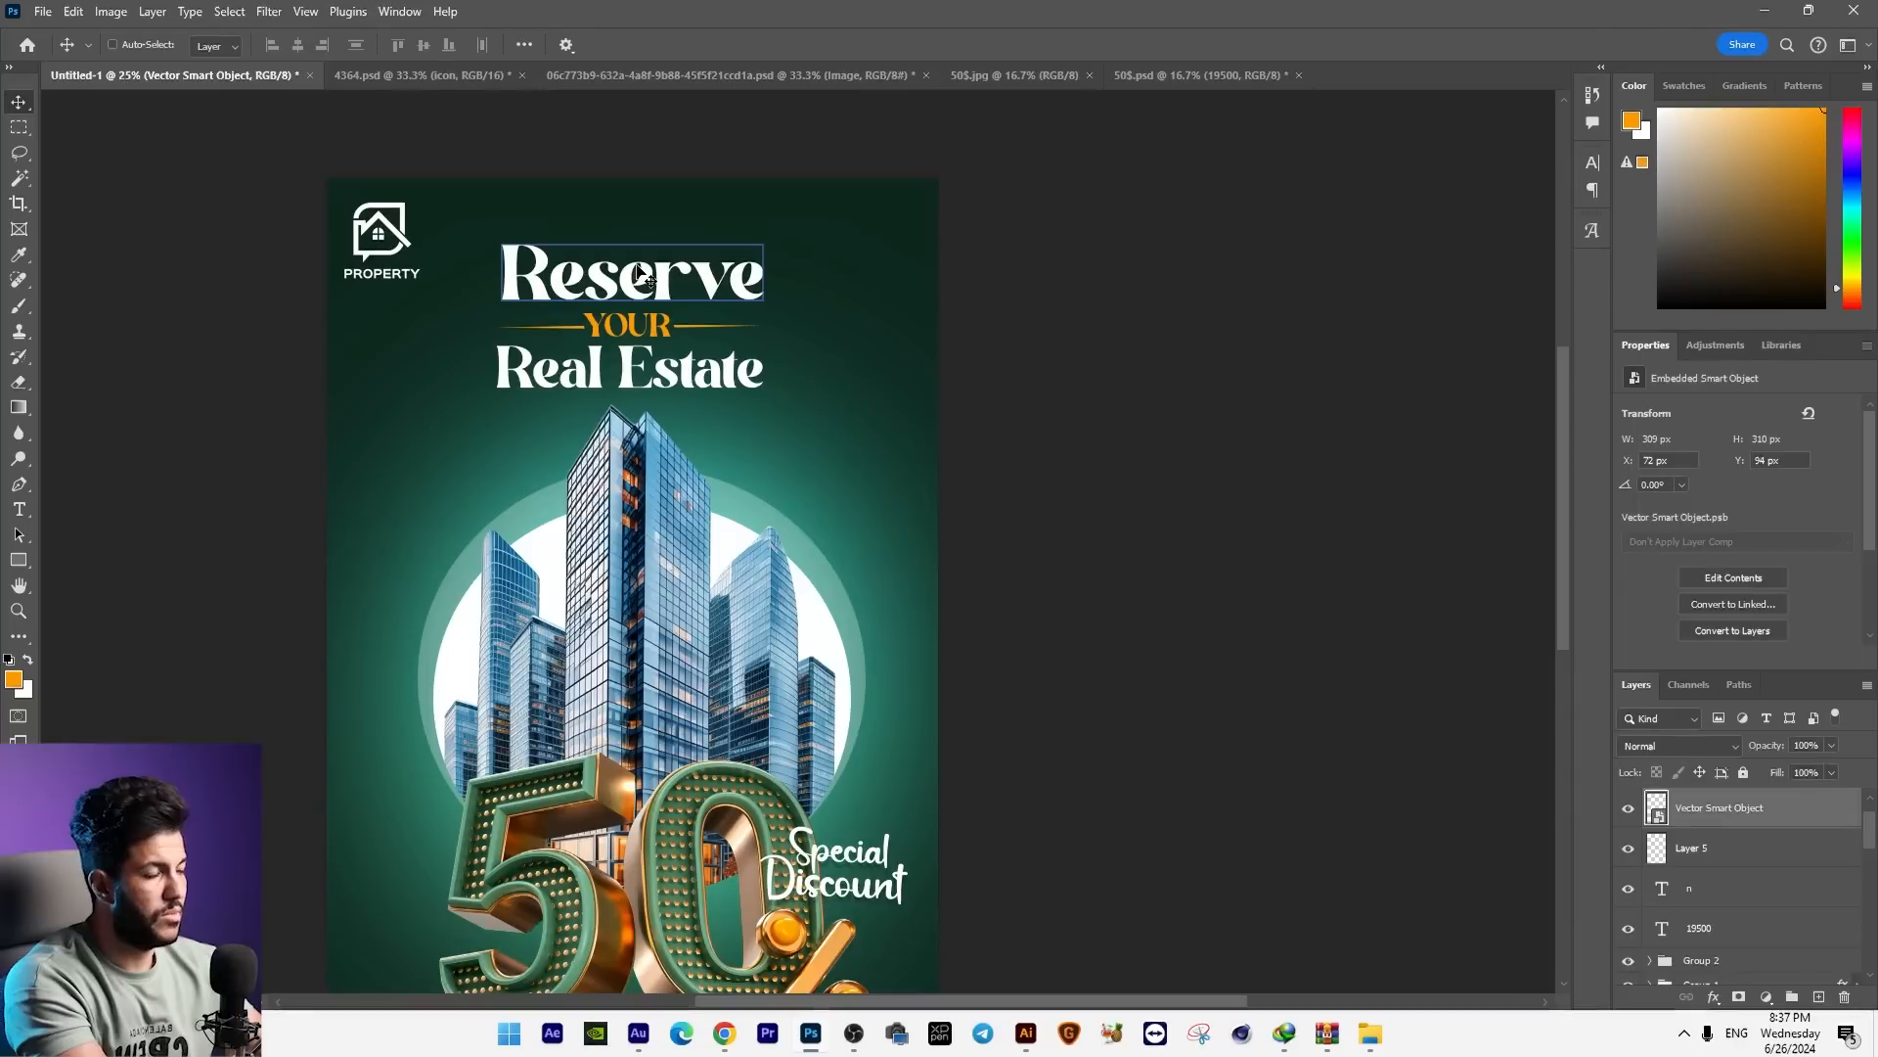
key(ctrl+minus)
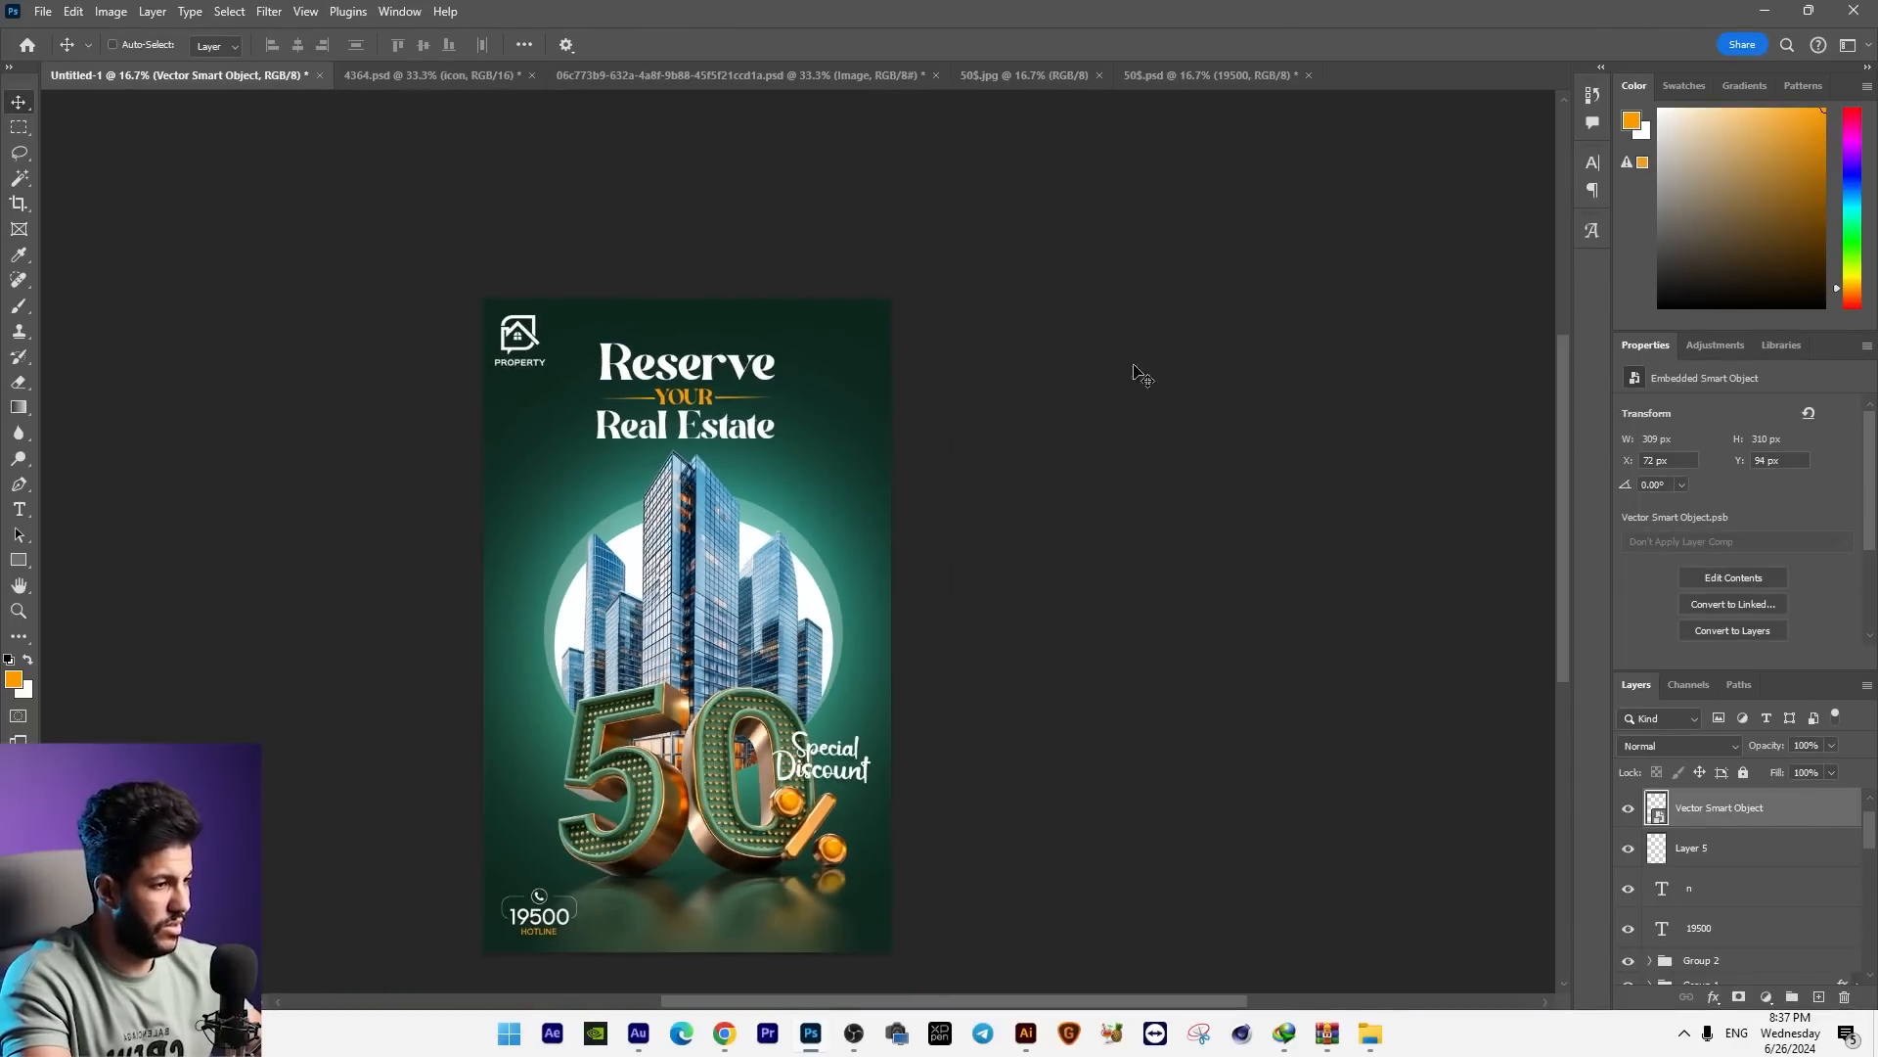
key(ctrl+t)
drag(808, 228, 847, 192)
key(Return)
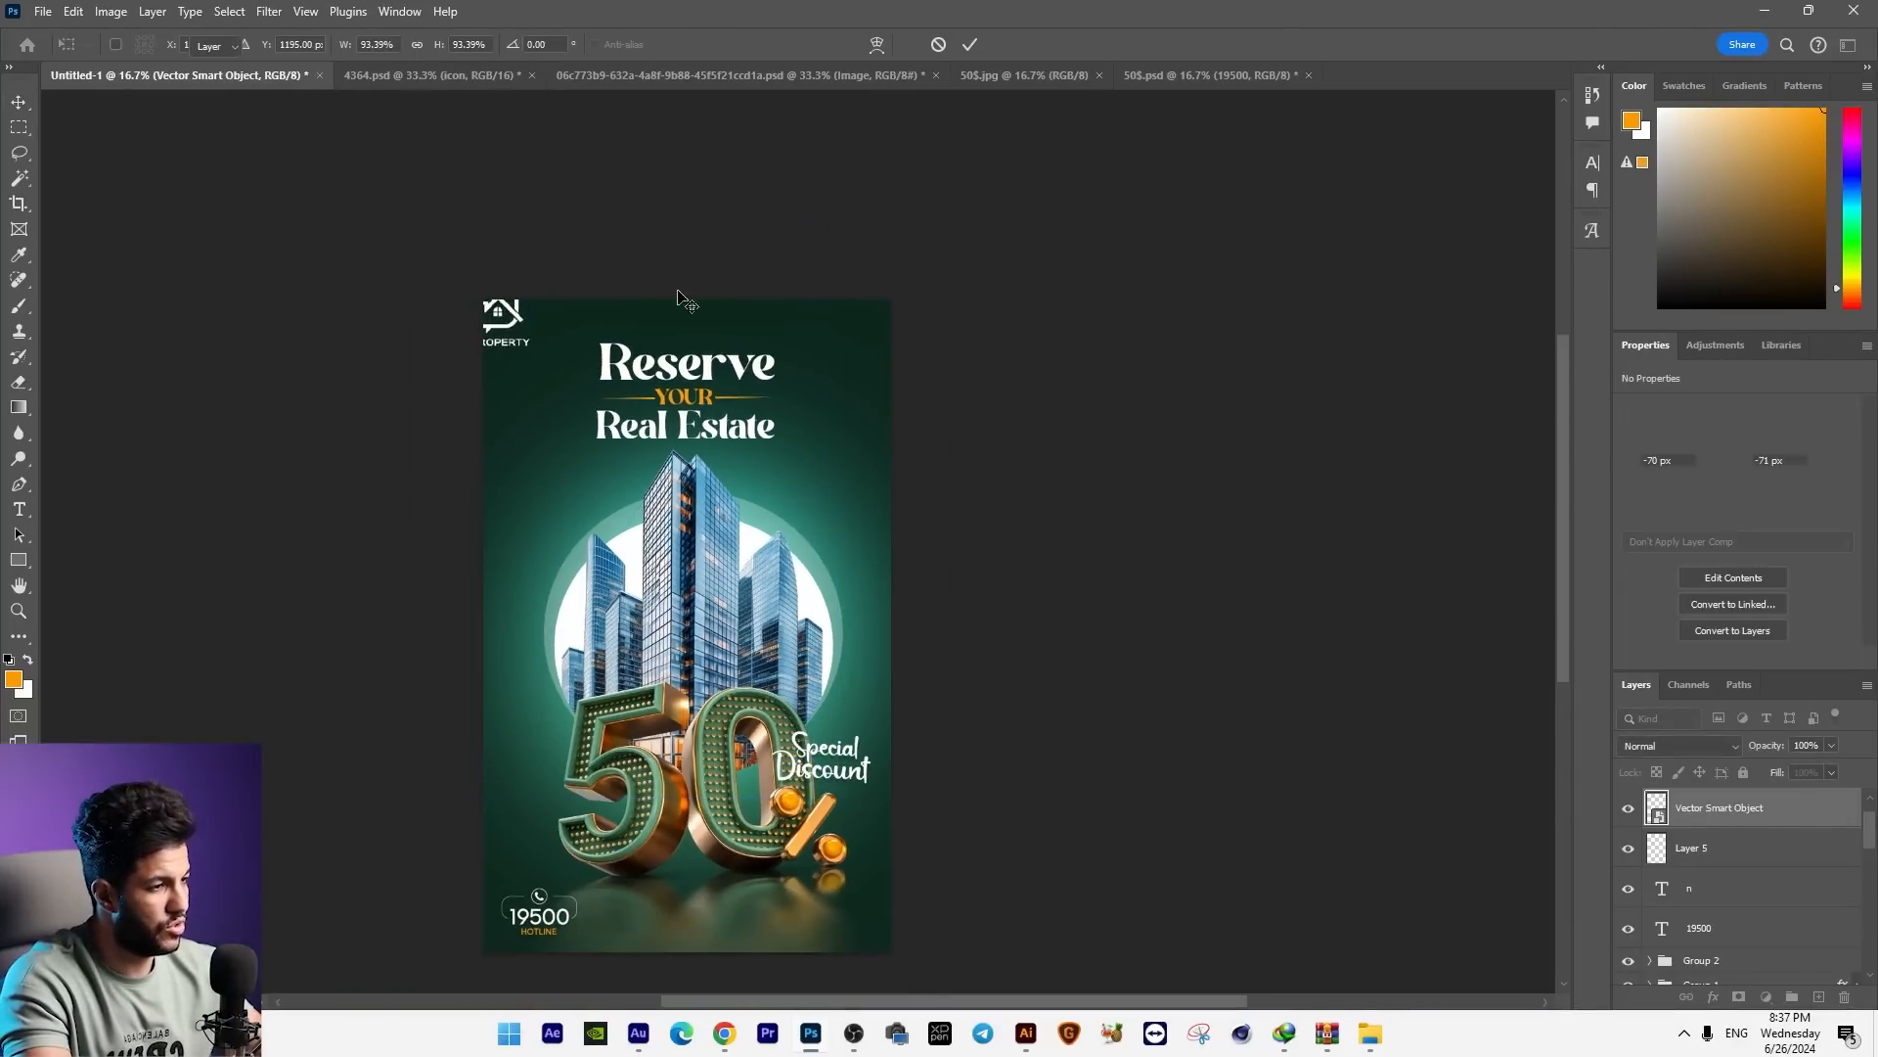
drag(785, 319, 806, 345)
drag(637, 709, 702, 717)
key(ctrl+plus)
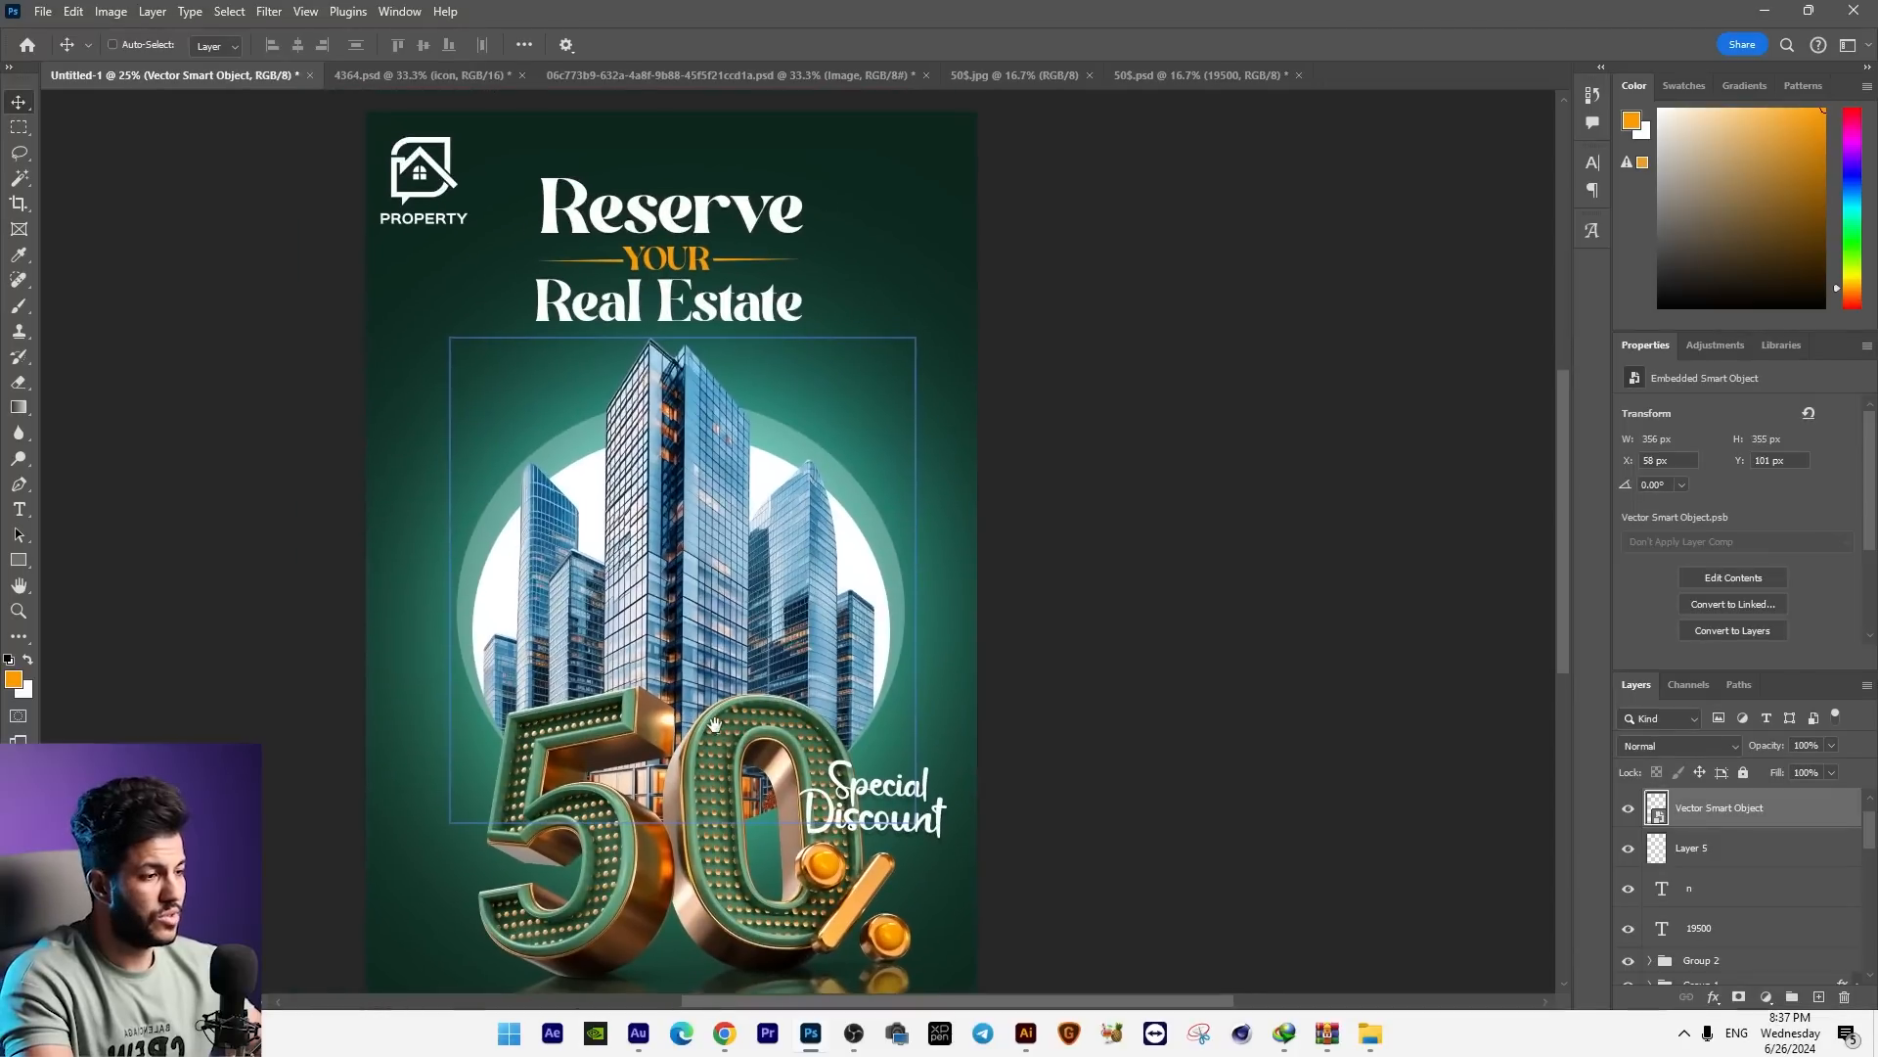
scroll(1415, 719, down, 3)
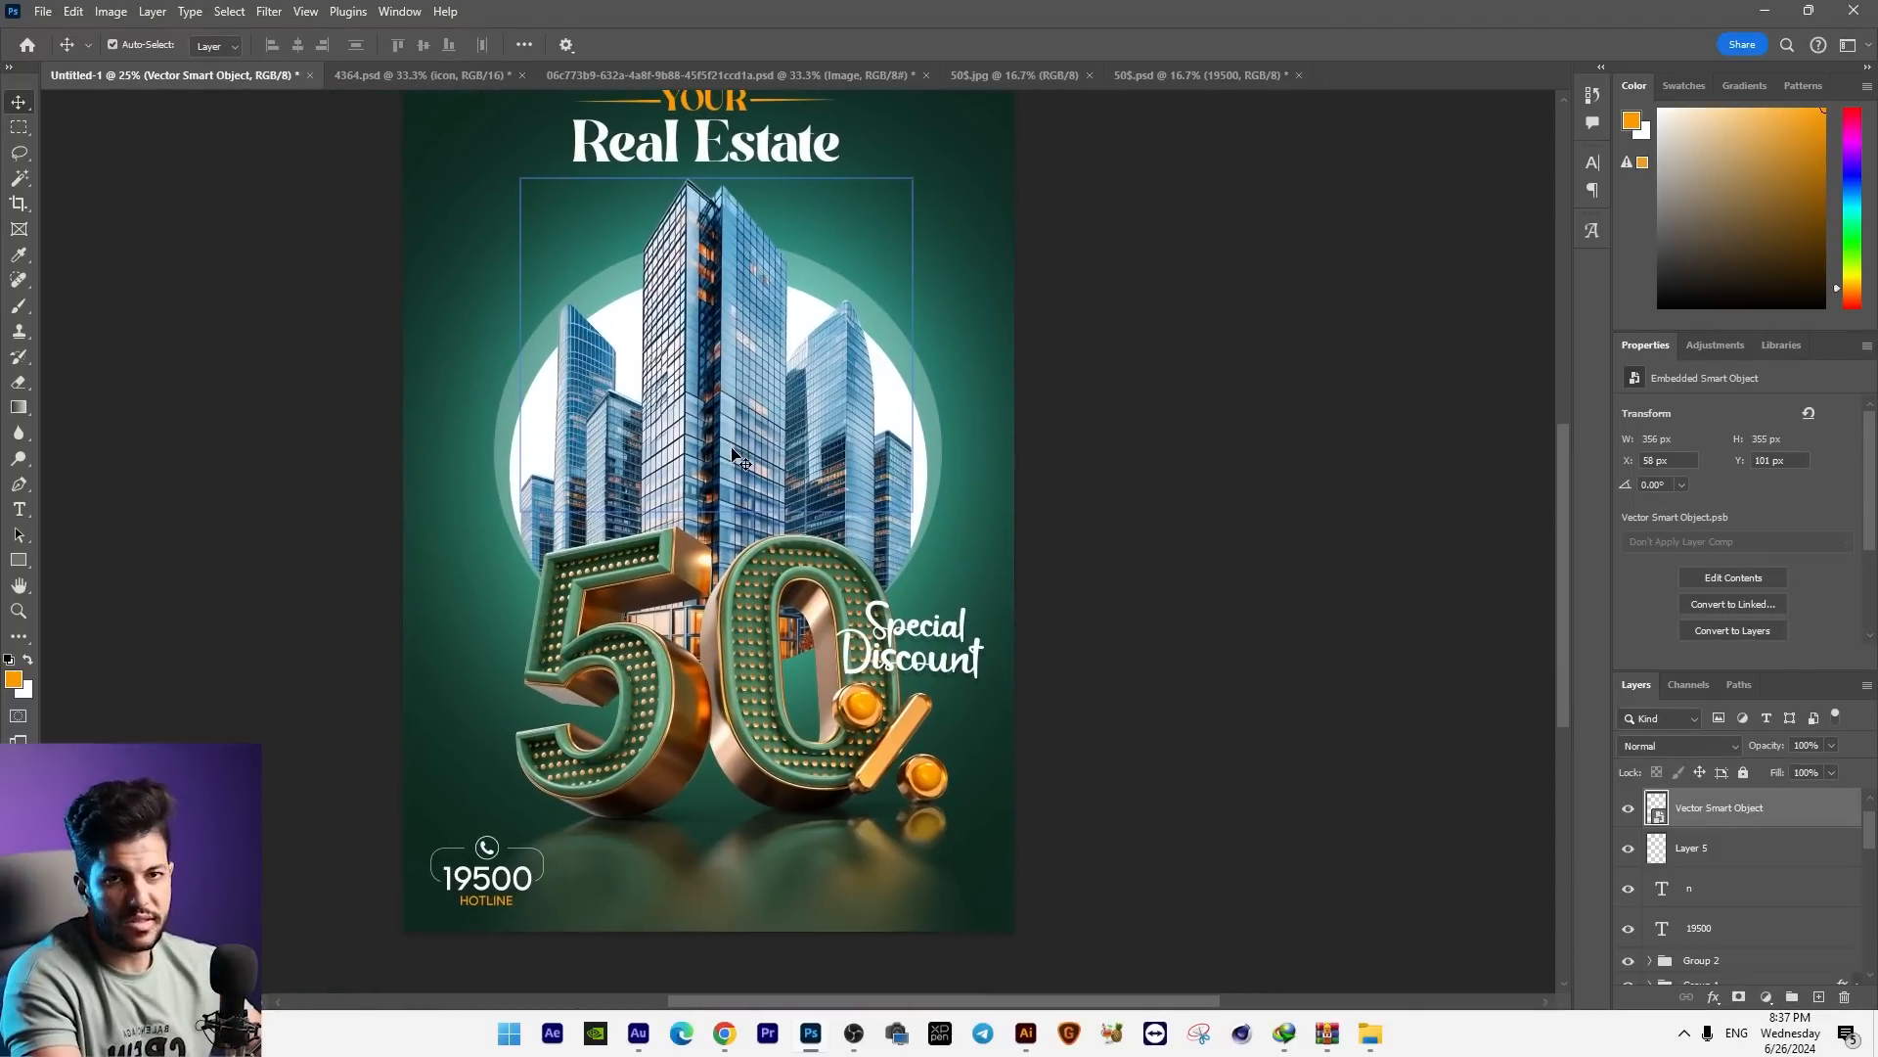
key(ctrl+minus)
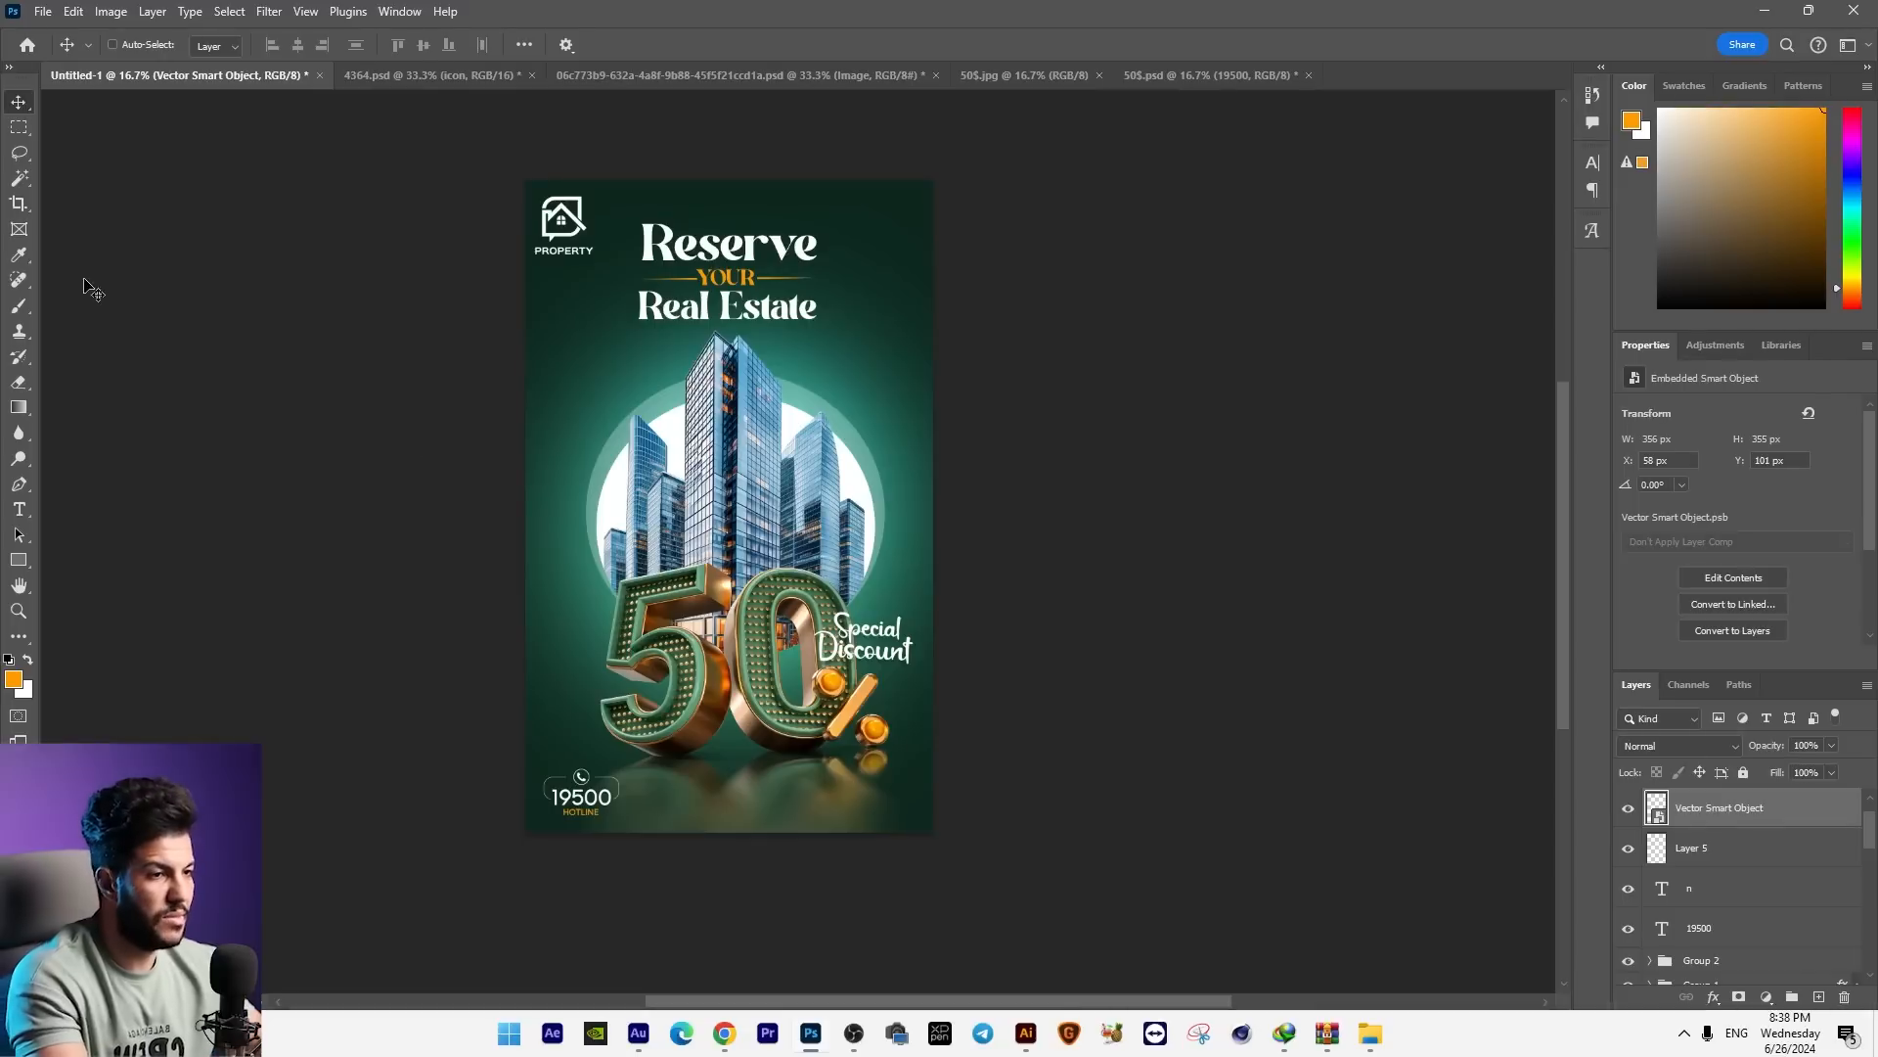
click(19, 203)
drag(936, 516, 1020, 519)
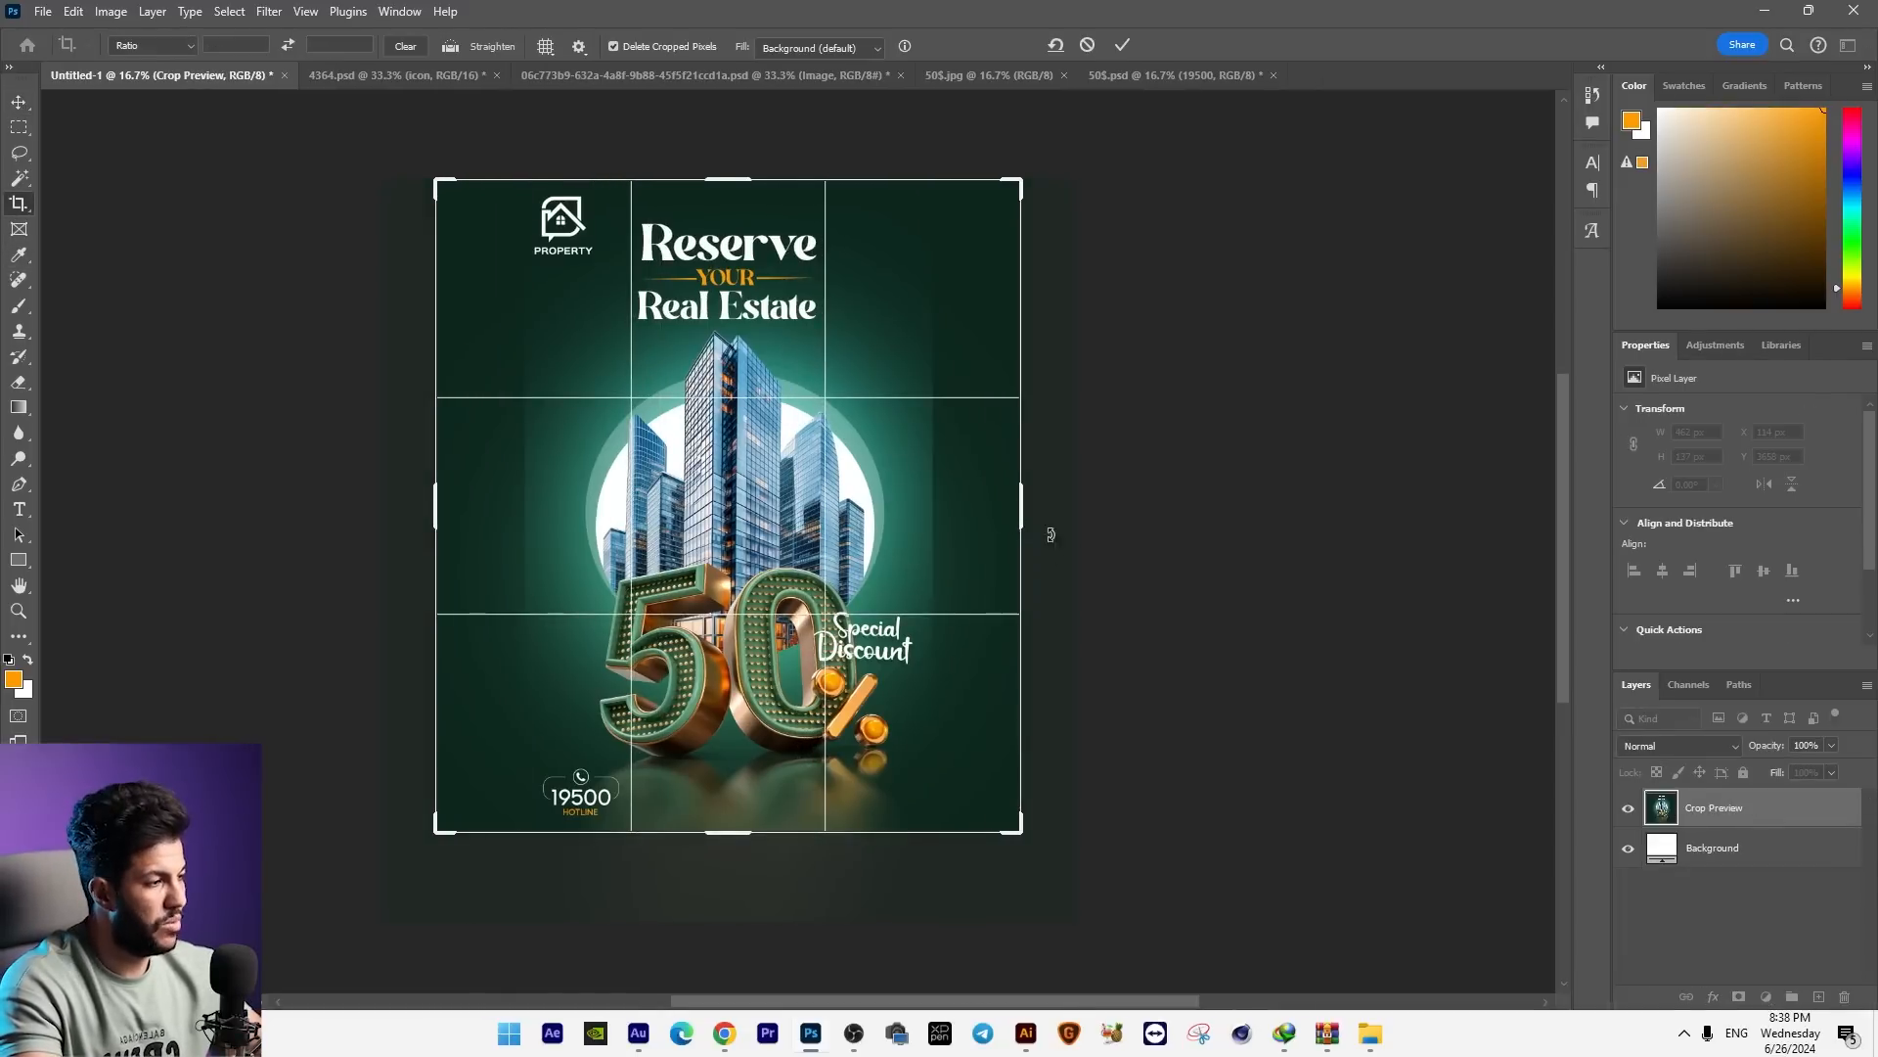
key(Escape)
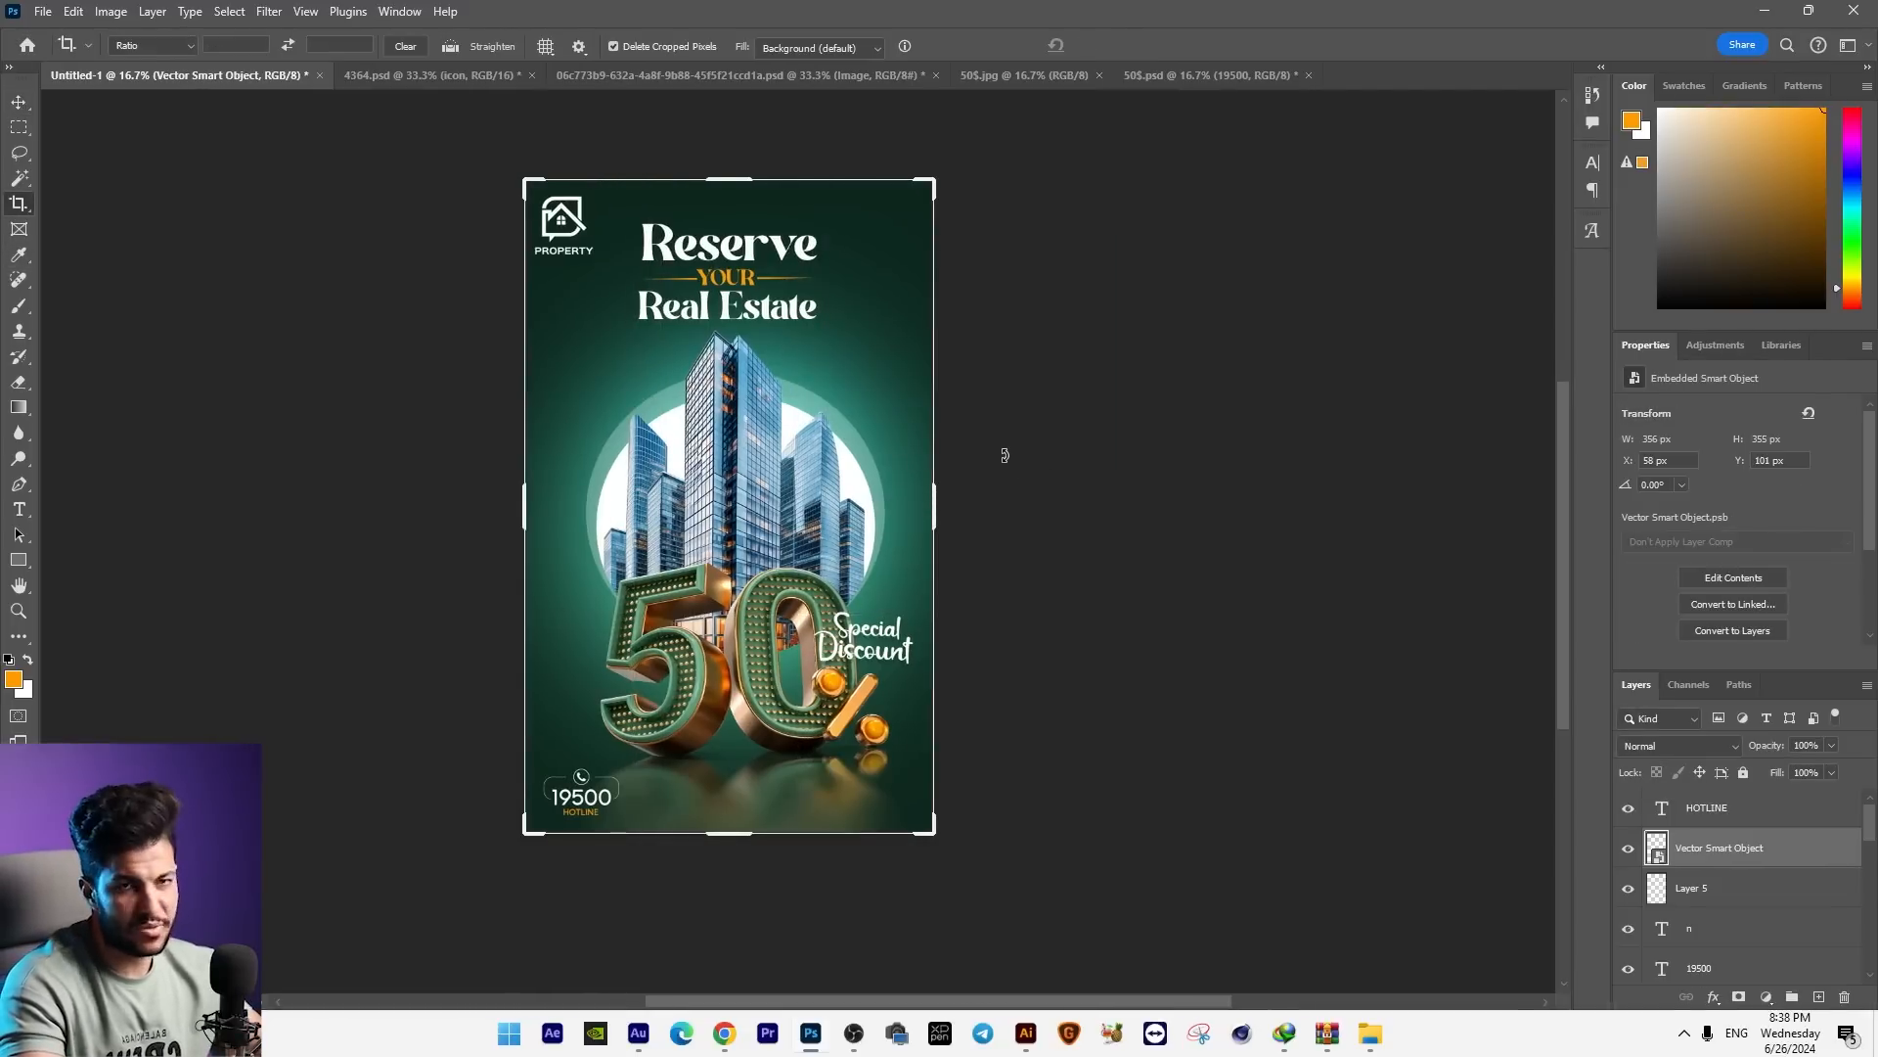
scroll(1005, 455, up, 4)
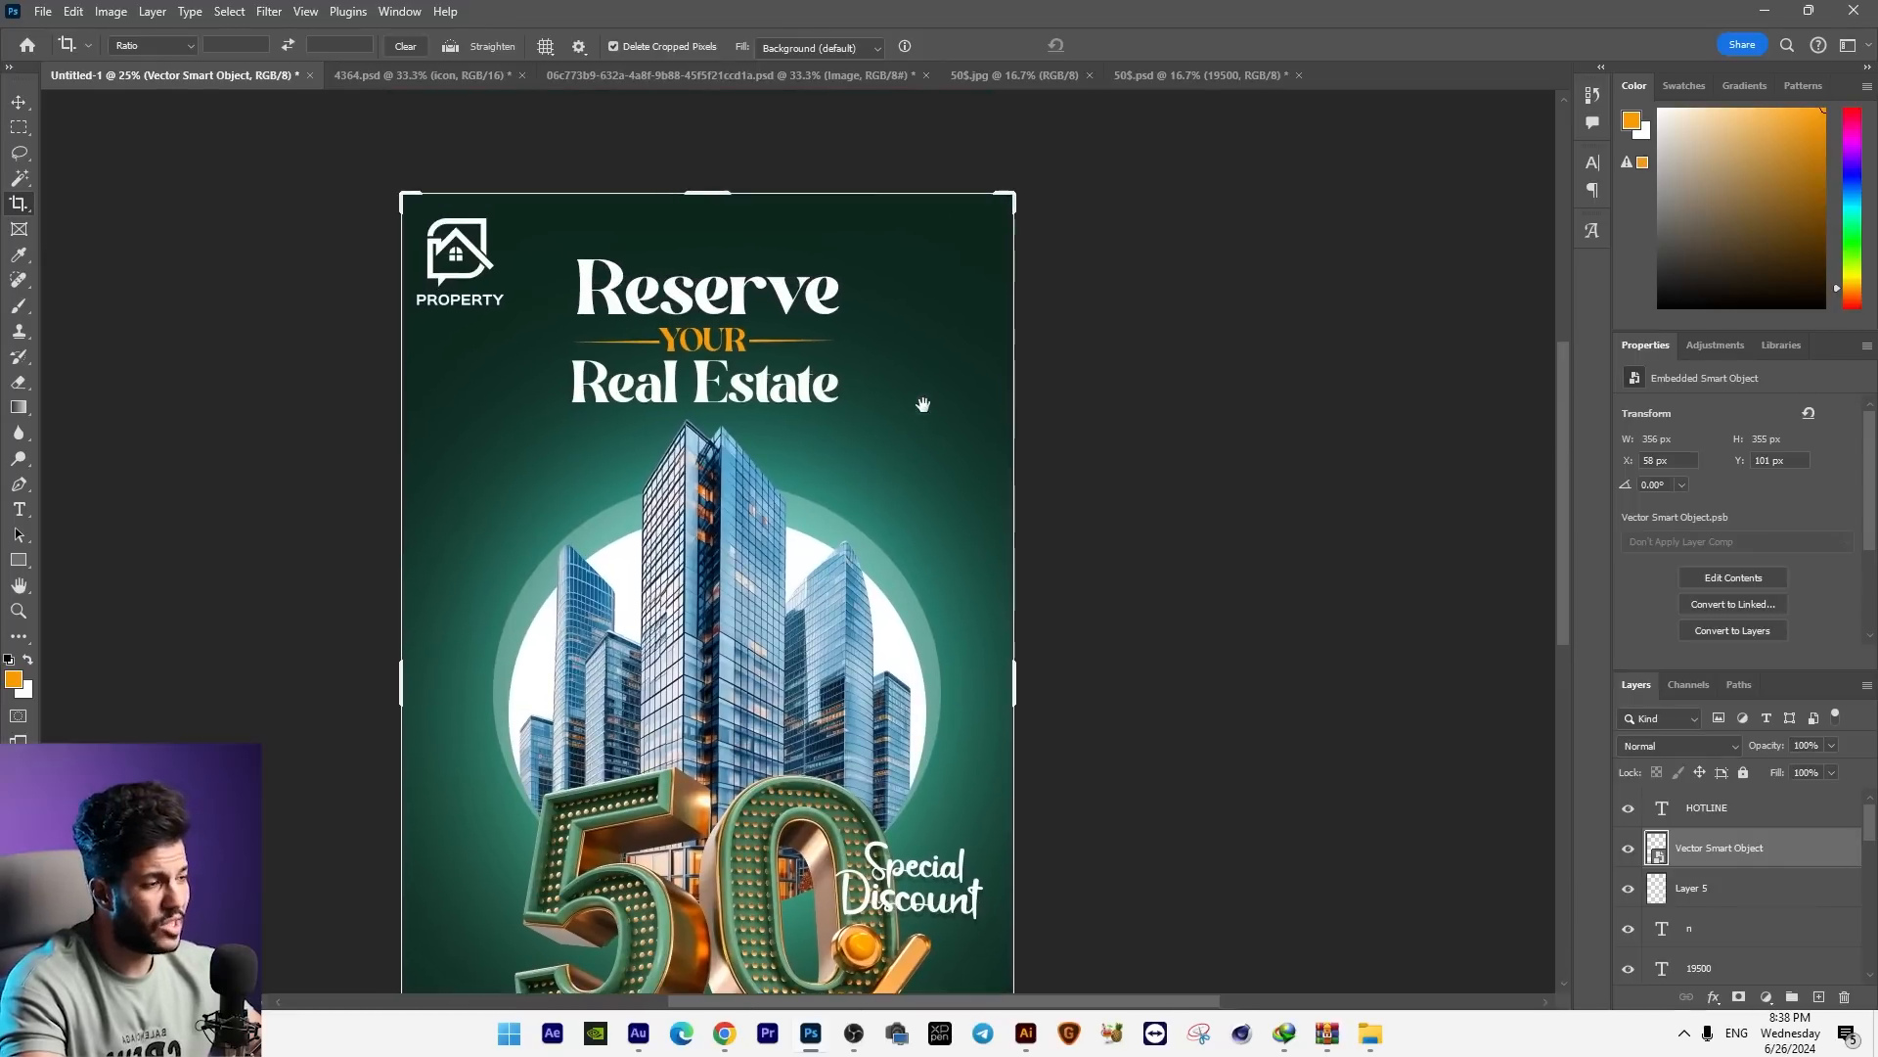
drag(462, 436, 417, 321)
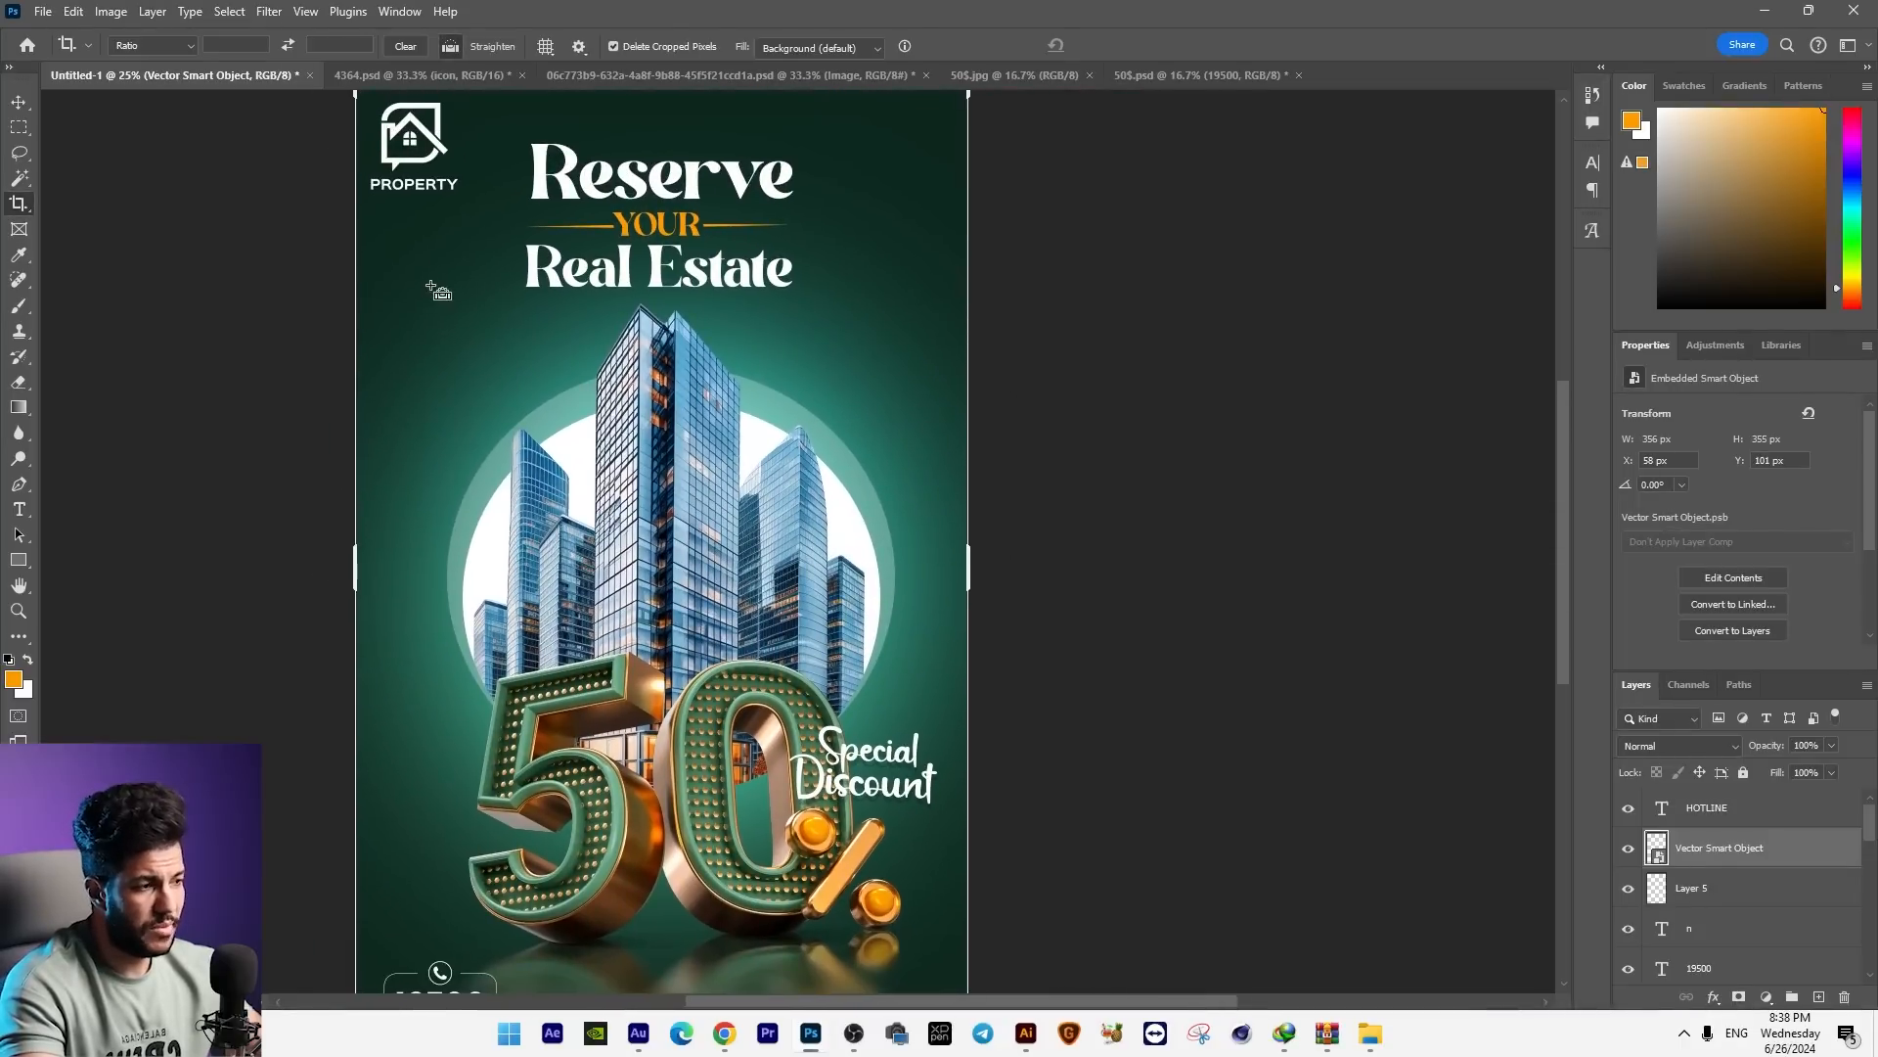
scroll(433, 288, down, 1)
Step: Switch to Chrome, search Freepik for "mockup poster" and download the urban-backlit-display-system-mock-up archive
click(724, 1032)
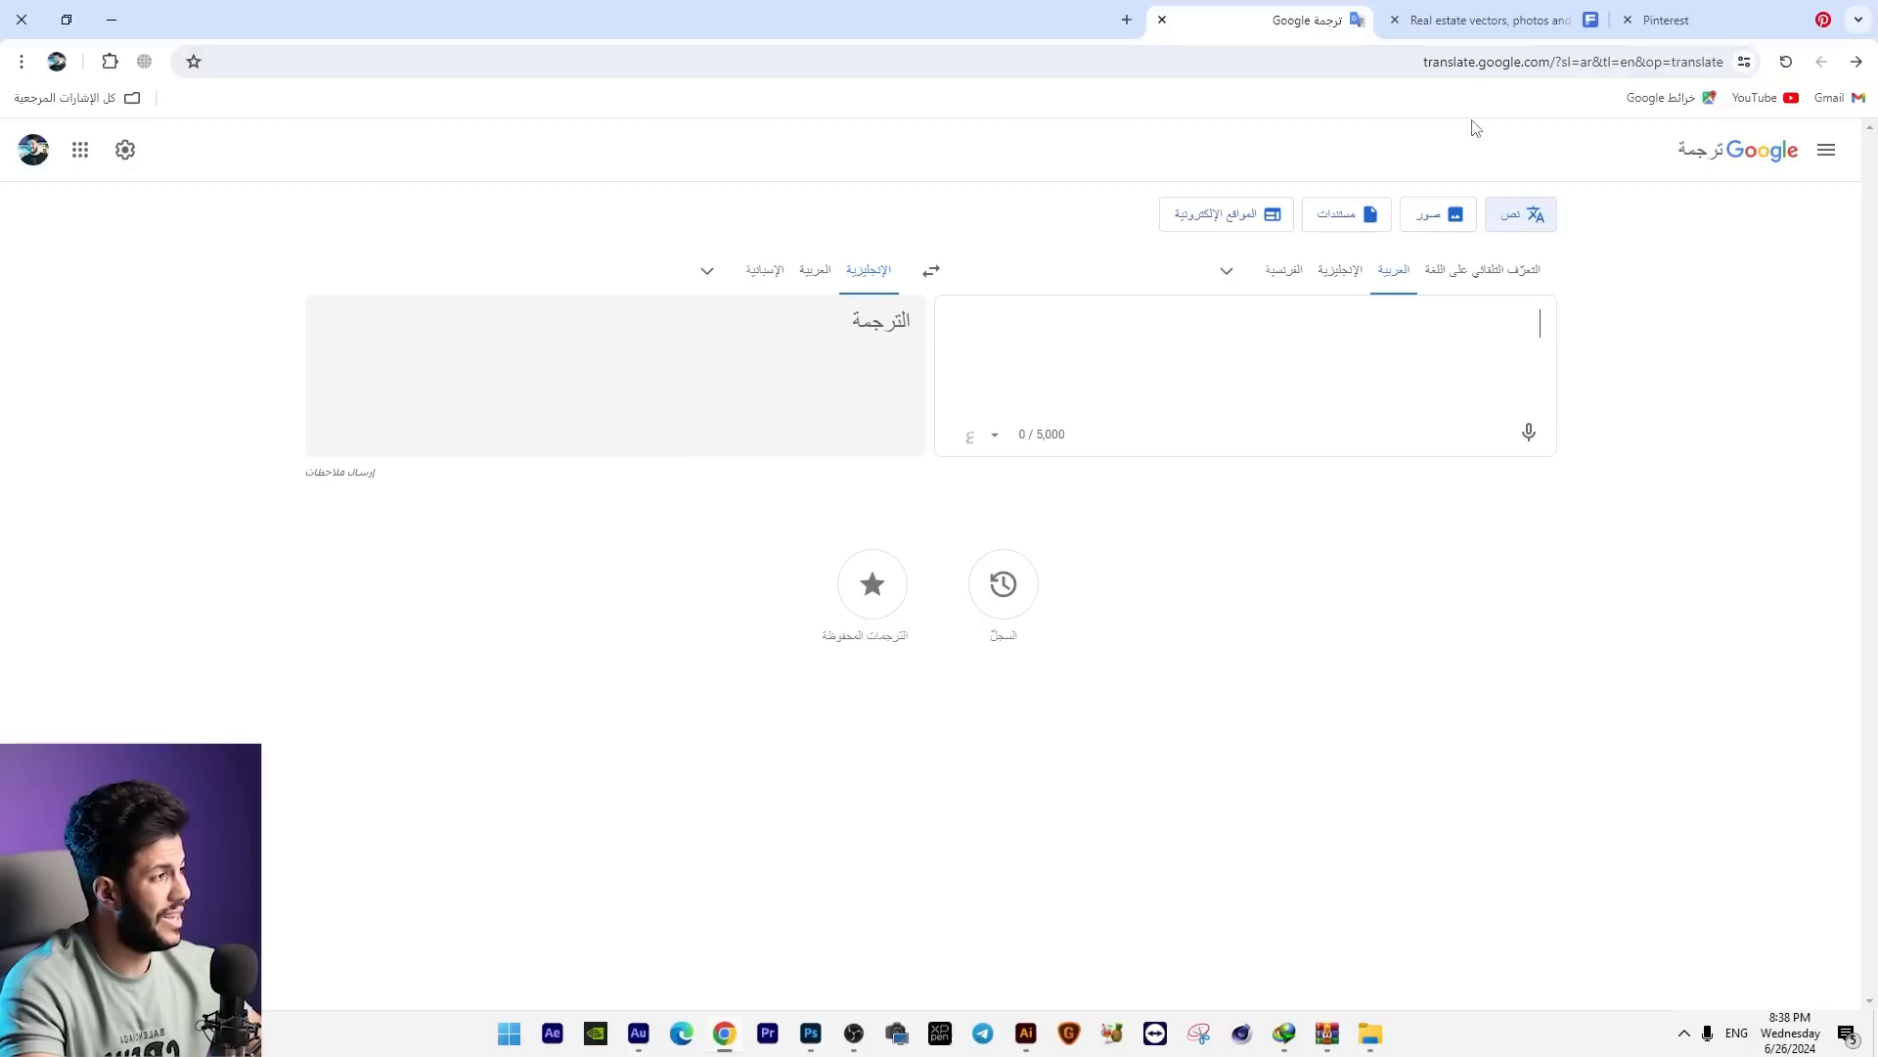
click(1468, 12)
key(ctrl+a)
text(mockup poster)
key(Return)
scroll(1644, 688, down, 5)
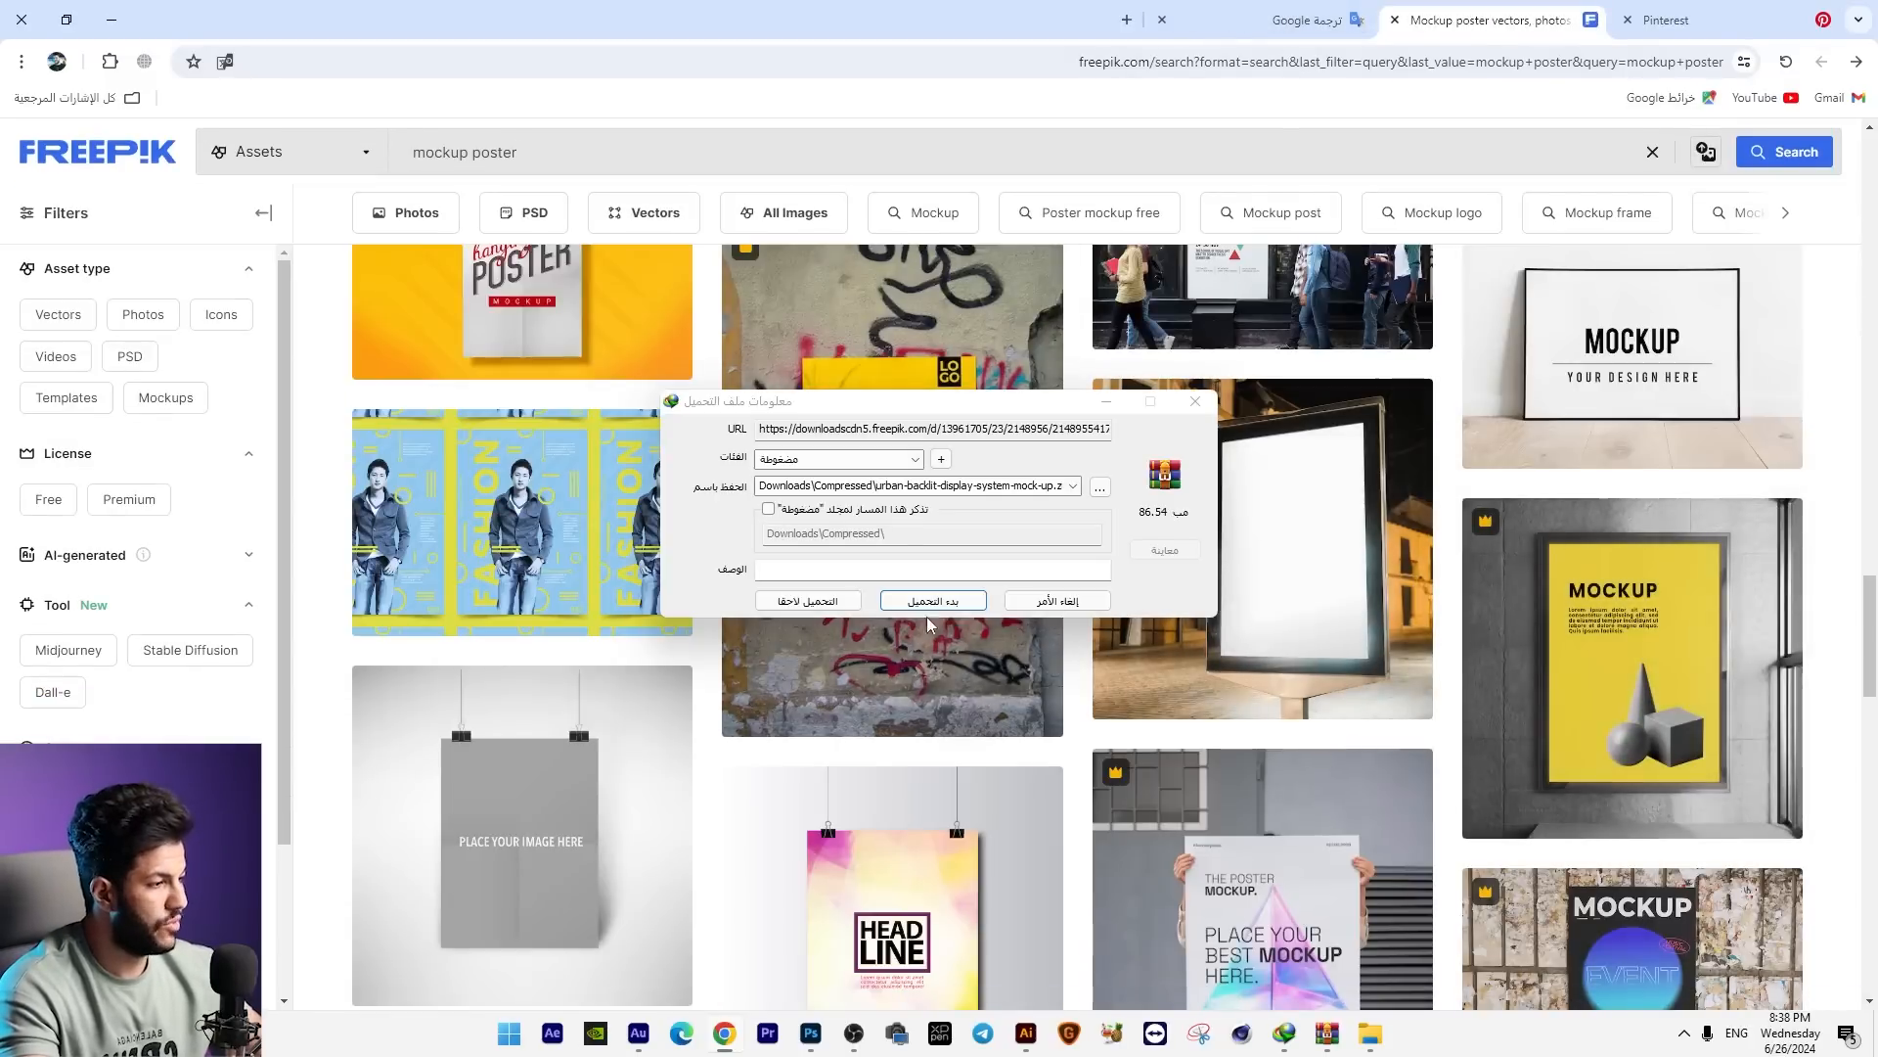
click(941, 604)
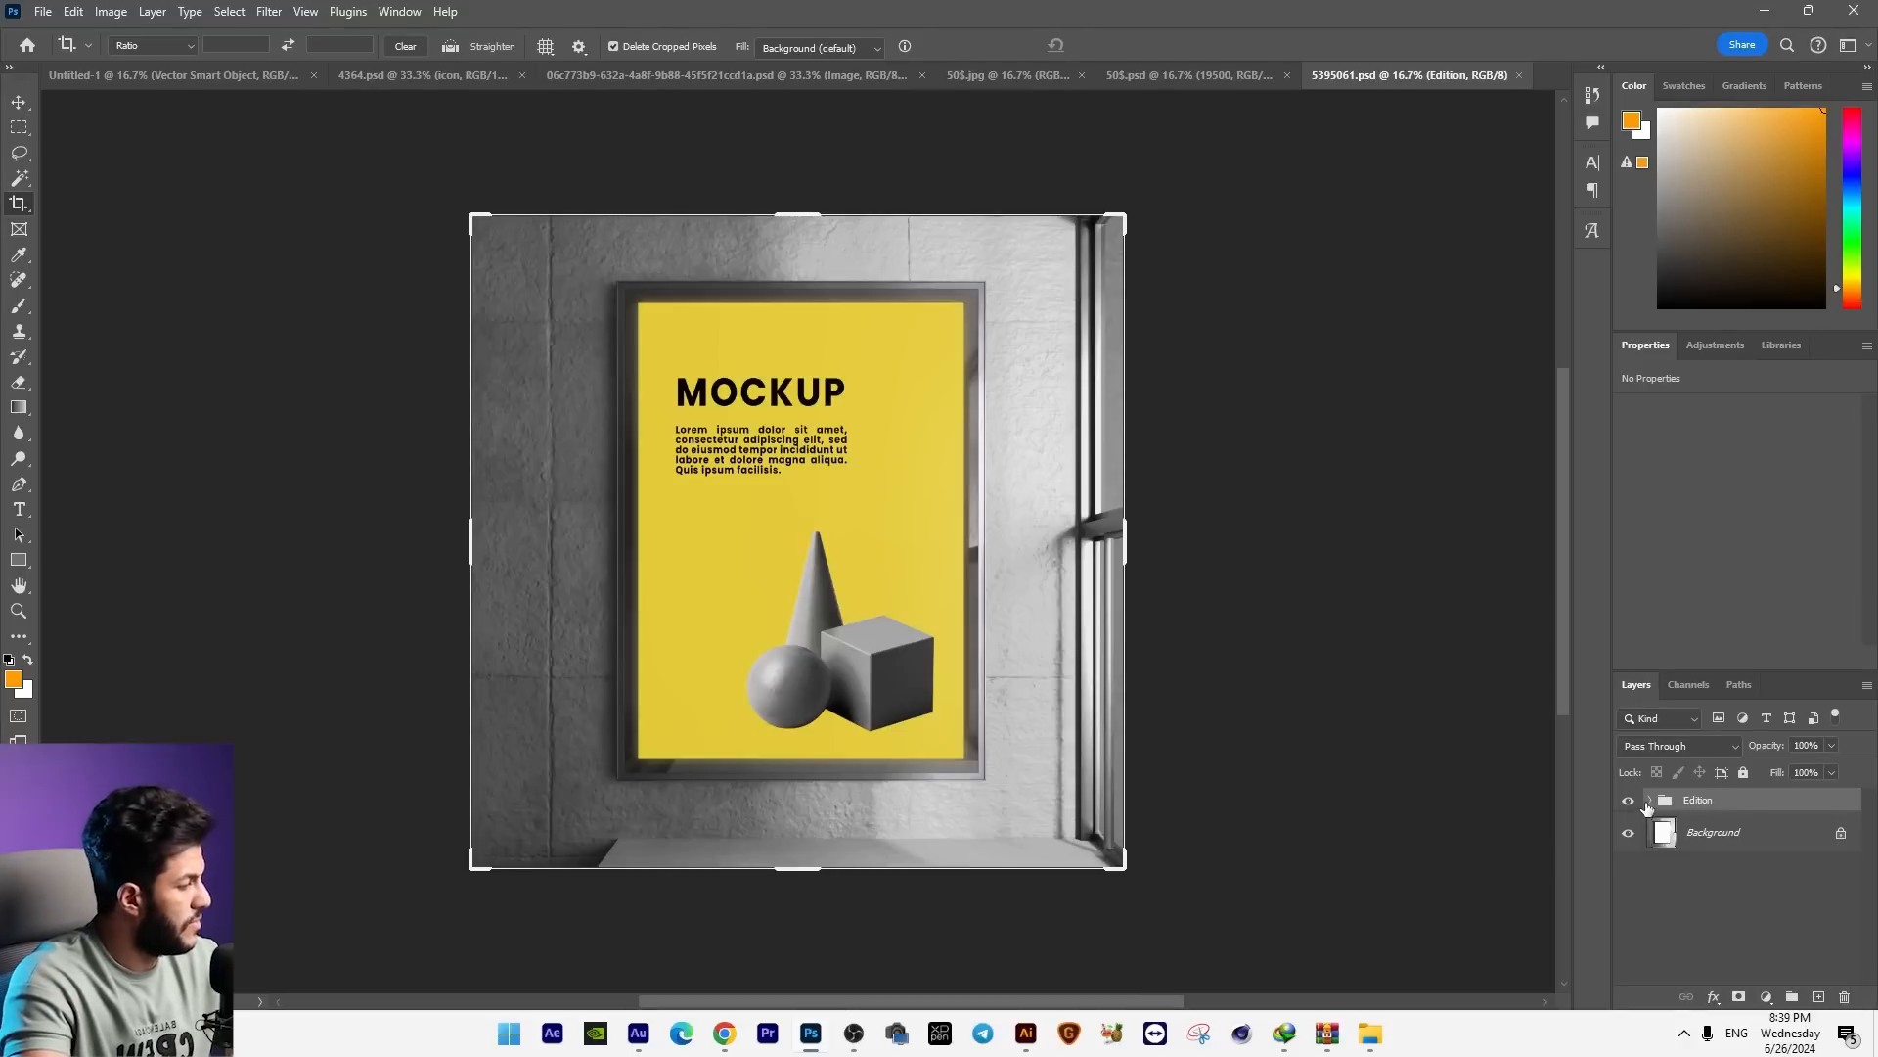
Step: Expand the Edition group in 5395061.psd, open the "Place your design here" smart object's contents and check the framed poster mockup
click(1649, 800)
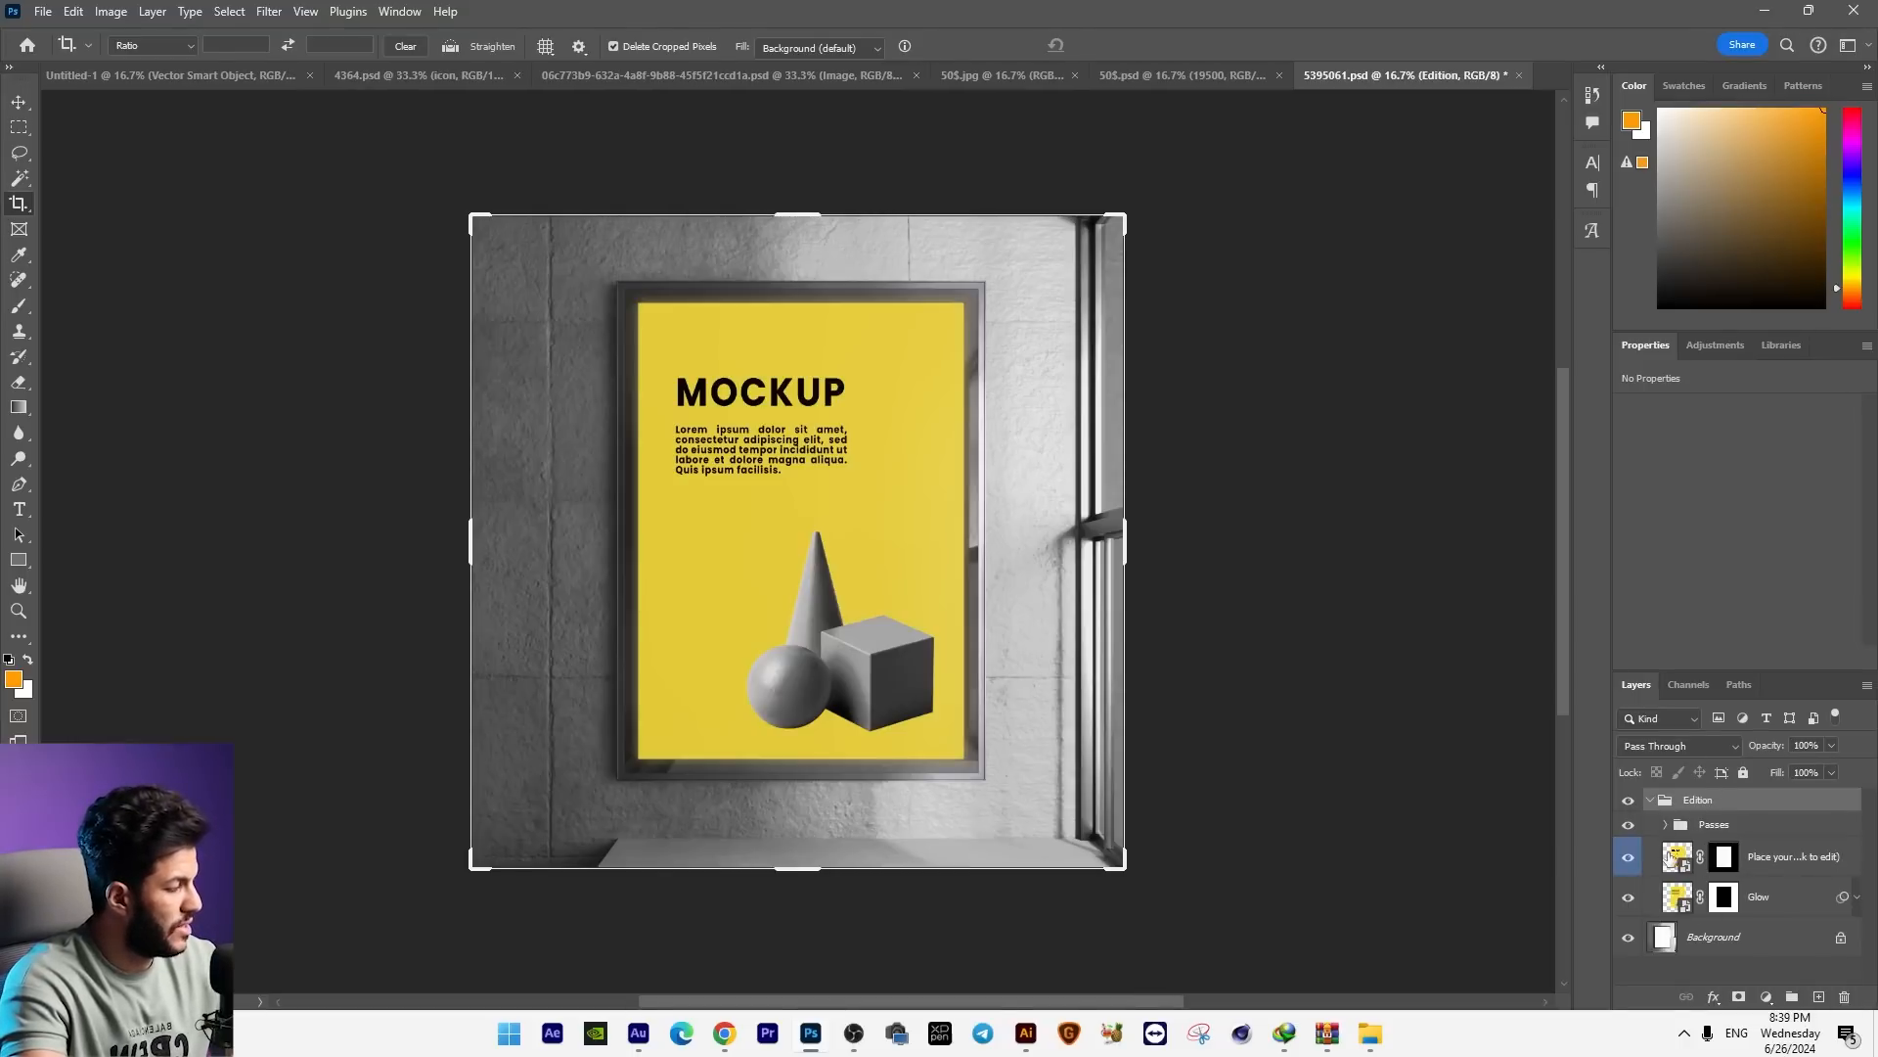
click(1675, 855)
double_click(1675, 857)
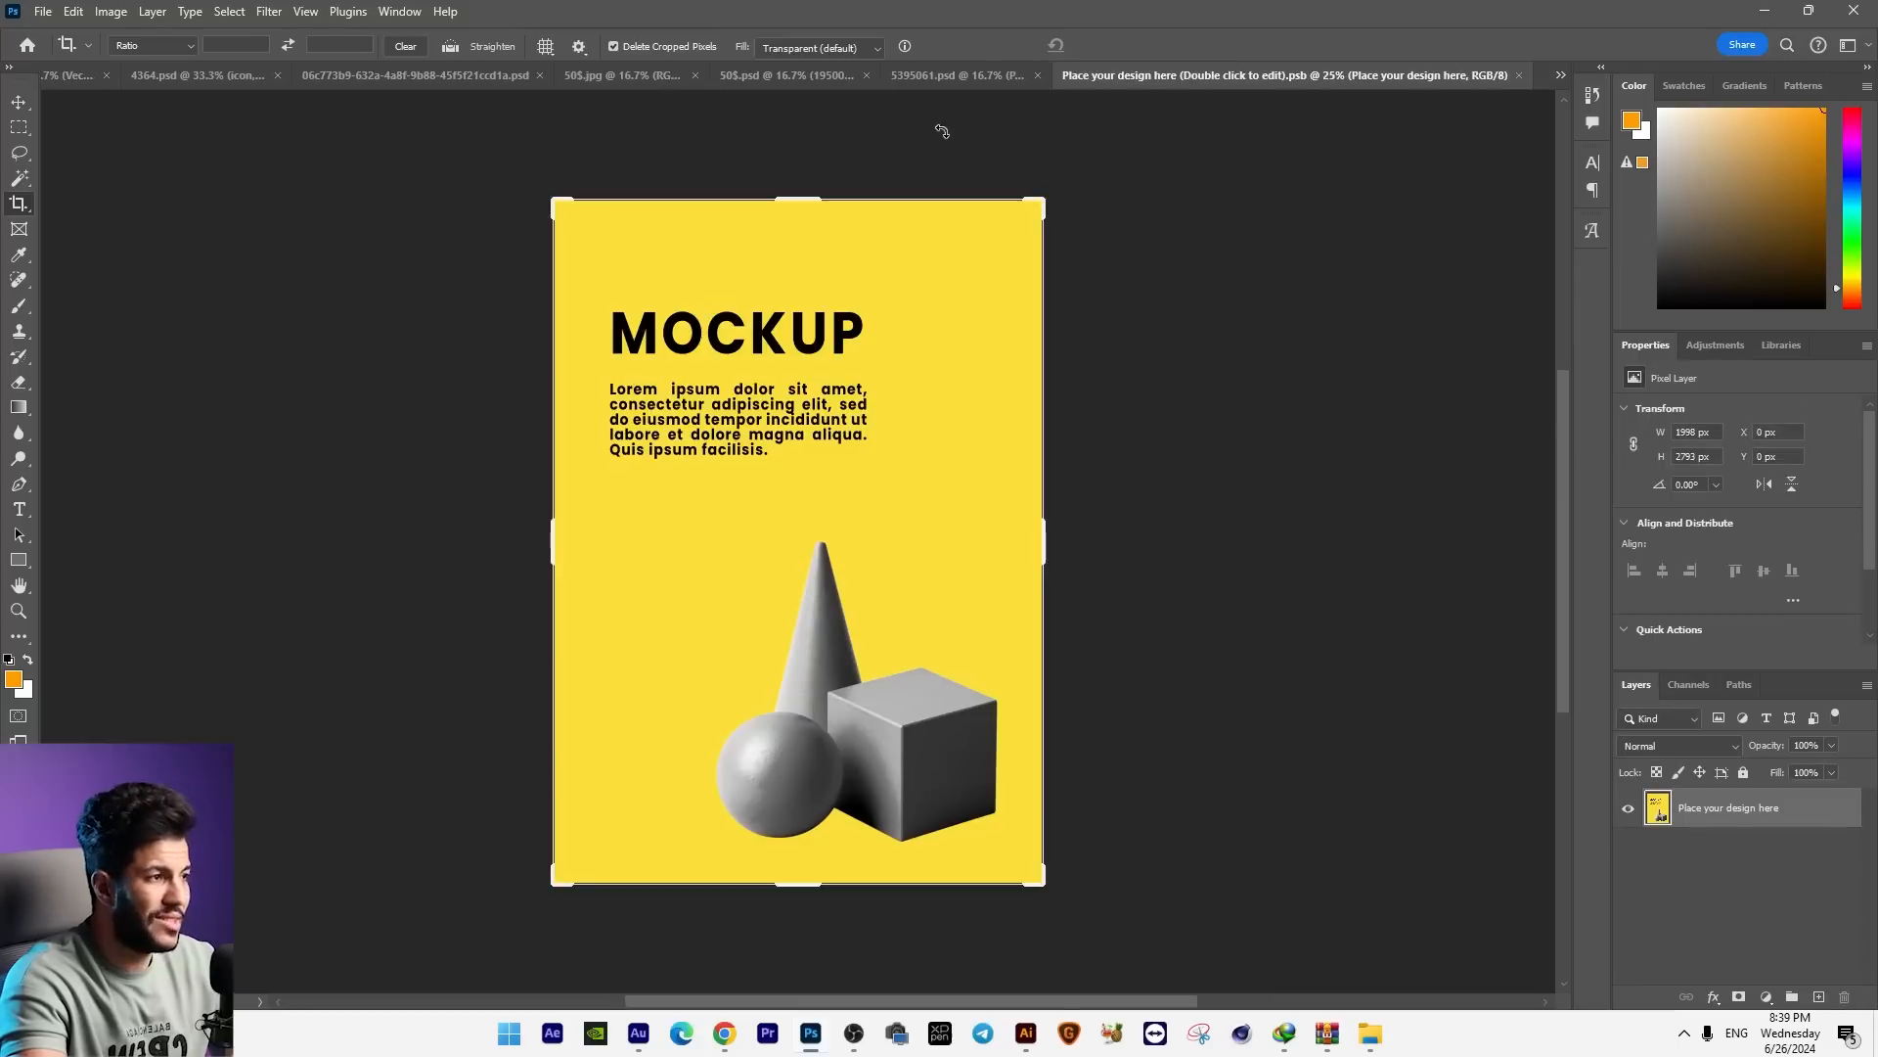
key(v)
click(918, 78)
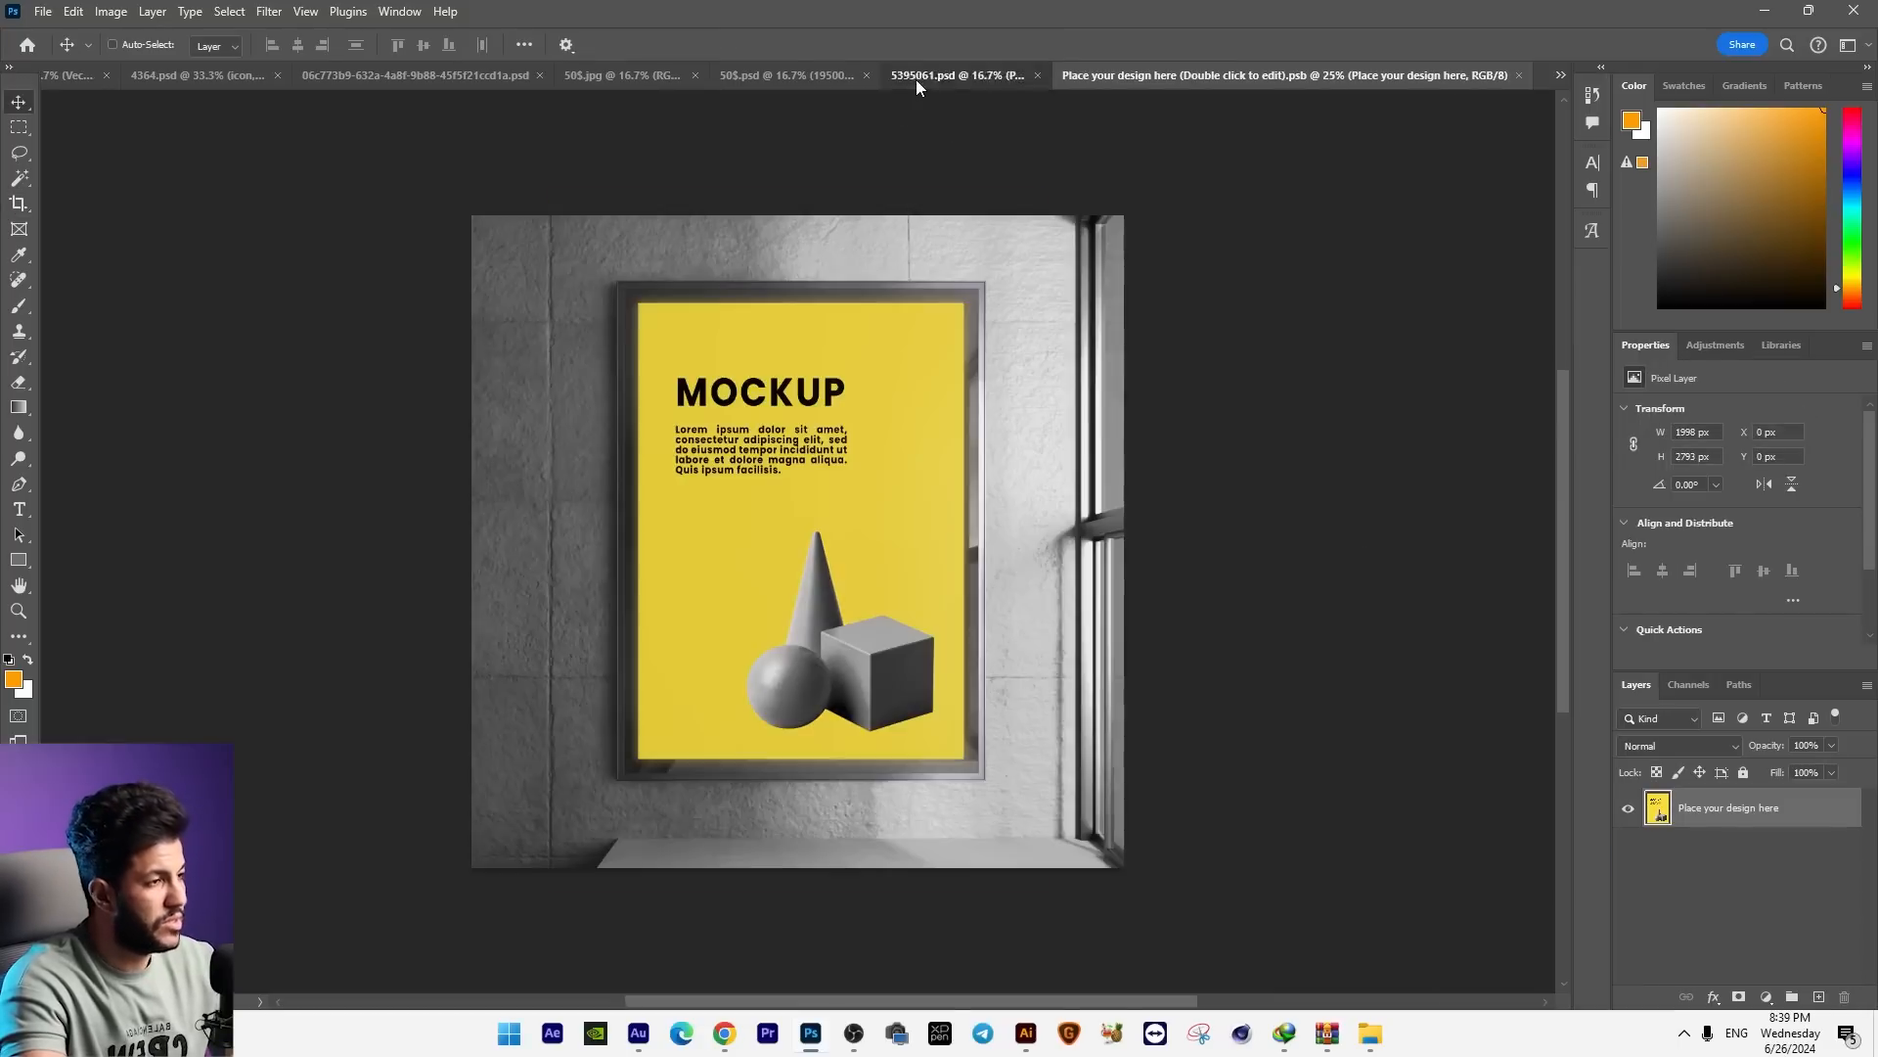
Step: Return to the real estate ad and add a new empty layer above the HOTLINE text
click(210, 78)
key(ctrl+plus)
key(ctrl+plus)
drag(1145, 617, 1141, 403)
drag(1758, 807, 1817, 993)
click(1818, 996)
Step: Paint a soft orange glow spot with a 900 px brush at the upper junction of the 5 and the 0
click(19, 305)
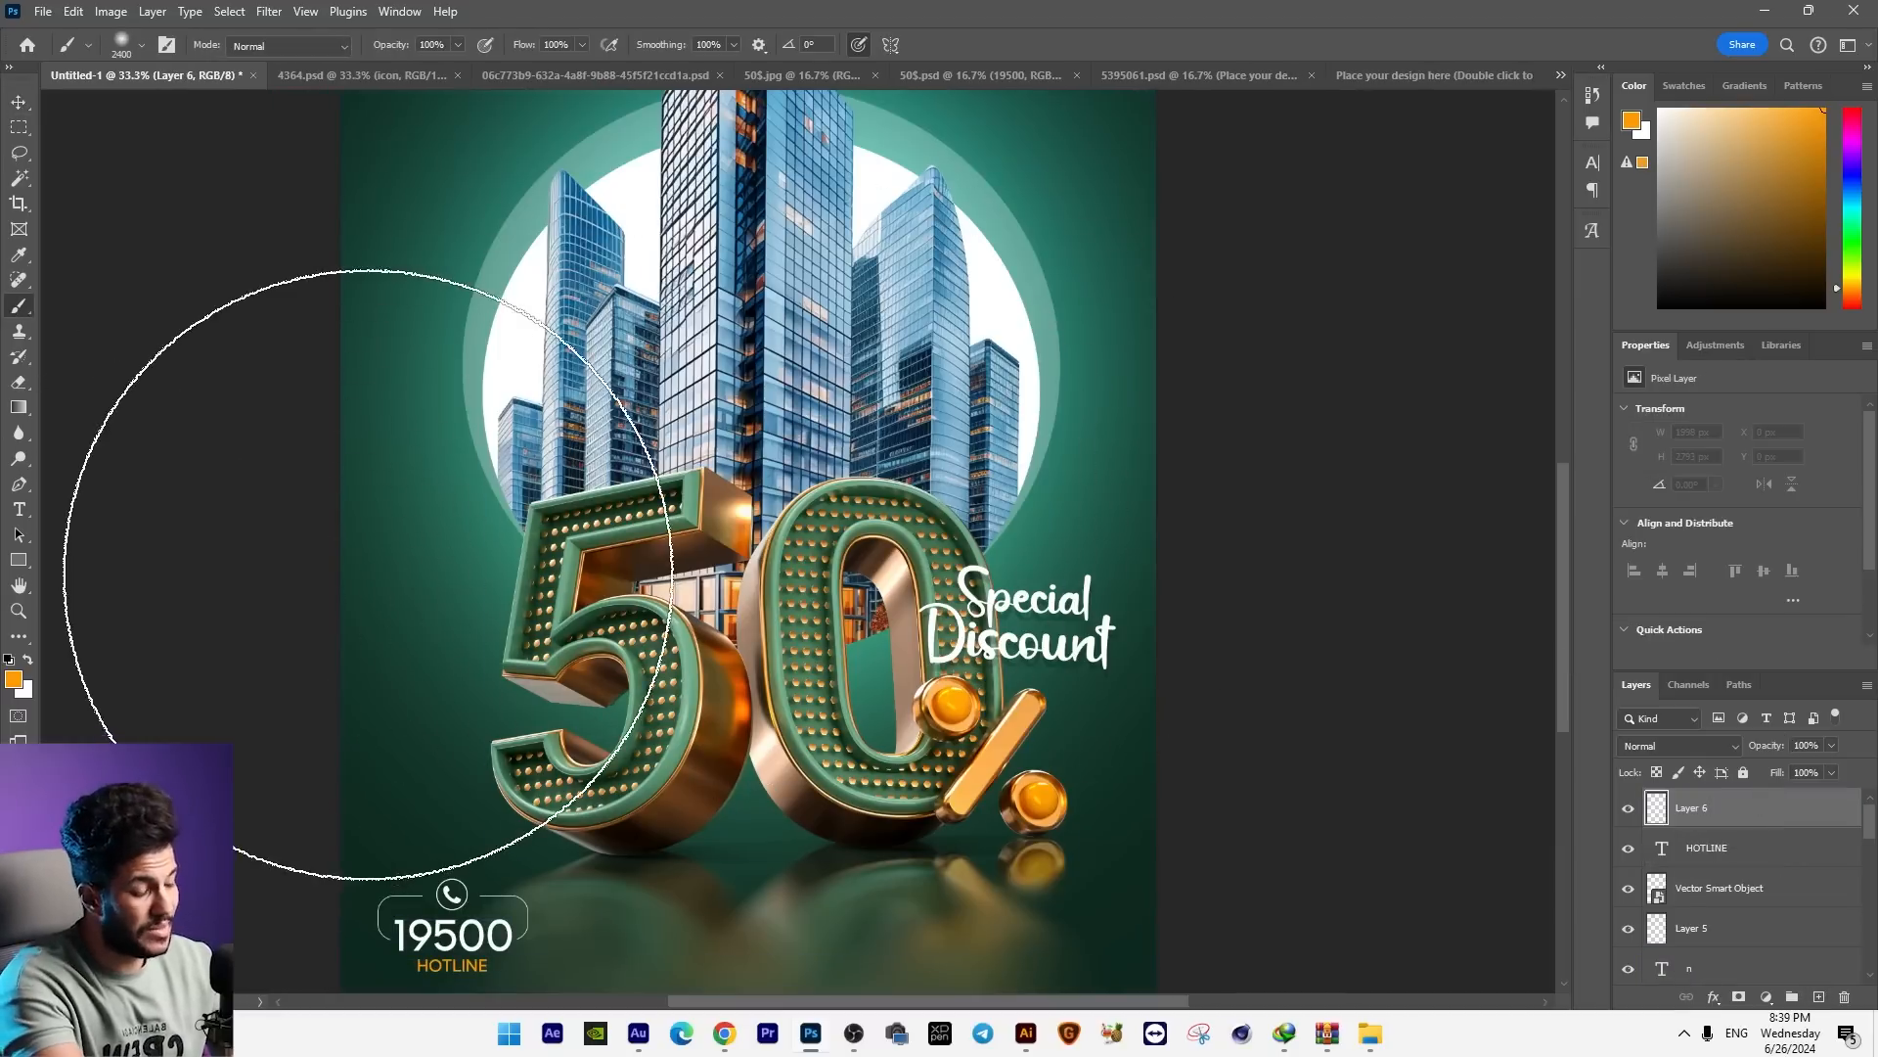
key(bracketleft)
key(bracketleft)
key(bracketleft)
key(bracketleft)
key(bracketleft)
key(bracketleft)
key(bracketleft)
key(bracketleft)
key(bracketleft)
key(bracketleft)
key(bracketleft)
key(bracketleft)
key(bracketleft)
key(bracketleft)
key(bracketleft)
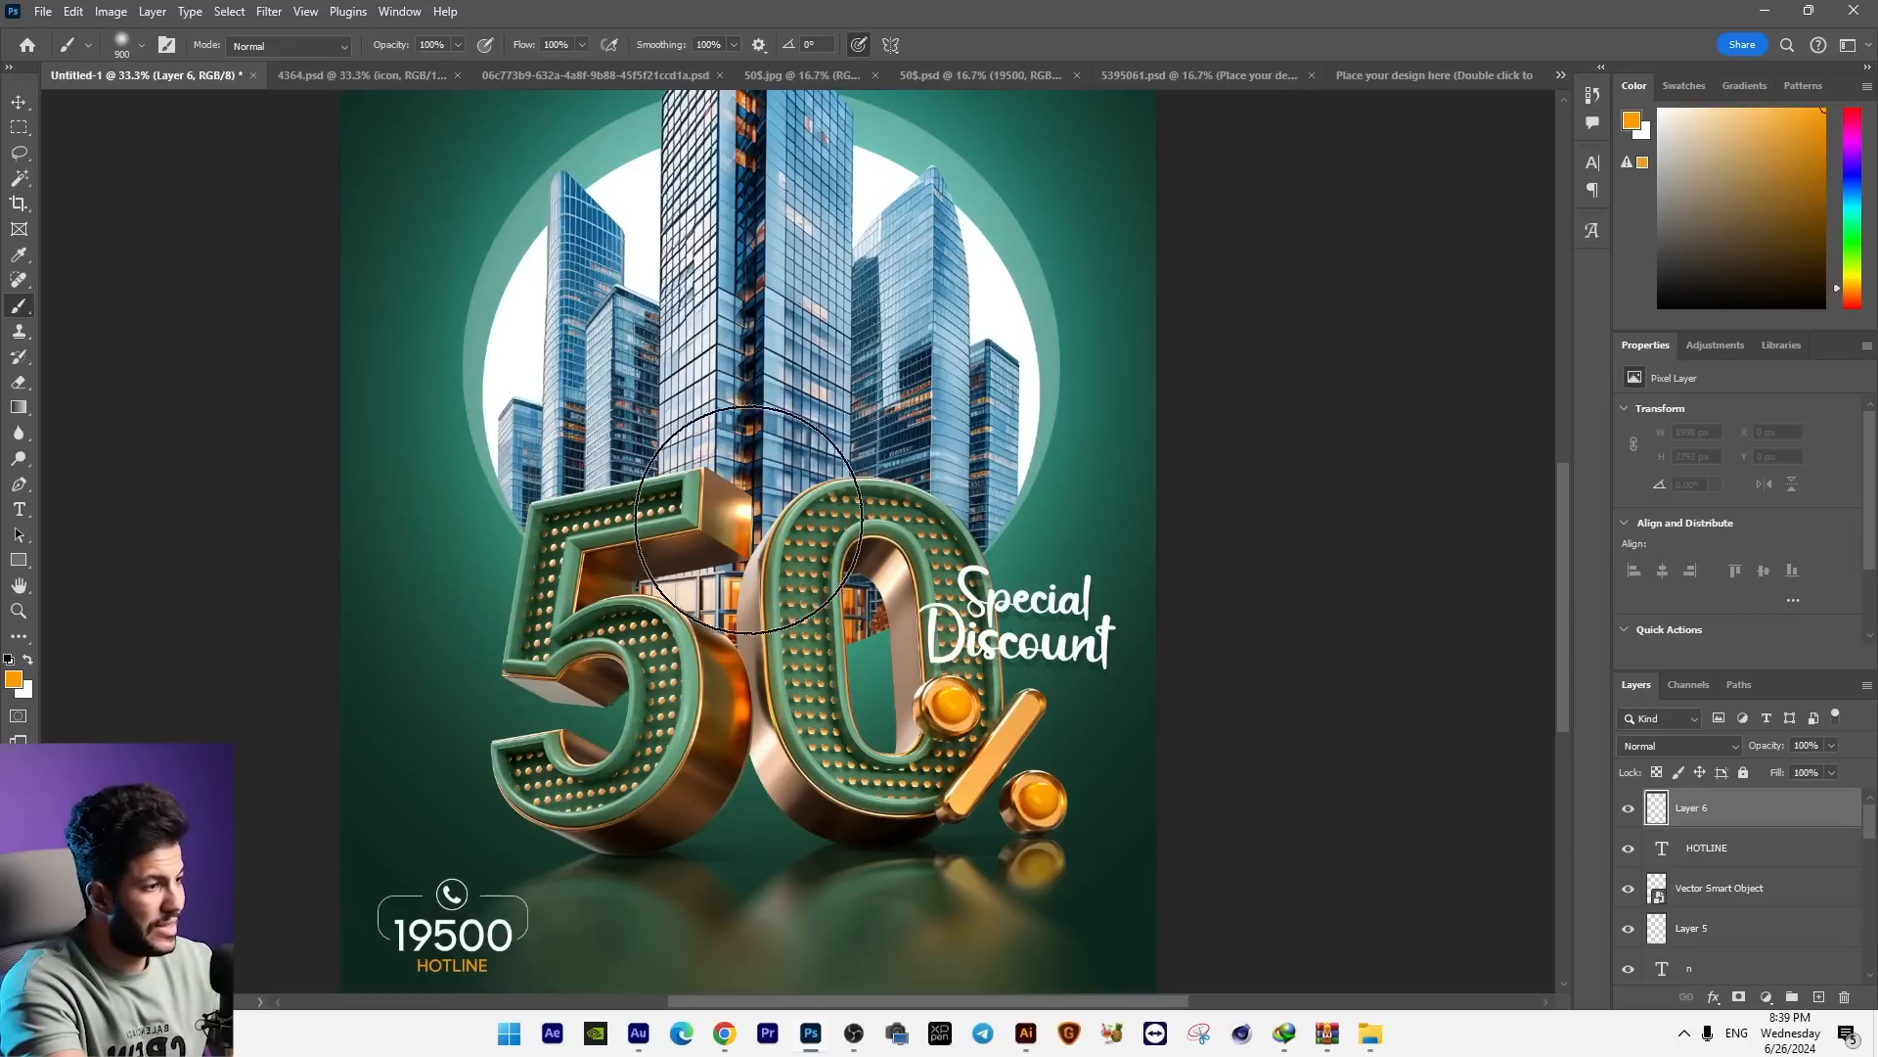
click(736, 518)
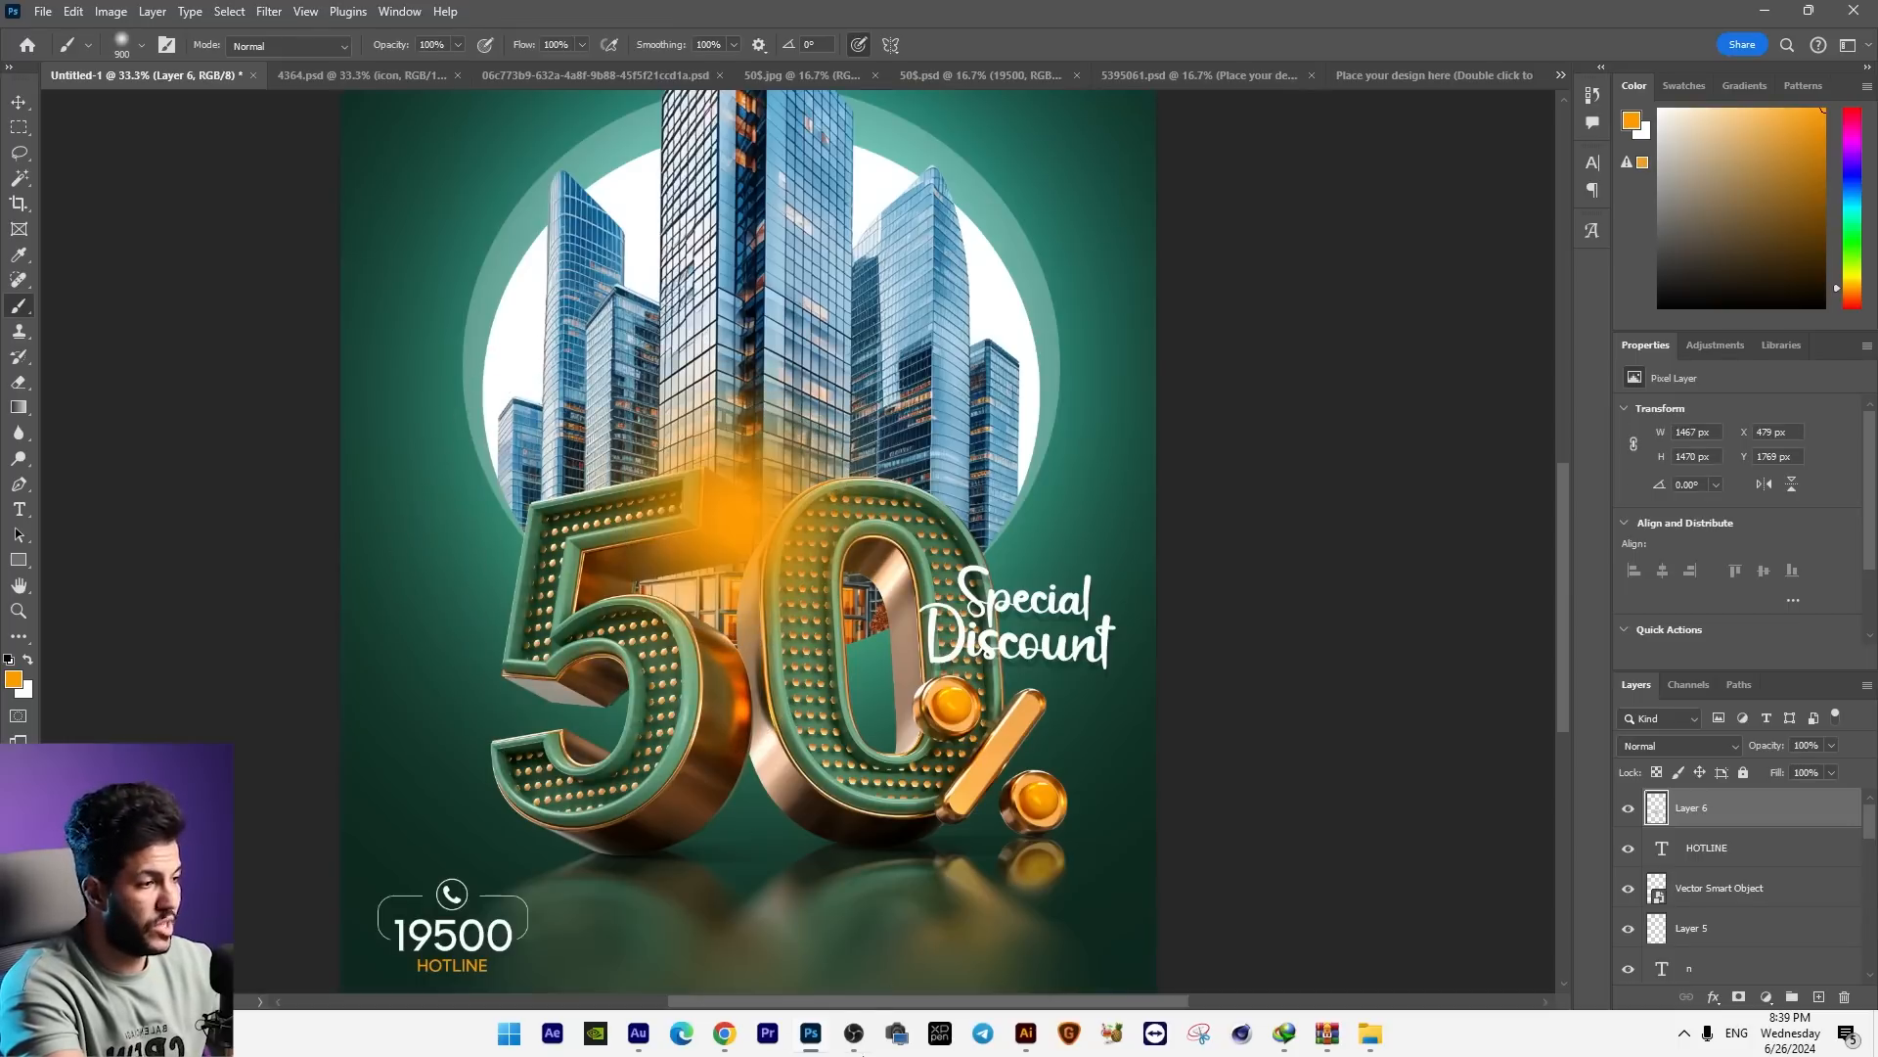
Step: Change the foreground colour to a pale cream and paint a smaller highlight, about 300 px, in the glow's centre
click(14, 678)
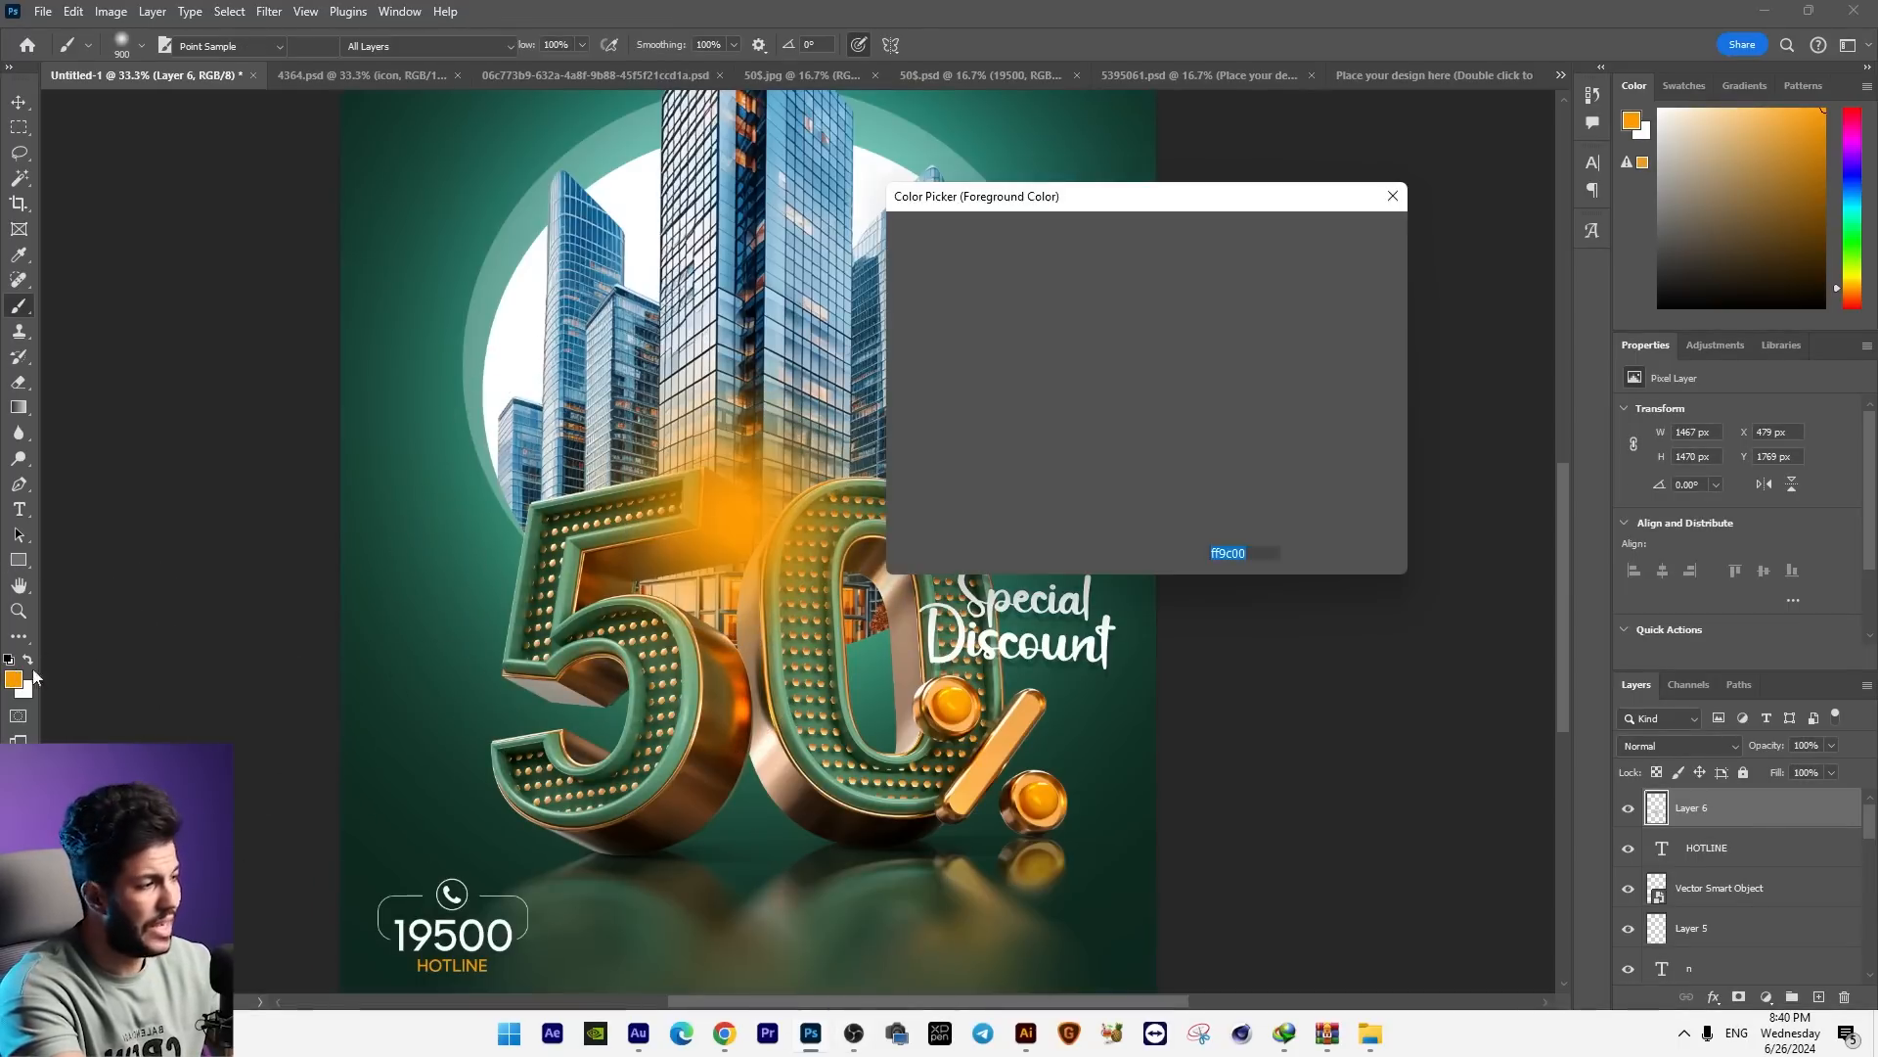
click(932, 232)
click(1365, 238)
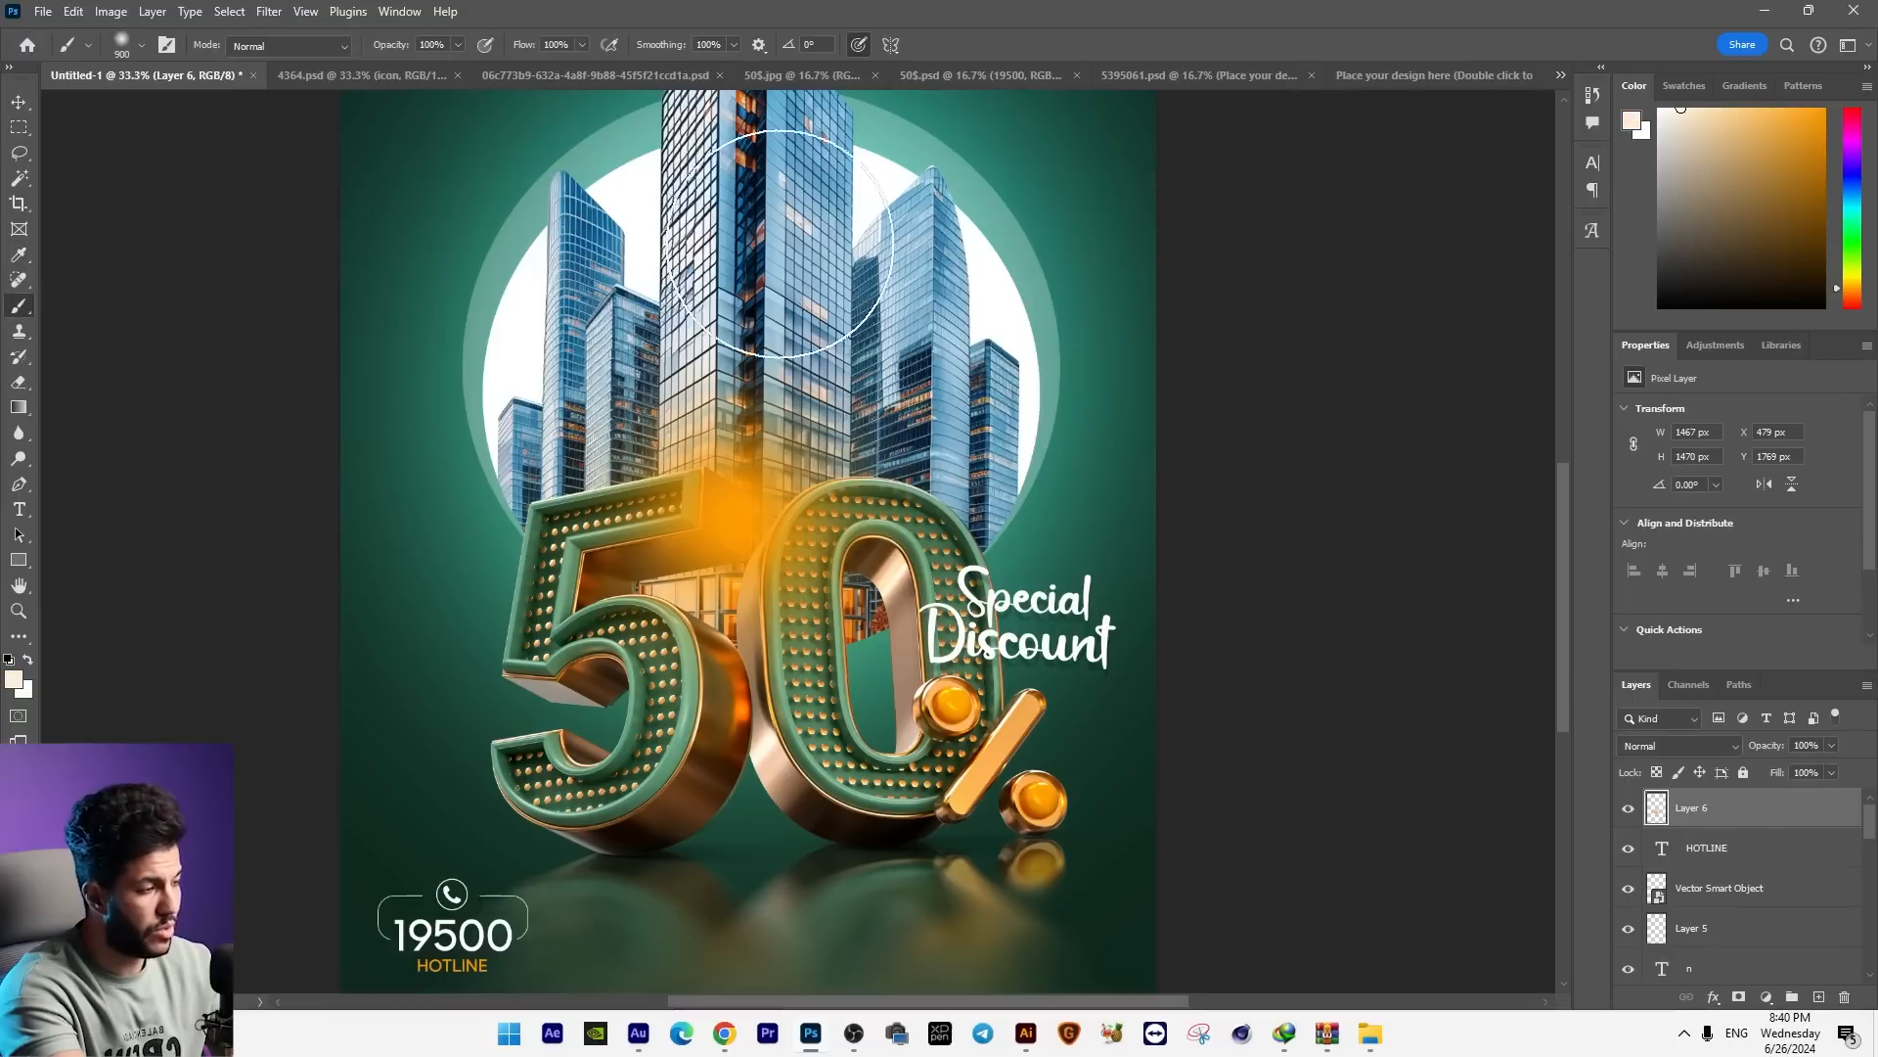
key(bracketleft)
key(bracketleft)
key(bracketleft)
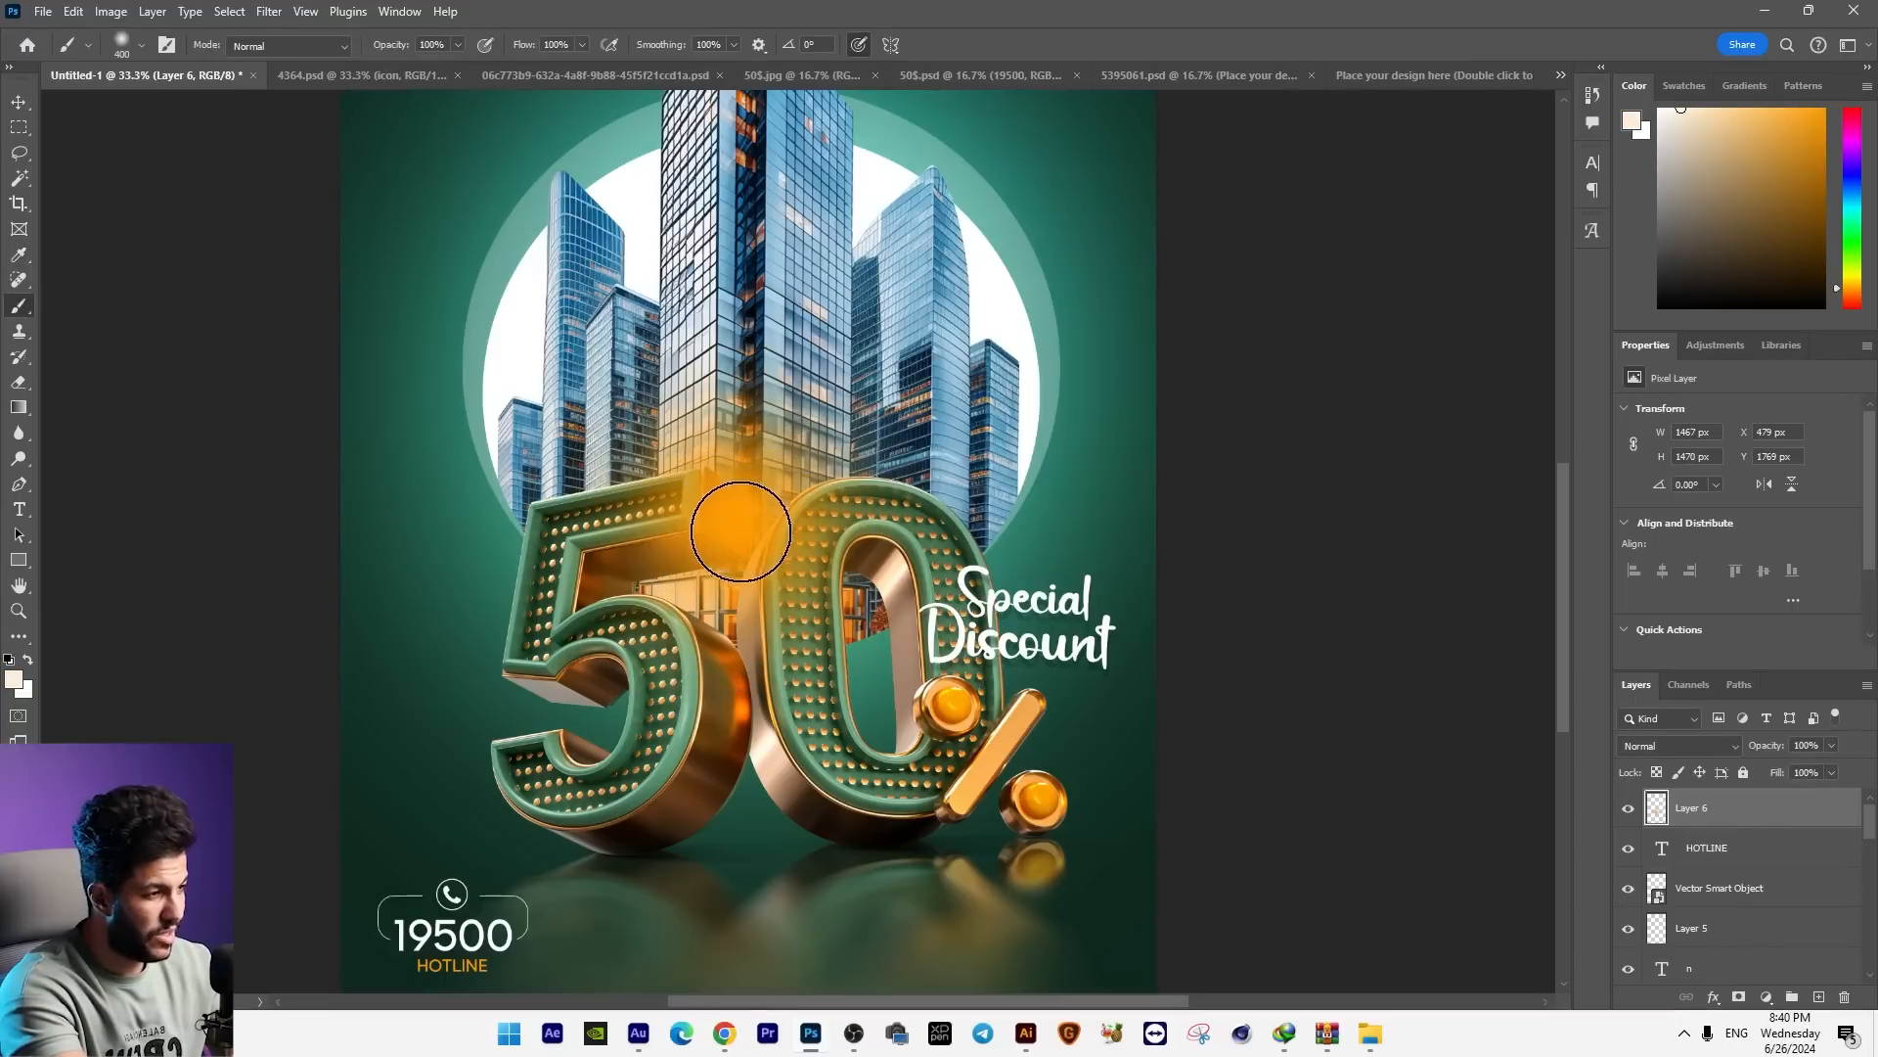
click(741, 529)
Step: Set the glow layer's blend mode to Screen and scale it down to about 1146 × 1149 px between the 5 and the 0
click(1678, 746)
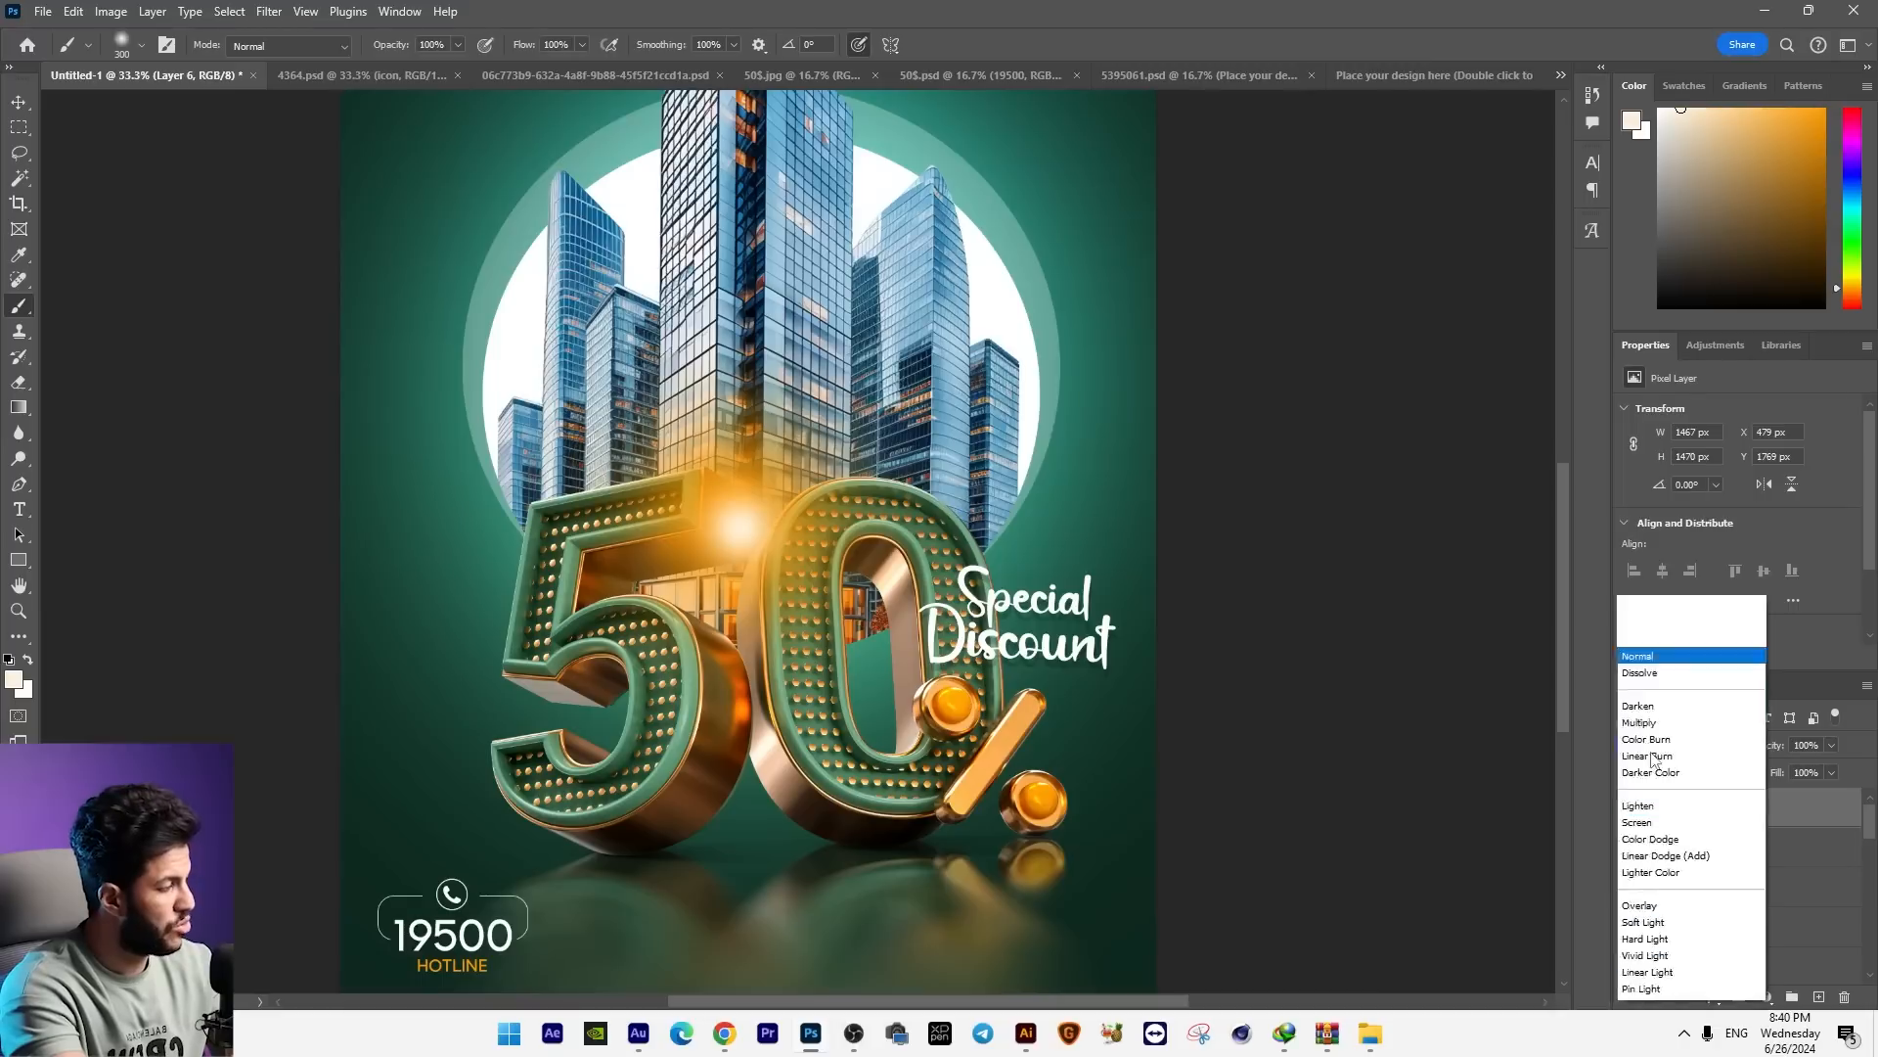
click(1663, 631)
click(15, 102)
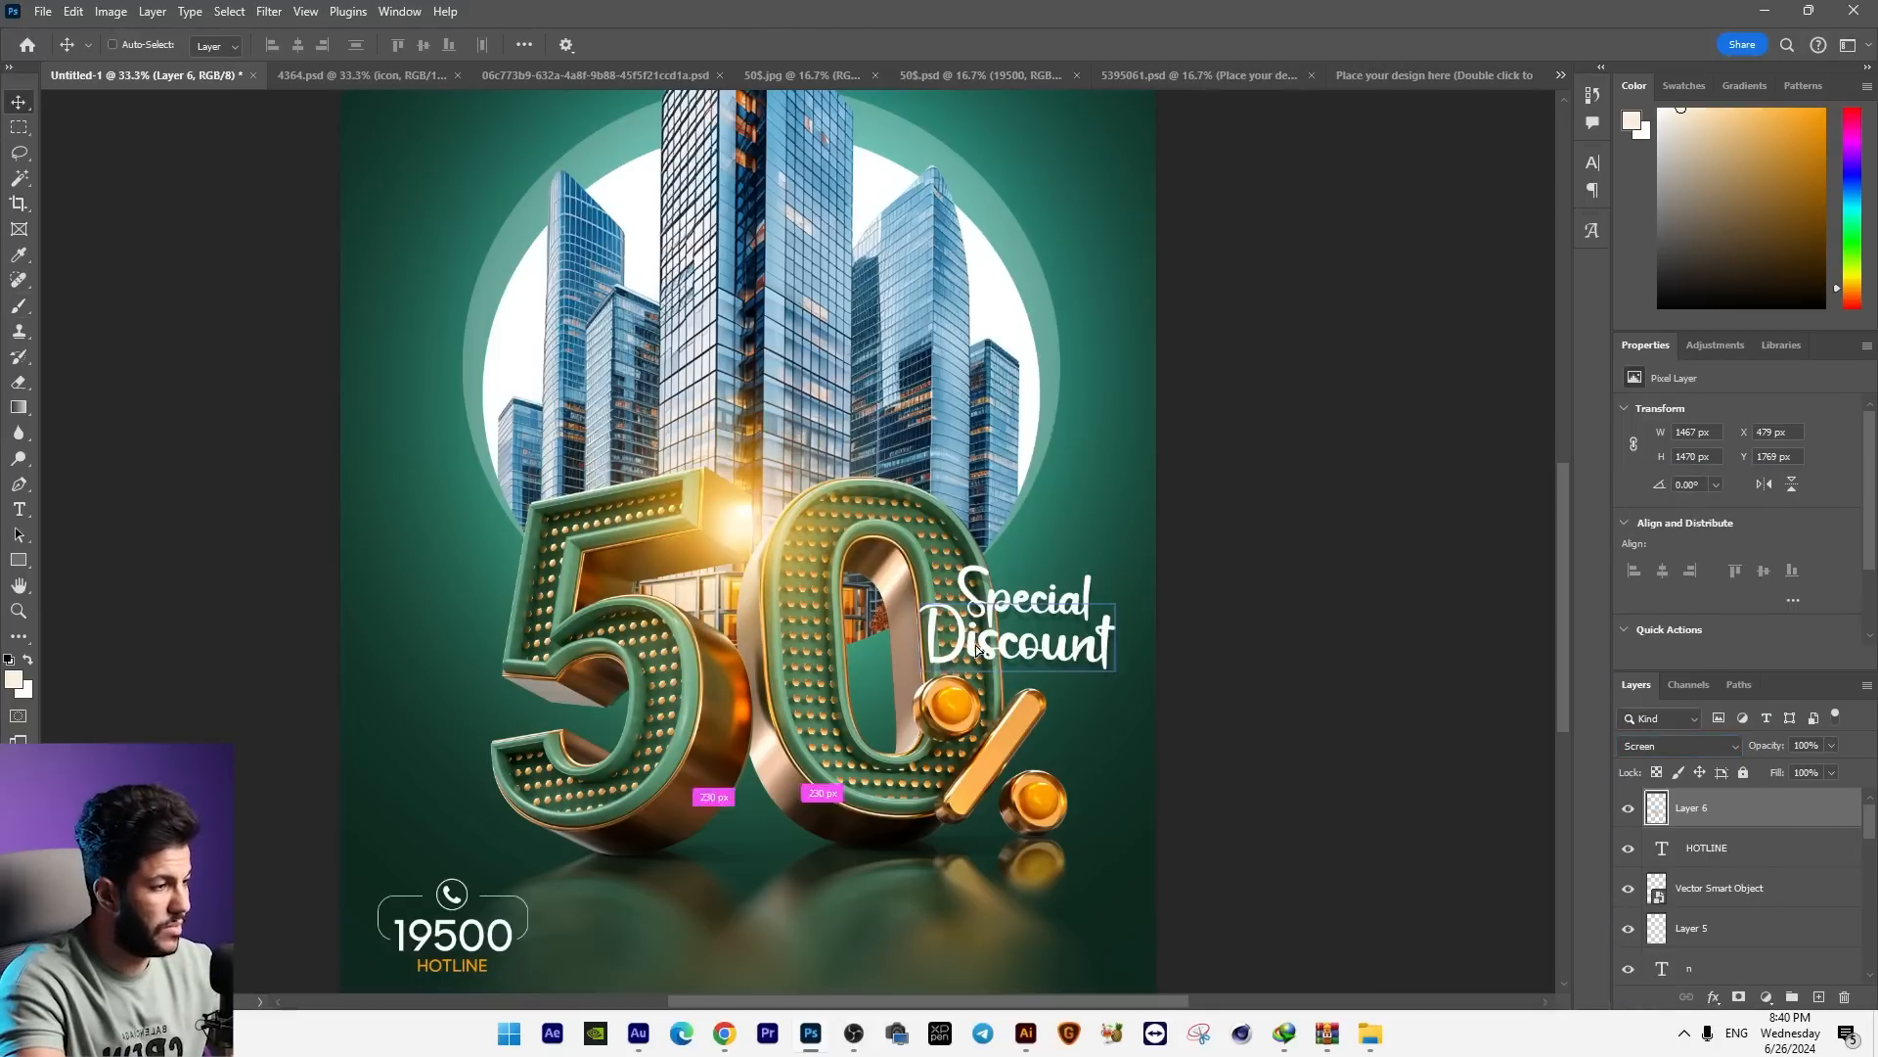
drag(715, 543, 708, 519)
key(ctrl+t)
drag(963, 252, 860, 357)
drag(789, 450, 856, 403)
key(Return)
Step: Duplicate the glow and place the copy lower in the gap between the 5 and the 0
drag(882, 626, 847, 679)
drag(978, 805, 983, 747)
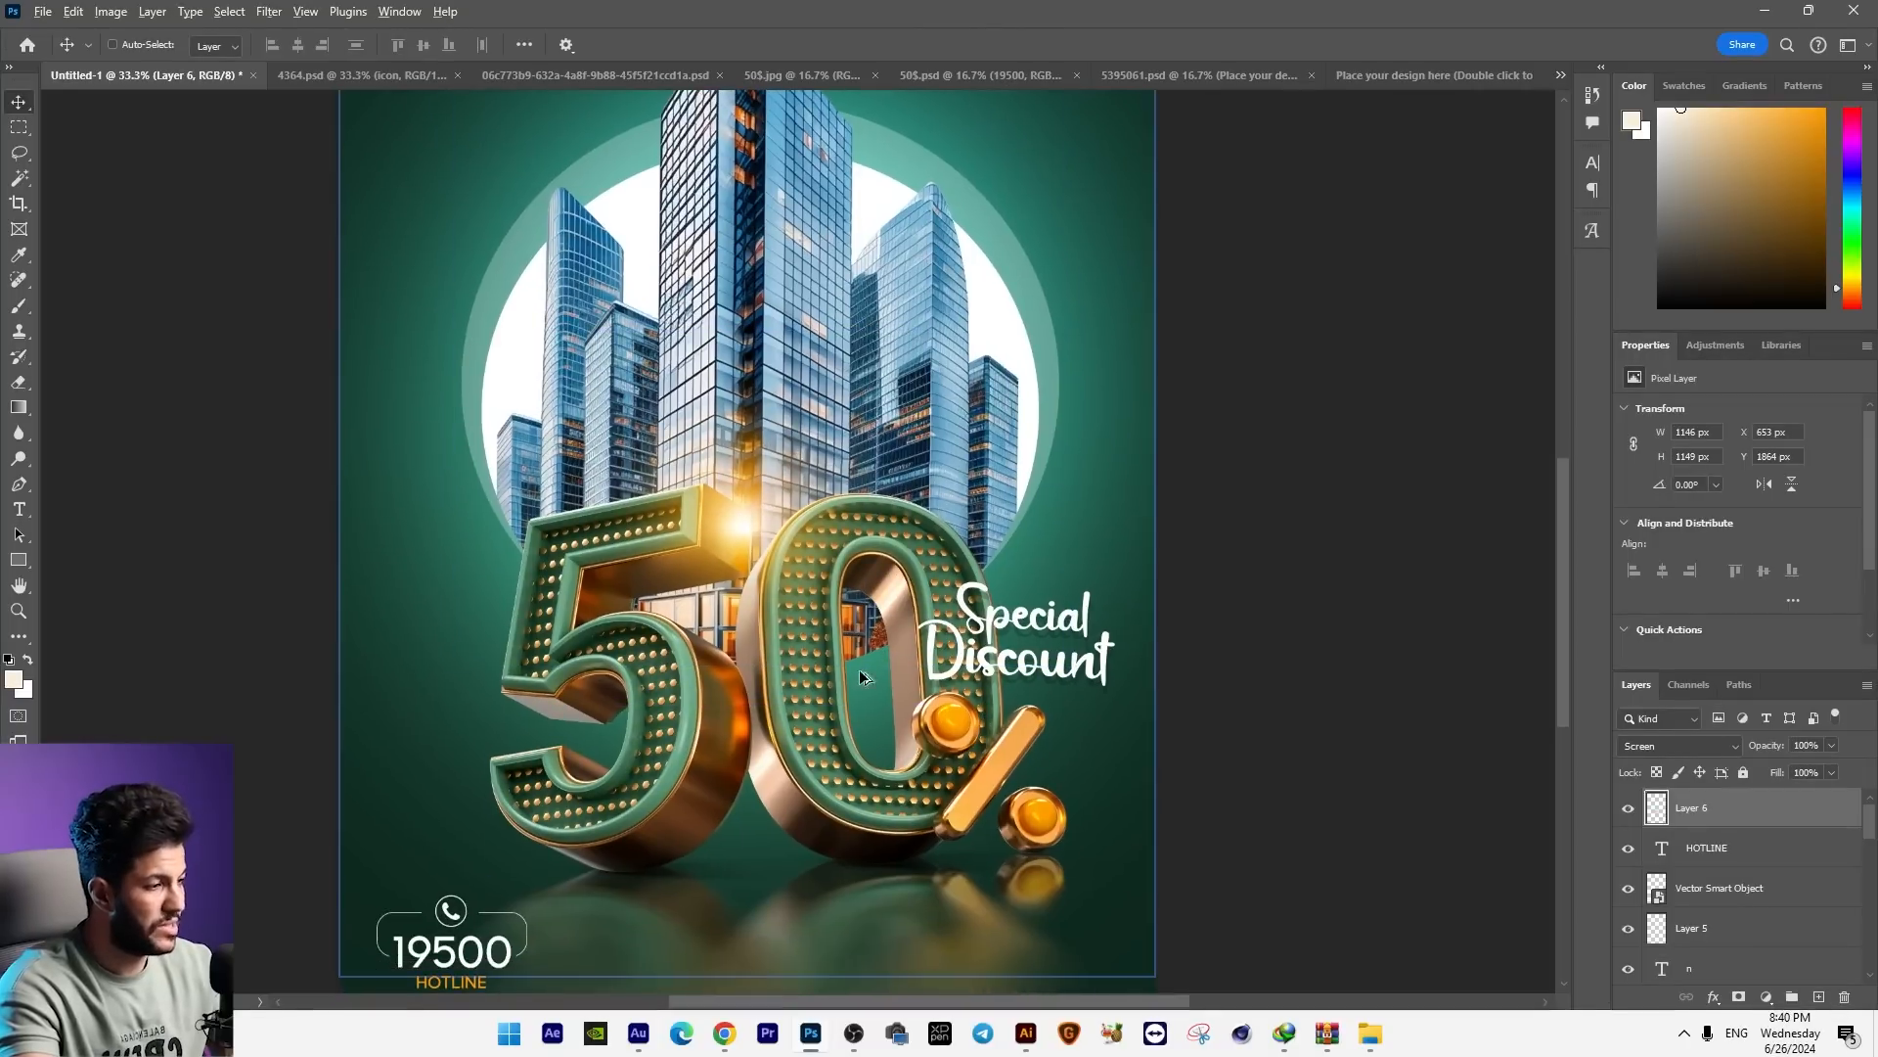
drag(805, 534, 797, 746)
mouse_move(797, 746)
mouse_down()
mouse_move(806, 817)
mouse_move(800, 762)
mouse_up()
Step: Duplicate the glow onto the left side of the skyscrapers and enlarge this copy to about 1432 × 1435 px
drag(754, 498, 769, 378)
key(ctrl+t)
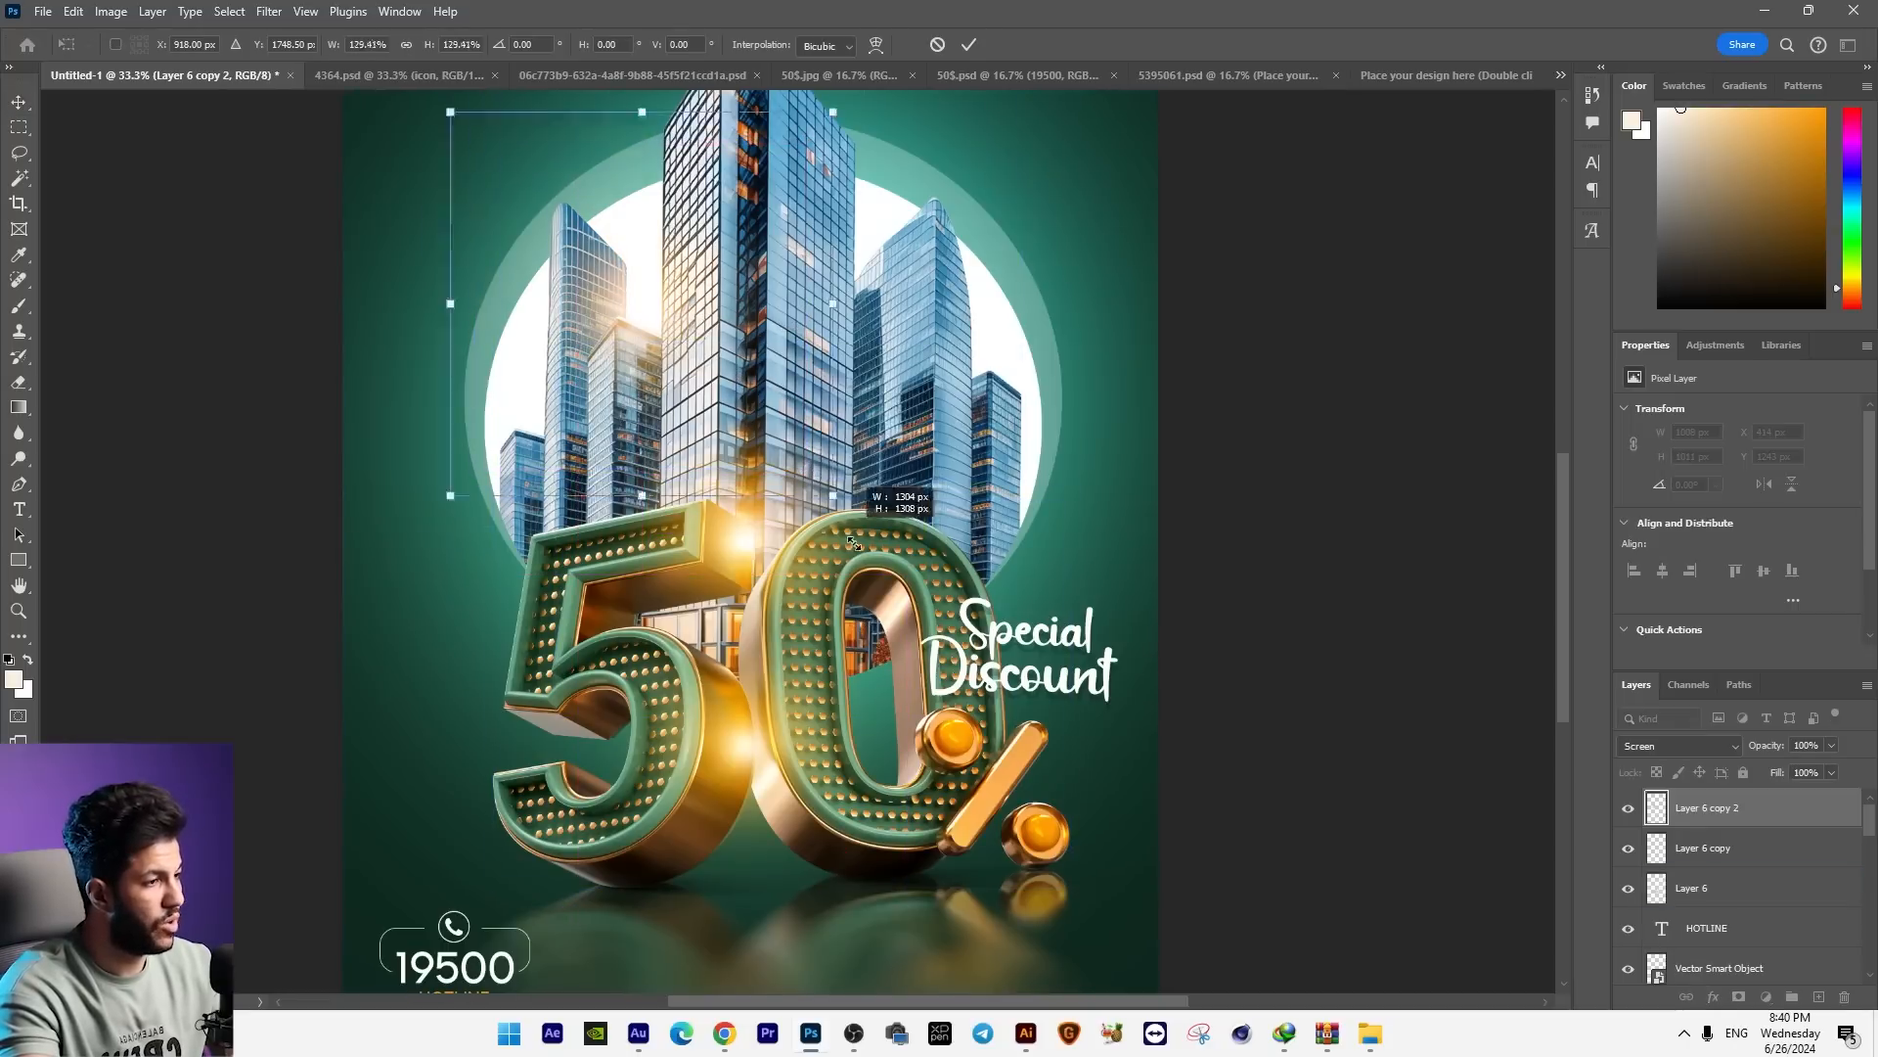
key(Return)
key(ctrl+minus)
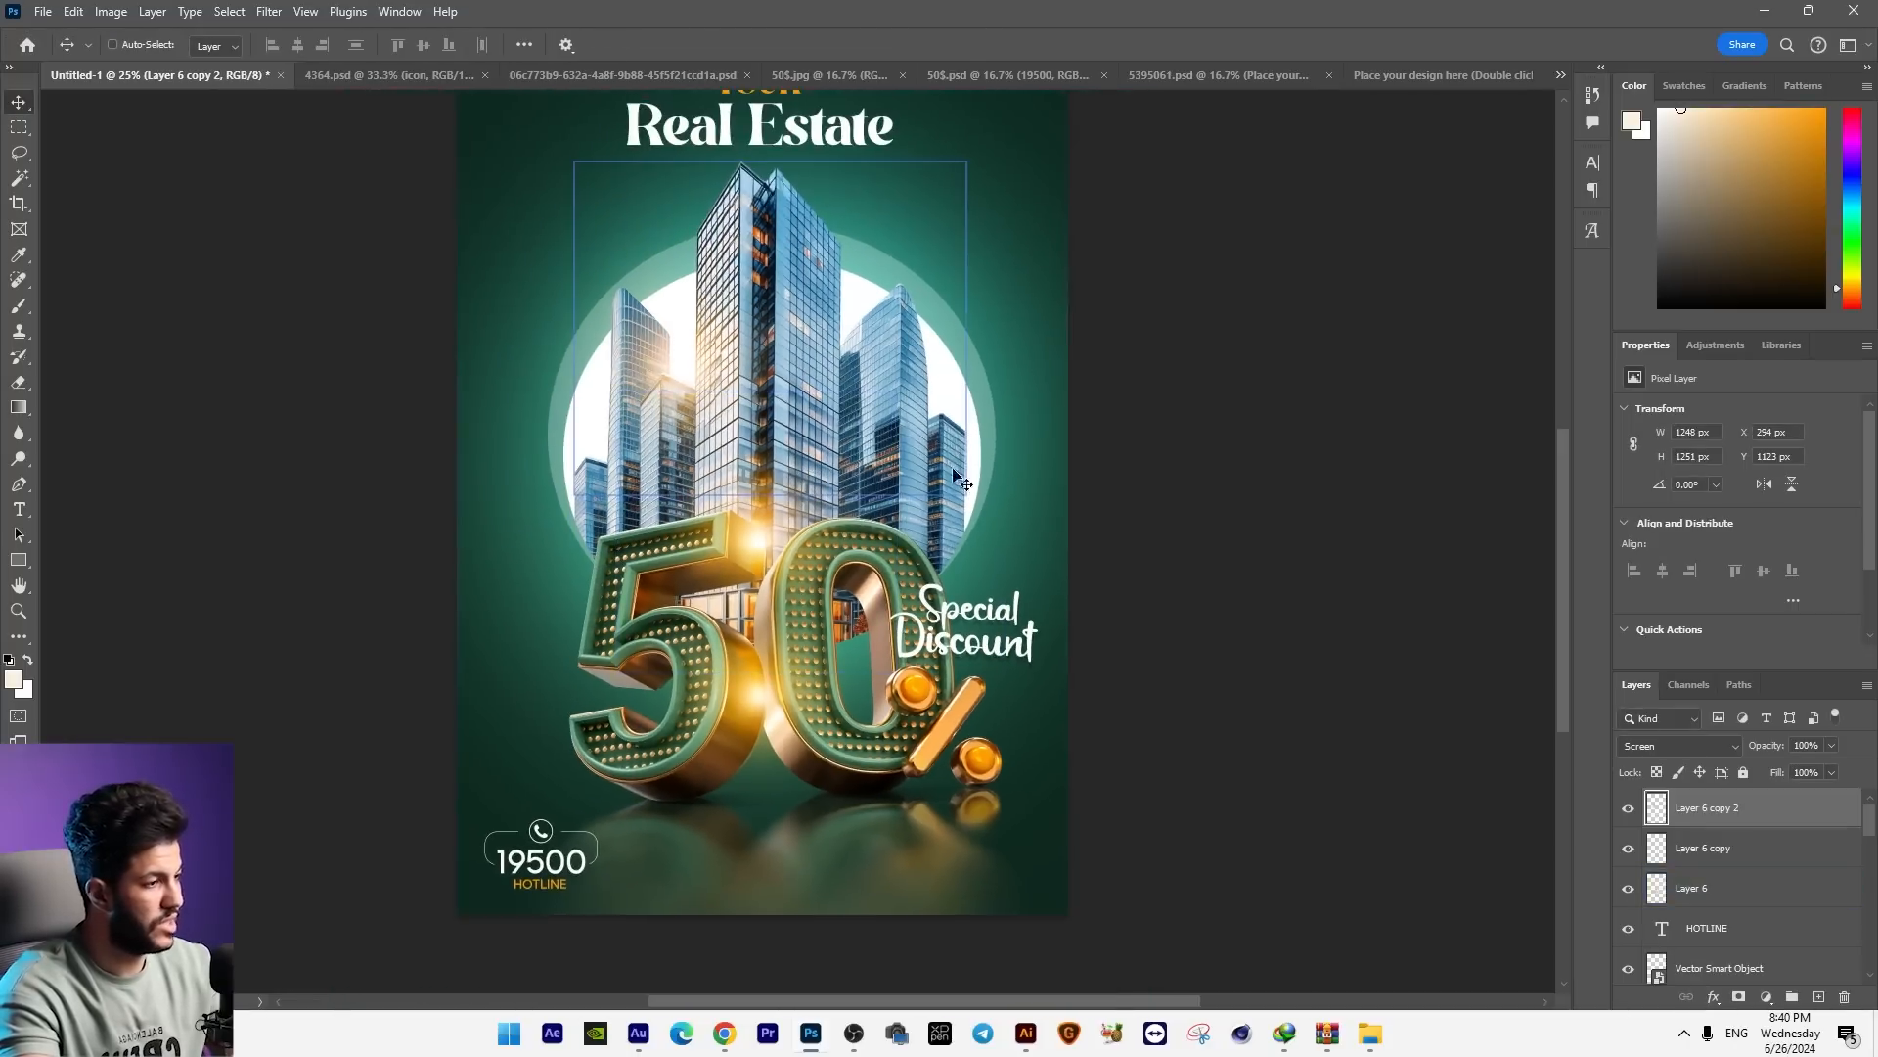
key(ctrl+t)
scroll(824, 323, up, 2)
drag(834, 289, 856, 265)
drag(788, 340, 777, 305)
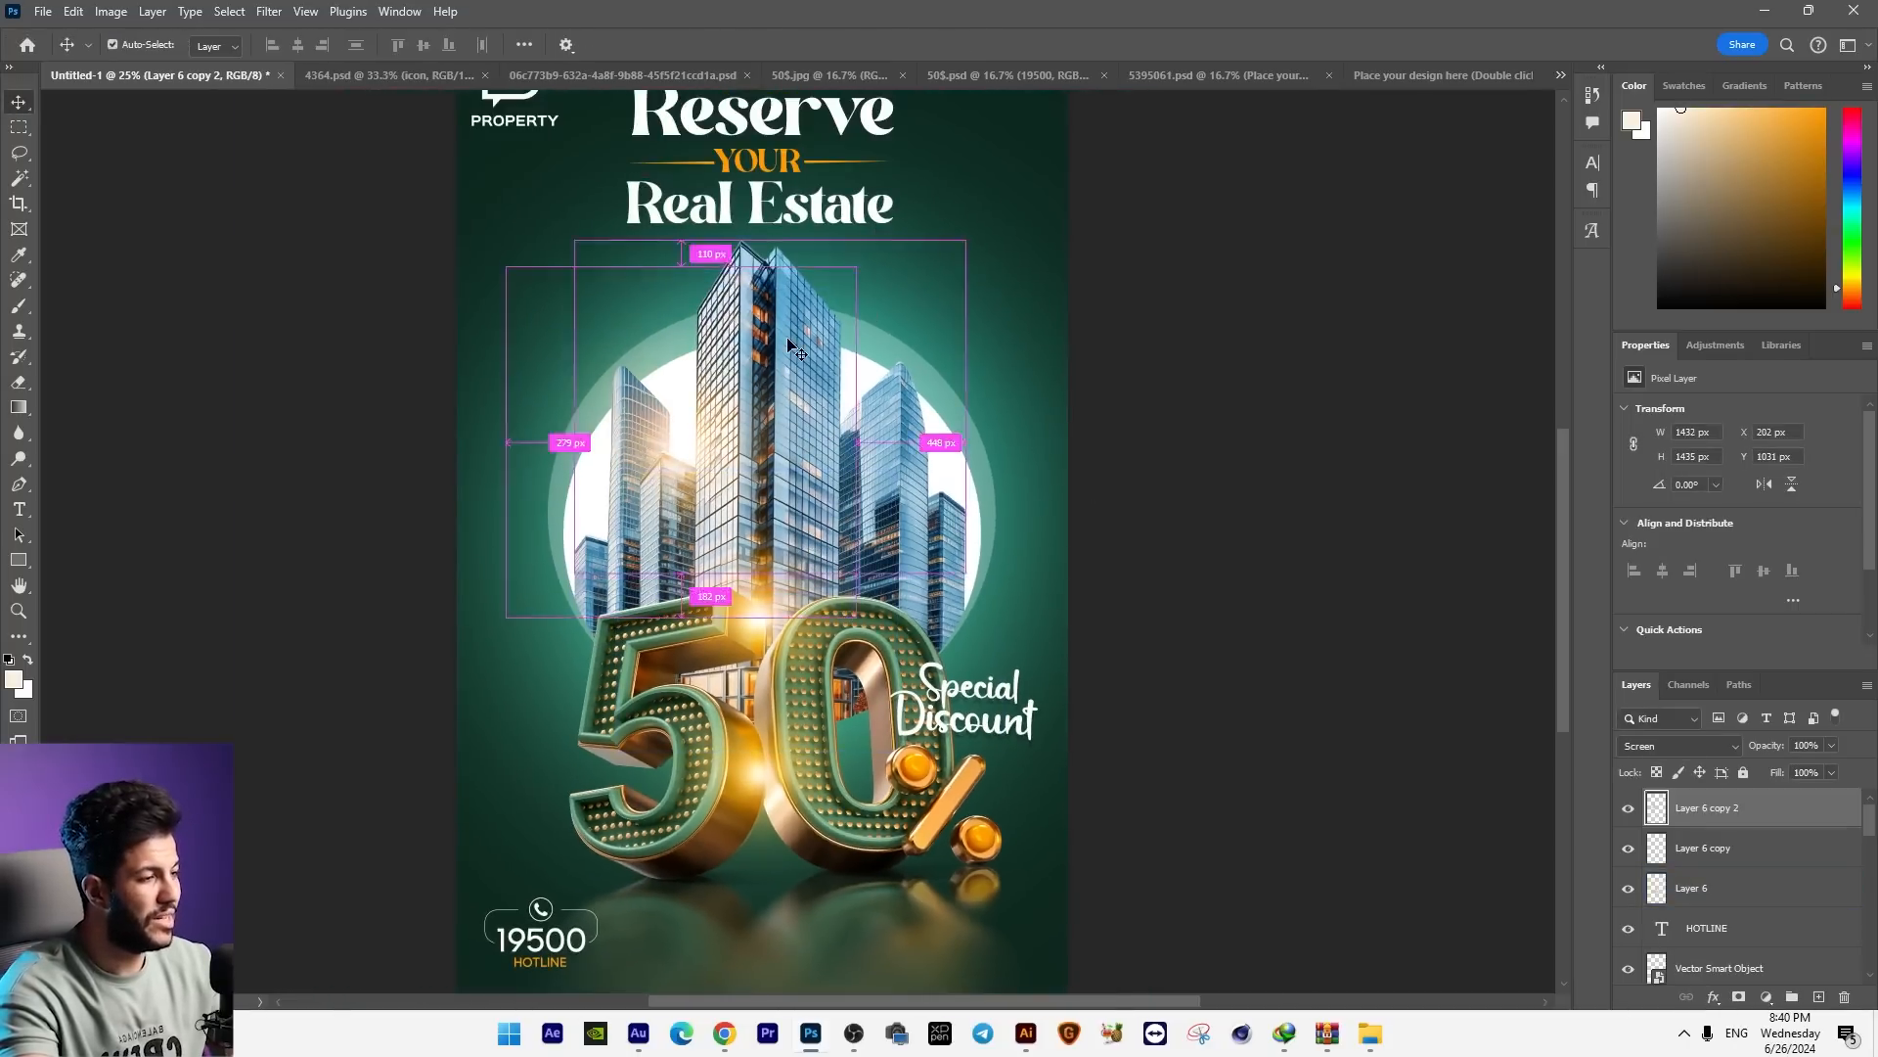
key(Return)
key(ctrl+minus)
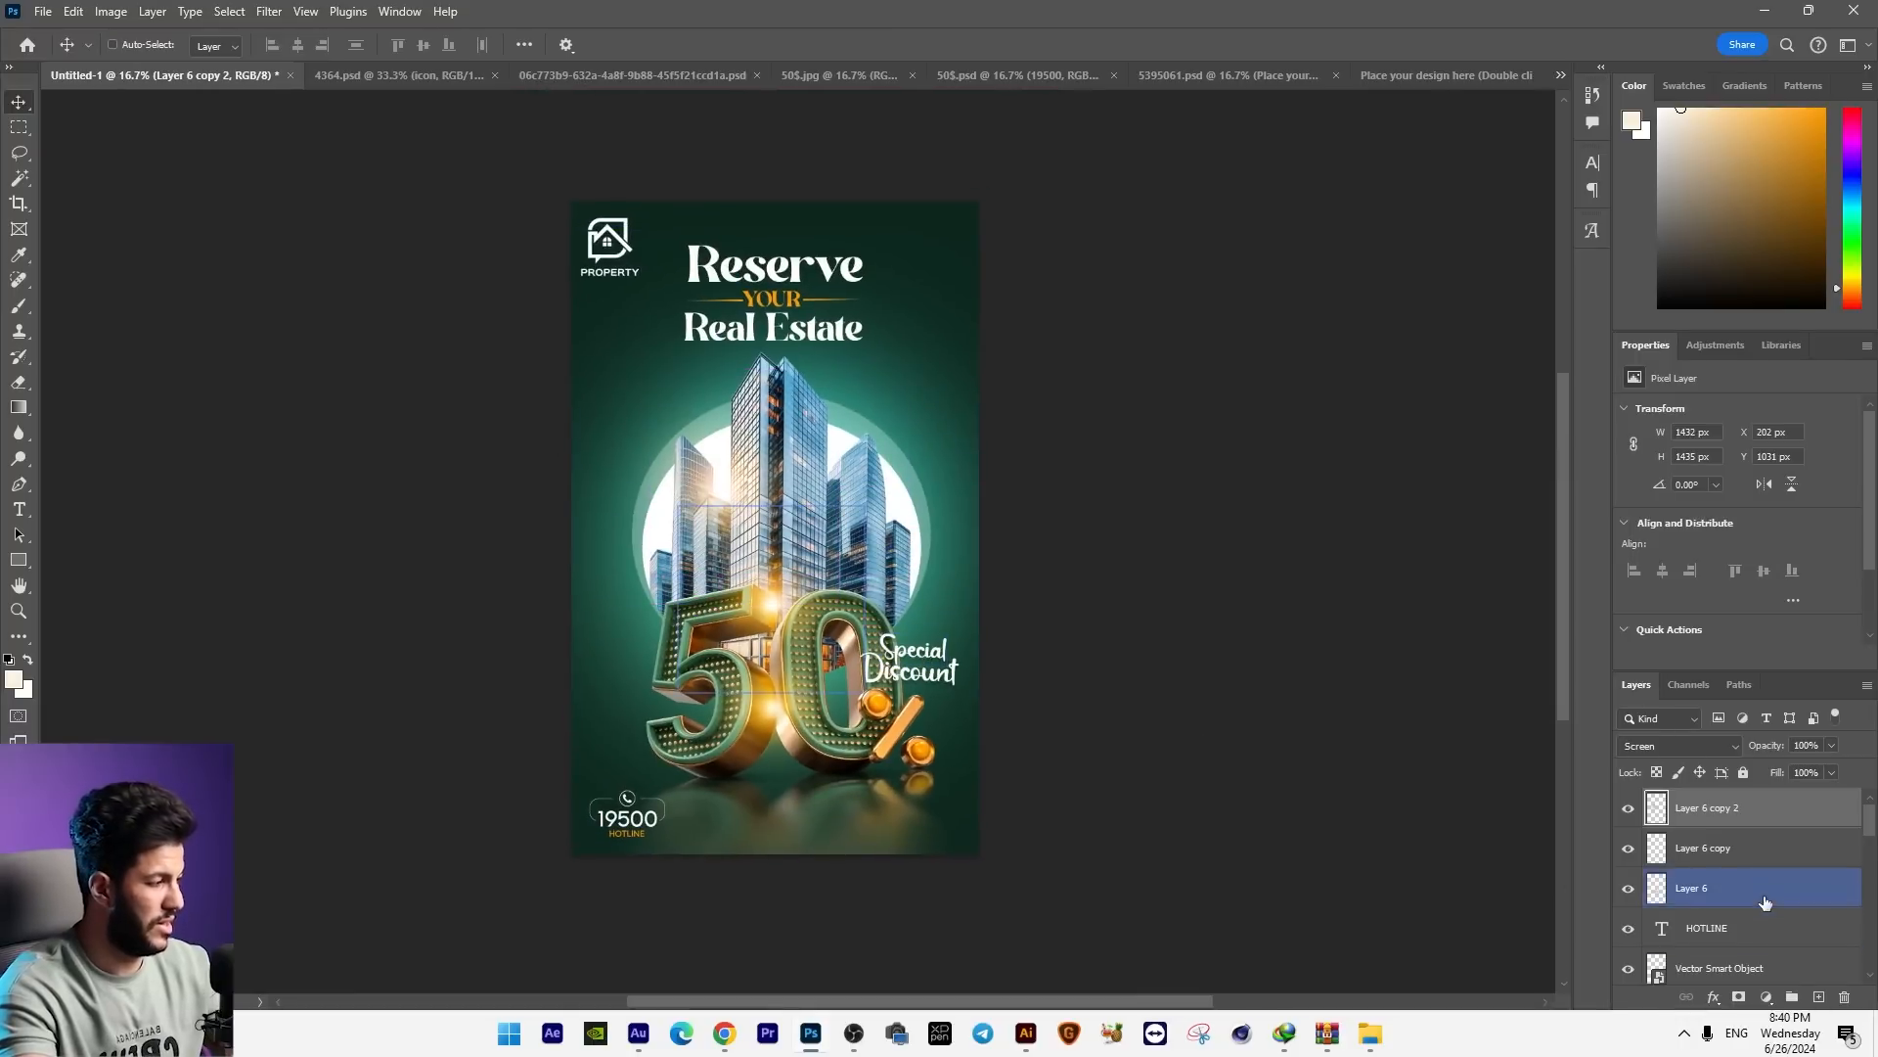
Step: Add a Brightness/Contrast adjustment layer above the glow layers with Brightness 9 and Contrast -1
click(1766, 996)
click(1756, 722)
mouse_move(1751, 499)
mouse_down()
mouse_move(1746, 461)
mouse_move(1747, 501)
mouse_up()
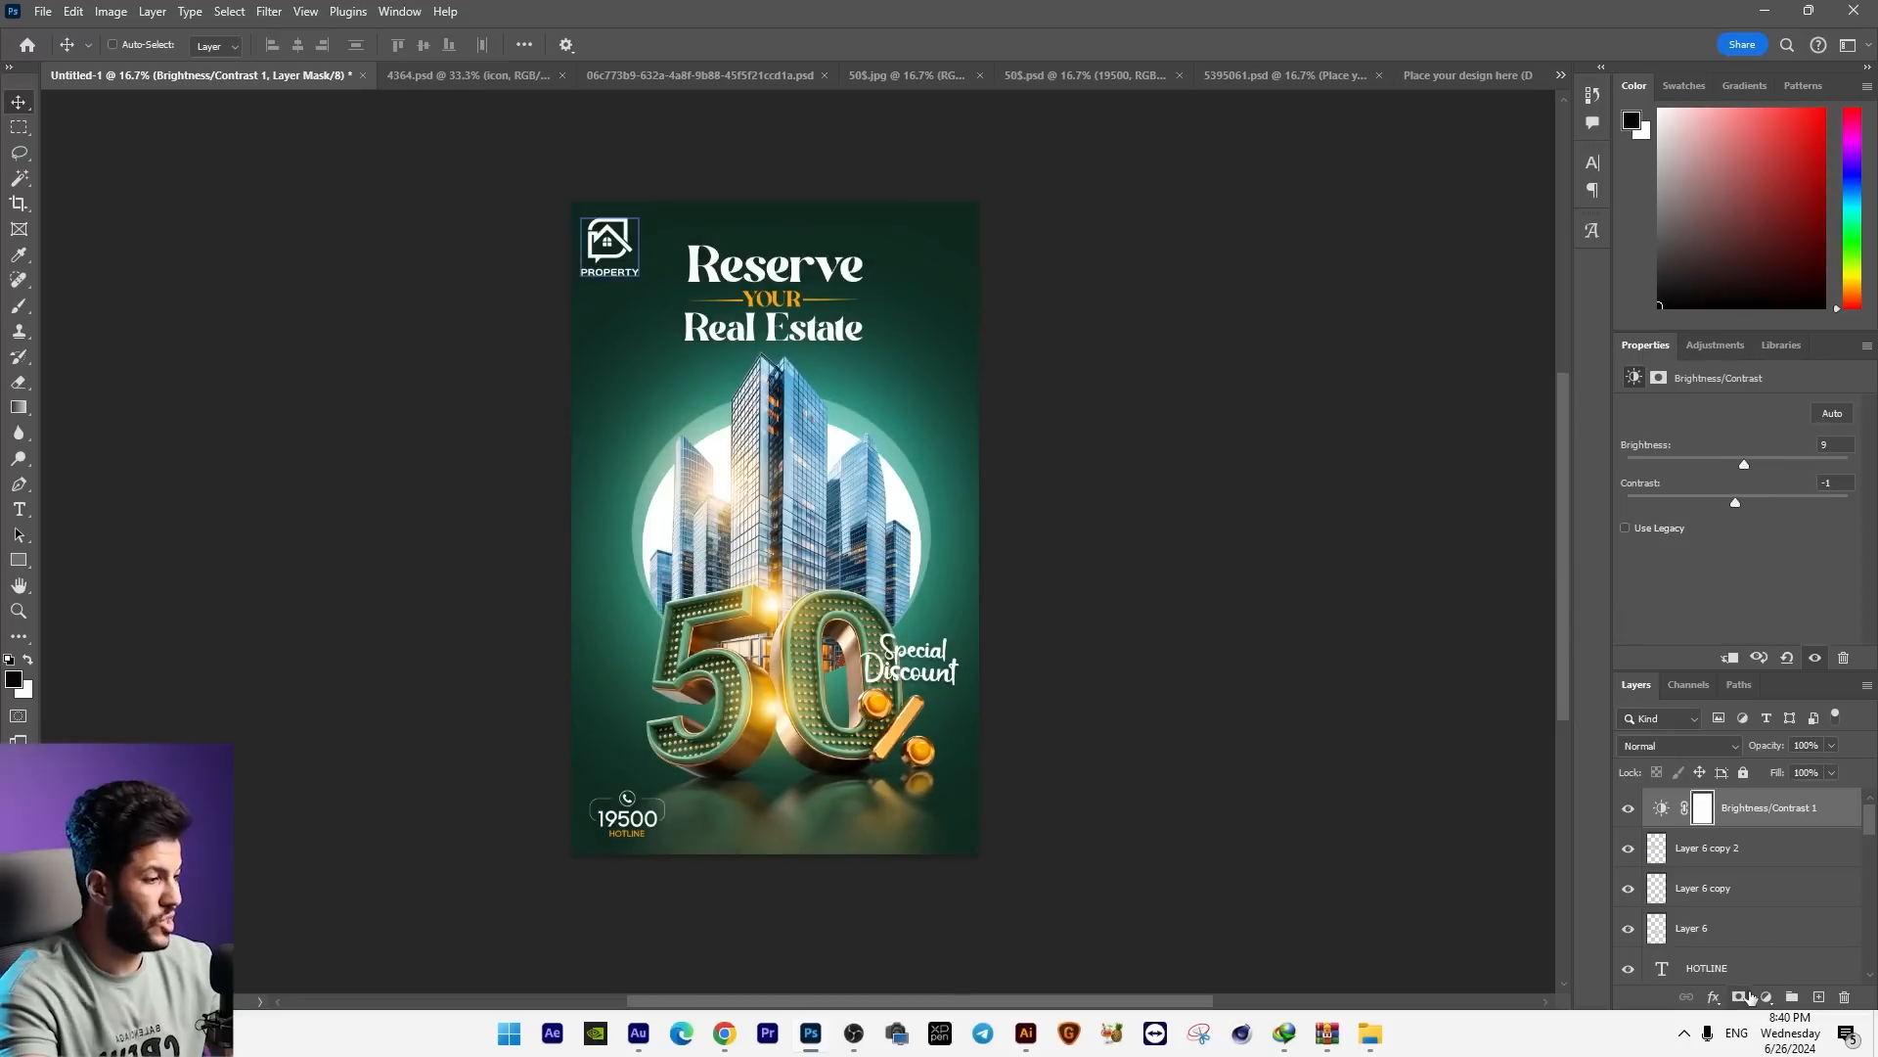
Step: Set the Hue to +15 in the existing Hue/Saturation adjustment above the background glow layers
drag(1869, 823, 1865, 960)
click(1761, 804)
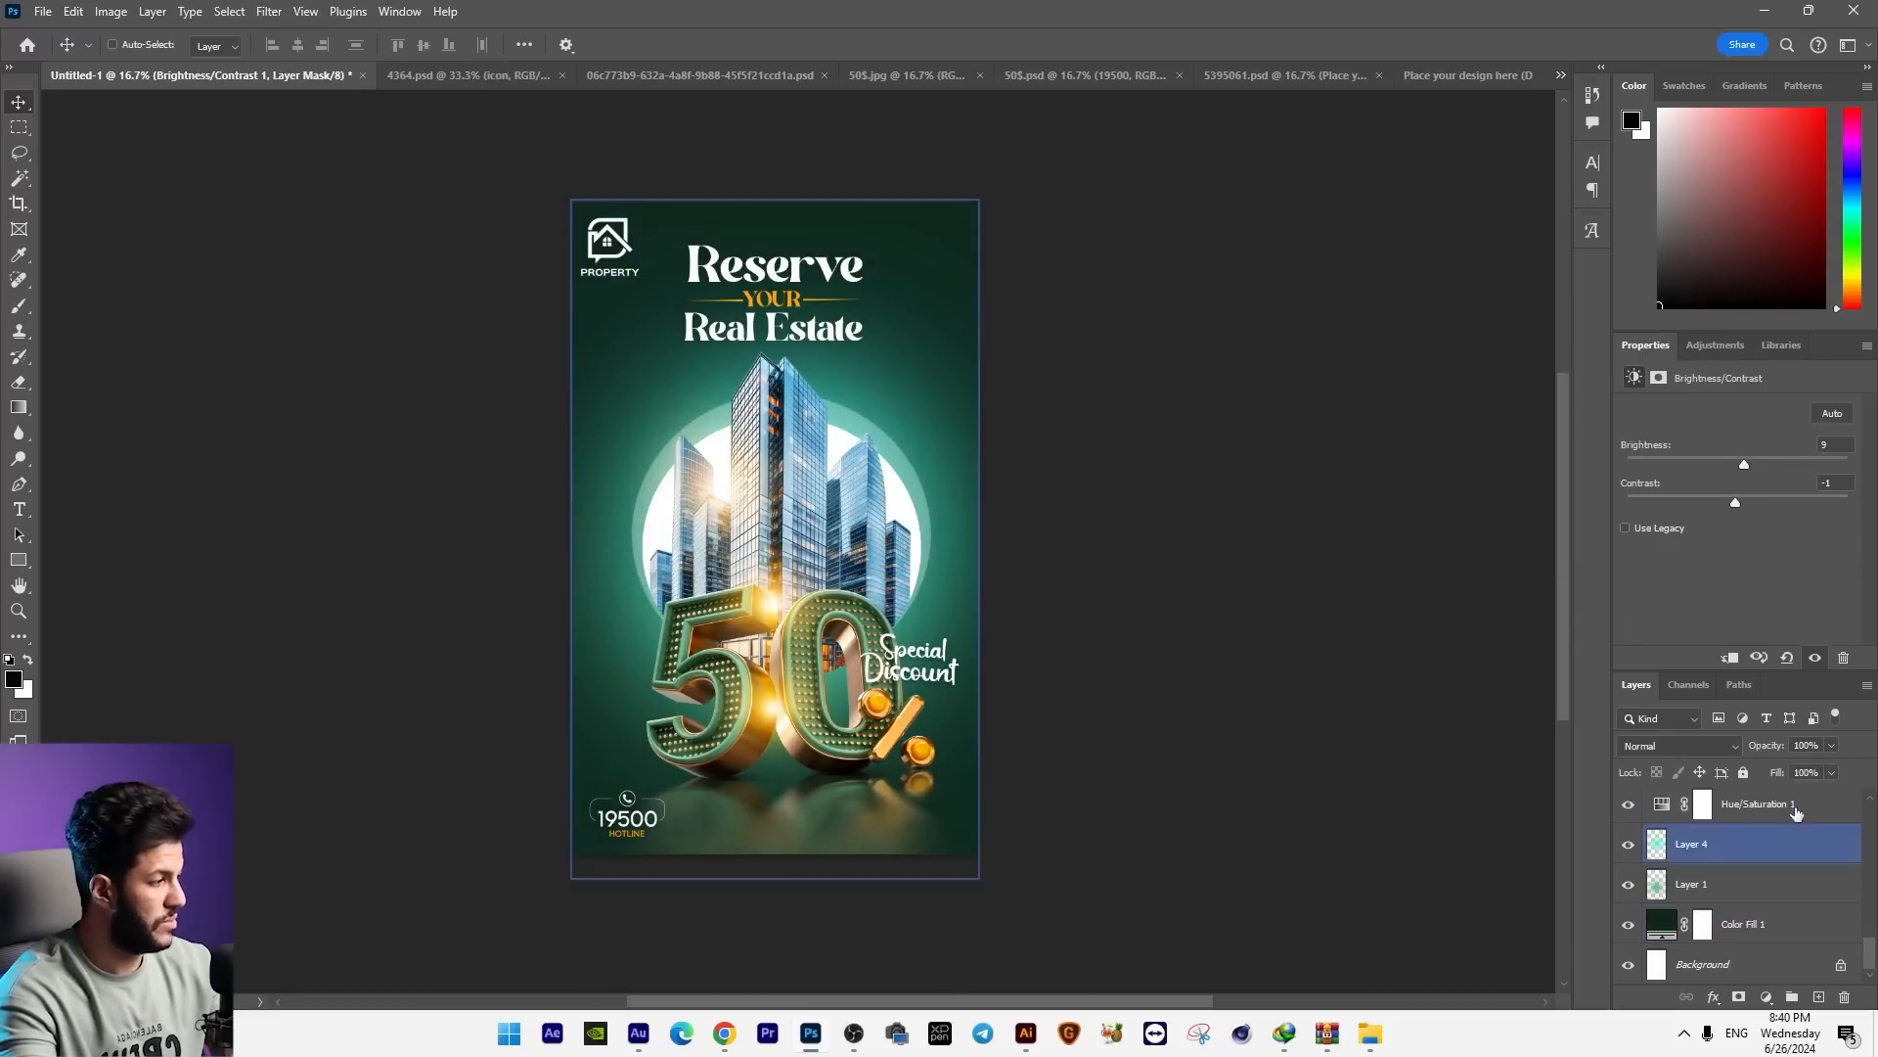
mouse_move(1738, 485)
mouse_down()
mouse_move(1783, 486)
mouse_move(1754, 486)
mouse_up()
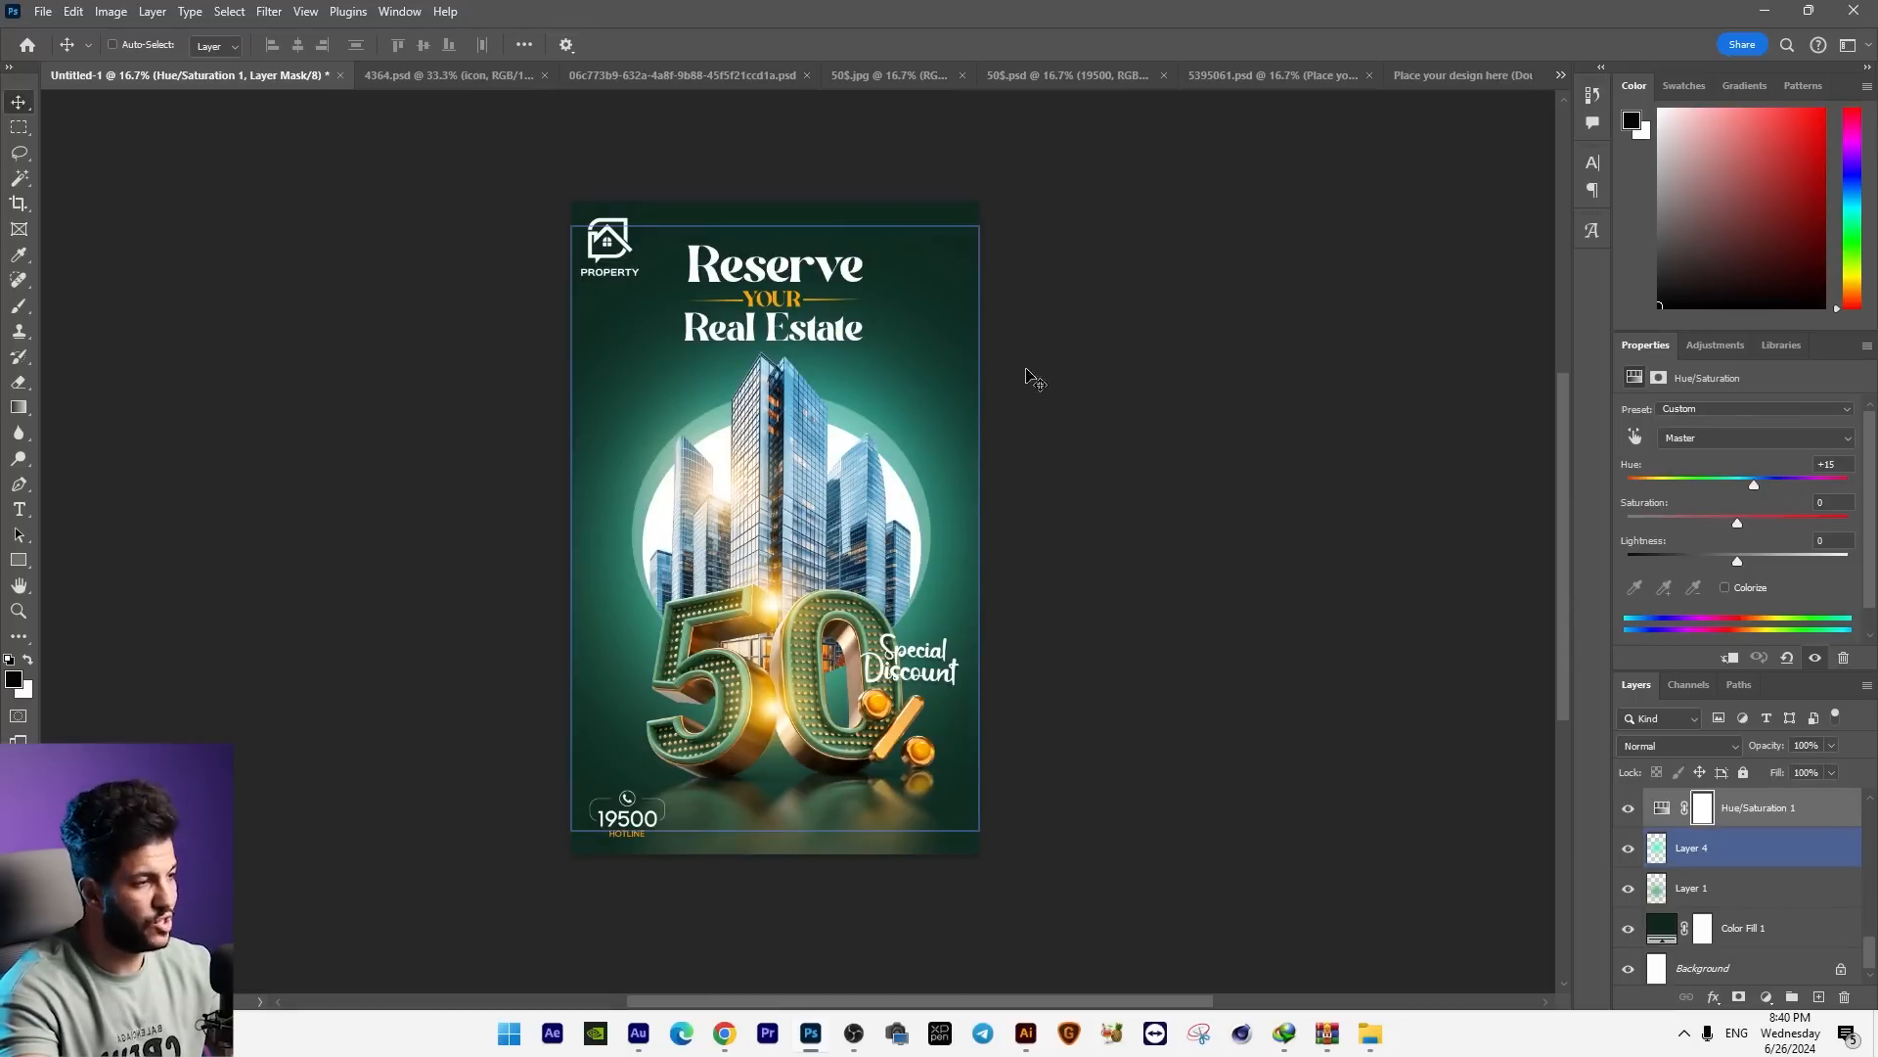
Step: Place a merged copy of the ad over the mockup's placeholder artwork at about 2011 × 2821 px, then save and close the smart object
key(ctrl+shift+Tab)
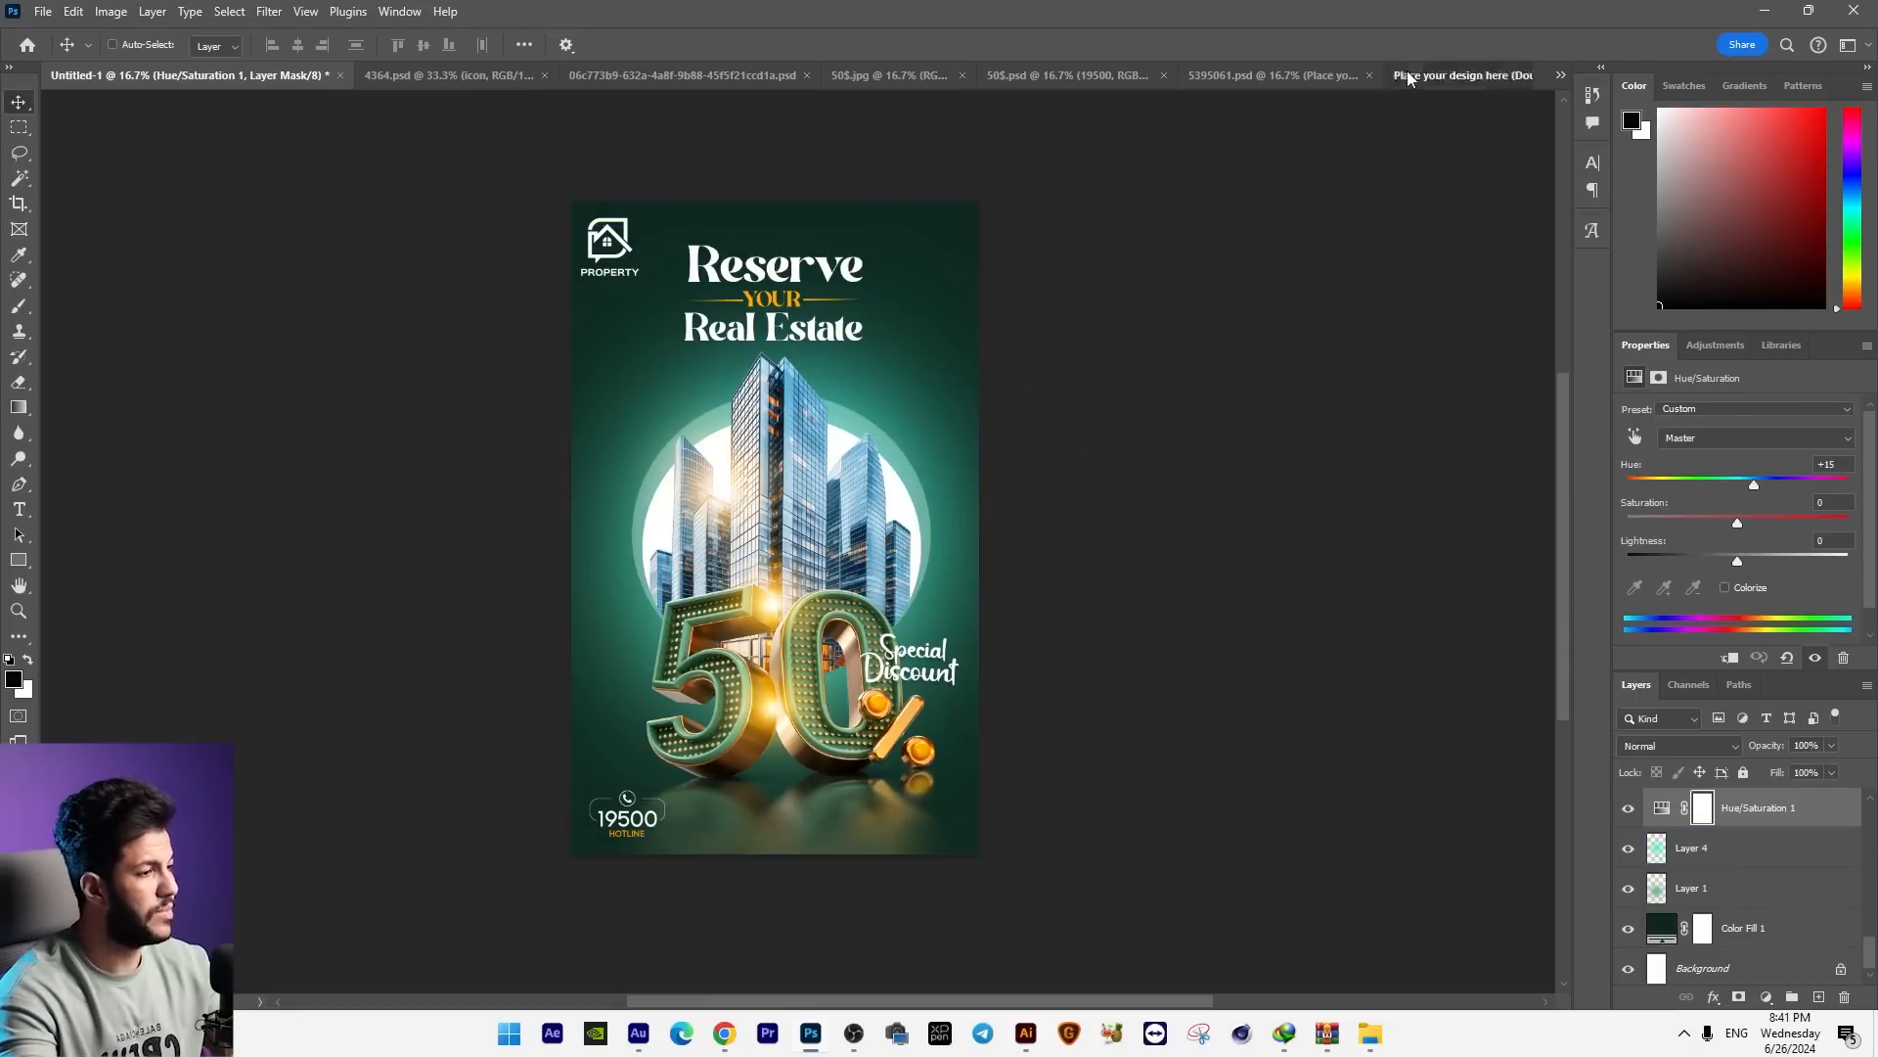
key(ctrl+w)
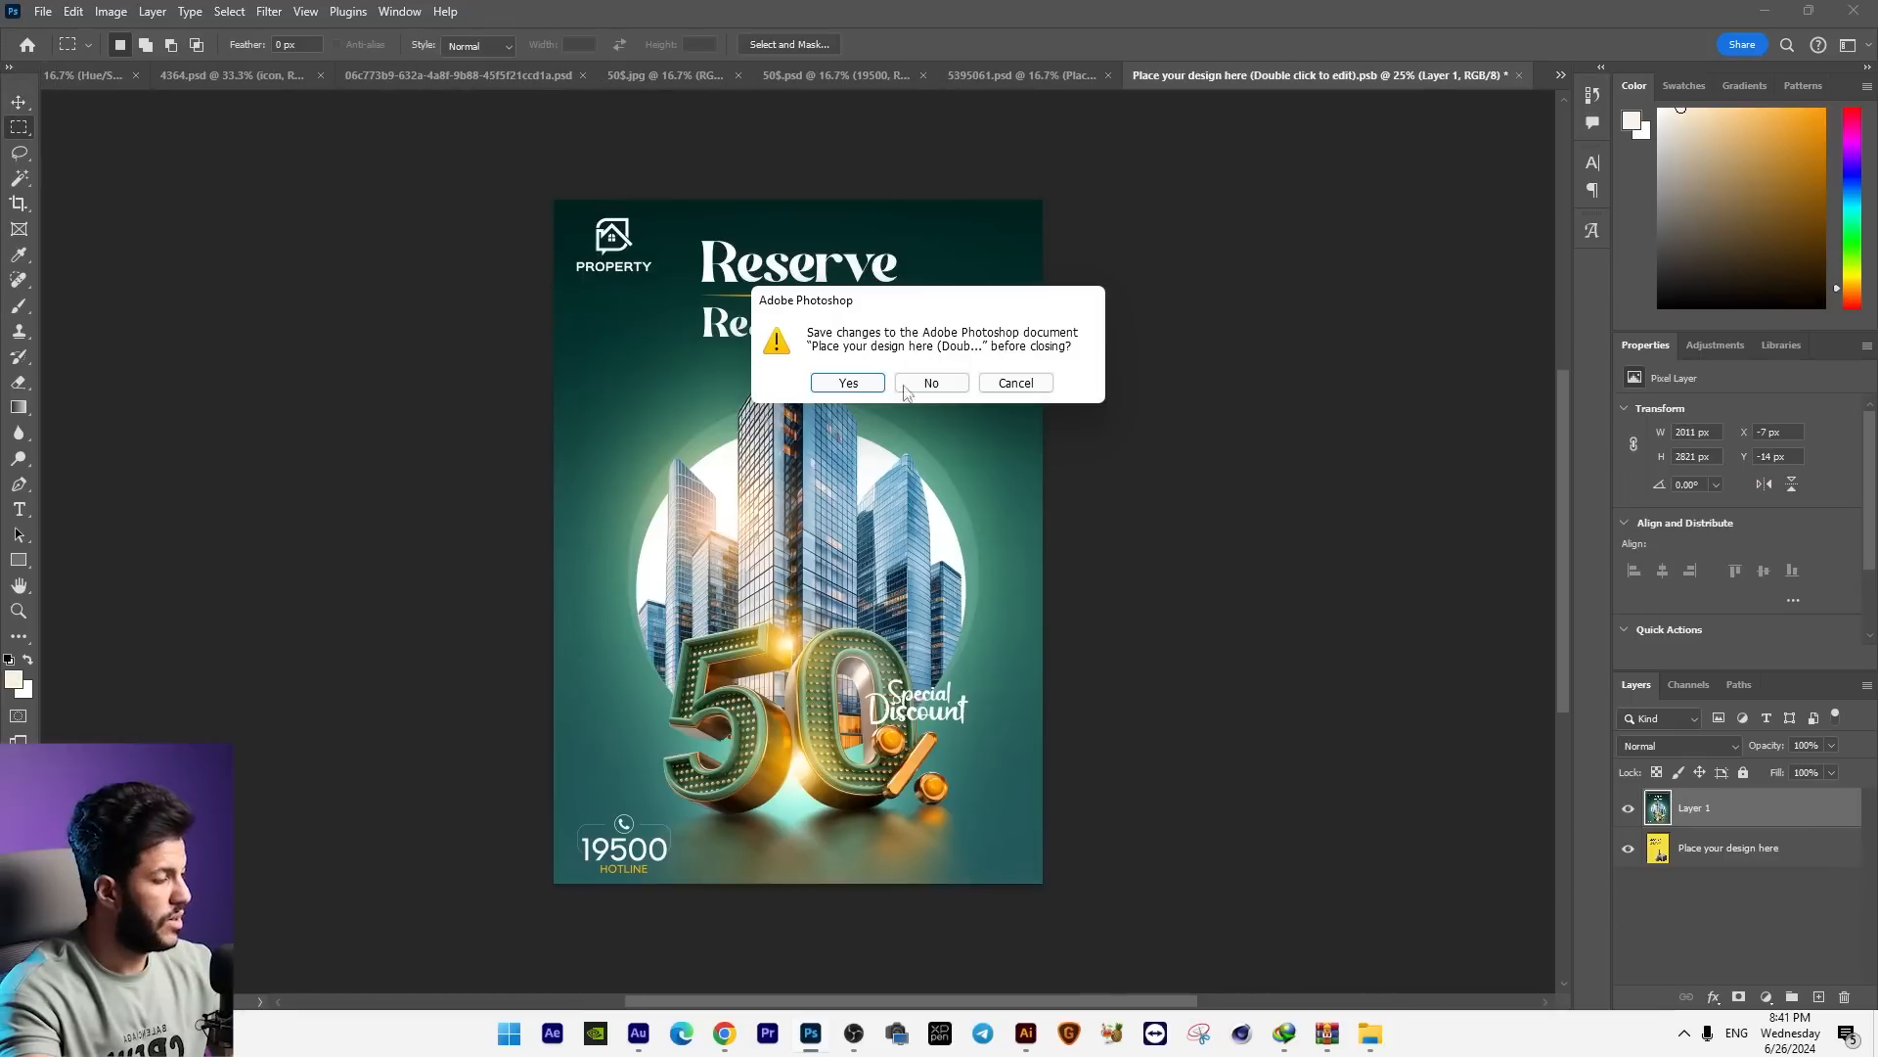
click(848, 383)
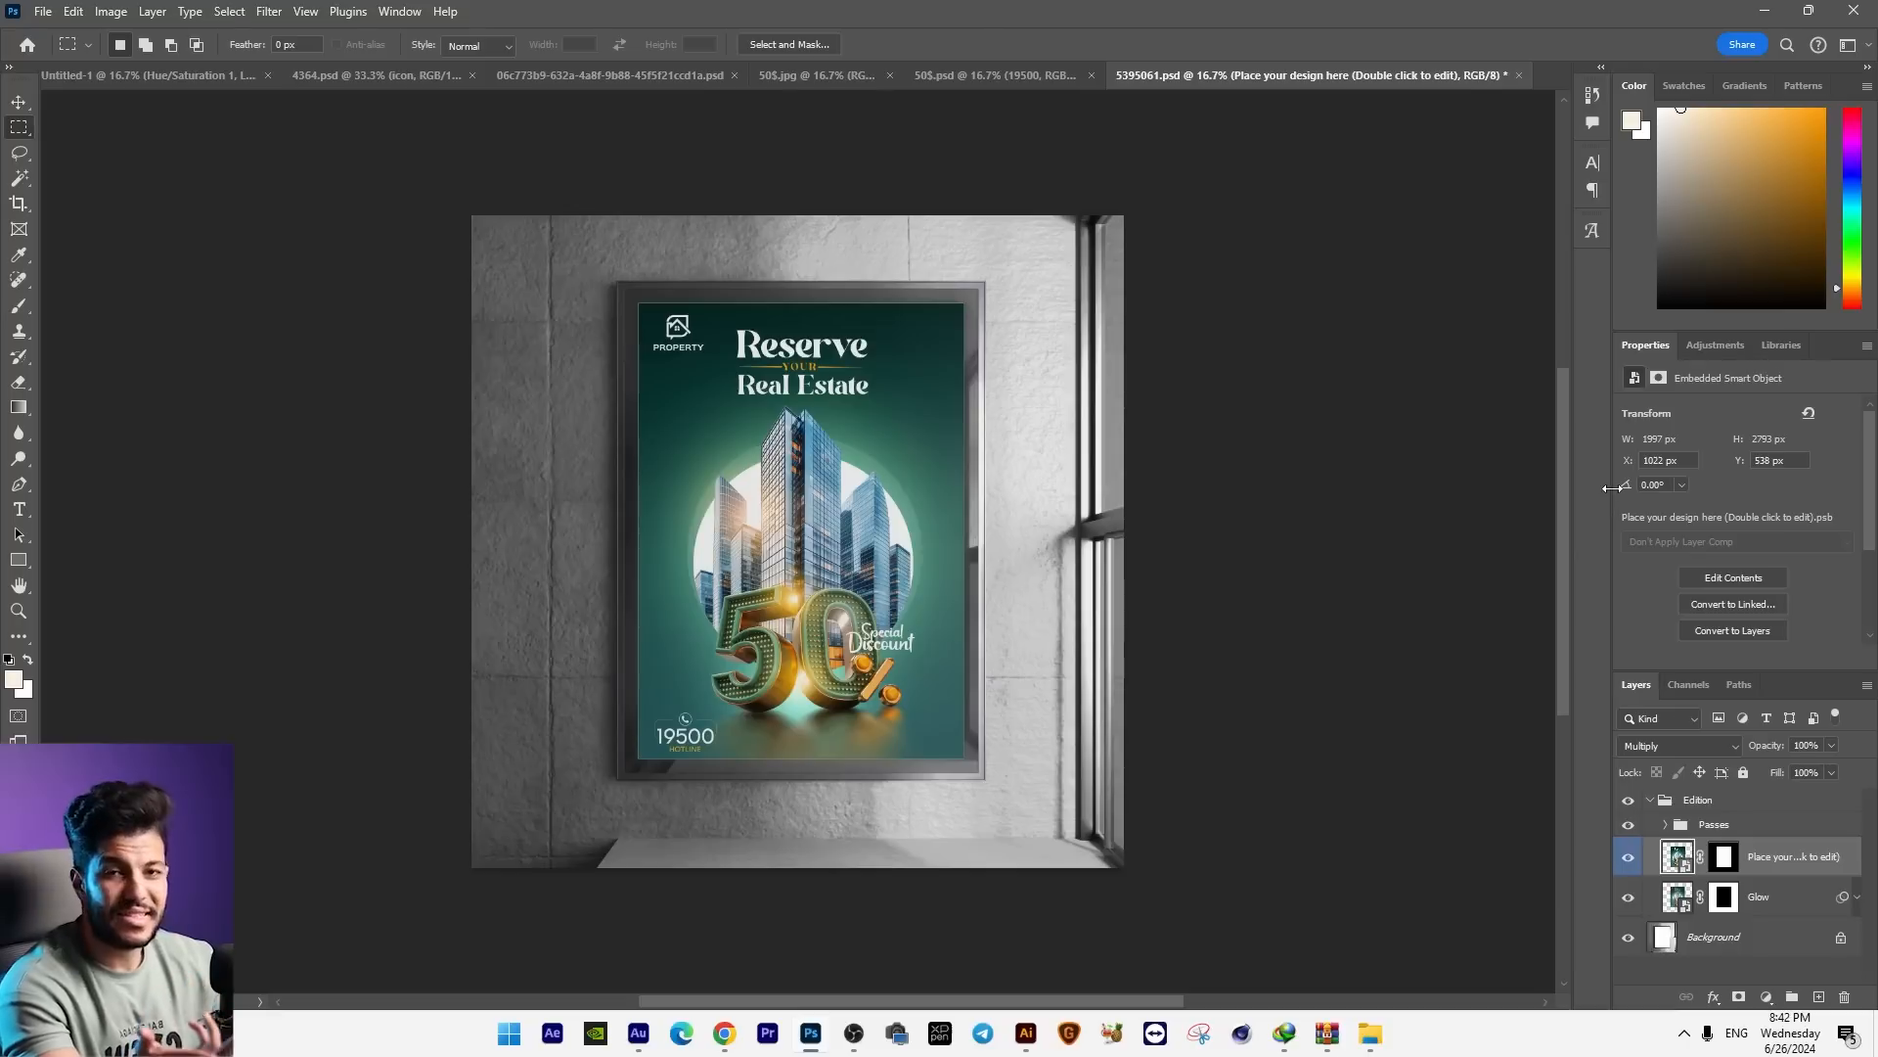
Step: Toggle the mockup's Passes group to compare its highlights and shadows effect, and leave the group hidden
click(1628, 825)
click(1629, 824)
click(1629, 825)
click(1629, 824)
click(1628, 825)
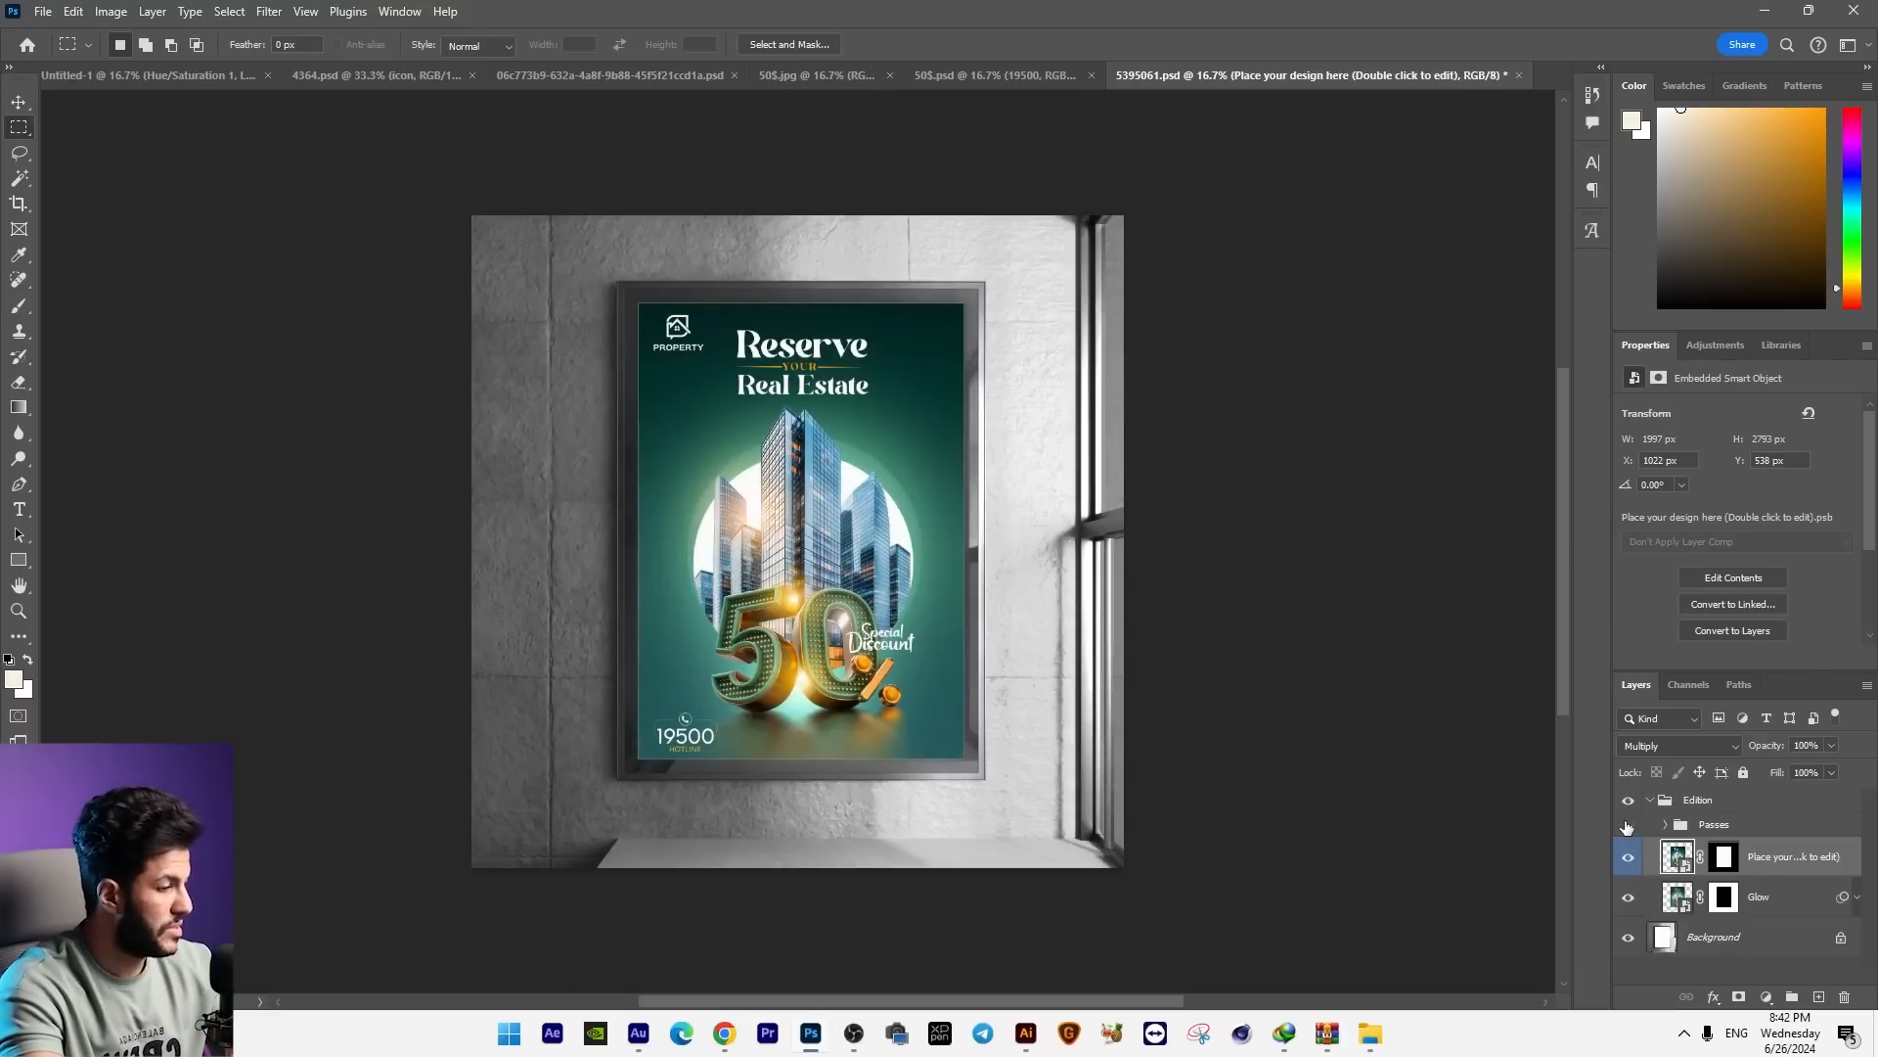
click(1628, 827)
click(1628, 826)
click(1665, 824)
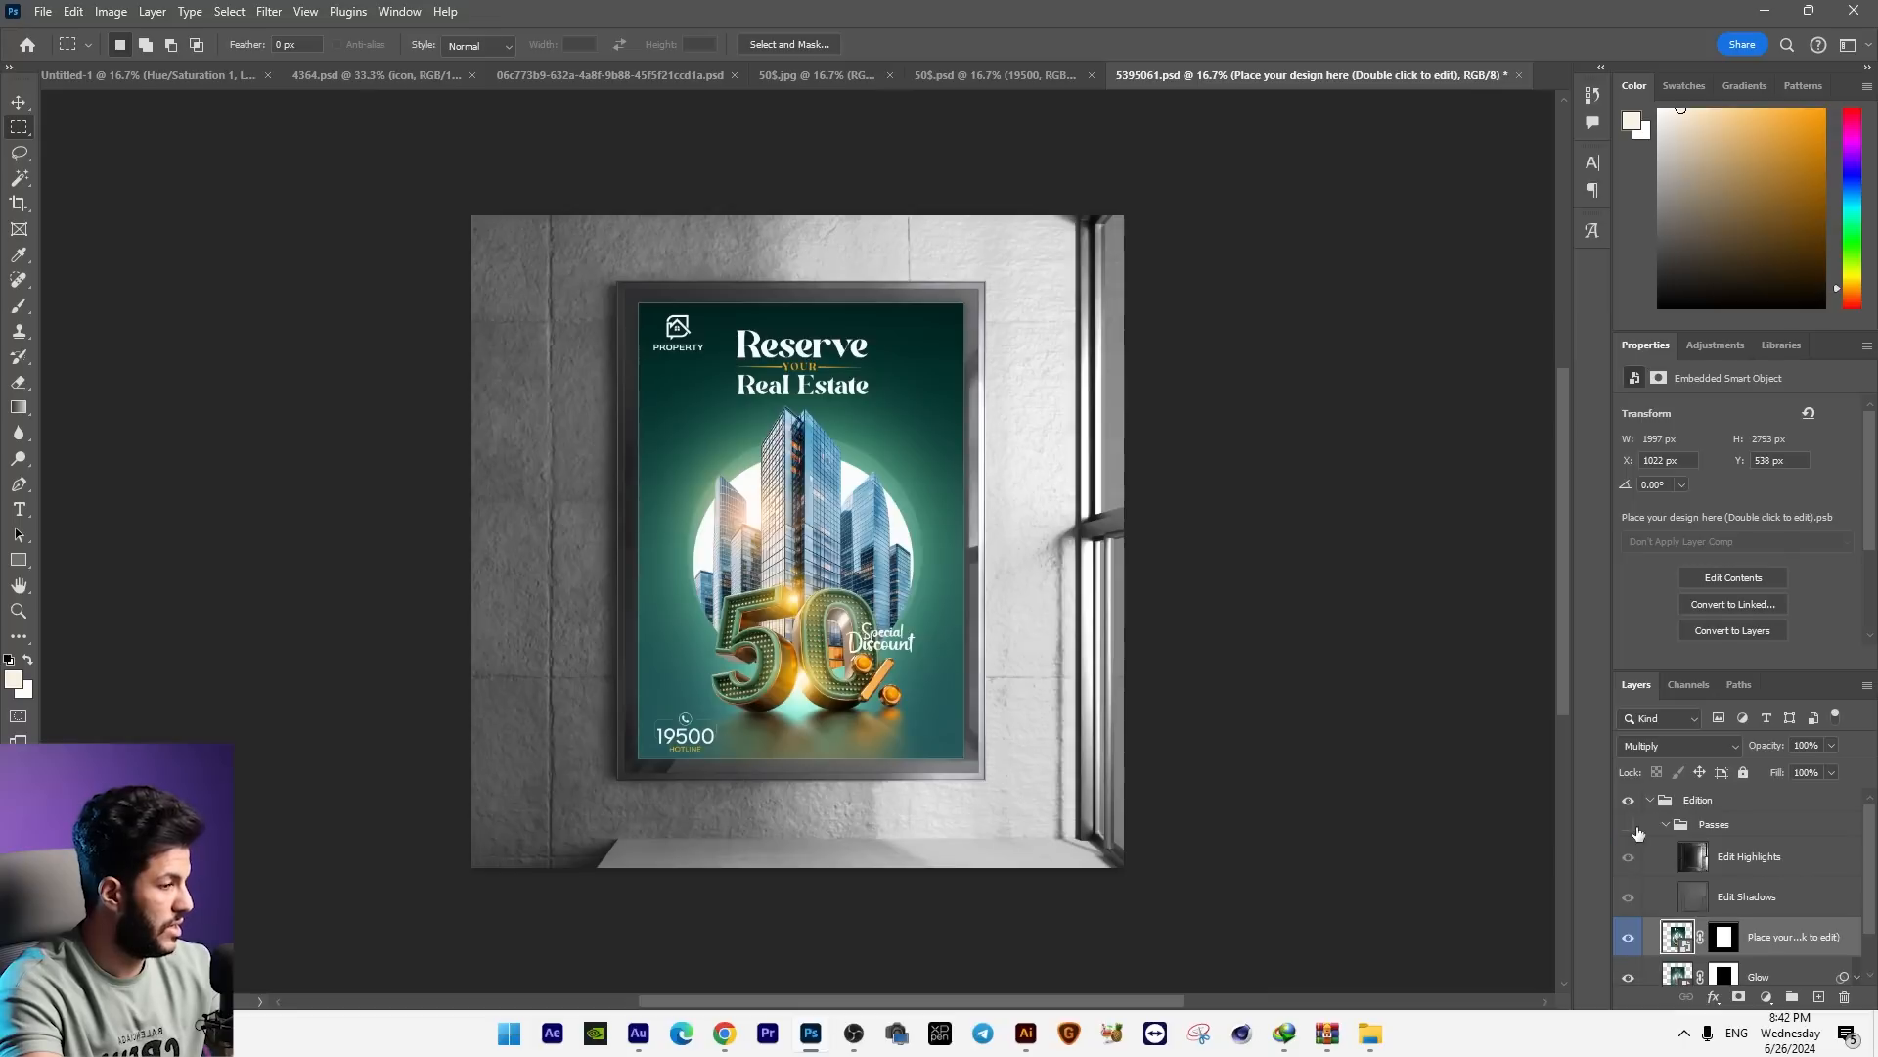
click(1627, 830)
click(1627, 830)
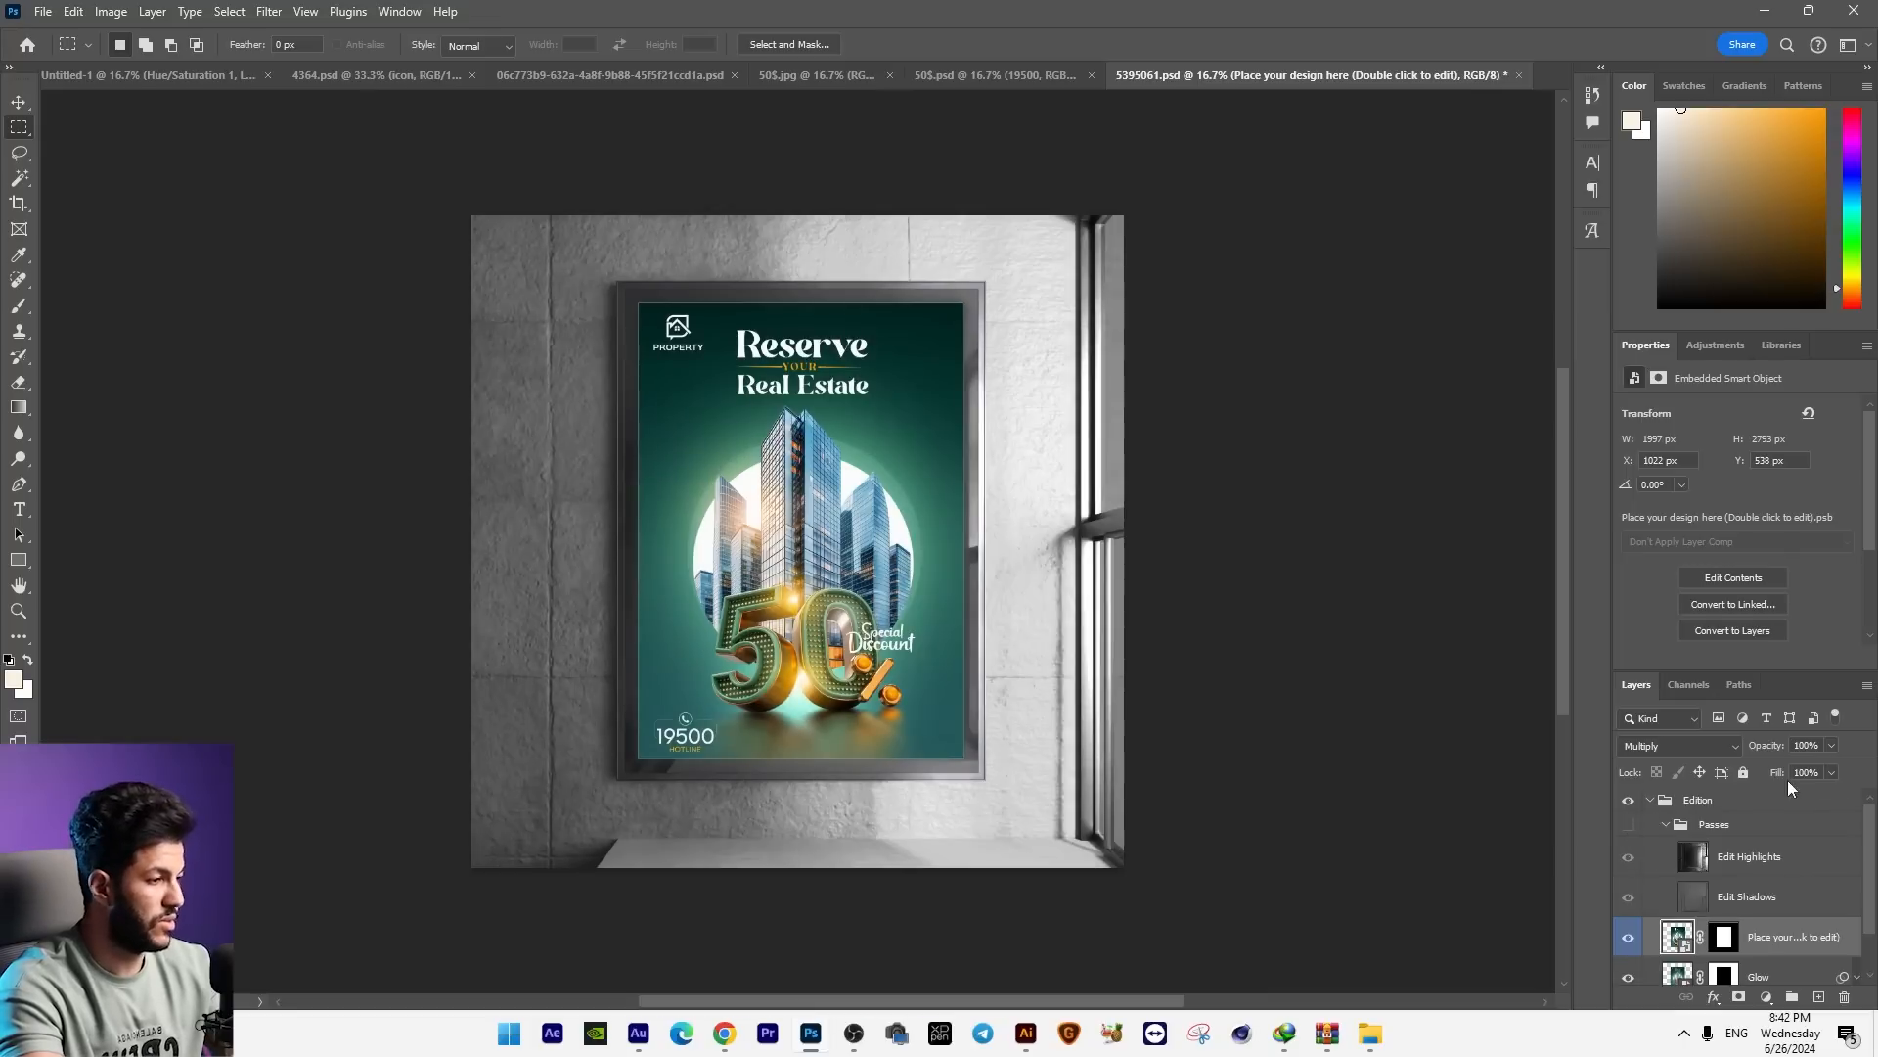
key(ctrl+plus)
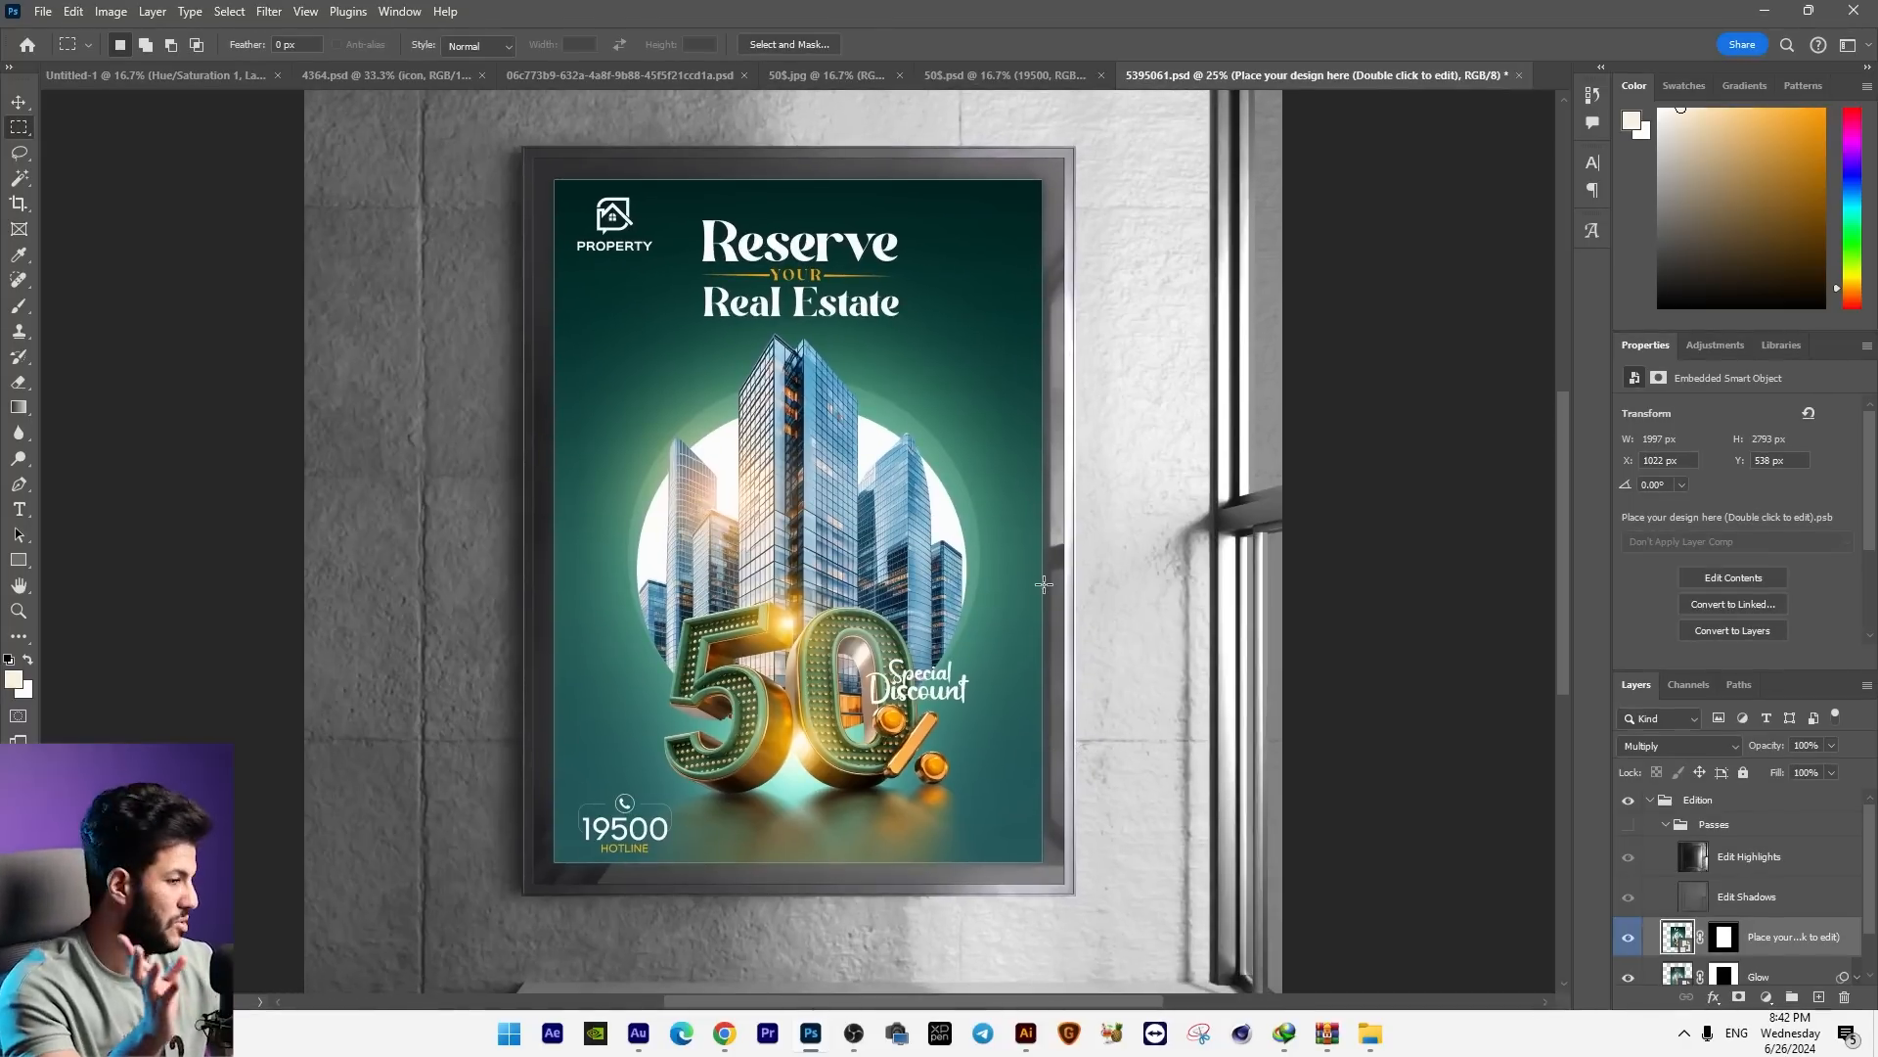